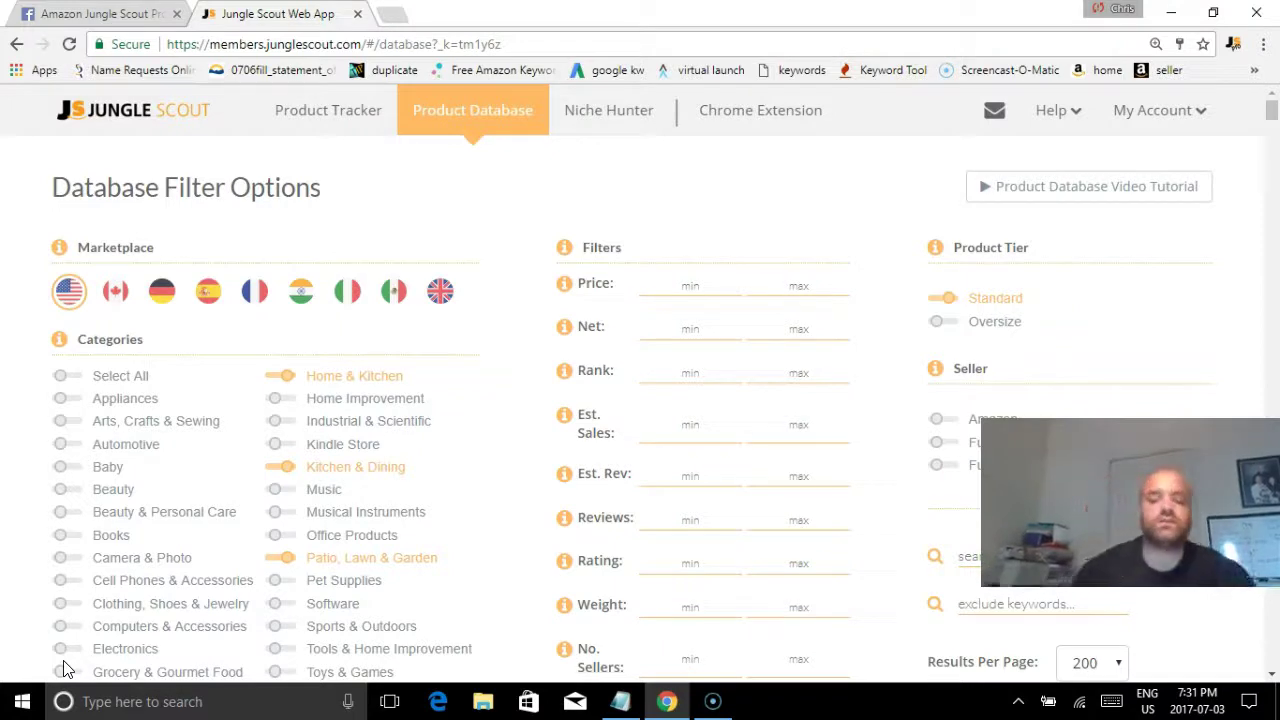
Step: Clear all preselected product categories and enable only Tools & Home Improvement for the US marketplace
scroll(429, 471, down, 2)
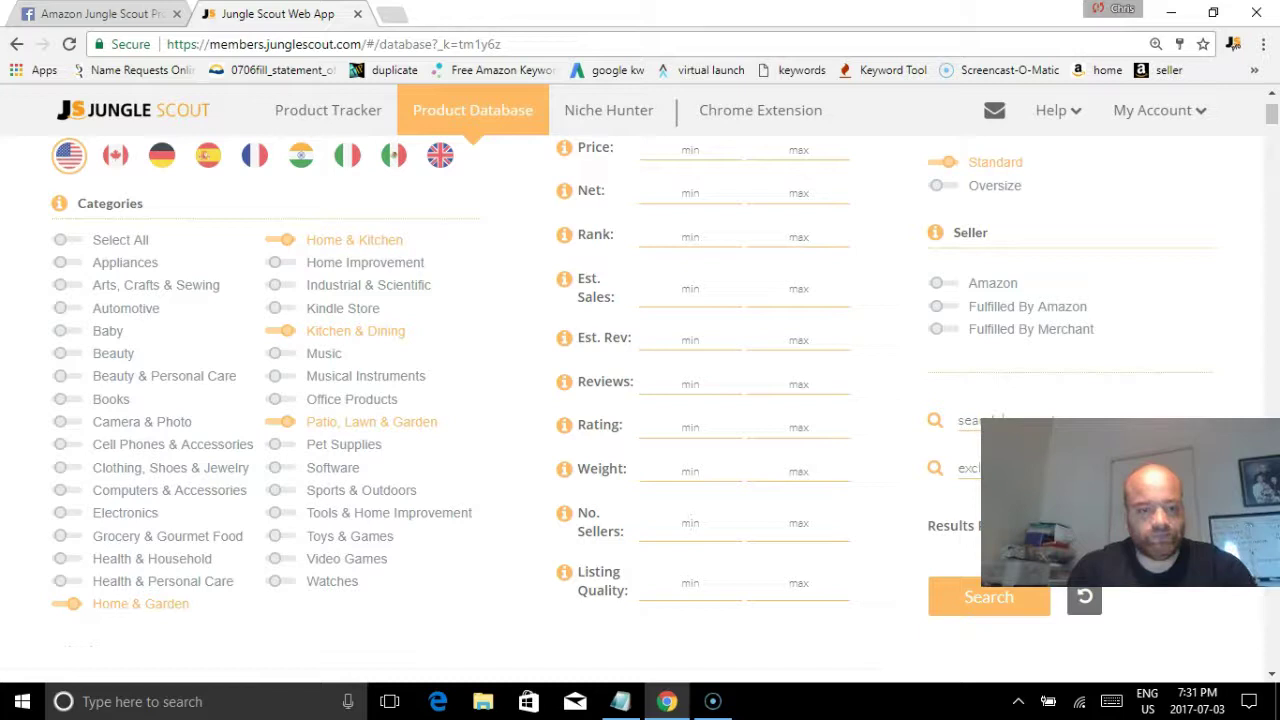
mouse_move(575, 472)
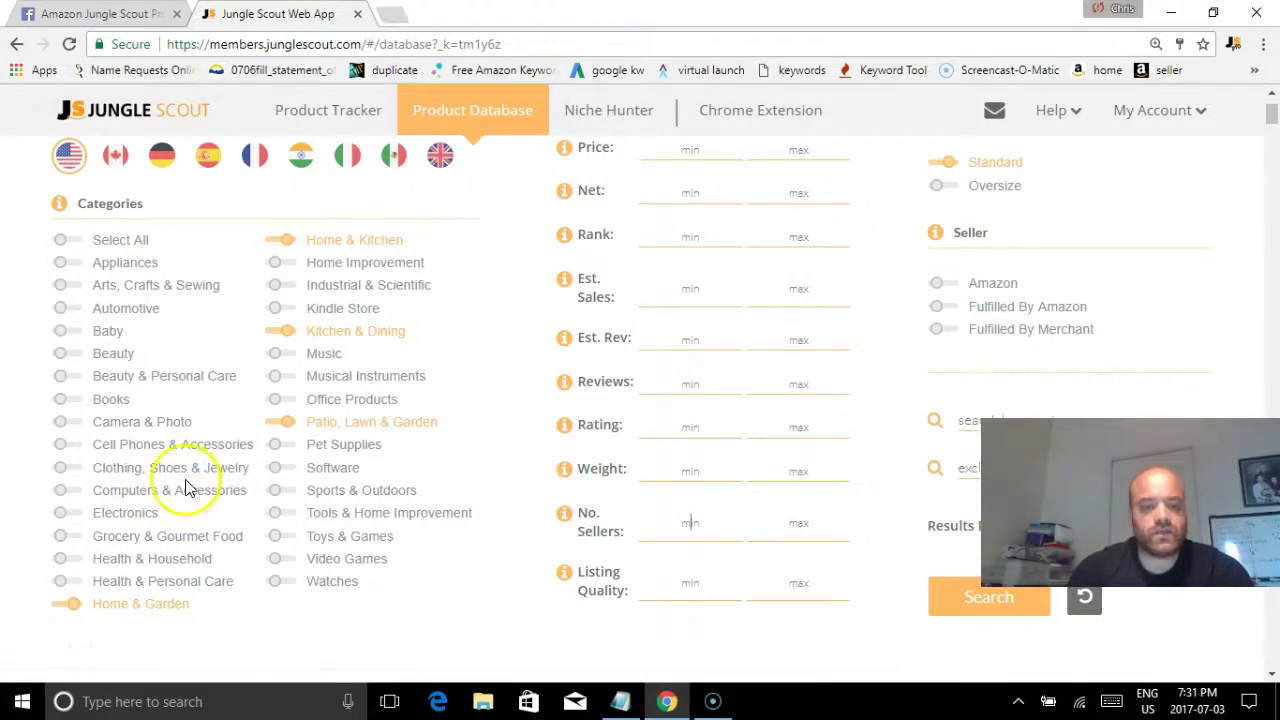
click(65, 245)
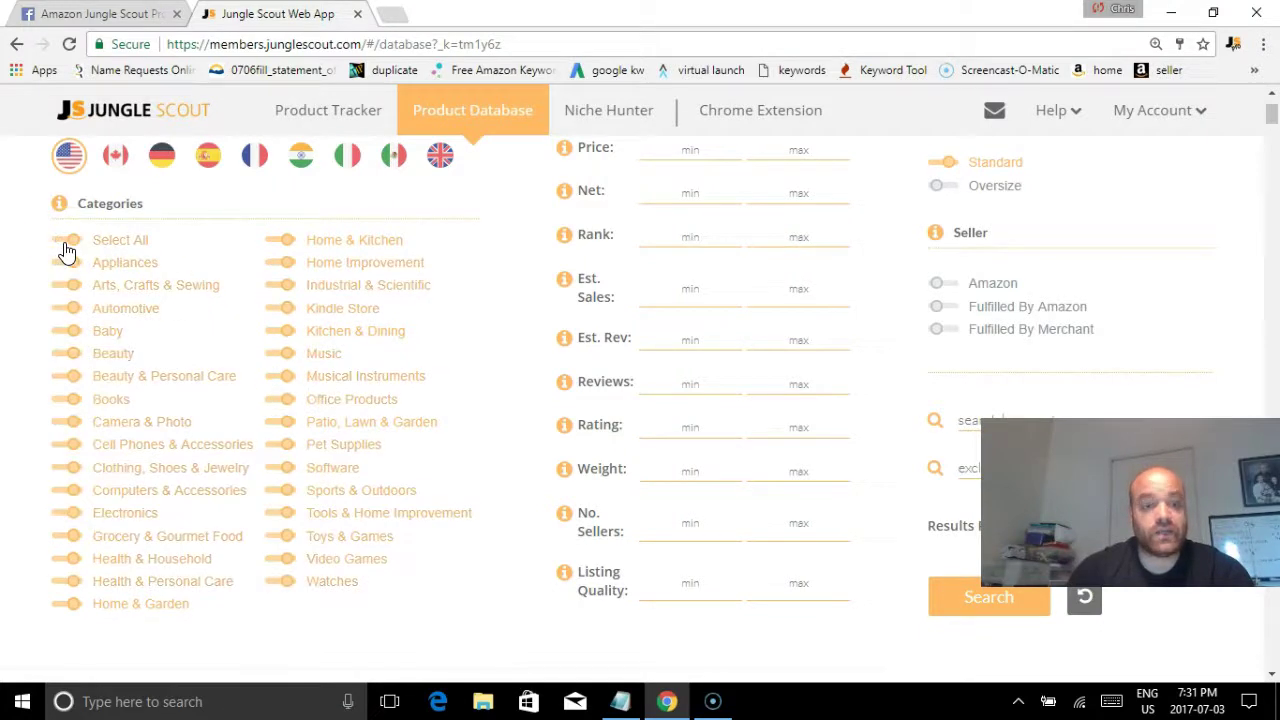
click(65, 250)
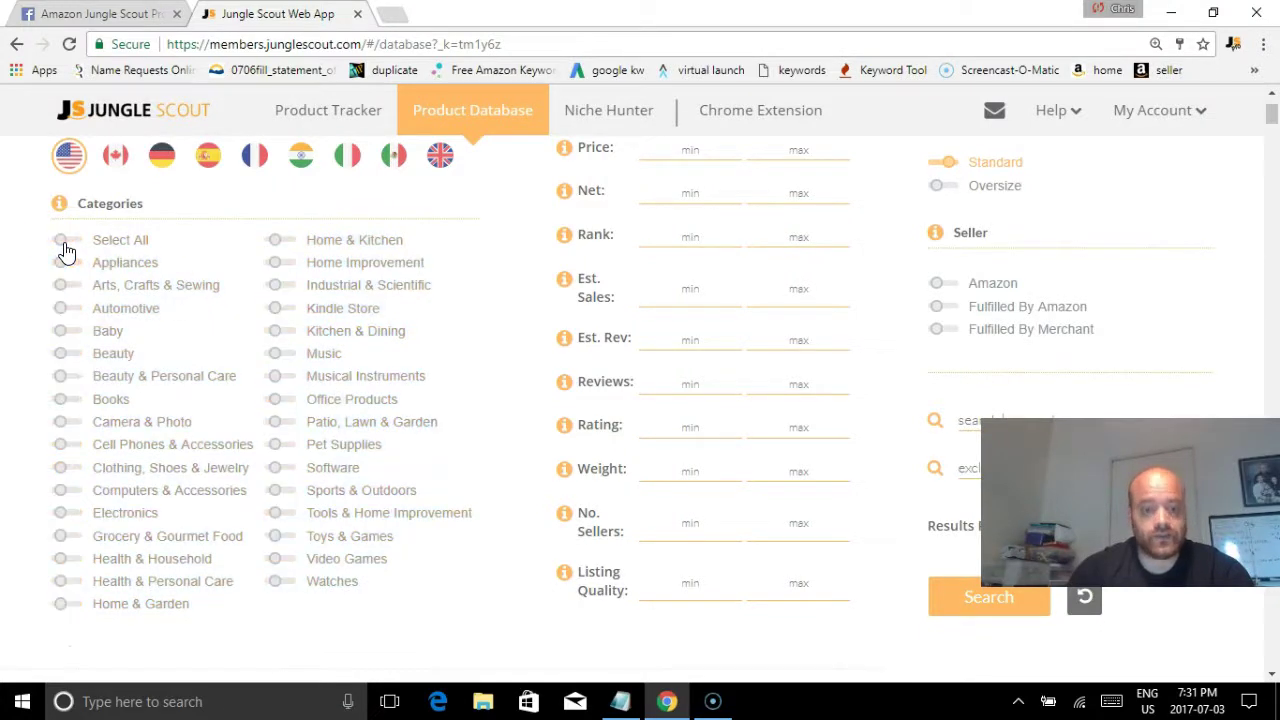
click(279, 515)
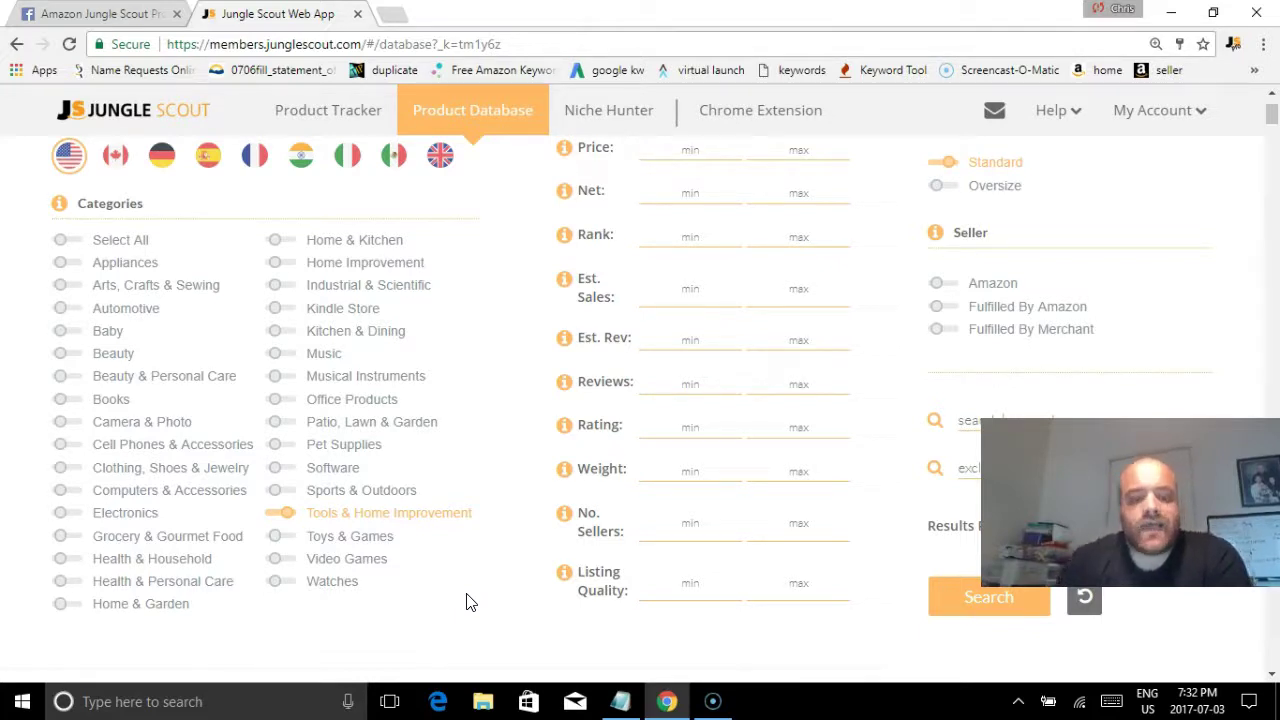
click(1043, 380)
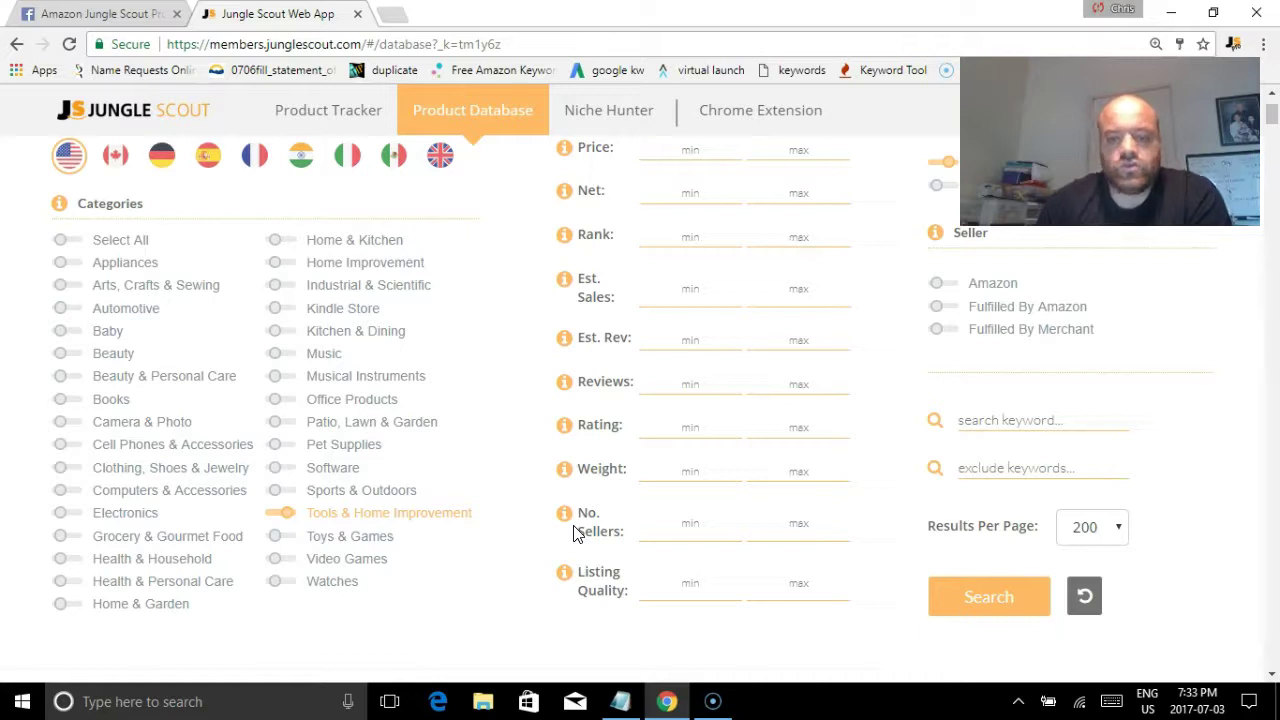
scroll(700, 349, up, 2)
scroll(742, 352, down, 1)
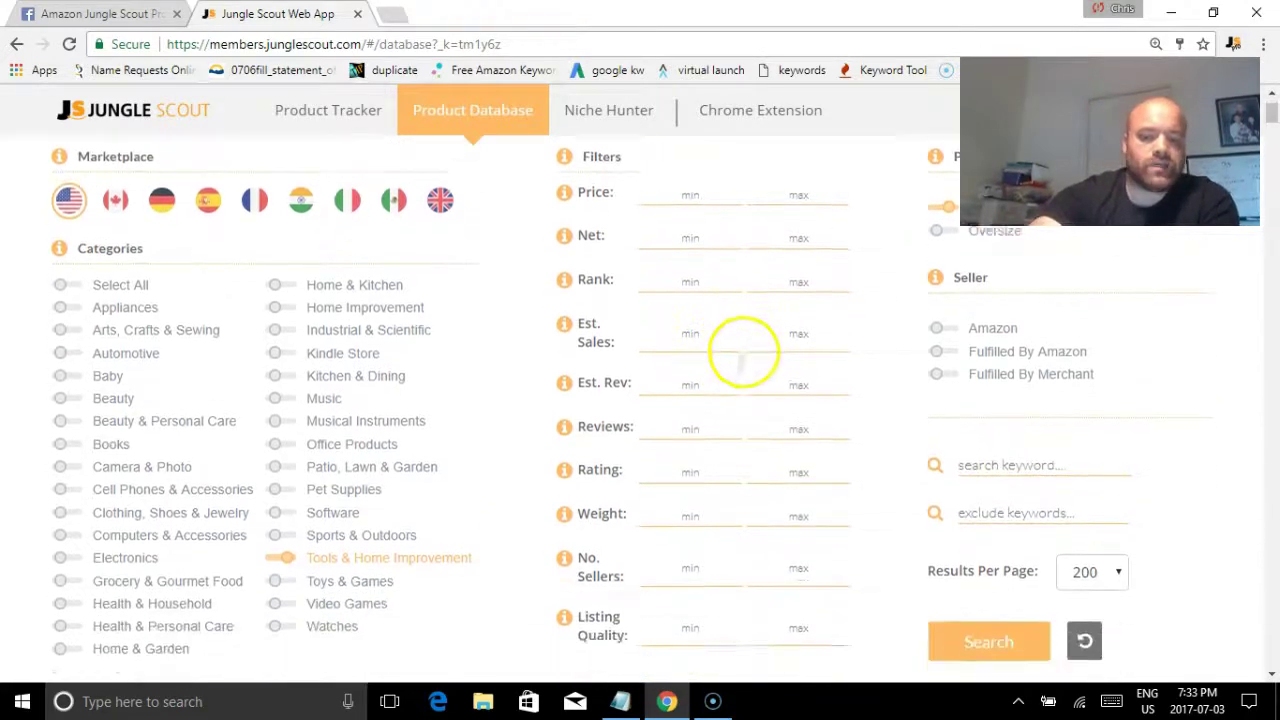
scroll(745, 360, up, 1)
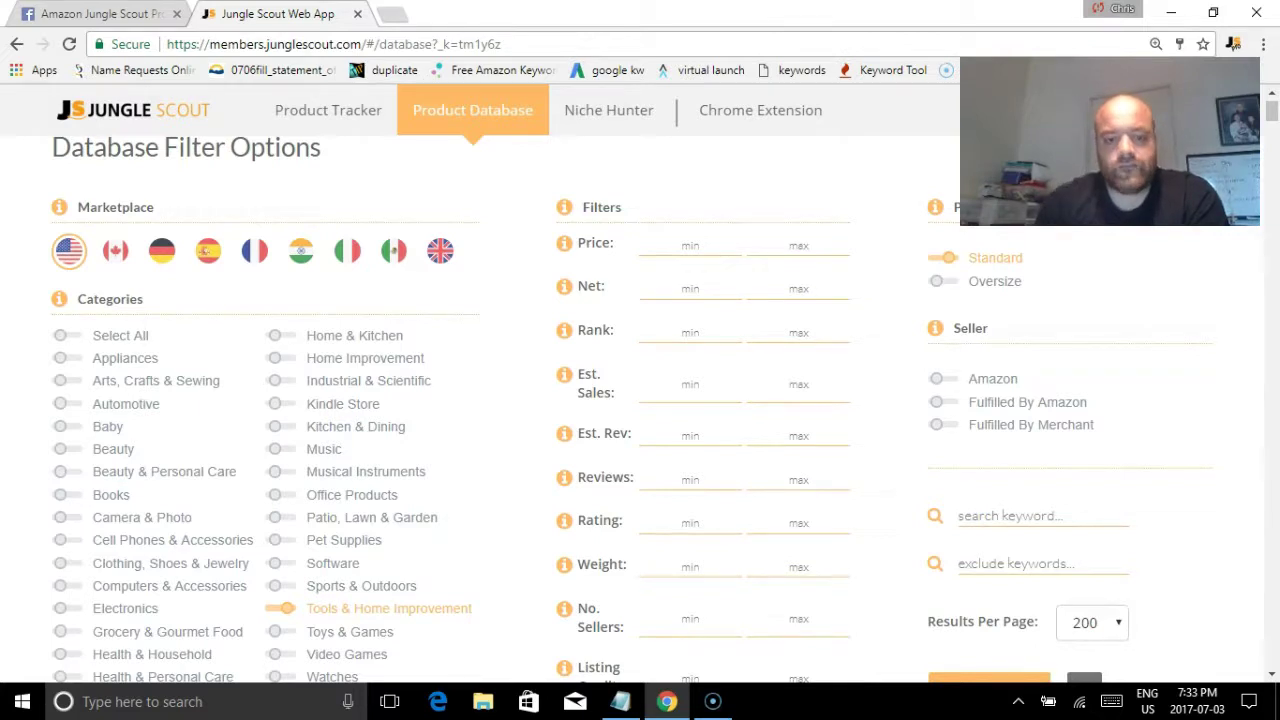
scroll(757, 290, down, 2)
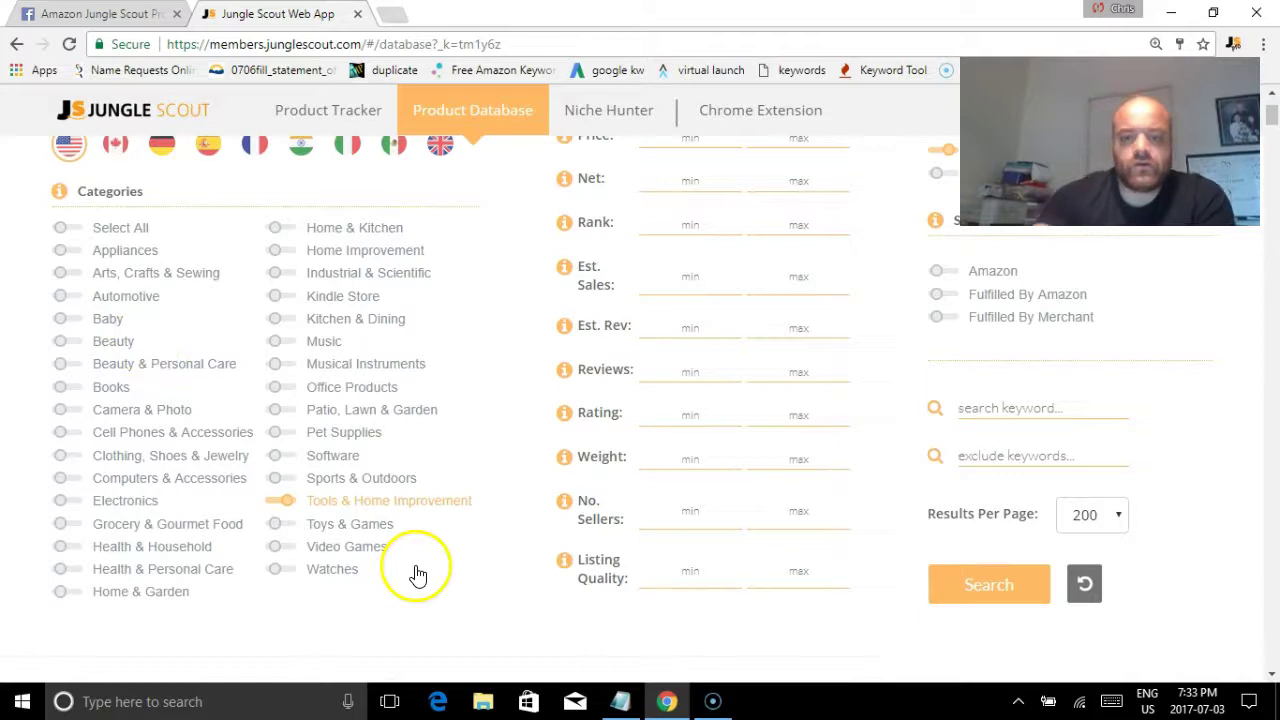
Step: Set the price filter to 15 minimum and 30 maximum, and the minimum estimated sales to 300
scroll(737, 363, up, 2)
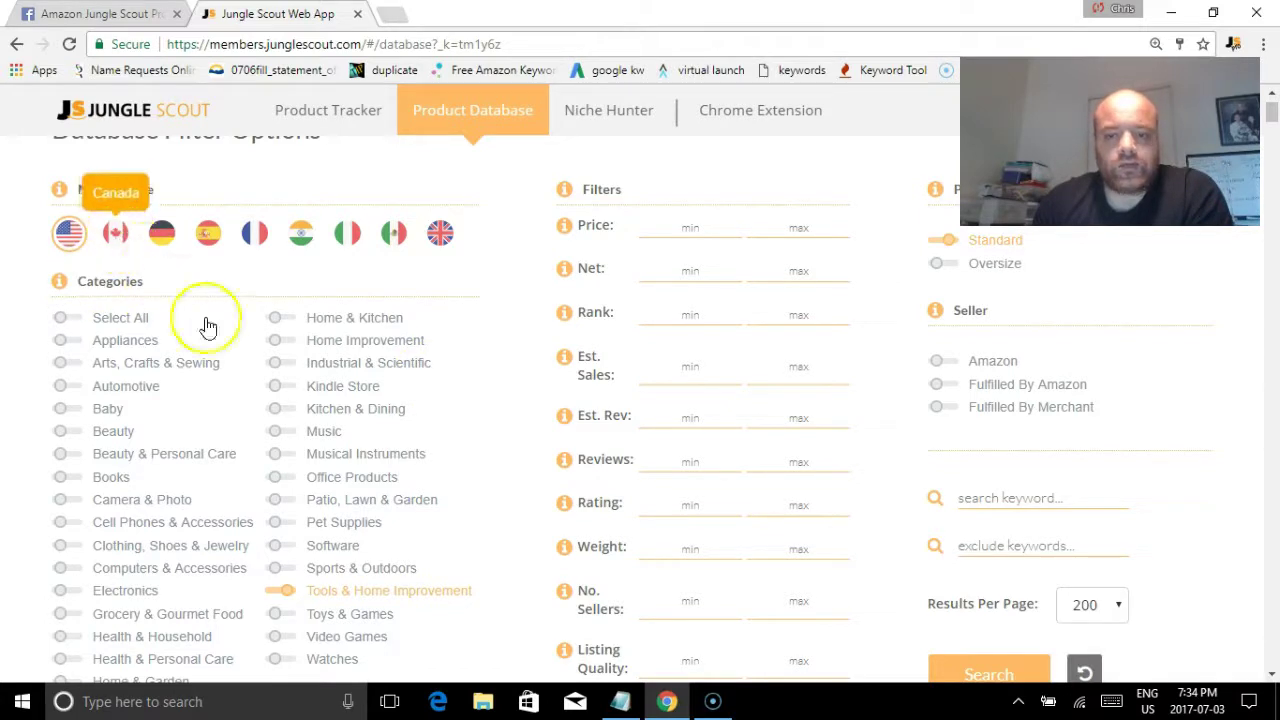
click(666, 225)
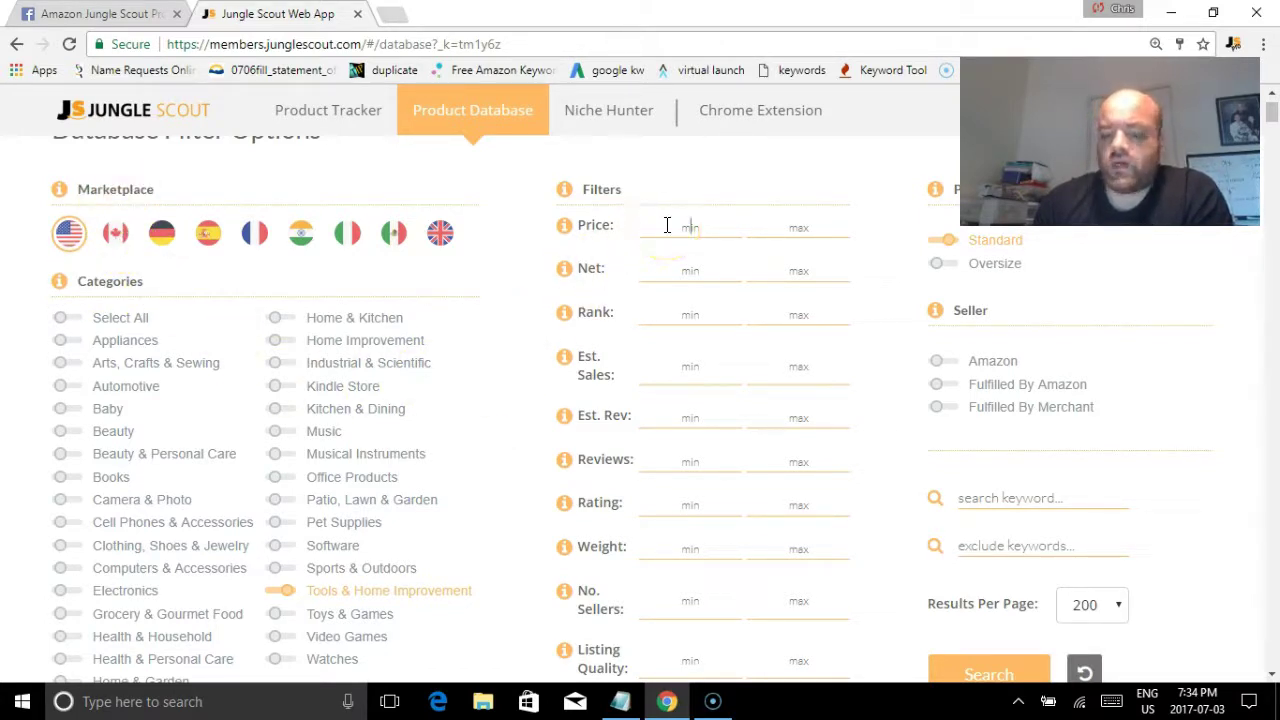
text(15)
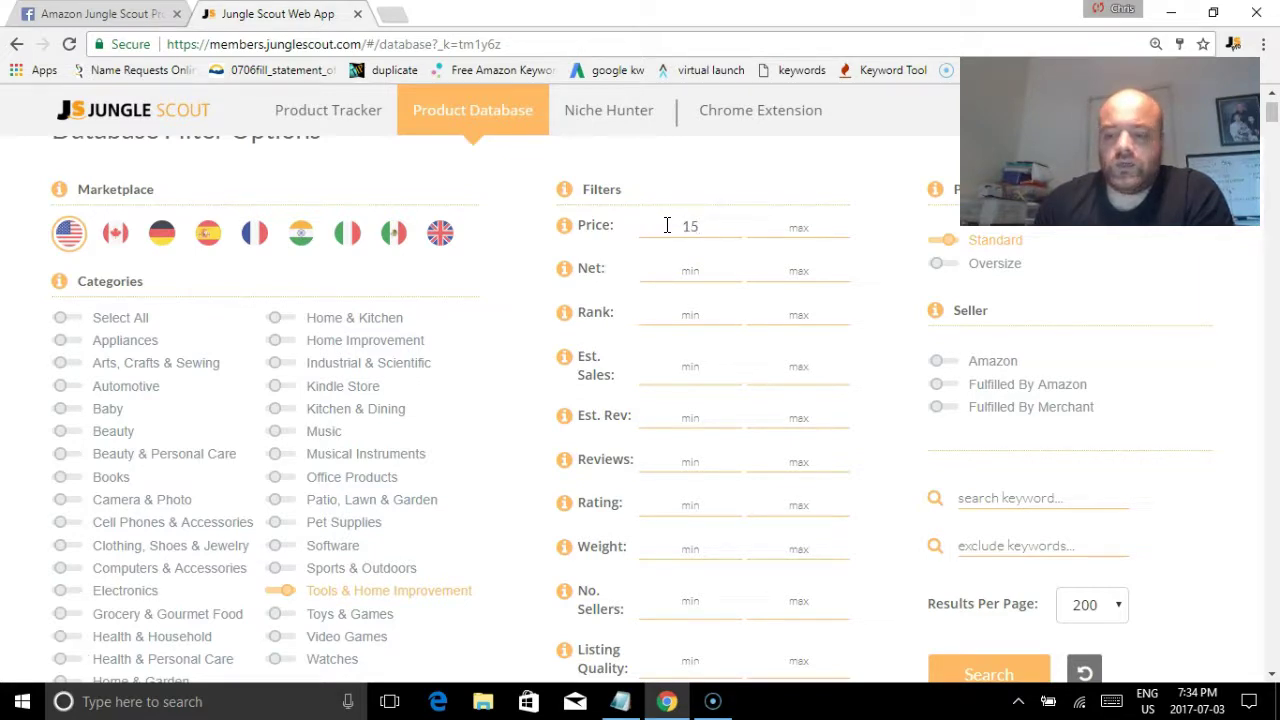
key(Tab)
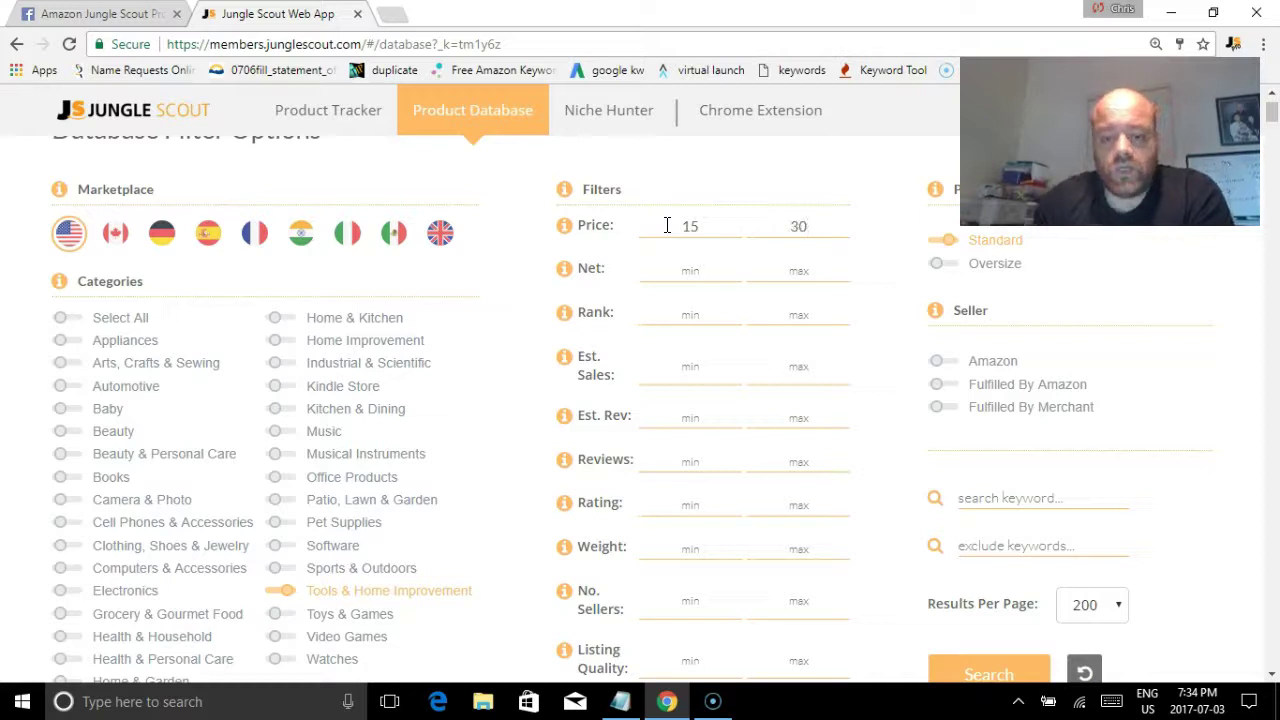
click(672, 370)
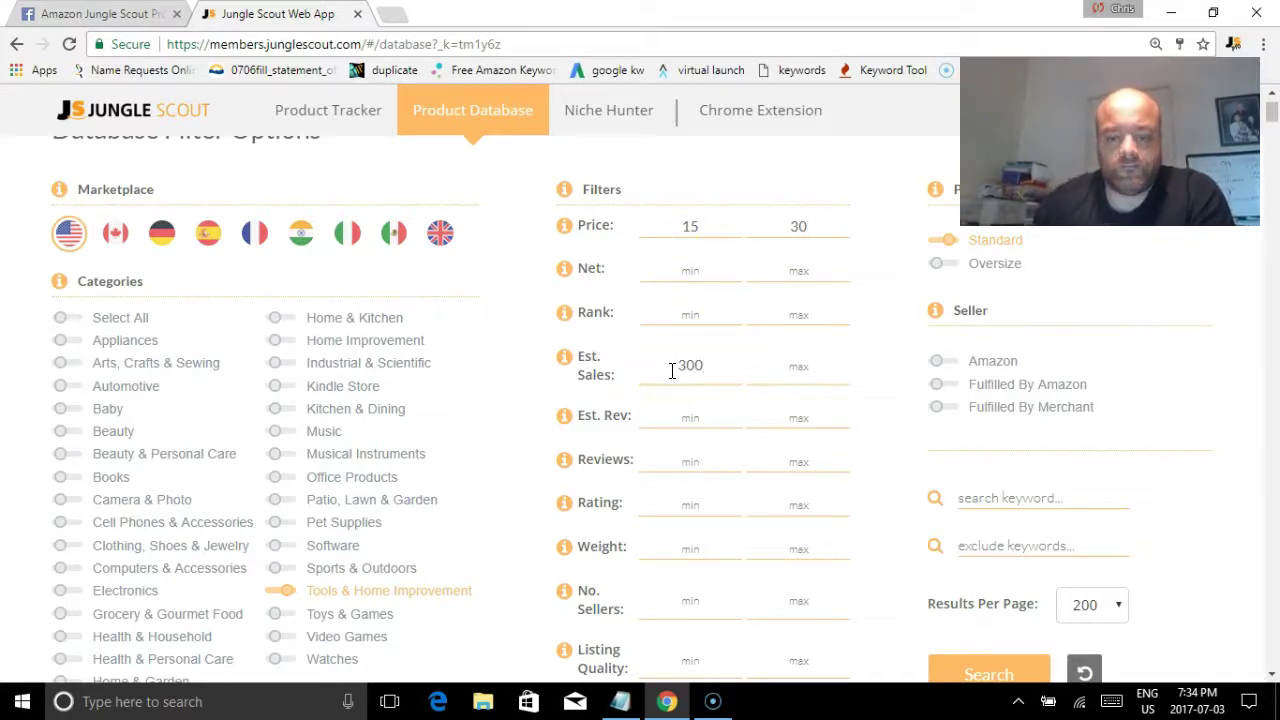
Step: Limit reviews to a maximum of 20 and weight to a maximum of 2, and run the product search
click(795, 463)
text(20)
scroll(1143, 500, down, 2)
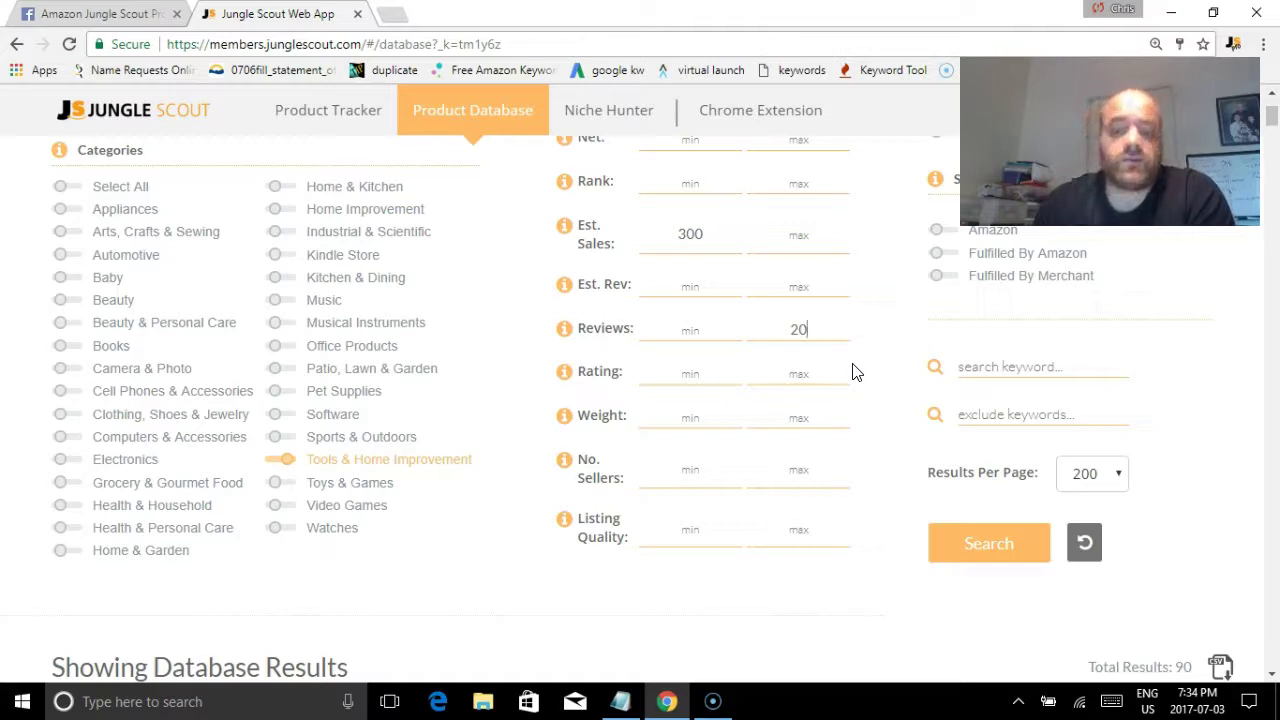
click(798, 420)
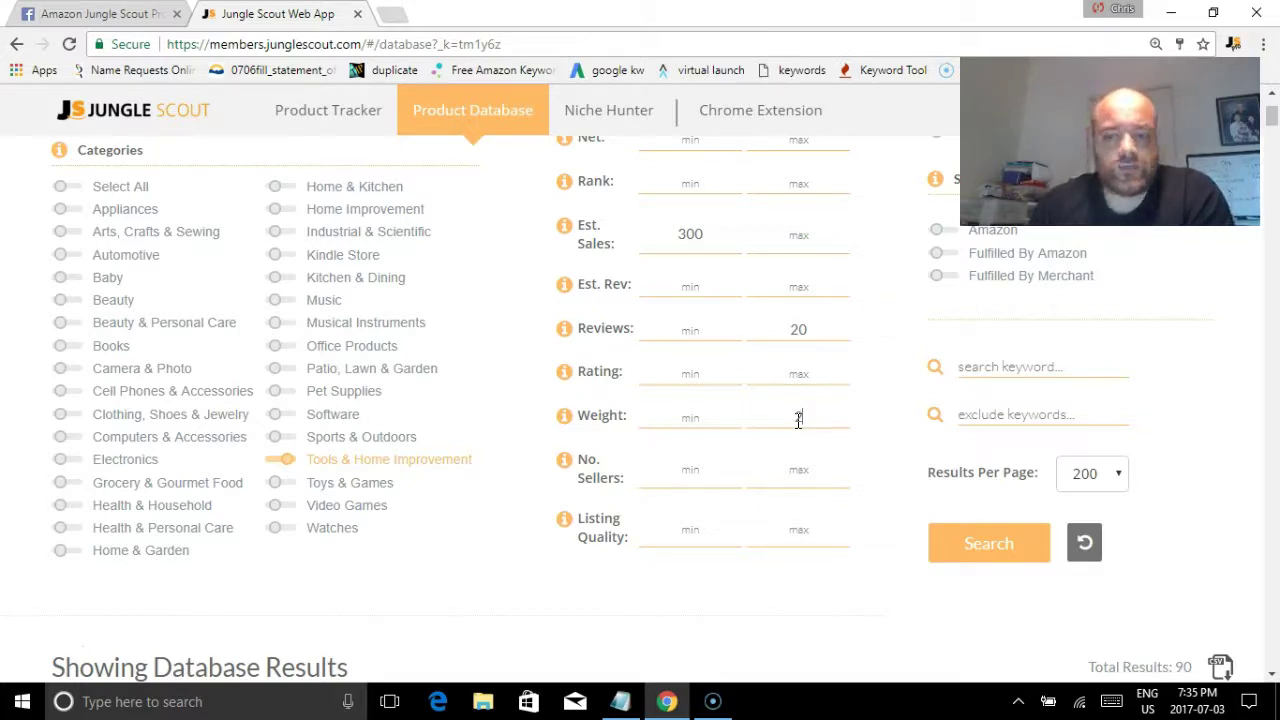
text(2)
click(995, 560)
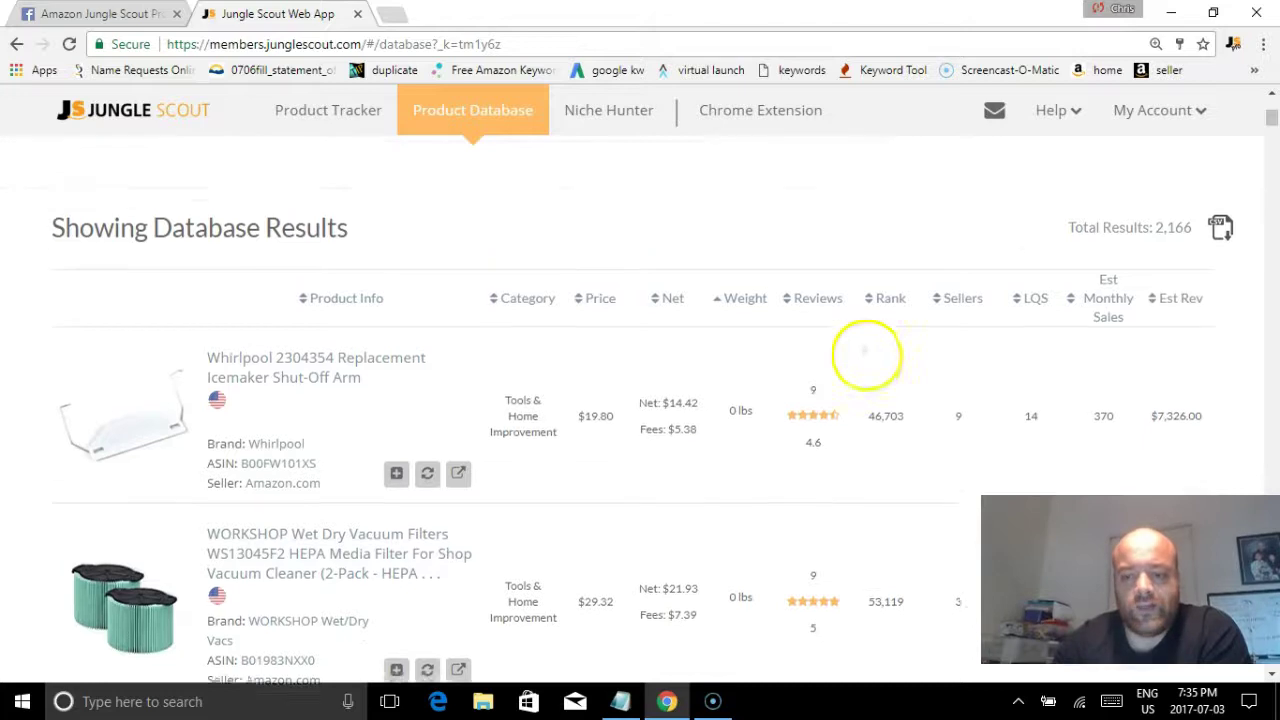
Step: Raise the minimum price filter to 20 and rerun the product search
scroll(865, 360, up, 2)
scroll(893, 545, up, 4)
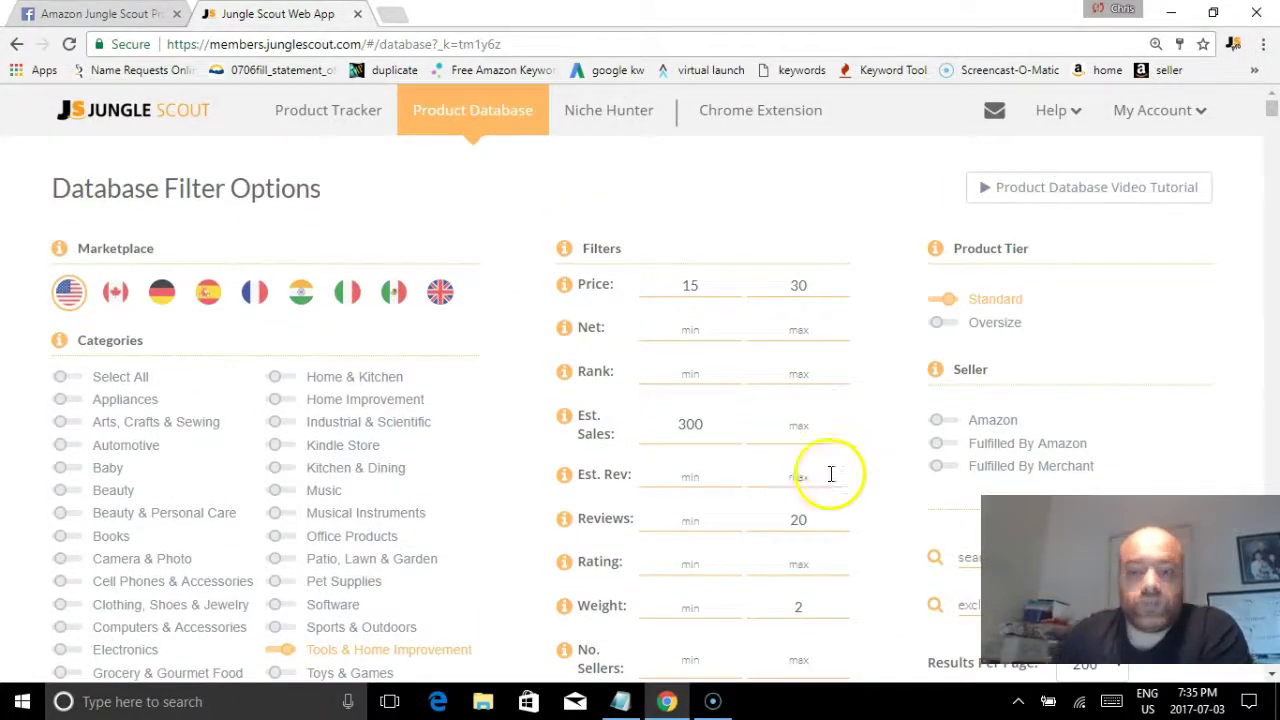
double_click(697, 284)
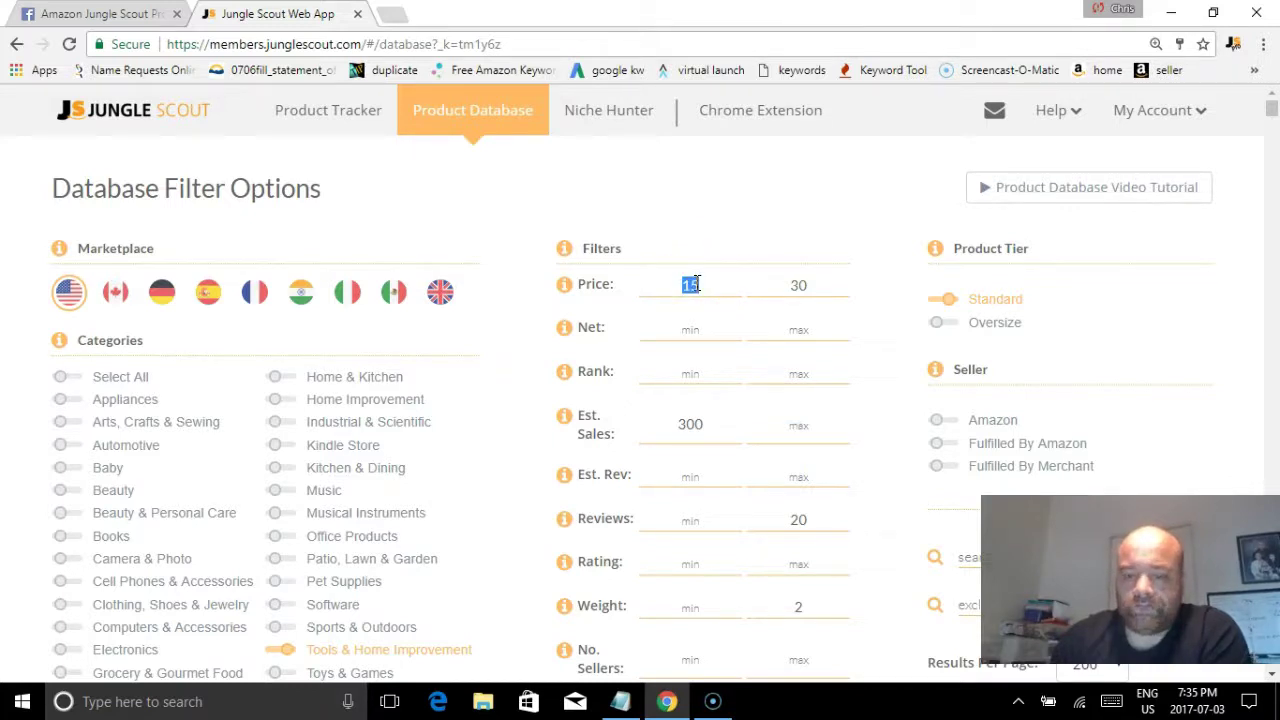
text(20)
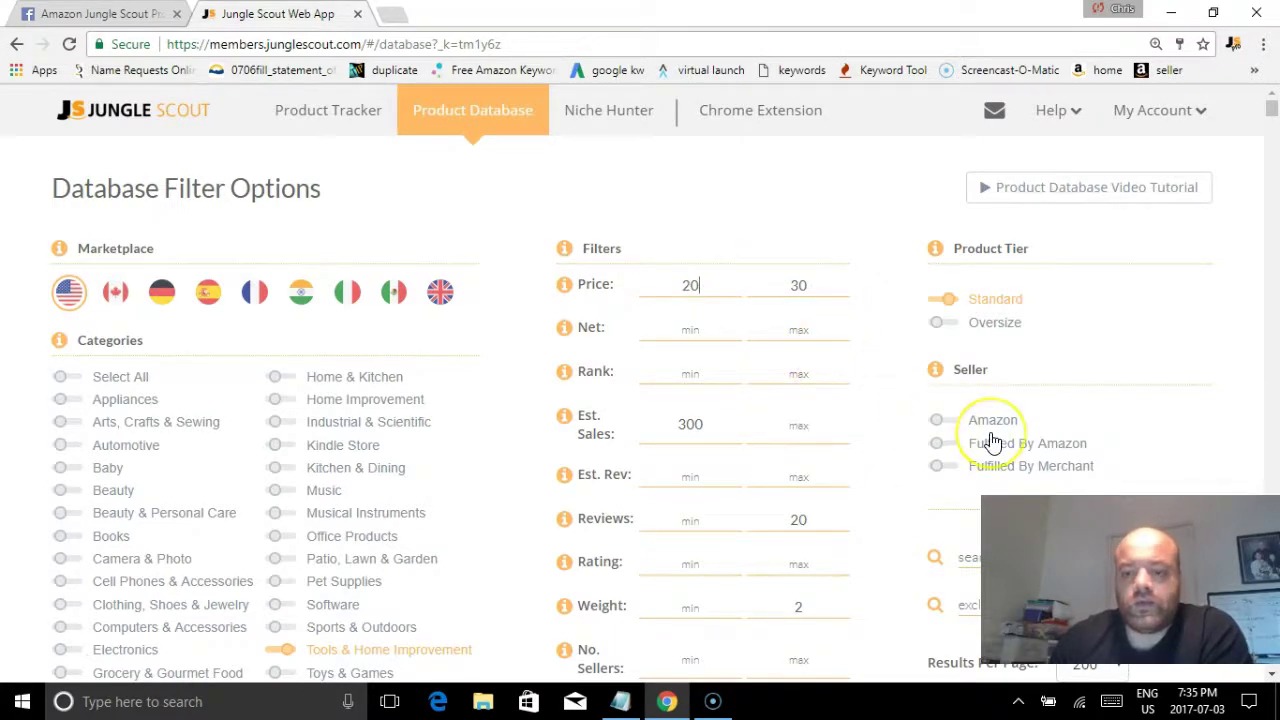
scroll(766, 409, down, 5)
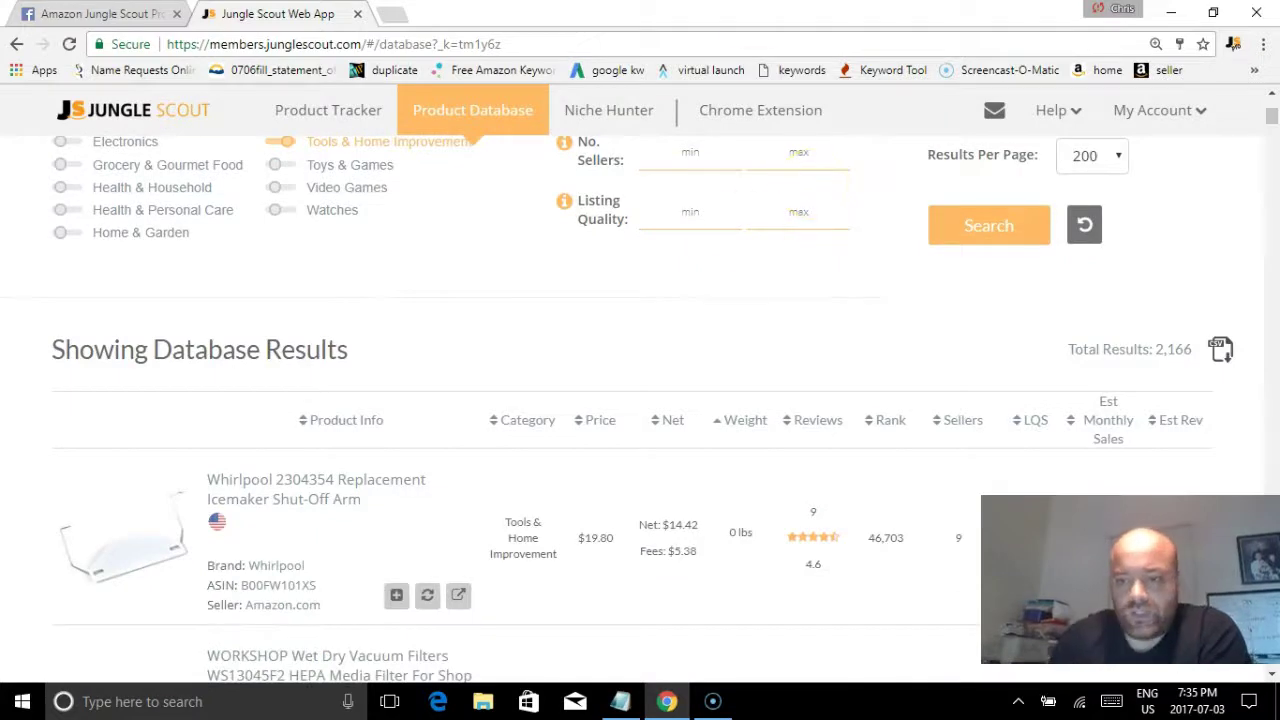
click(990, 222)
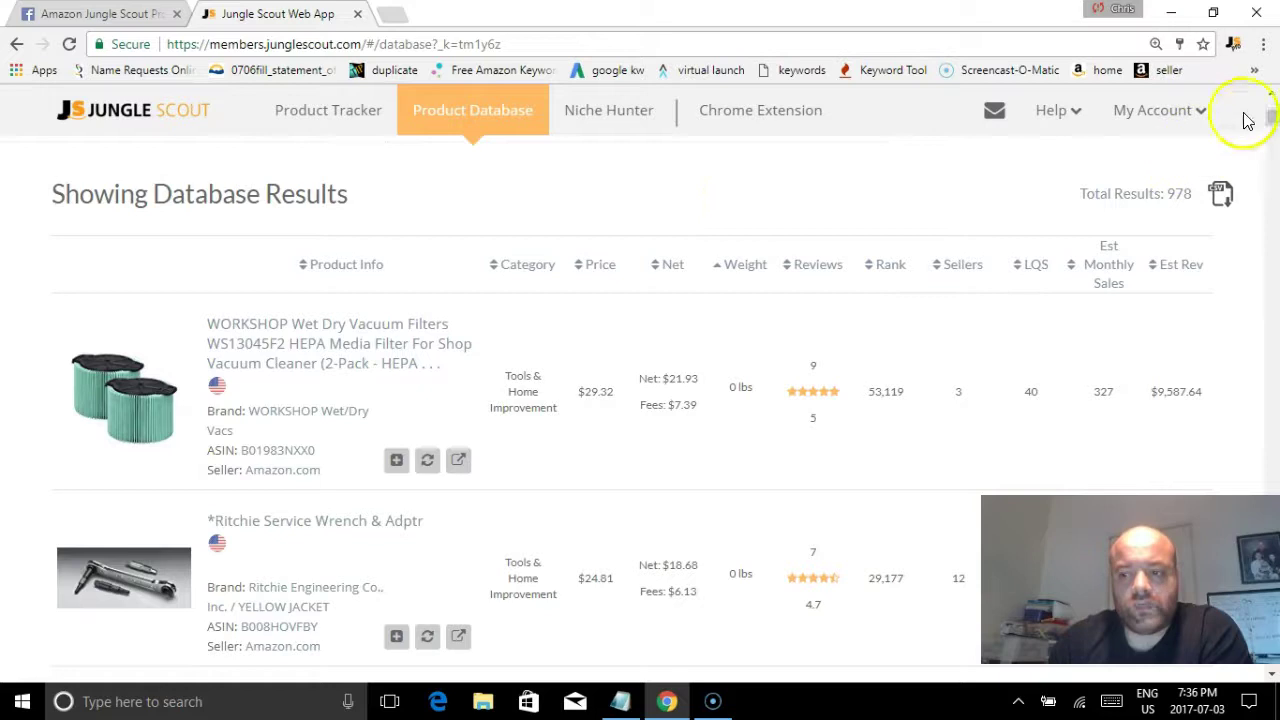
Step: View the Amazon listing of the WORKSHOP Wet Dry Vacuum Filters from the search results and return to the product database
drag(1271, 115, 1272, 106)
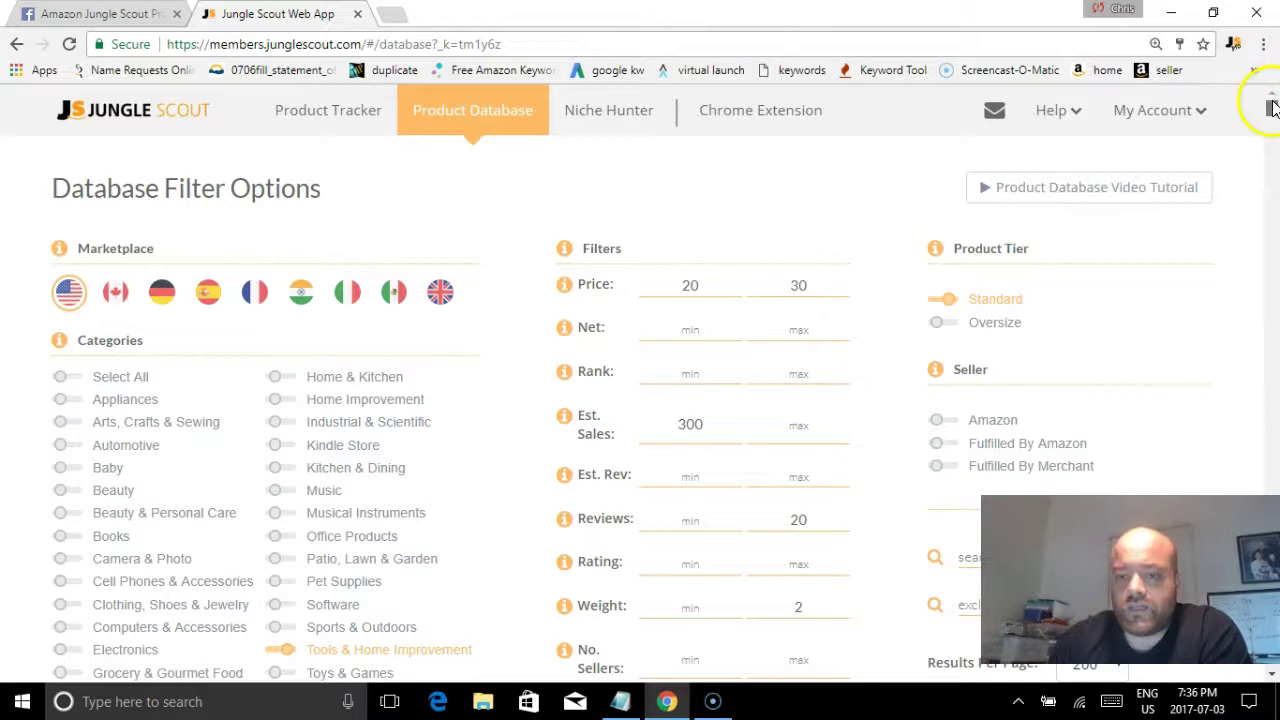
scroll(1271, 108, down, 2)
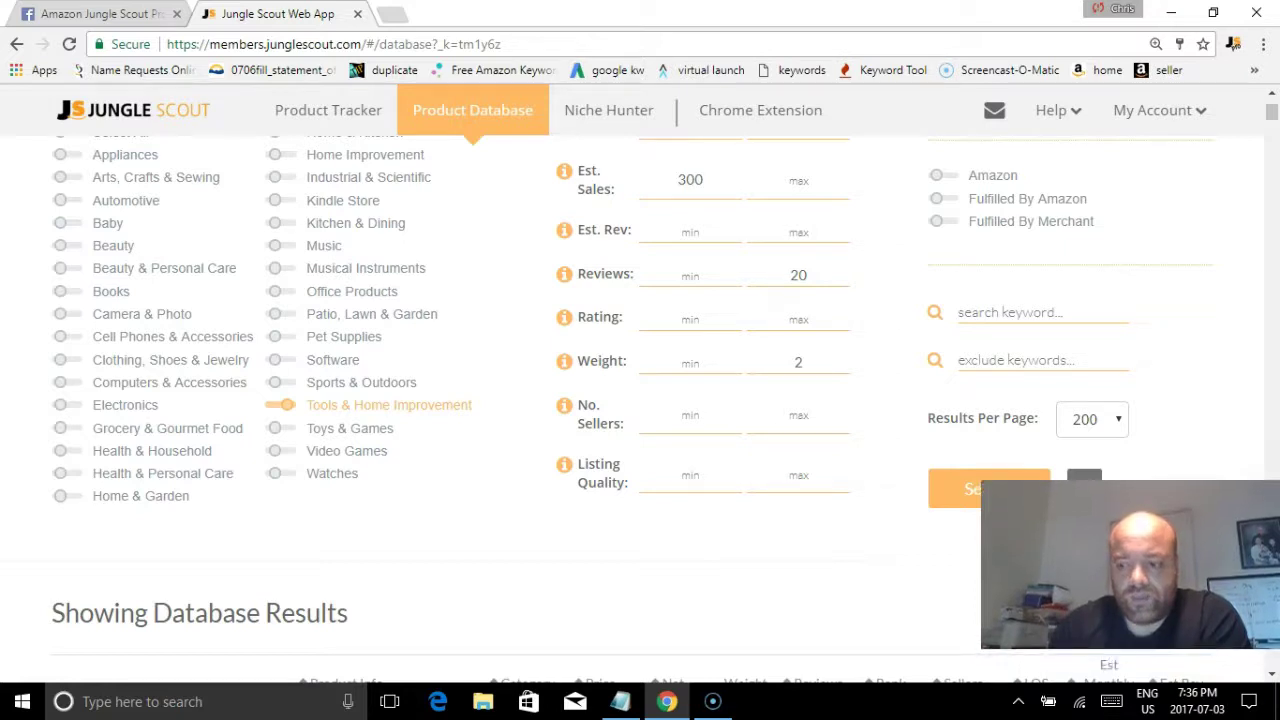
scroll(467, 368, down, 4)
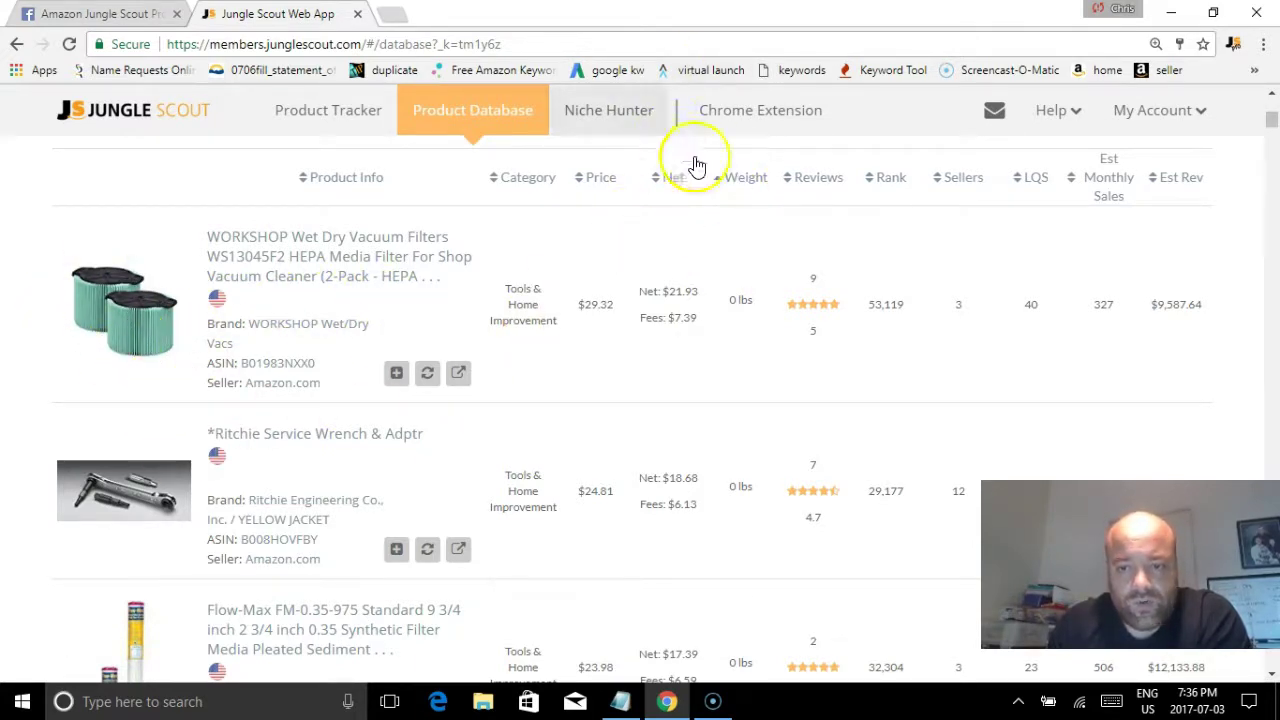
click(731, 171)
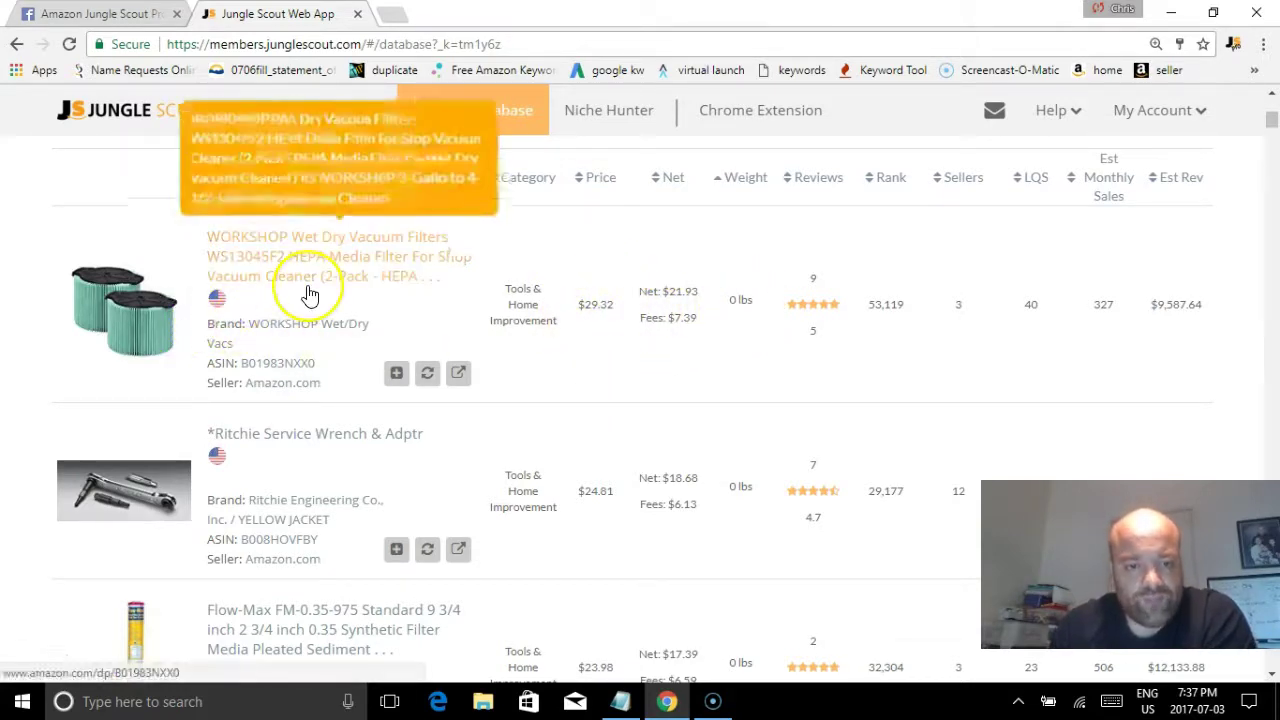
click(338, 268)
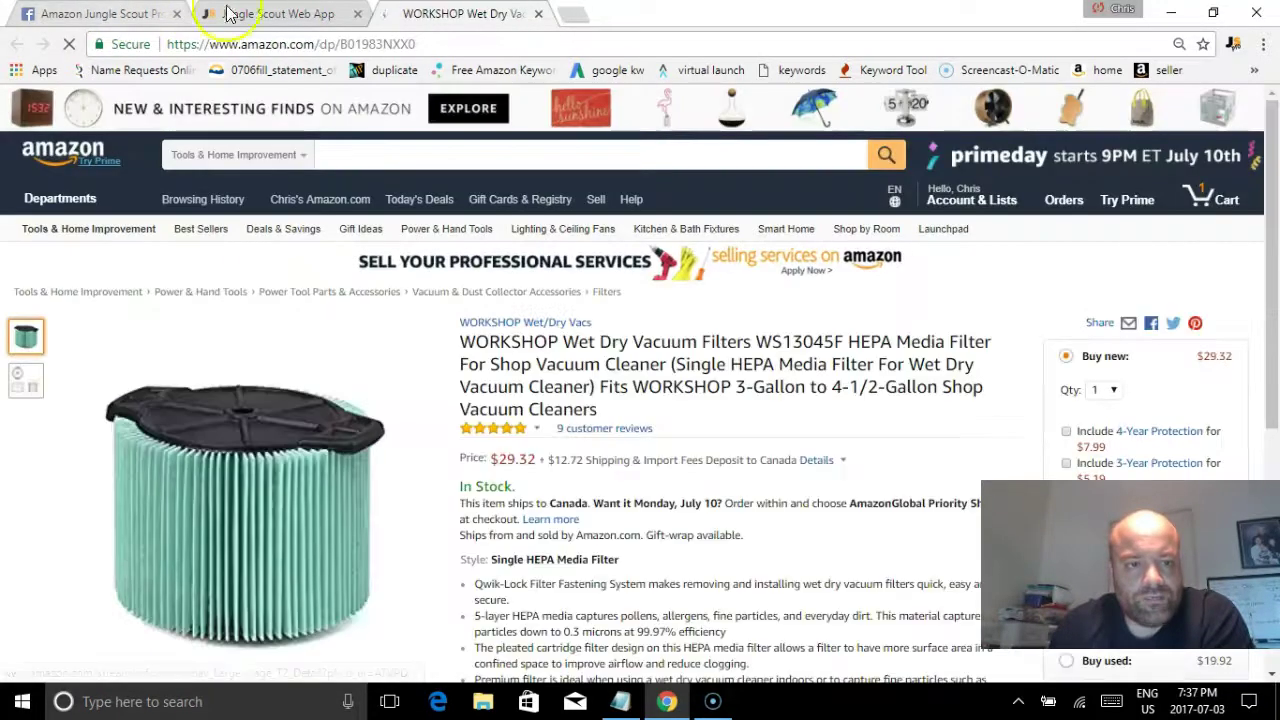
click(376, 22)
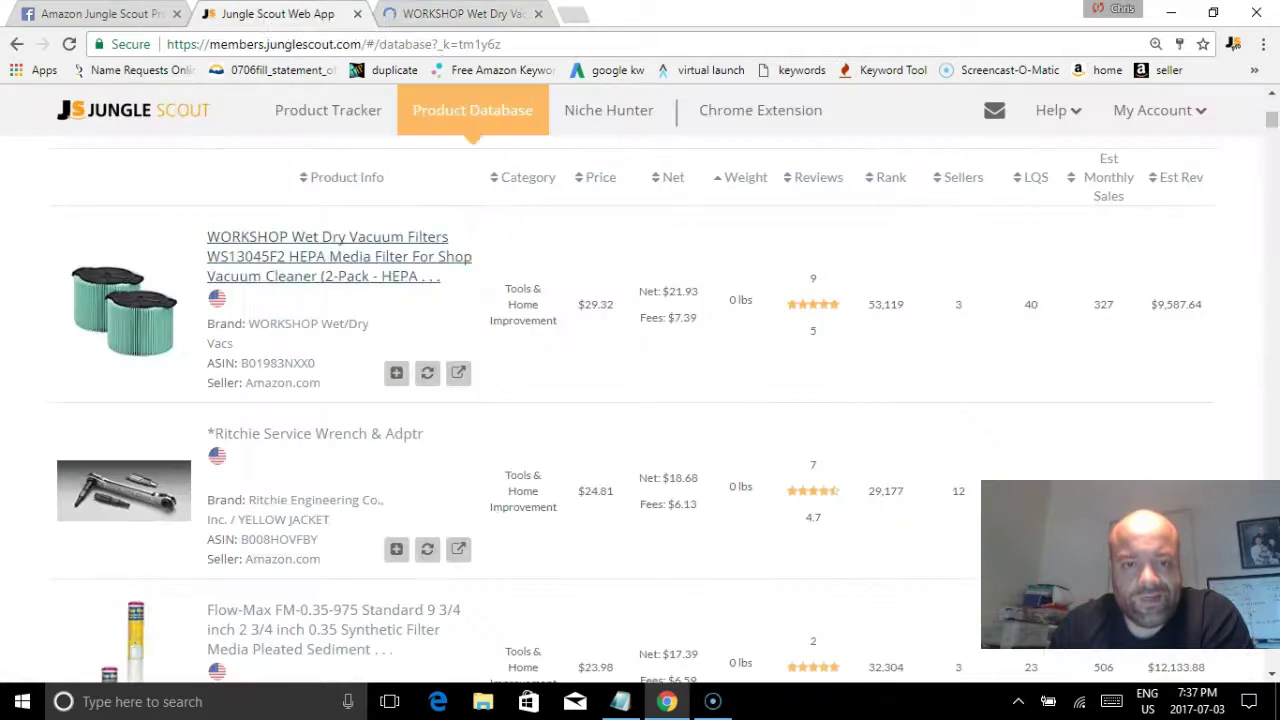
Step: Browse further down the results, view the Amazon listing of the Flow-Max FM-0.35-975 sediment filter, and return to the product database
scroll(668, 470, down, 1)
scroll(668, 465, down, 2)
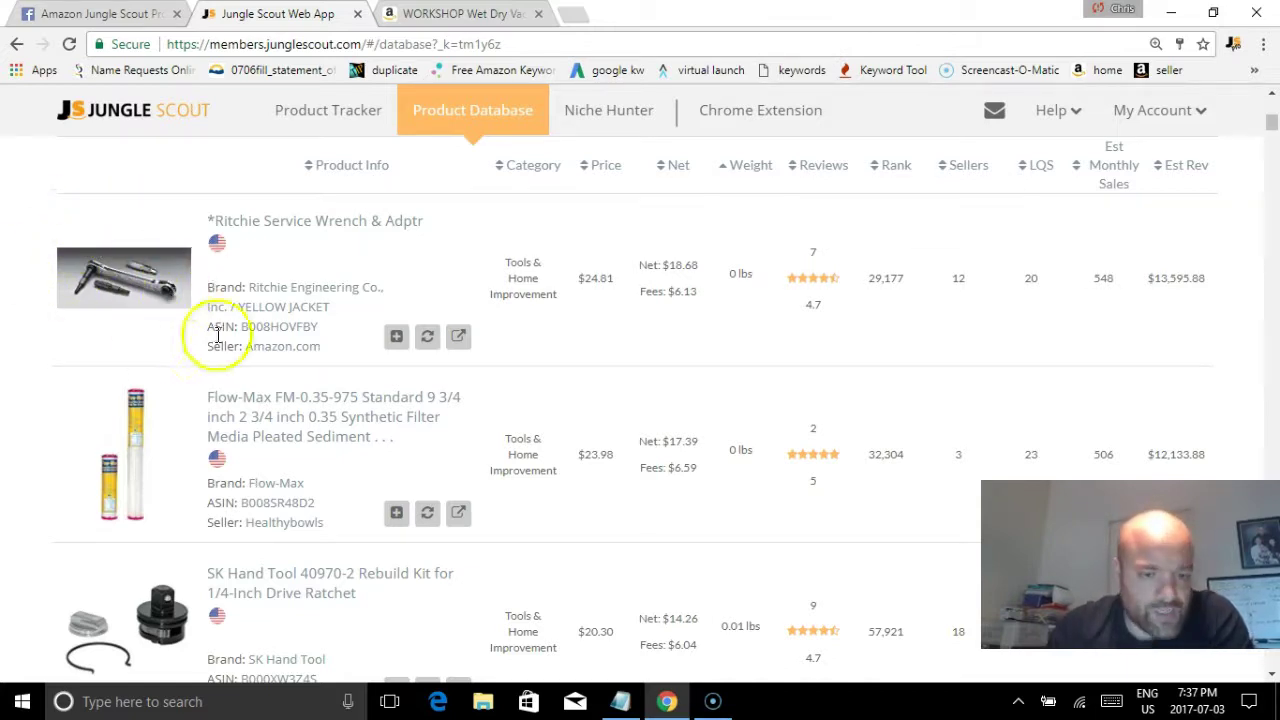
scroll(625, 518, down, 2)
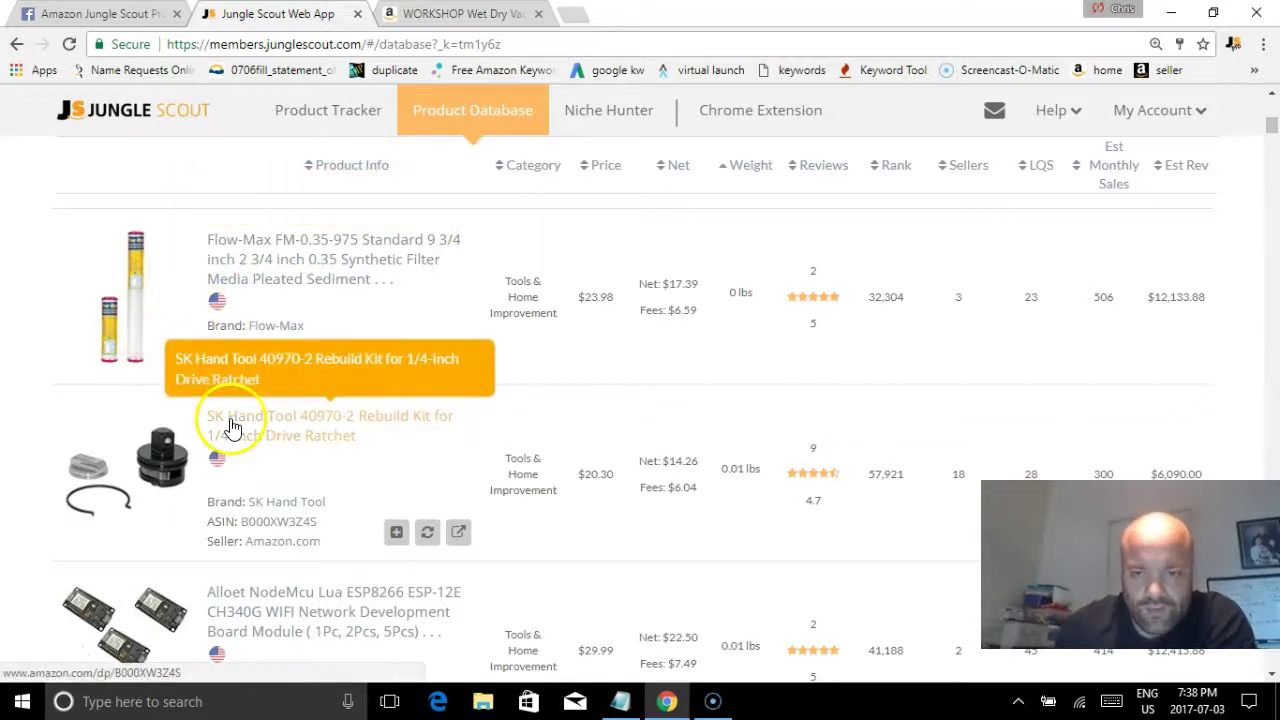
scroll(720, 514, down, 1)
scroll(729, 500, up, 1)
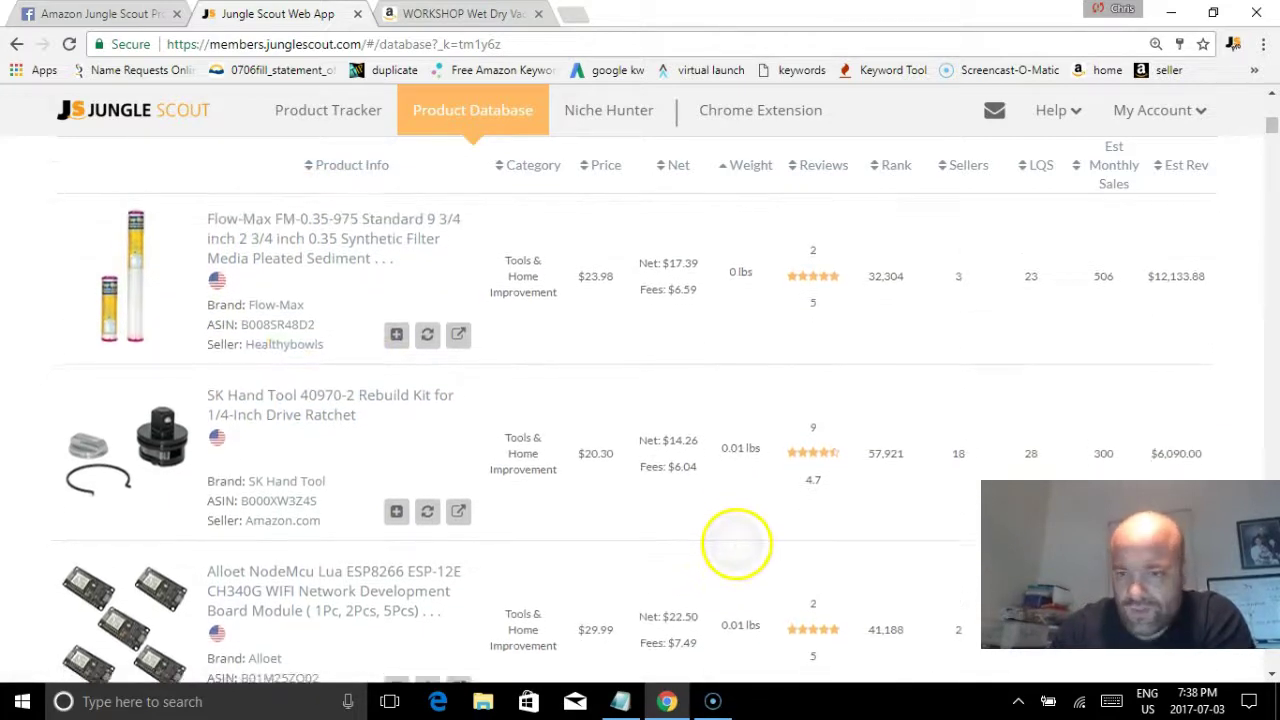
scroll(737, 530, down, 1)
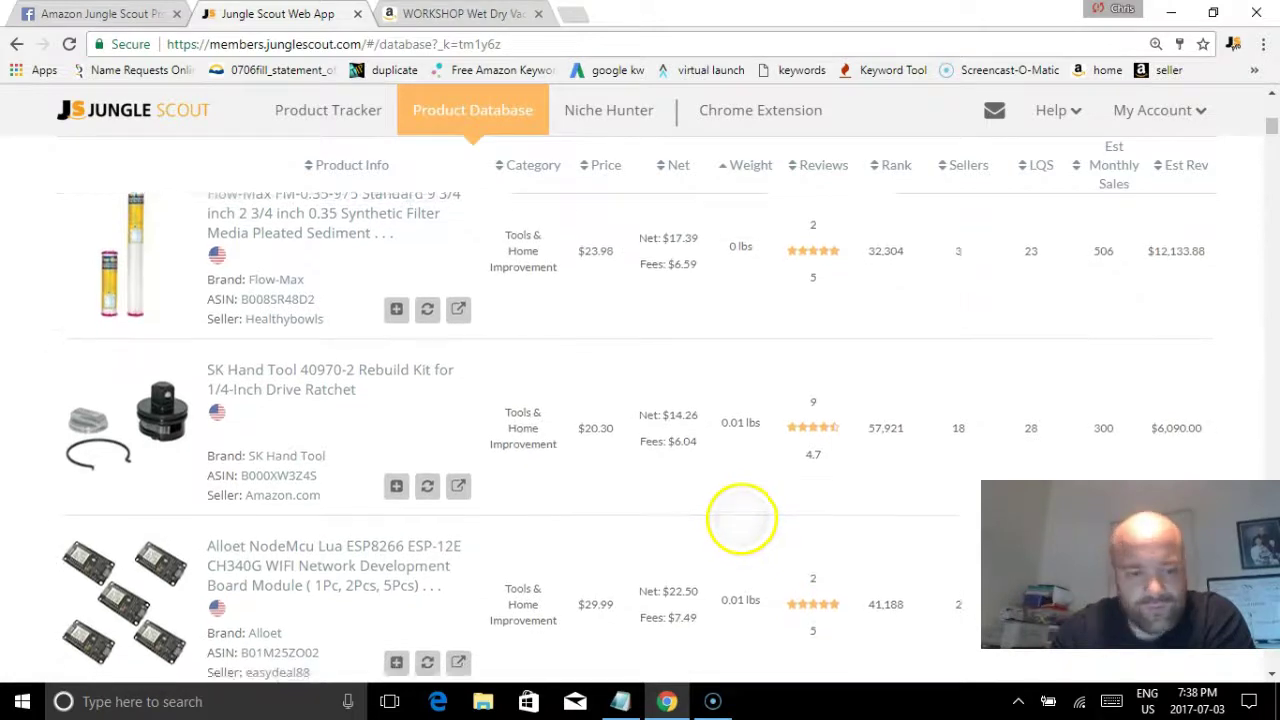
scroll(752, 490, down, 5)
scroll(755, 540, up, 4)
scroll(762, 620, up, 2)
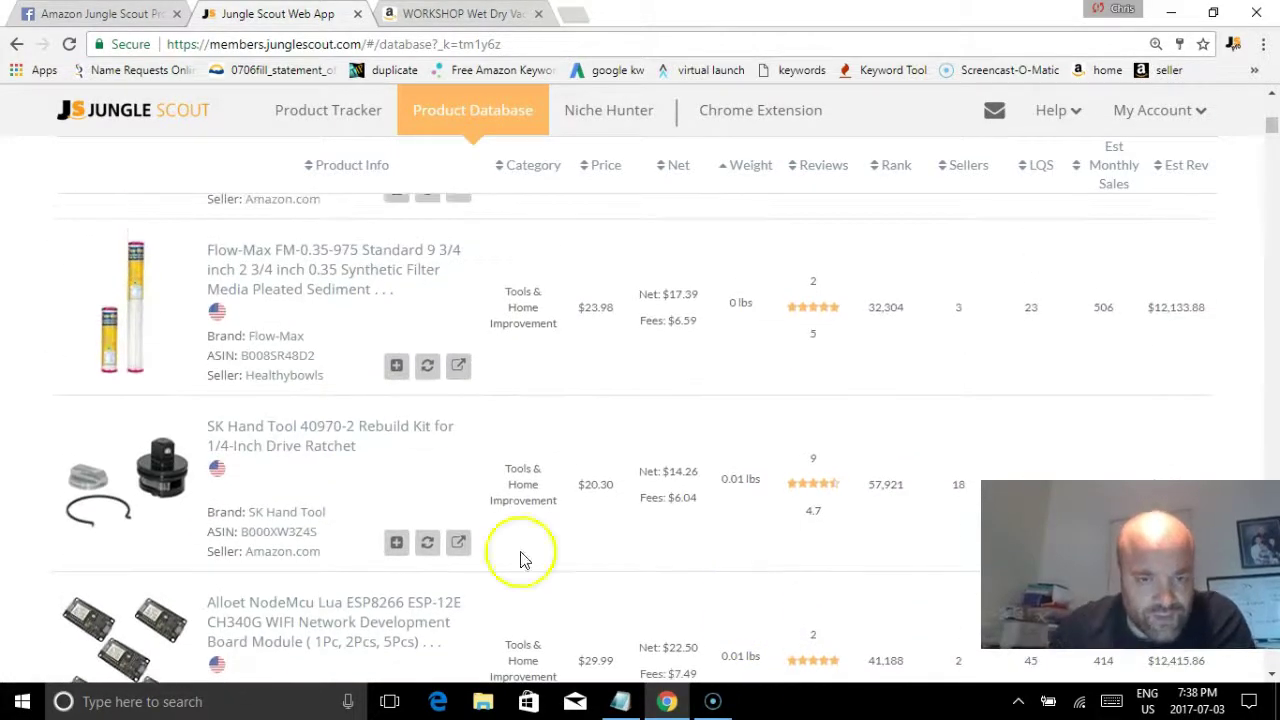
click(267, 273)
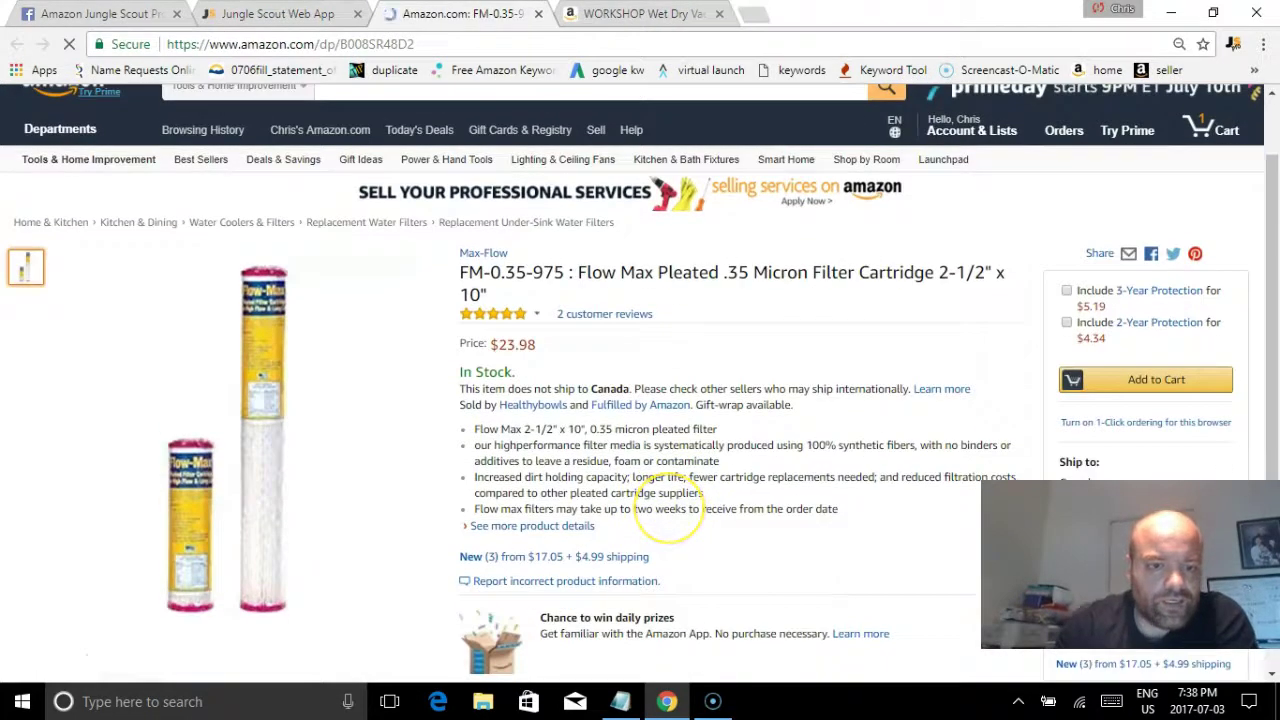
click(260, 14)
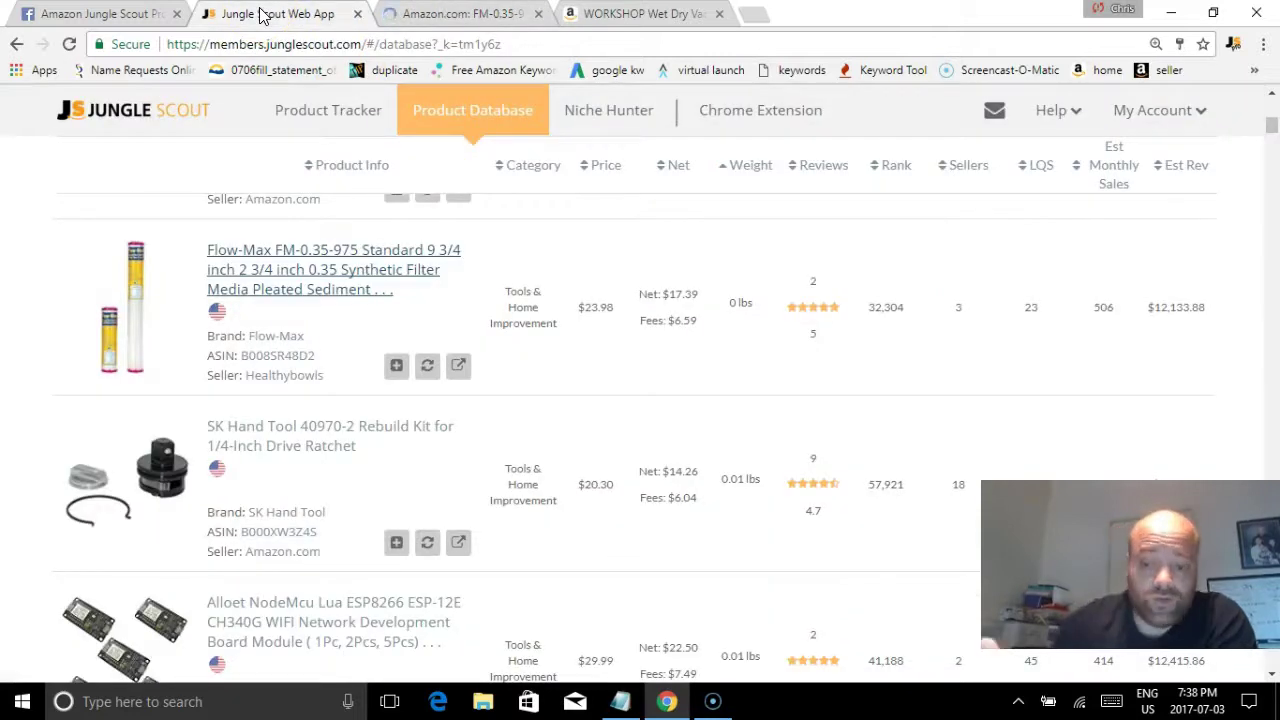
Step: Examine the results below the Flow-Max filter, comparing price, reviews, sellers and estimated sales down to the 2" Waterless Trap Seal
scroll(680, 445, down, 3)
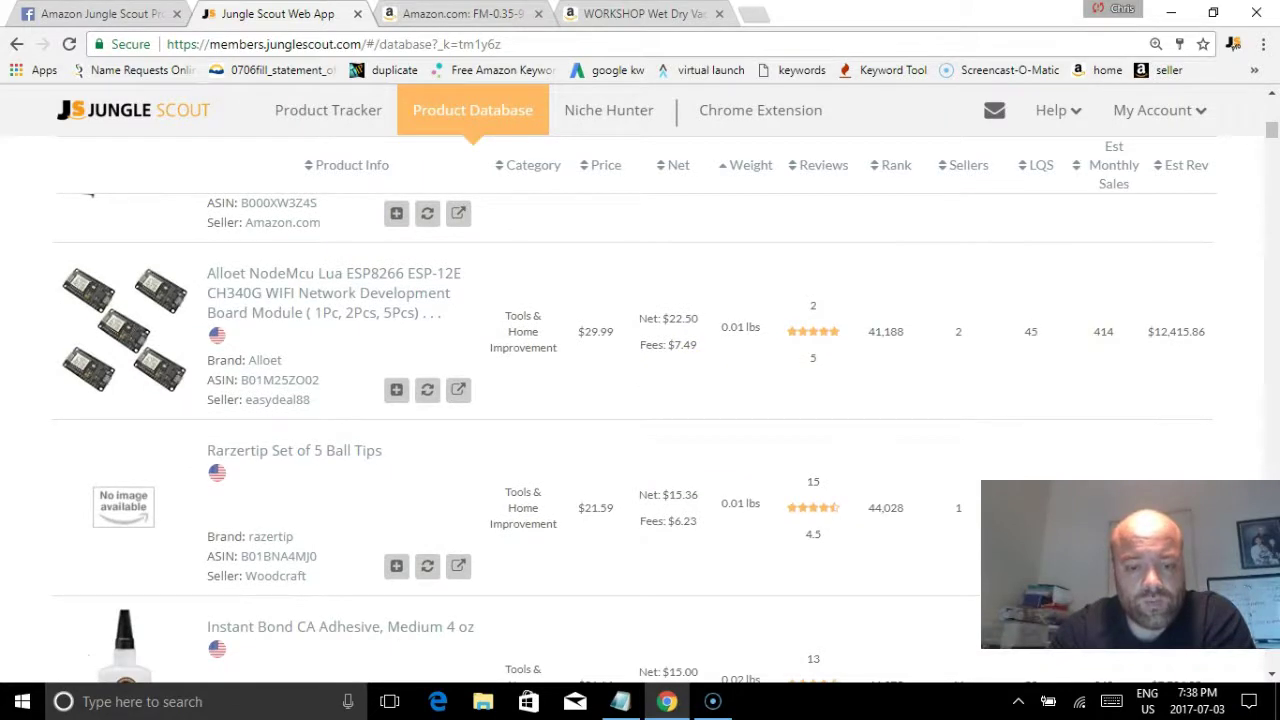
scroll(660, 477, down, 1)
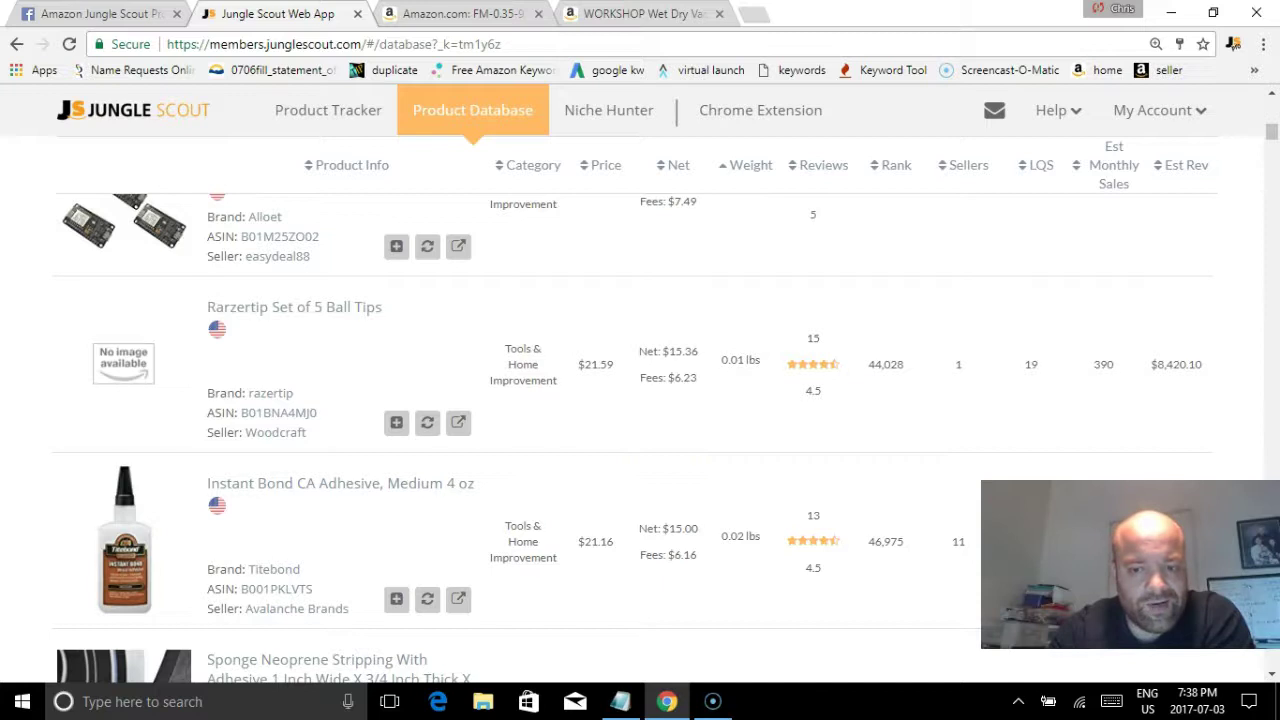
scroll(643, 509, up, 2)
scroll(646, 580, down, 2)
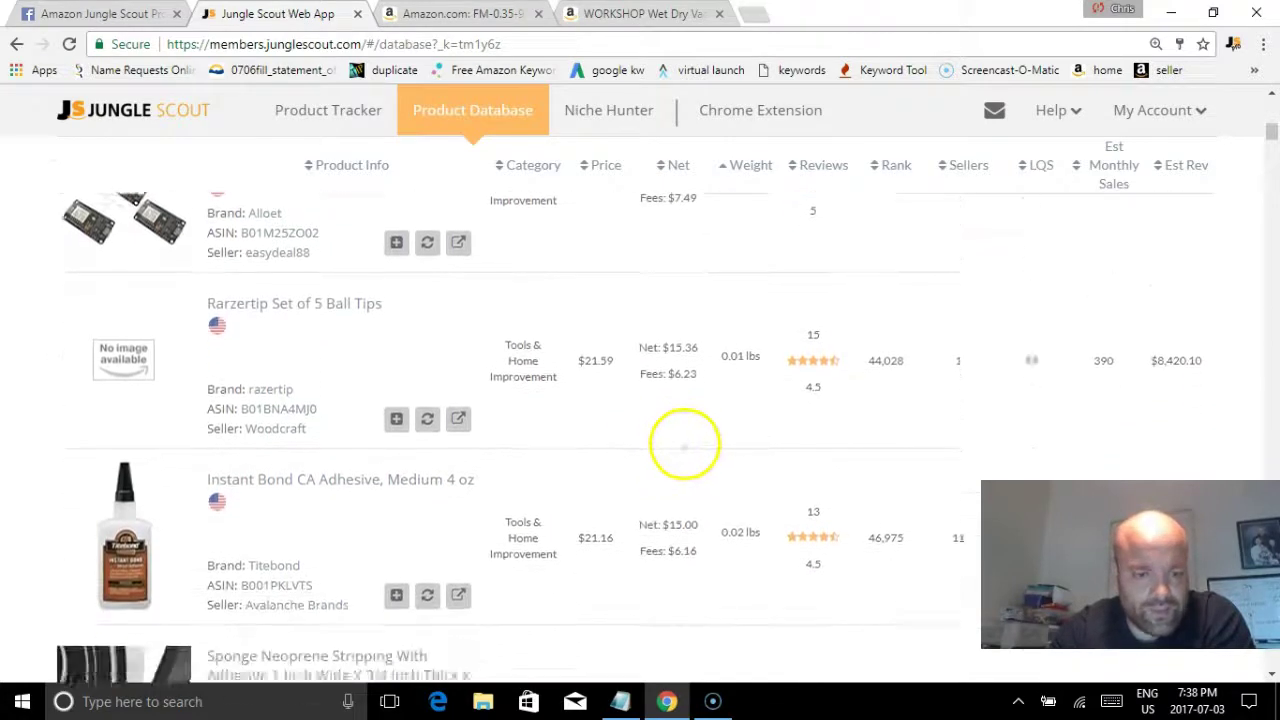
scroll(684, 444, down, 3)
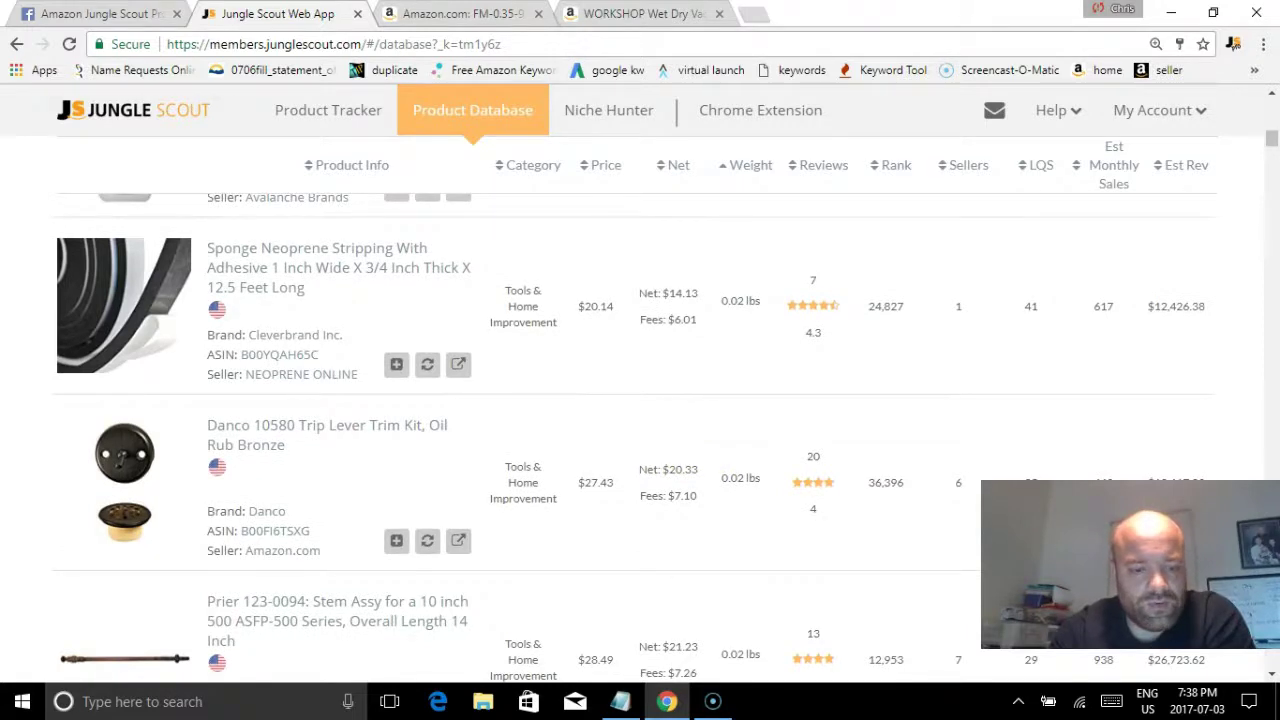
scroll(680, 443, down, 3)
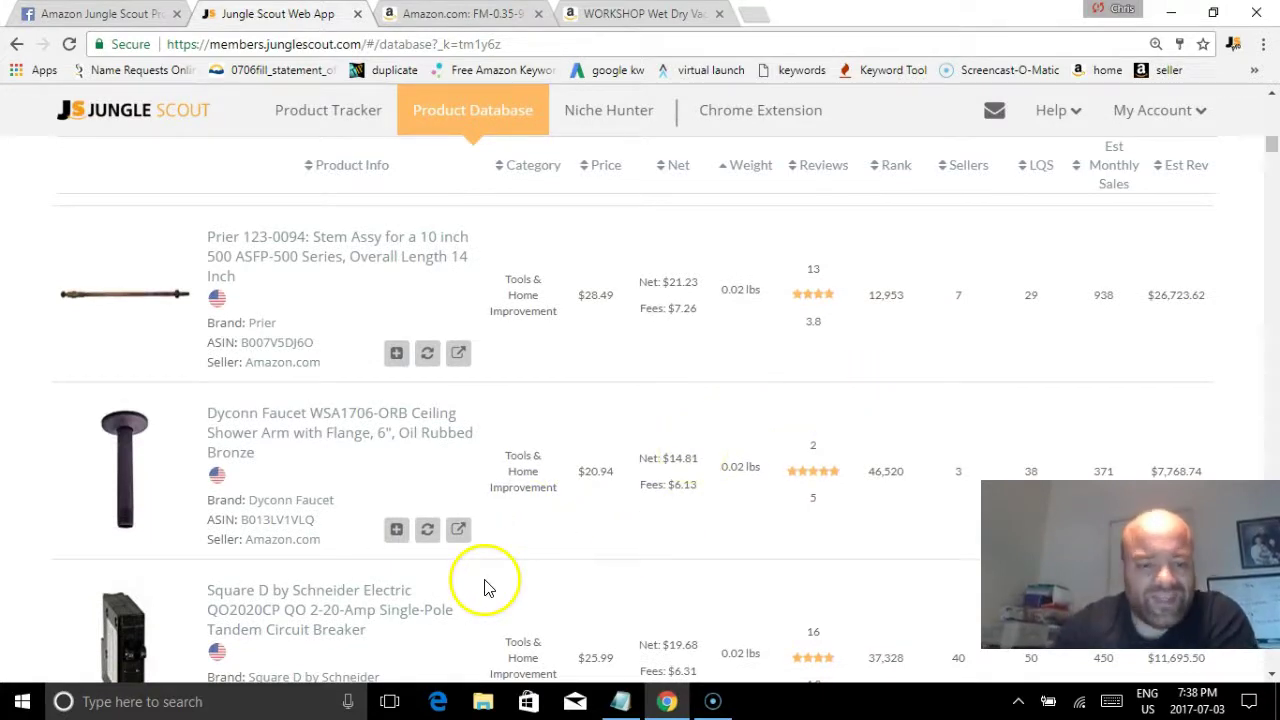
scroll(697, 494, down, 1)
scroll(689, 586, up, 1)
scroll(703, 537, down, 1)
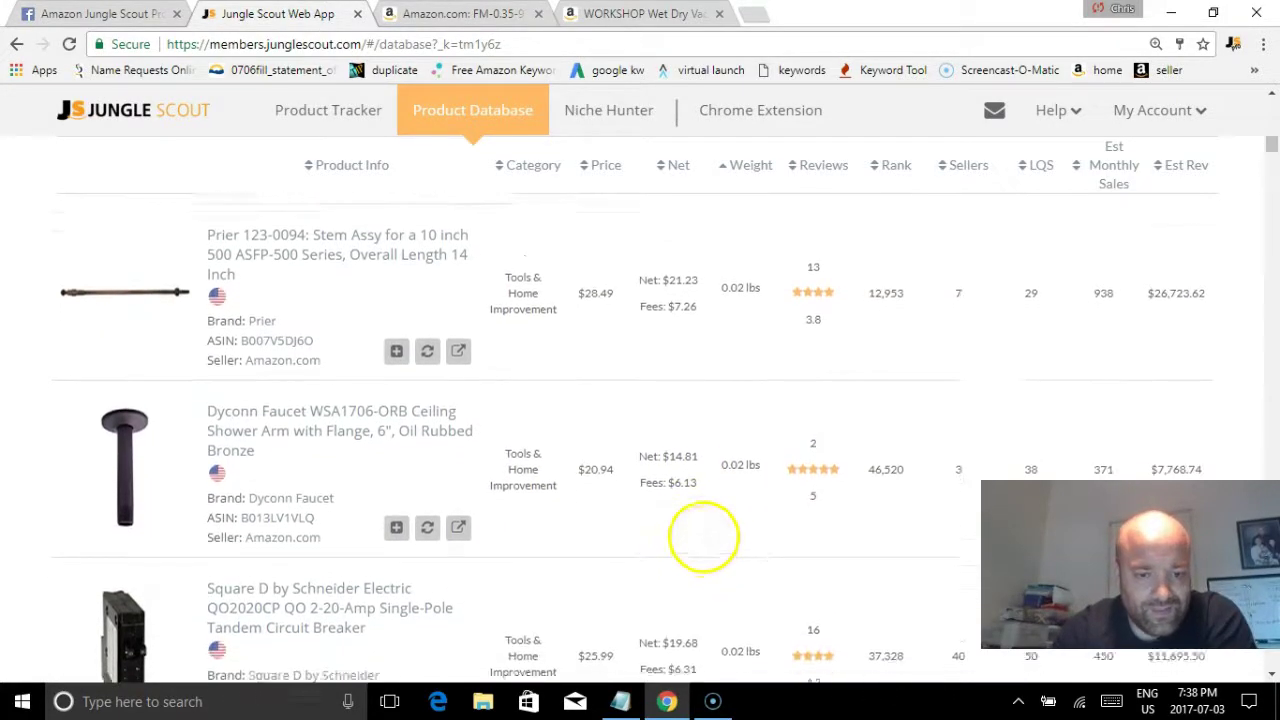
scroll(703, 537, down, 1)
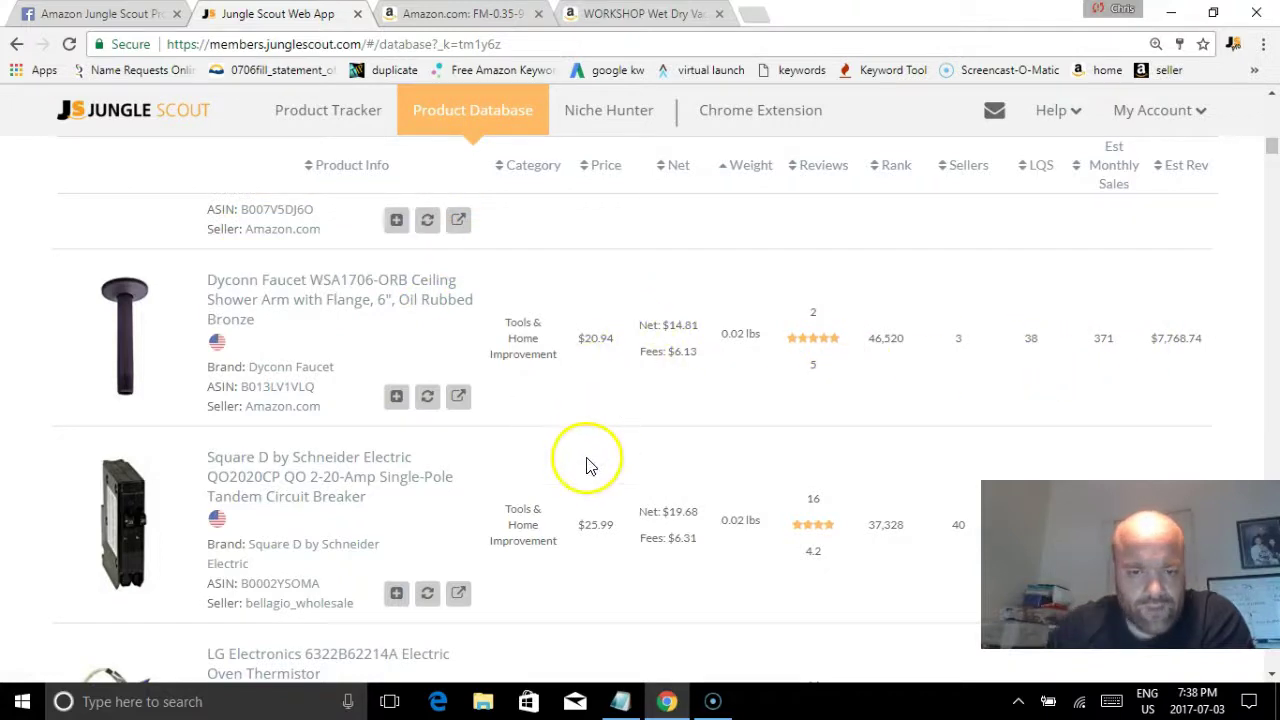
scroll(600, 480, up, 3)
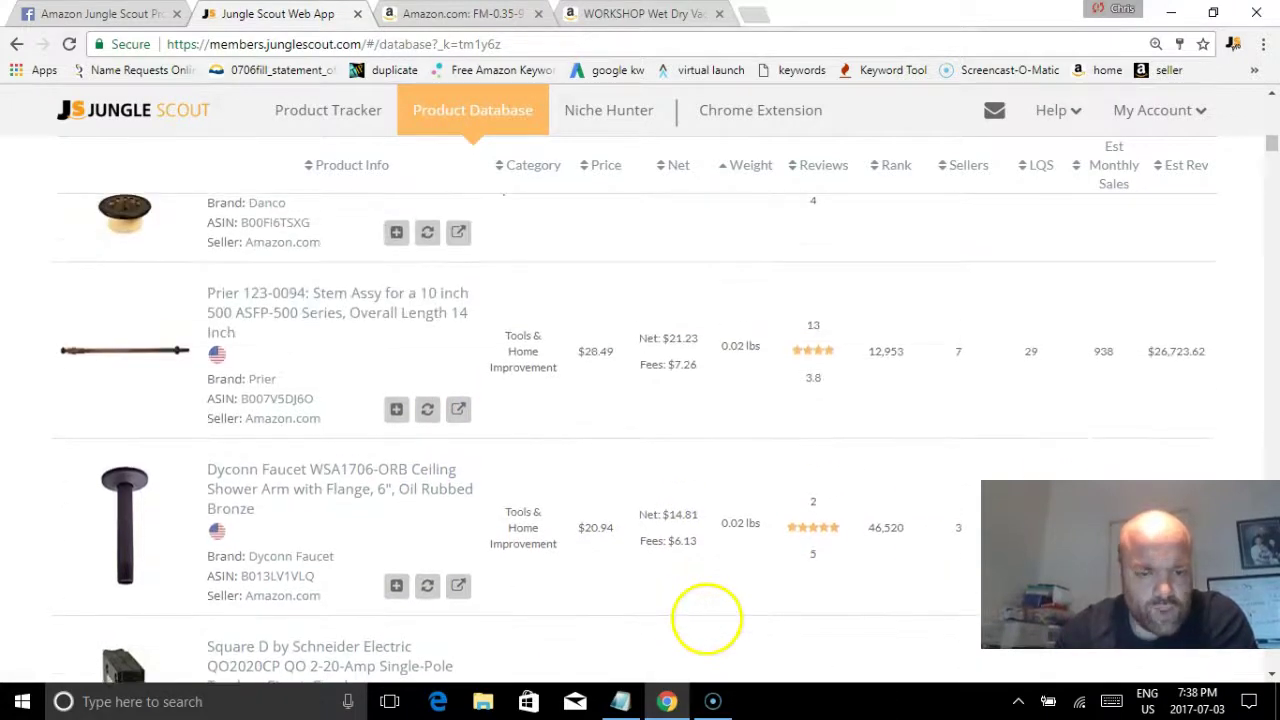
scroll(706, 566, down, 8)
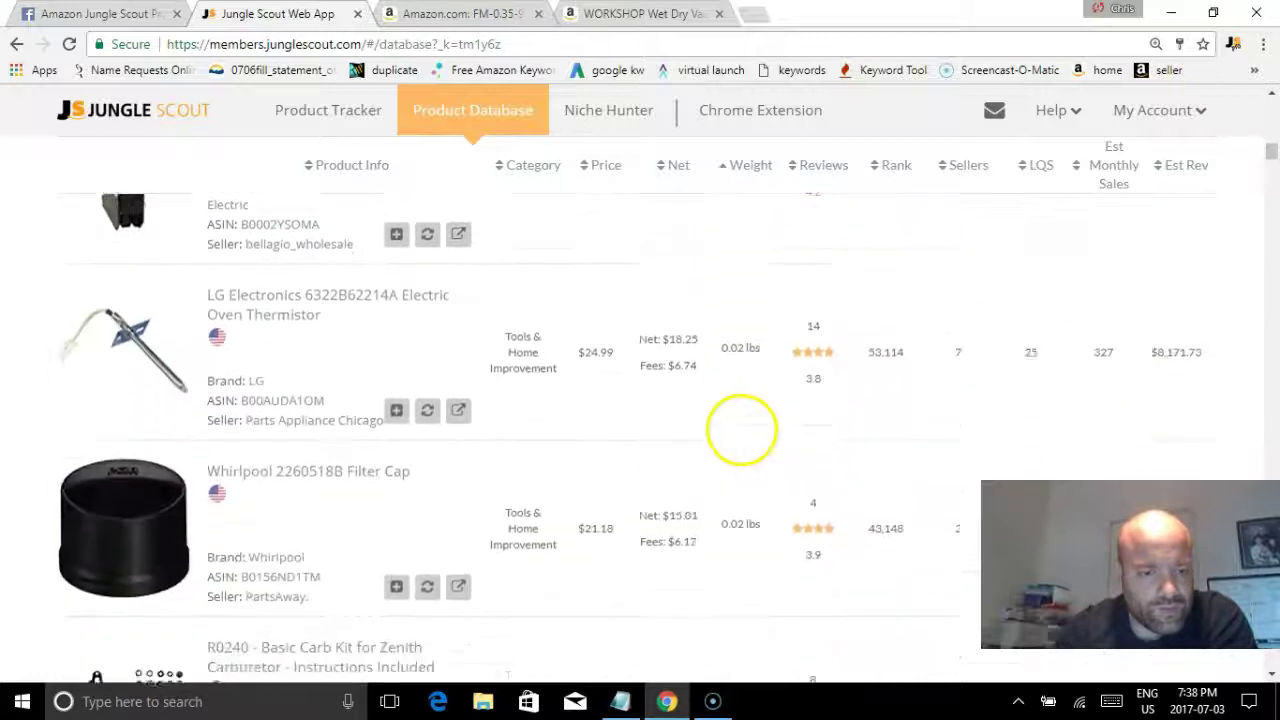
scroll(737, 563, down, 1)
scroll(714, 477, up, 3)
scroll(717, 606, down, 2)
scroll(726, 476, down, 4)
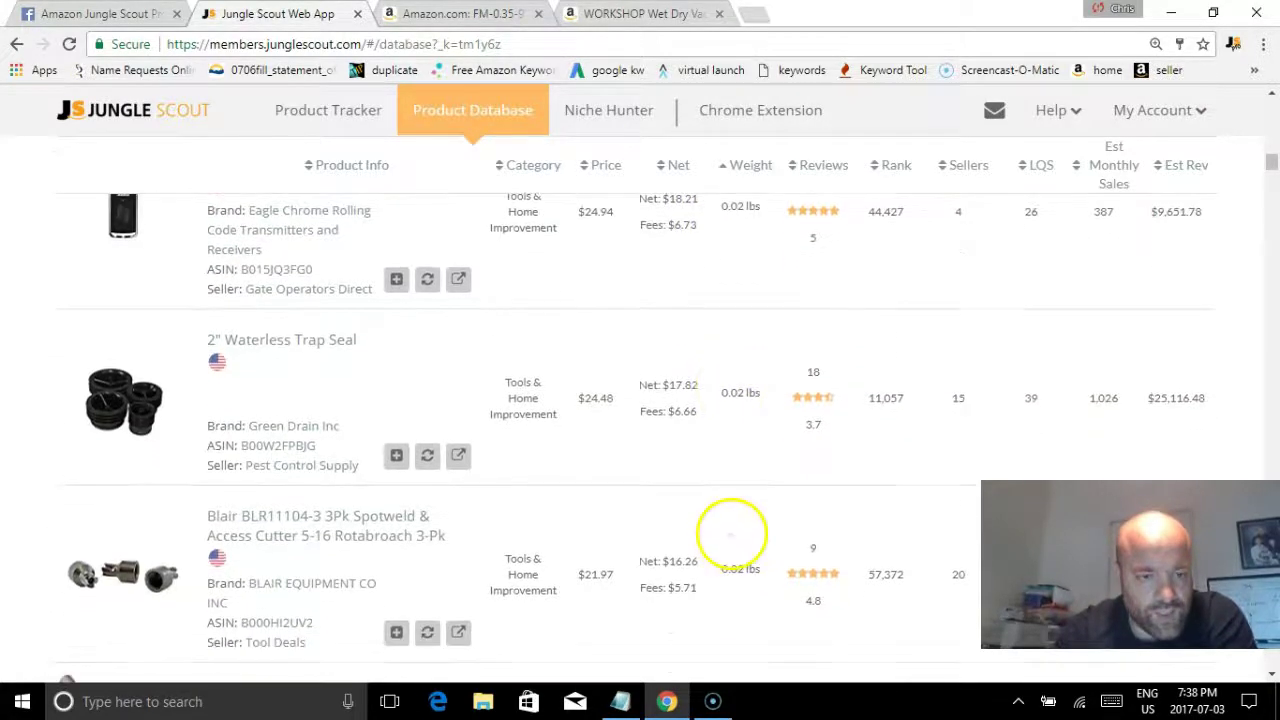
Step: Compare the 2" Waterless Trap Seal with its neighbouring results and open its Amazon listing
scroll(739, 518, up, 1)
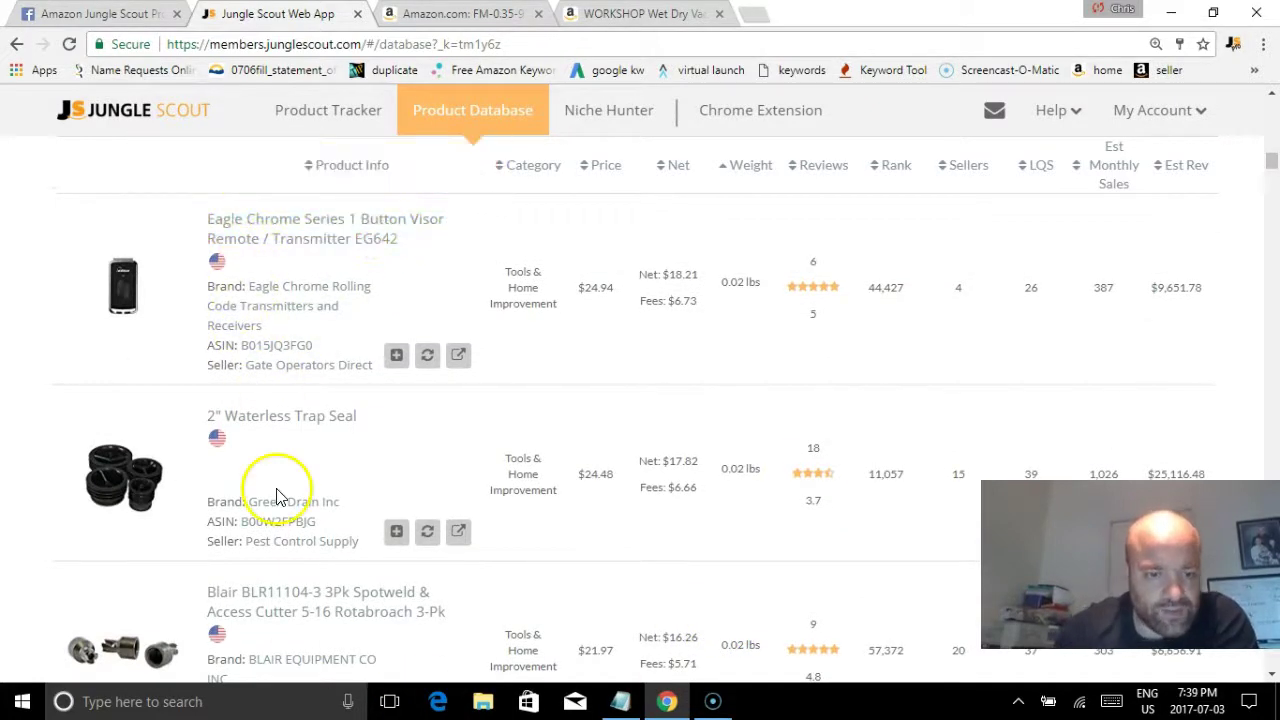
scroll(700, 429, down, 1)
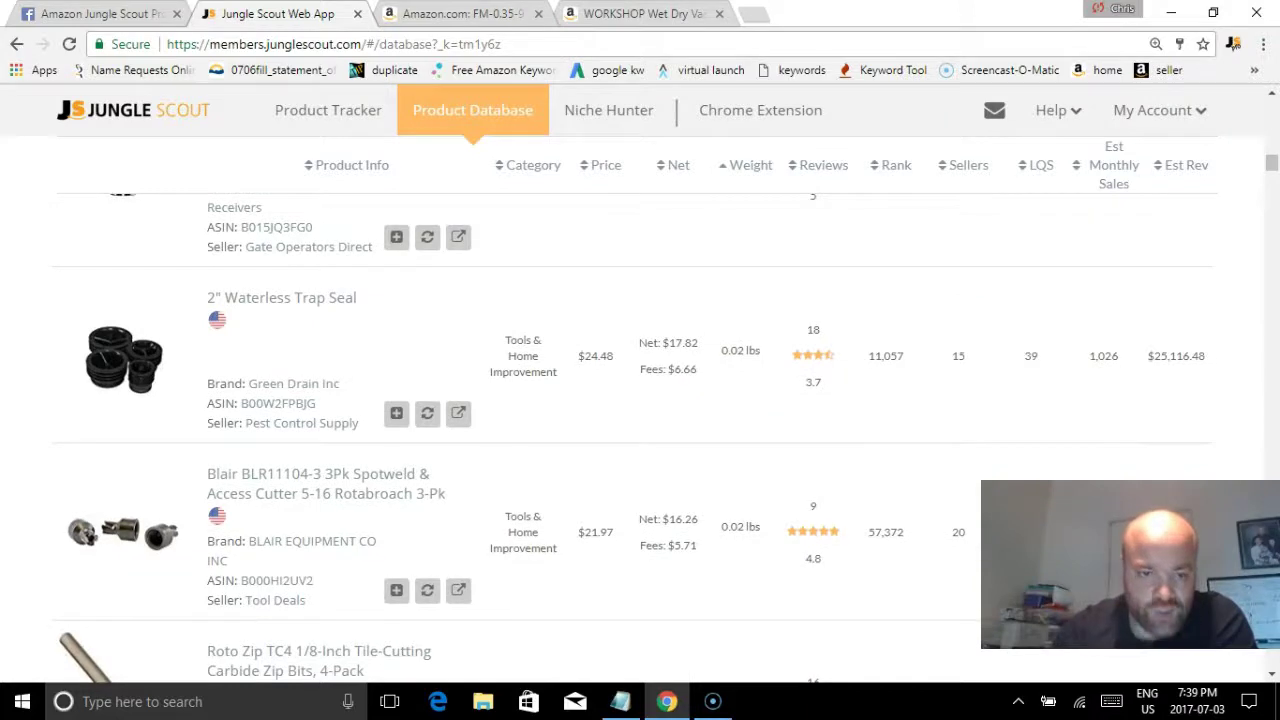
scroll(674, 531, down, 1)
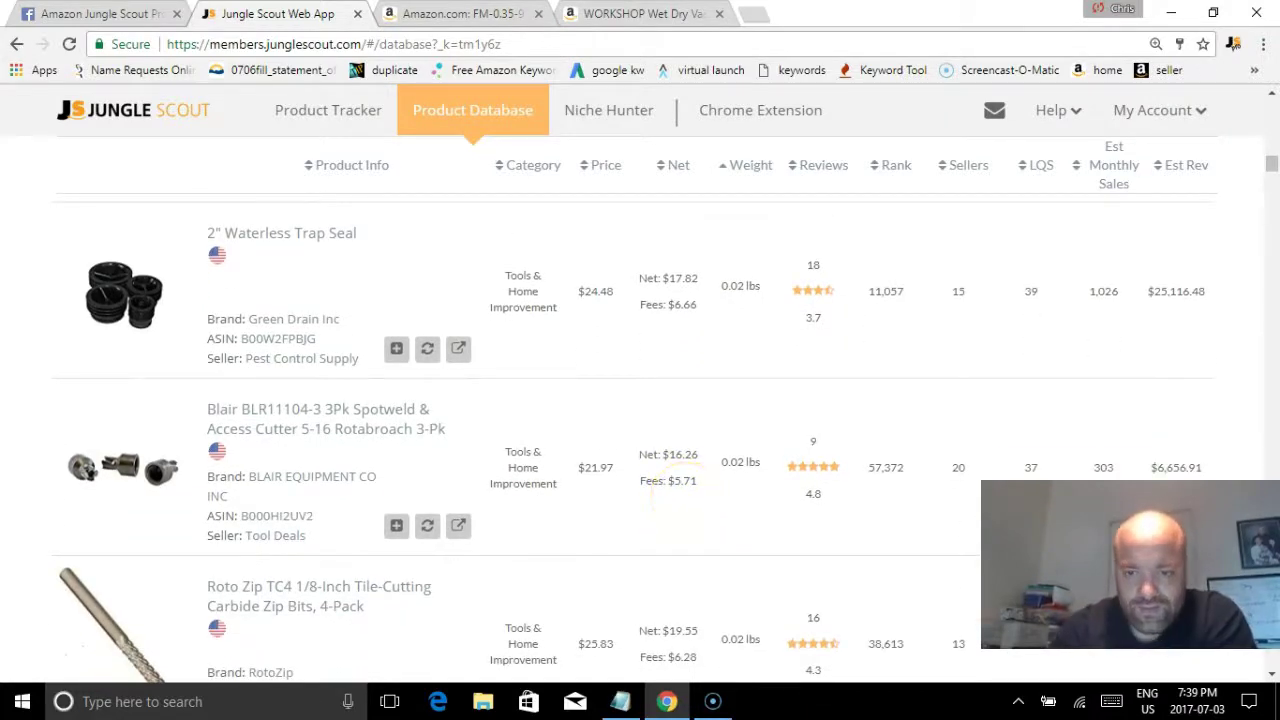
scroll(709, 531, down, 1)
scroll(711, 520, down, 1)
scroll(705, 526, up, 1)
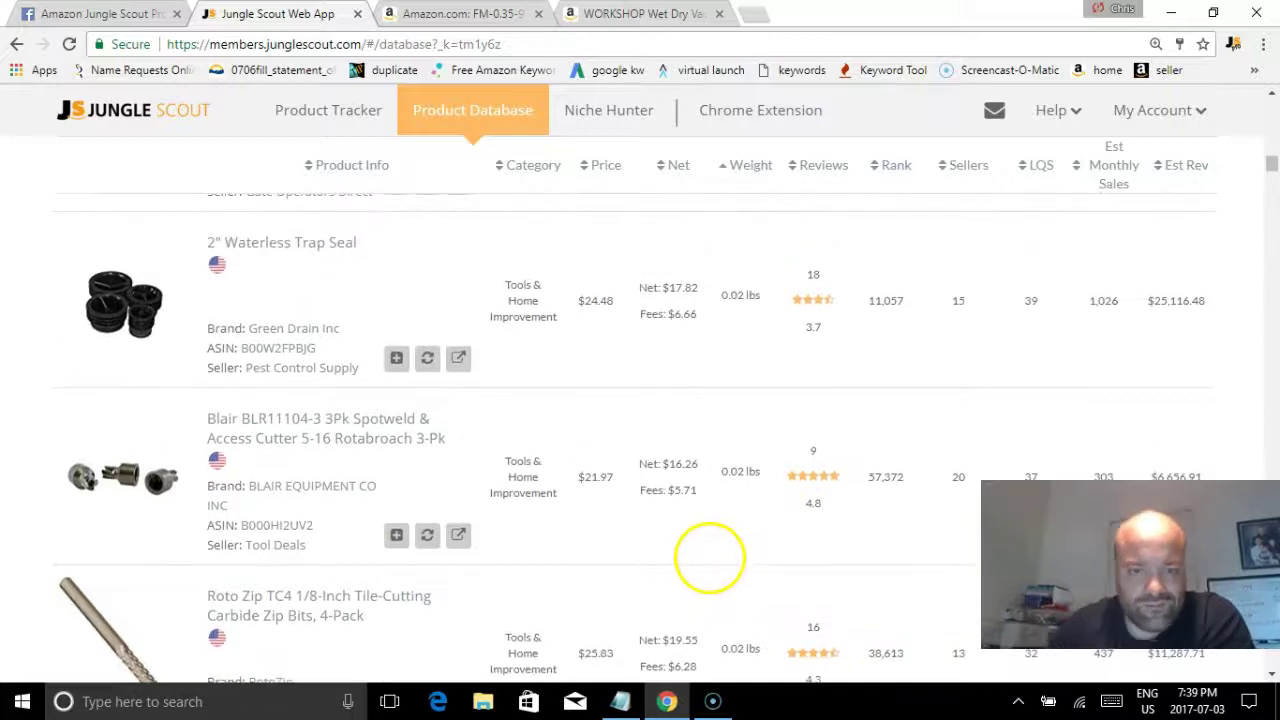
click(290, 248)
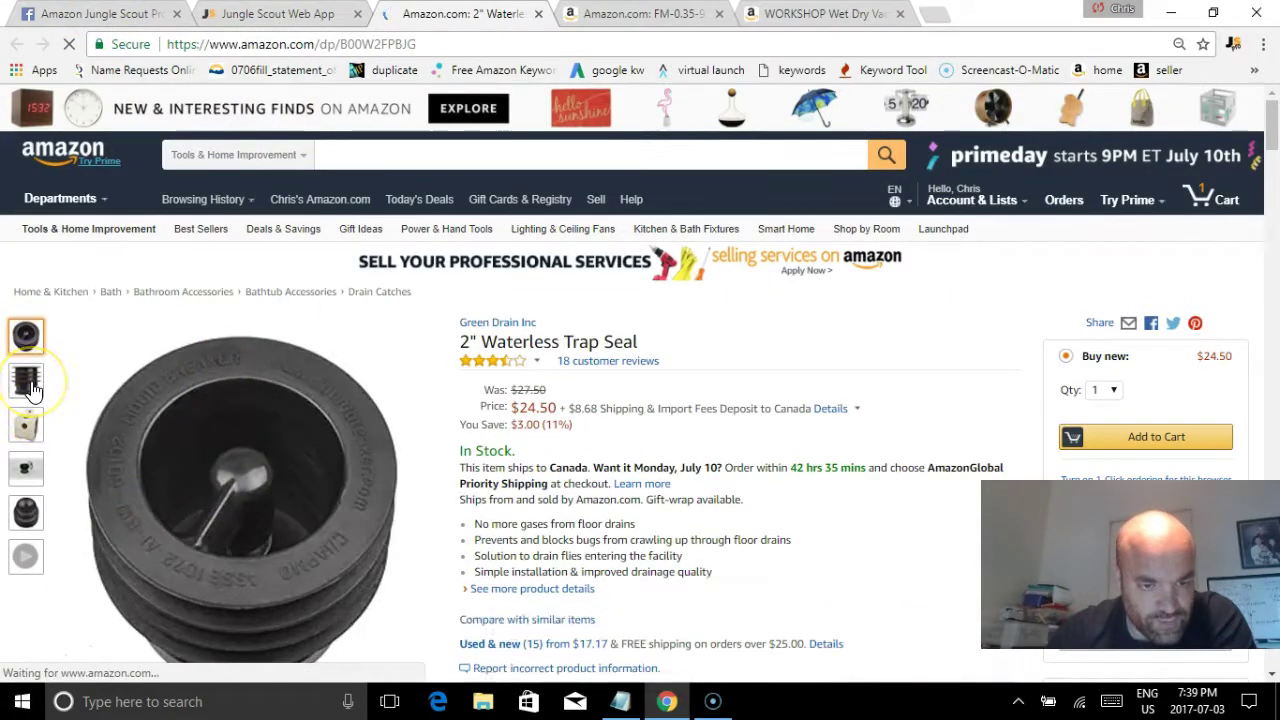
Step: Look through the product images on the Waterless Trap Seal listing and return to the Jungle Scout product database
mouse_move(28, 382)
mouse_move(197, 480)
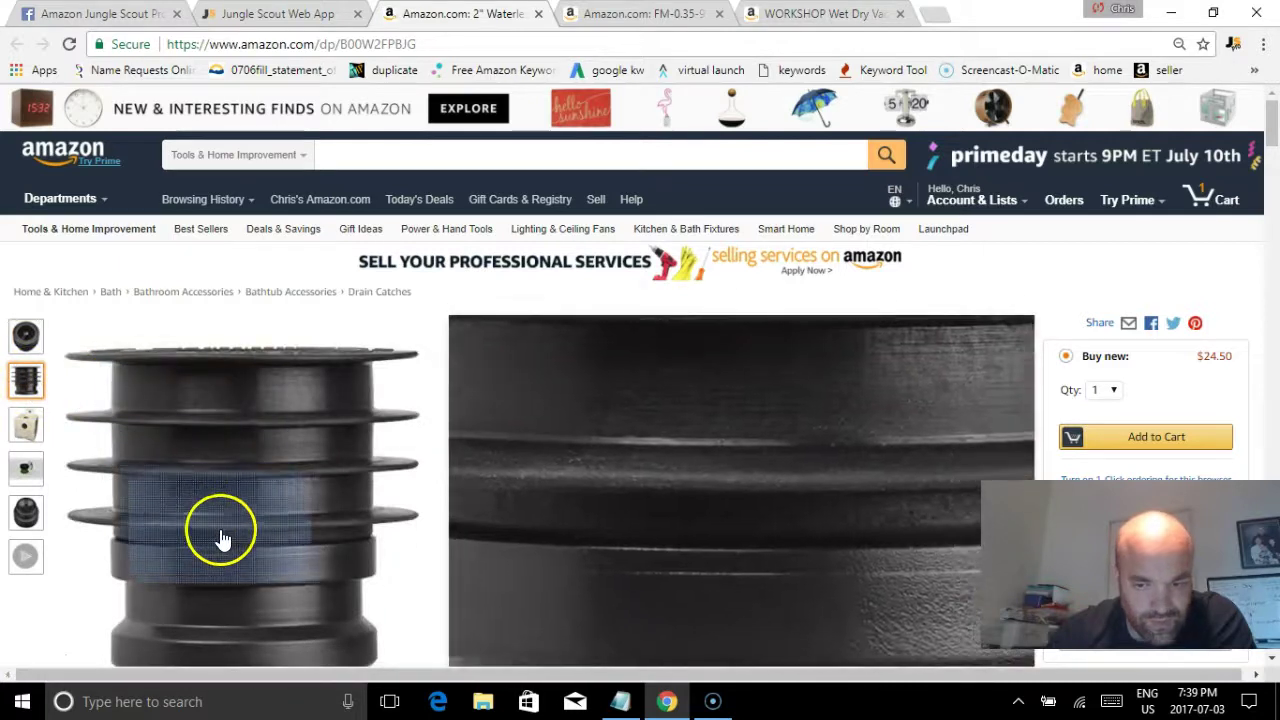
mouse_move(28, 435)
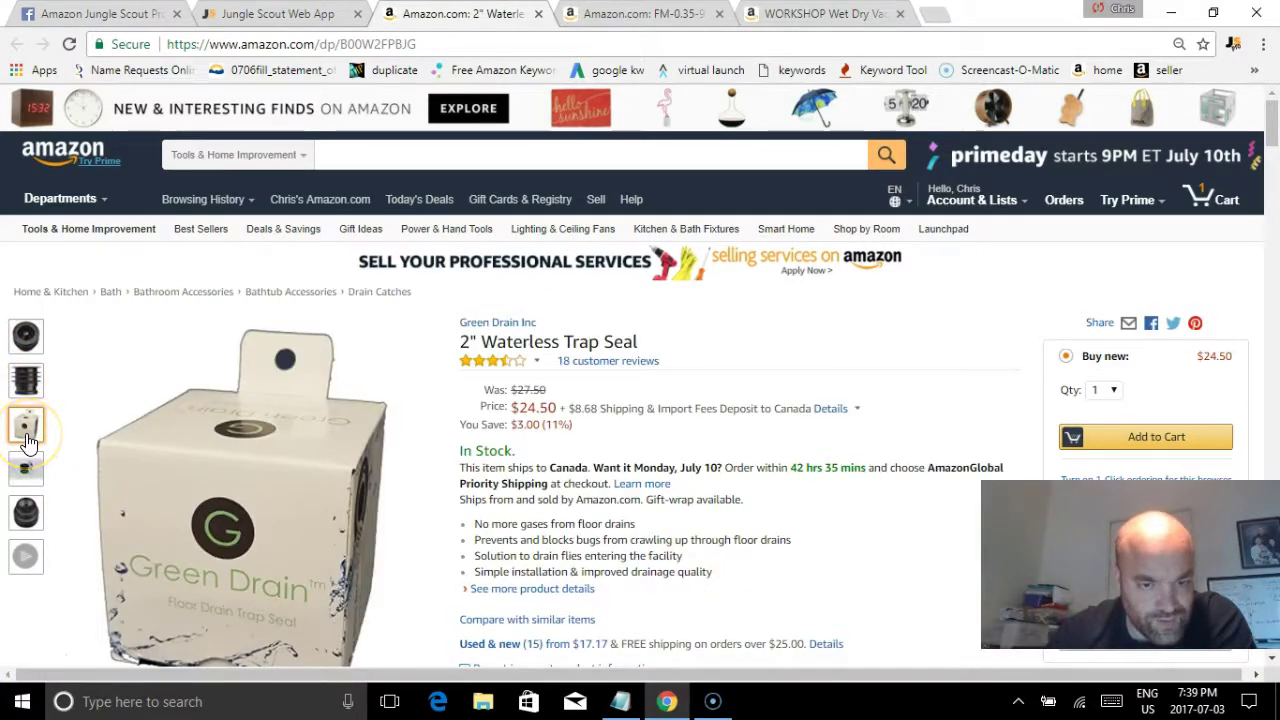
click(29, 482)
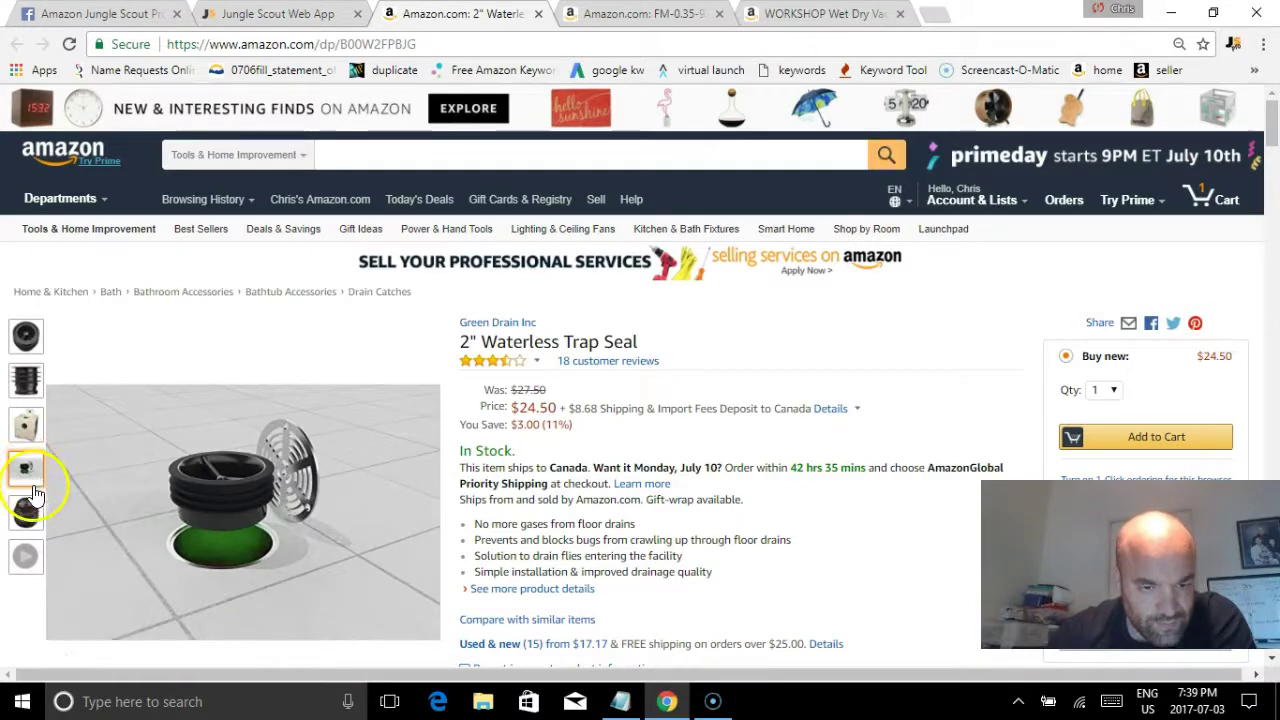
mouse_move(37, 519)
mouse_move(28, 562)
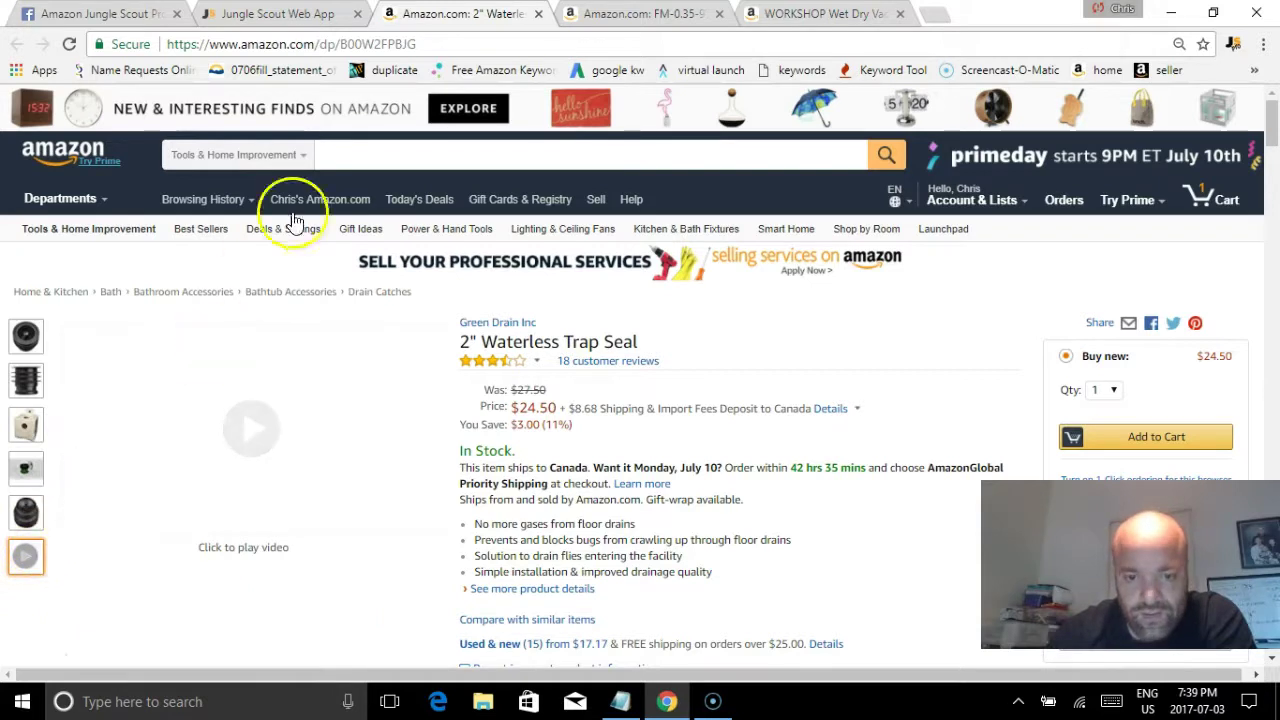
click(113, 18)
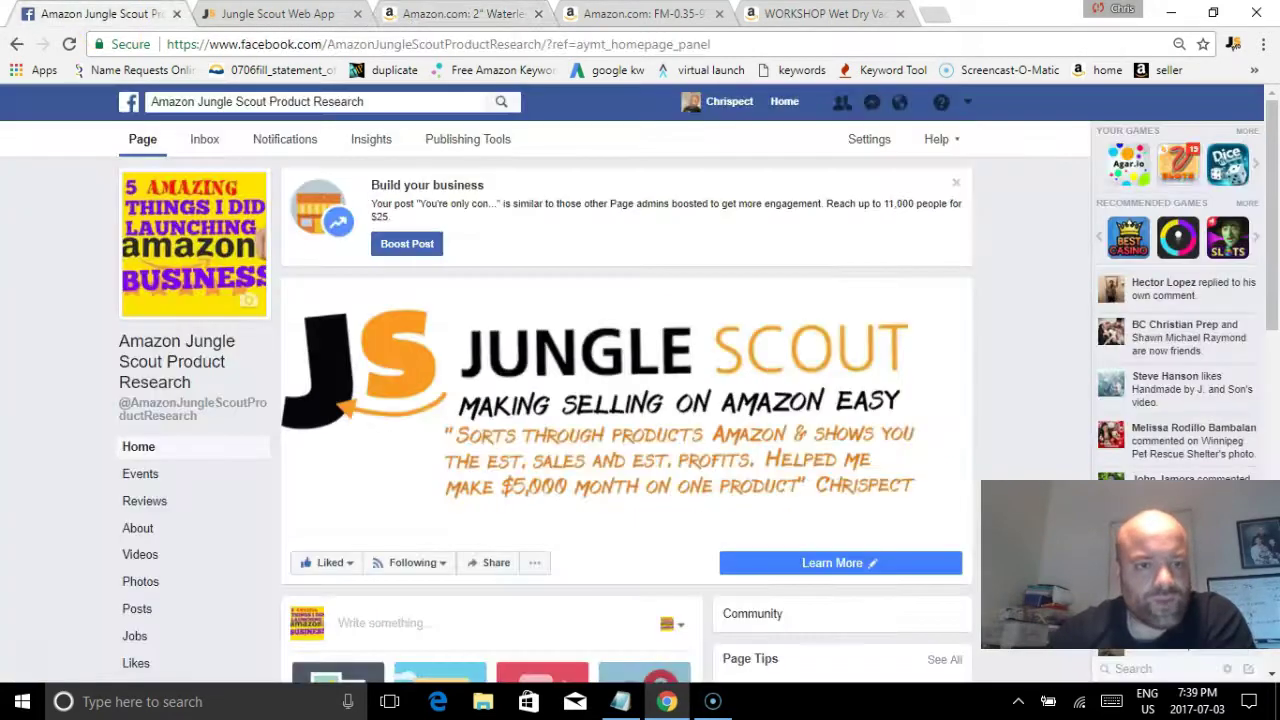
click(268, 17)
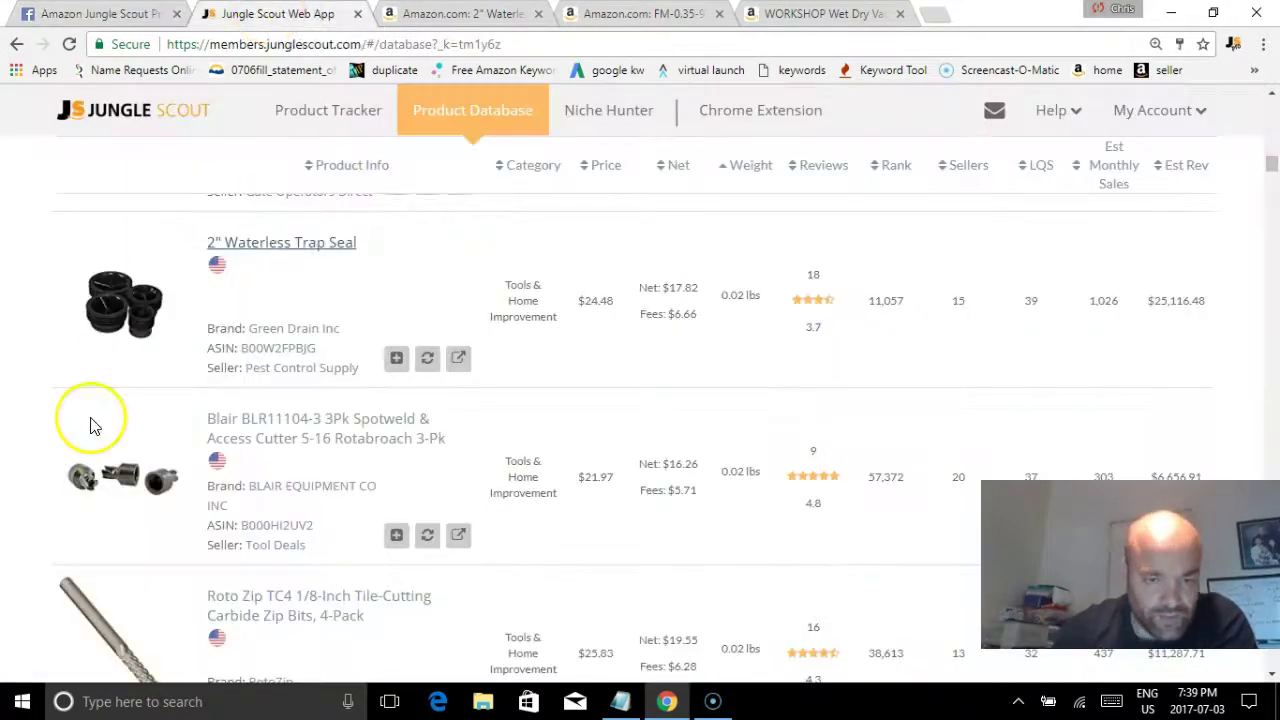
Step: Examine the results from the Roto Zip bits to the Black & Decker polisher bonnets, comparing reviews, sellers, rank and estimated revenue
scroll(737, 380, down, 4)
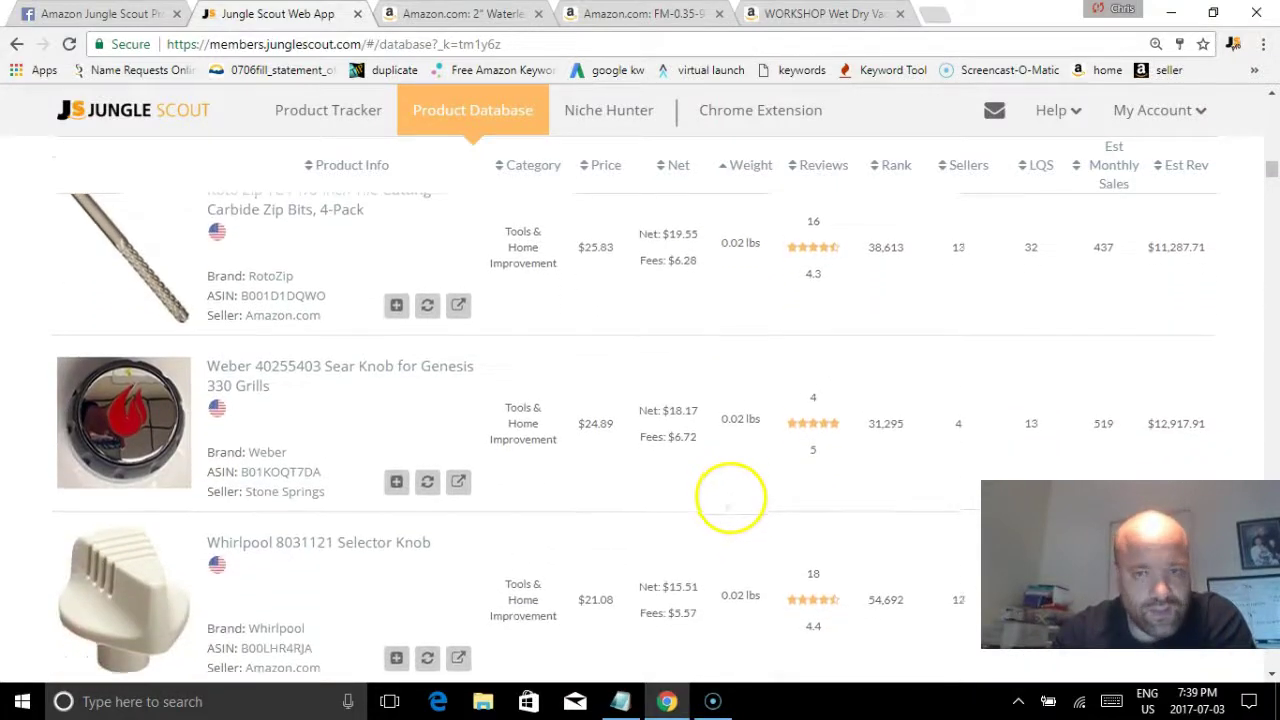
scroll(735, 480, down, 3)
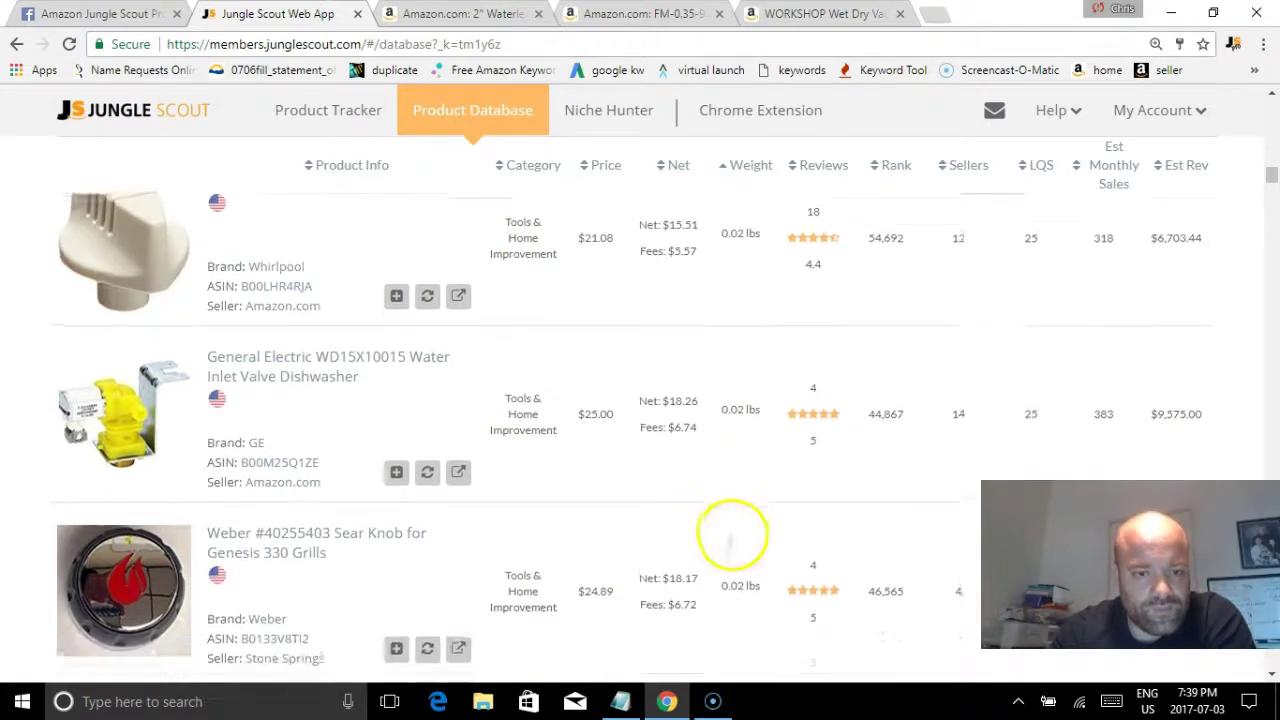
scroll(734, 572, down, 1)
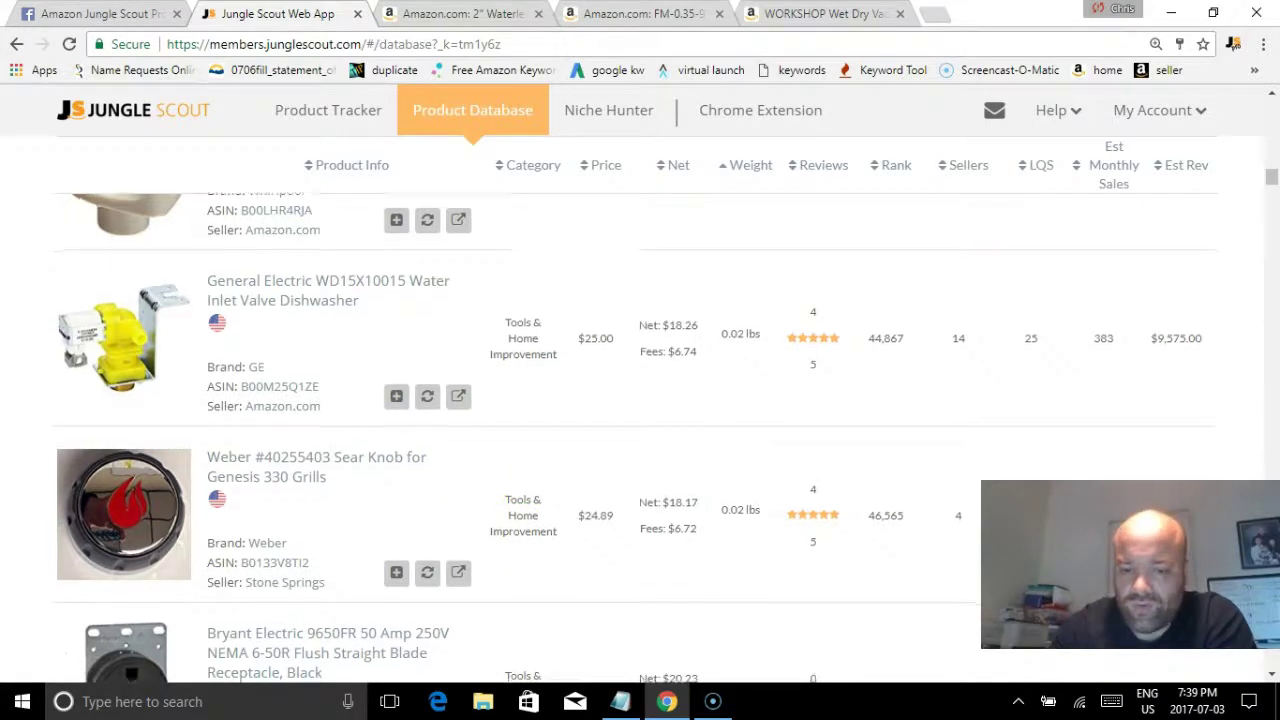
scroll(785, 480, down, 2)
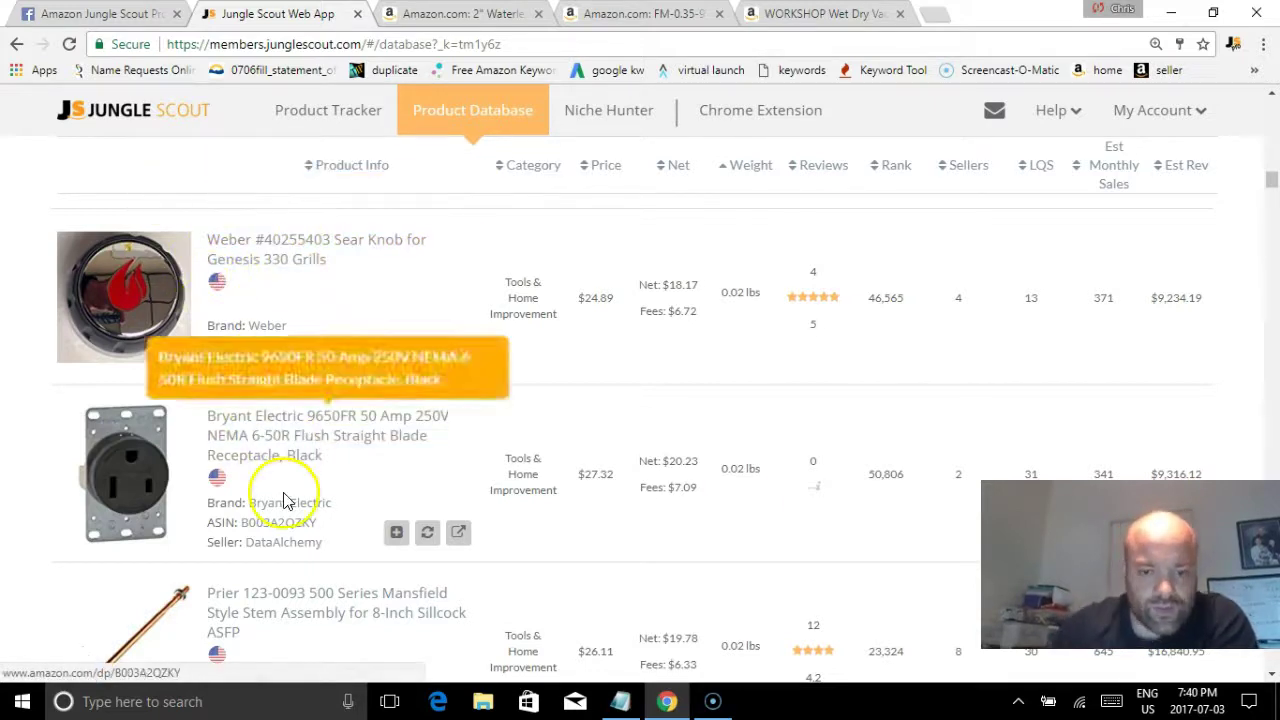
scroll(771, 530, down, 1)
scroll(771, 530, down, 3)
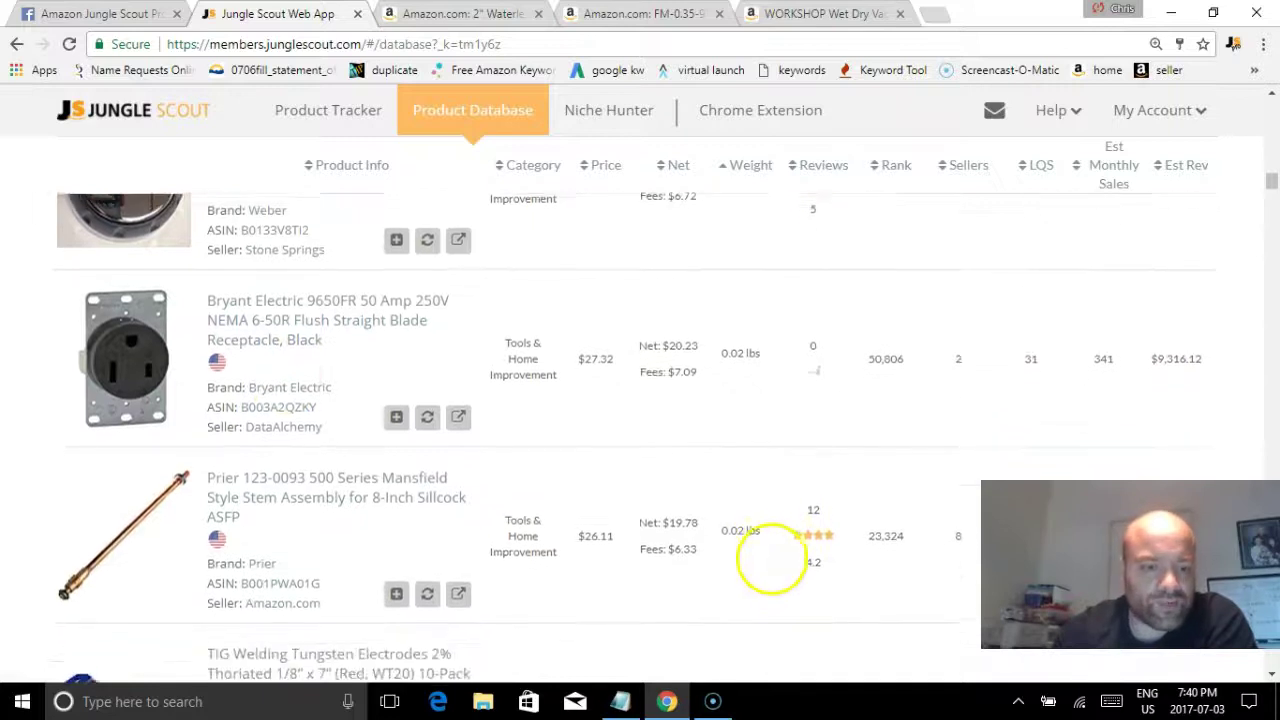
scroll(803, 490, down, 3)
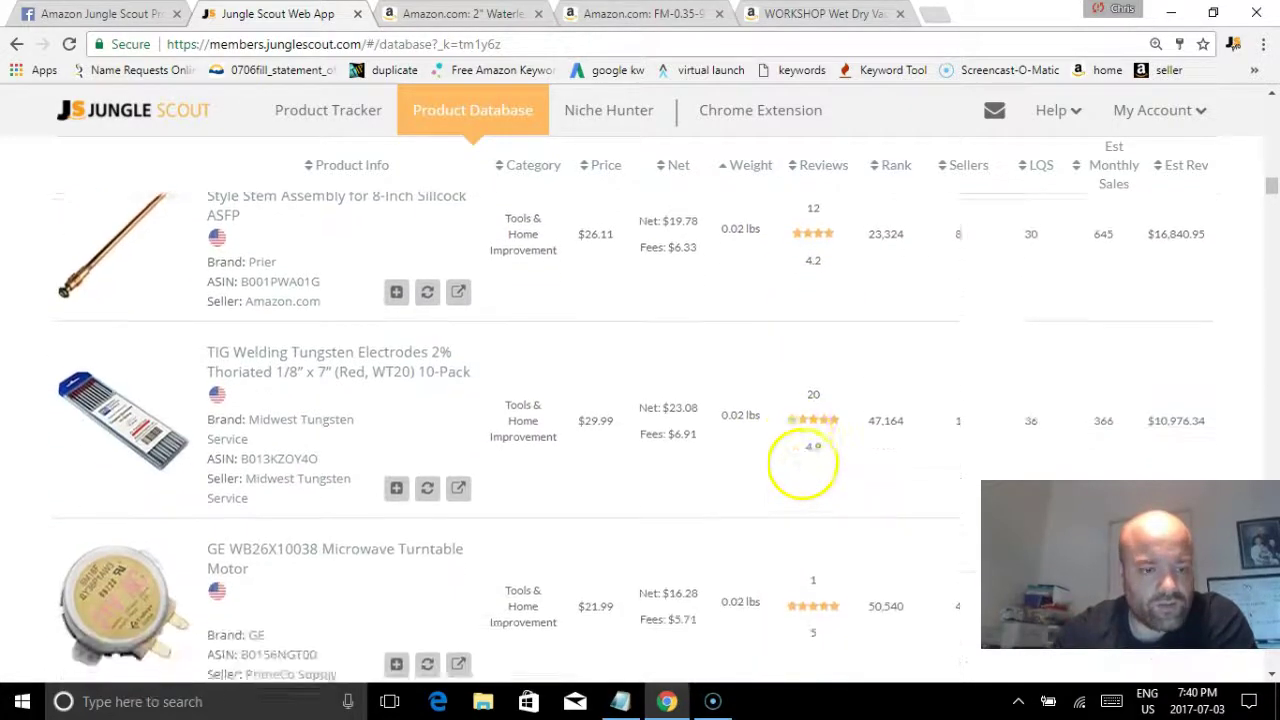
scroll(770, 630, up, 5)
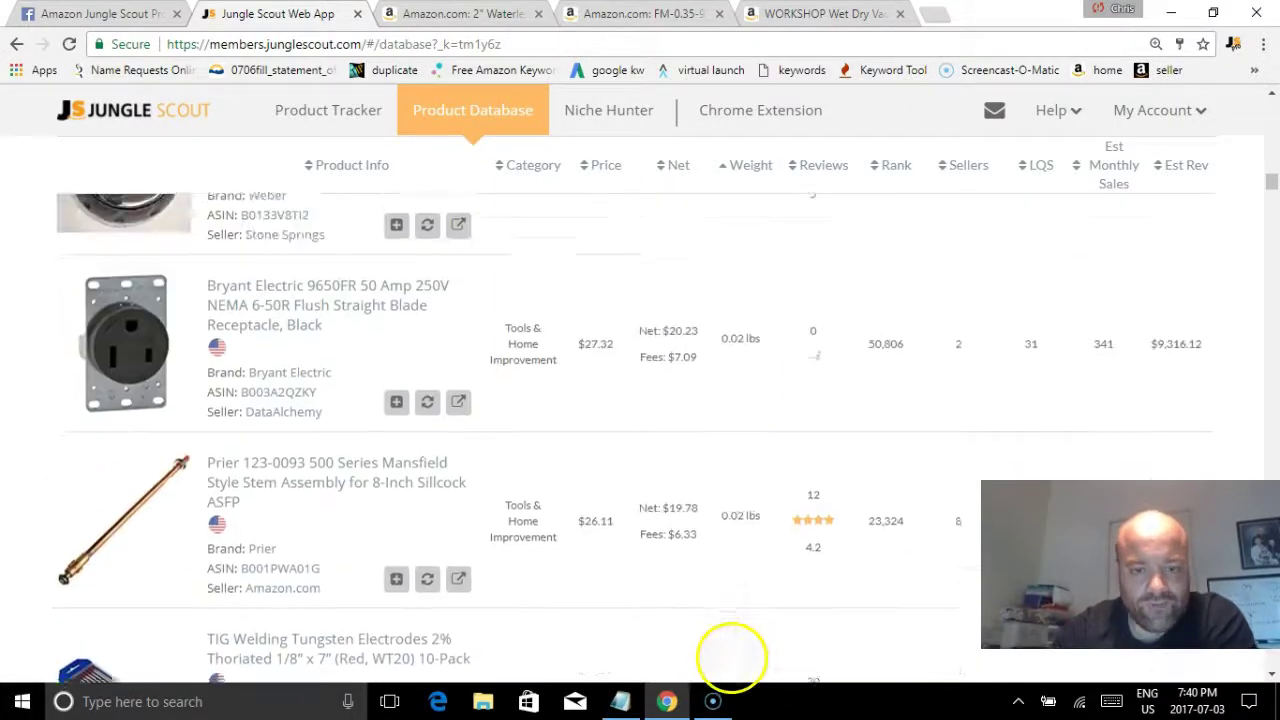
scroll(751, 514, down, 5)
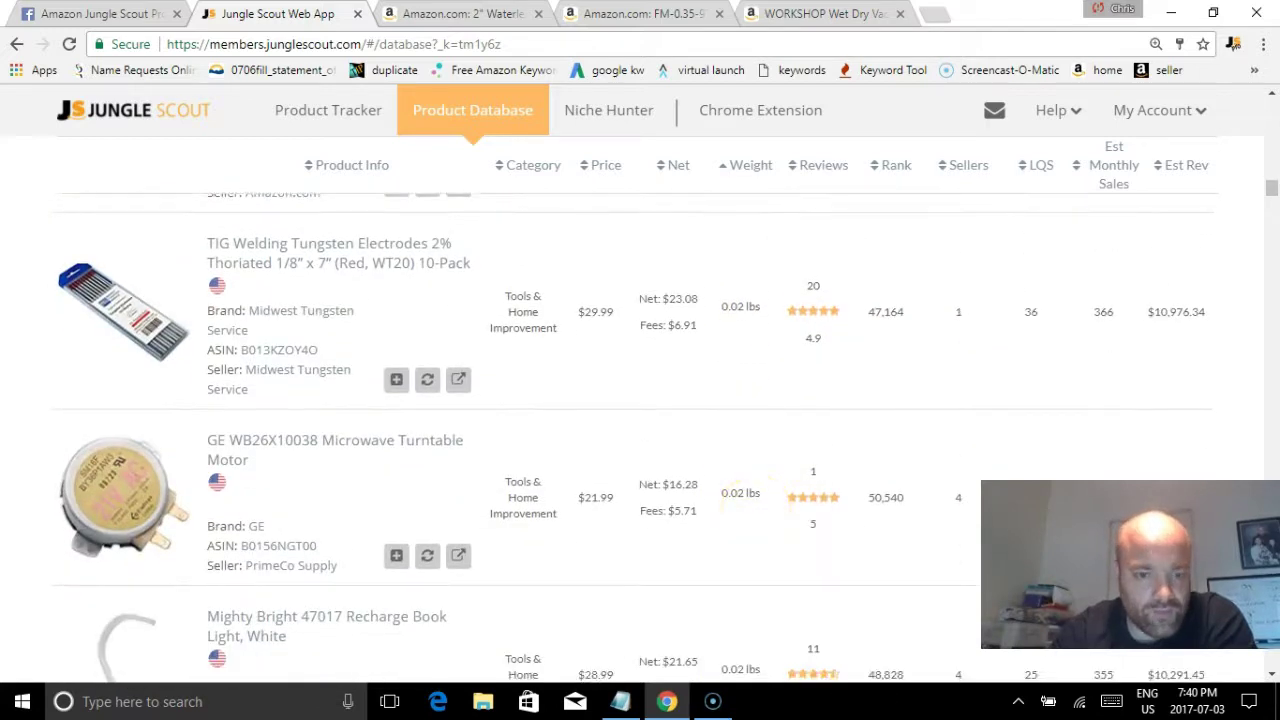
scroll(794, 457, down, 4)
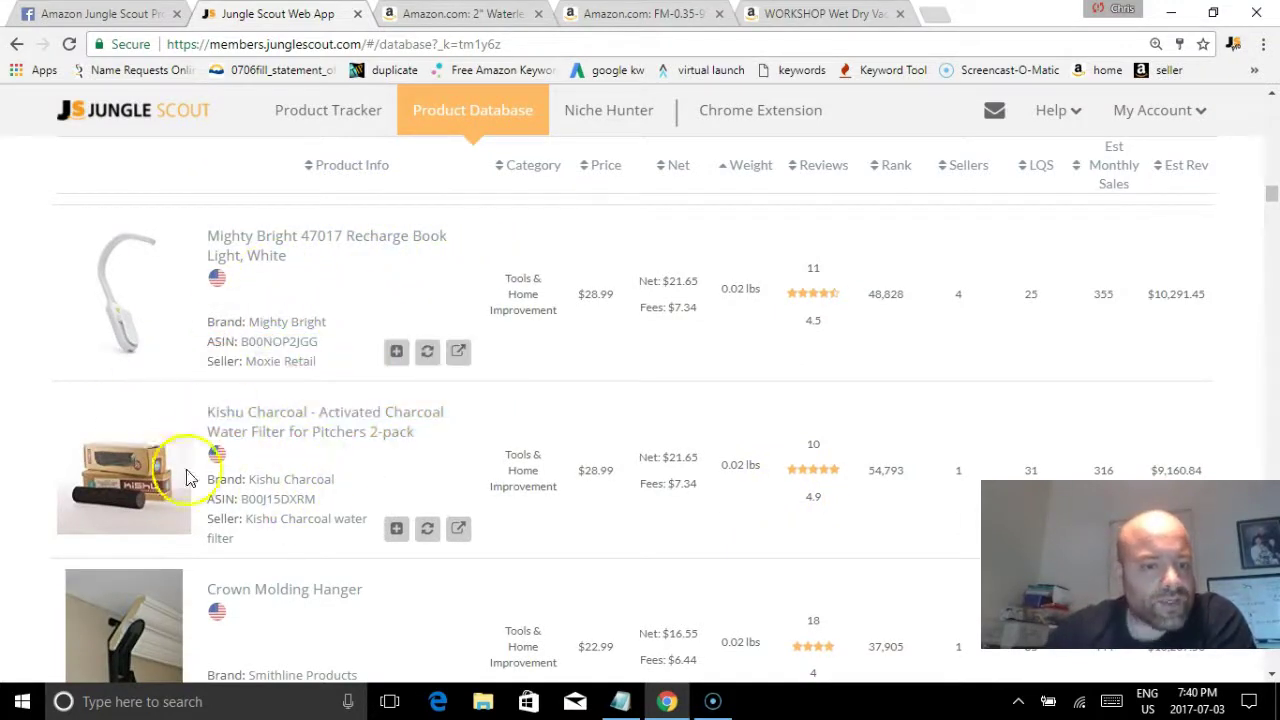
scroll(686, 520, down, 3)
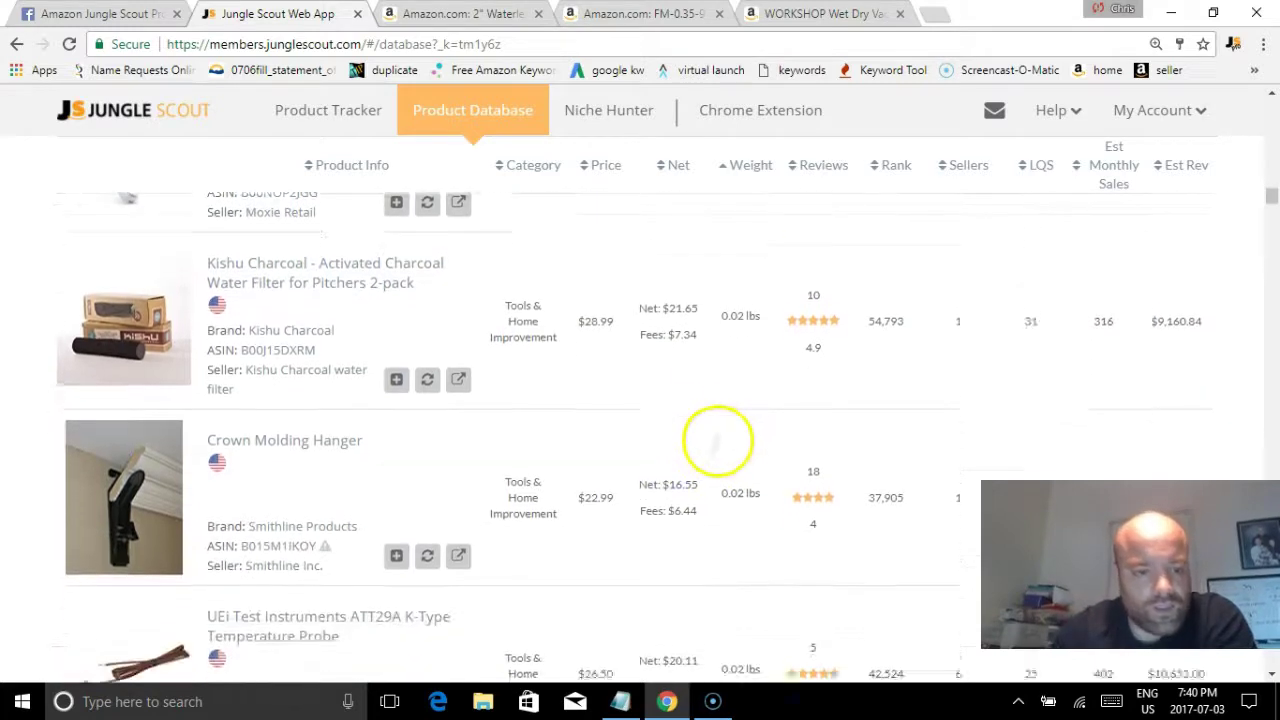
scroll(727, 537, down, 2)
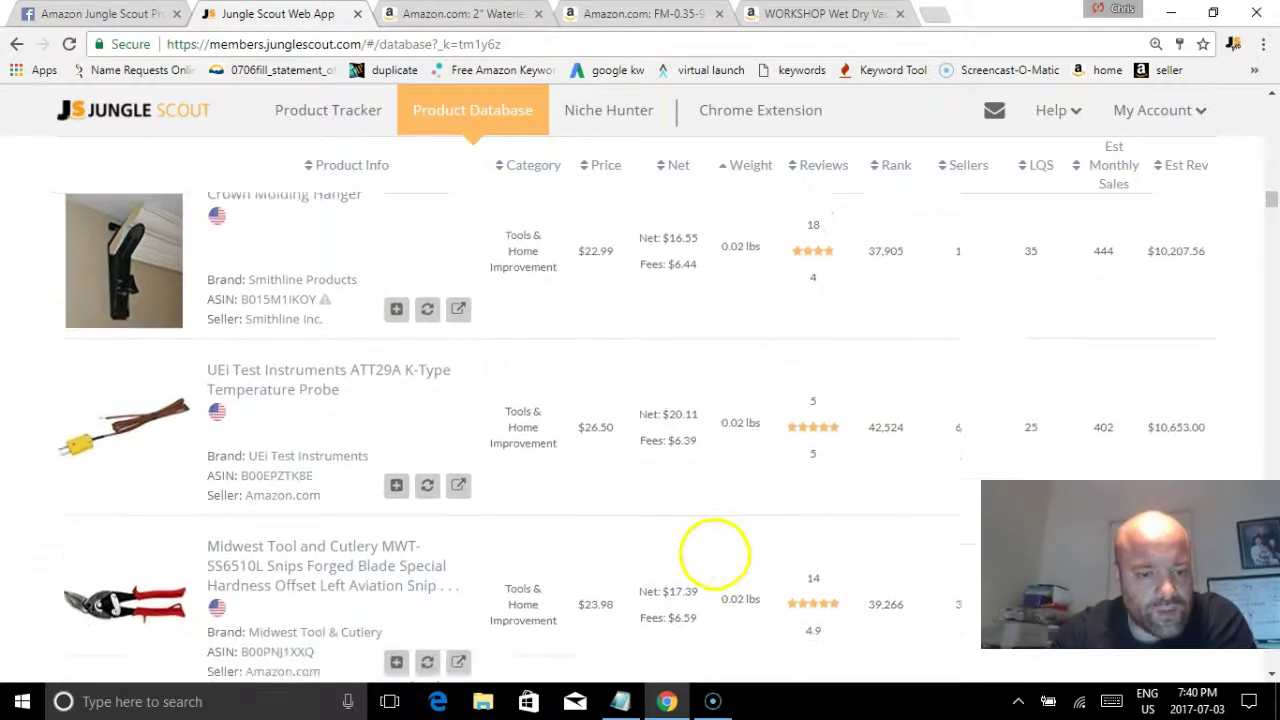
scroll(724, 470, down, 1)
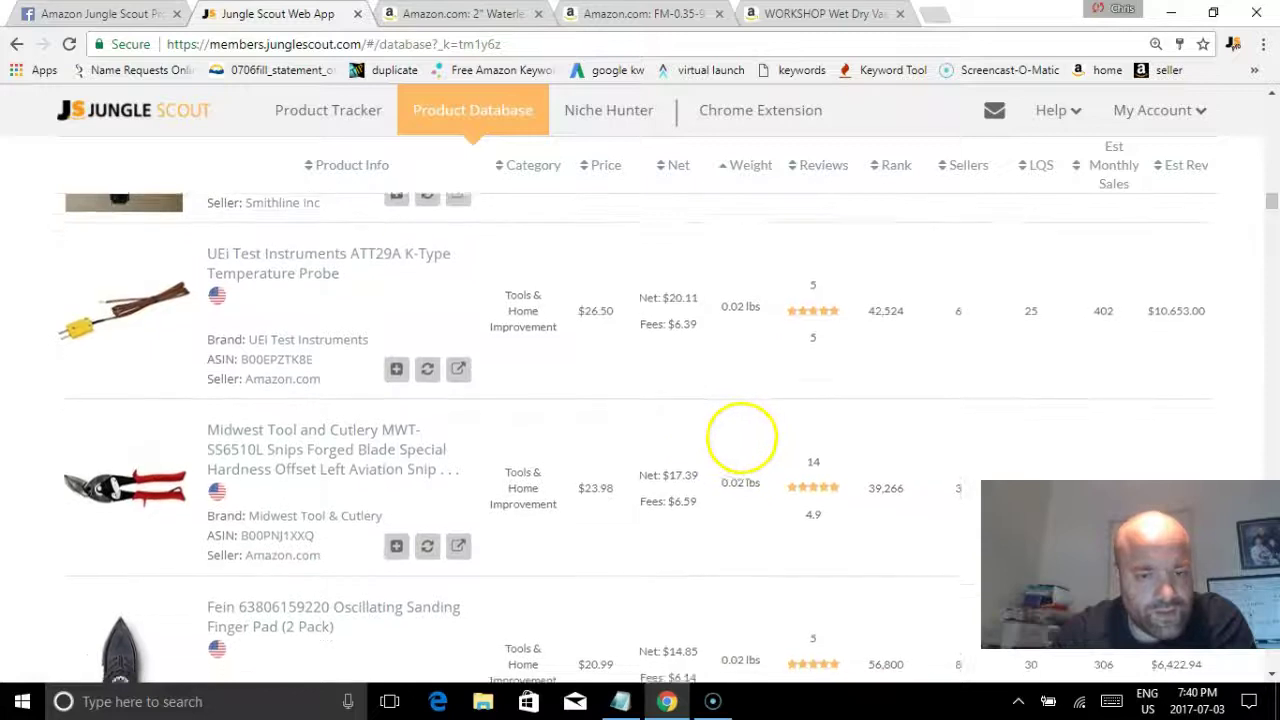
scroll(790, 380, down, 3)
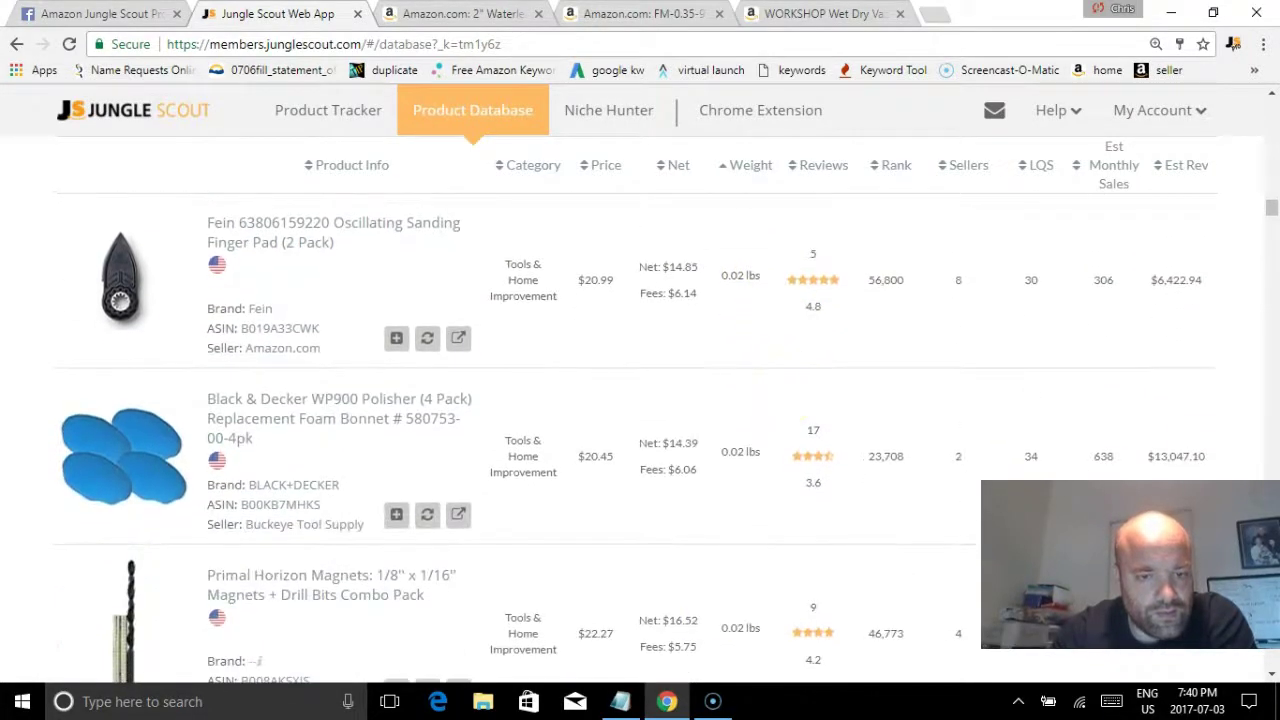
scroll(715, 620, up, 1)
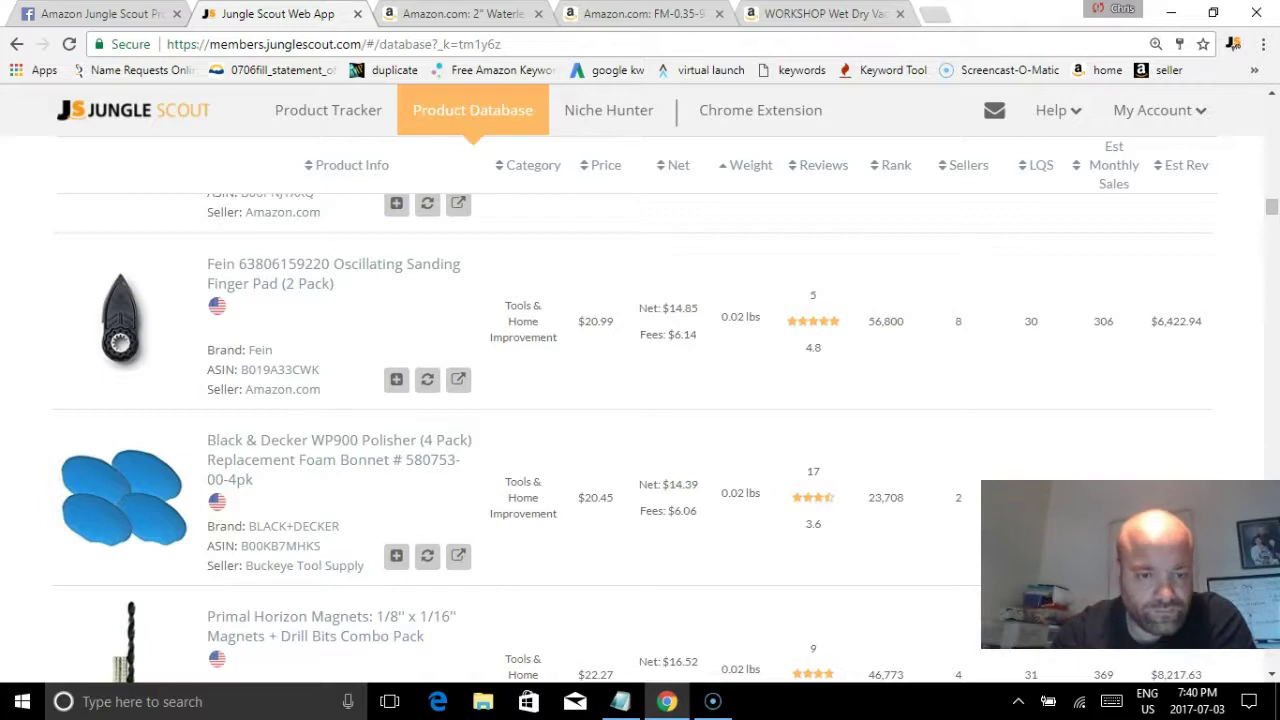
Step: Compare the Black & Decker WP900 foam bonnets with the results down to the Whirlpool Washer Tub Baffle and open the bonnets' Amazon listing
scroll(671, 428, down, 2)
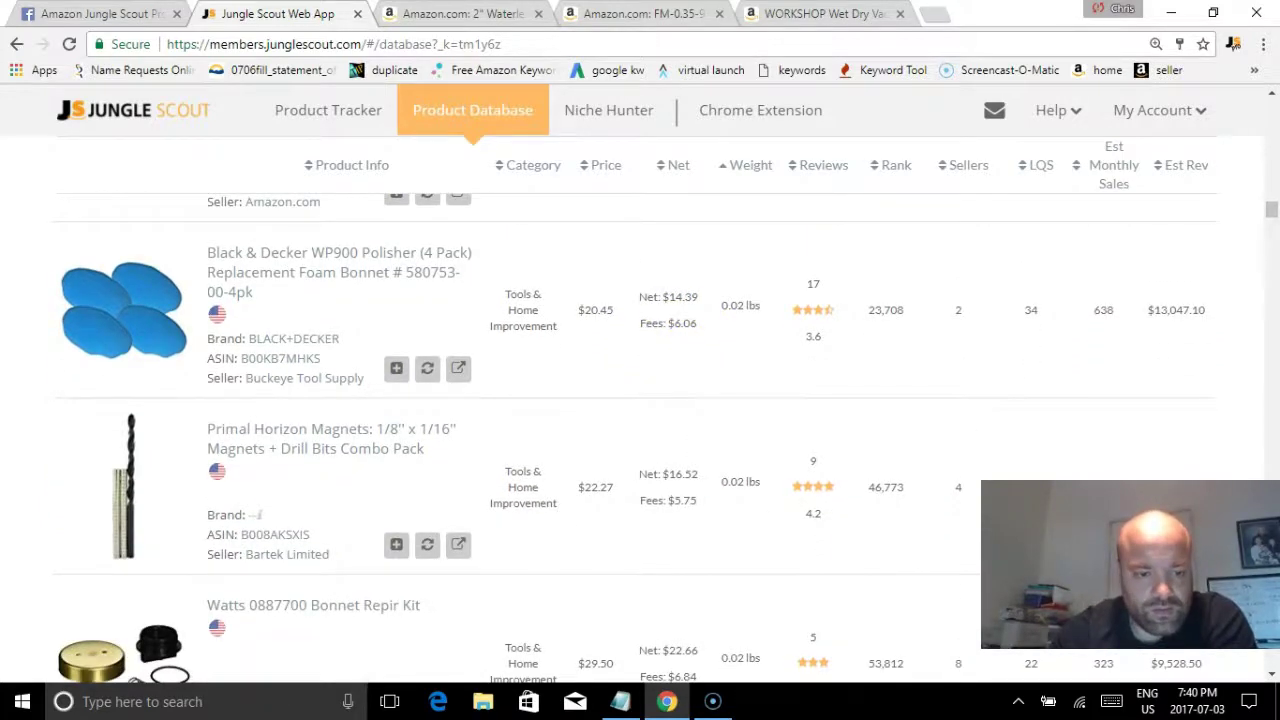
scroll(694, 423, down, 3)
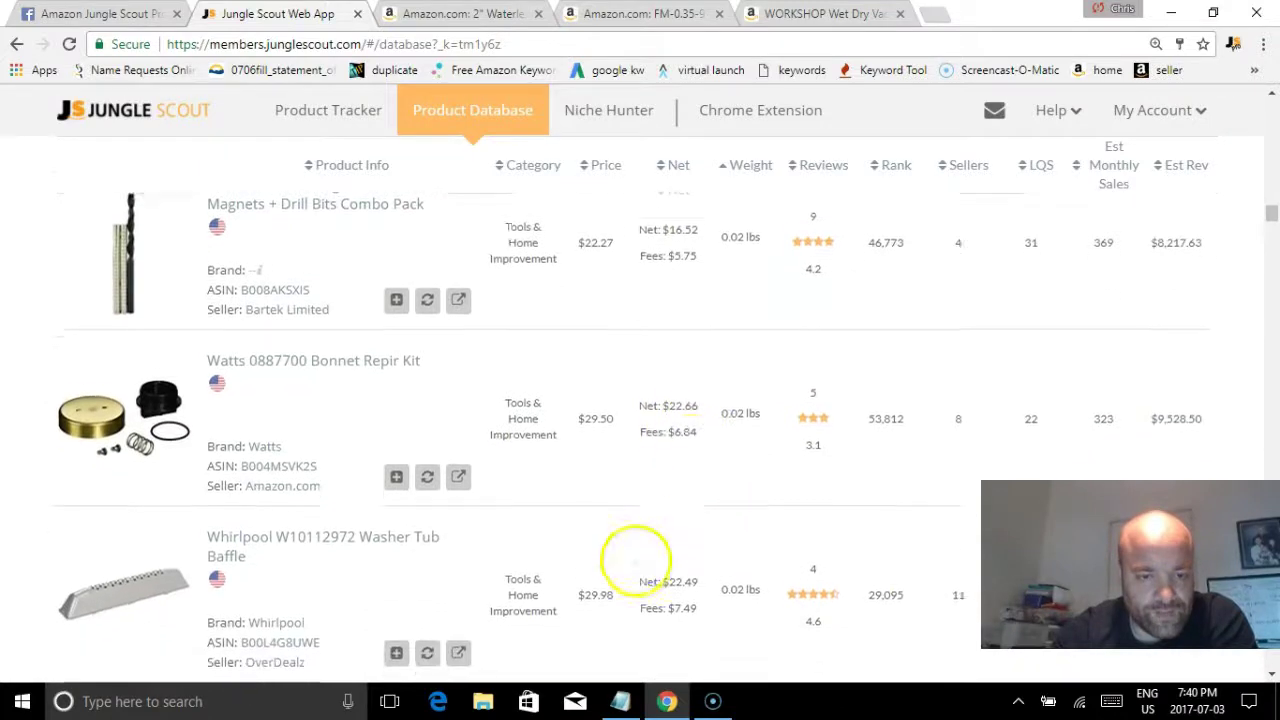
scroll(636, 560, up, 1)
scroll(594, 632, down, 2)
scroll(631, 476, up, 1)
scroll(615, 615, up, 3)
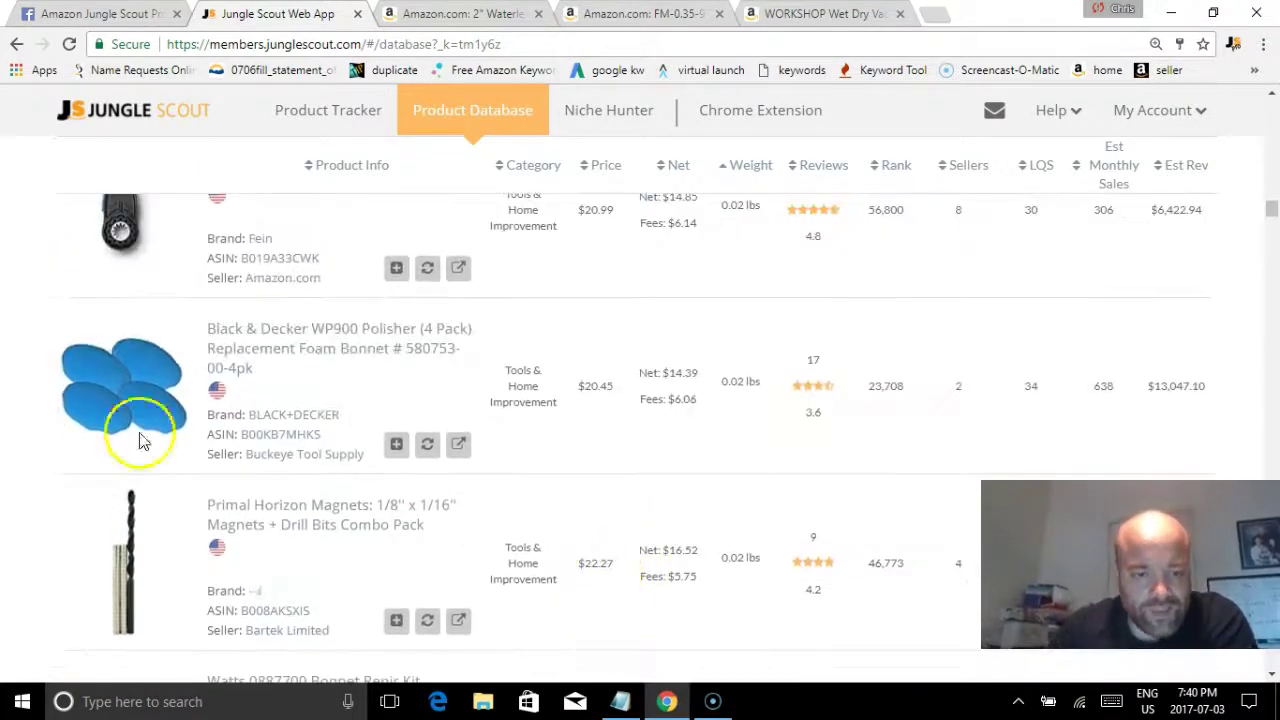
click(302, 358)
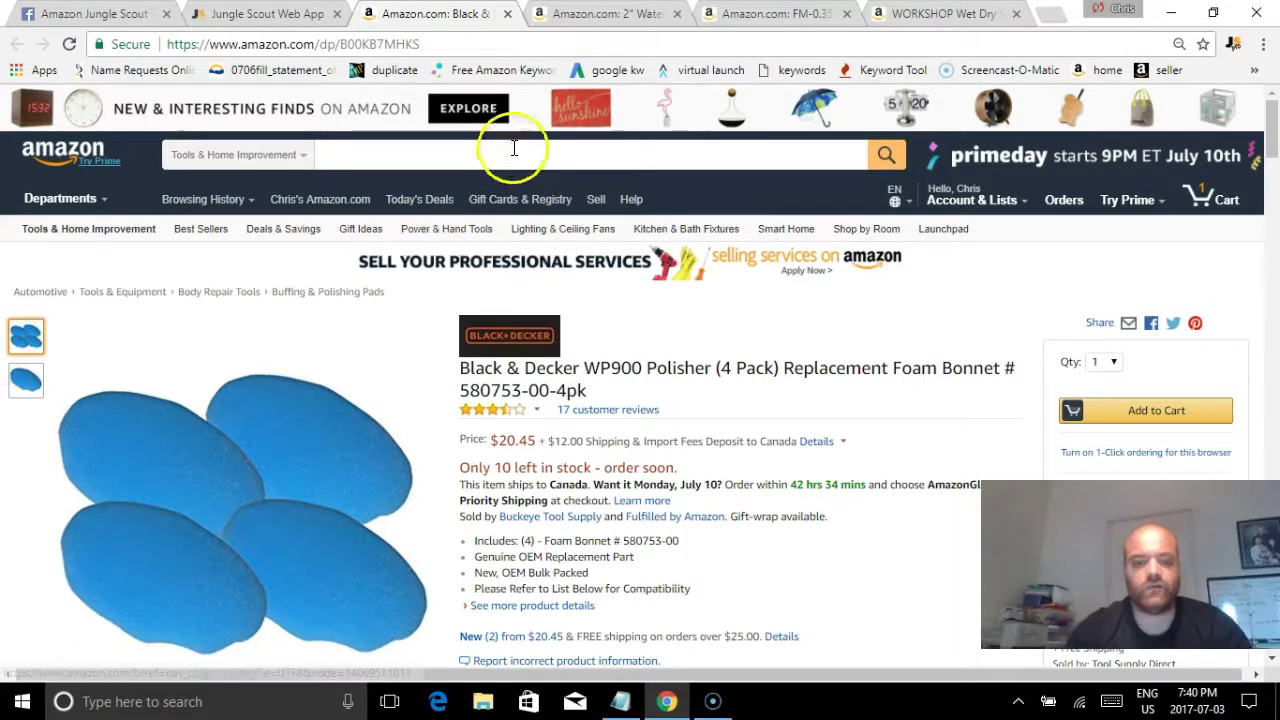
Step: Search Amazon across All Departments for "replacement foam bonnet"
click(286, 158)
scroll(350, 187, up, 8)
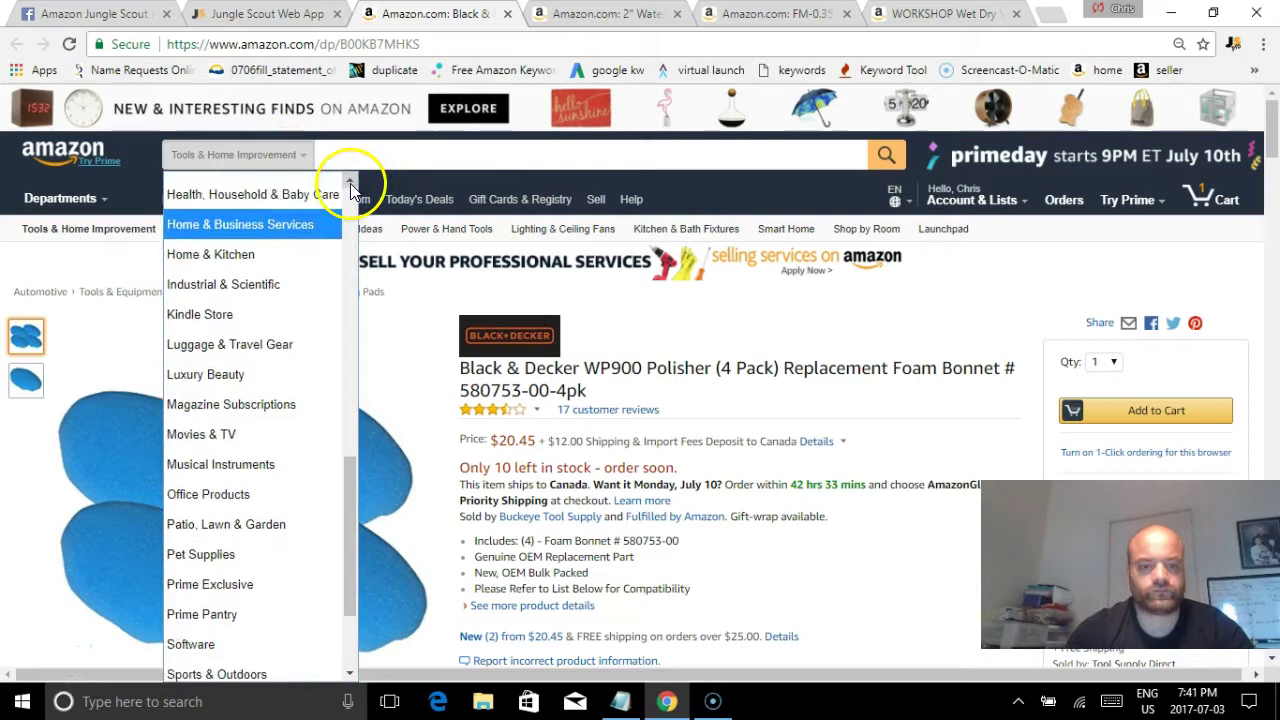
scroll(350, 203, up, 5)
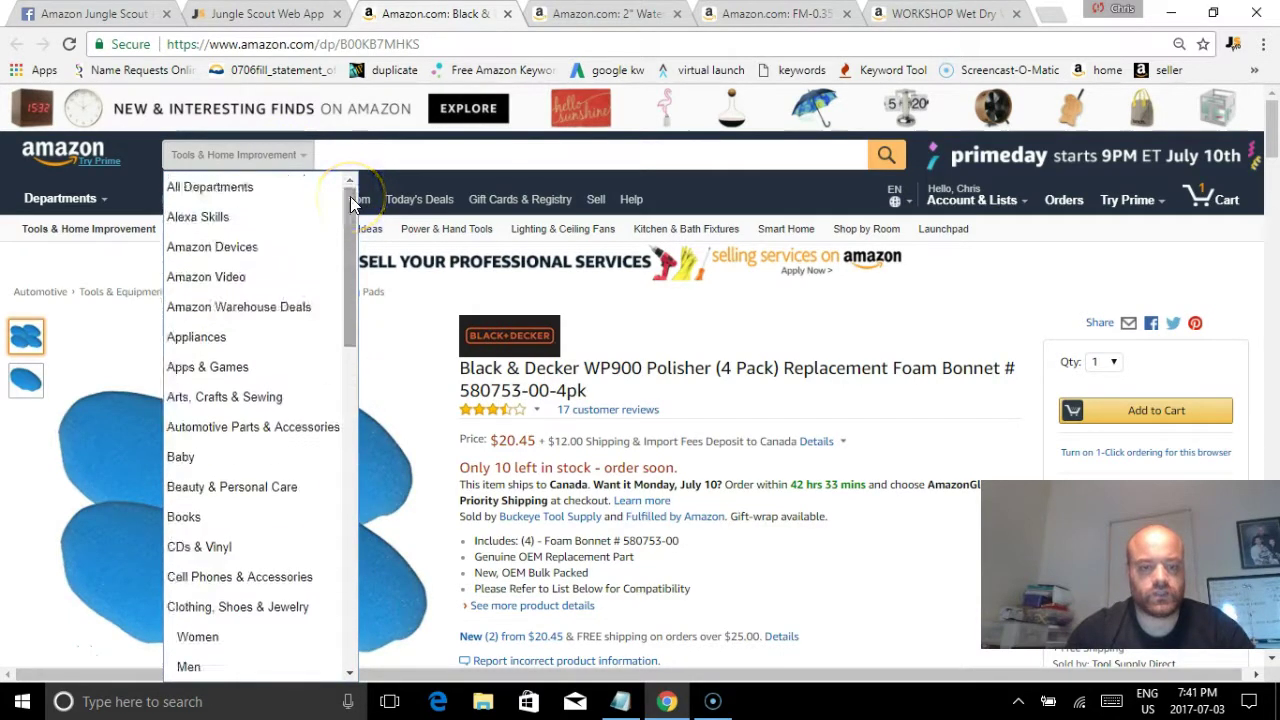
click(252, 198)
text(ce)
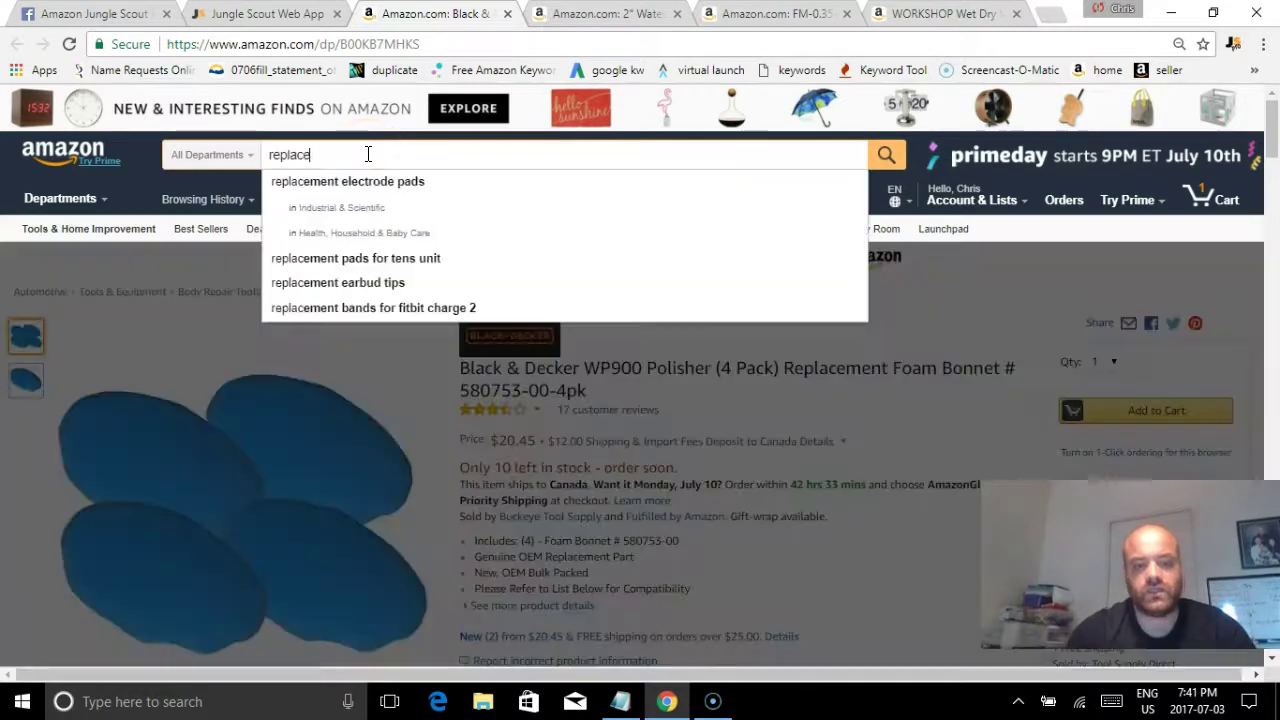
text(ment foam bonnet)
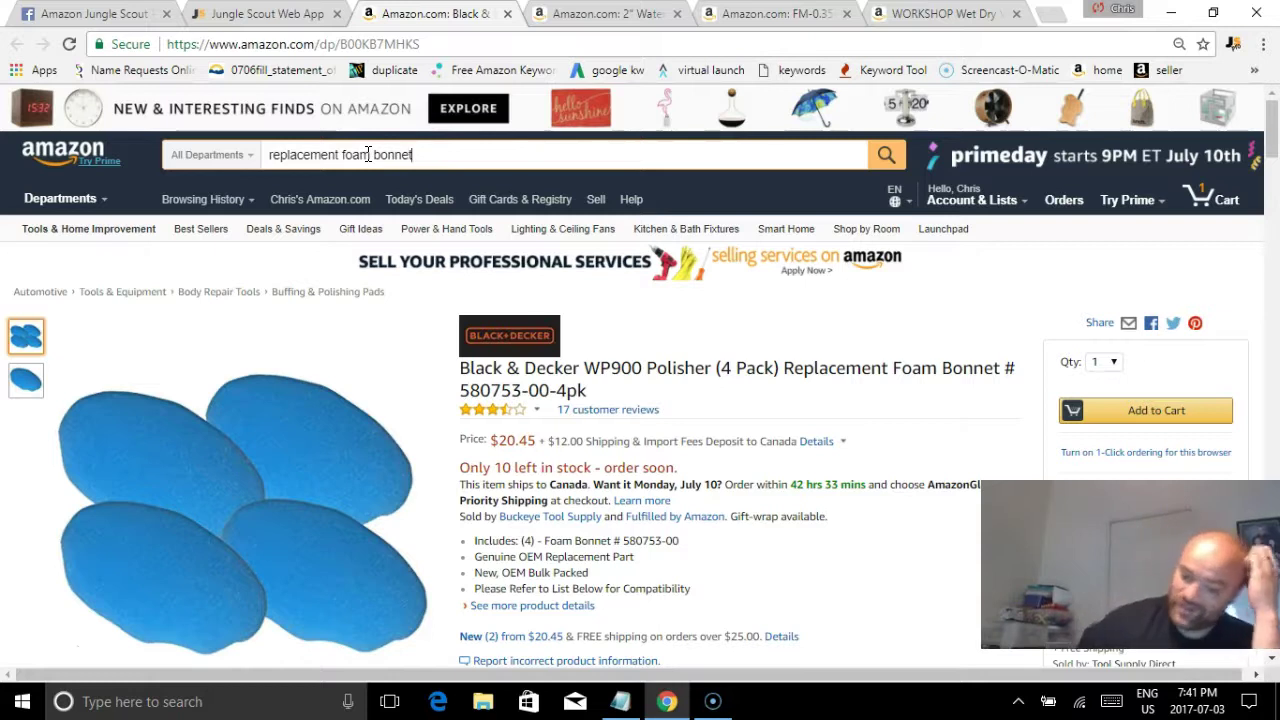
key(Return)
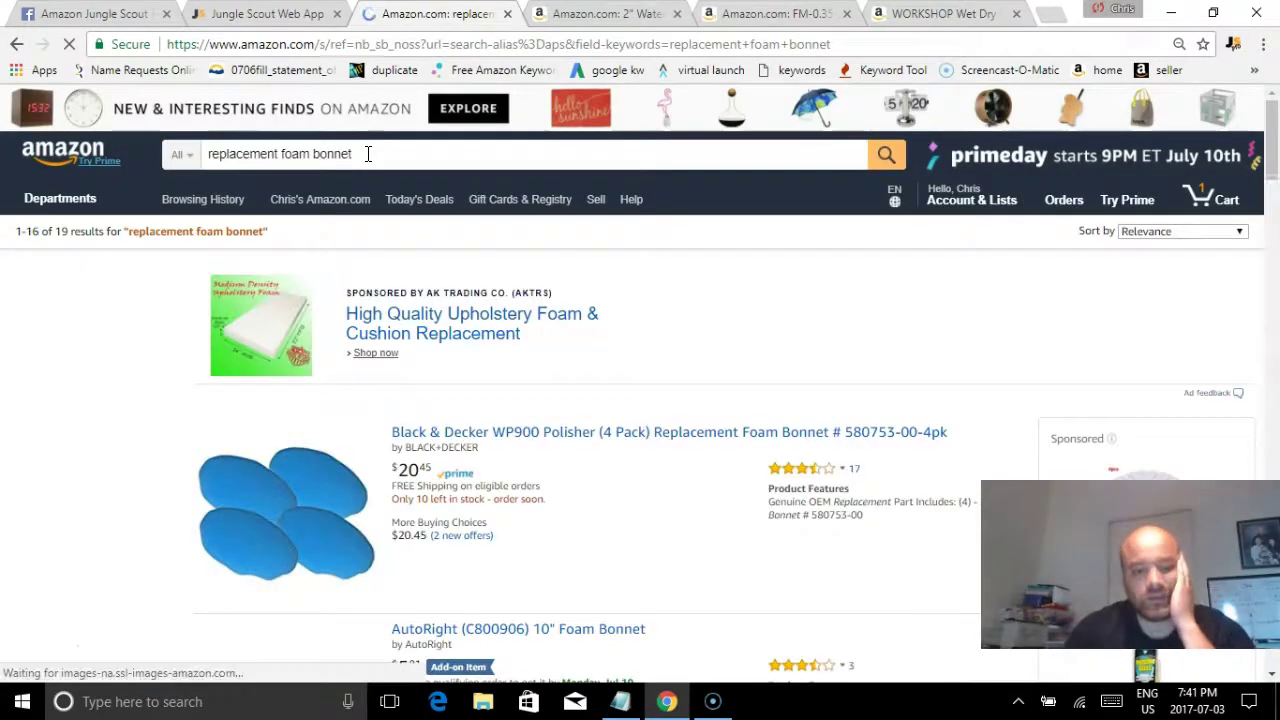
Step: Look through the foam bonnet search results, check the single Black & Decker WP900 bonnet listing and return to the results
scroll(692, 383, down, 3)
scroll(692, 383, down, 10)
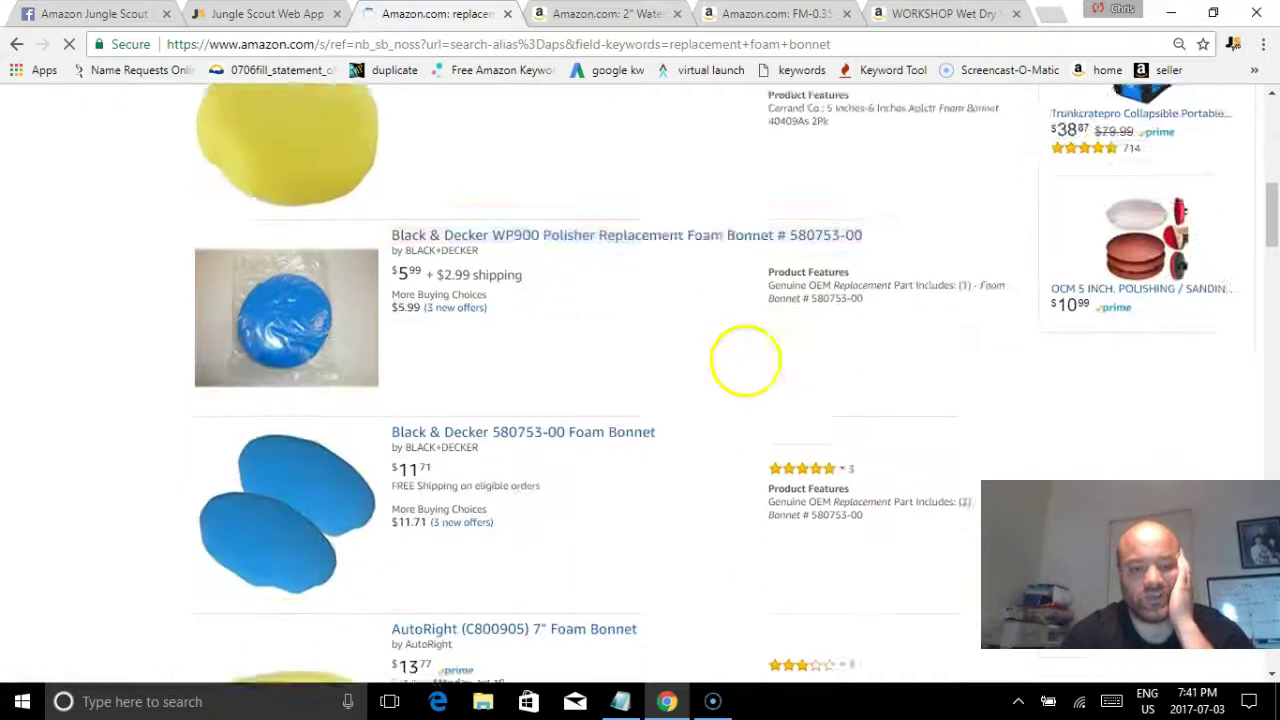
scroll(760, 500, down, 10)
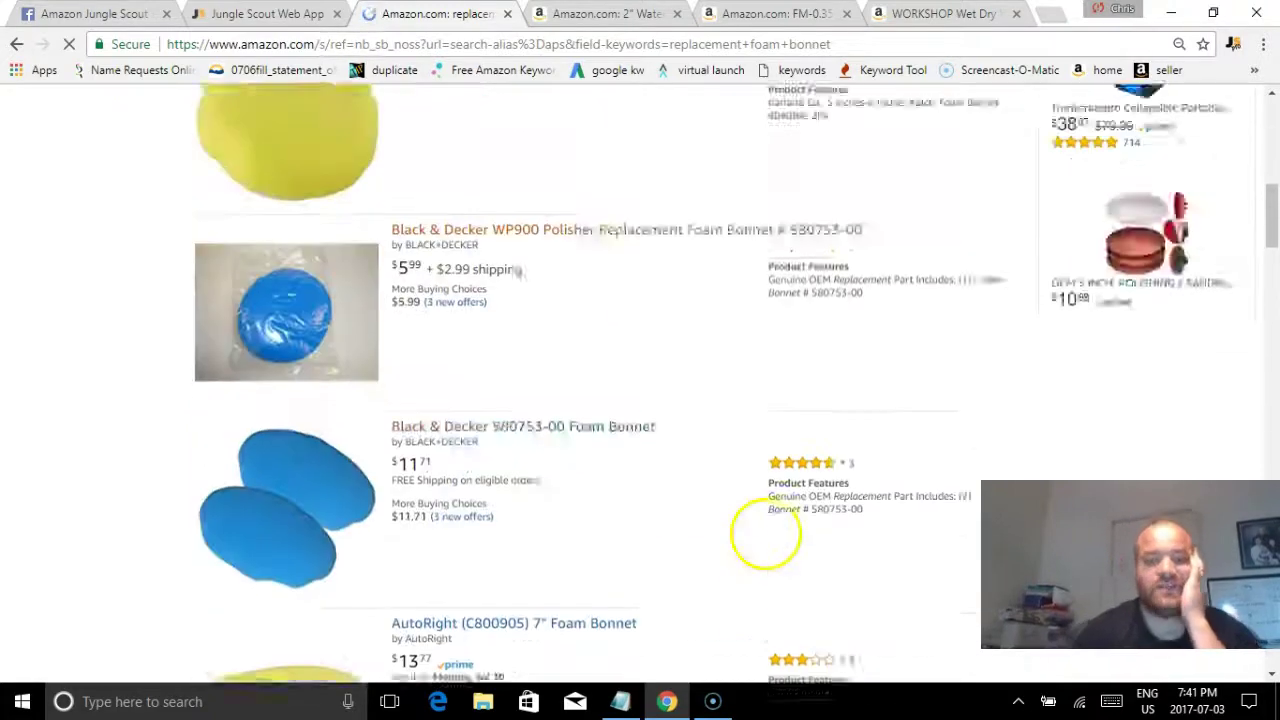
click(740, 512)
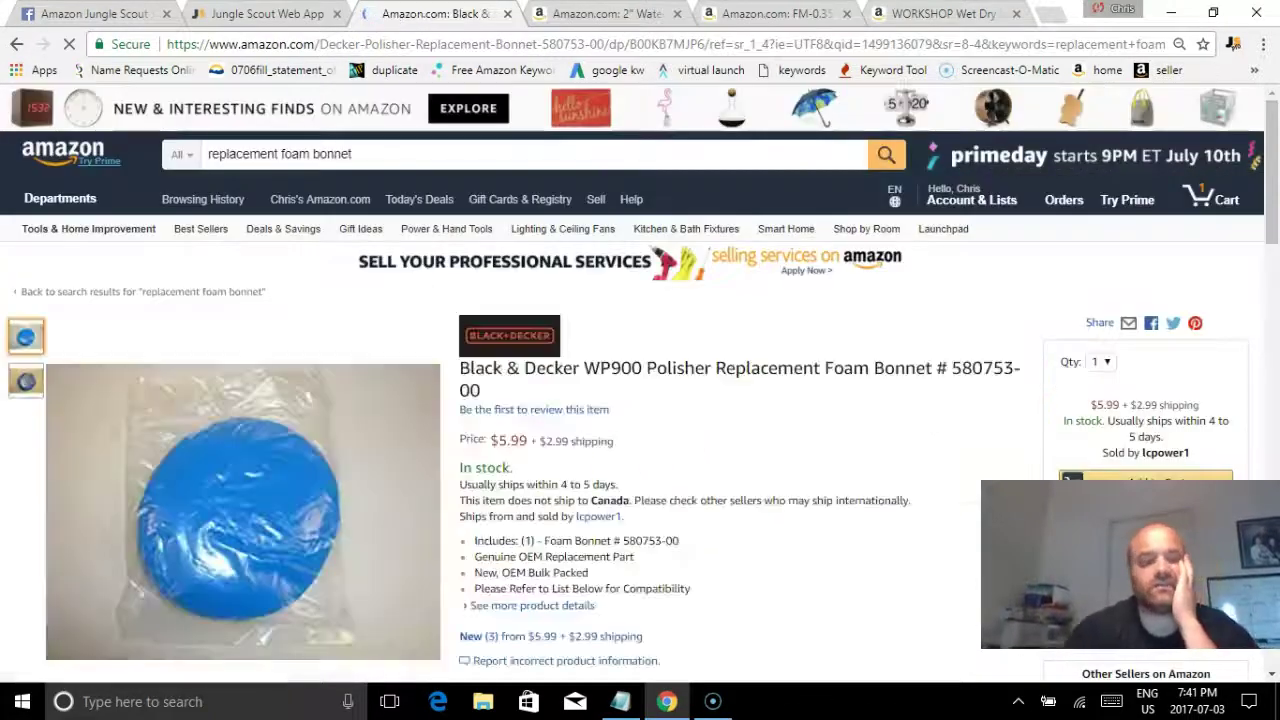
click(18, 44)
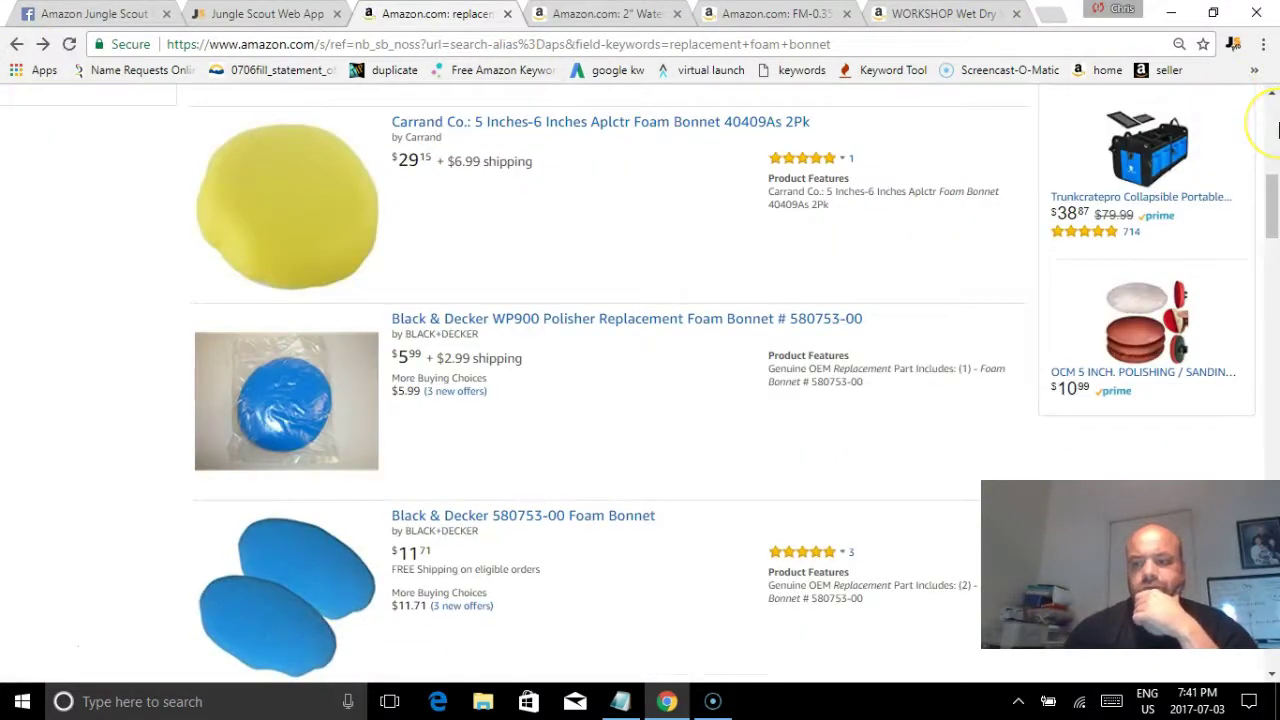
Step: Analyse the foam bonnet search results with the Jungle Scout extension, then close them and return to the product database
click(1276, 128)
click(1233, 44)
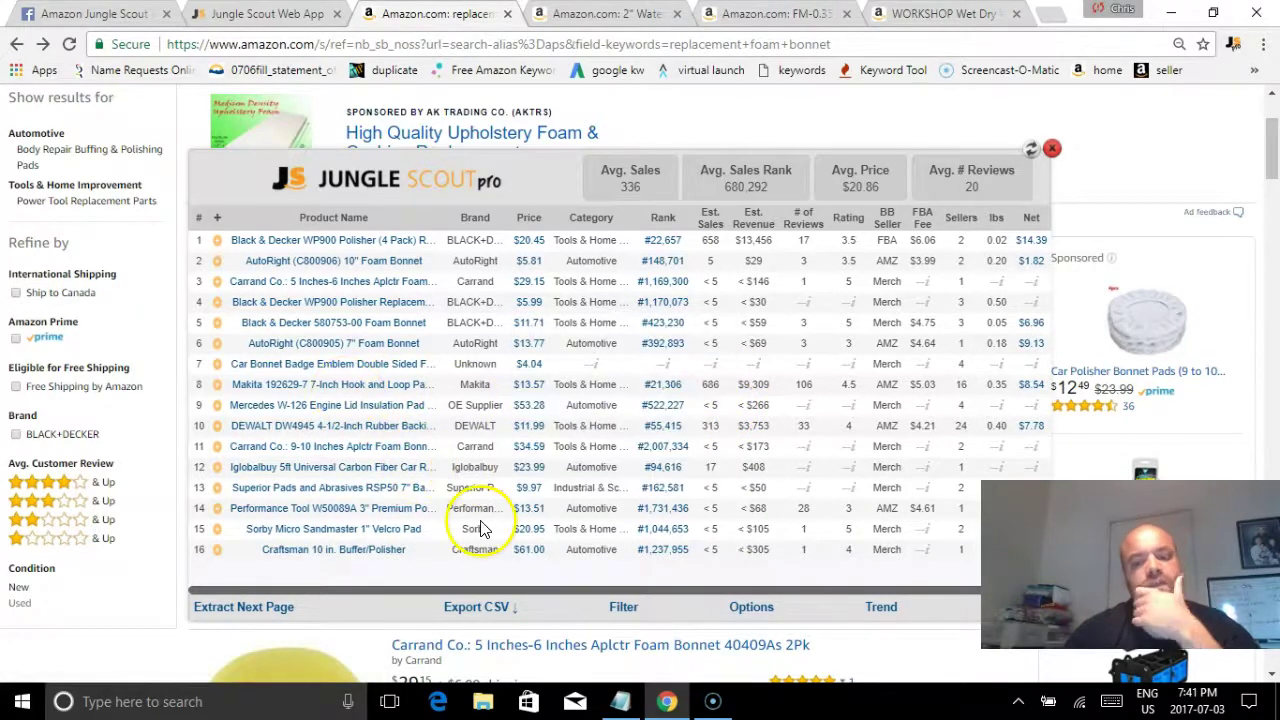
click(1052, 150)
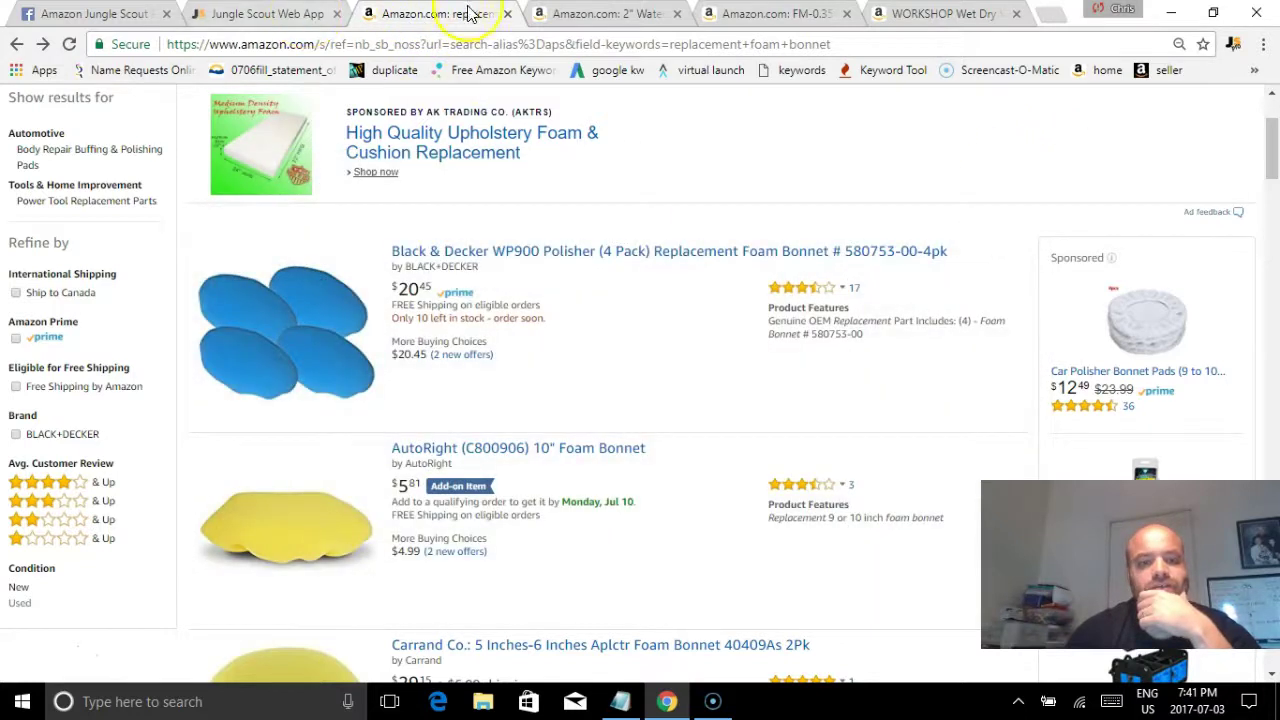
click(508, 14)
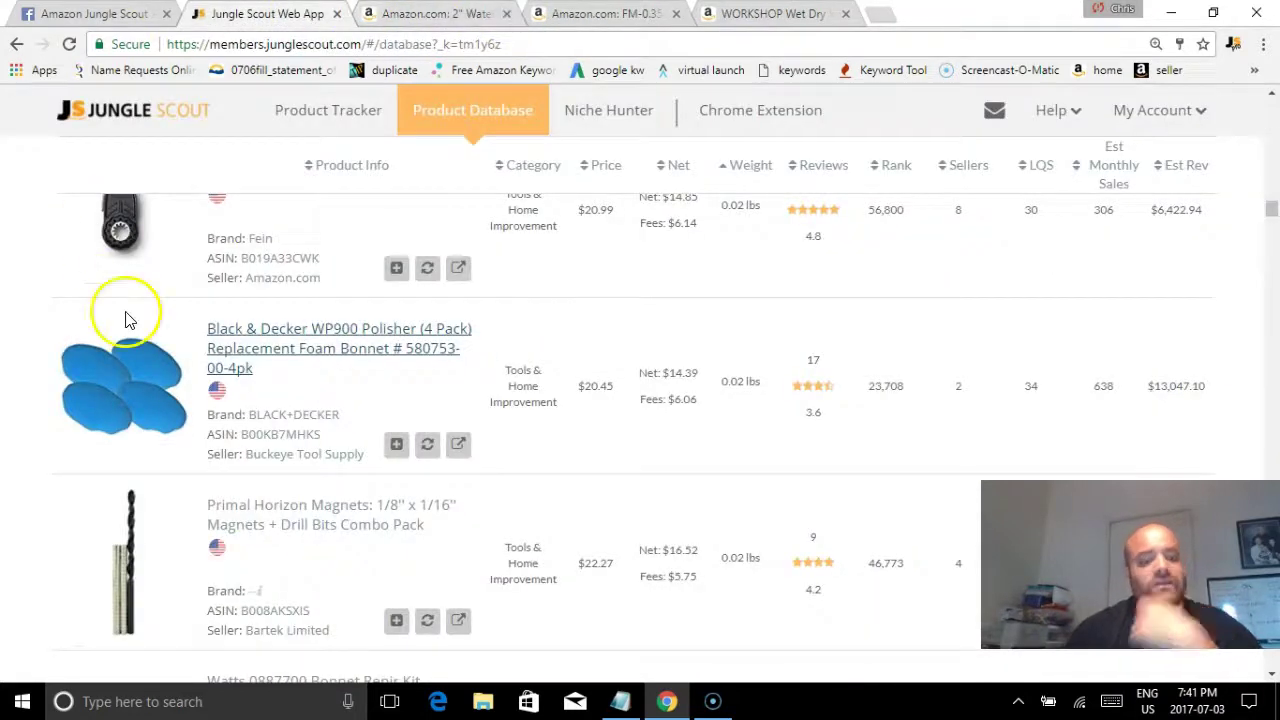
Step: Examine the results from the Watts bonnet repair kit to the Sloan flush valve solenoid, comparing price, reviews, sellers and rank
scroll(608, 434, down, 6)
scroll(623, 543, up, 3)
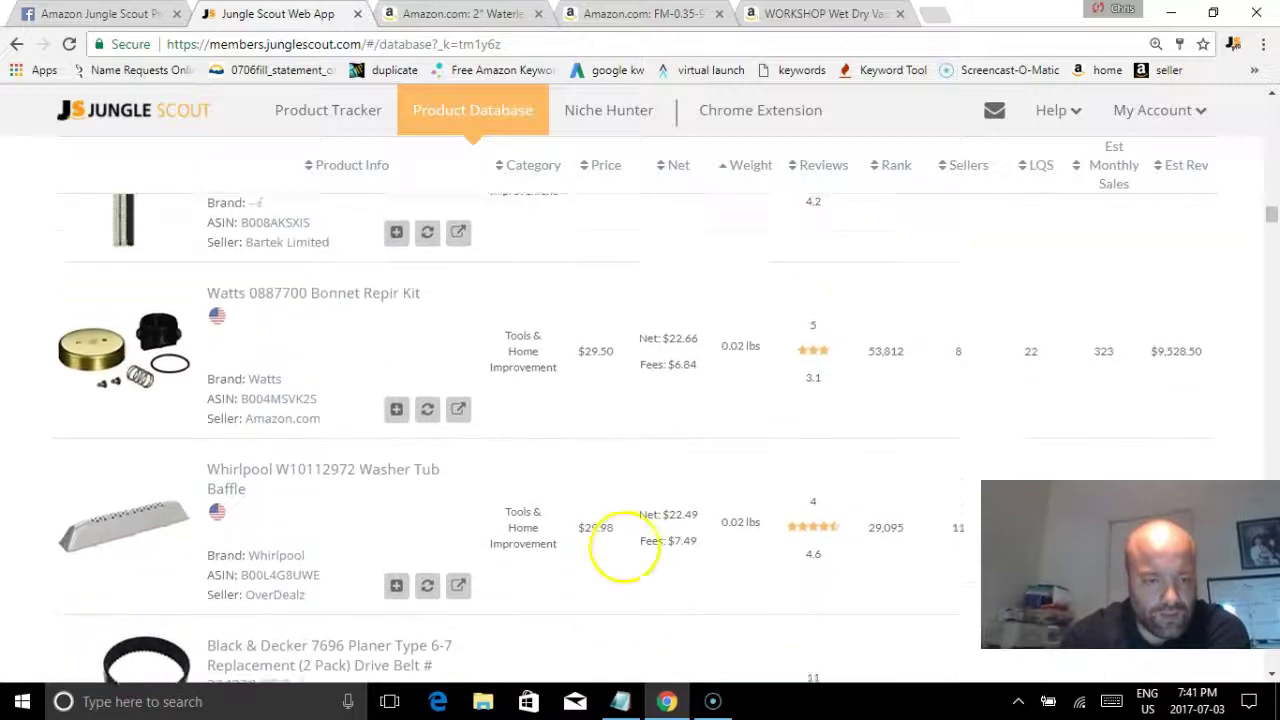
scroll(632, 547, down, 5)
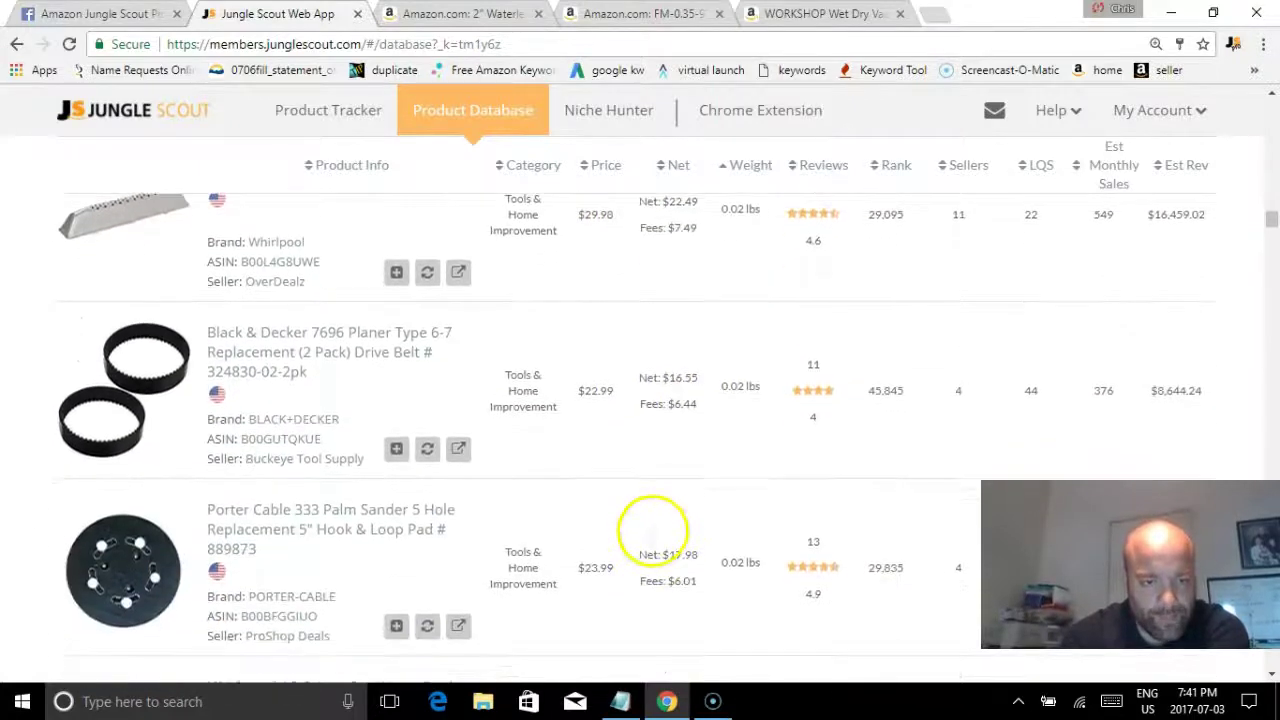
scroll(680, 432, down, 3)
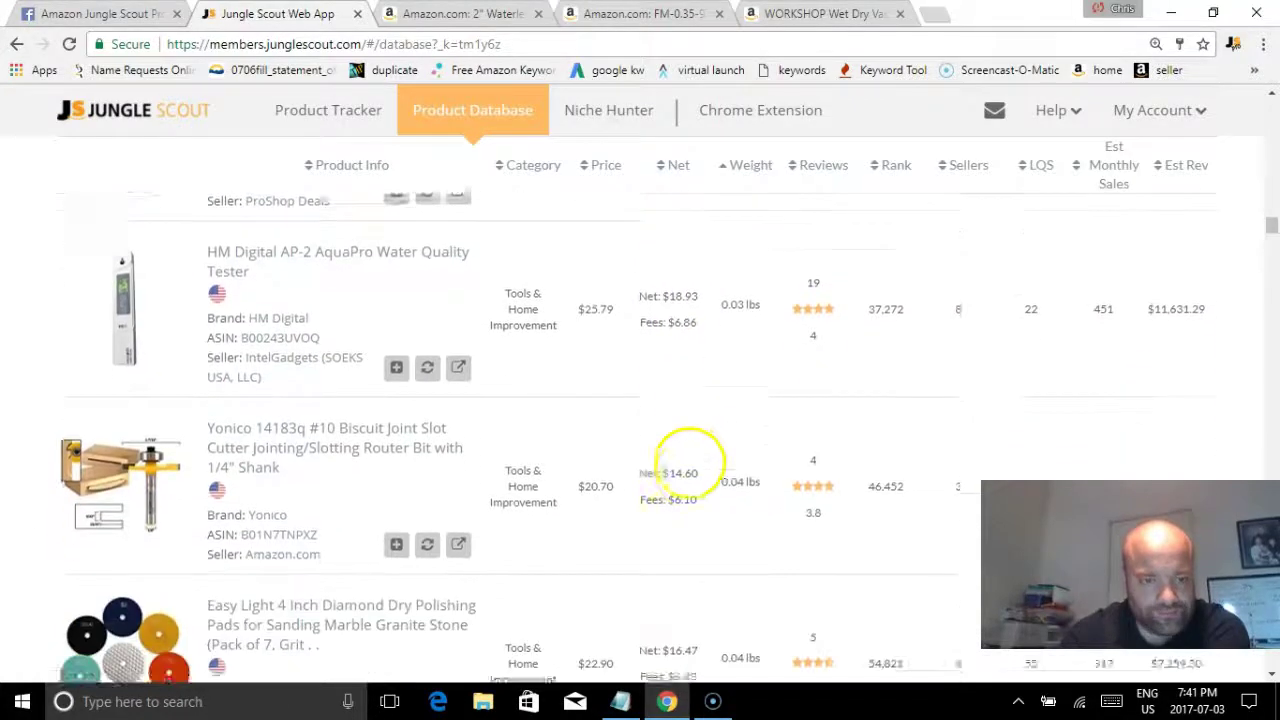
scroll(665, 560, down, 2)
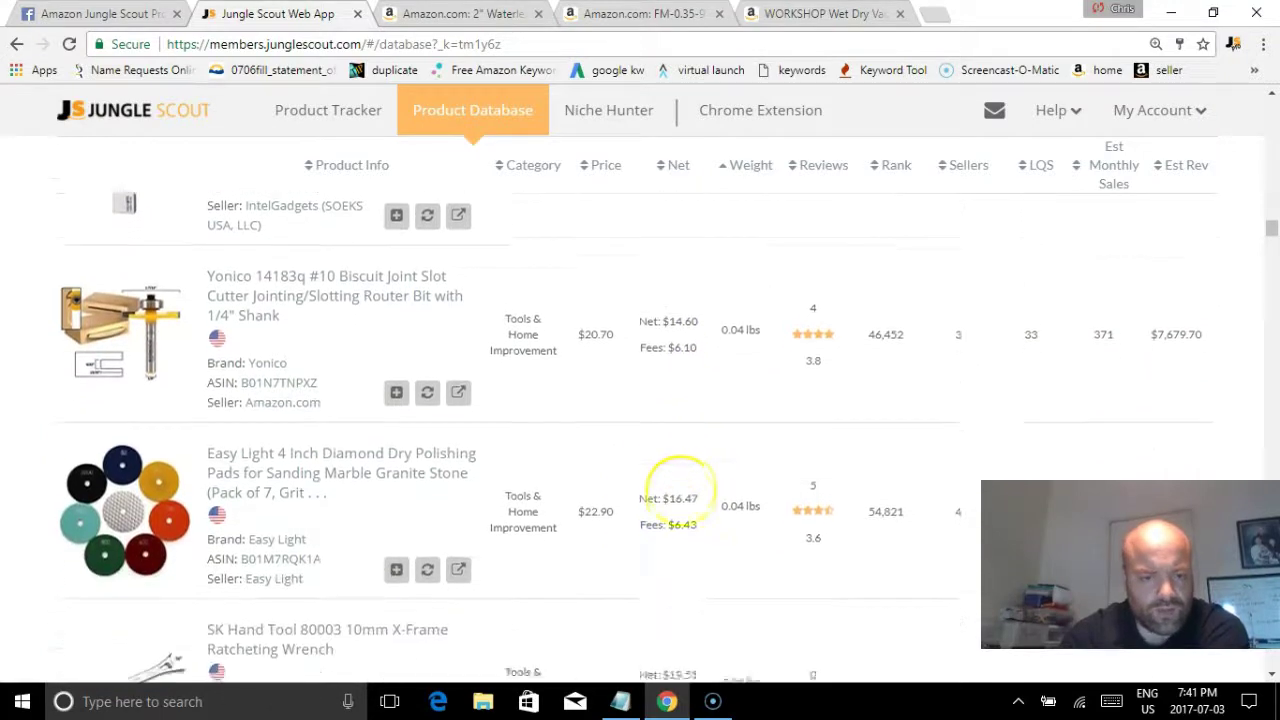
scroll(657, 514, down, 2)
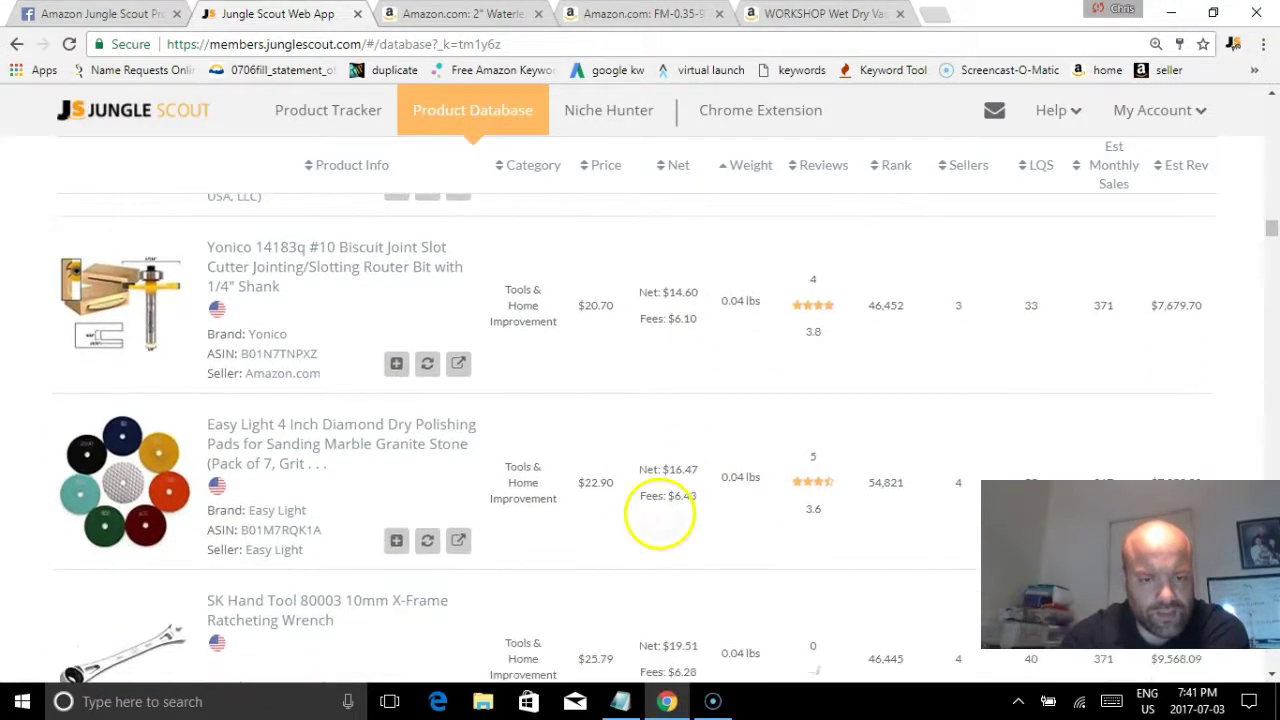
scroll(665, 515, down, 1)
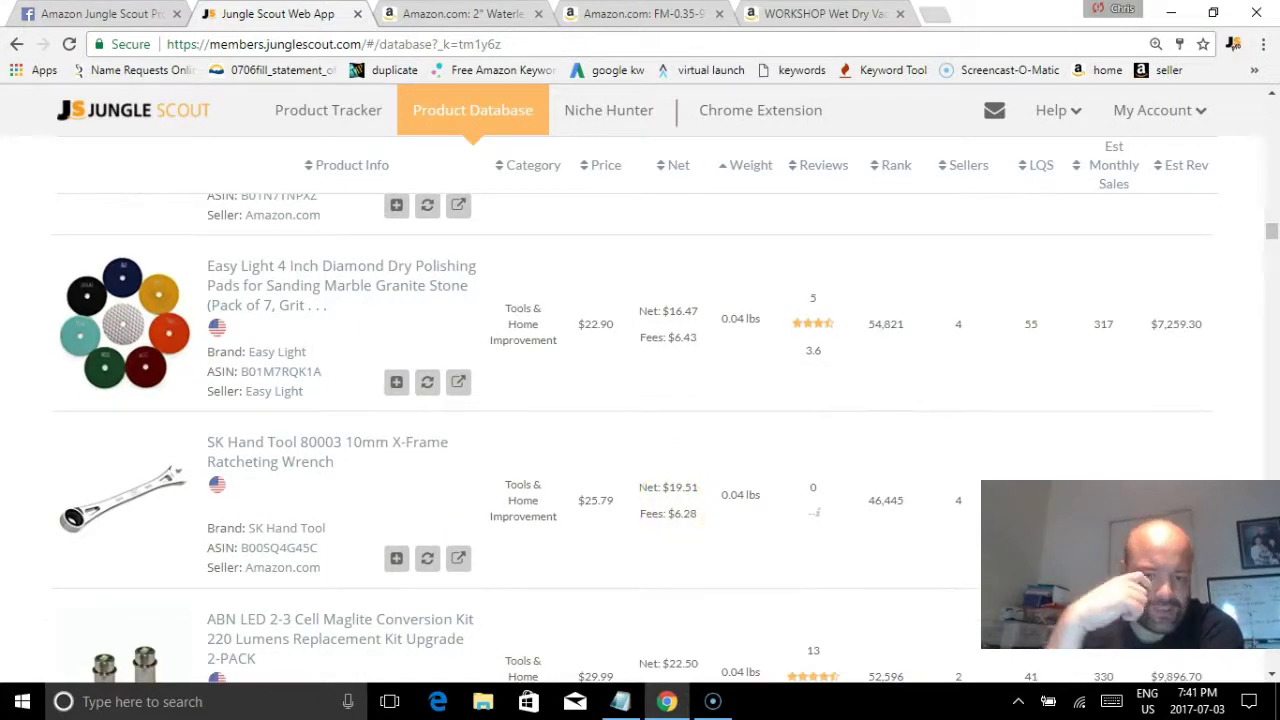
scroll(700, 440, down, 4)
scroll(695, 465, down, 3)
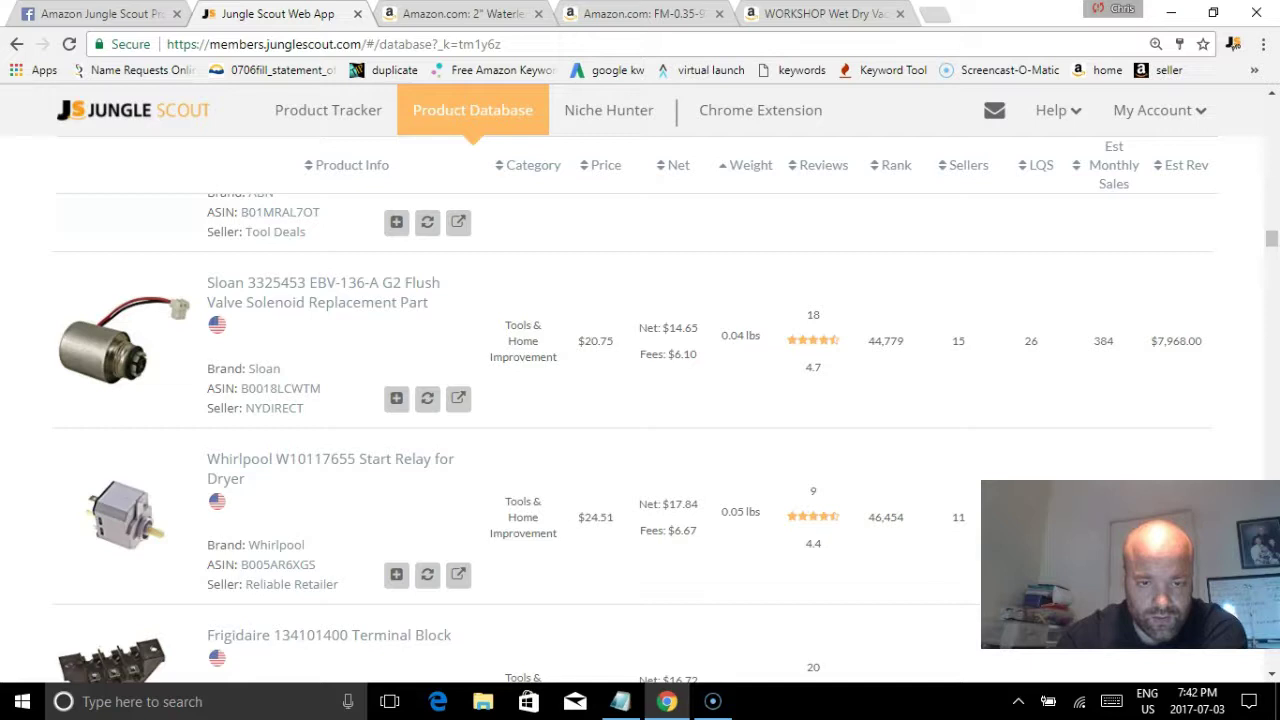
Step: Examine the results from the Whirlpool dryer start relay to the PETECH RJ45 connectors, comparing reviews, sellers and estimated revenue
scroll(650, 515, down, 2)
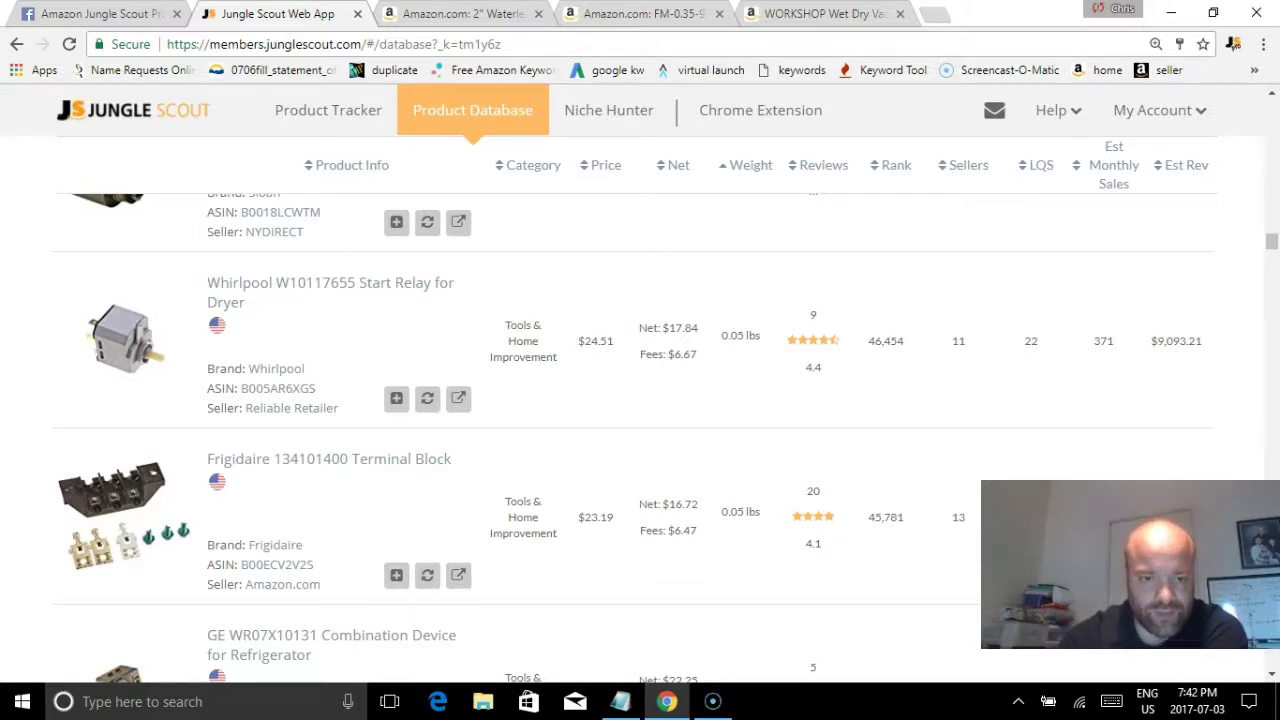
scroll(694, 500, down, 2)
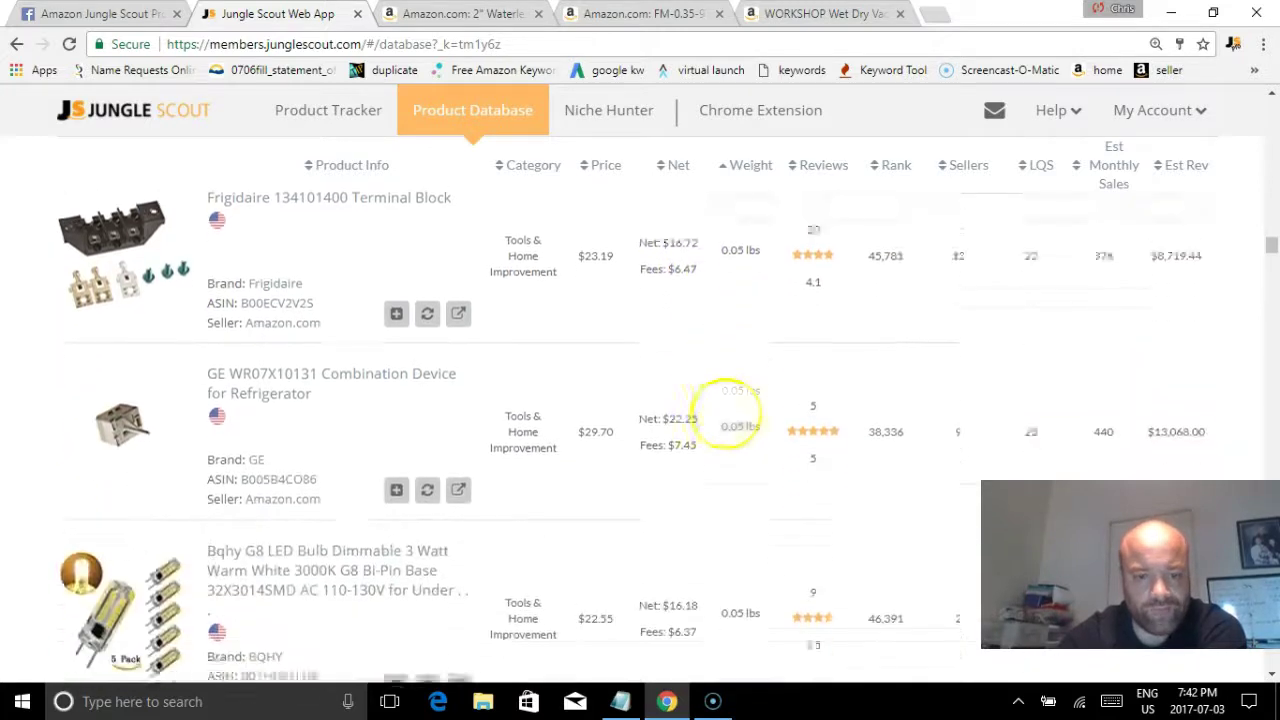
scroll(689, 538, up, 1)
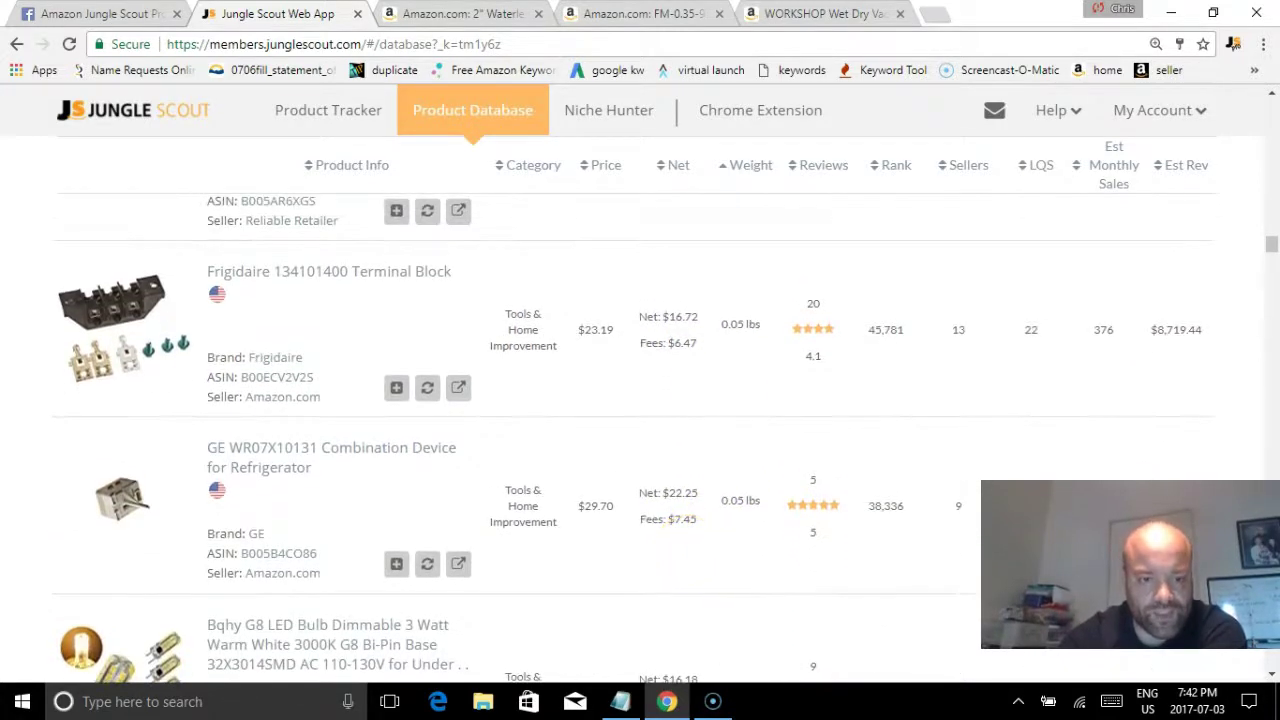
scroll(677, 514, down, 5)
scroll(663, 495, down, 5)
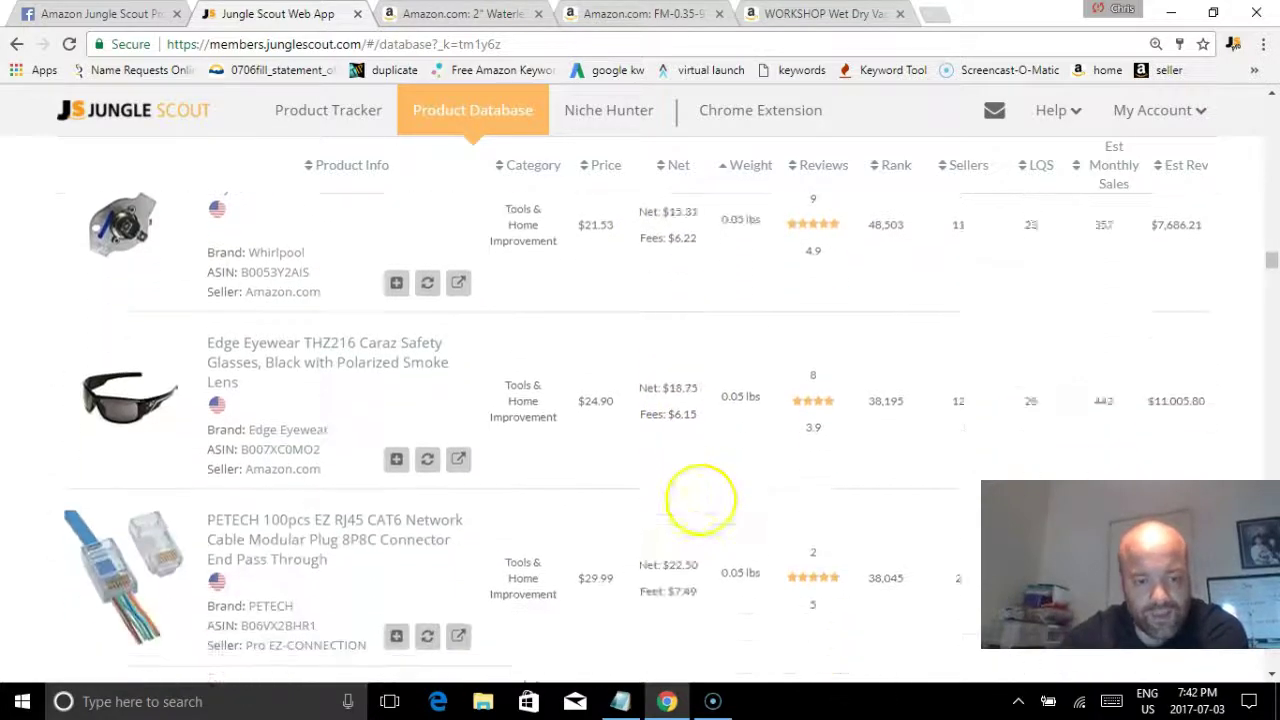
scroll(700, 500, down, 1)
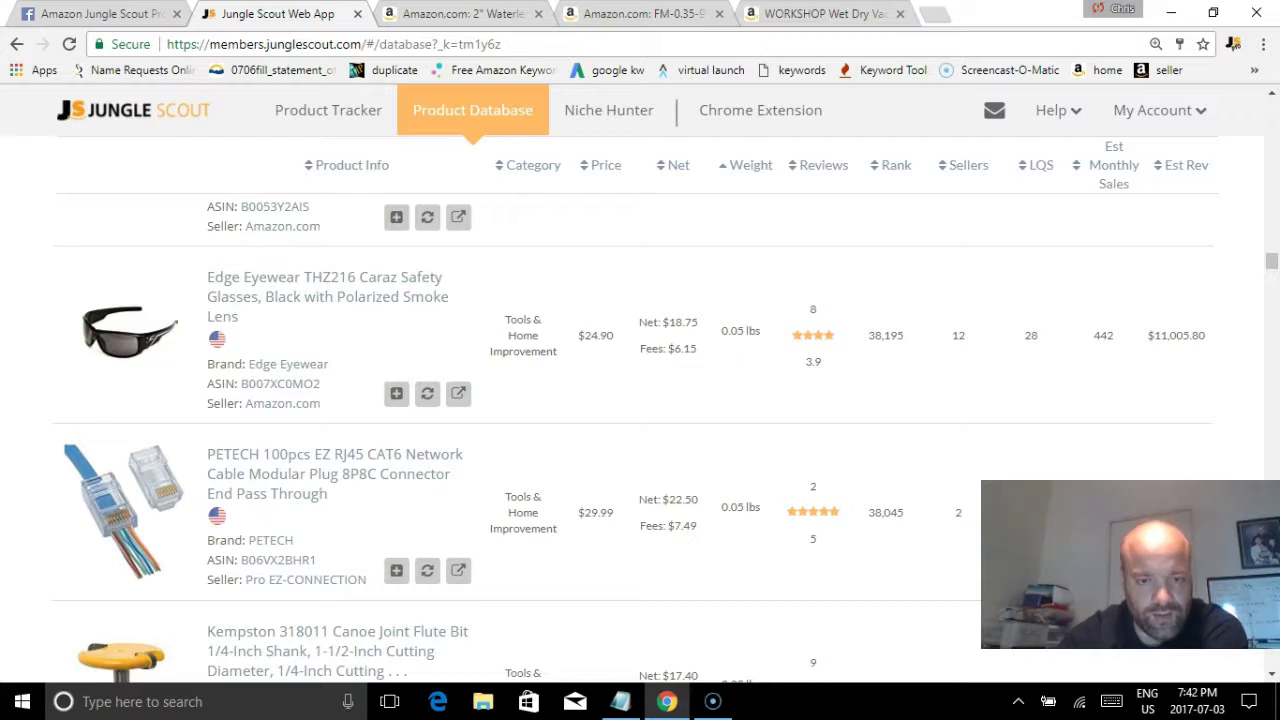
scroll(629, 571, down, 1)
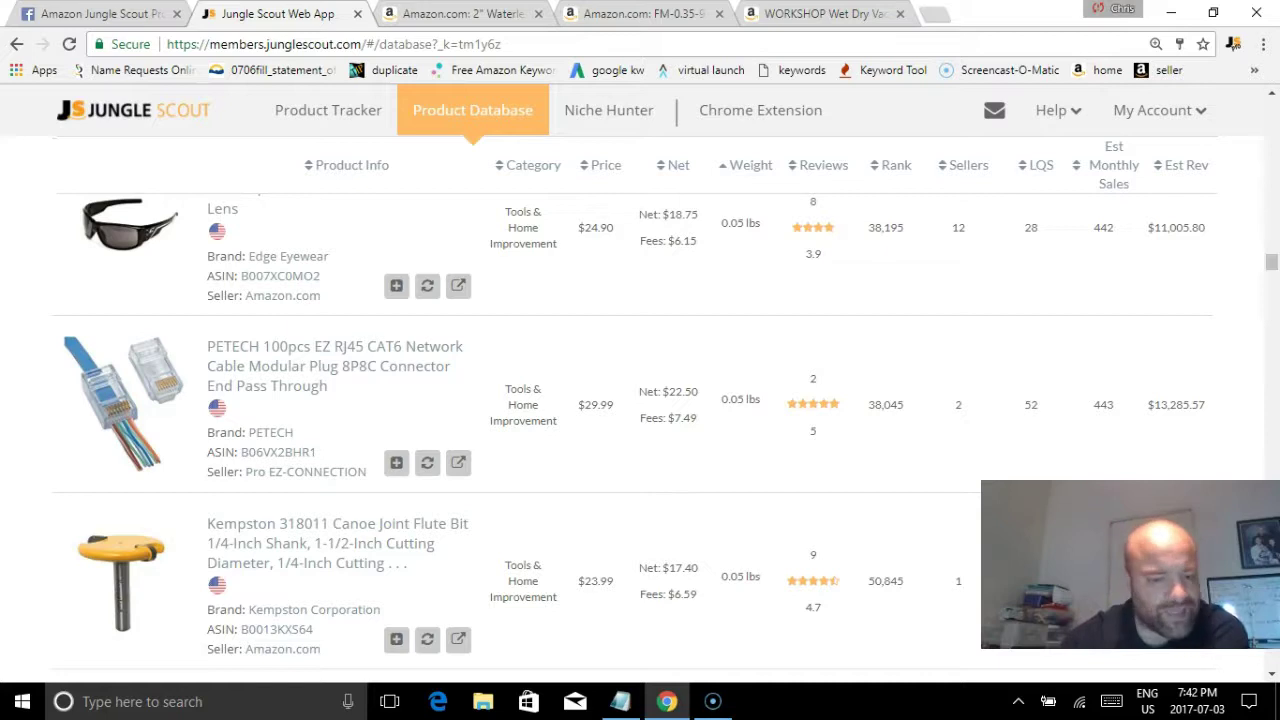
Step: Examine the results from the Kempston flute bit to the Marantec garage door opener remote, comparing reviews, rank, sellers and estimated sales
scroll(623, 534, down, 1)
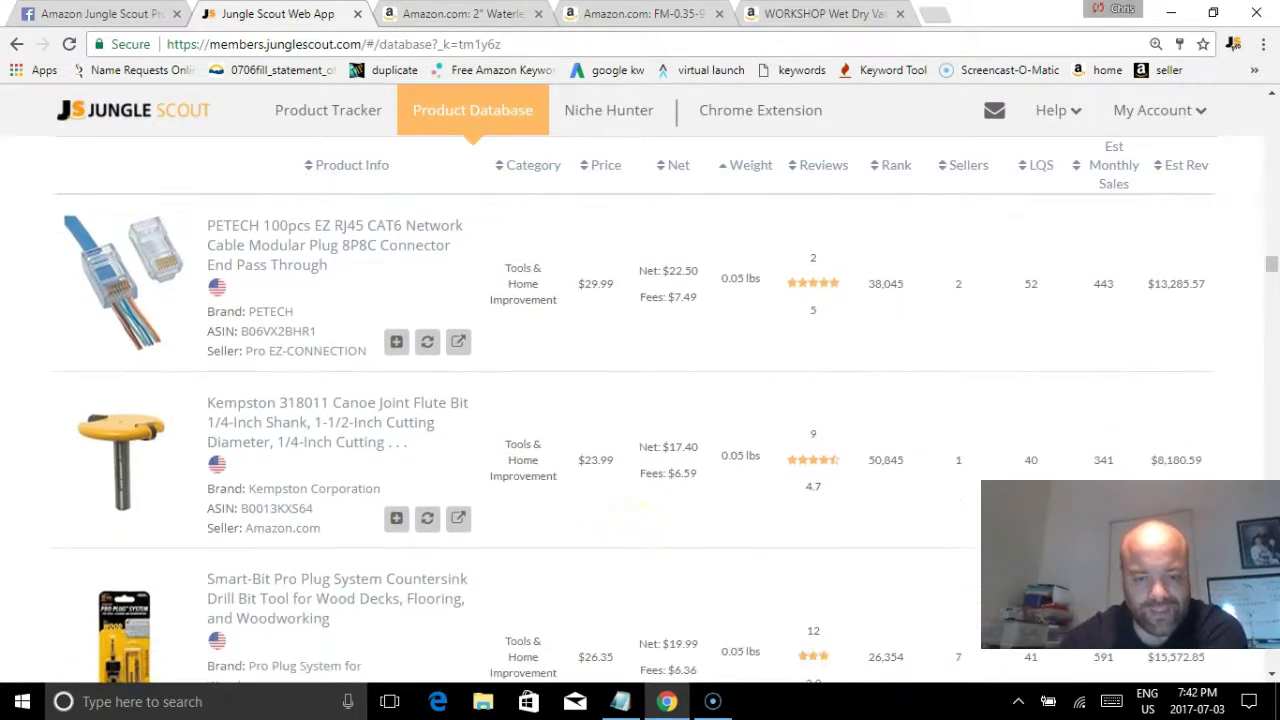
scroll(649, 514, down, 1)
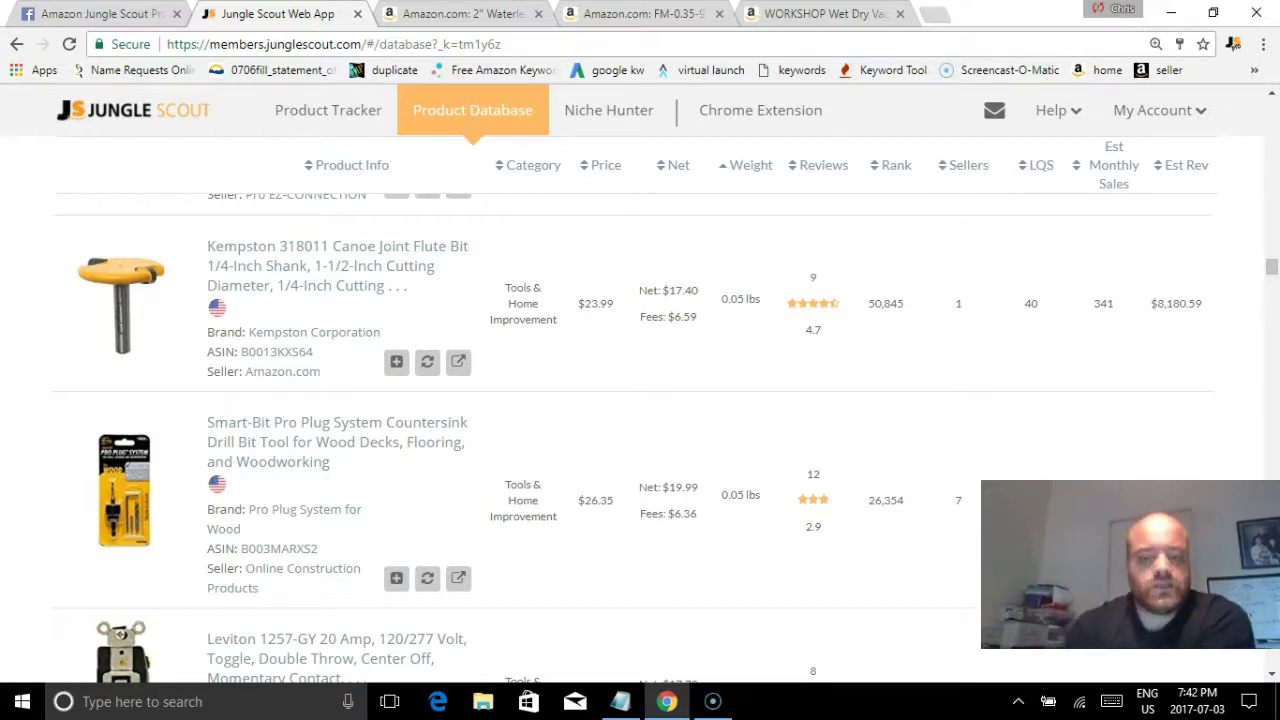
scroll(666, 577, down, 1)
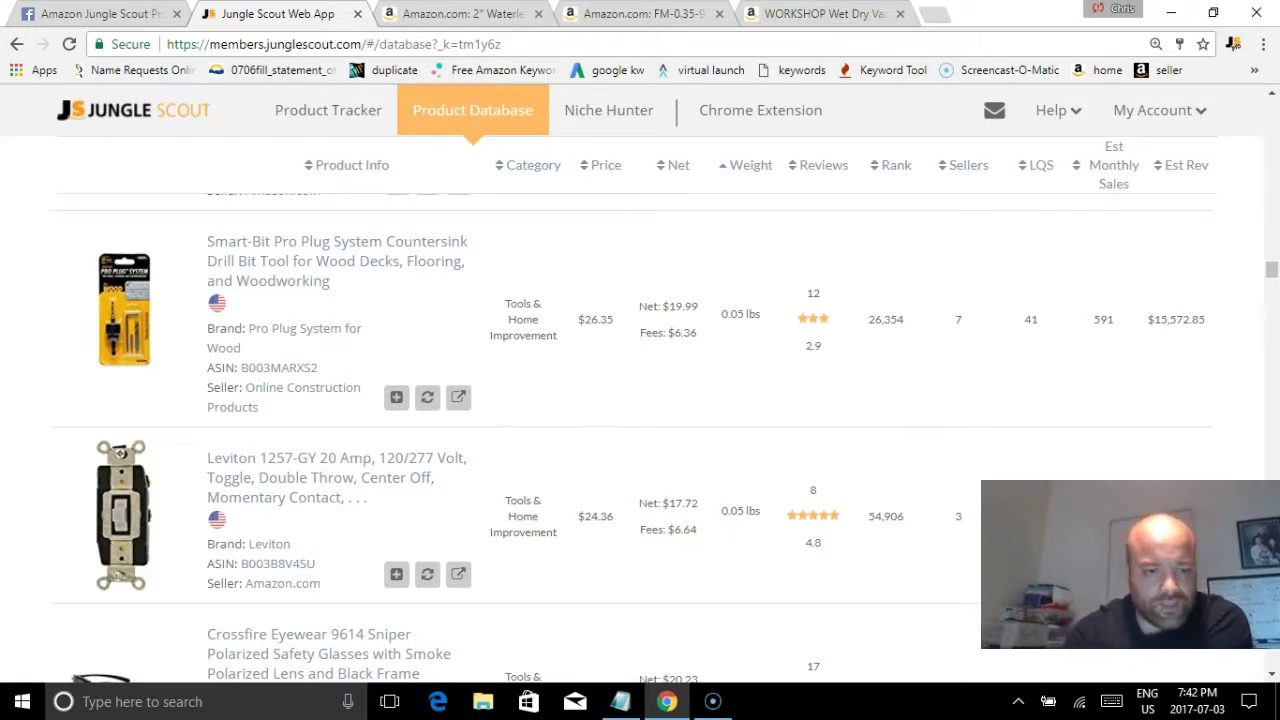
scroll(643, 509, down, 2)
scroll(657, 505, down, 1)
scroll(660, 490, down, 2)
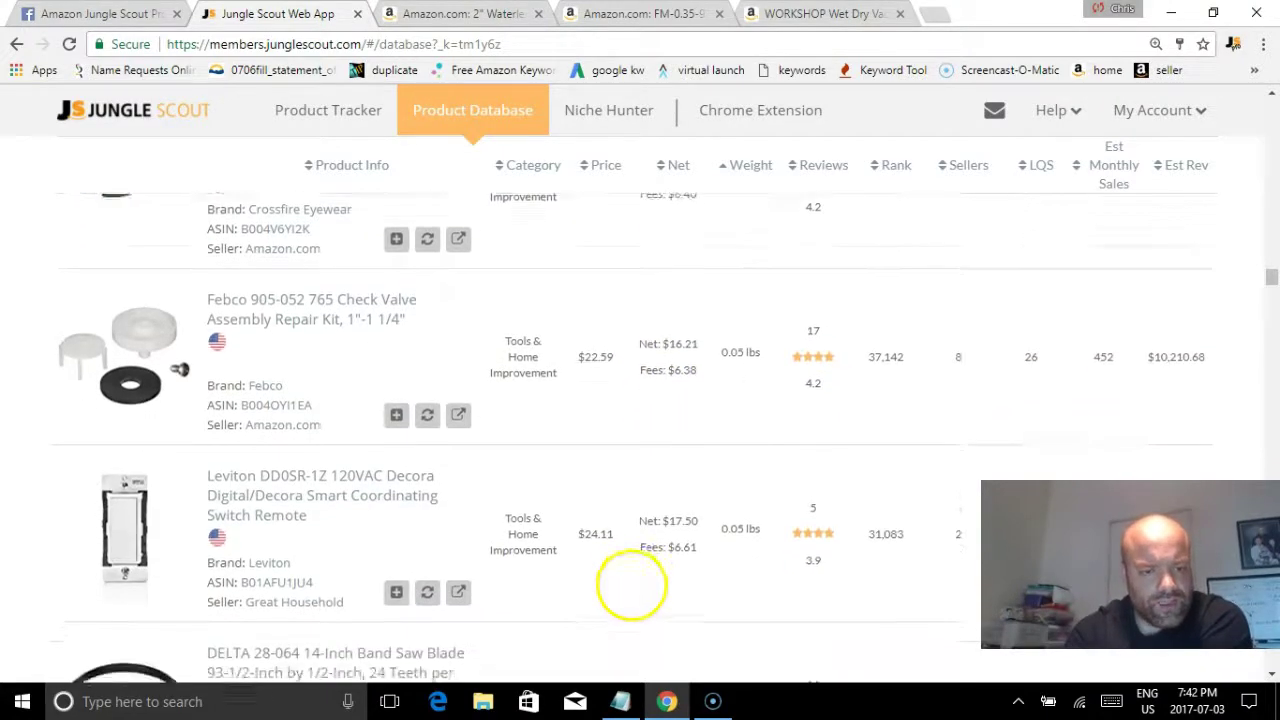
scroll(665, 505, down, 1)
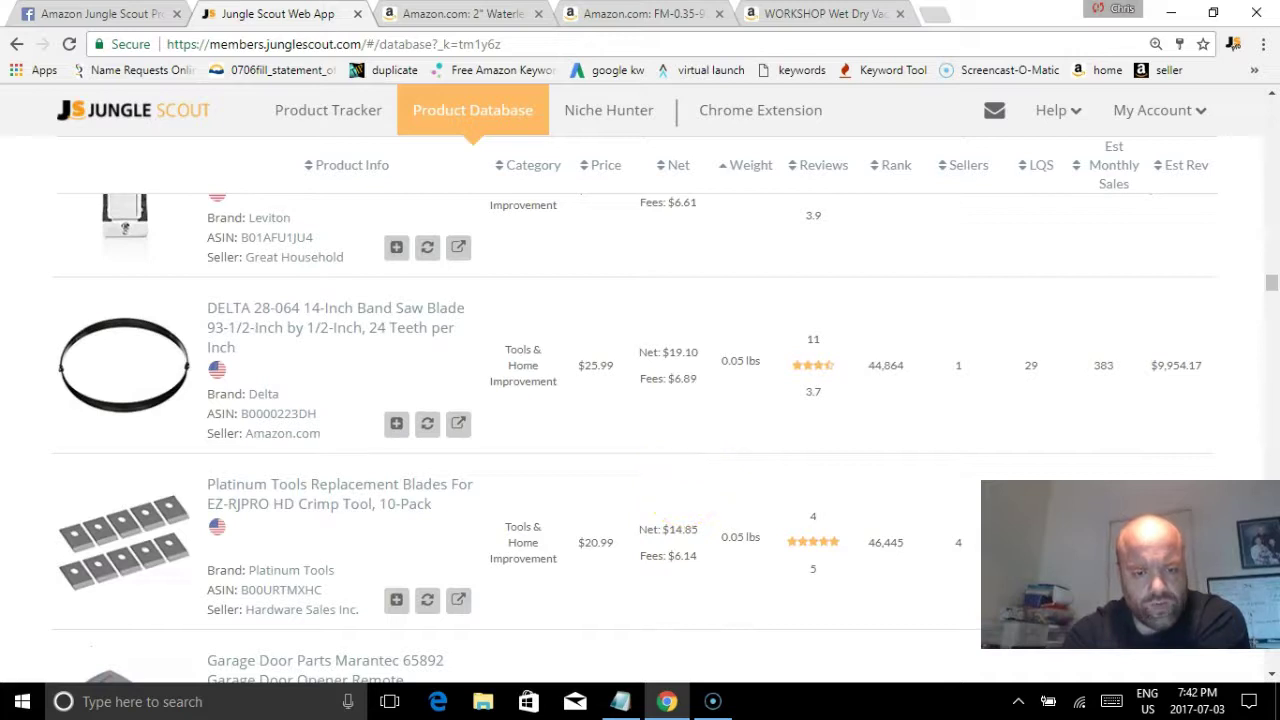
scroll(634, 586, down, 1)
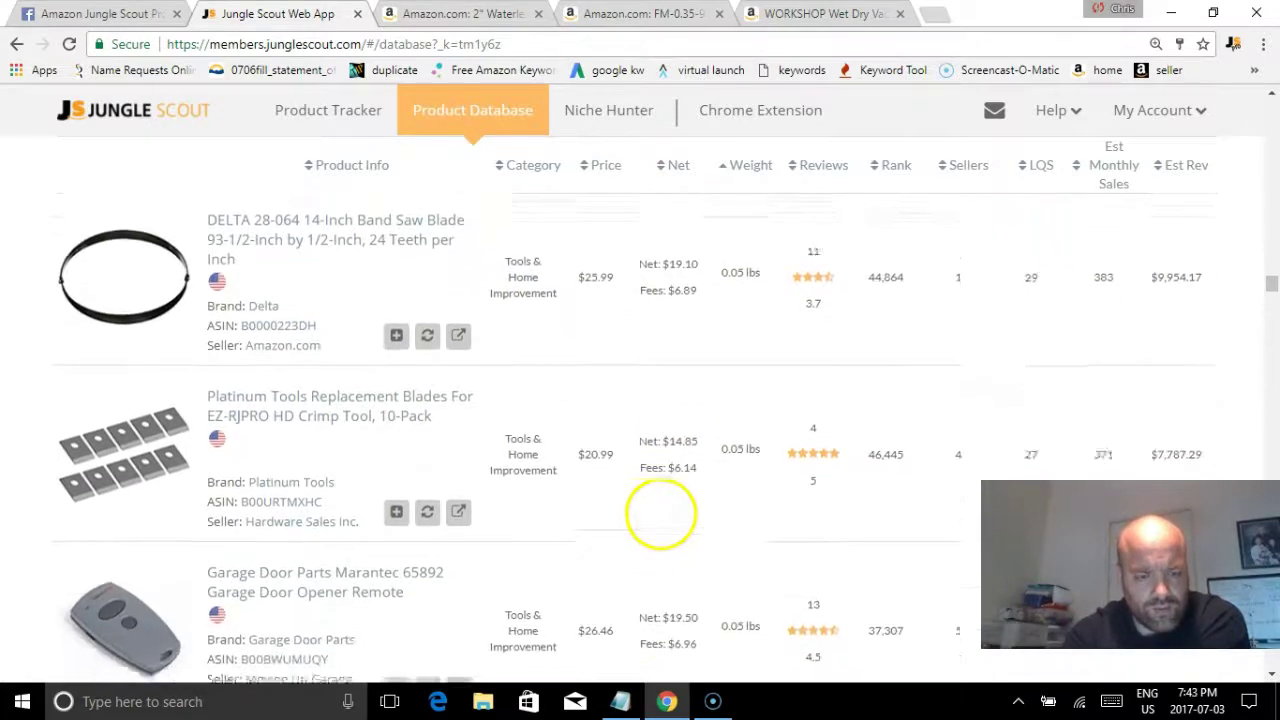
Step: Open the Amazon listing of the DezCo Copper Tree and Stump Remover as a candidate, then return to the product database
scroll(663, 505, down, 2)
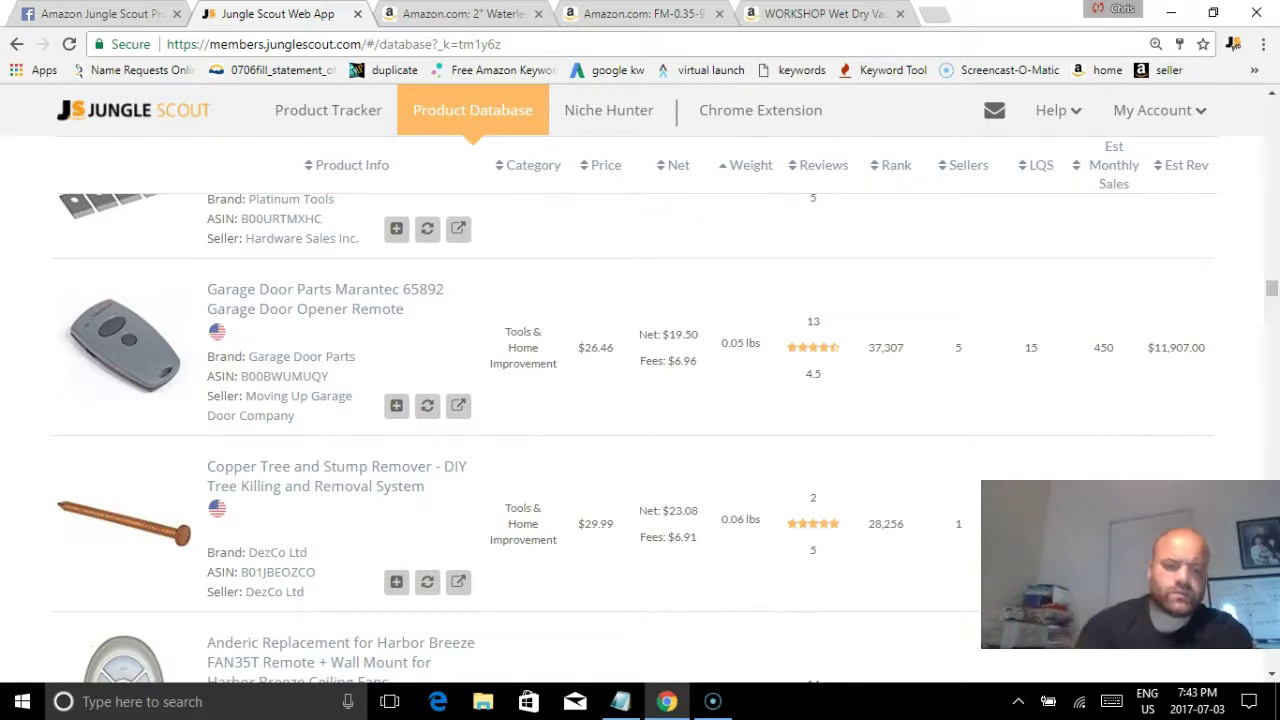
scroll(686, 443, down, 1)
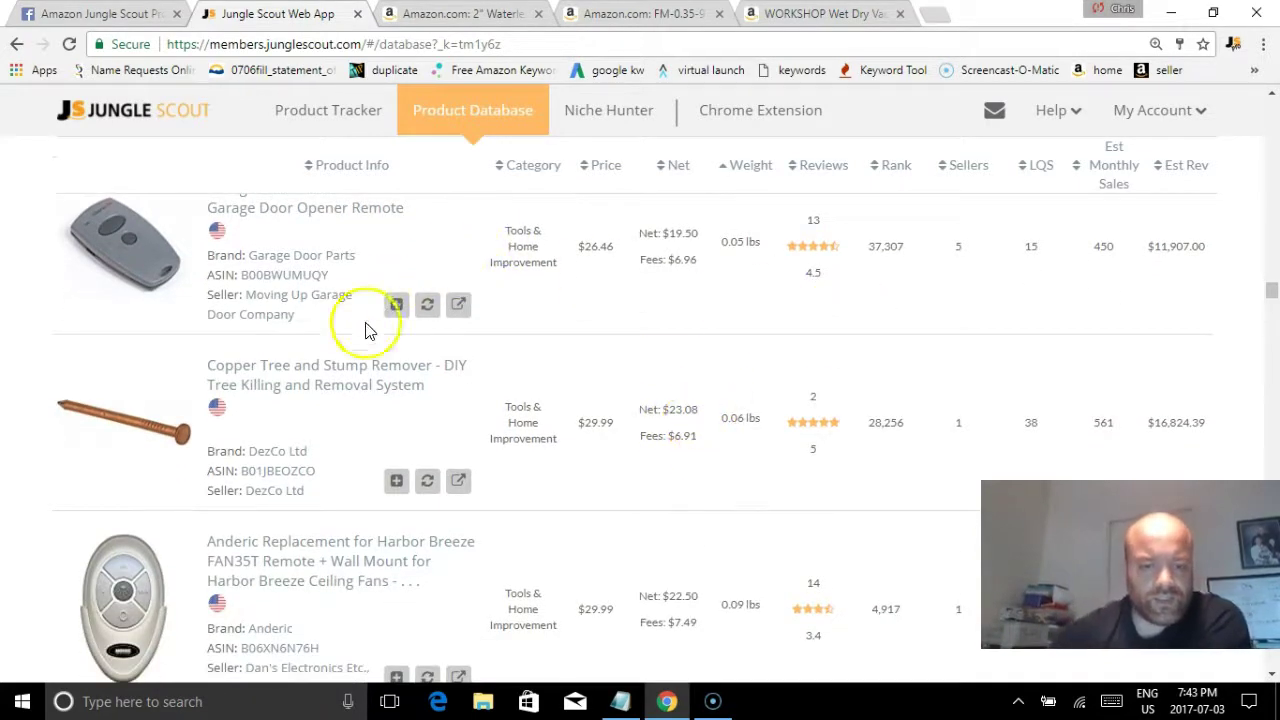
click(345, 374)
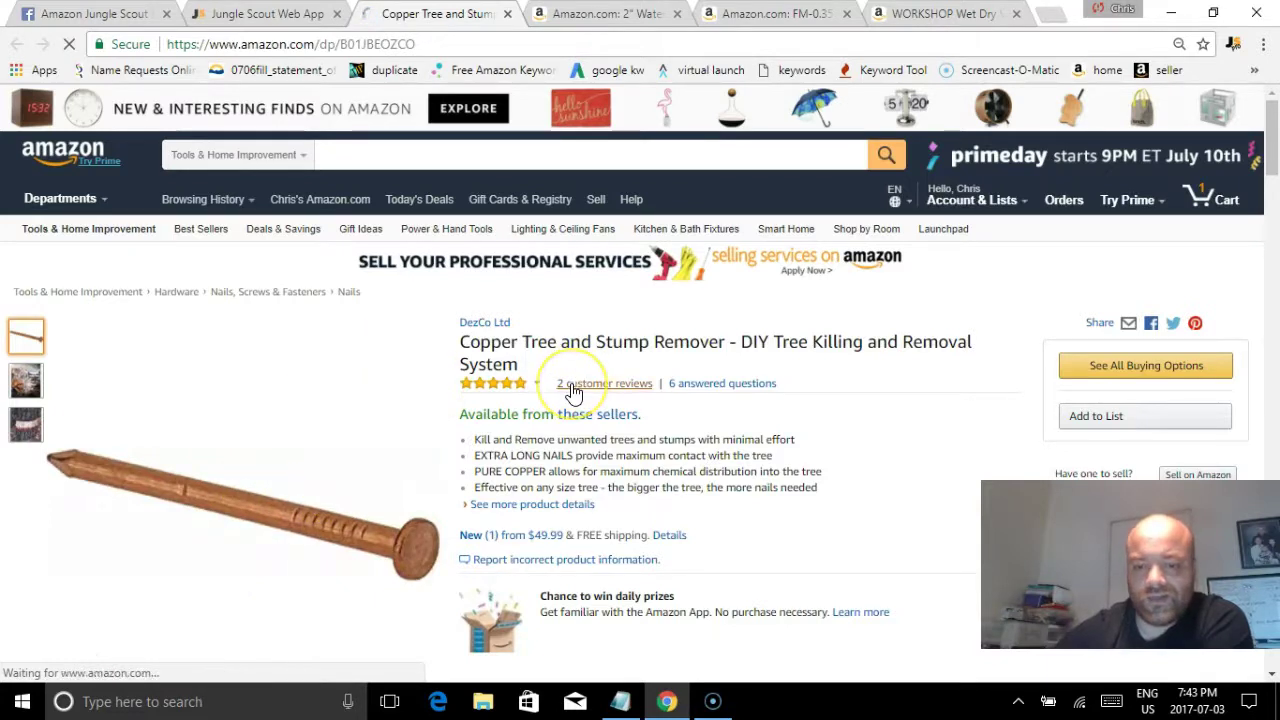
click(230, 16)
Step: Examine the results from the Anderic ceiling fan remote to the Night Blazers bulbs, comparing weight, reviews, sellers and estimated revenue
scroll(709, 400, down, 4)
scroll(737, 331, up, 2)
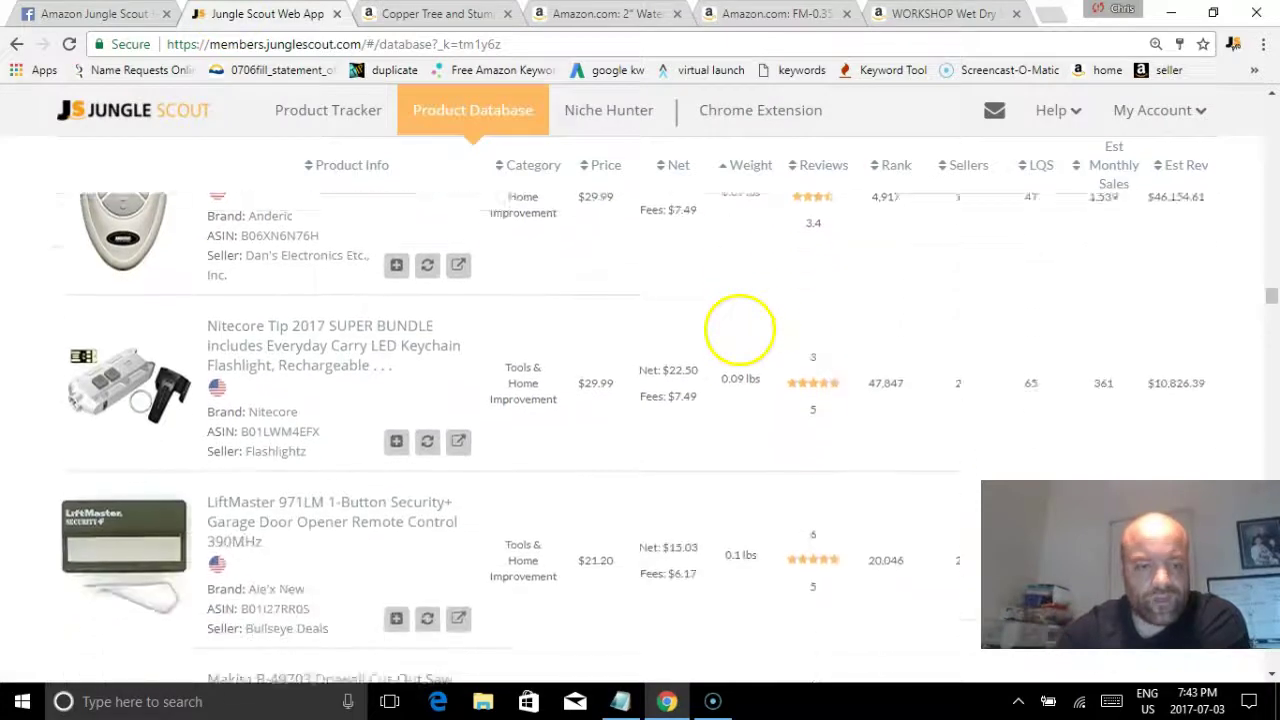
scroll(652, 648, down, 5)
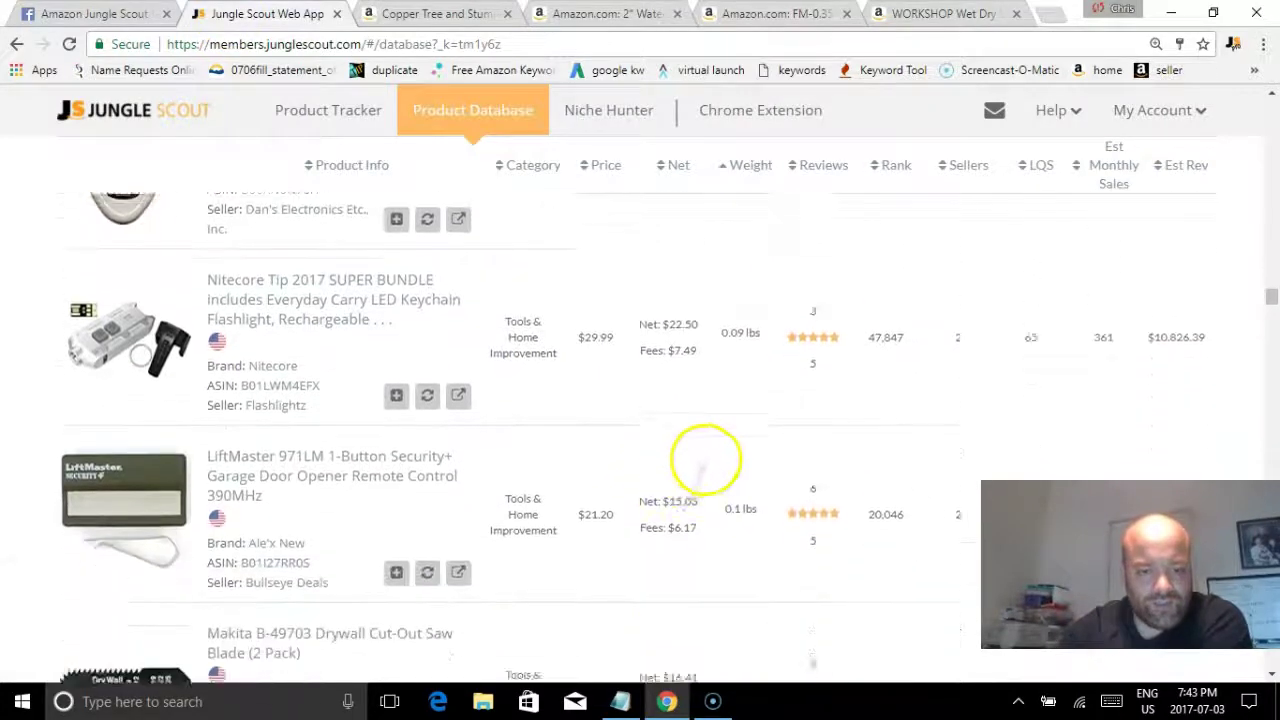
scroll(705, 415, down, 5)
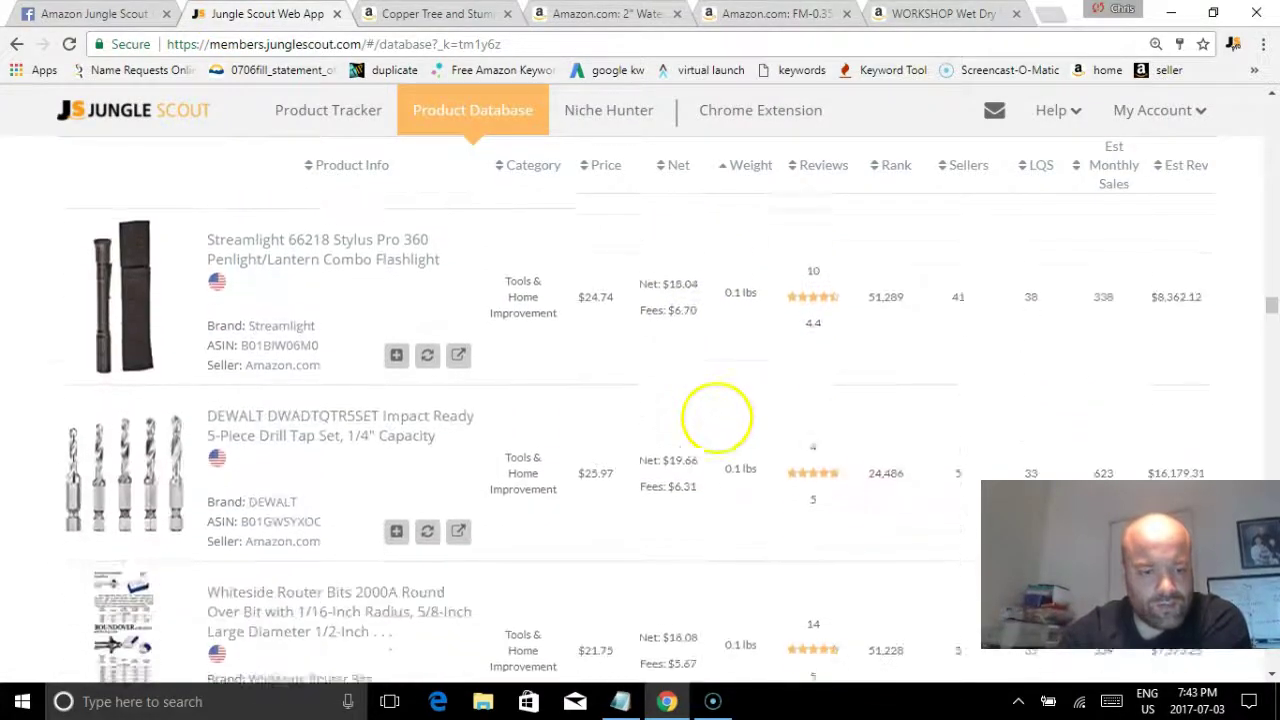
scroll(689, 440, down, 8)
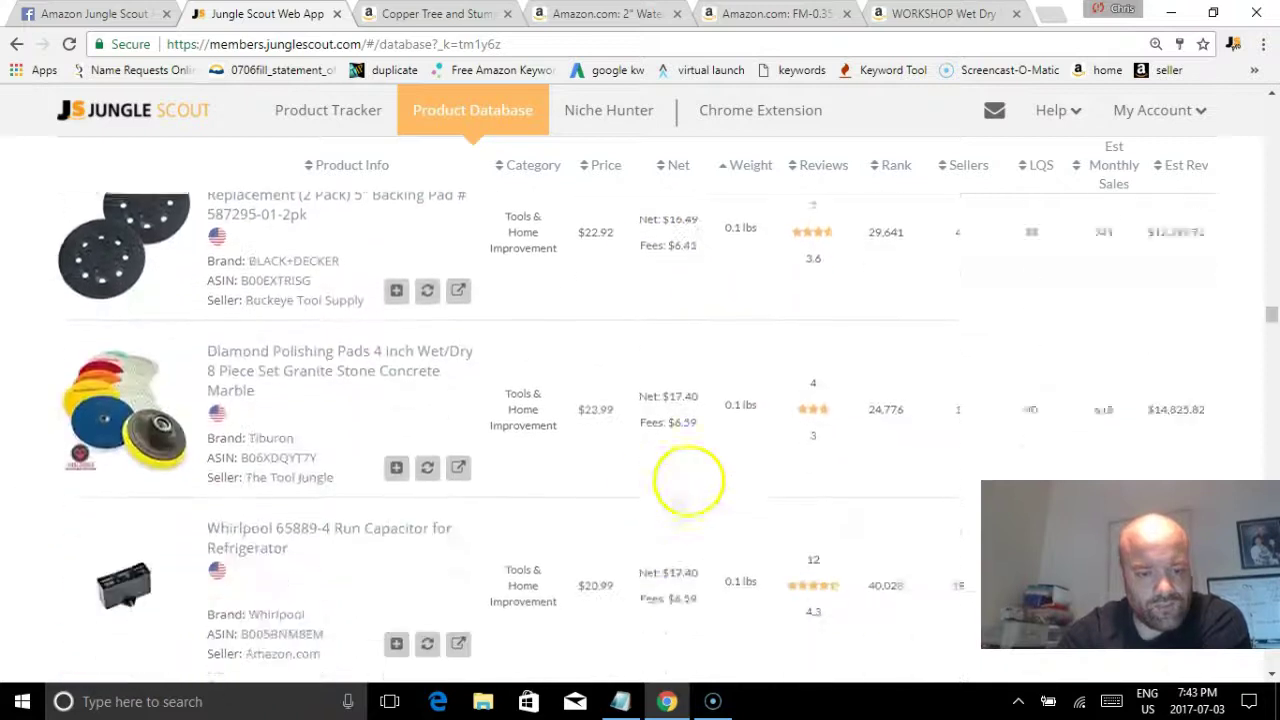
scroll(681, 436, down, 5)
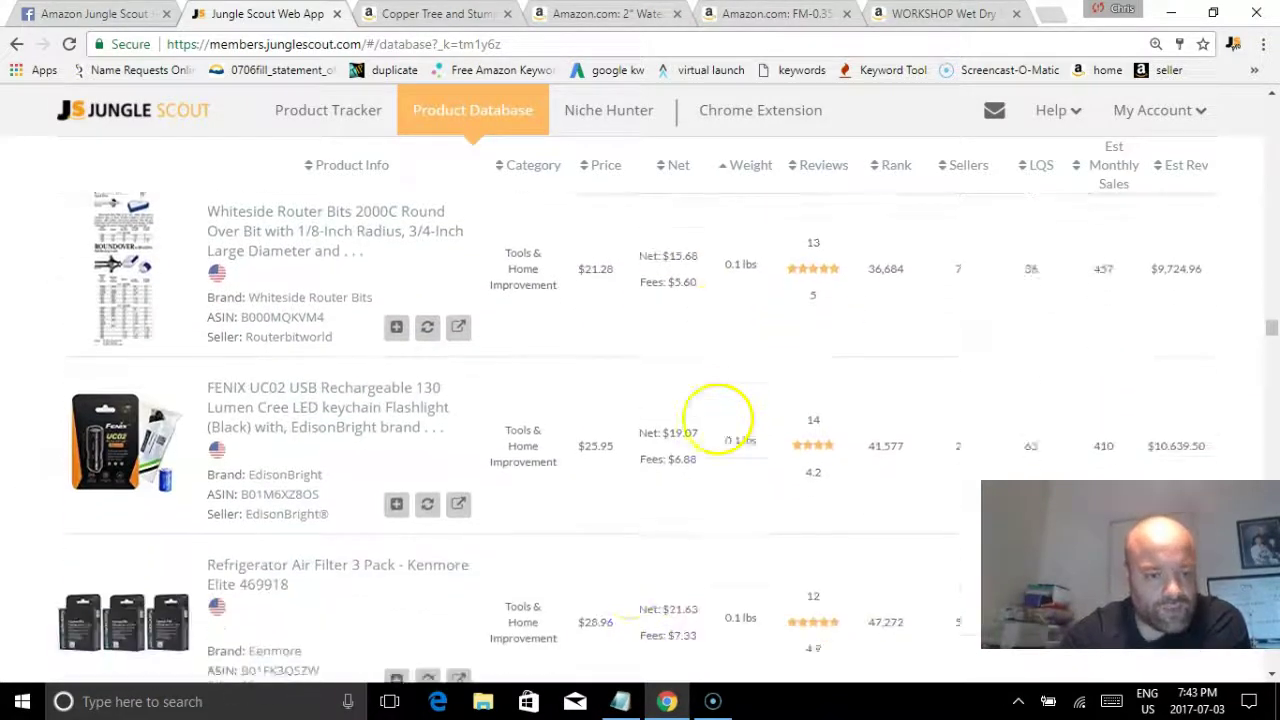
scroll(688, 433, down, 3)
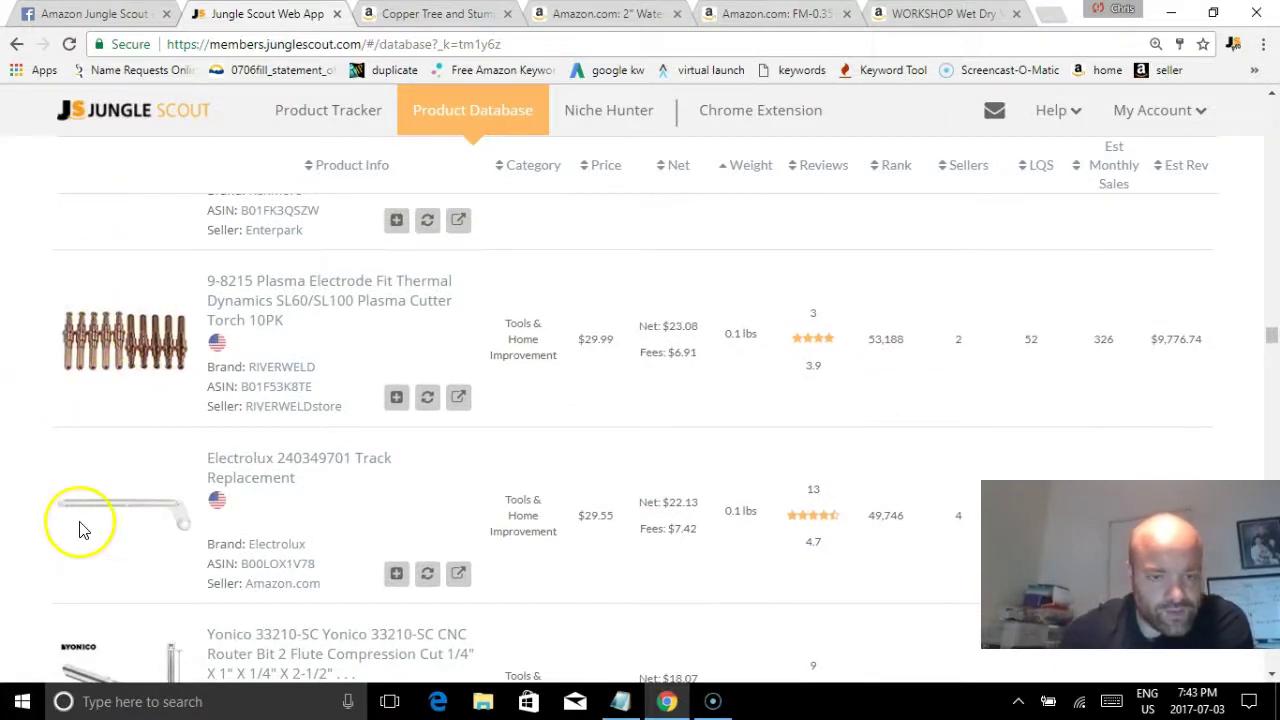
scroll(600, 529, down, 5)
scroll(690, 508, down, 5)
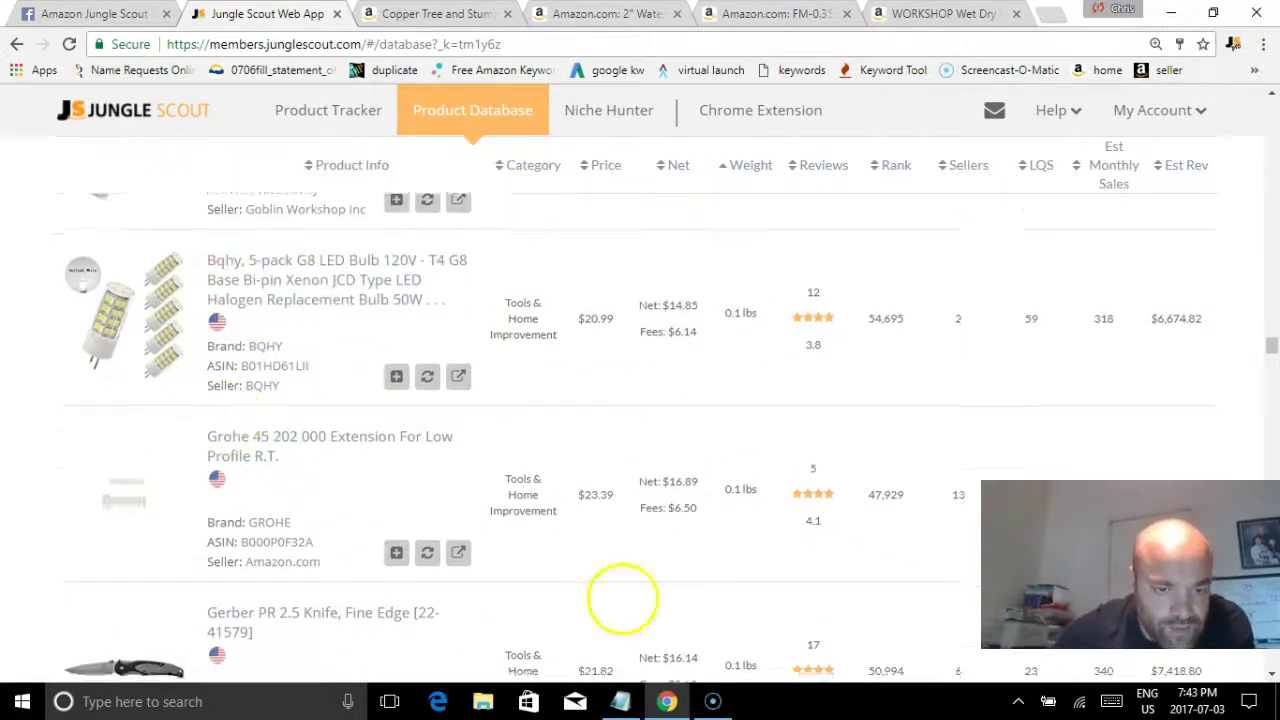
scroll(677, 420, down, 5)
scroll(695, 450, down, 5)
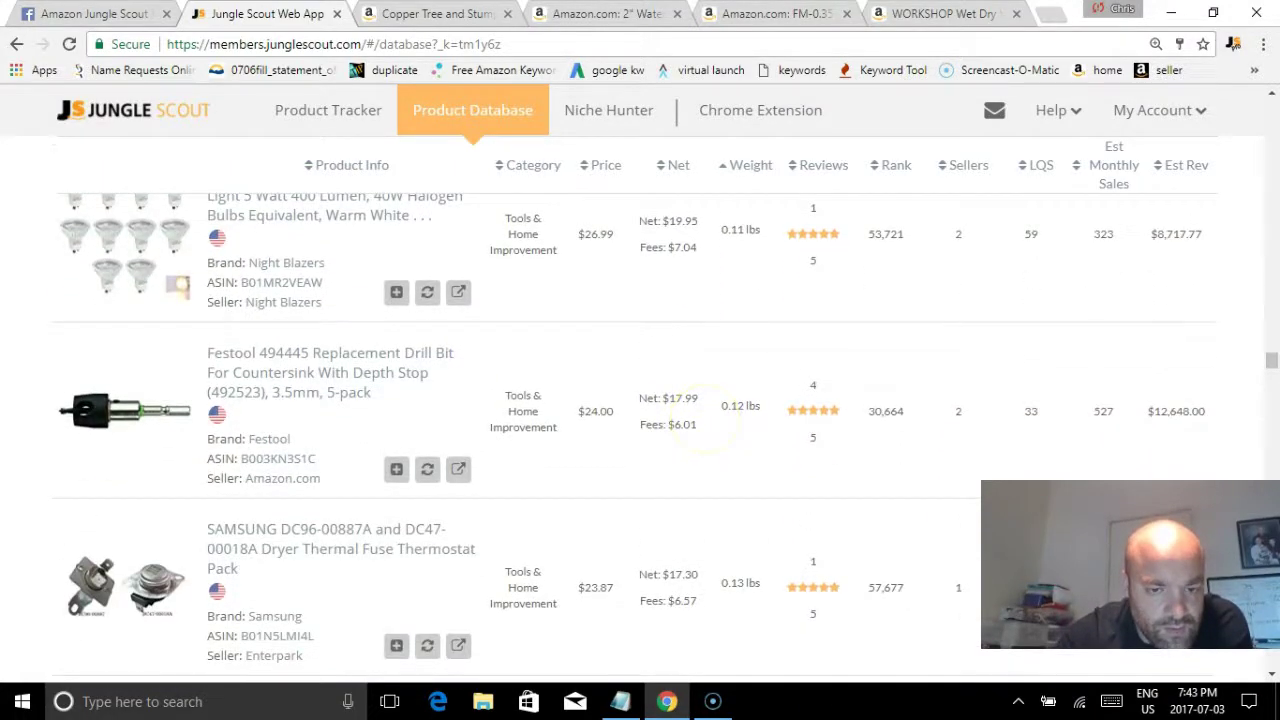
Step: Open the Amazon listing of the Festool 494445 replacement countersink drill bit as a candidate, then return to the product database
scroll(710, 410, down, 1)
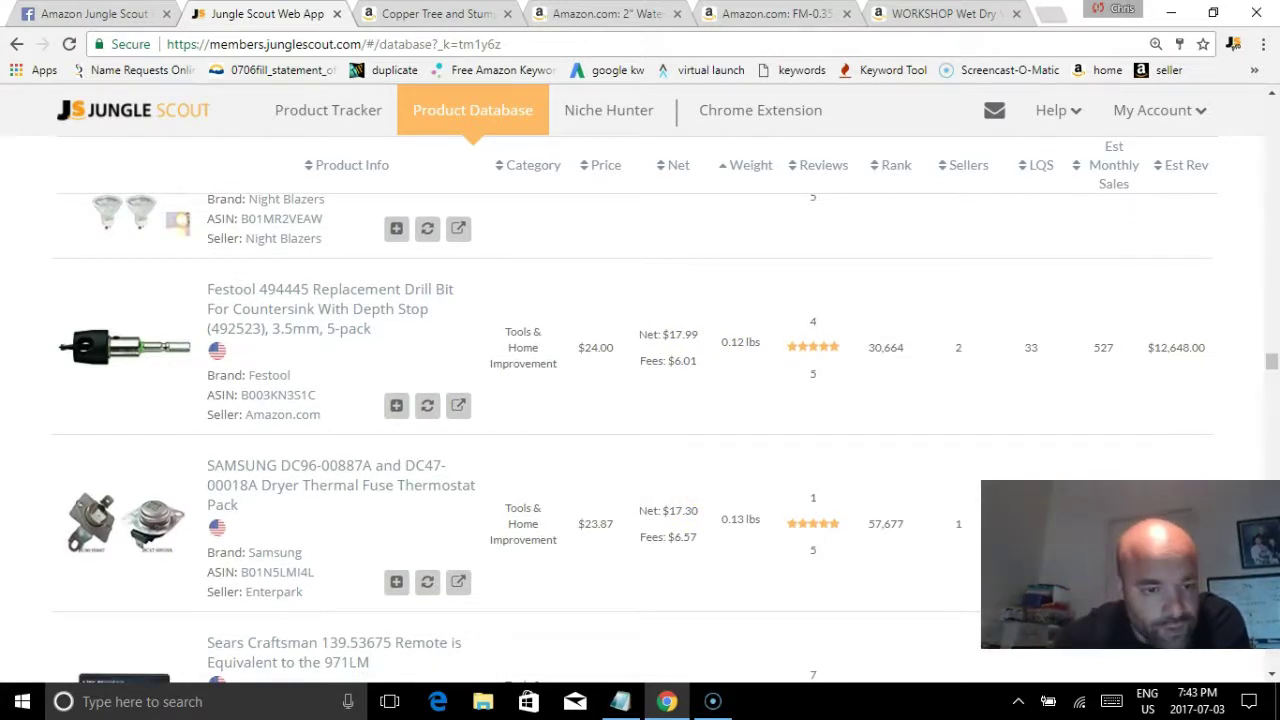
scroll(614, 557, down, 1)
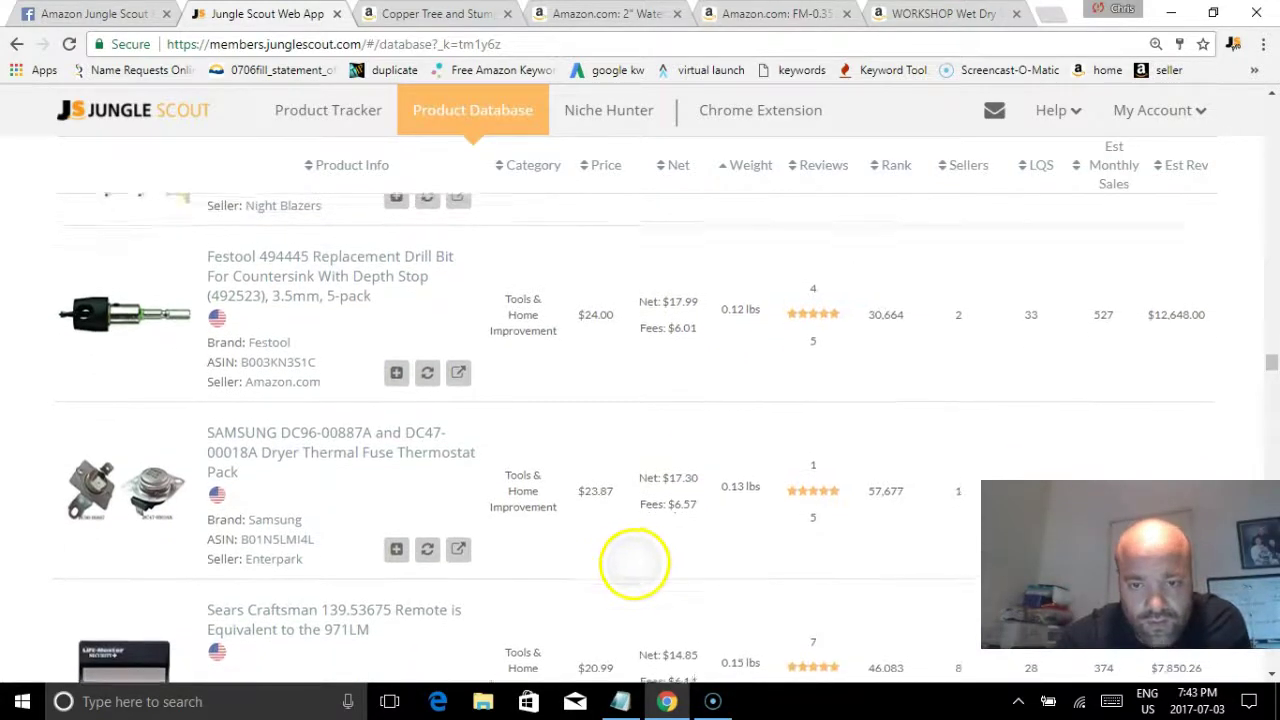
scroll(638, 600, up, 1)
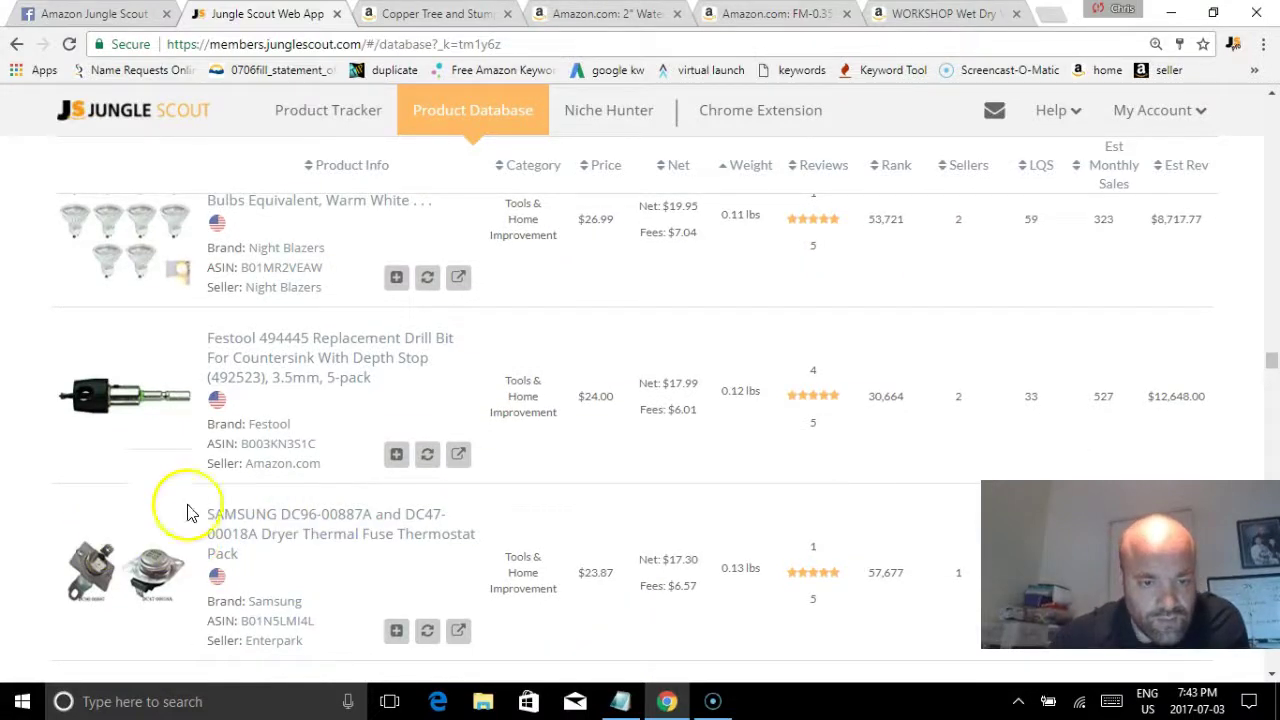
click(355, 385)
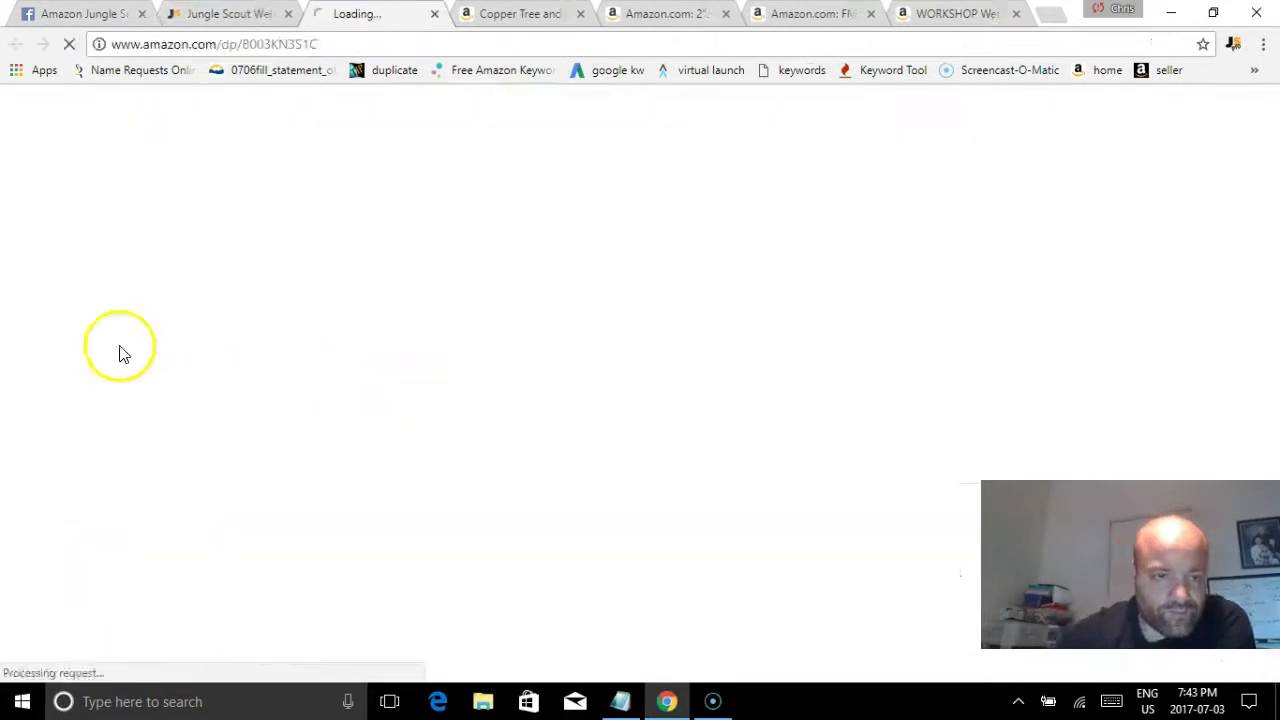
key(ctrl+shift+Tab)
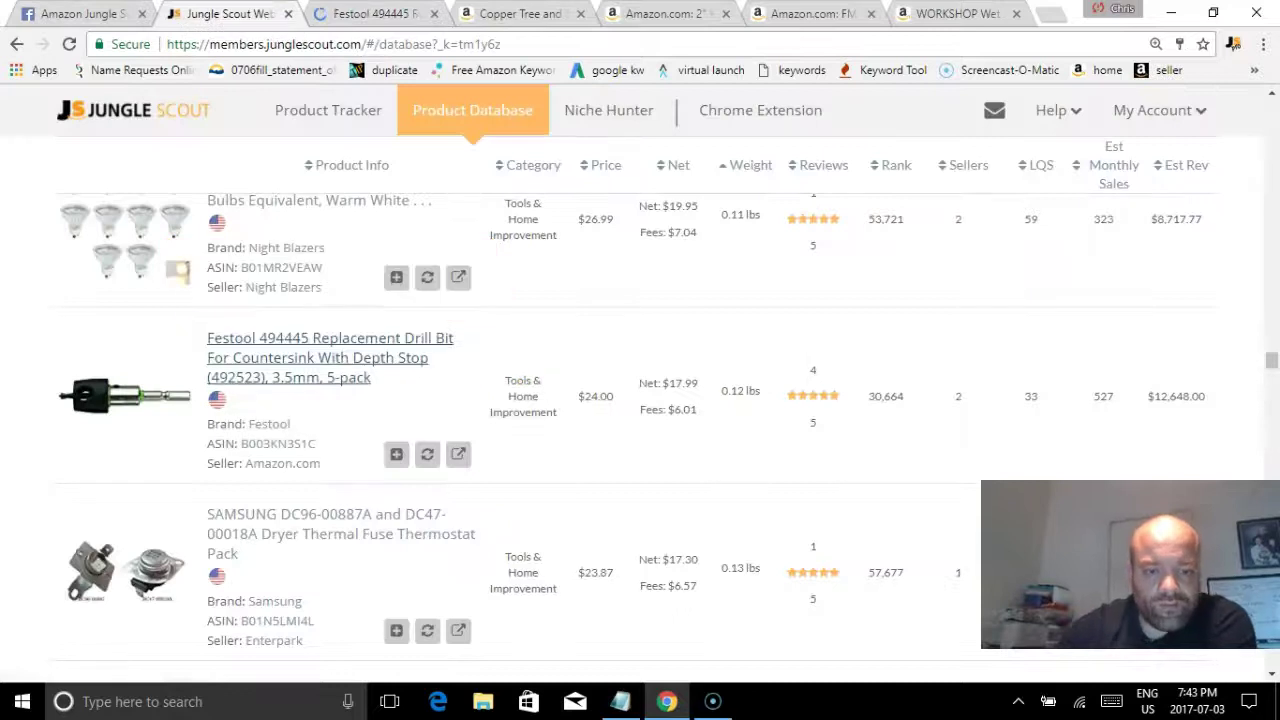
Step: Examine the results from the Sears Craftsman remote to the Klein Tools long-nose pliers, comparing price, reviews, rank and sellers
scroll(652, 557, down, 5)
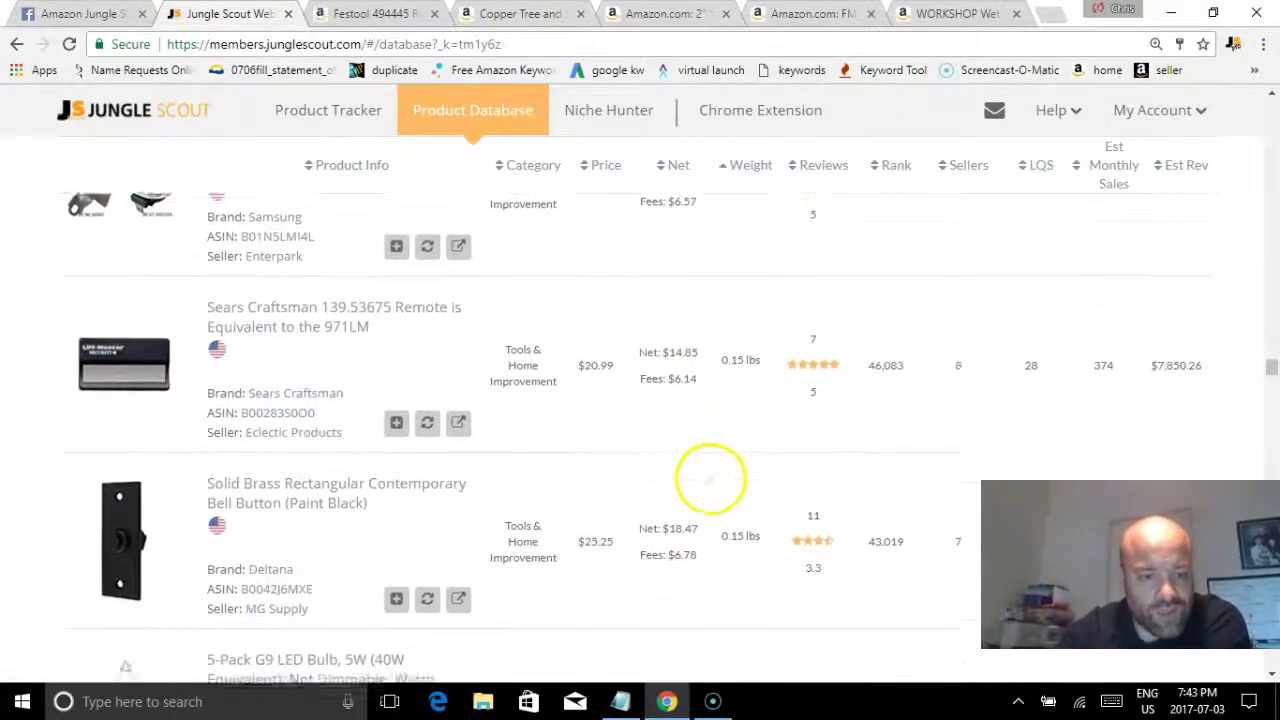
scroll(748, 434, down, 3)
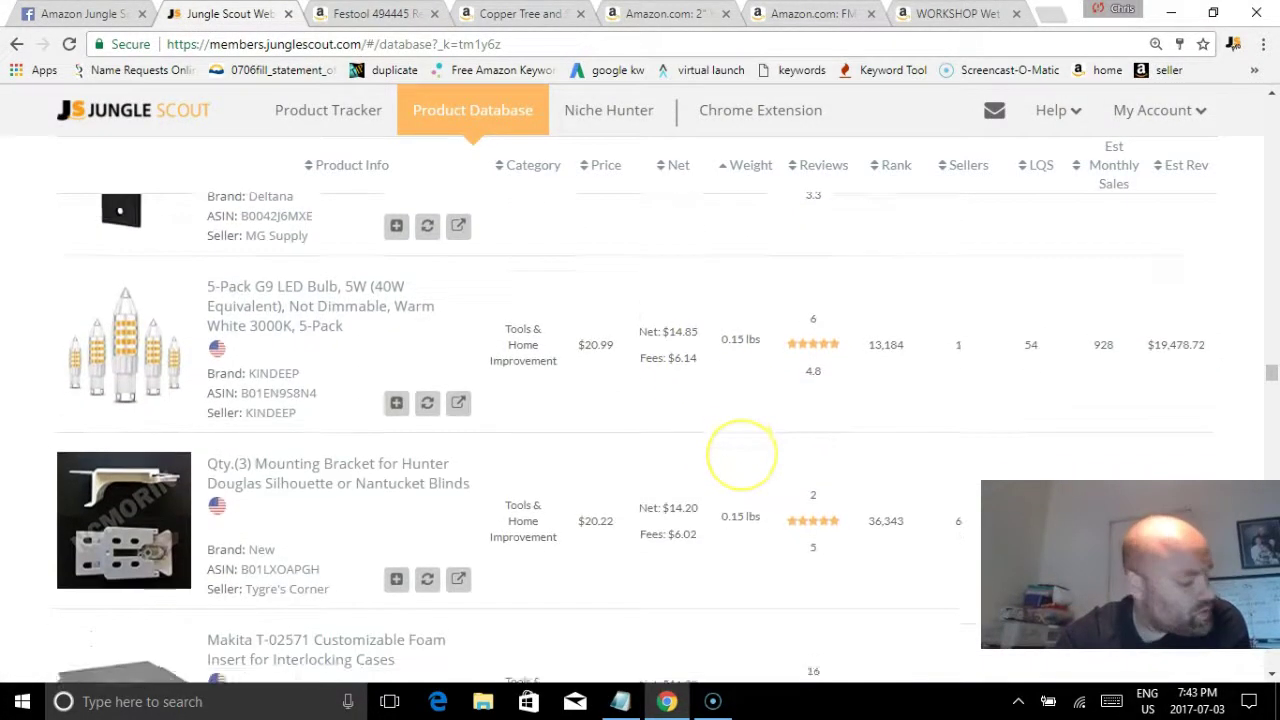
scroll(691, 508, down, 2)
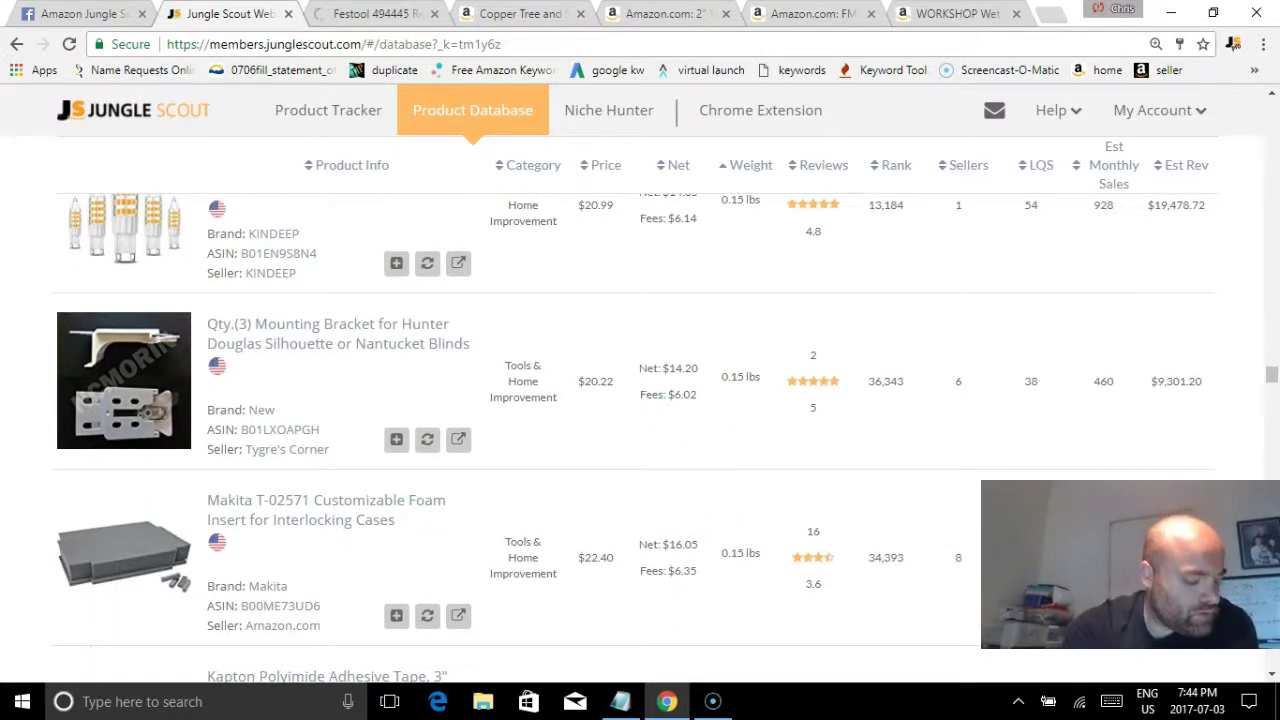
scroll(751, 406, down, 5)
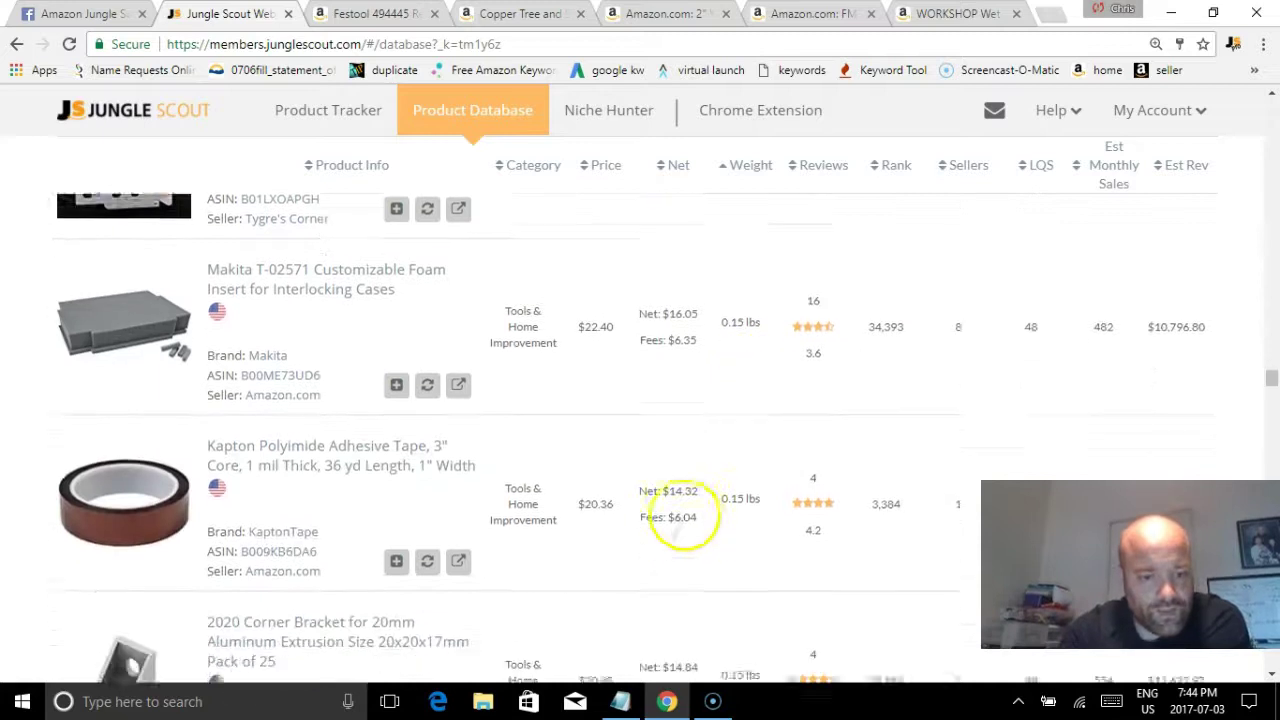
scroll(703, 467, down, 2)
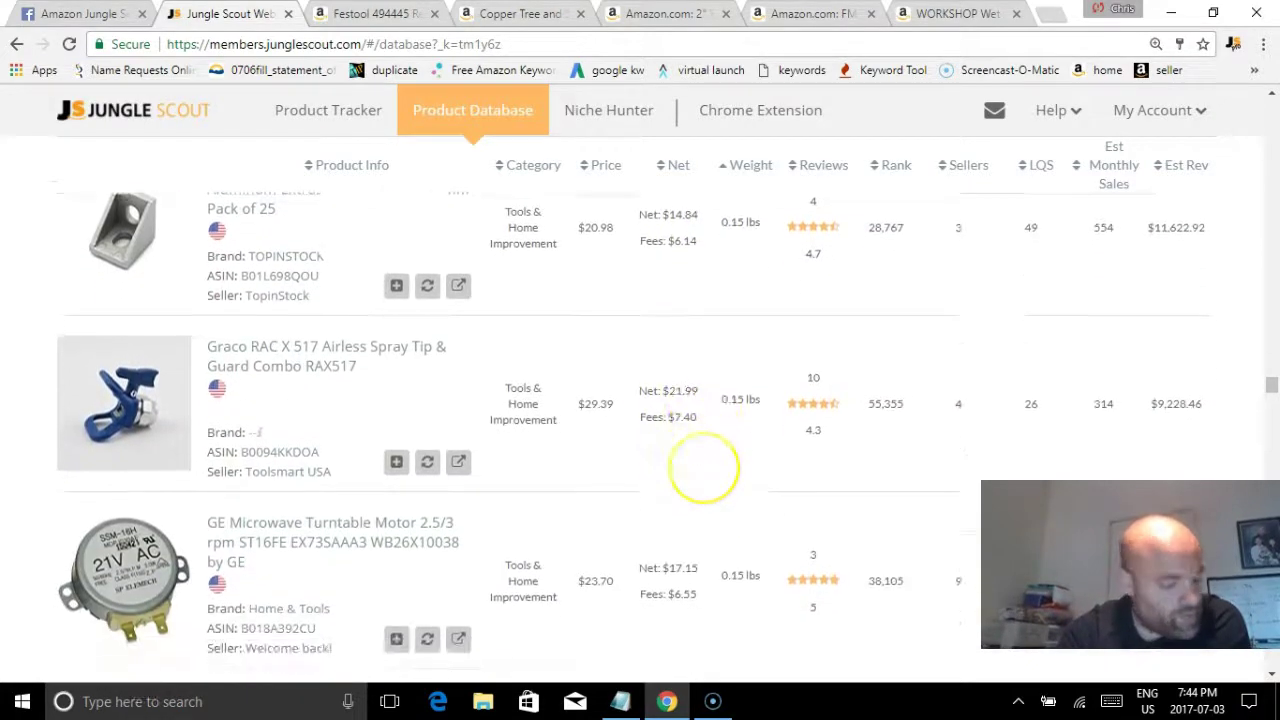
scroll(686, 563, down, 4)
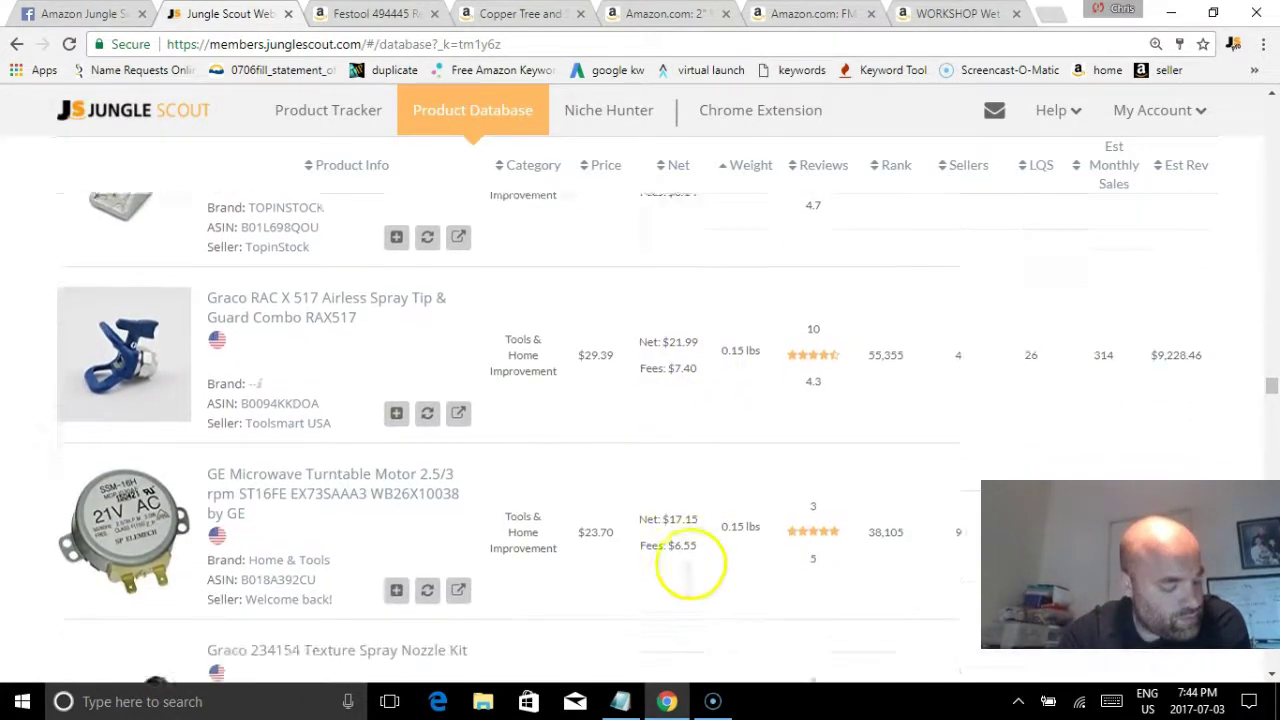
scroll(686, 518, down, 5)
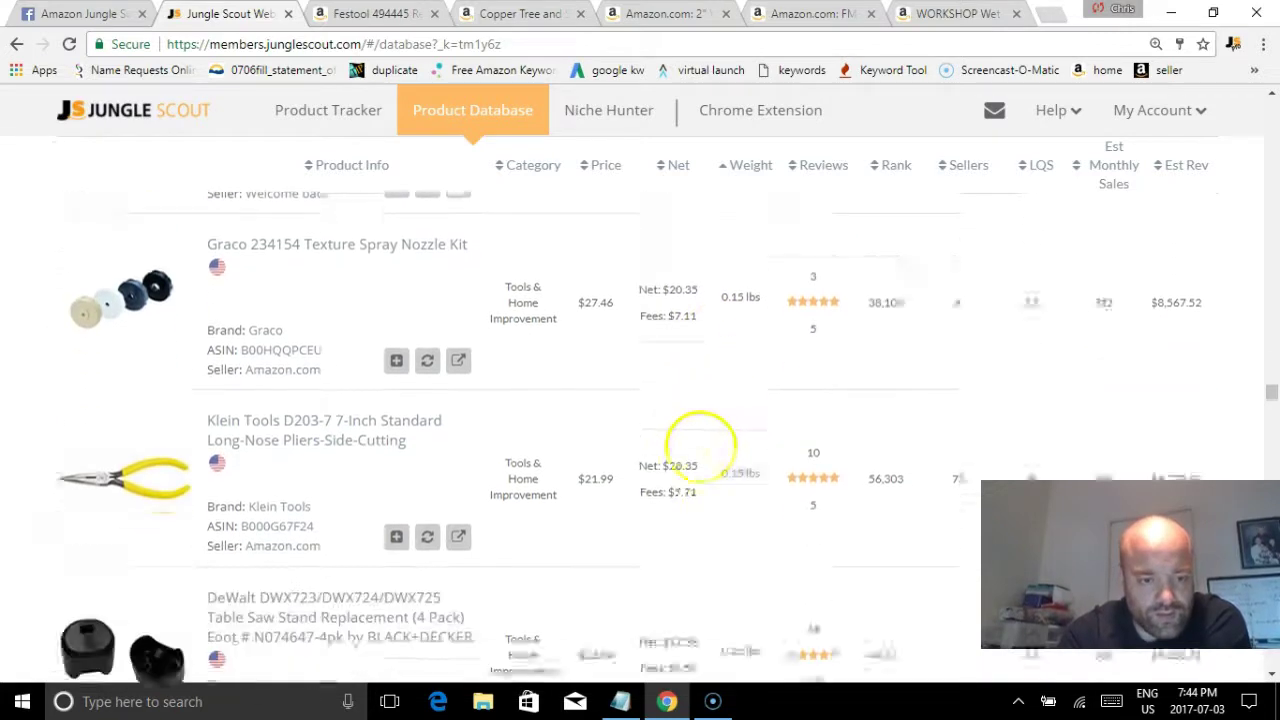
Step: Examine the results from the Whirlpool float overfill to the Whirlpool washer motor capacitor, comparing reviews, sellers, rank and estimated sales
scroll(705, 465, down, 5)
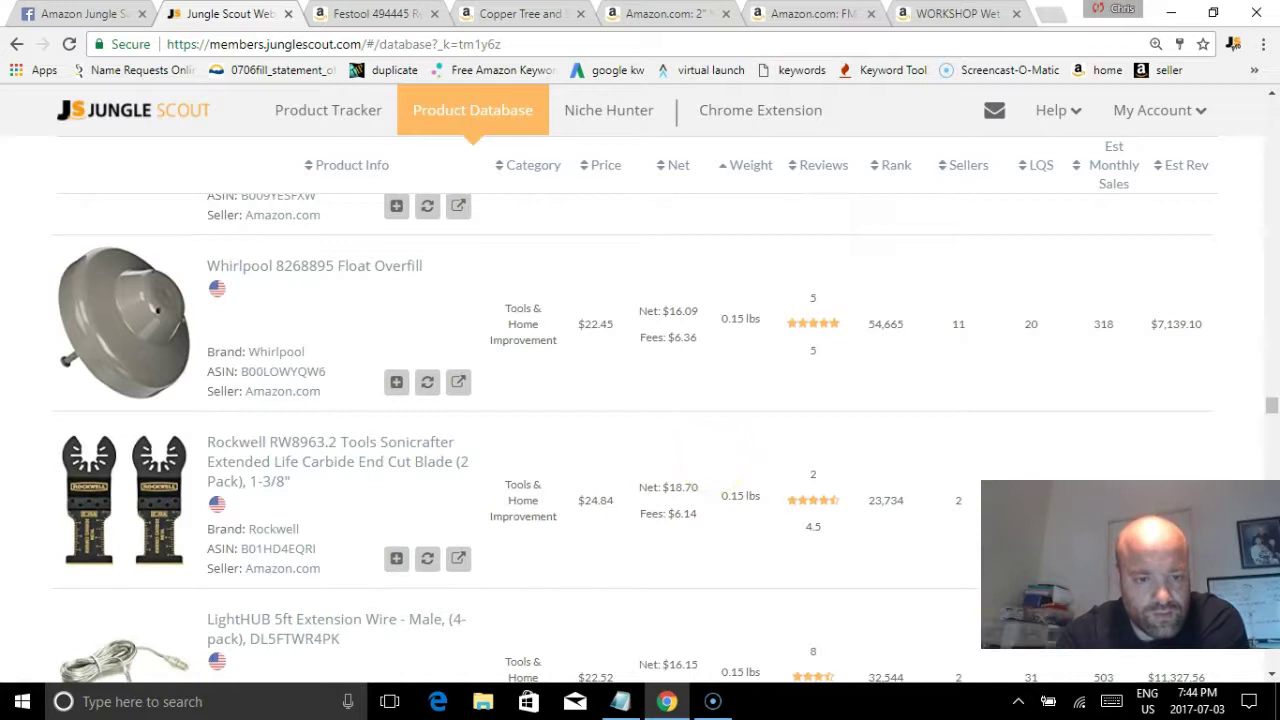
scroll(694, 451, down, 6)
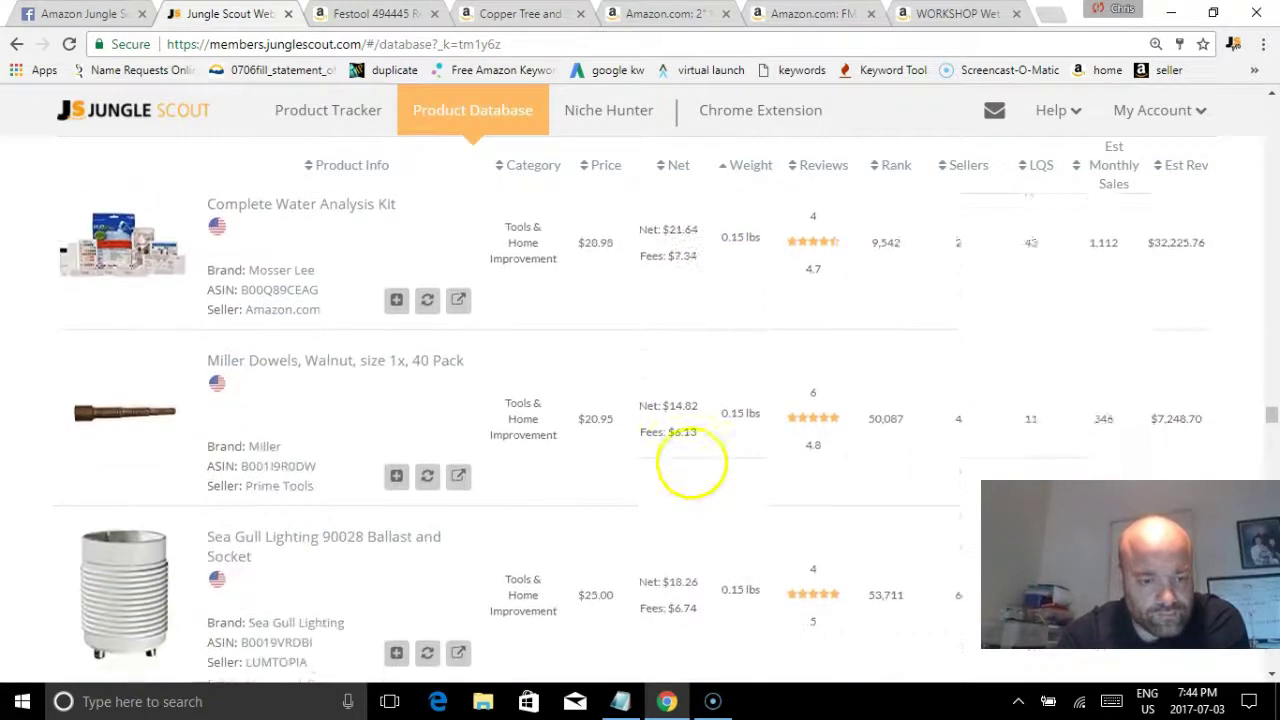
scroll(691, 462, down, 1)
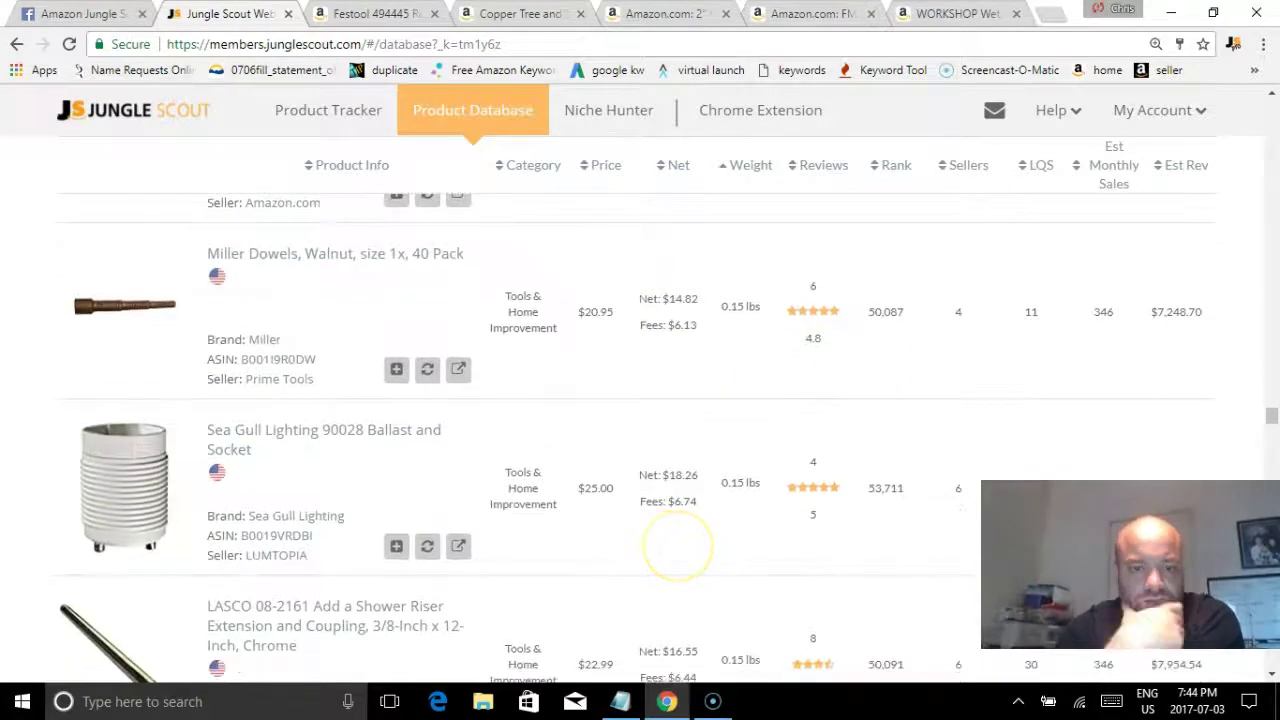
scroll(623, 528, down, 3)
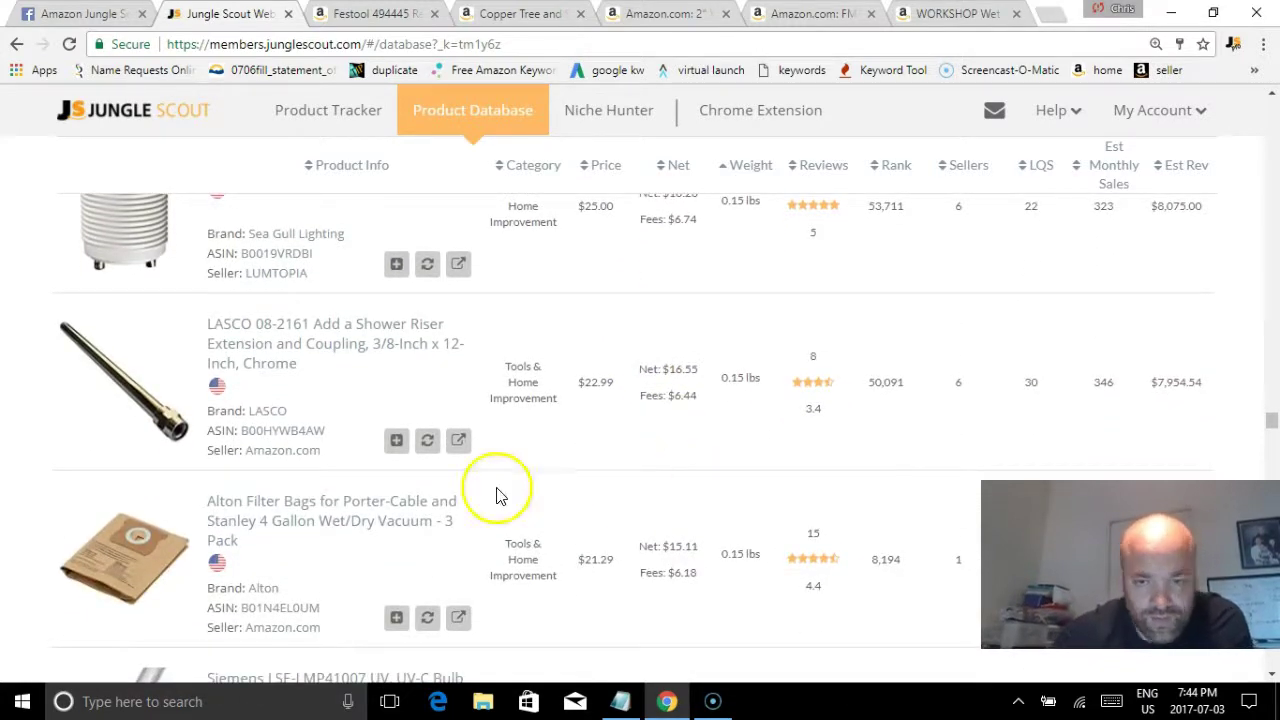
scroll(690, 440, down, 3)
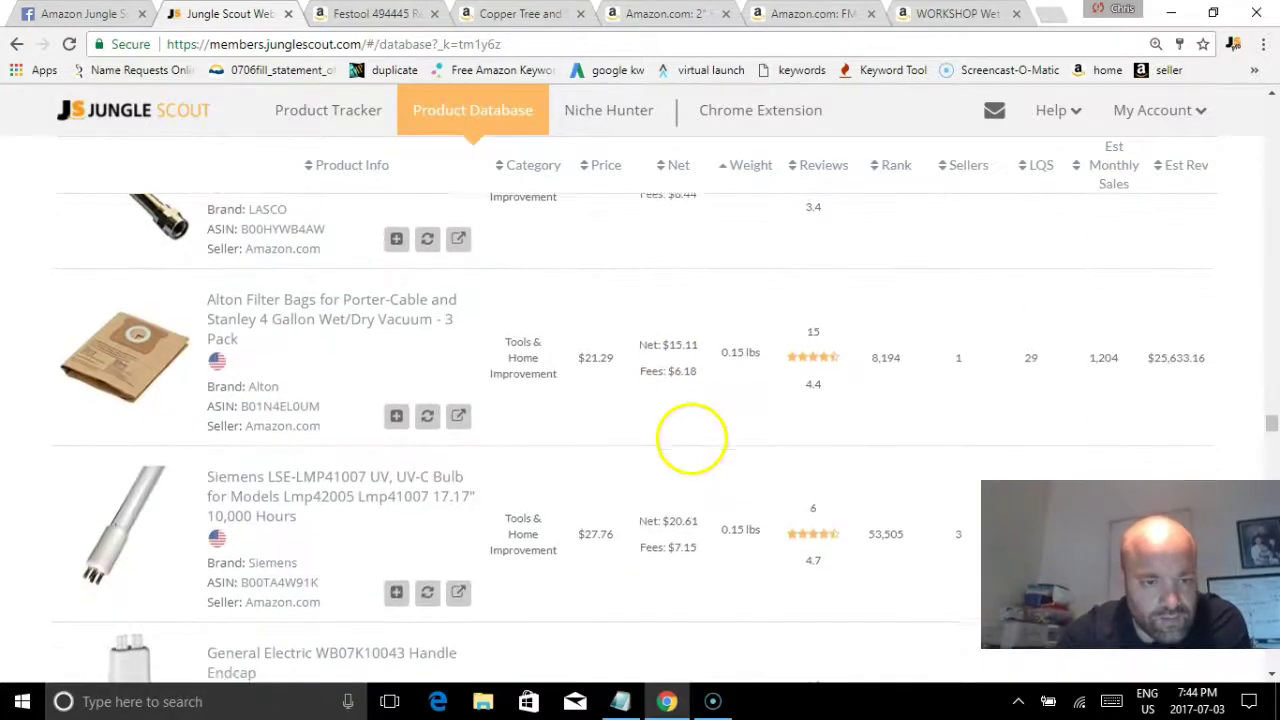
scroll(680, 485, up, 1)
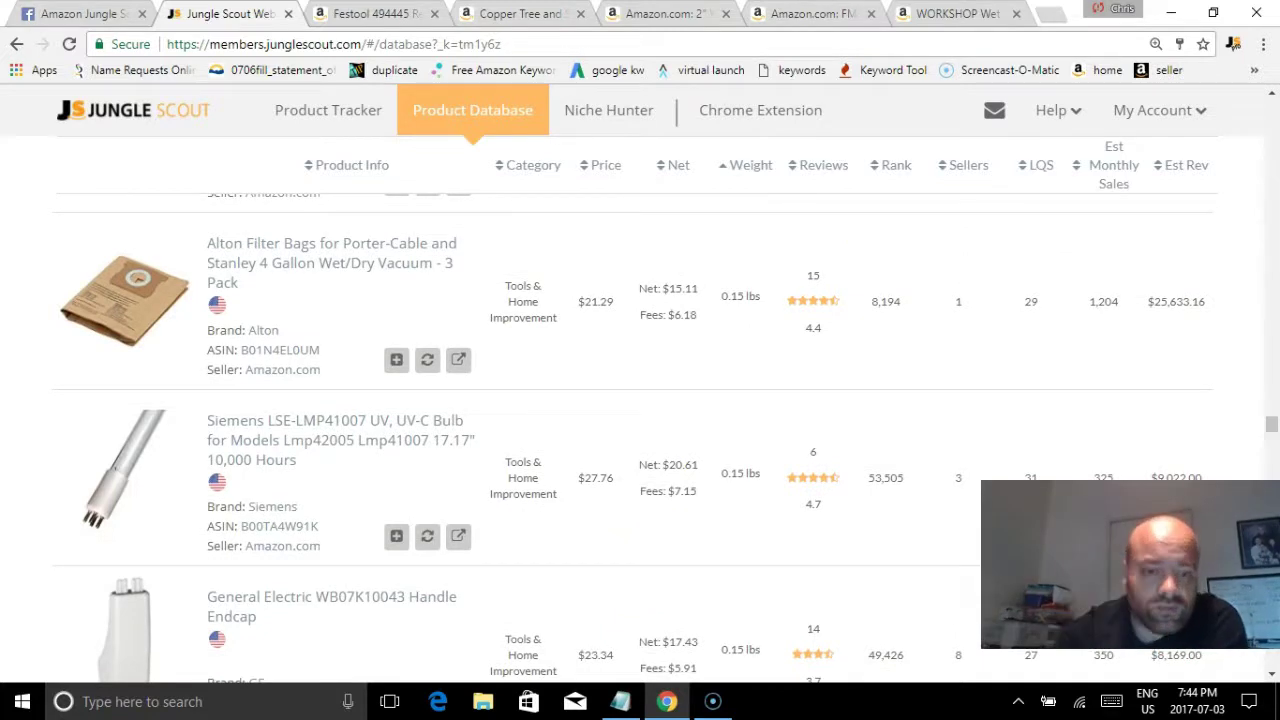
scroll(700, 450, down, 7)
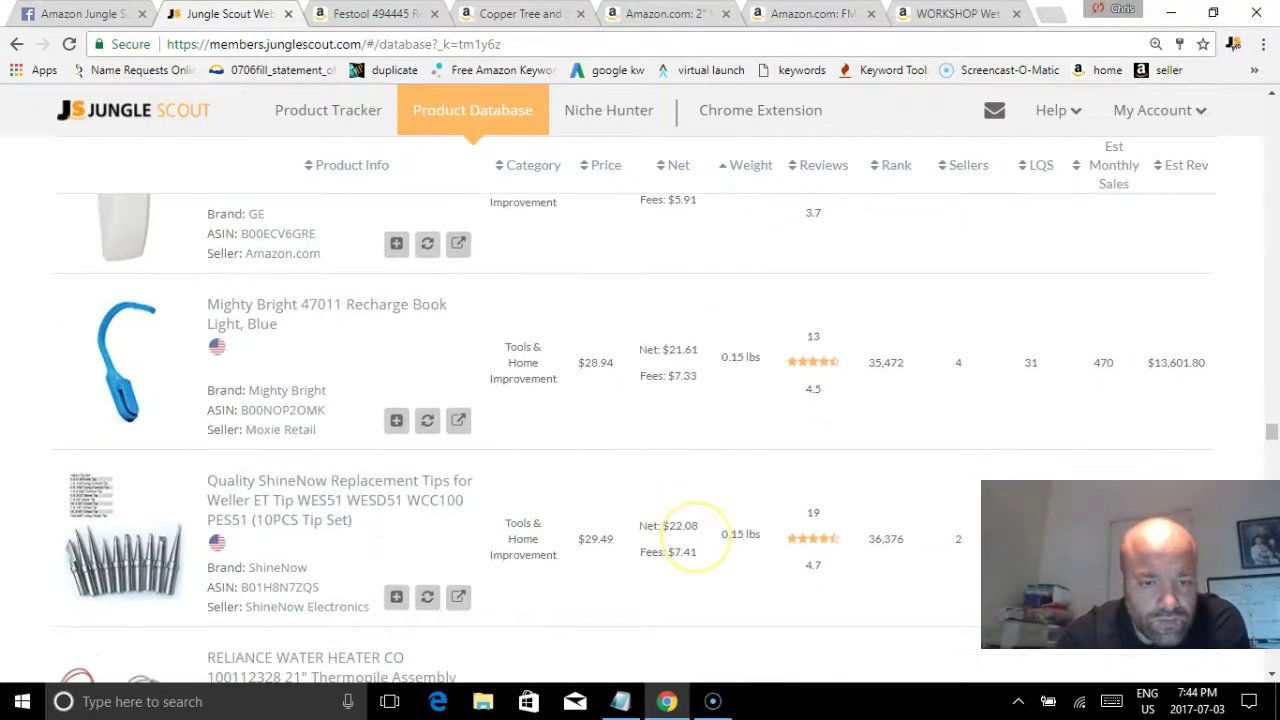
scroll(663, 514, down, 6)
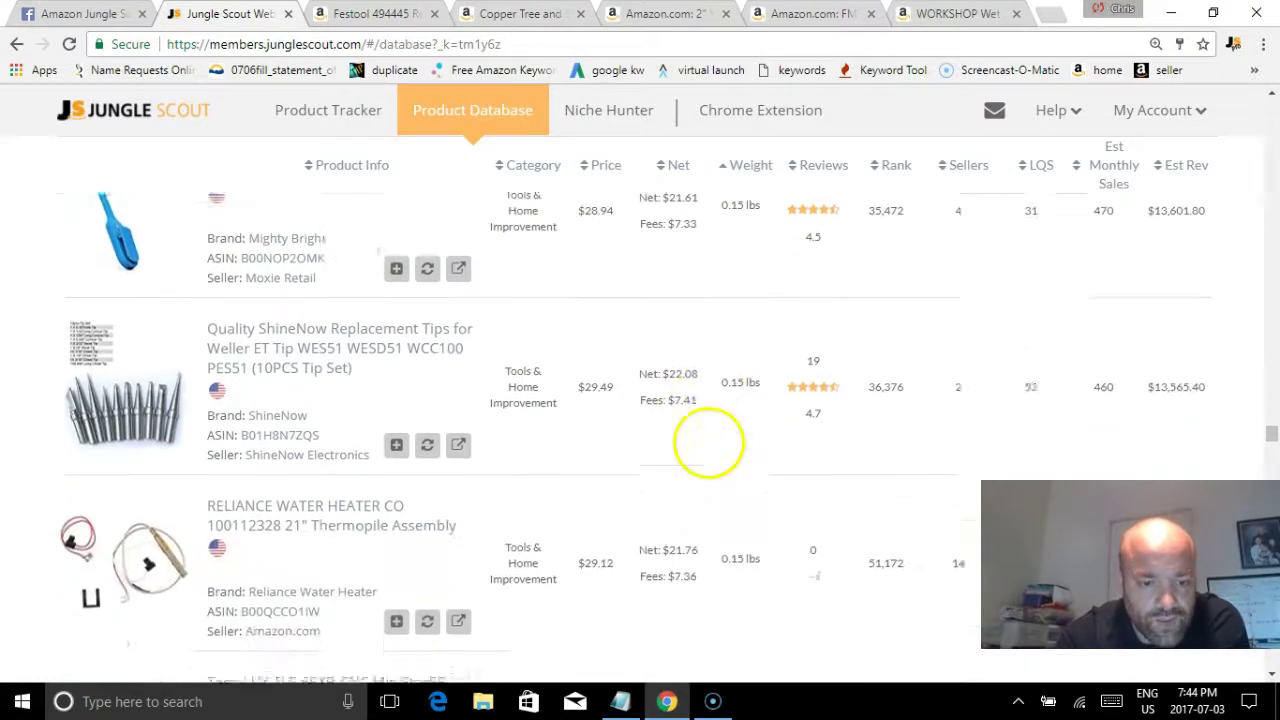
scroll(712, 430, down, 9)
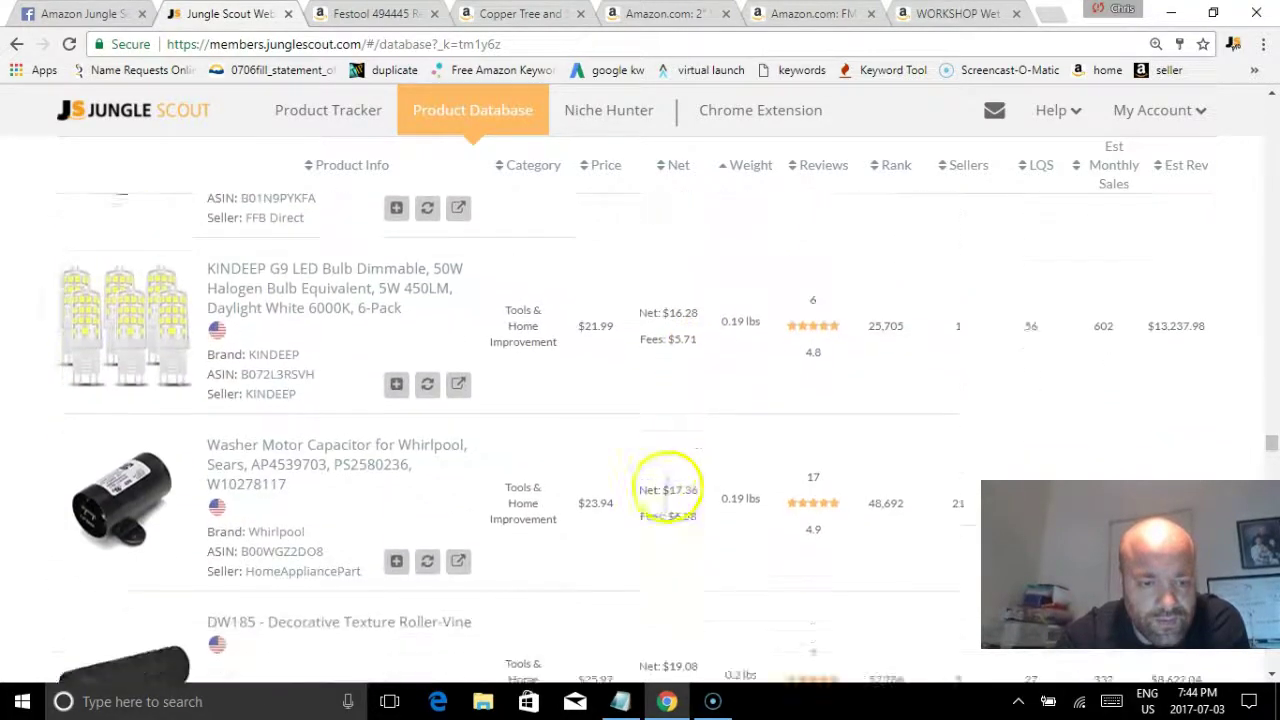
Step: Open the Amazon listing of the DW185 Decorative Texture Roller-Vine as a candidate, then return to the product database results
scroll(666, 474, down, 1)
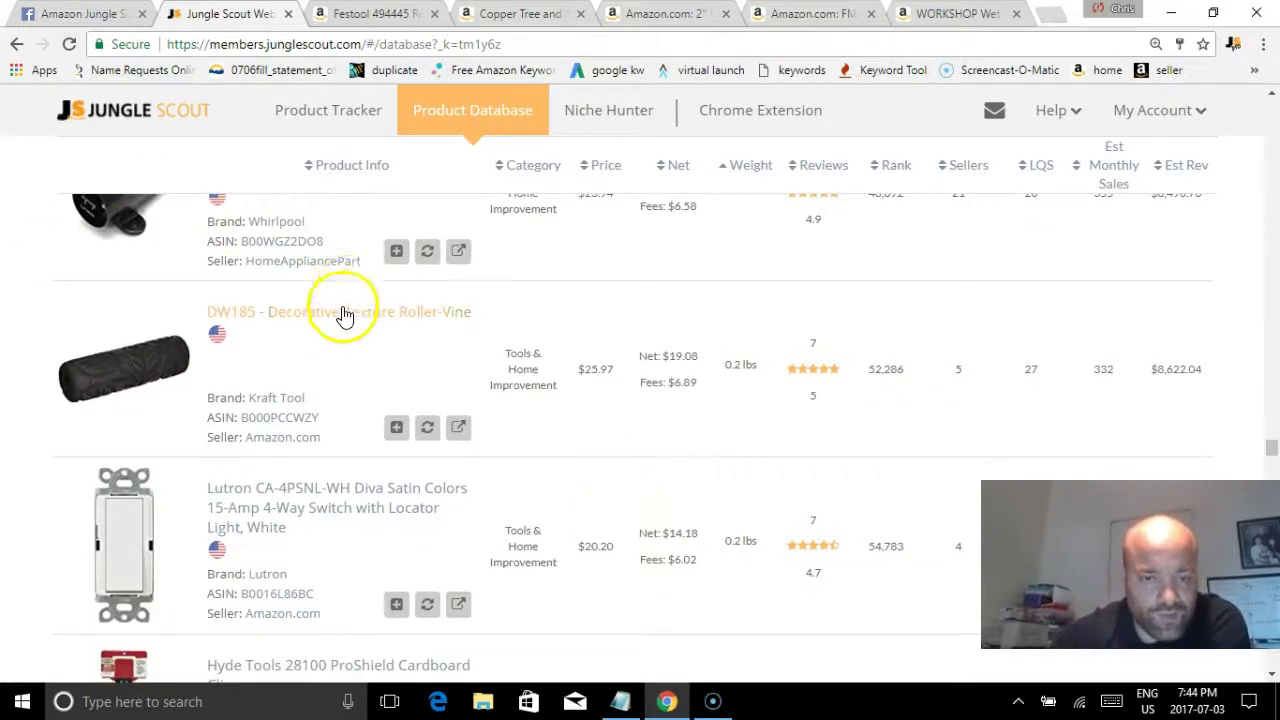
click(343, 315)
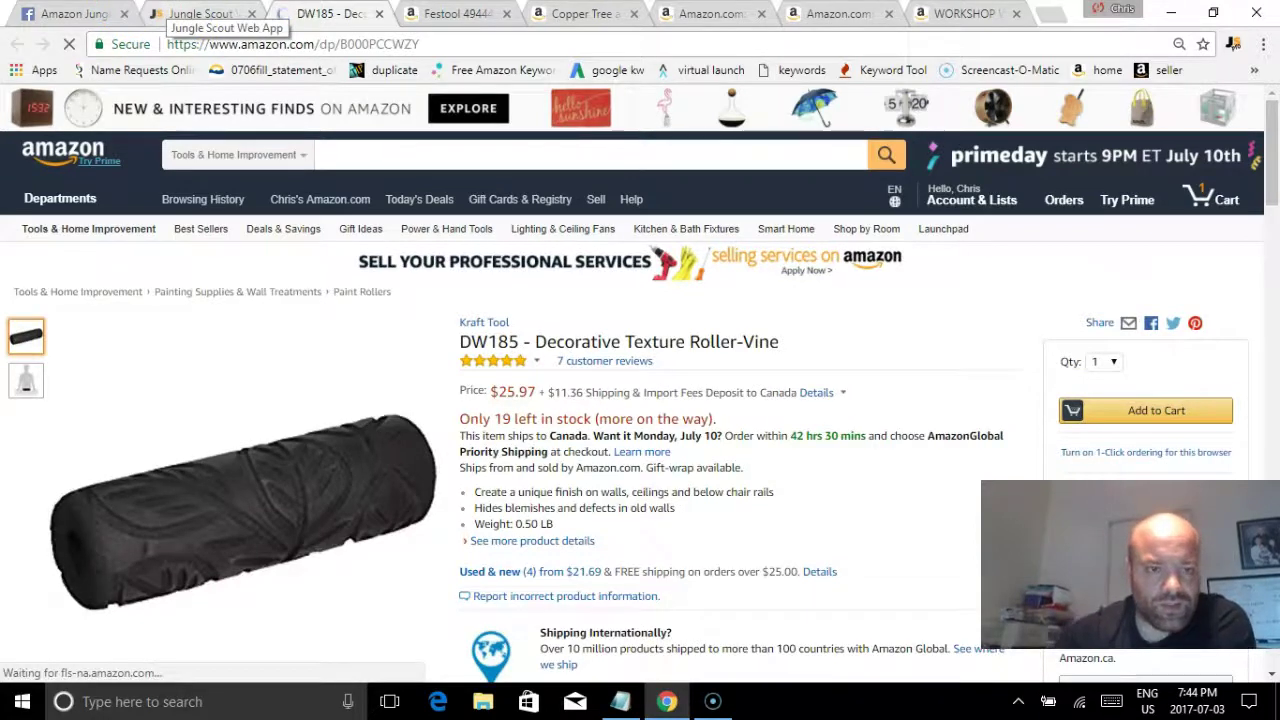
click(200, 14)
scroll(608, 428, down, 5)
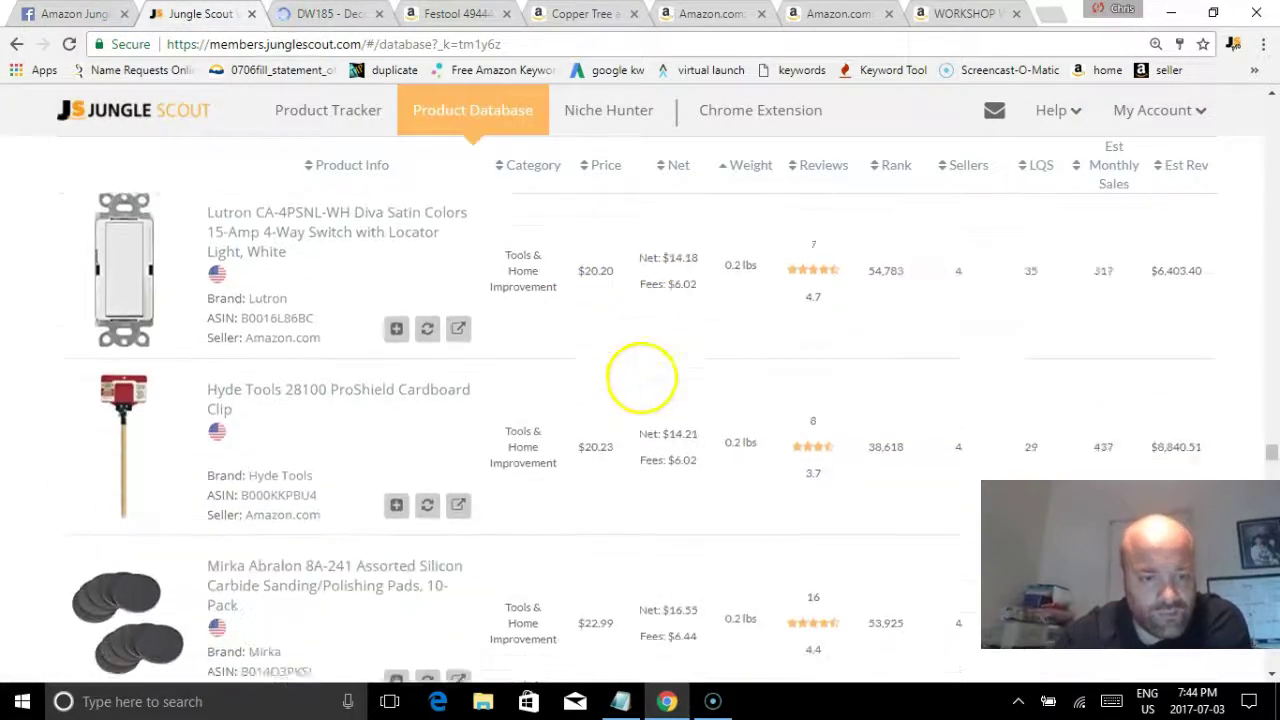
Step: Examine the results from the Lutron Diva 4-way switch to the PORTER-CABLE straight bits, comparing price, reviews, rank and sellers
scroll(650, 520, down, 1)
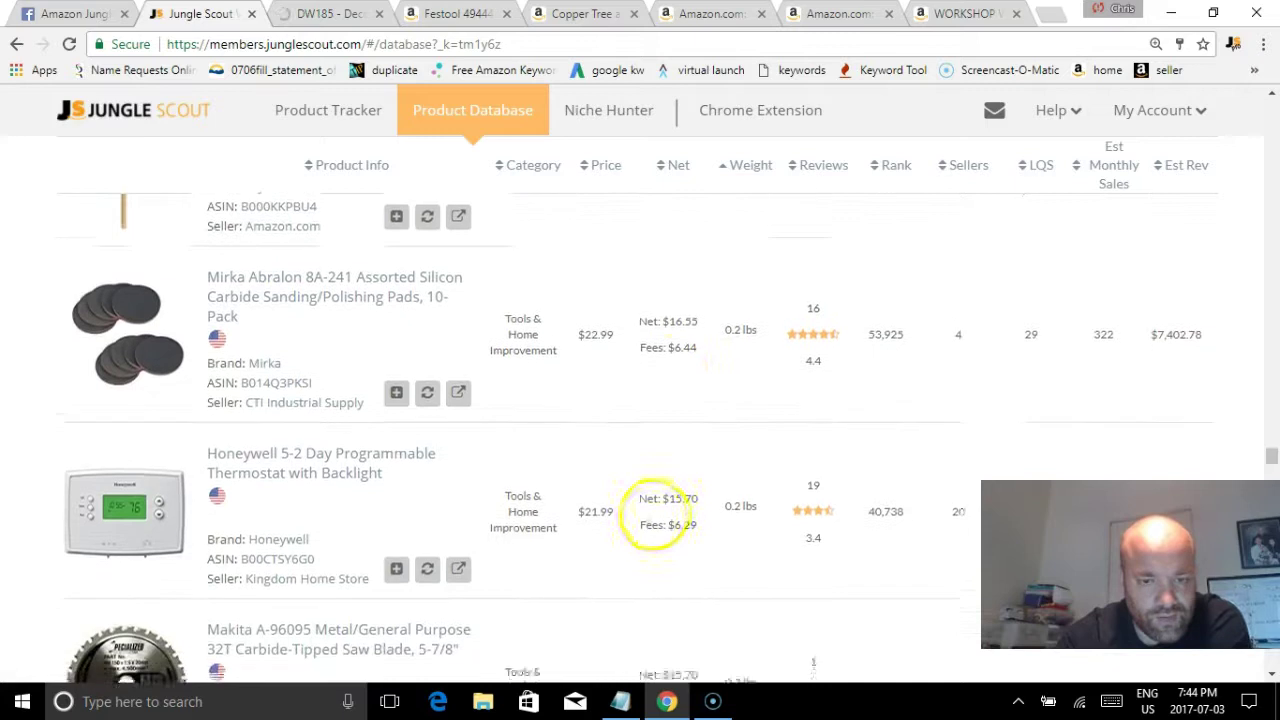
scroll(662, 490, down, 1)
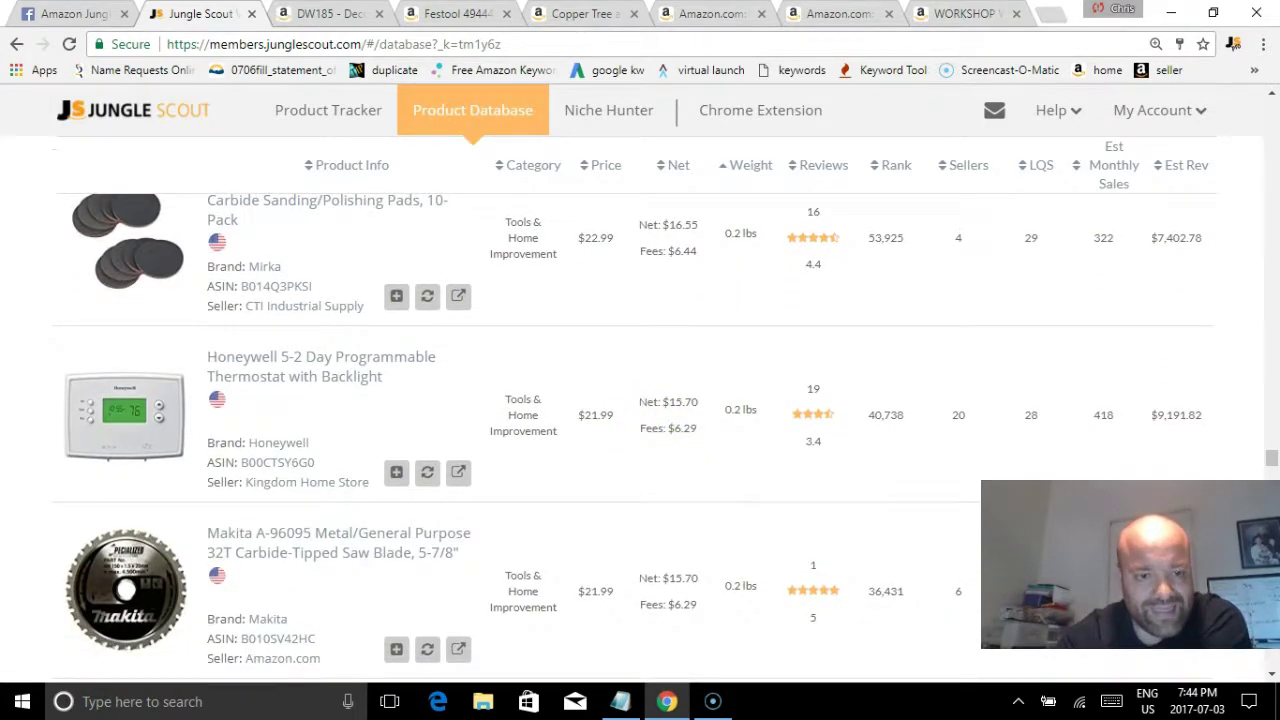
scroll(580, 486, down, 2)
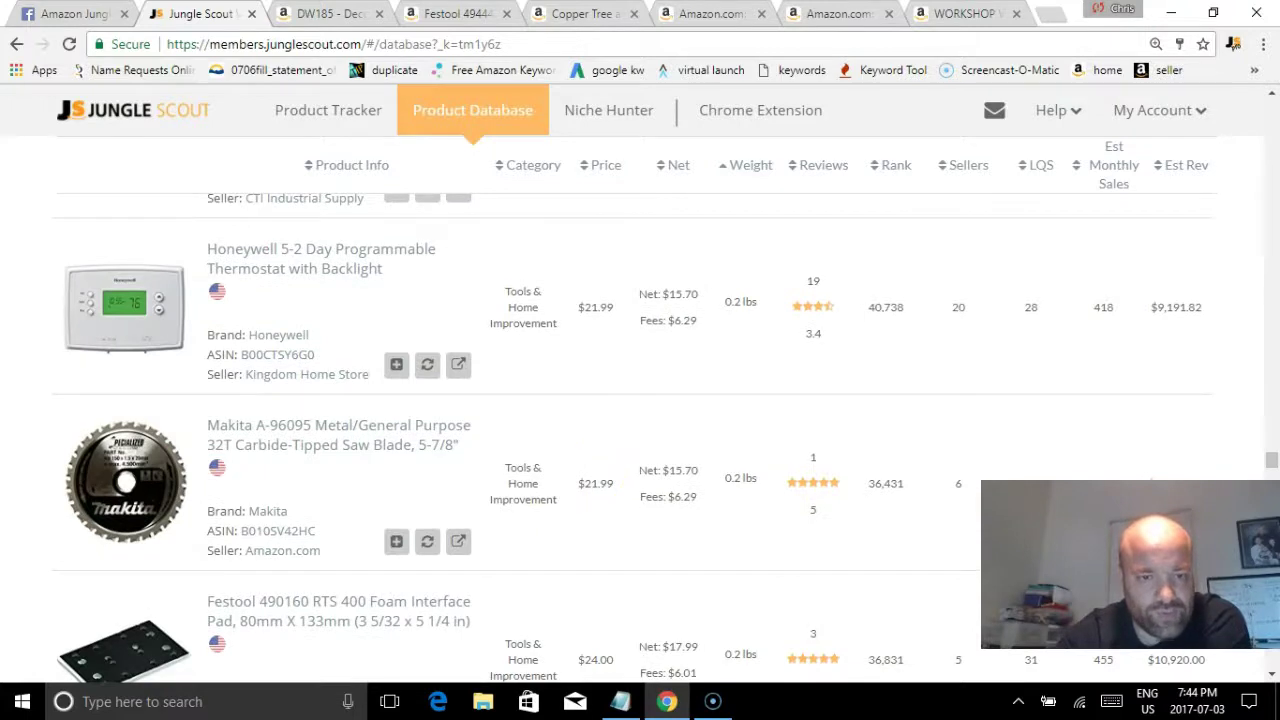
scroll(571, 563, down, 2)
scroll(622, 440, down, 5)
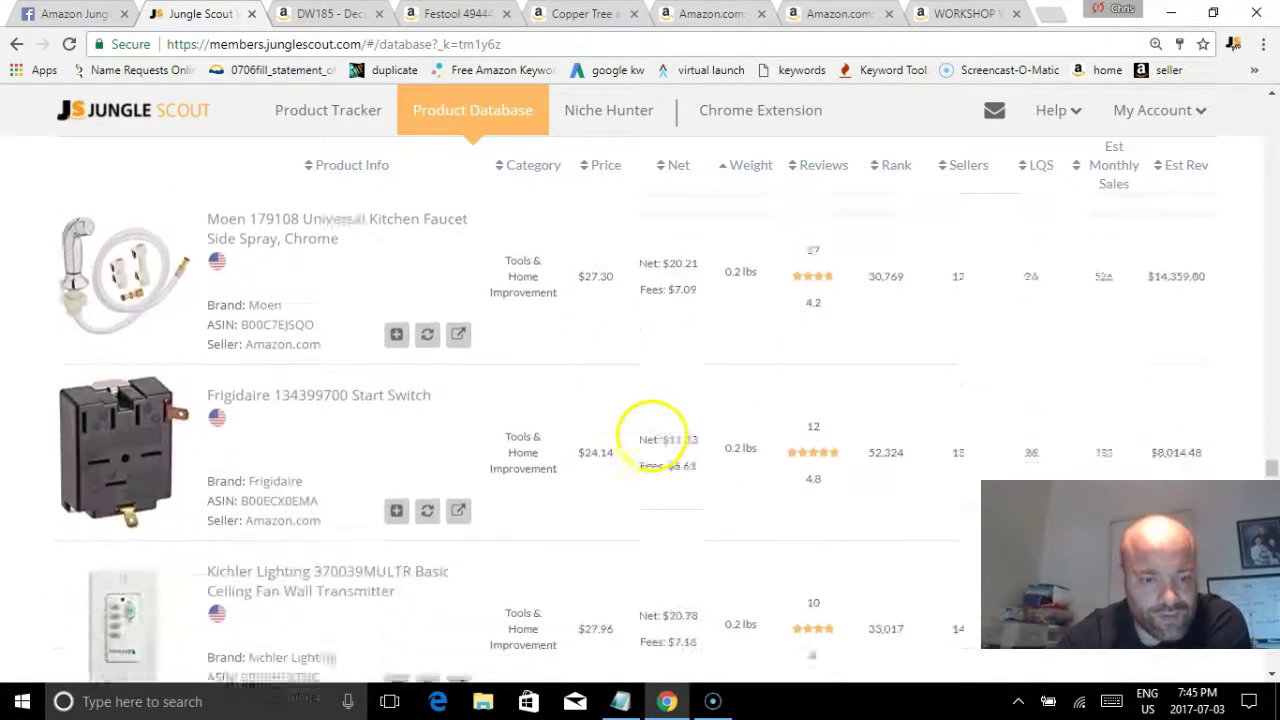
scroll(651, 437, down, 8)
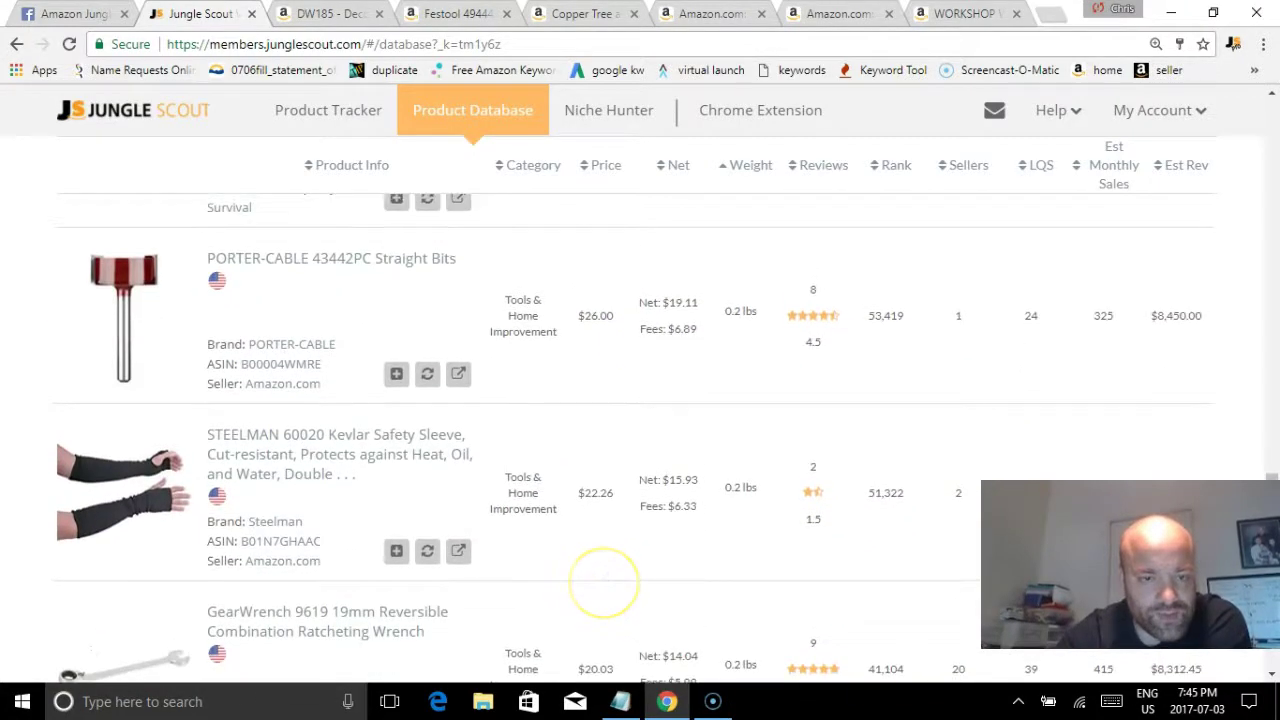
Step: Open the Amazon listing of the STEELMAN 60020 Kevlar Safety Sleeve, review its product details, then return to the product database
scroll(598, 505, down, 3)
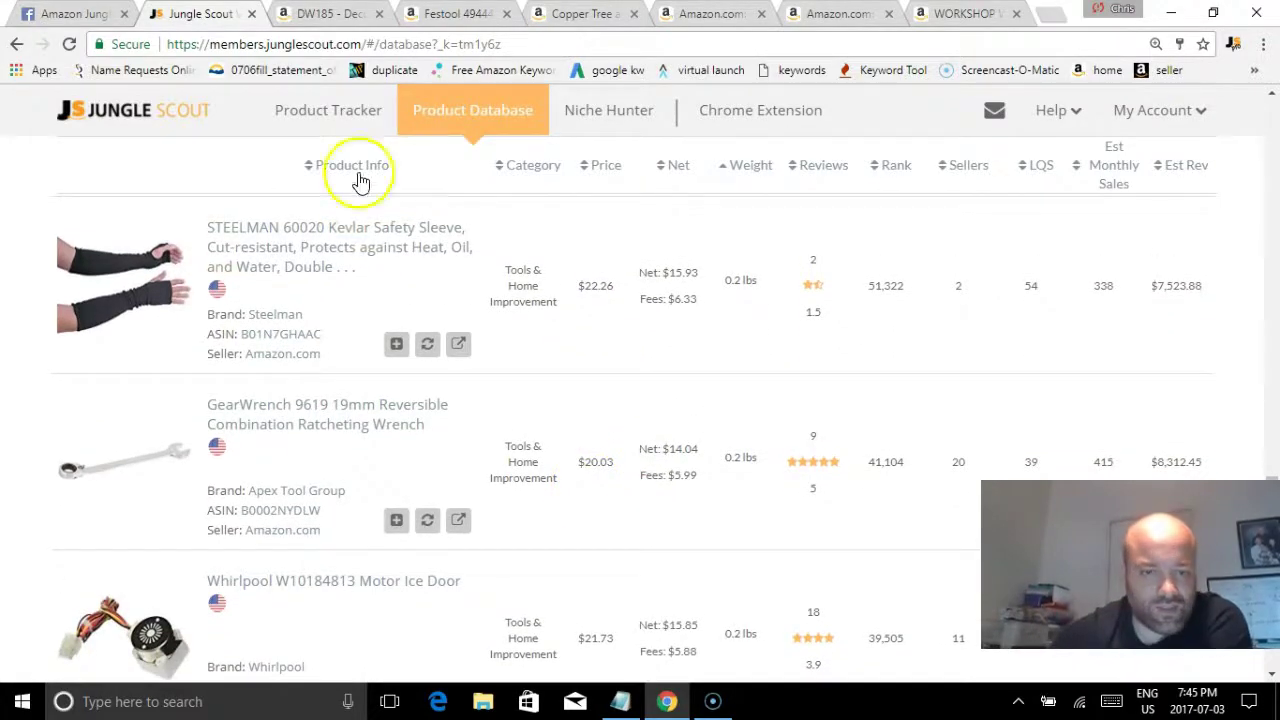
click(330, 242)
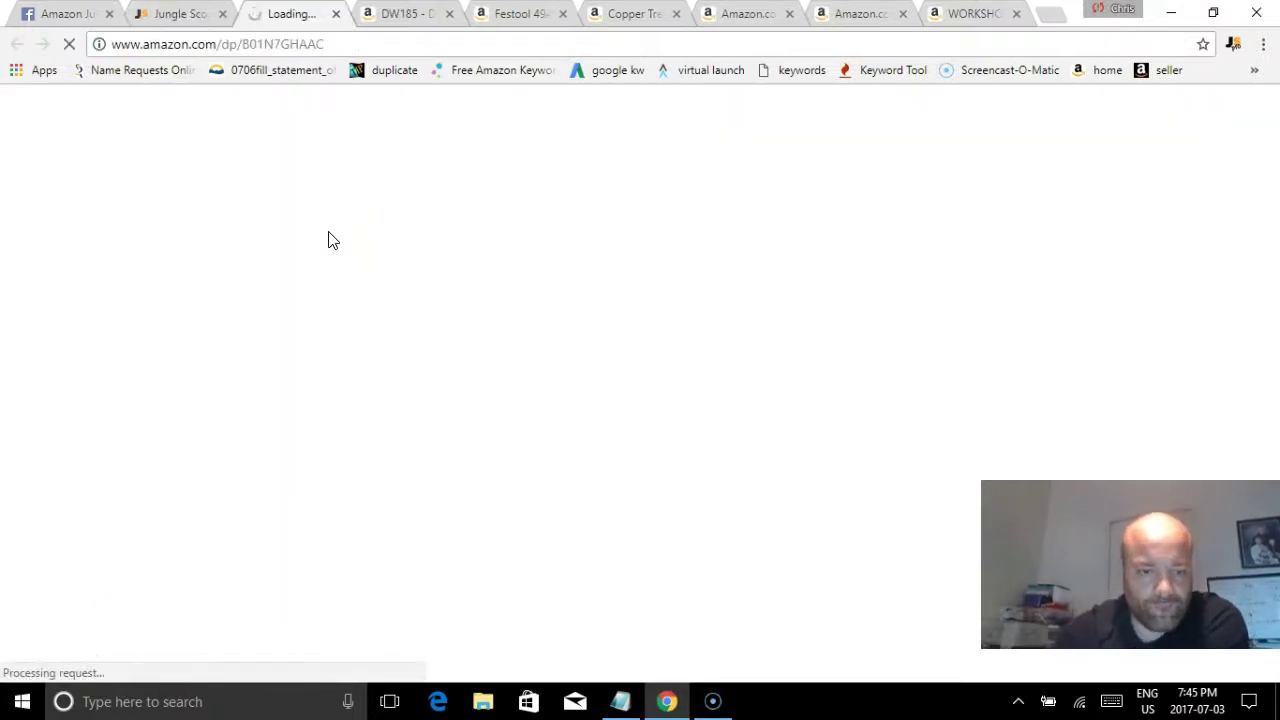
scroll(630, 520, down, 2)
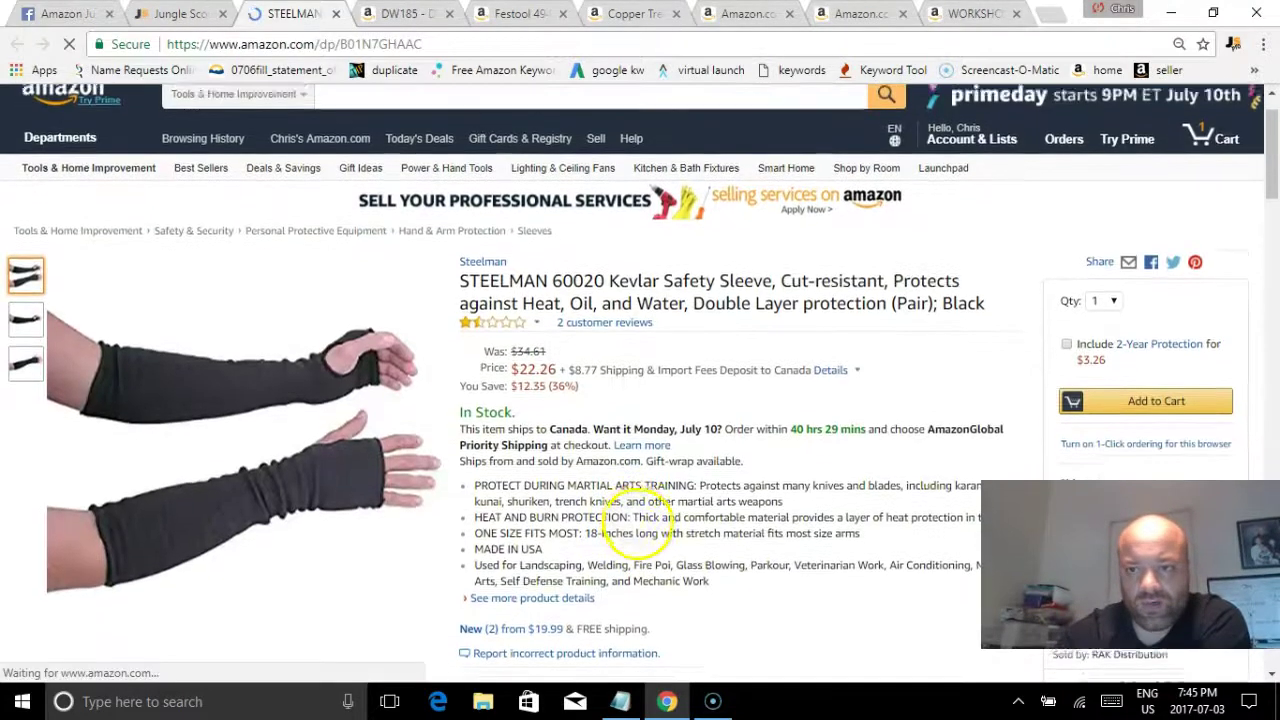
scroll(635, 515, down, 2)
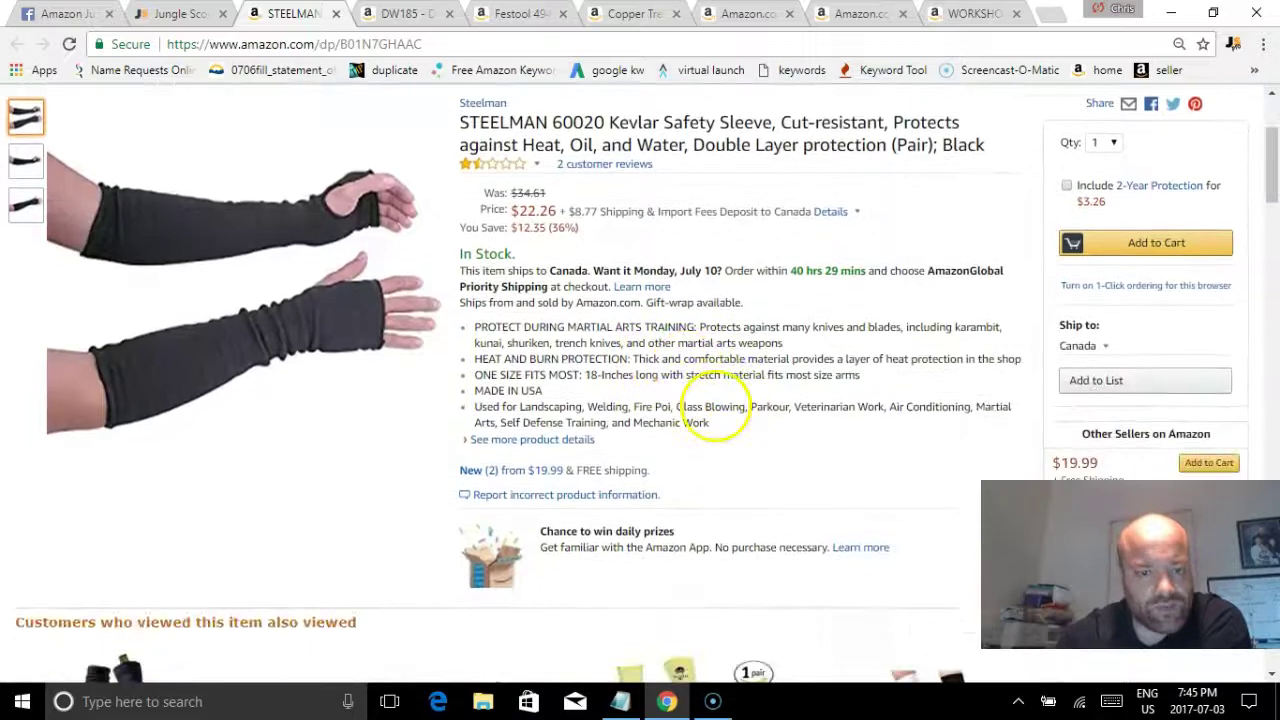
scroll(690, 470, down, 1)
click(152, 12)
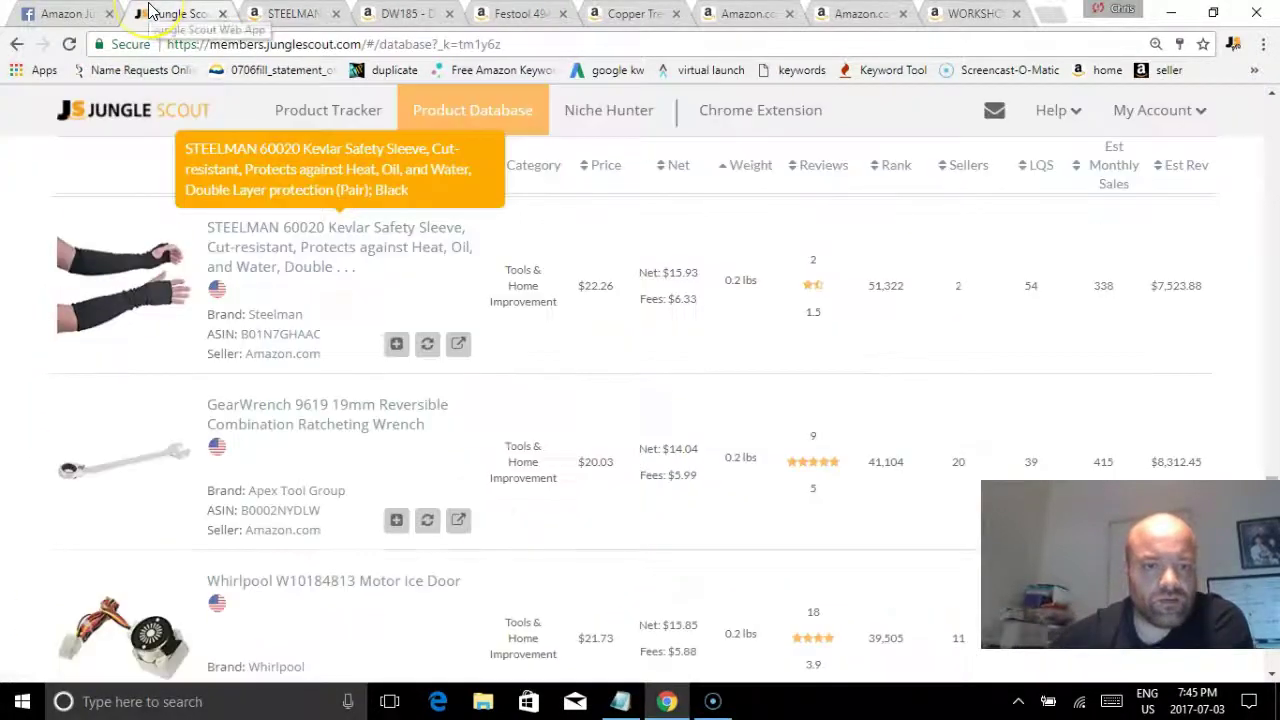
Step: Open the Amazon listing of The Hillman Group 852393 7" brass door knocker as a candidate, then return to the product database
scroll(623, 534, down, 1)
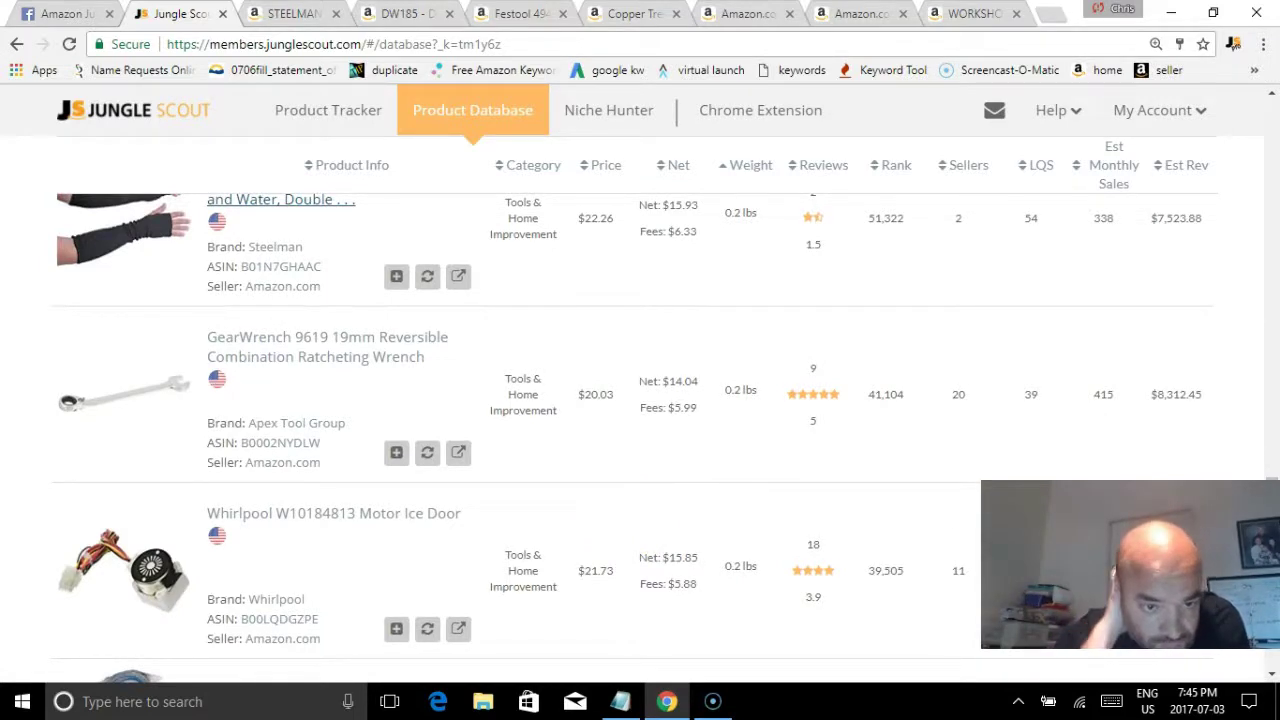
scroll(686, 429, down, 7)
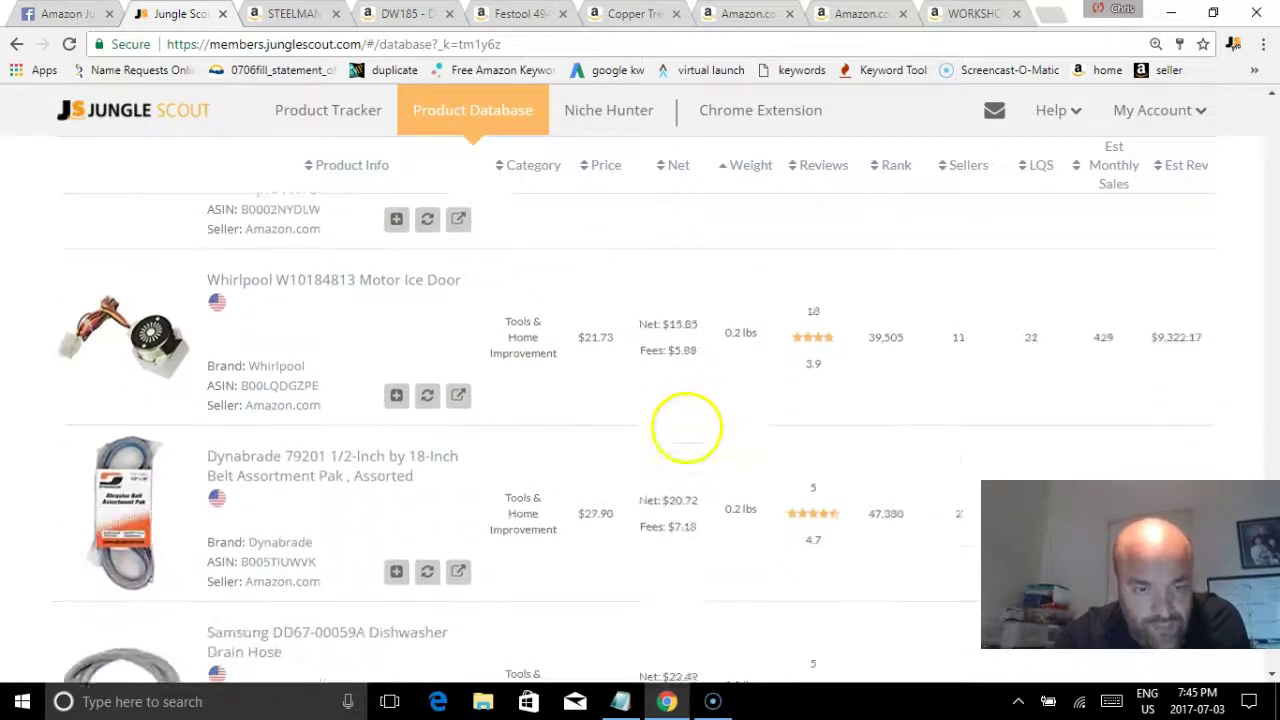
scroll(676, 484, up, 2)
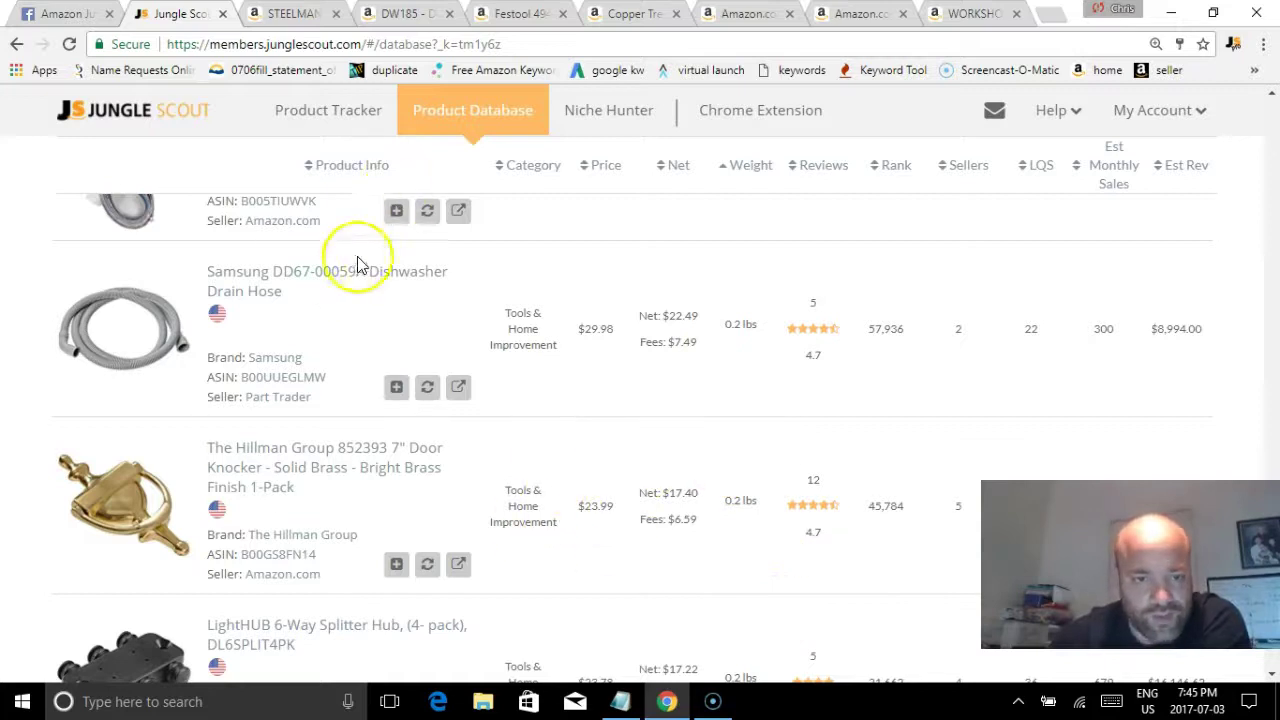
scroll(694, 420, down, 3)
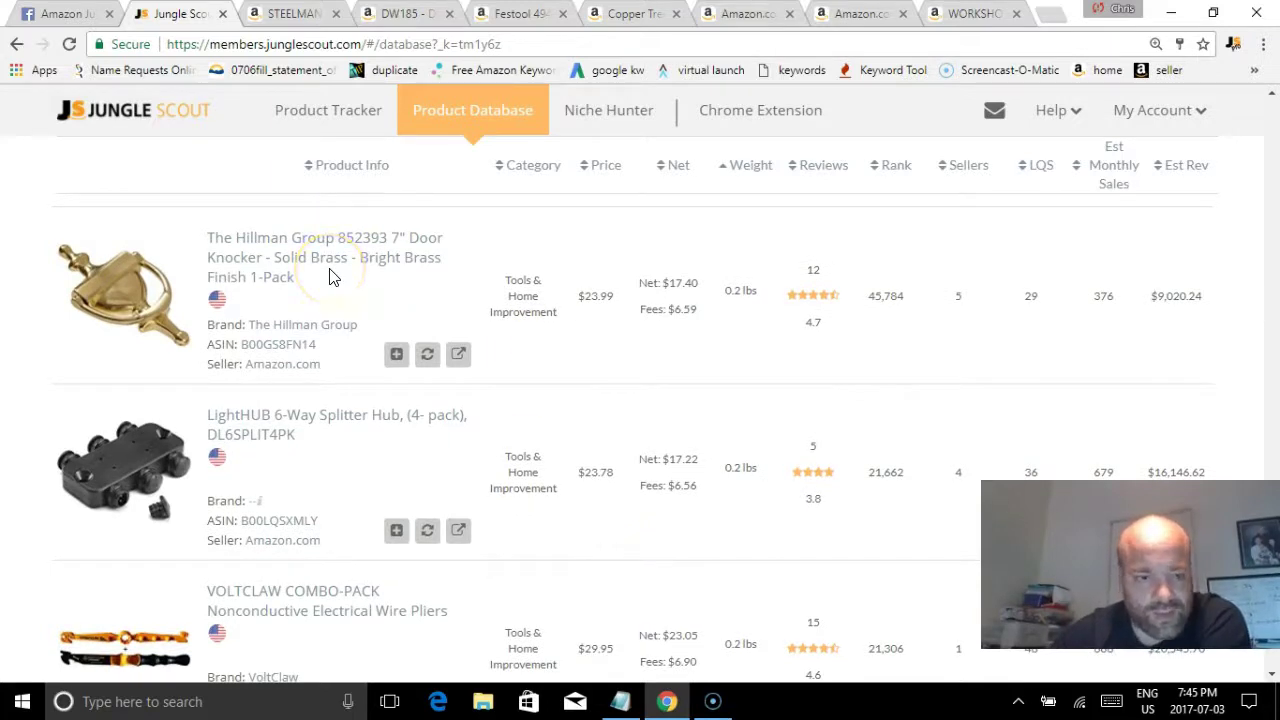
click(266, 243)
click(160, 24)
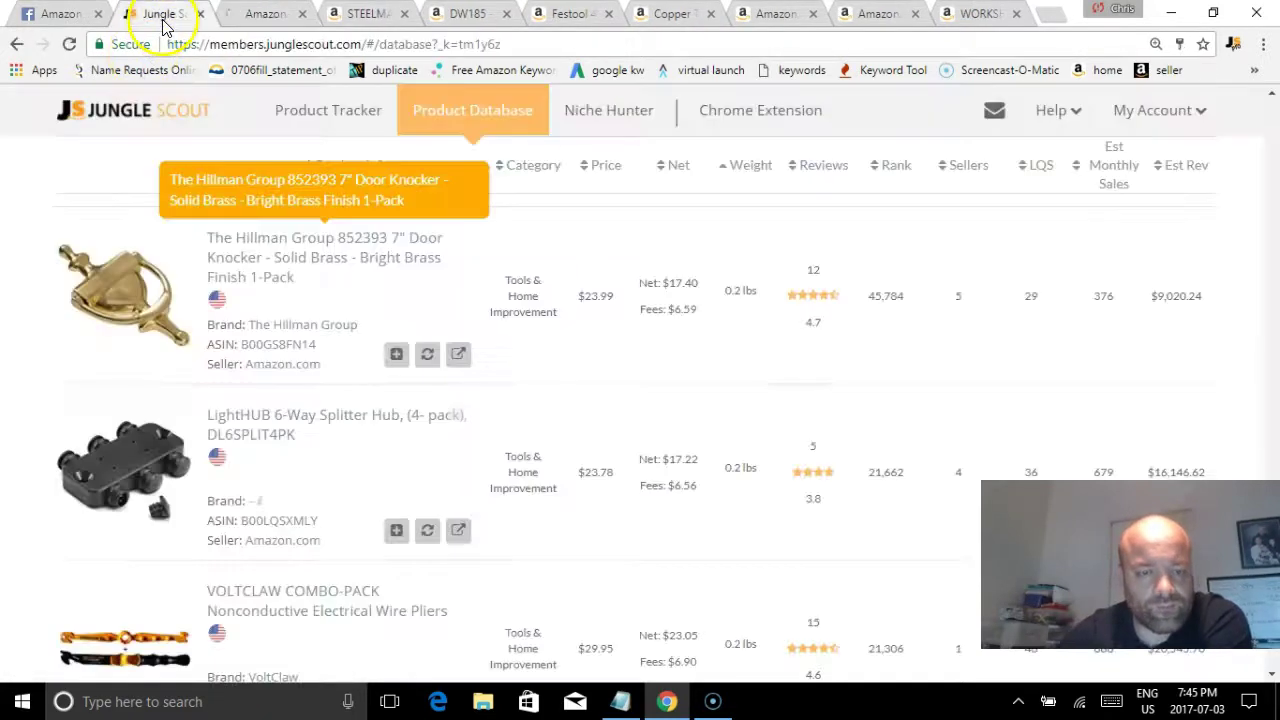
Step: Examine the results from the LightHUB splitter hub to the LanYue-E11 LED bulbs, comparing price, reviews, rank and sellers
scroll(640, 417, down, 2)
scroll(651, 540, down, 4)
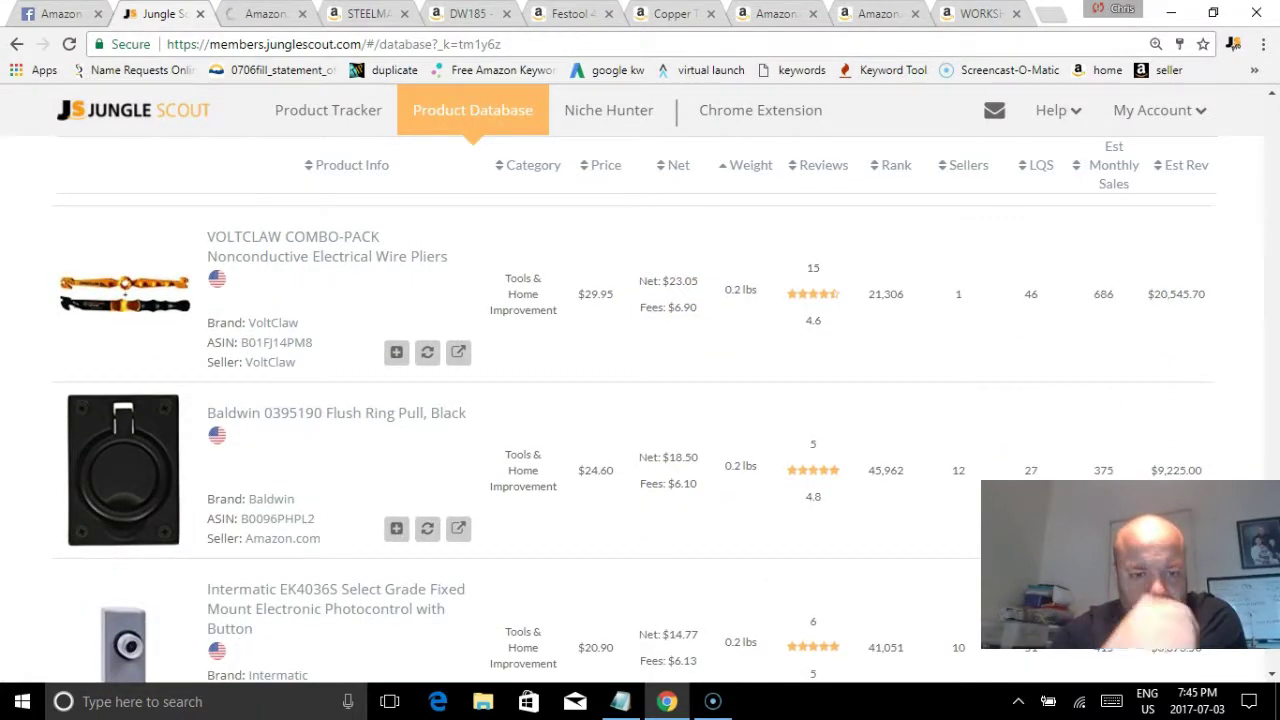
scroll(600, 437, down, 3)
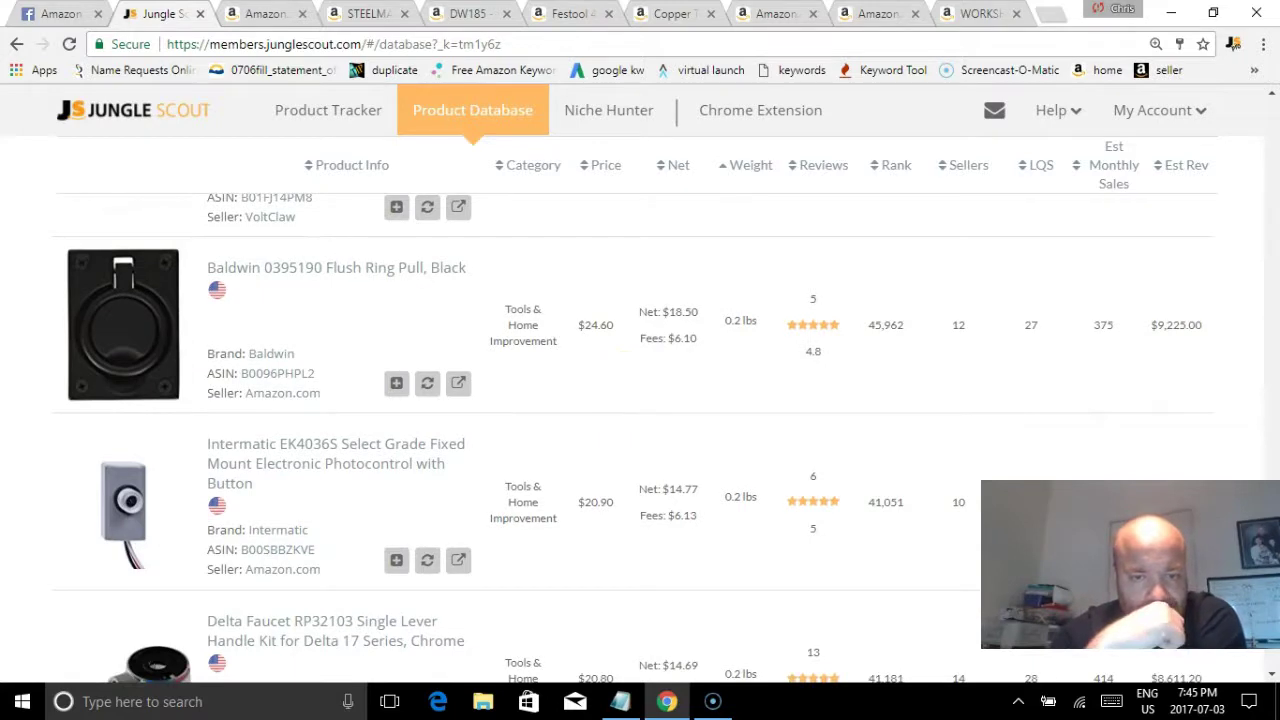
scroll(509, 516, down, 1)
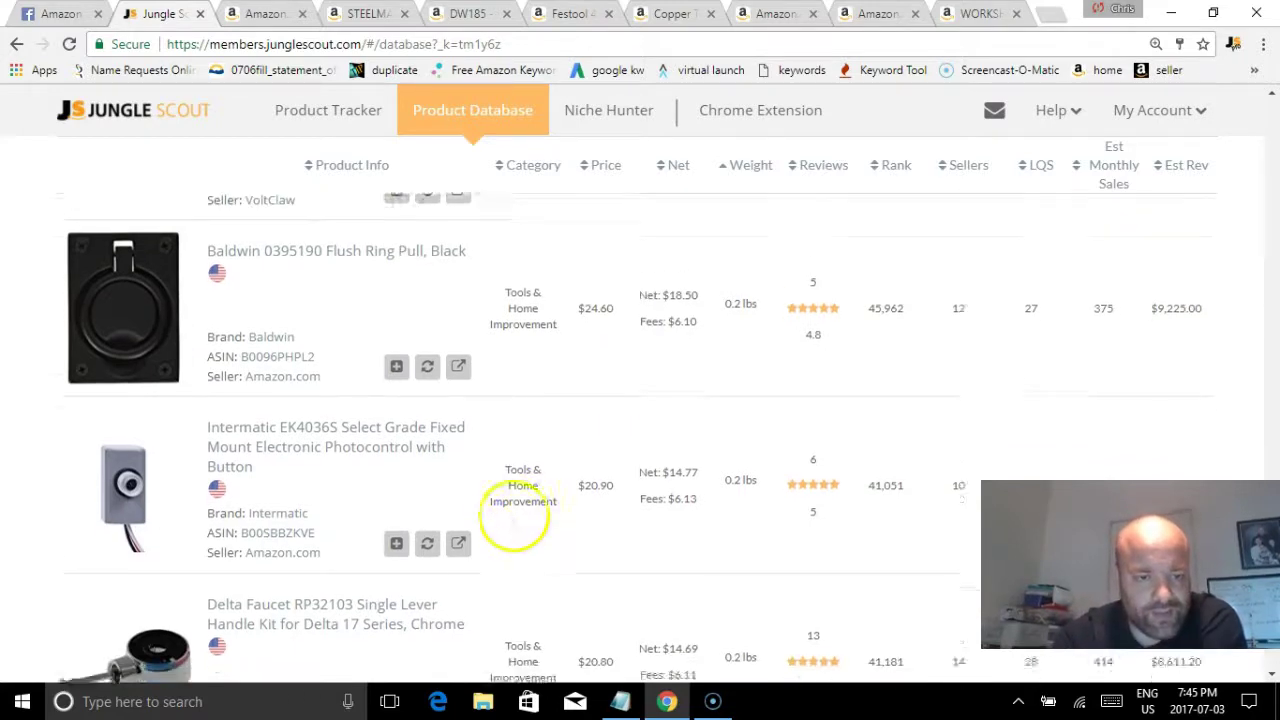
scroll(521, 470, down, 1)
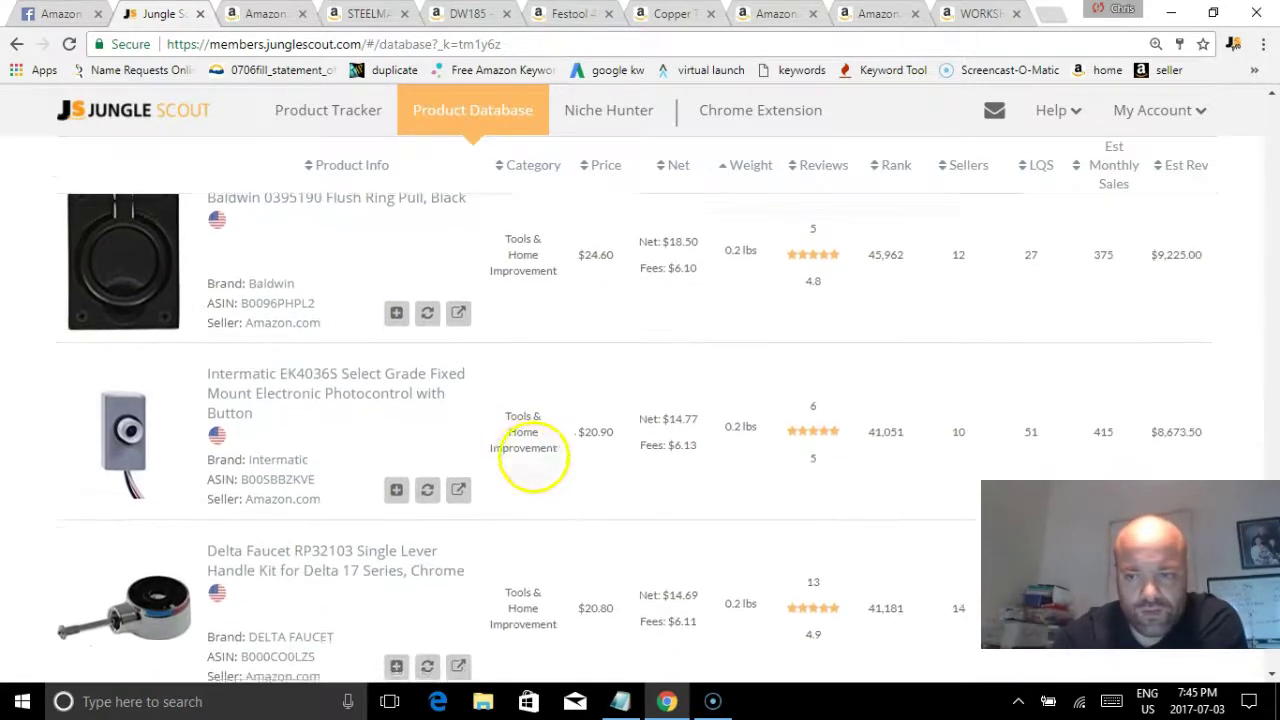
scroll(557, 434, down, 3)
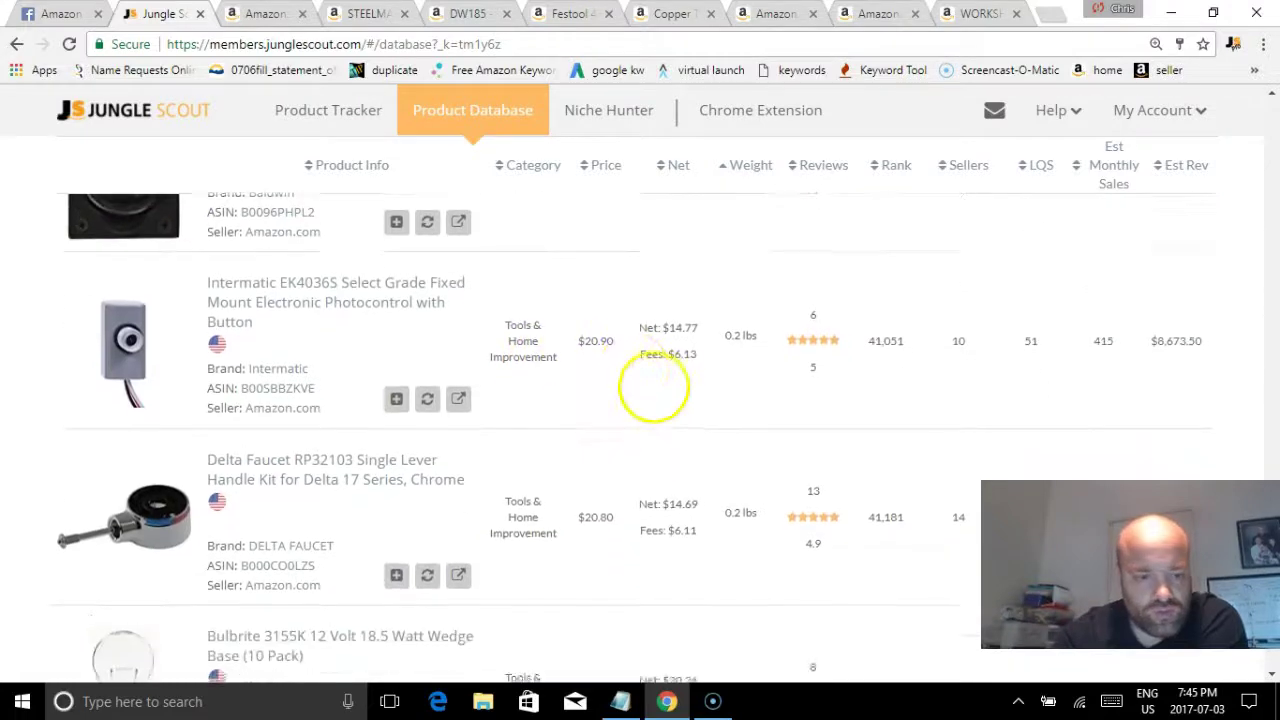
scroll(618, 479, down, 8)
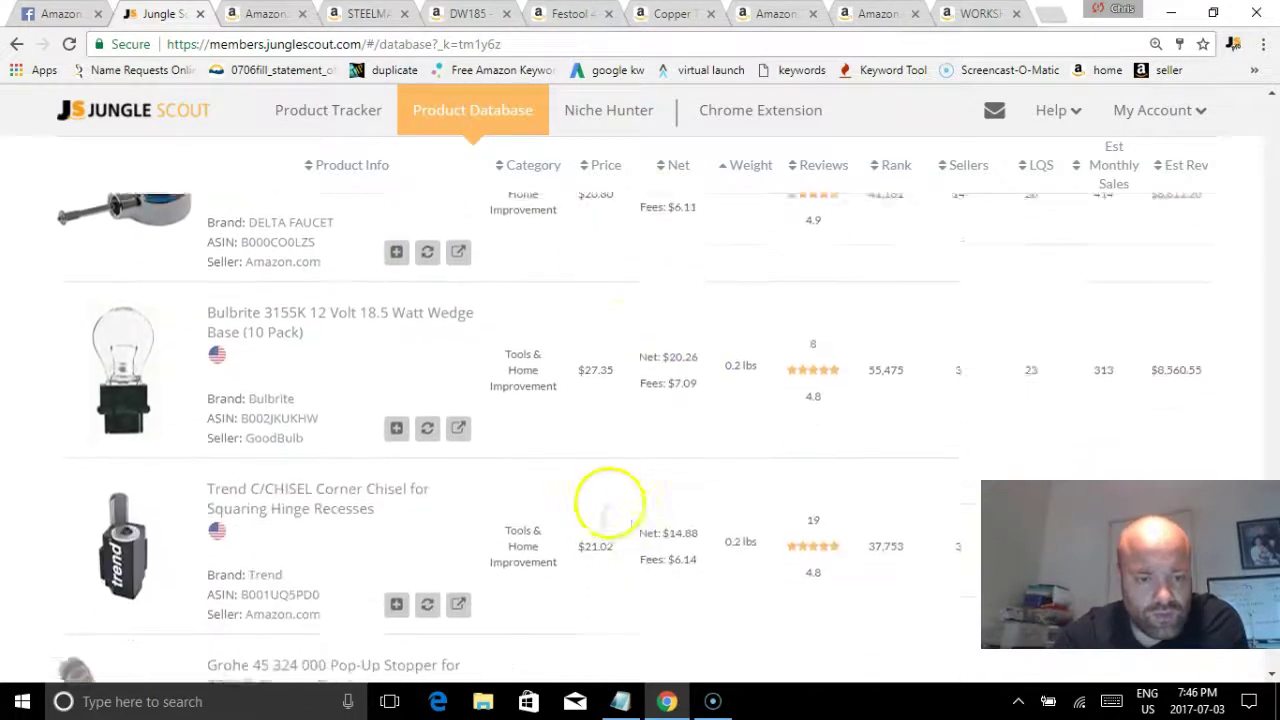
scroll(620, 440, down, 6)
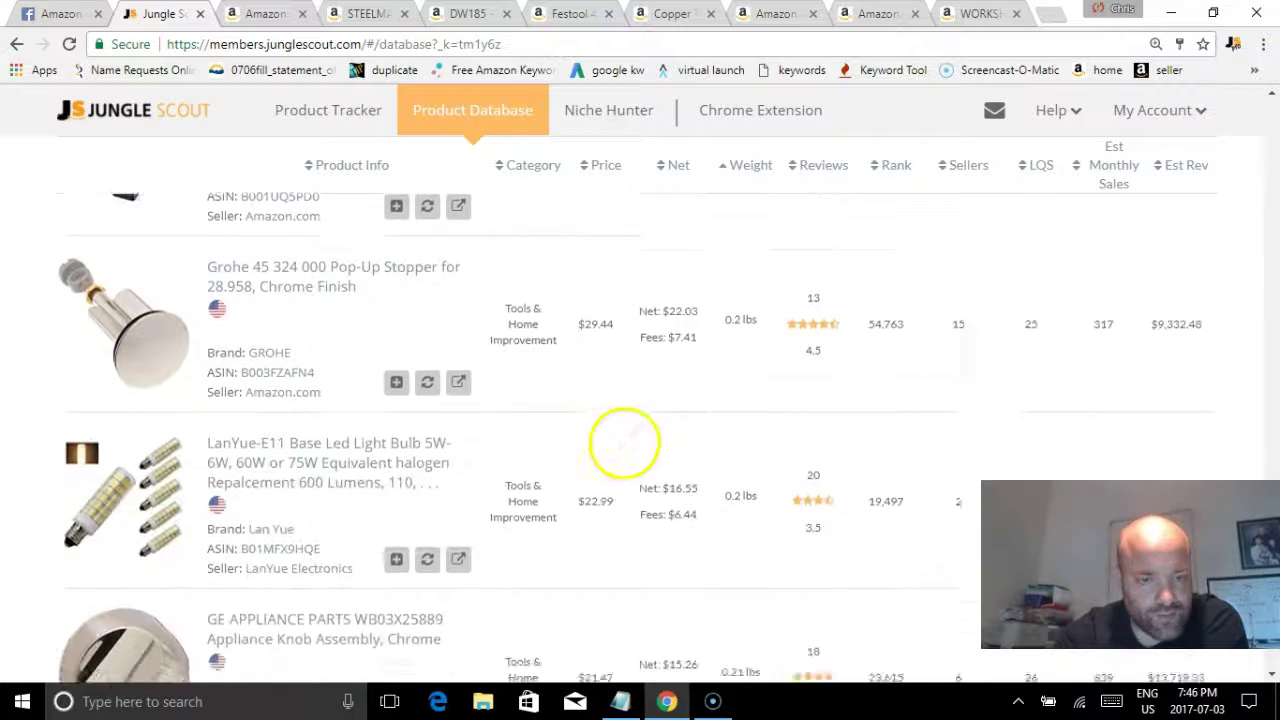
scroll(590, 500, up, 5)
scroll(545, 570, down, 1)
scroll(555, 560, up, 1)
scroll(565, 540, down, 2)
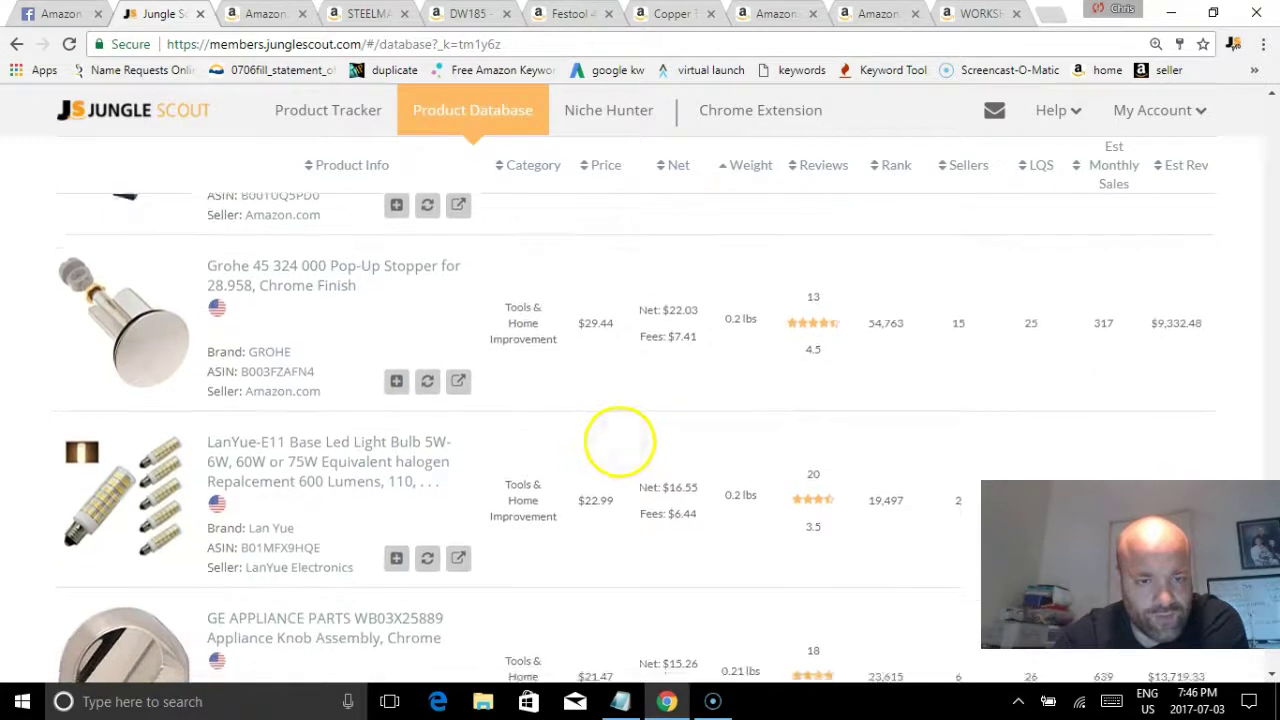
Step: Examine the results from the GE appliance knob to the UGREEN 50FT printer cable, comparing reviews, rank, sellers and estimated sales
scroll(650, 380, down, 3)
scroll(580, 450, up, 3)
scroll(560, 530, down, 3)
scroll(645, 425, down, 1)
scroll(630, 470, down, 1)
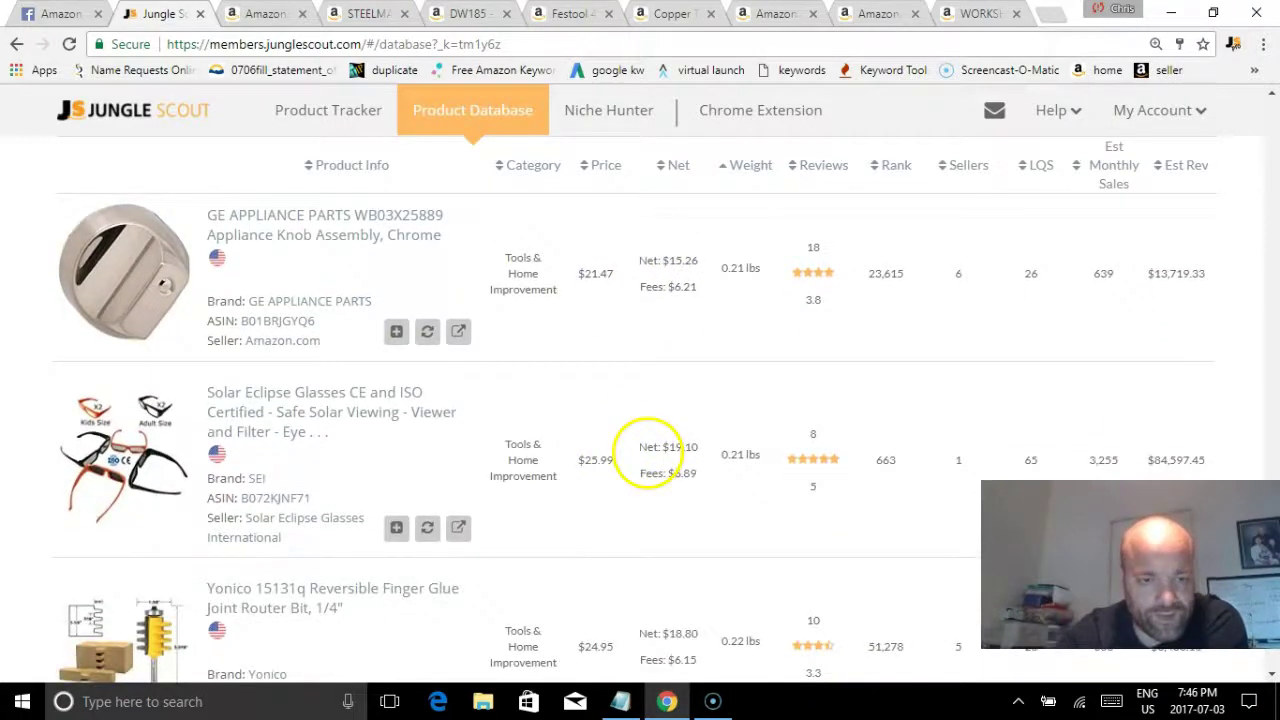
scroll(620, 470, down, 1)
scroll(640, 443, down, 8)
scroll(651, 531, up, 9)
scroll(650, 462, down, 2)
scroll(650, 465, down, 5)
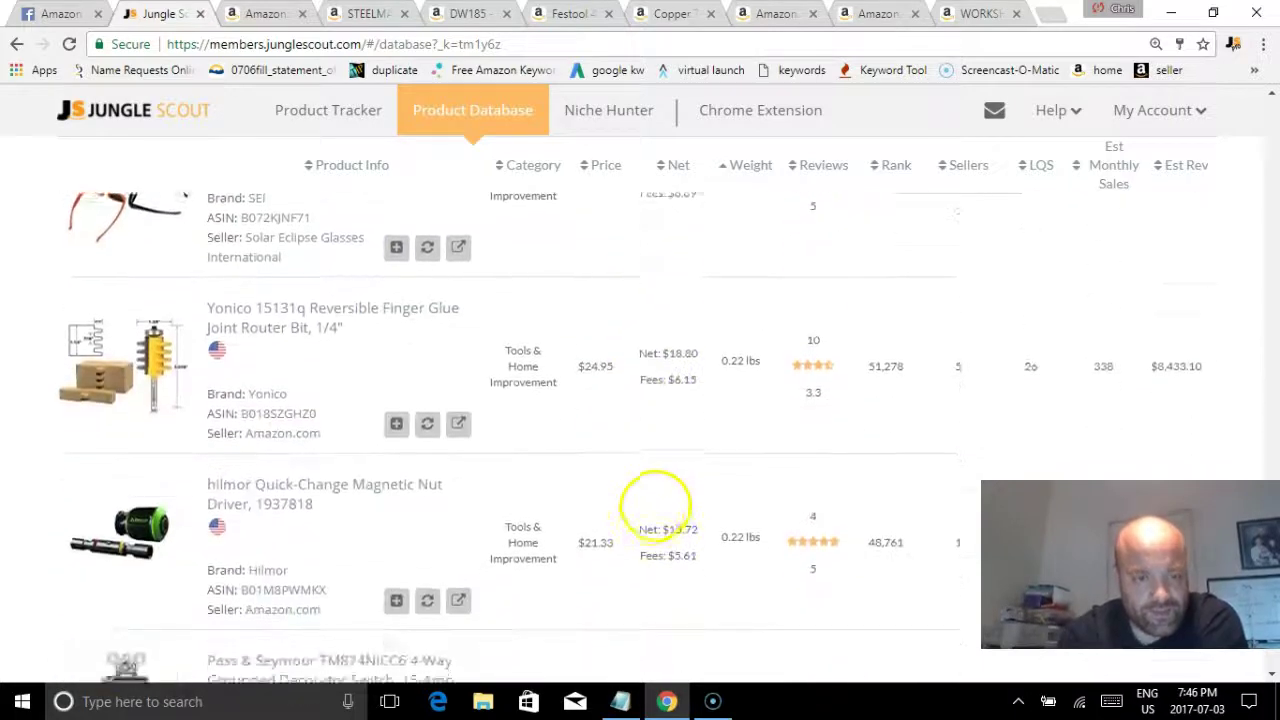
scroll(661, 447, down, 5)
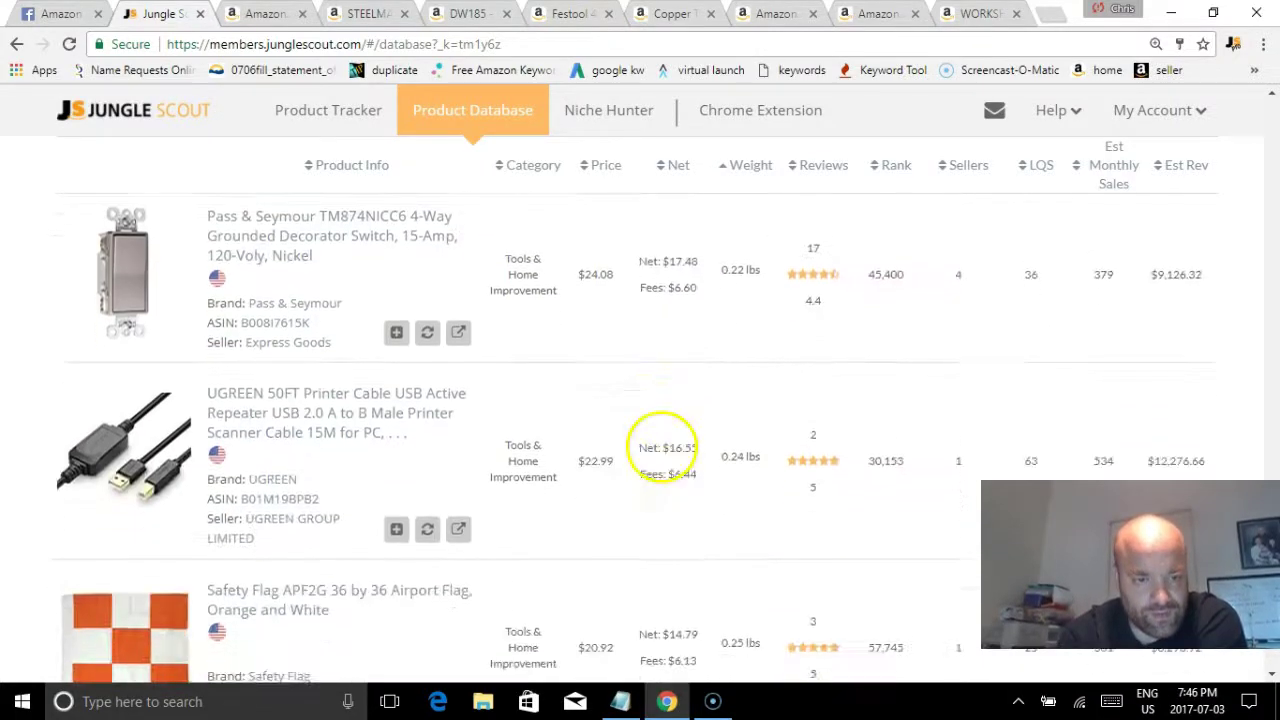
Step: Open the Amazon listing of the Rack-A-Tiers BB3412 Bumper Balls as a candidate, then return to the product database
scroll(655, 481, down, 1)
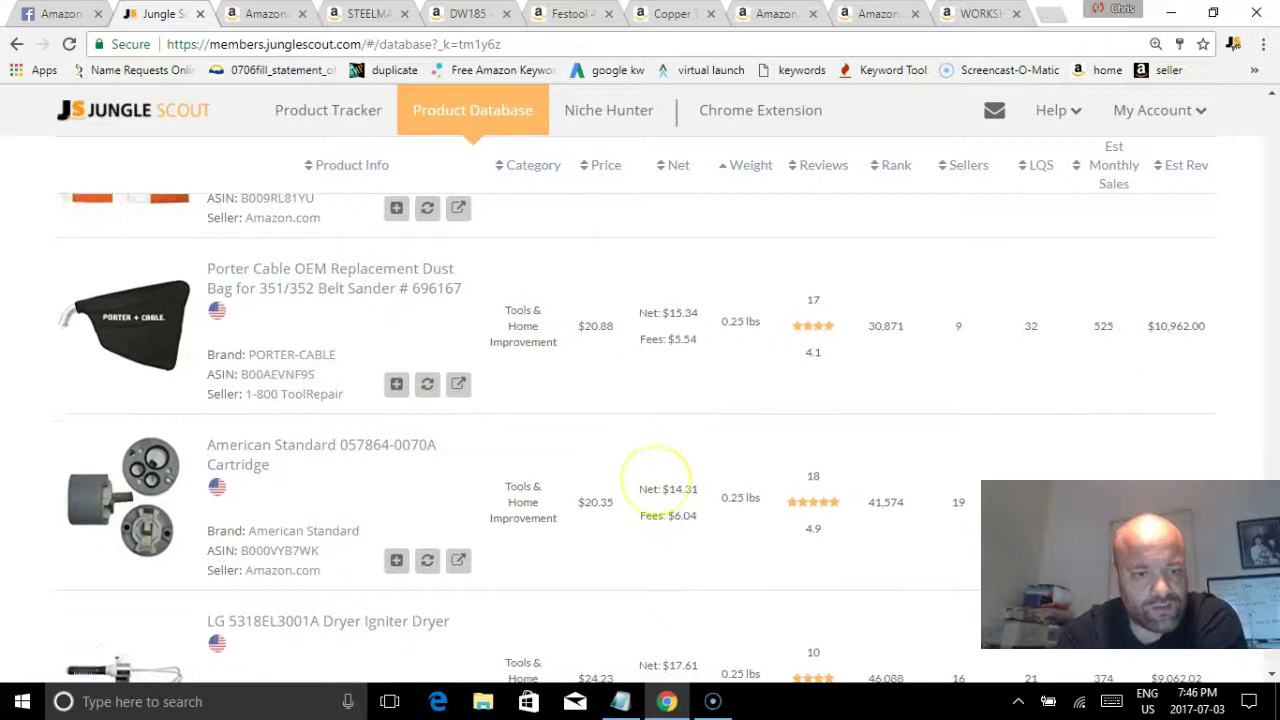
scroll(609, 586, down, 3)
scroll(625, 510, down, 4)
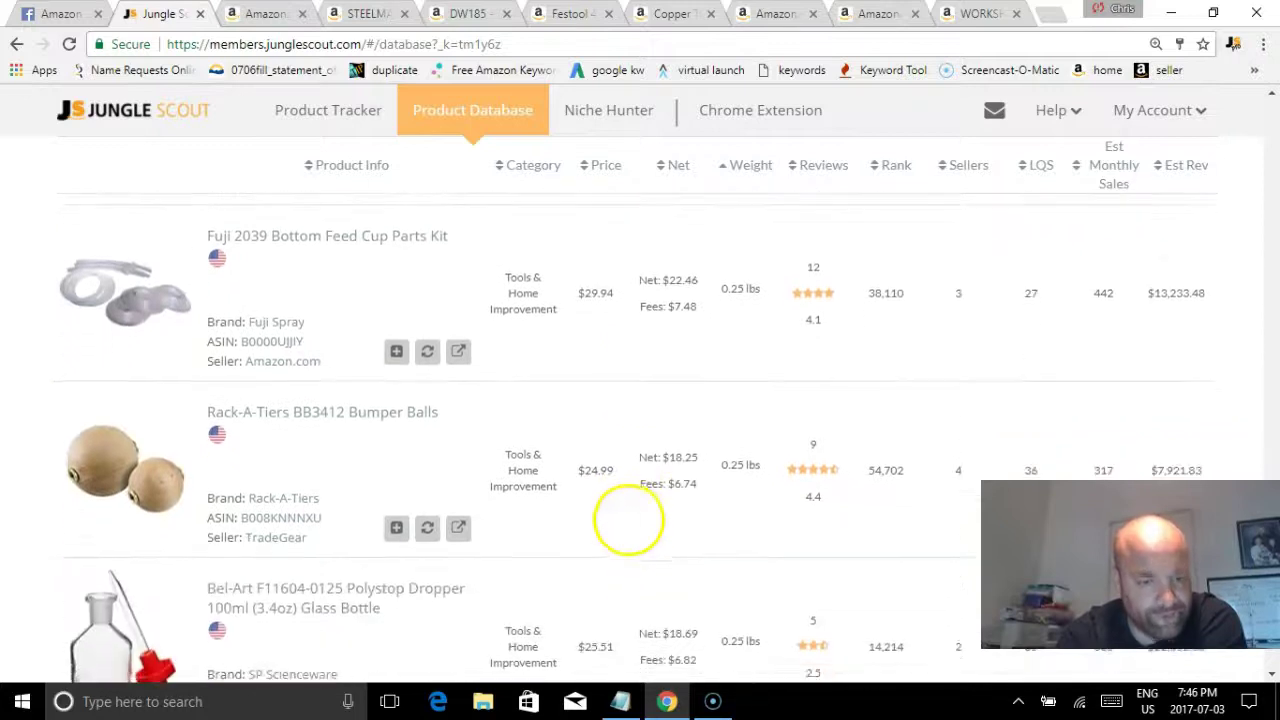
scroll(630, 505, down, 1)
scroll(637, 493, down, 1)
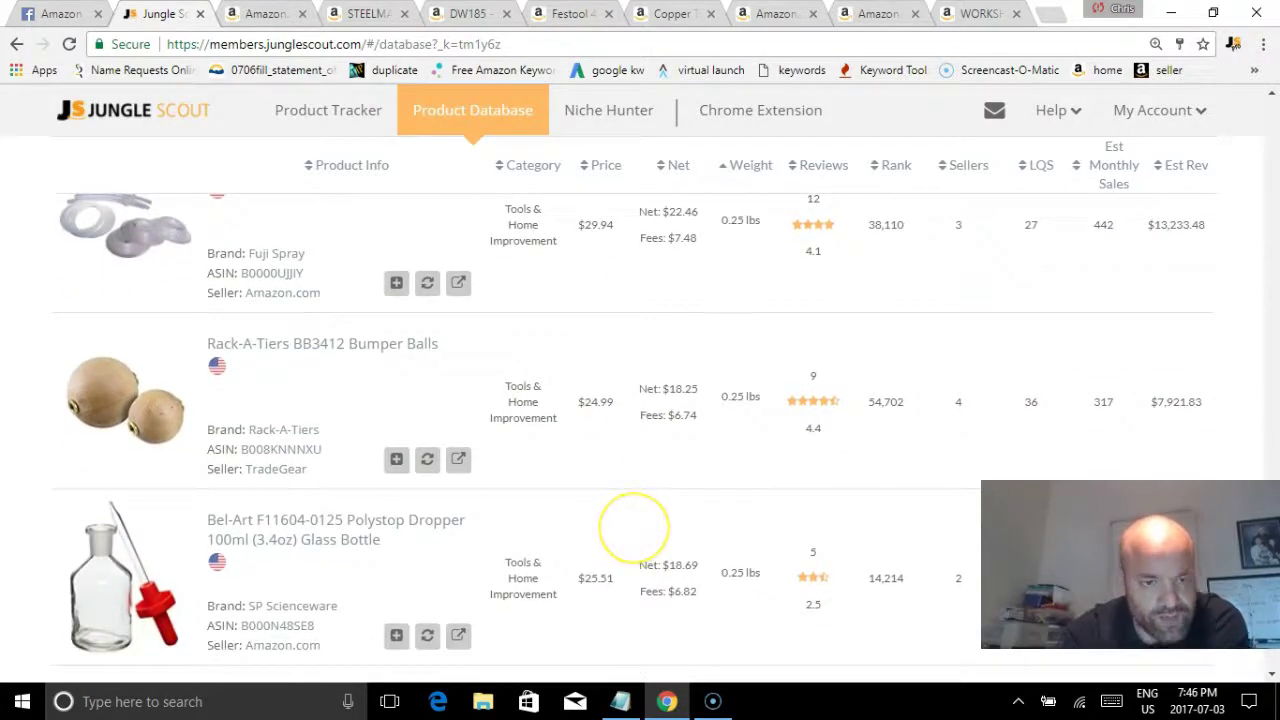
click(367, 347)
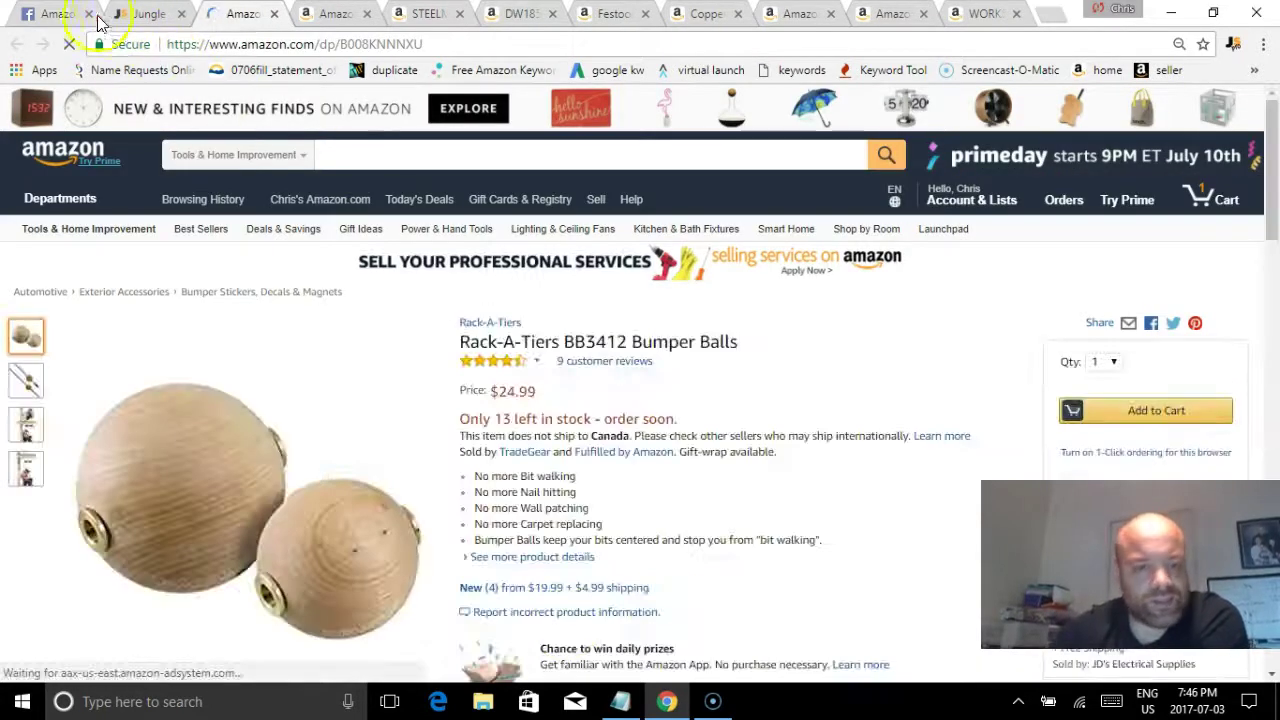
click(153, 12)
Step: Examine the results from the Intermatic spring wound timer to the Homestarry solar eclipse glasses, comparing price, reviews, rank and sellers
scroll(643, 457, down, 4)
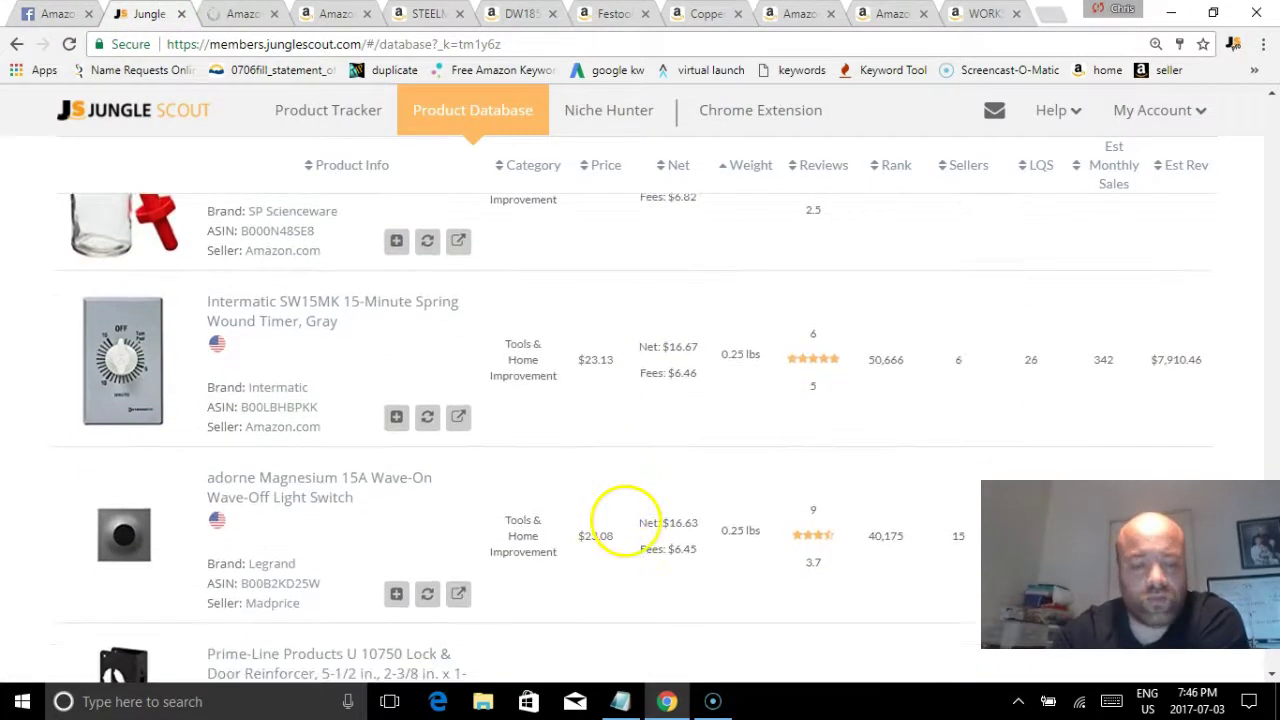
scroll(625, 522, down, 4)
scroll(648, 450, down, 3)
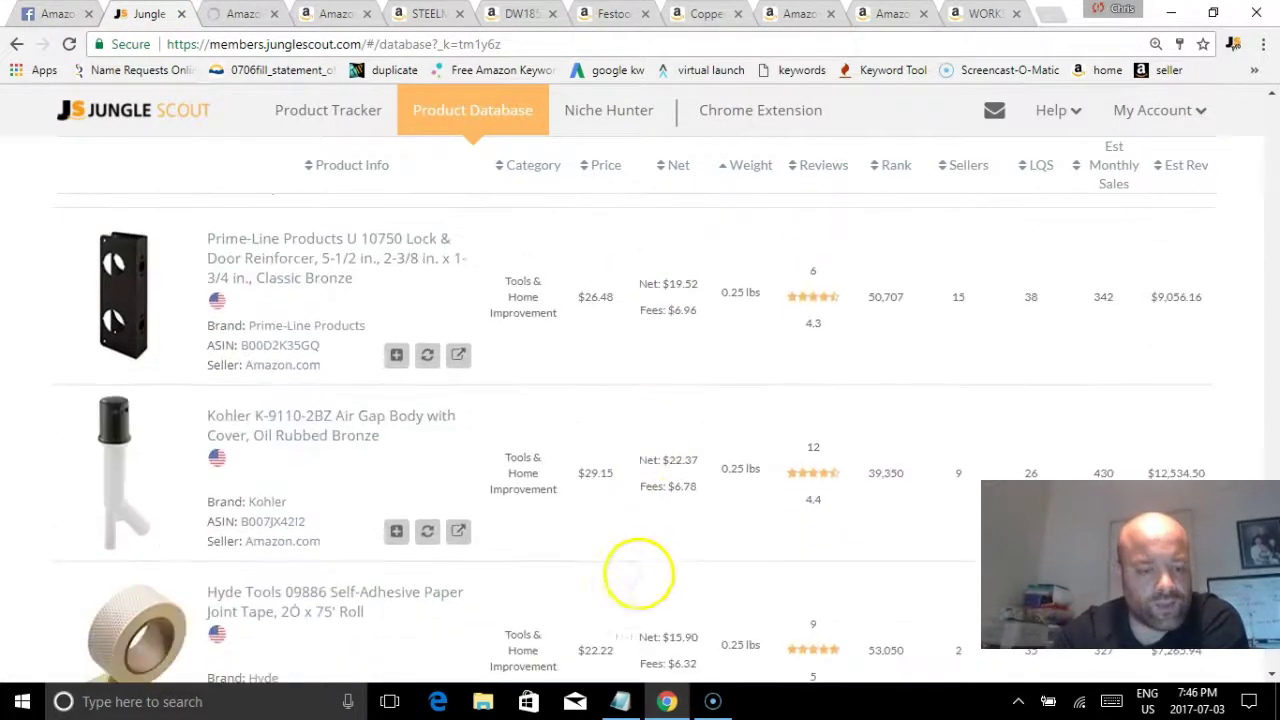
scroll(649, 555, up, 1)
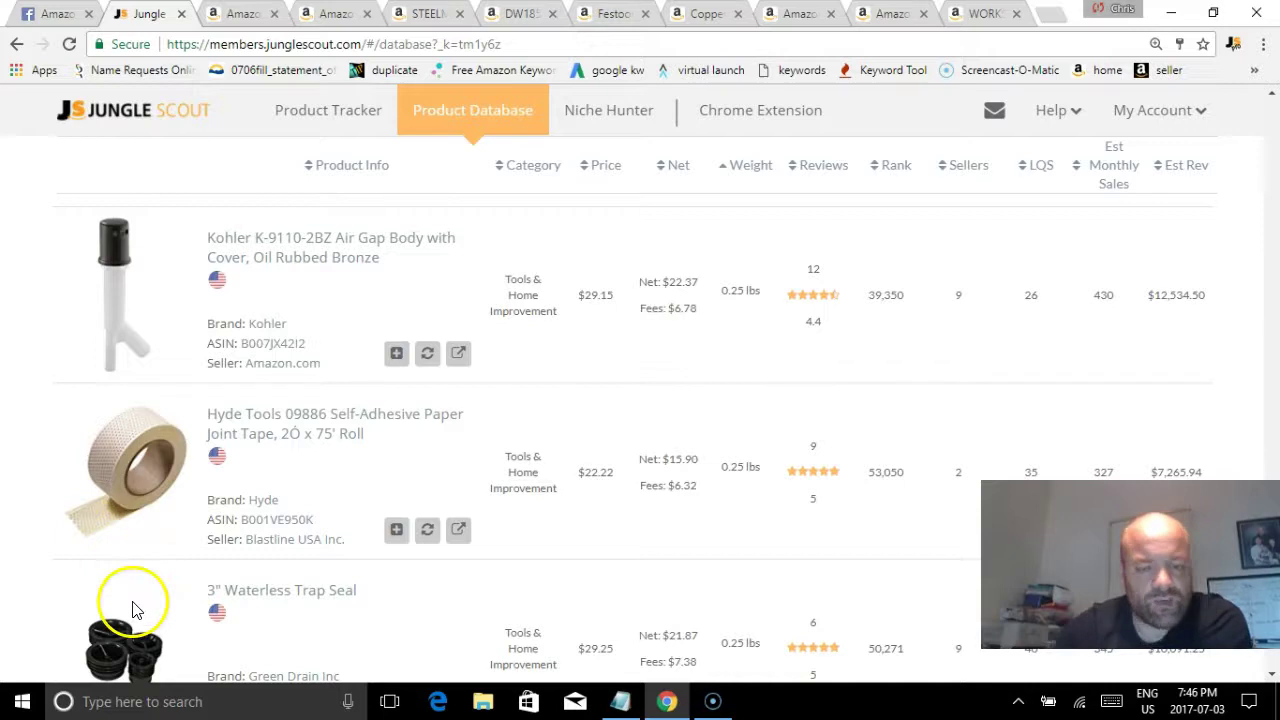
scroll(651, 514, down, 4)
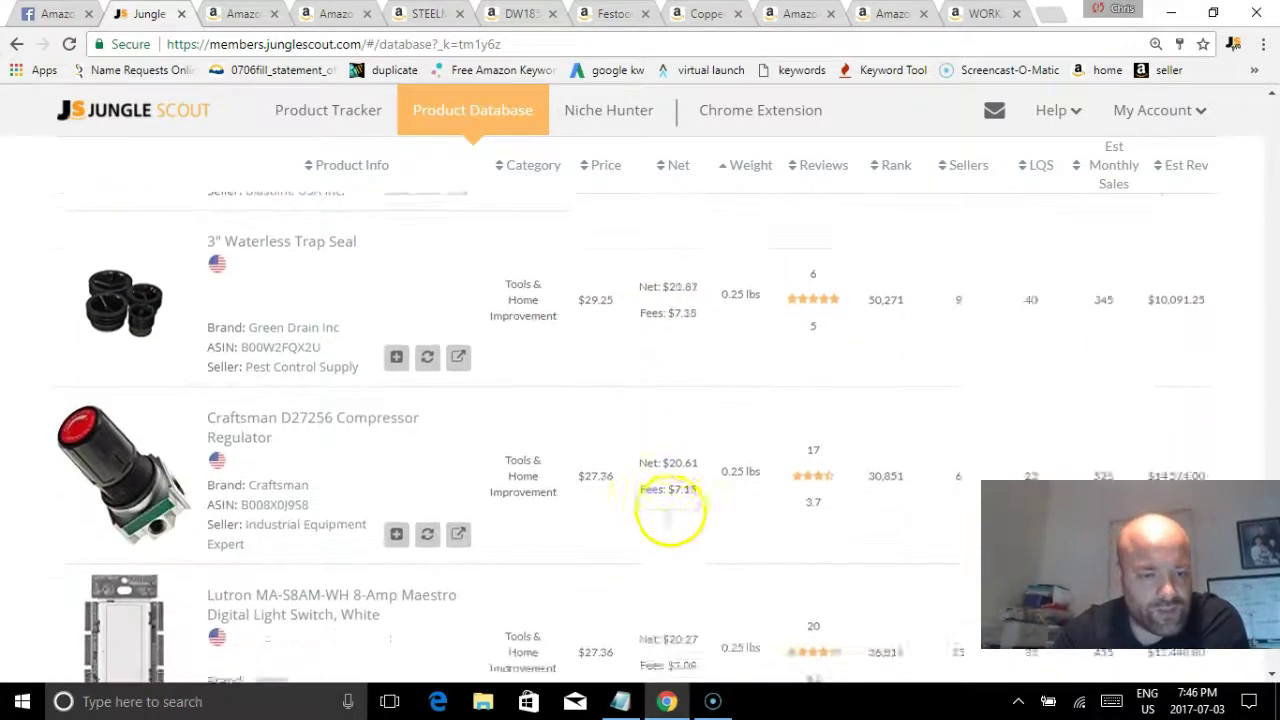
scroll(670, 510, down, 5)
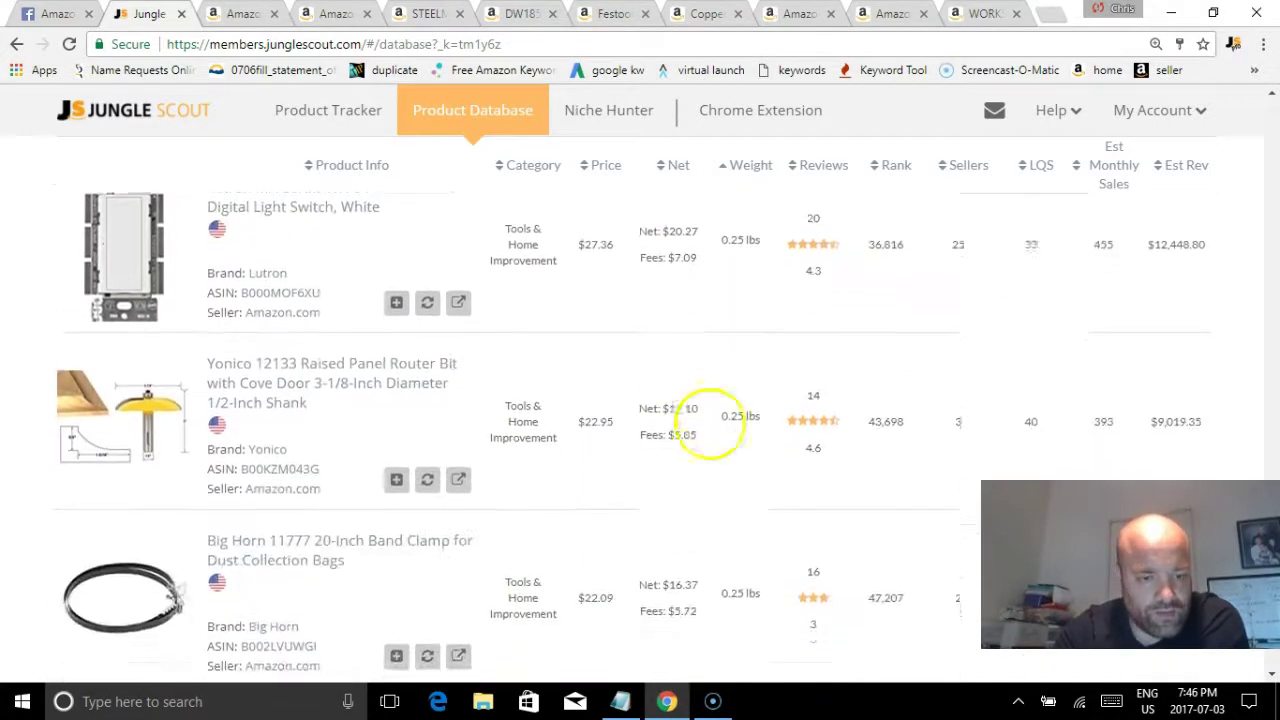
scroll(712, 420, down, 6)
scroll(648, 470, down, 5)
scroll(645, 467, down, 4)
scroll(651, 460, down, 3)
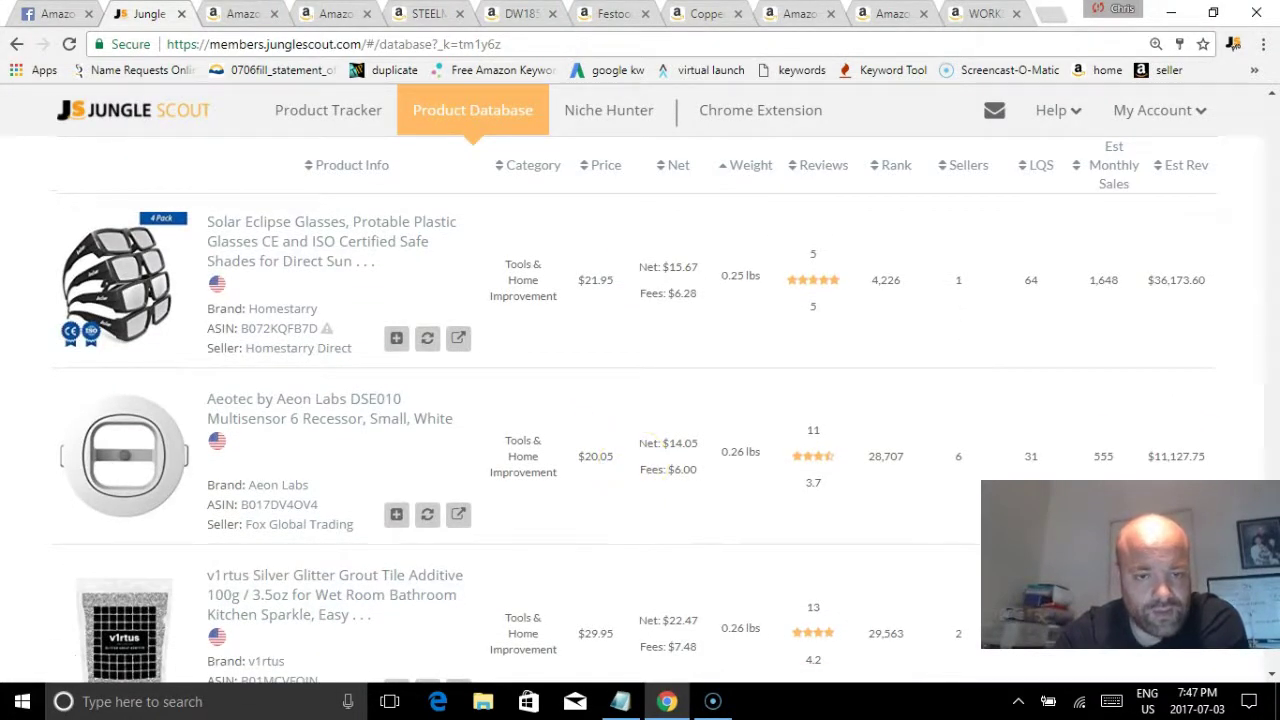
Step: Examine the results from the Aeotec Multisensor recessor to the KNIPEX end cutters, comparing weight, reviews, rank, sellers and estimated sales
scroll(620, 540, down, 4)
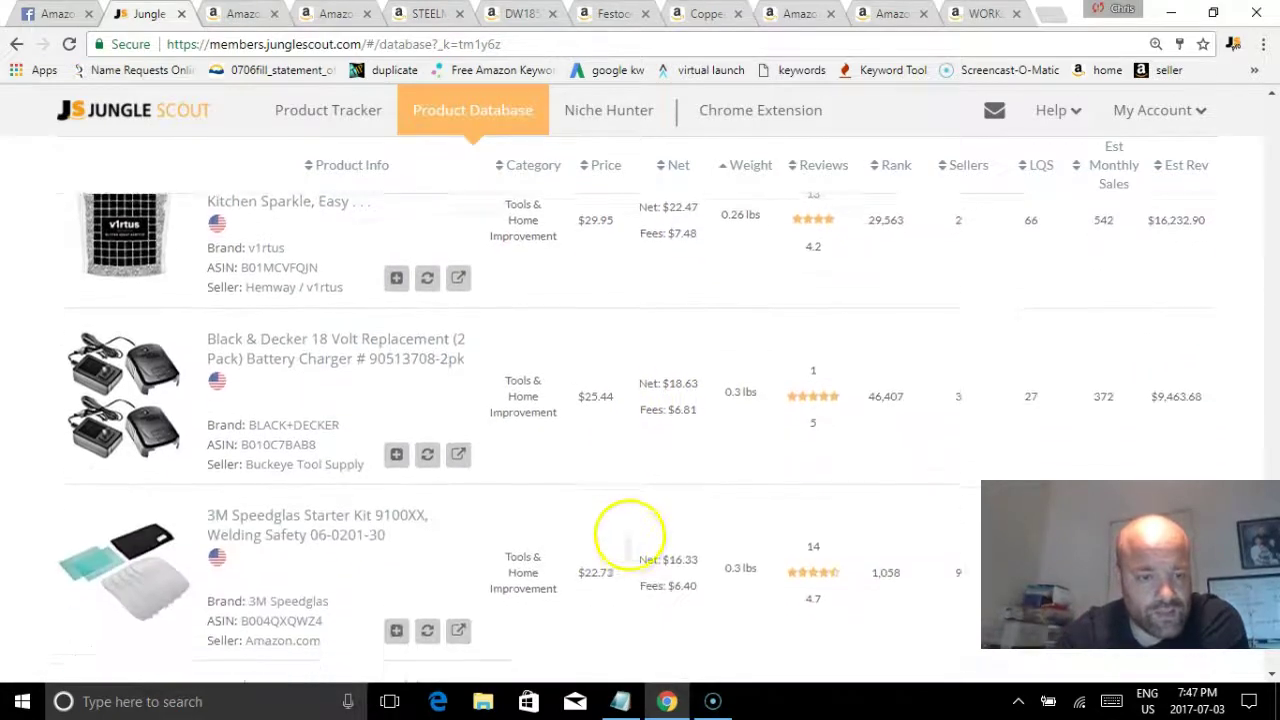
scroll(628, 535, down, 1)
scroll(645, 500, down, 5)
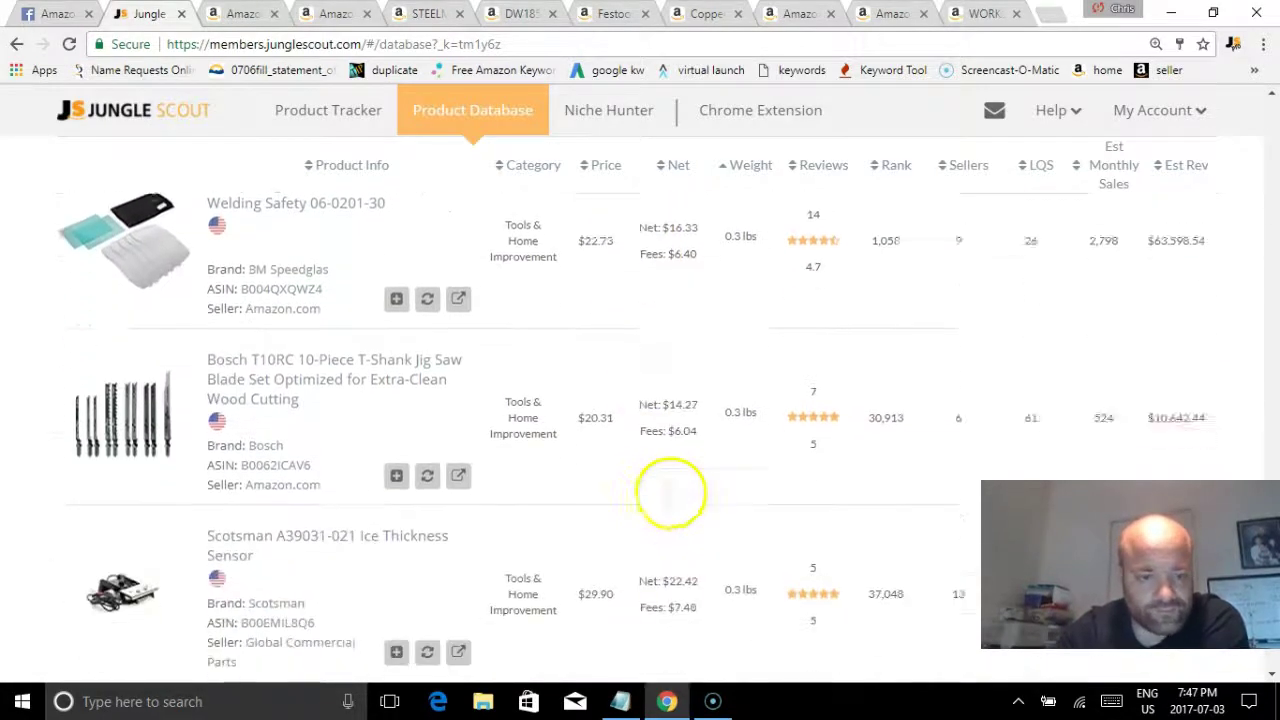
scroll(663, 488, down, 6)
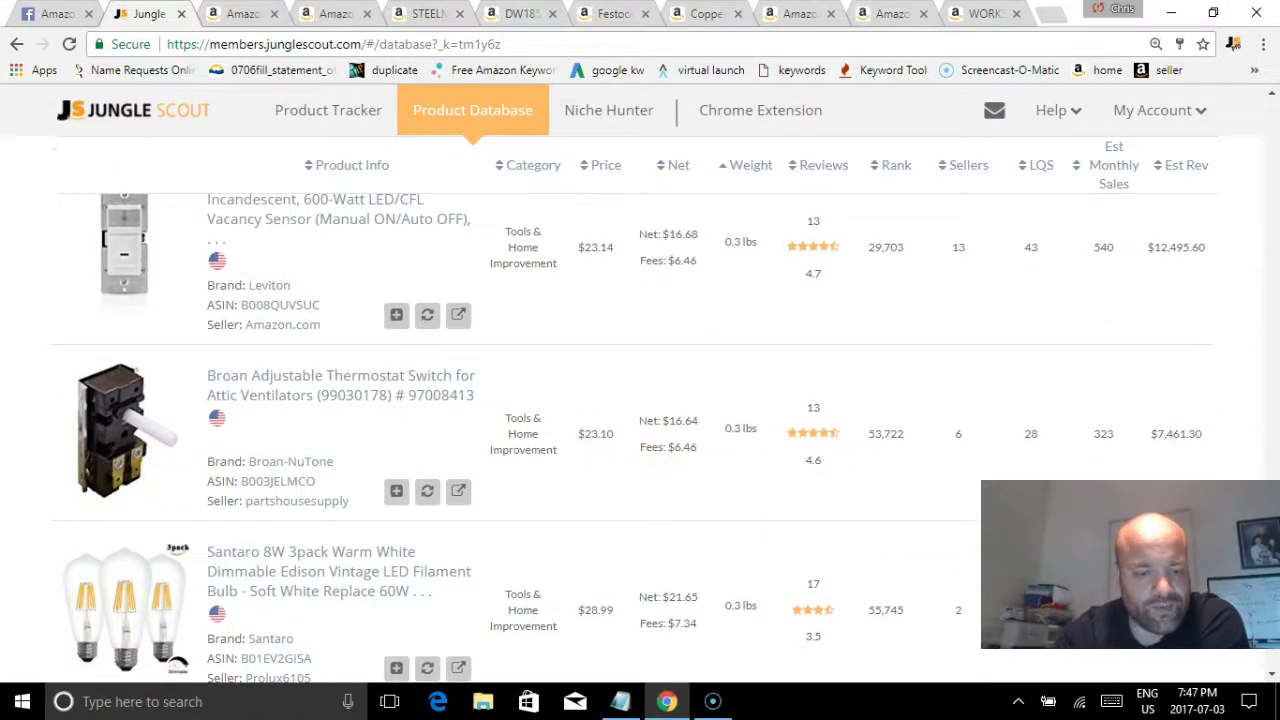
scroll(650, 450, down, 4)
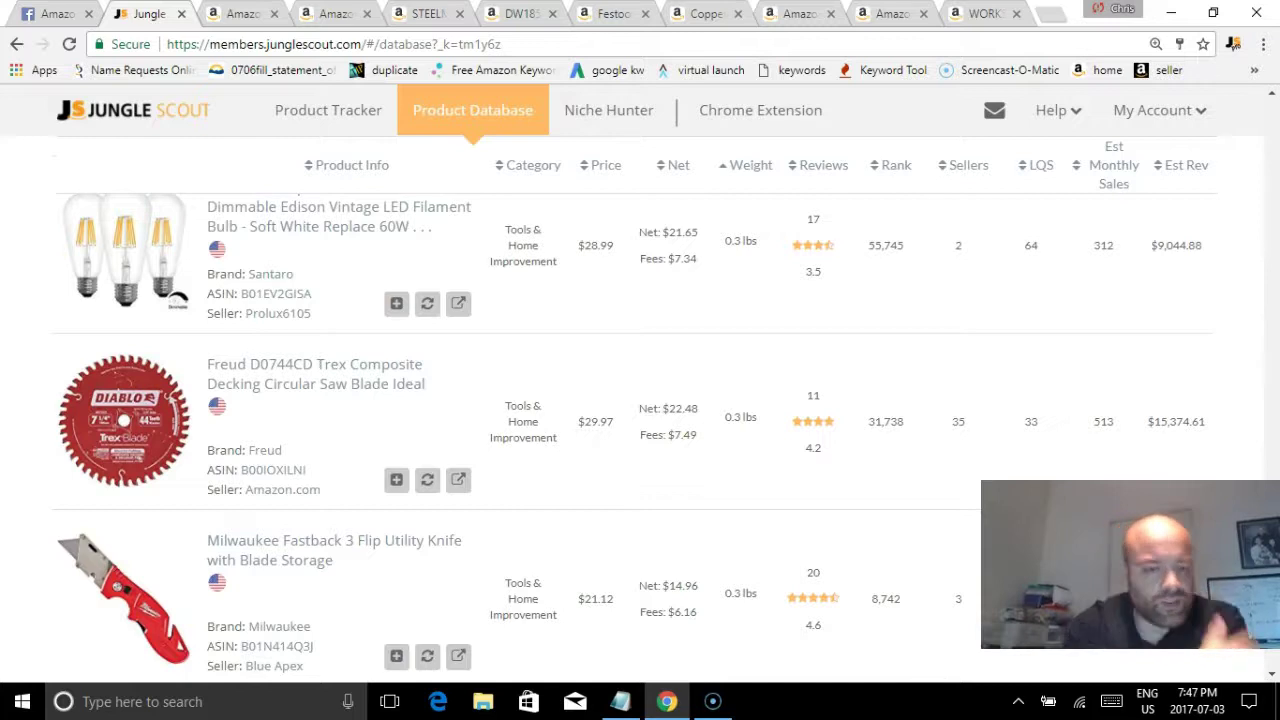
scroll(714, 529, down, 4)
scroll(663, 585, up, 1)
scroll(666, 509, down, 5)
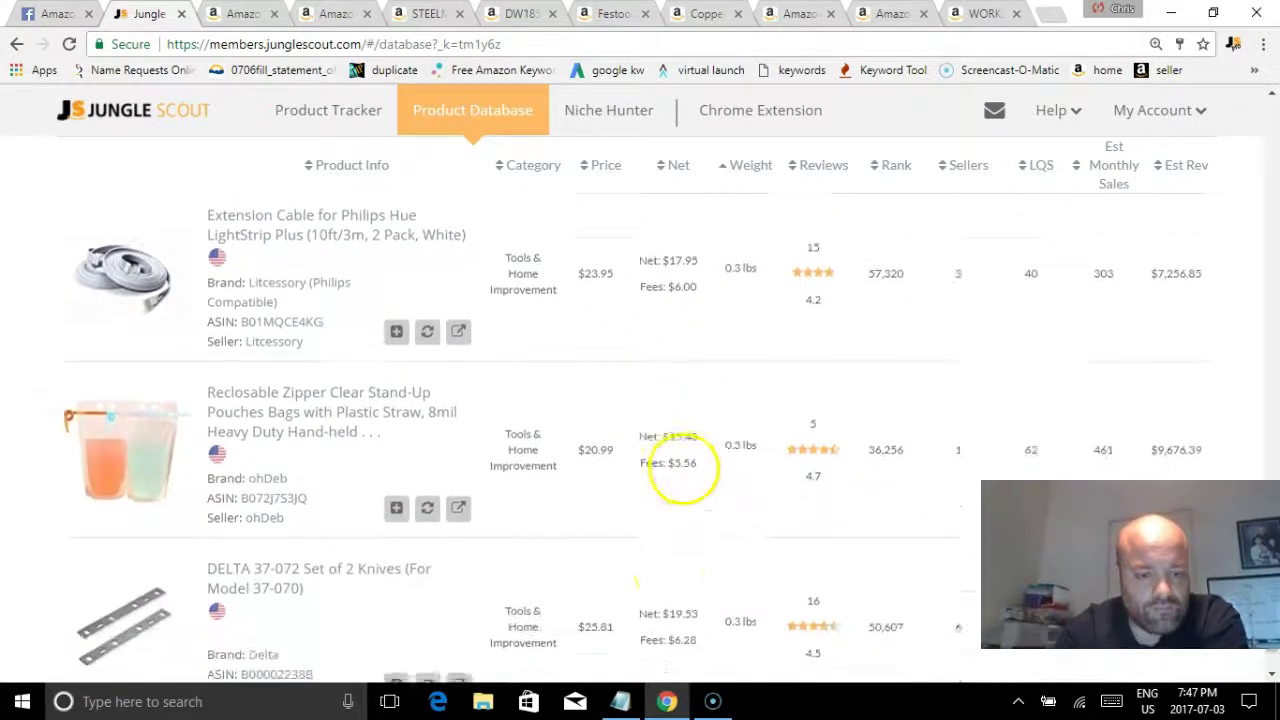
scroll(681, 469, down, 4)
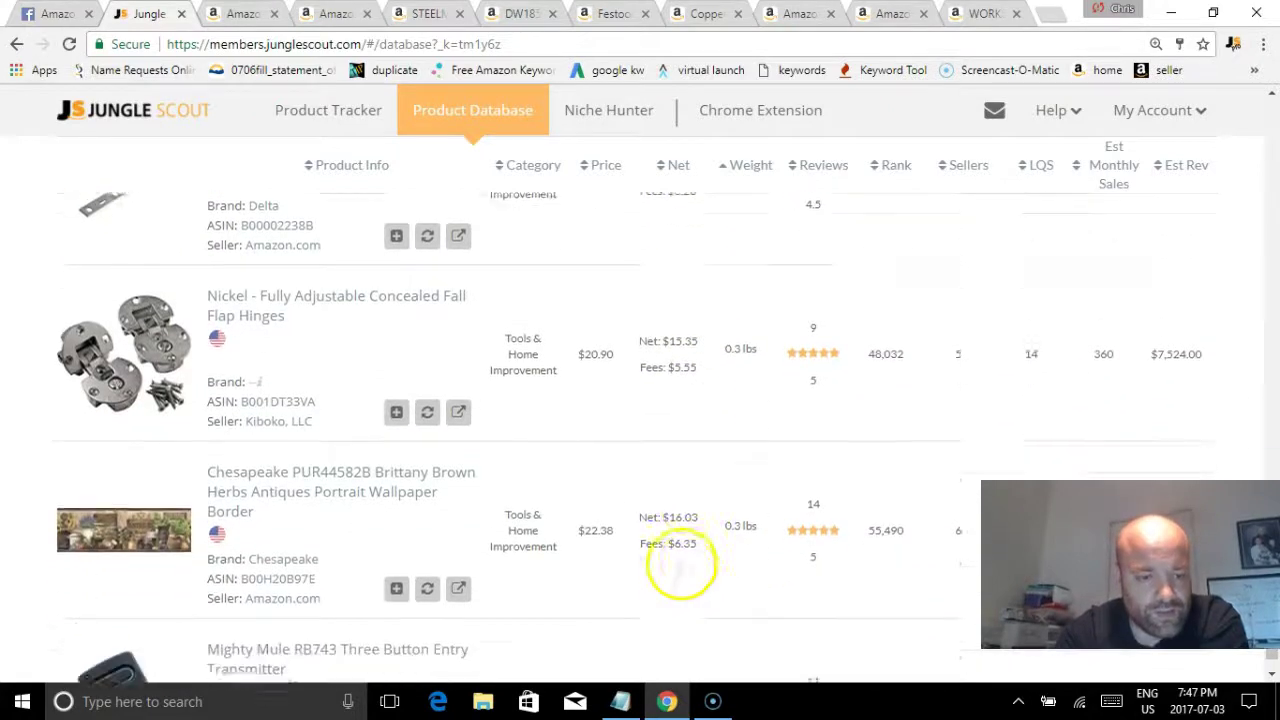
scroll(697, 507, down, 3)
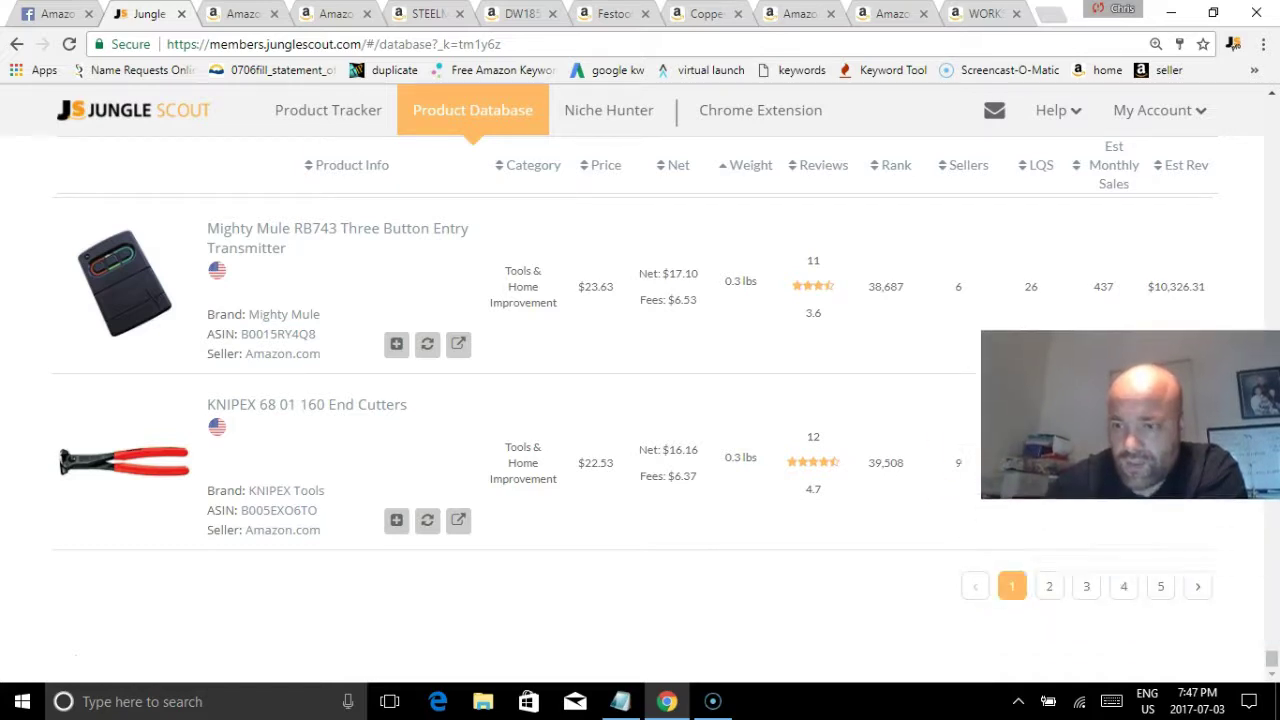
Step: Open the second page of results and examine its products from the KNIPEX end cutters to the Reliance water heater thermopile assembly
click(1050, 587)
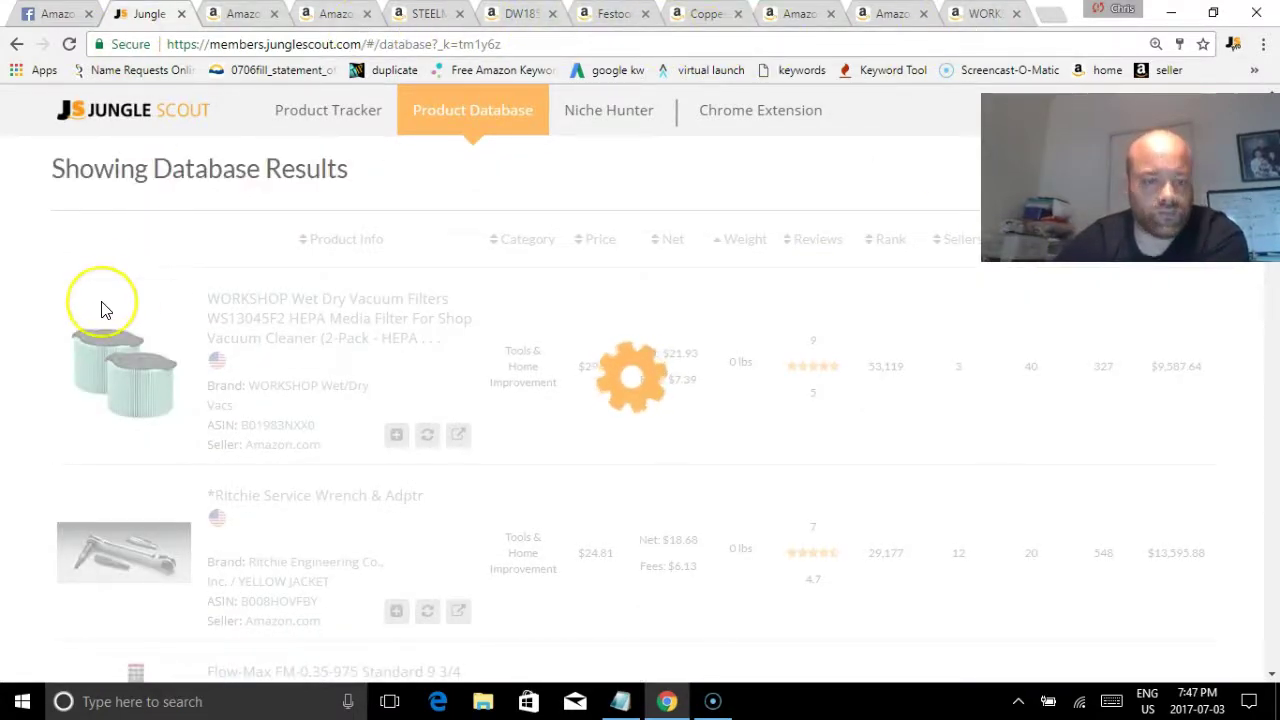
scroll(680, 480, down, 1)
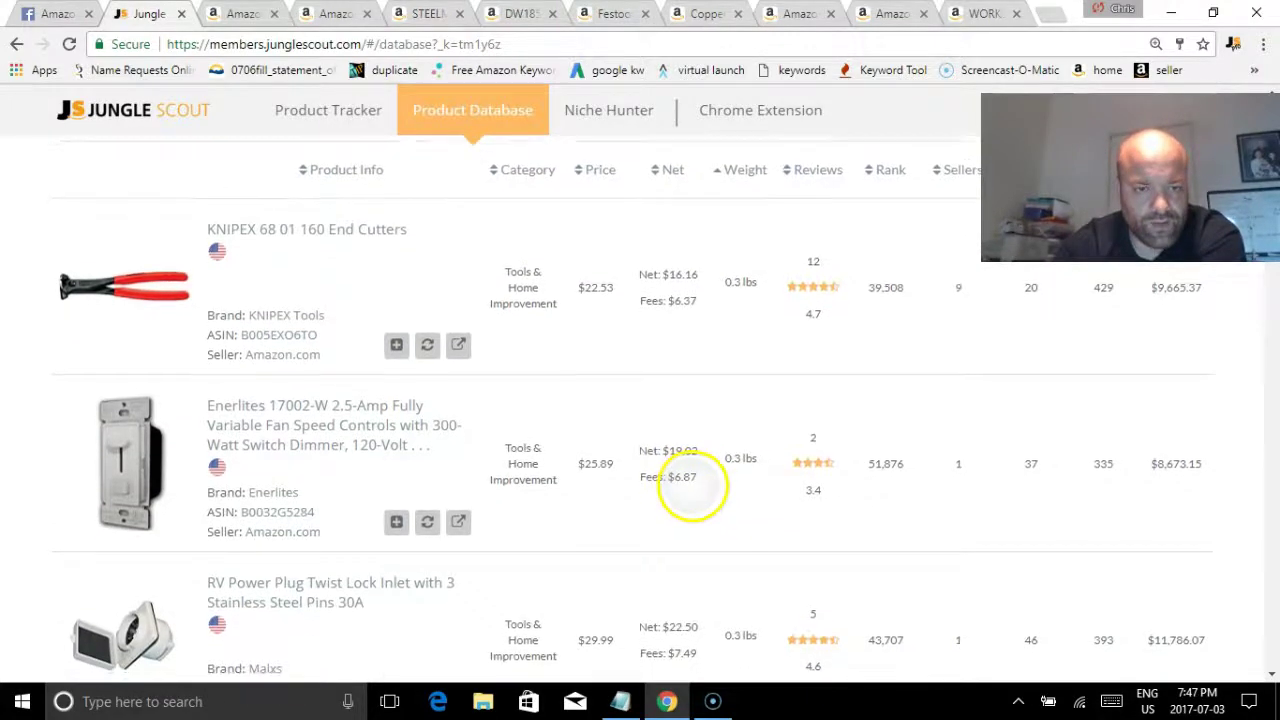
scroll(708, 450, down, 2)
scroll(716, 410, down, 4)
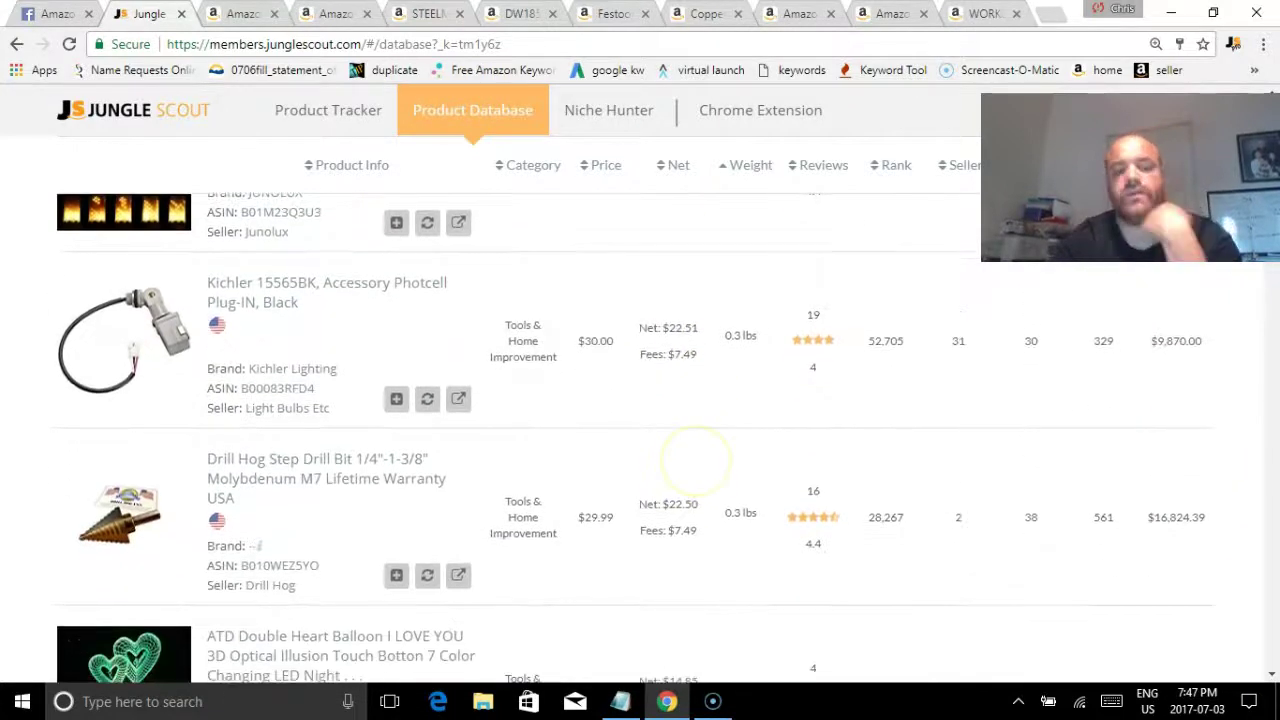
scroll(700, 462, down, 3)
scroll(690, 490, down, 6)
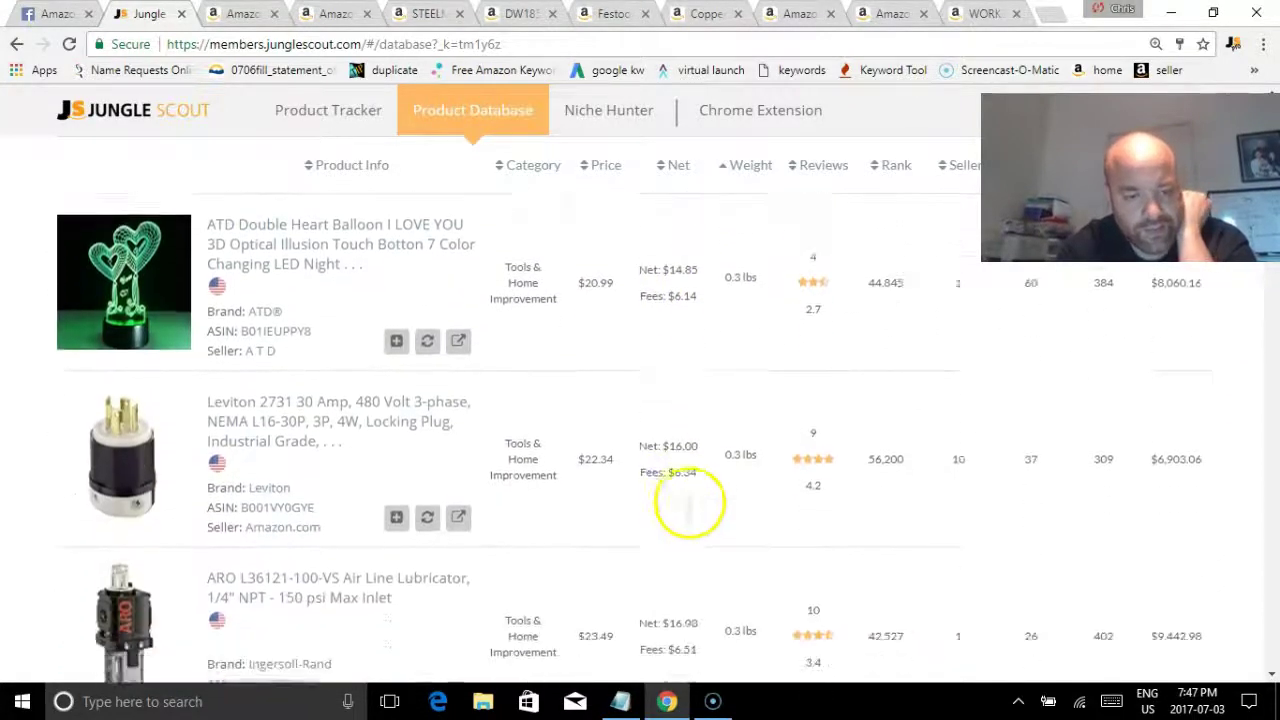
scroll(688, 497, down, 7)
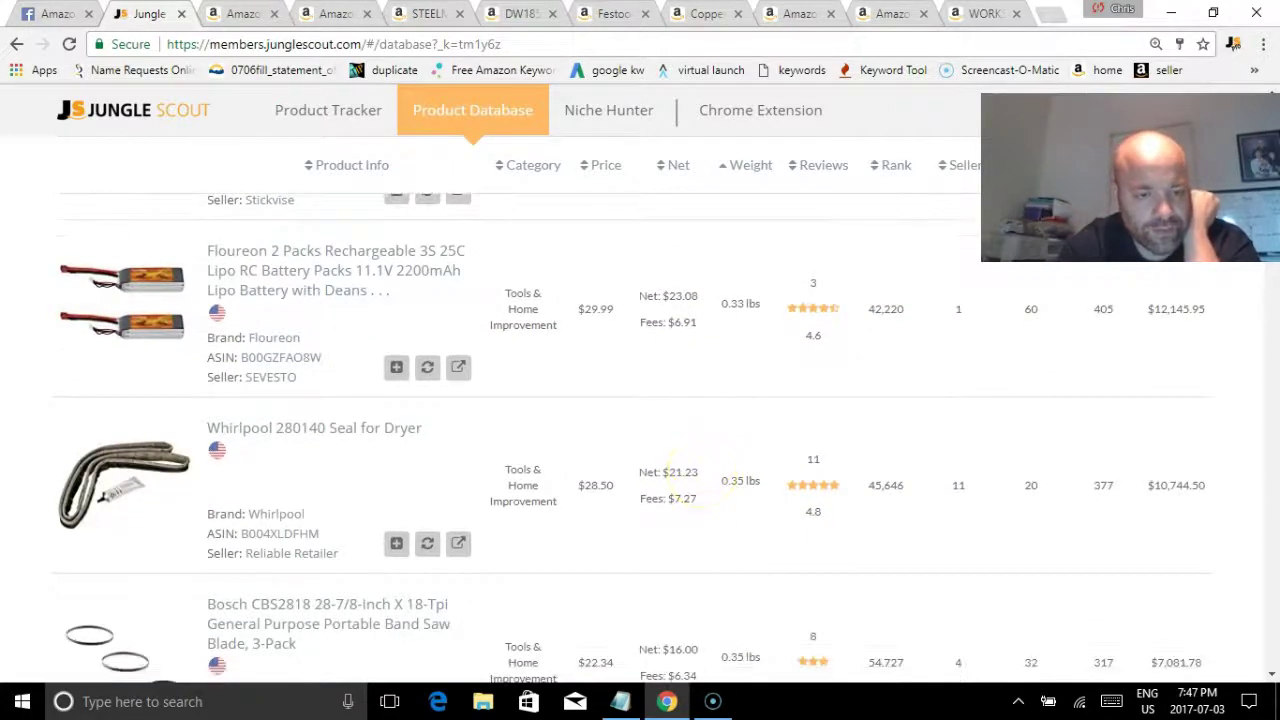
scroll(700, 450, down, 2)
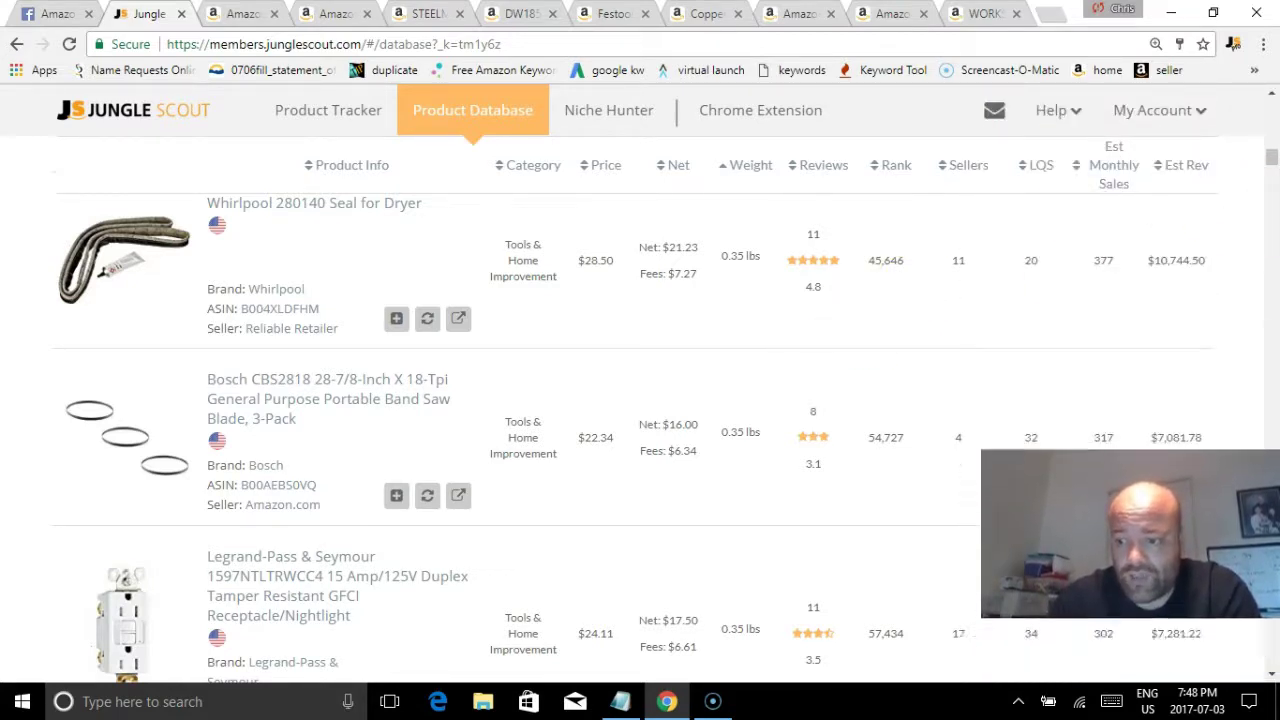
click(1273, 676)
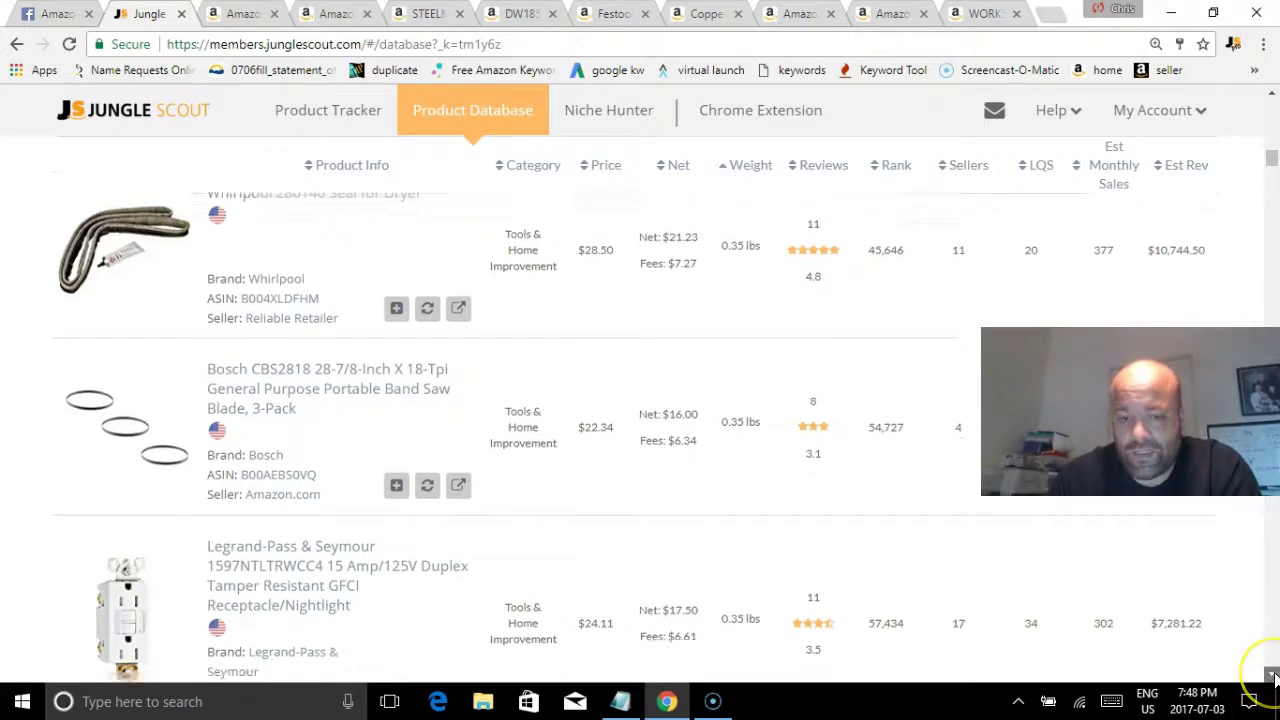
drag(1273, 676, 1274, 668)
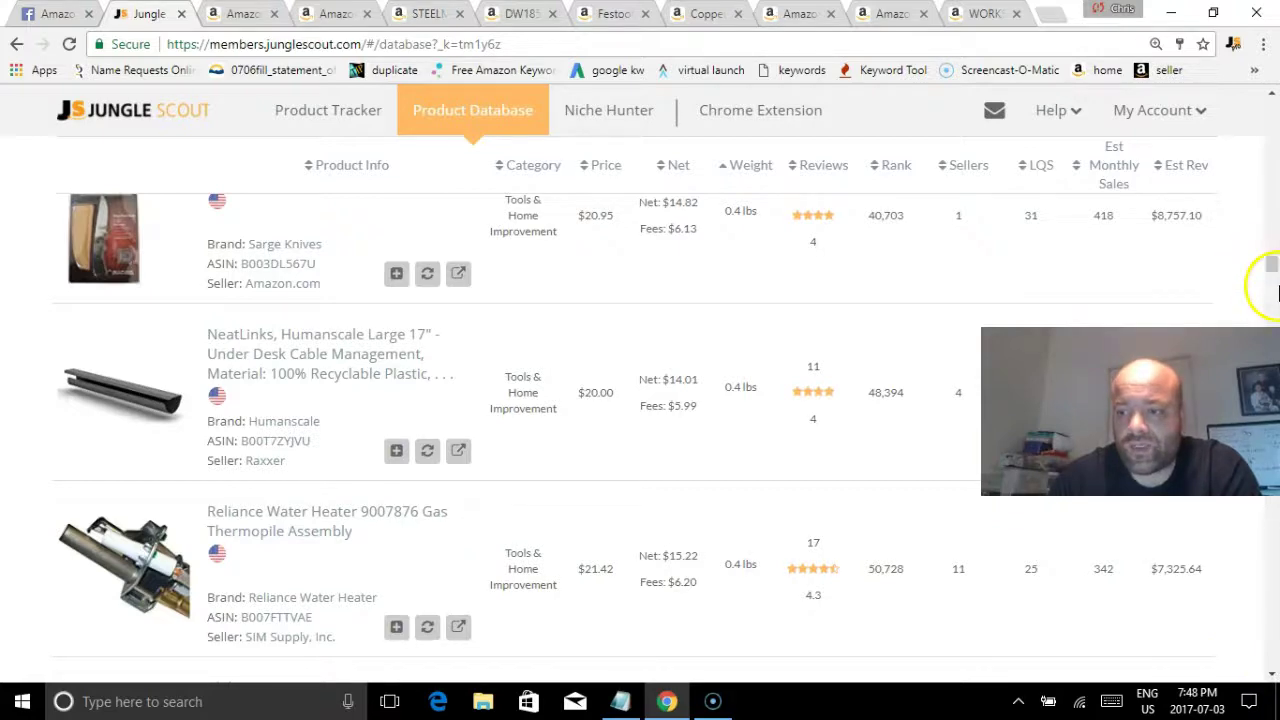
triple_click(1278, 290)
drag(1272, 262, 1266, 188)
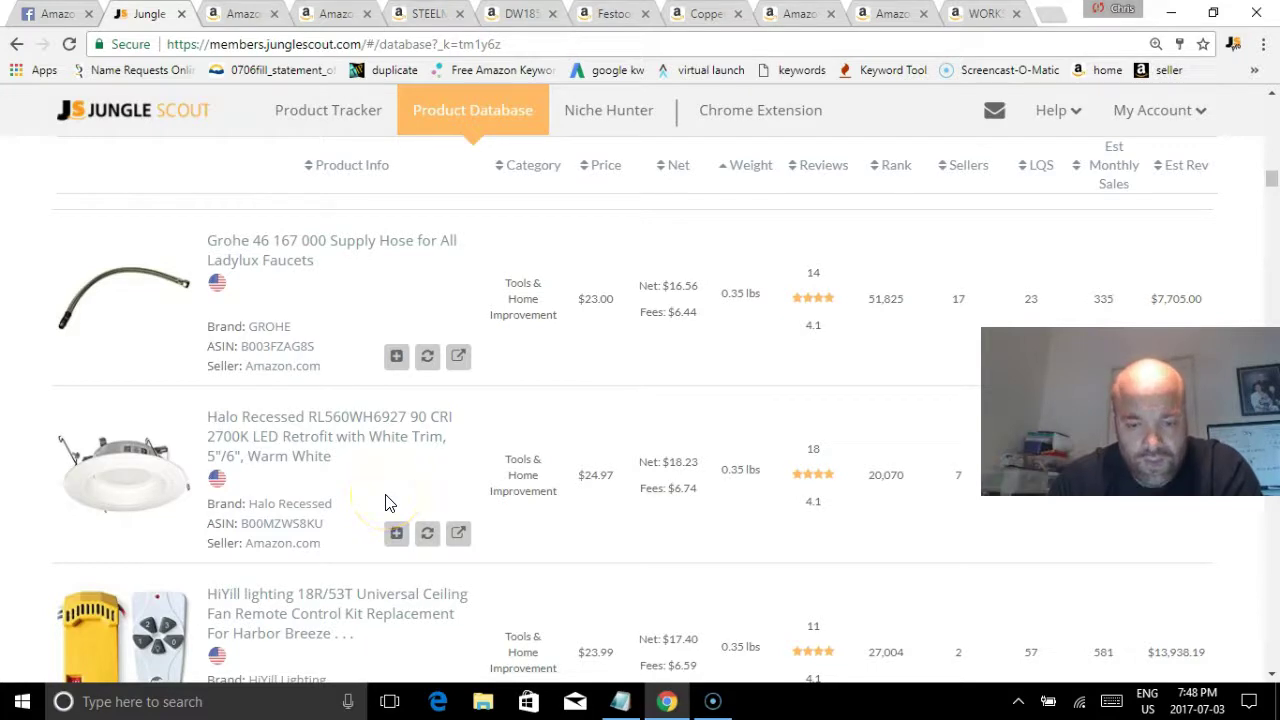
Step: Search the product database with a price range of 15 to 19.99 and sort the results by estimated monthly sales, highest first
drag(1272, 185, 1266, 108)
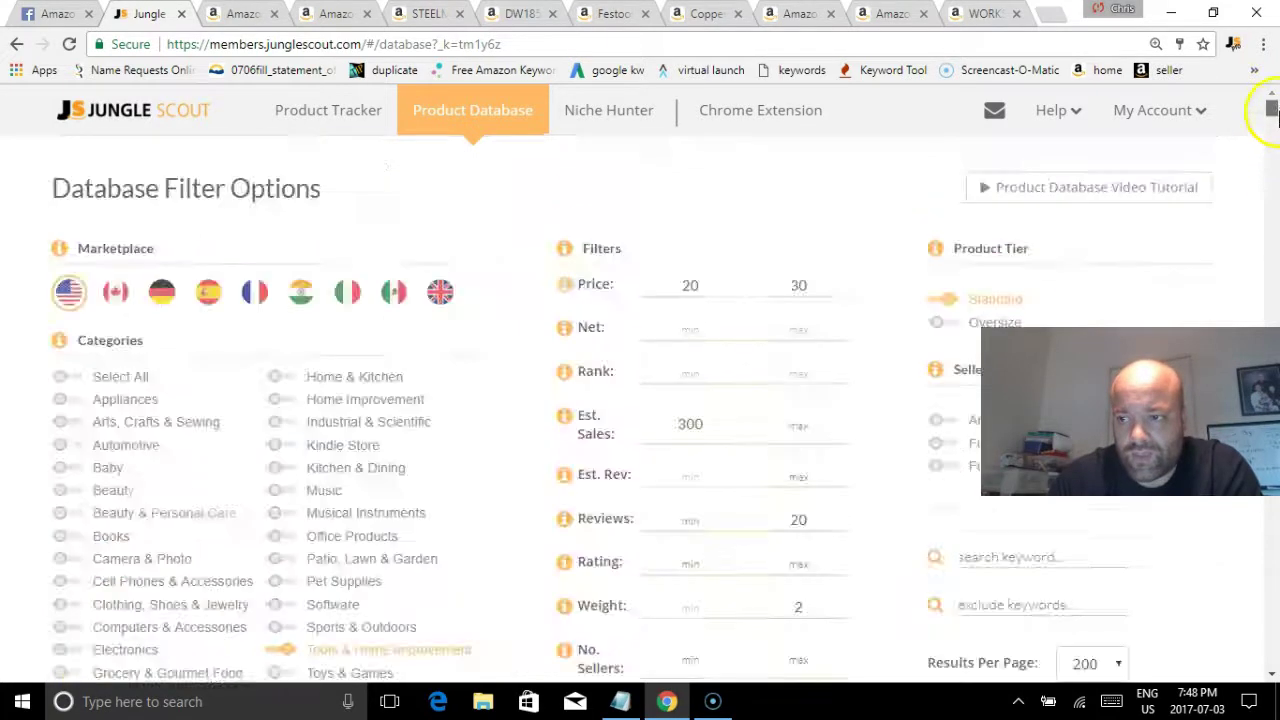
double_click(794, 278)
key(BackSpace)
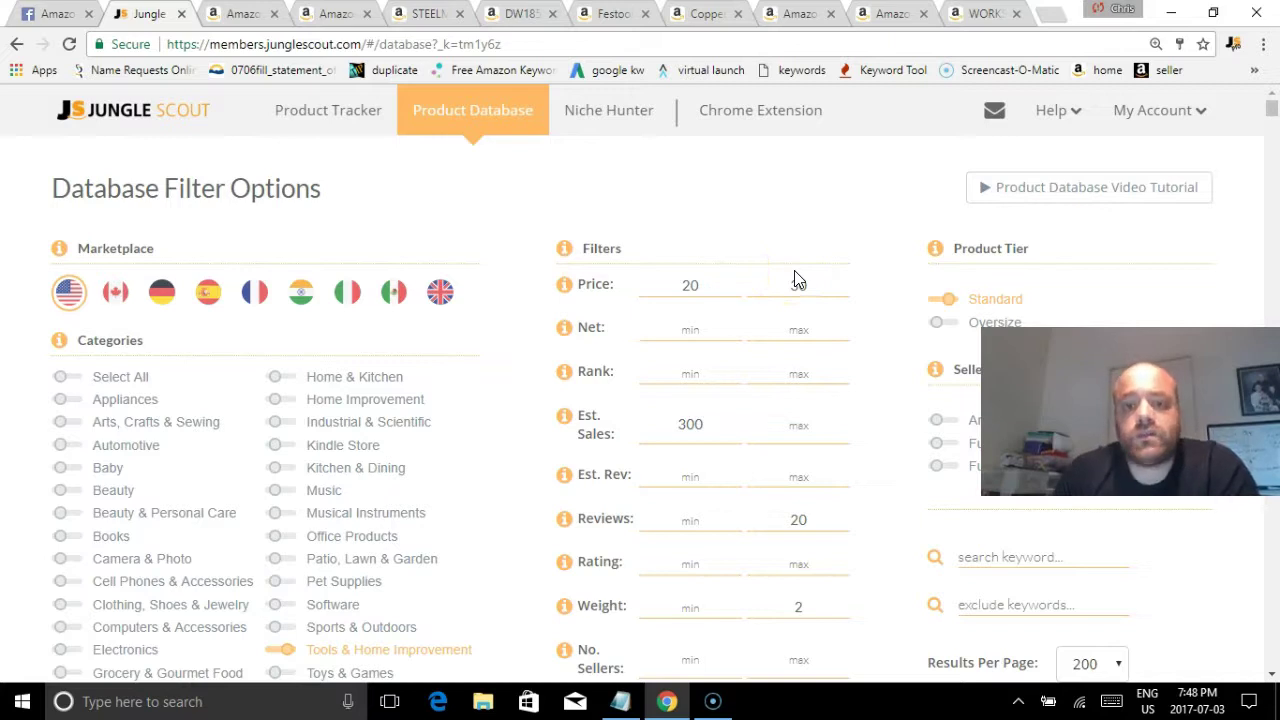
text(30)
click(708, 289)
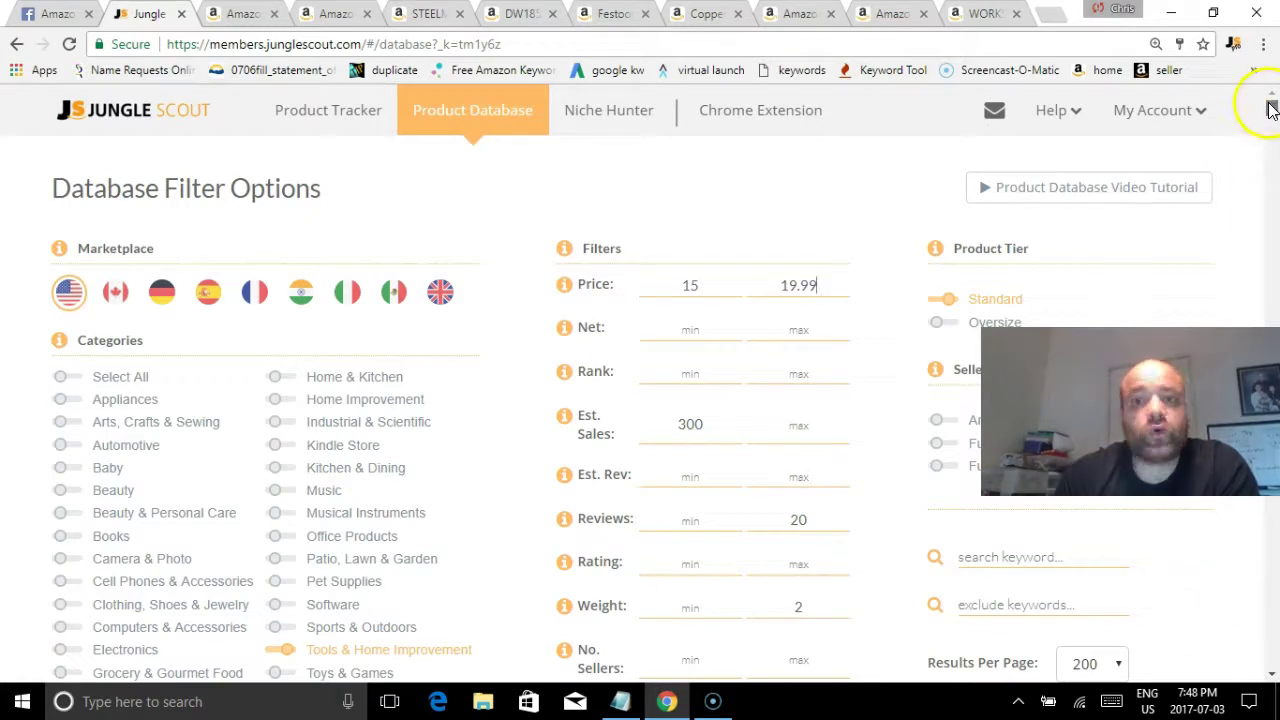
scroll(1270, 108, down, 2)
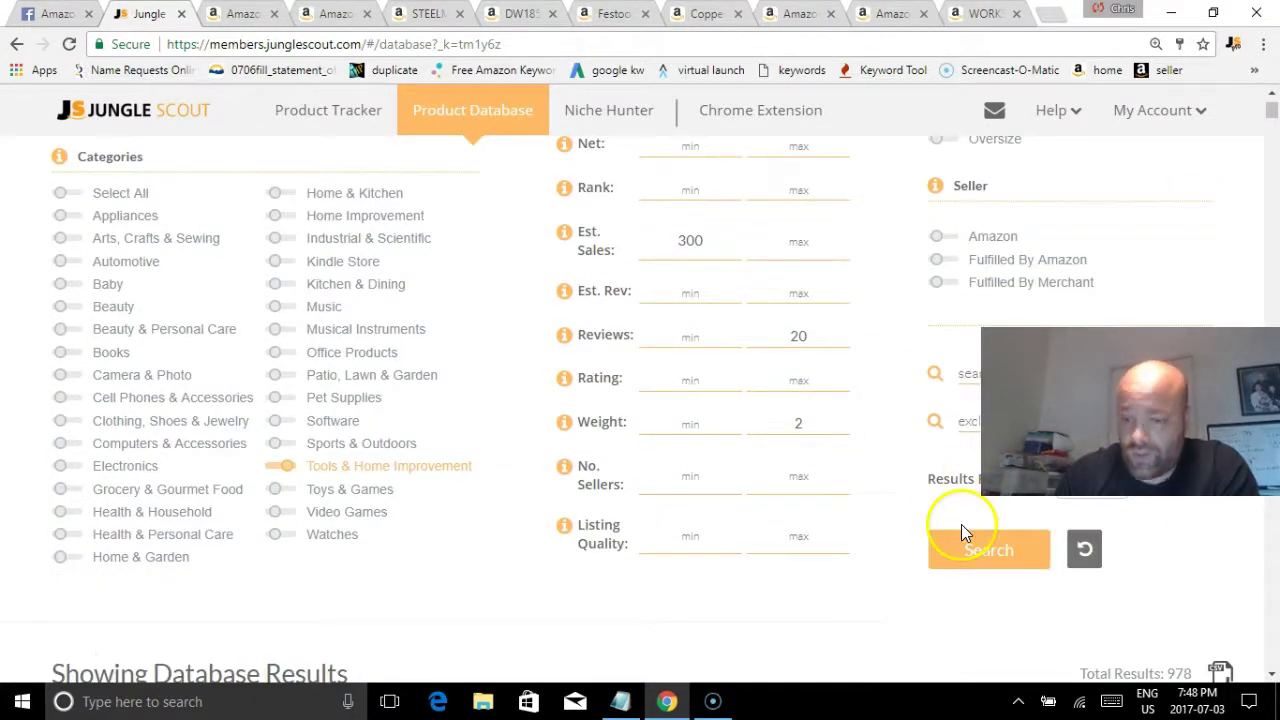
click(993, 555)
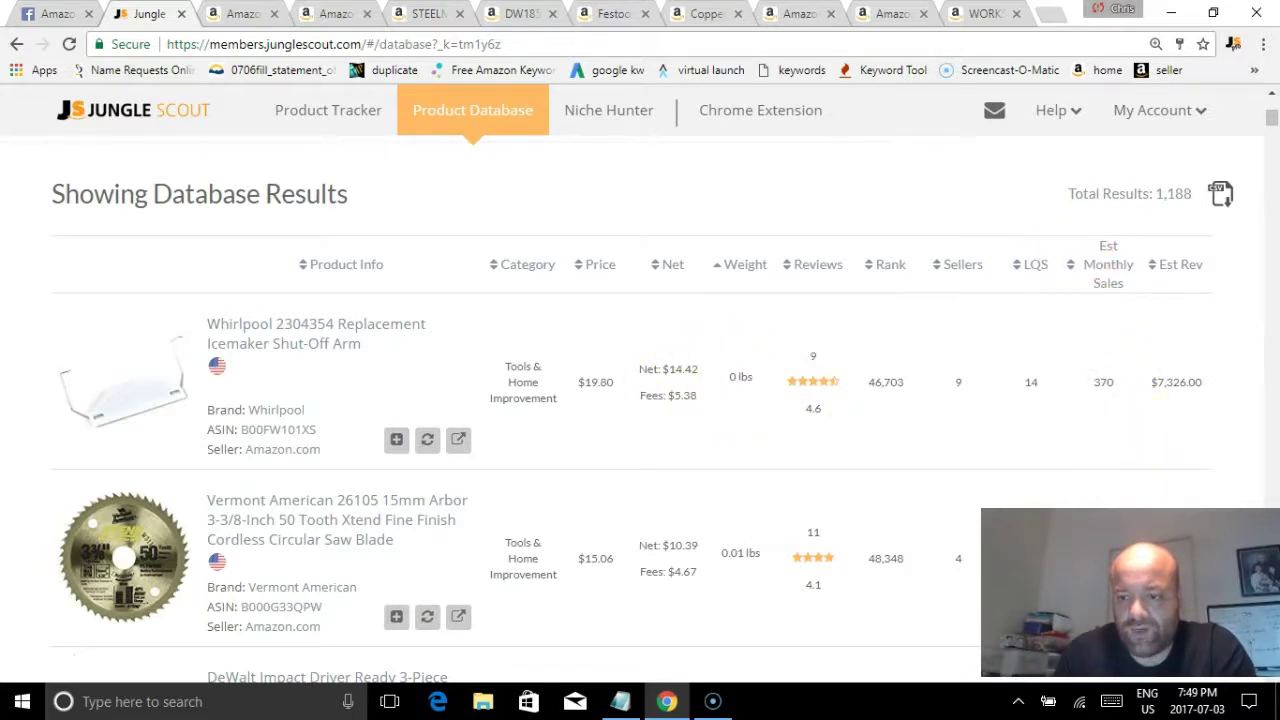
click(1081, 284)
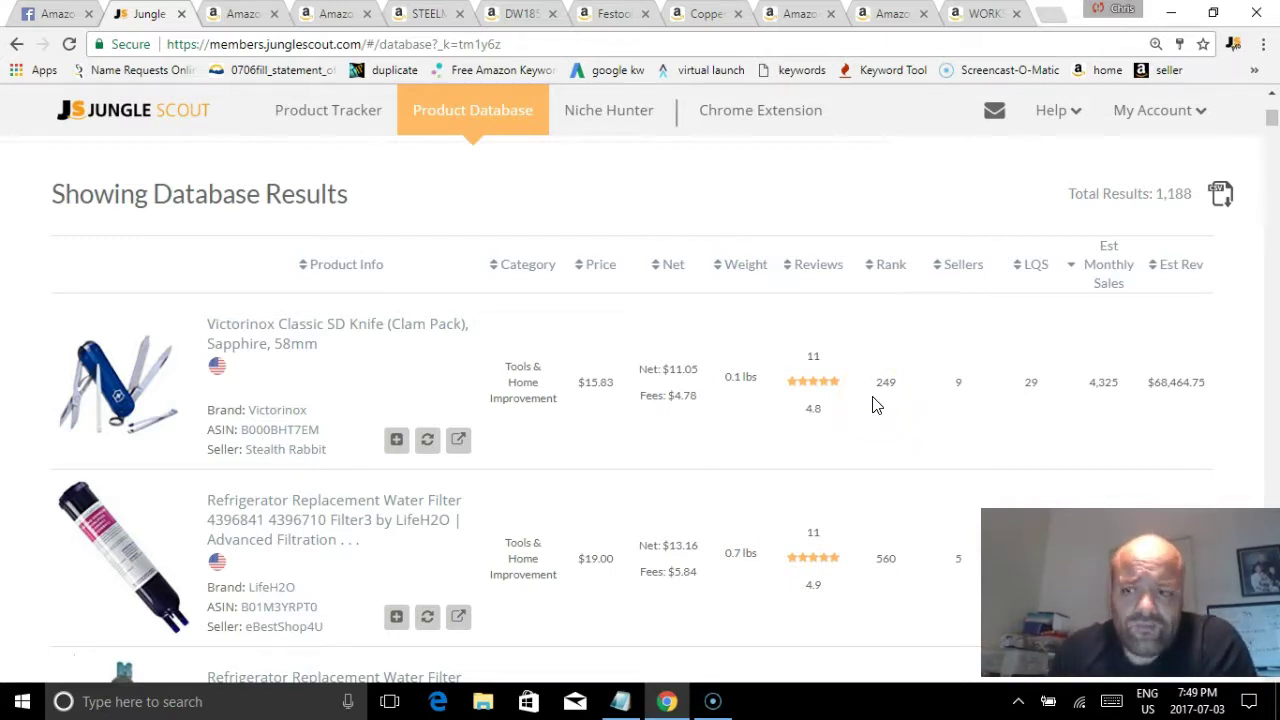
Step: Set the maximum weight filter to 1 and rerun the product search
drag(1272, 118, 1272, 104)
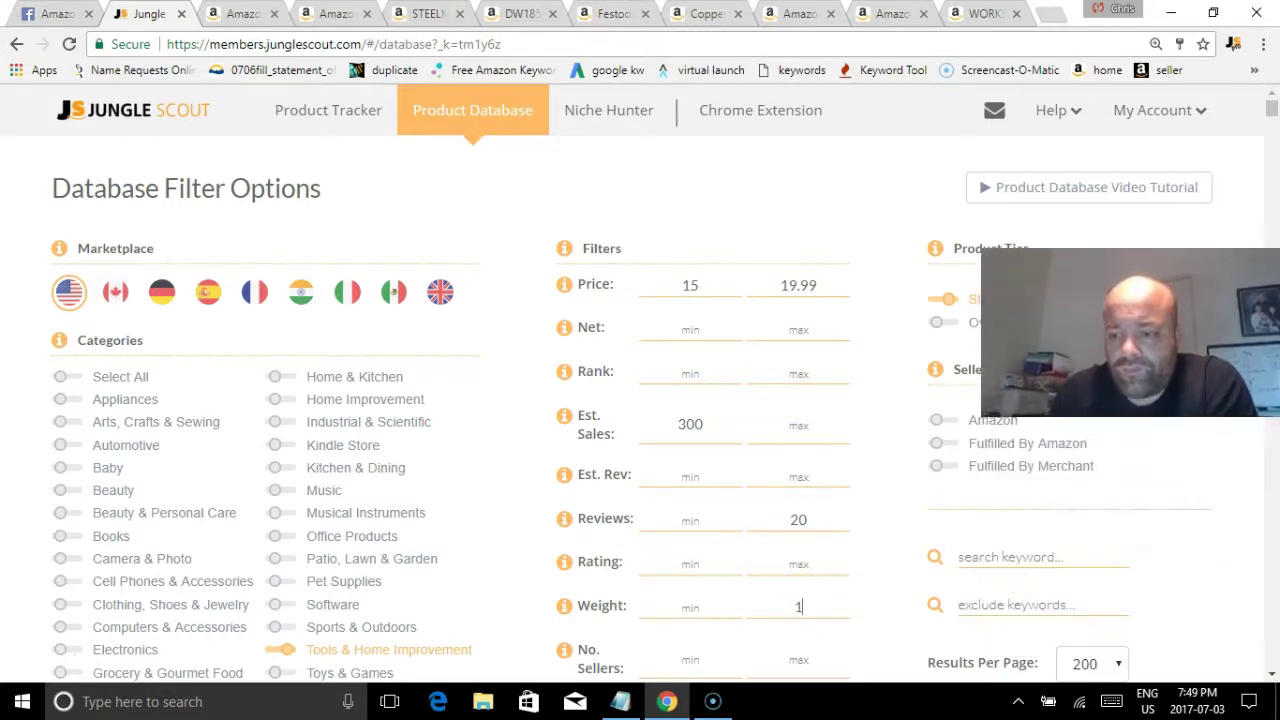
click(1273, 675)
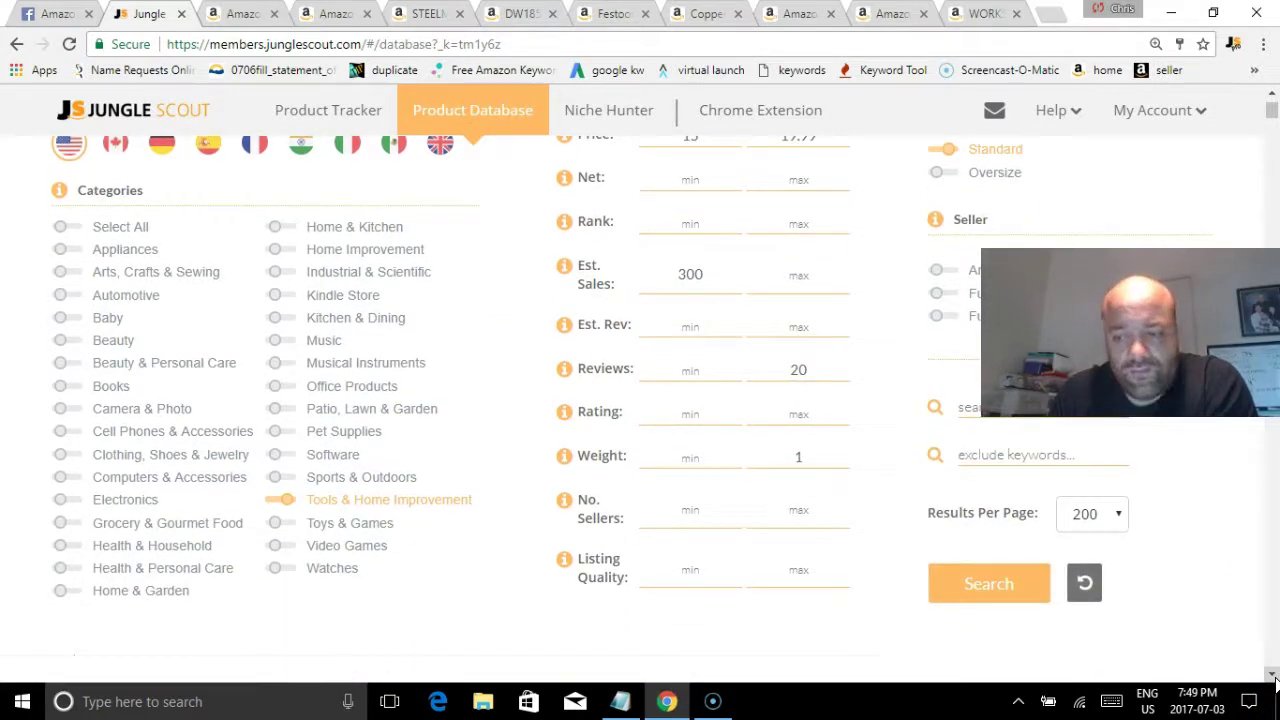
click(977, 586)
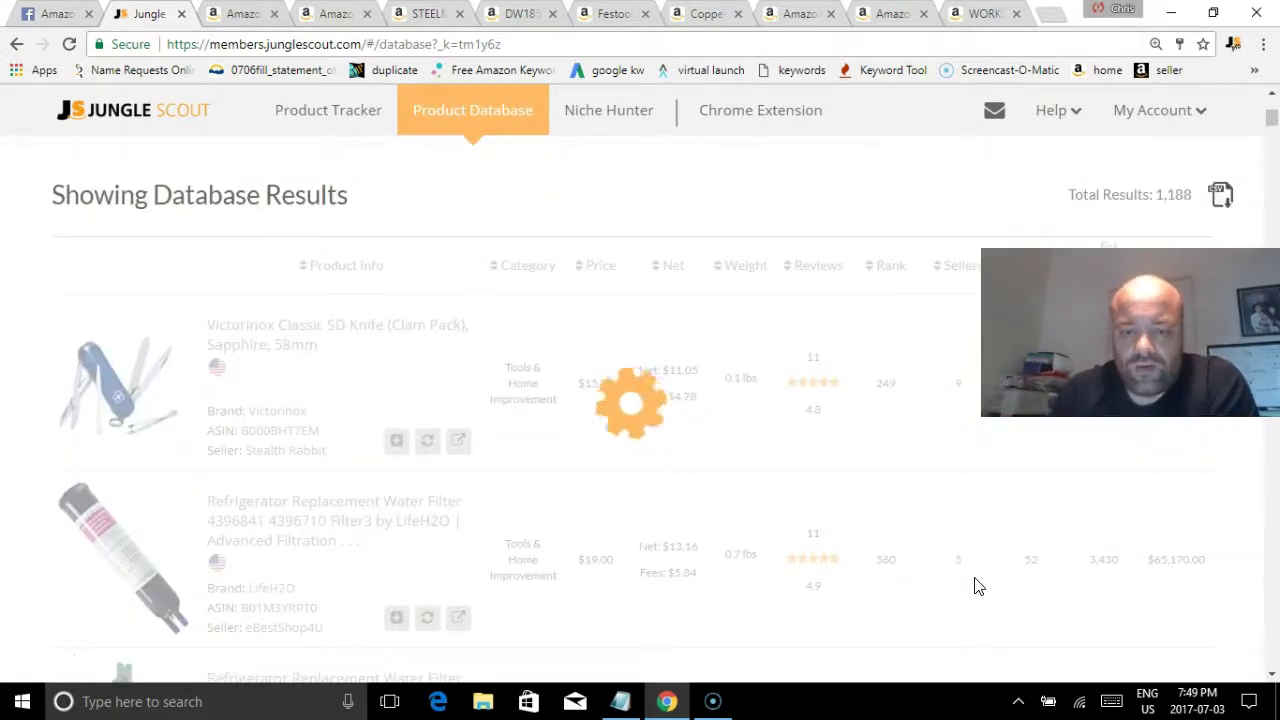
click(977, 586)
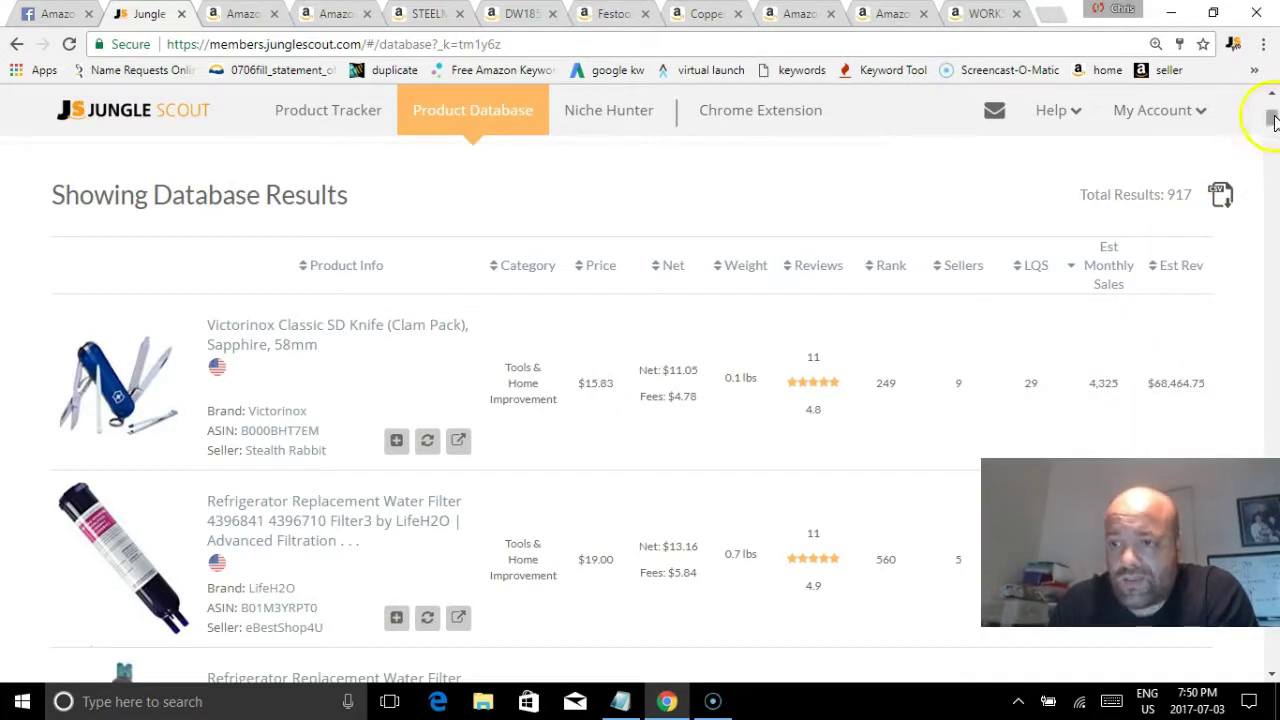
Step: Set the maximum weight filter to .5 and rerun the product search
scroll(1276, 100, up, 3)
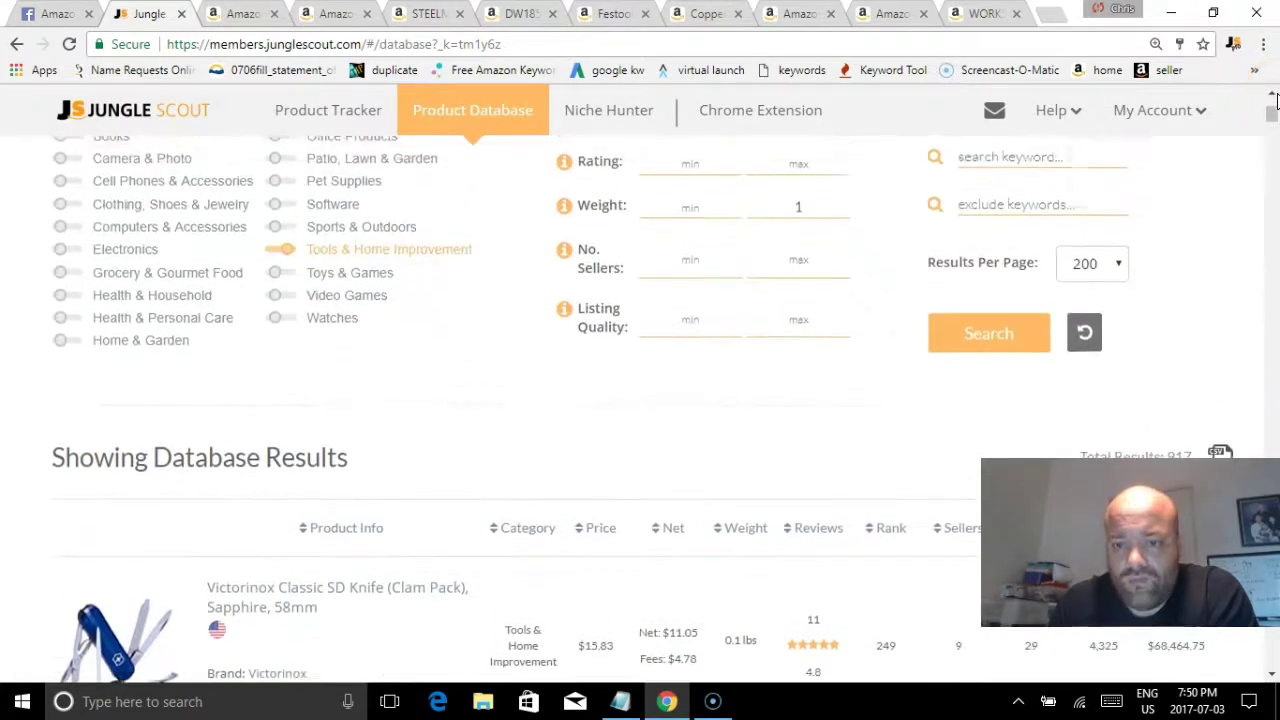
double_click(846, 206)
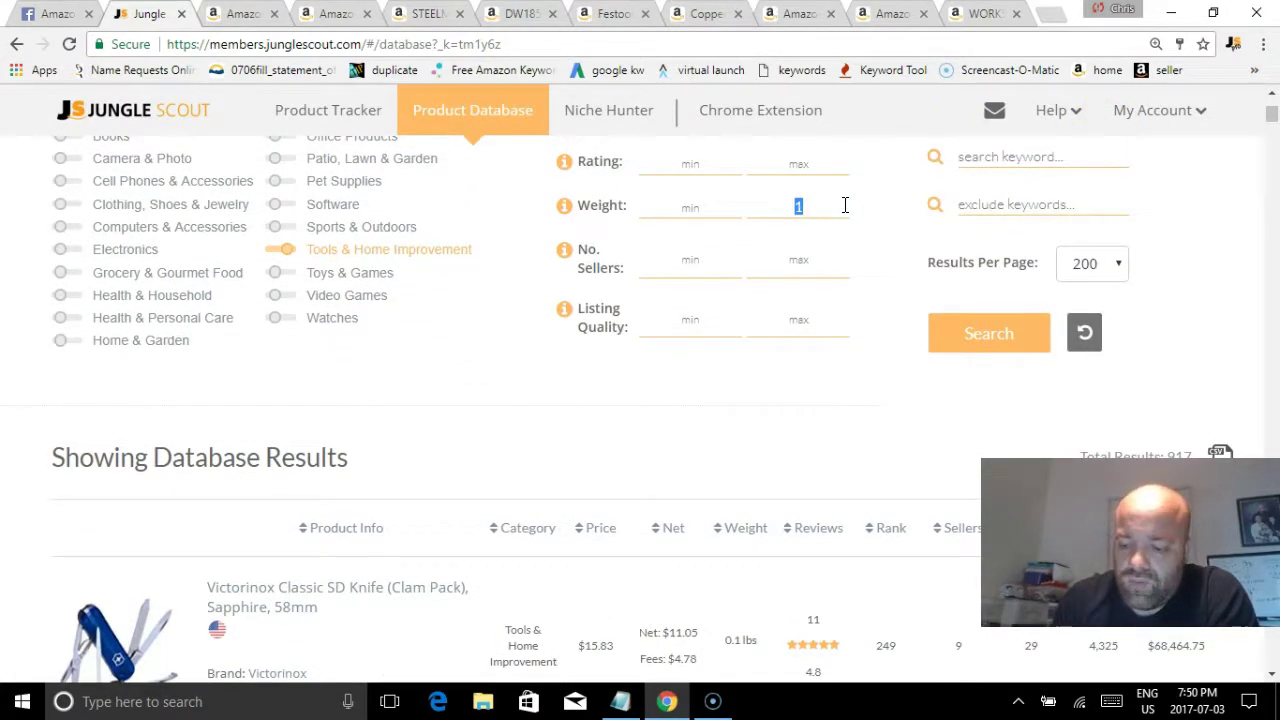
text(.5)
click(970, 337)
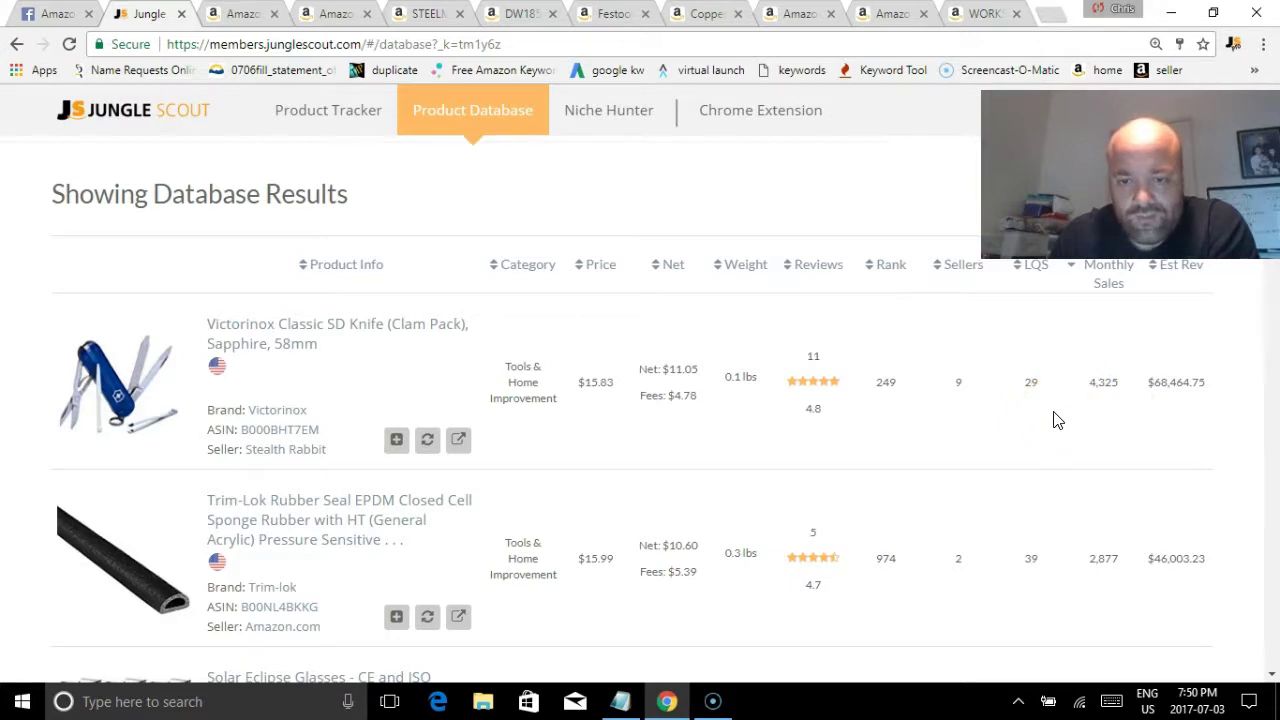
Step: Open the Amazon listing for the White Zircon Crystals Beads Rosary necklace from the results and return to the product database
scroll(757, 443, down, 3)
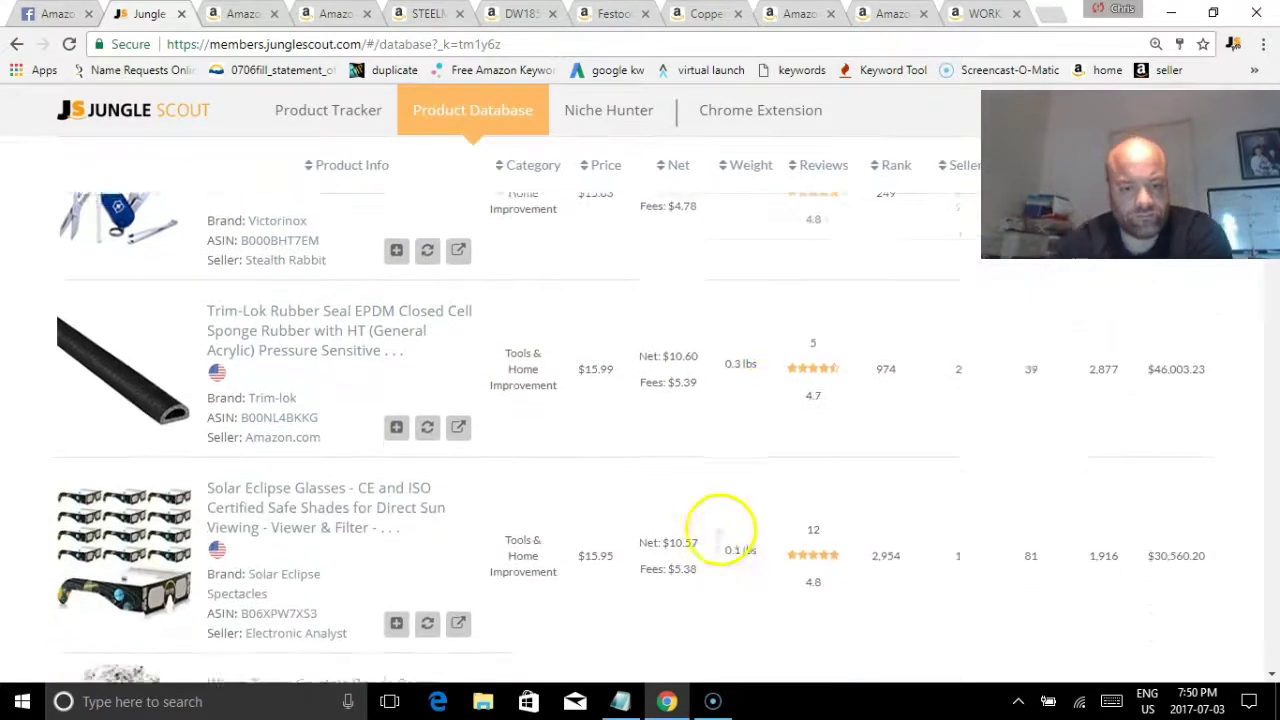
scroll(745, 460, down, 3)
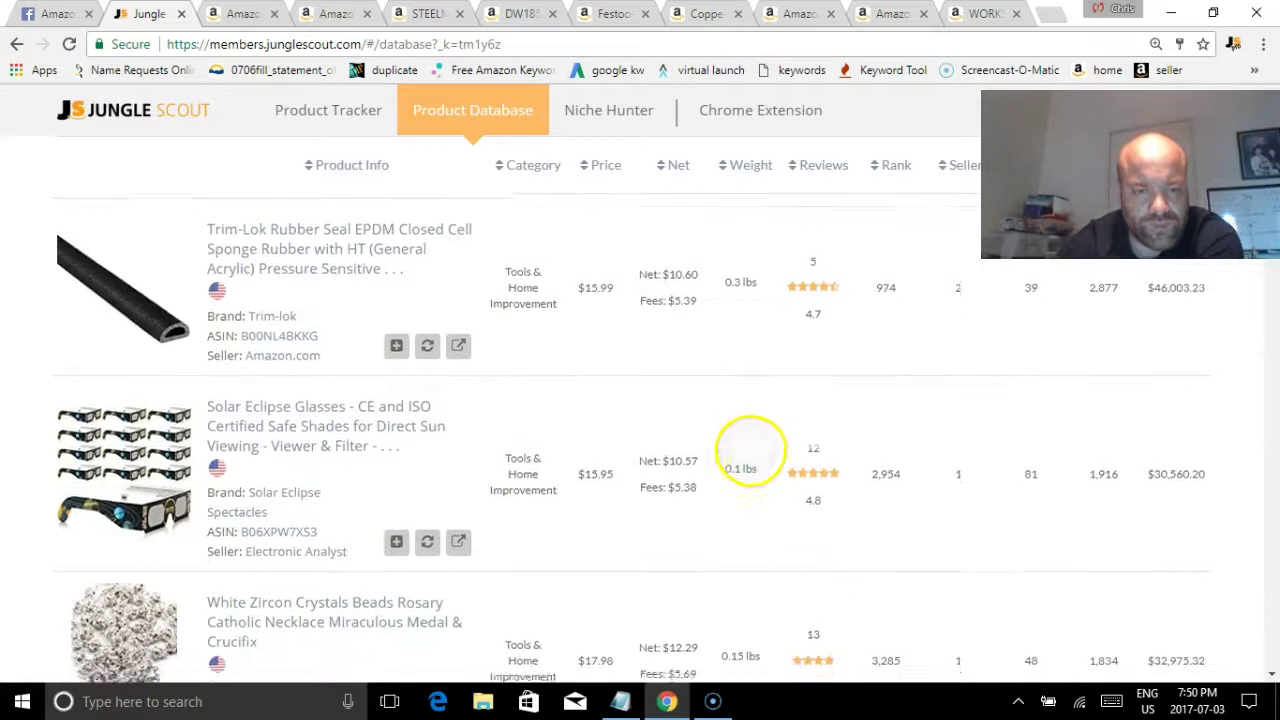
scroll(722, 520, up, 1)
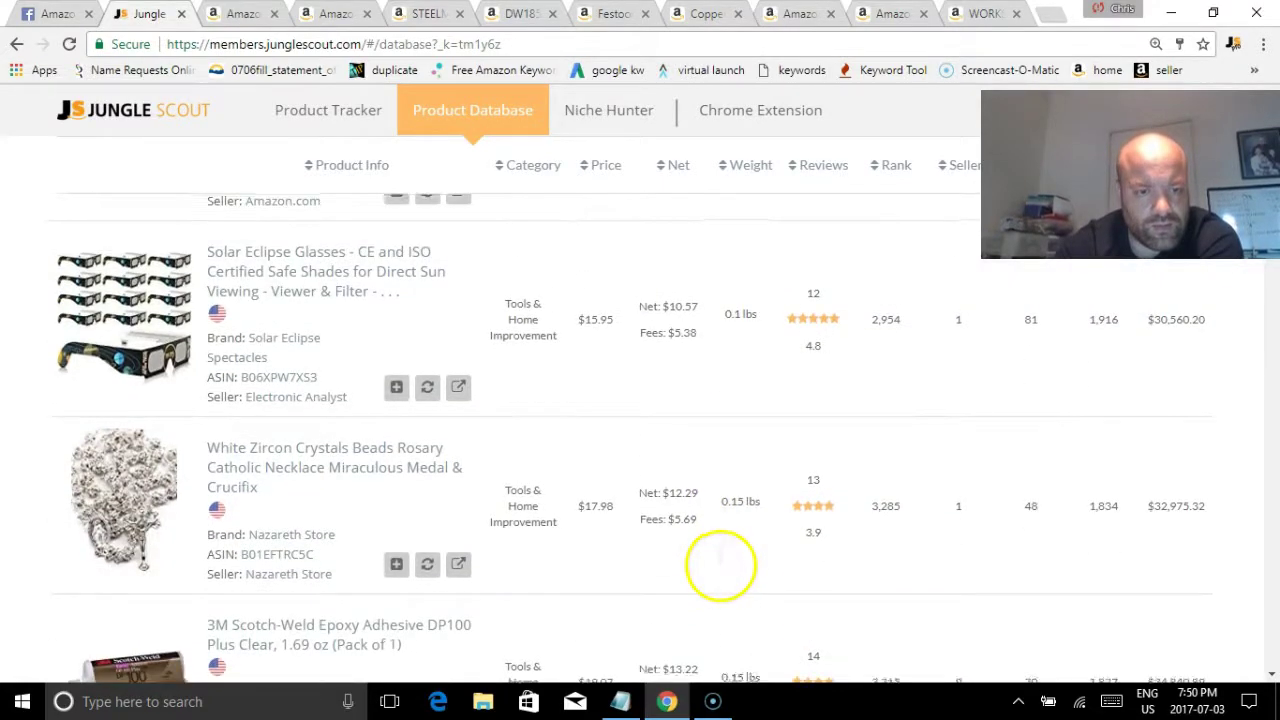
scroll(723, 534, down, 2)
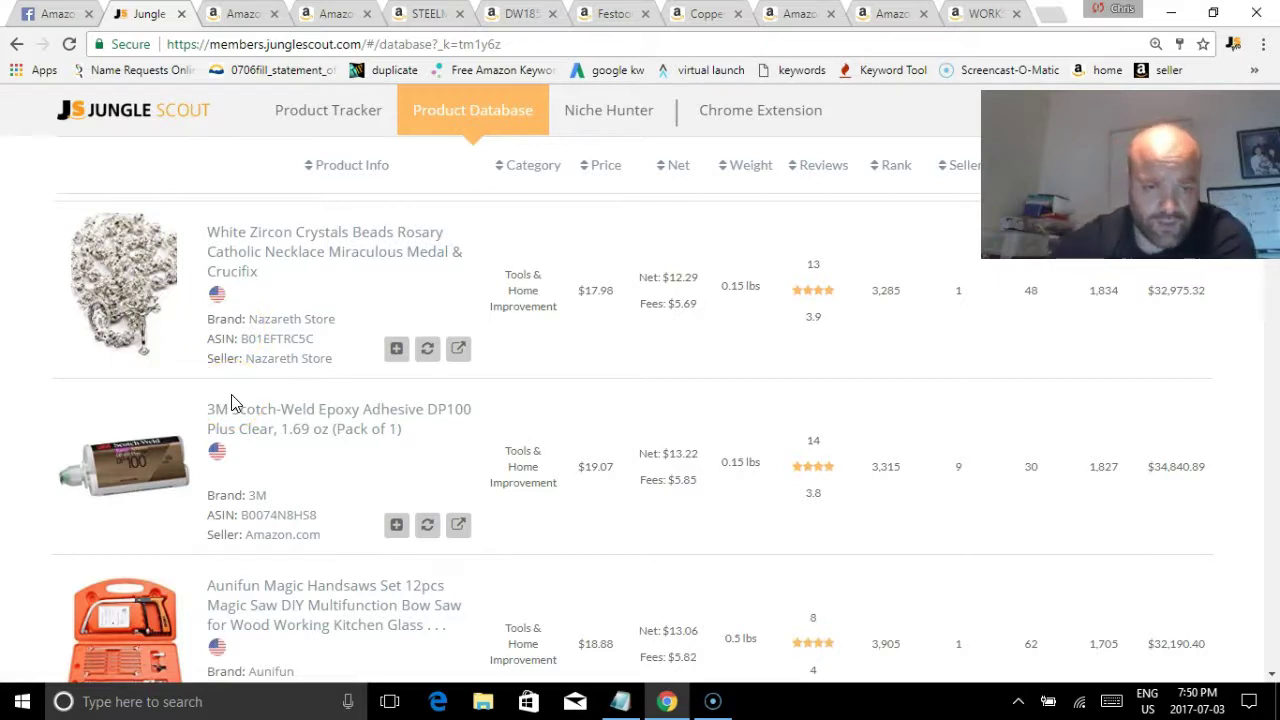
scroll(757, 551, down, 1)
scroll(757, 557, up, 1)
scroll(767, 592, down, 1)
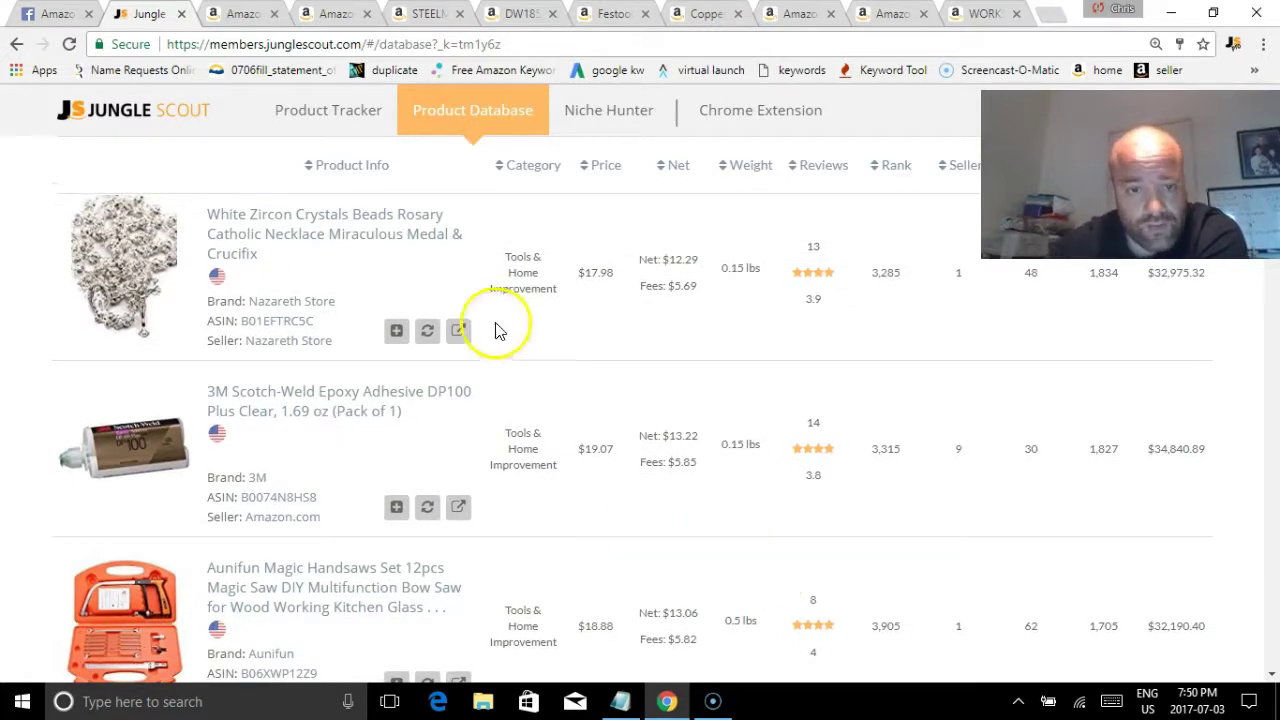
click(407, 218)
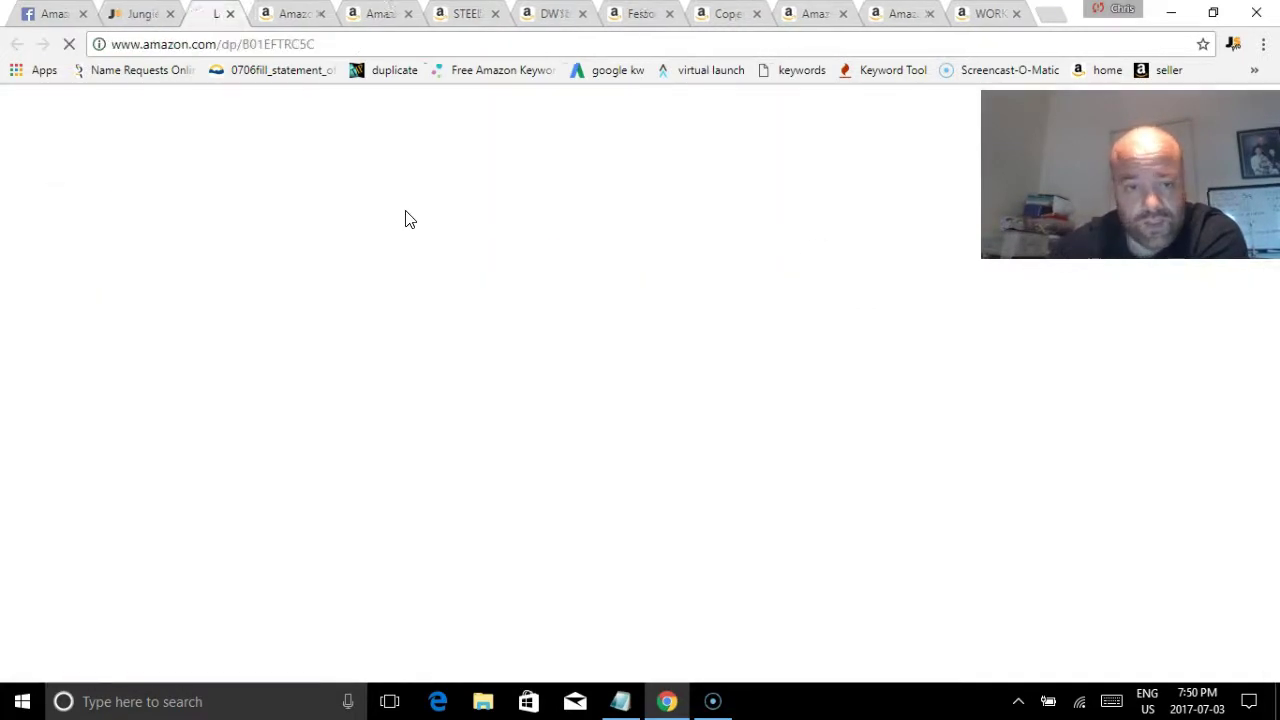
click(145, 14)
Step: Examine the database results from the 3M Scotch-Weld epoxy adhesive to the LITEdge smart plug, comparing weight, reviews and estimated sales
scroll(694, 506, down, 3)
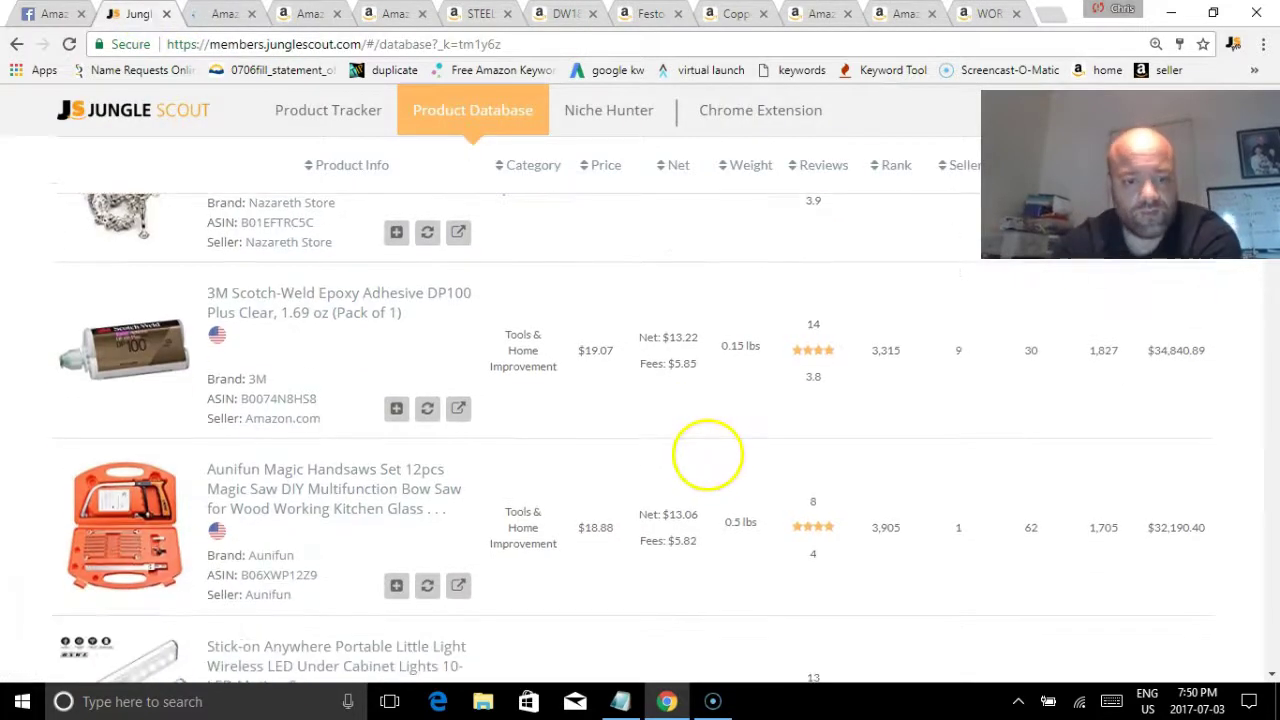
scroll(737, 468, down, 3)
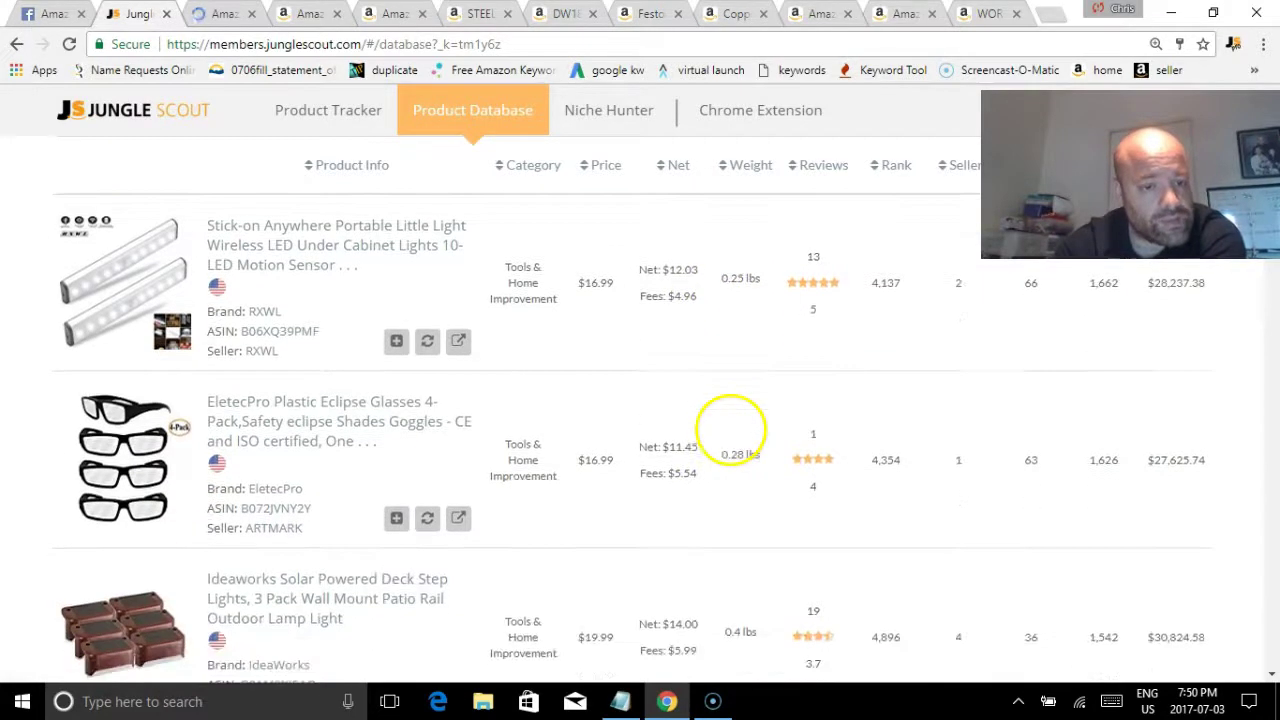
scroll(690, 500, down, 2)
scroll(705, 460, down, 4)
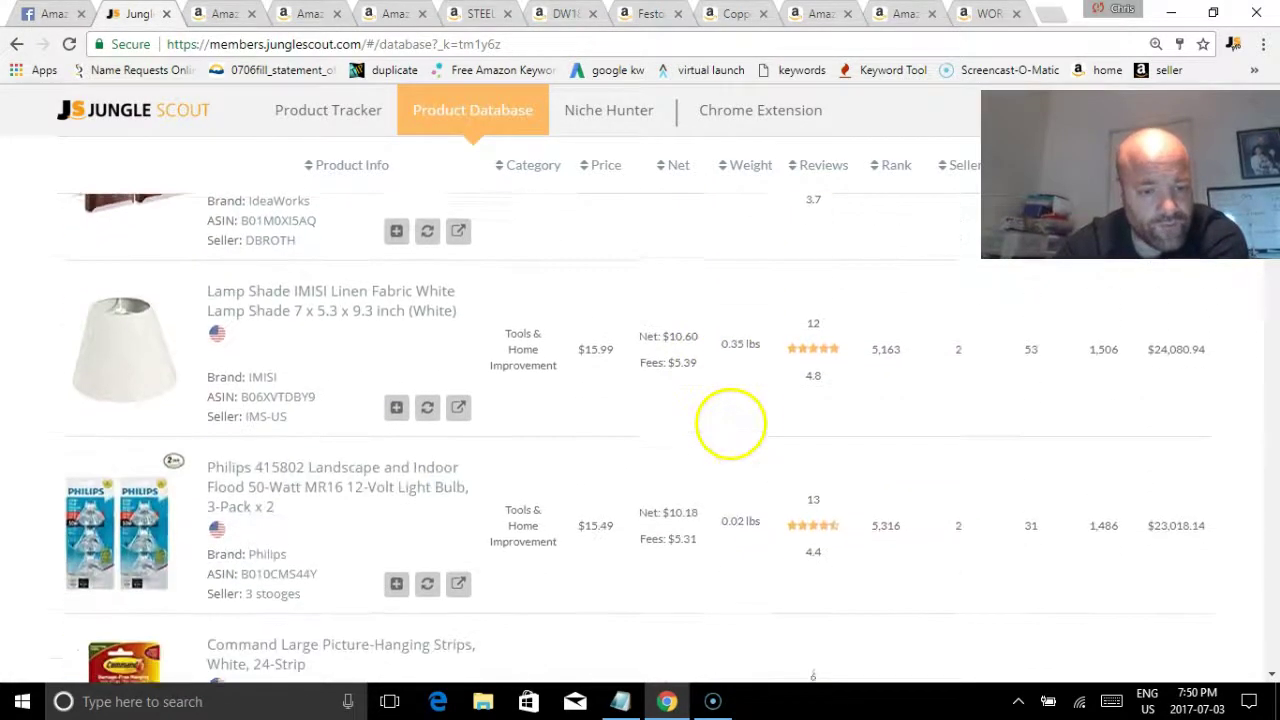
scroll(754, 452, down, 3)
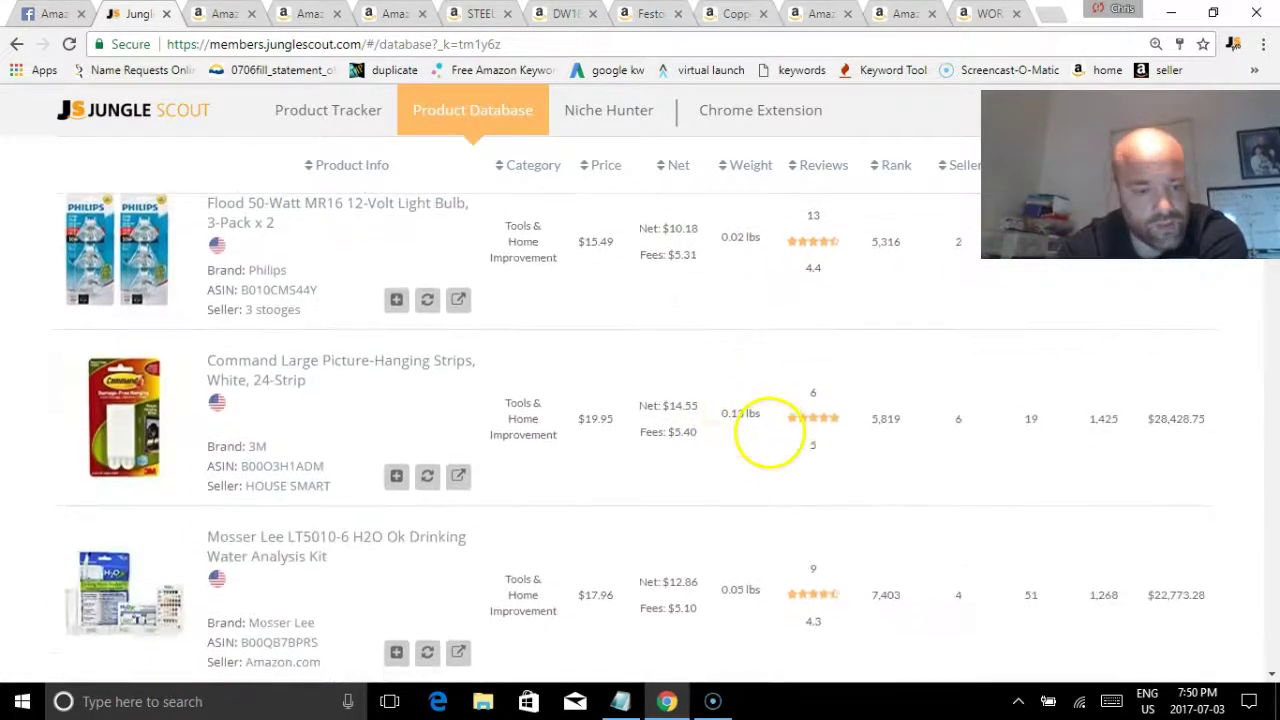
scroll(737, 437, down, 3)
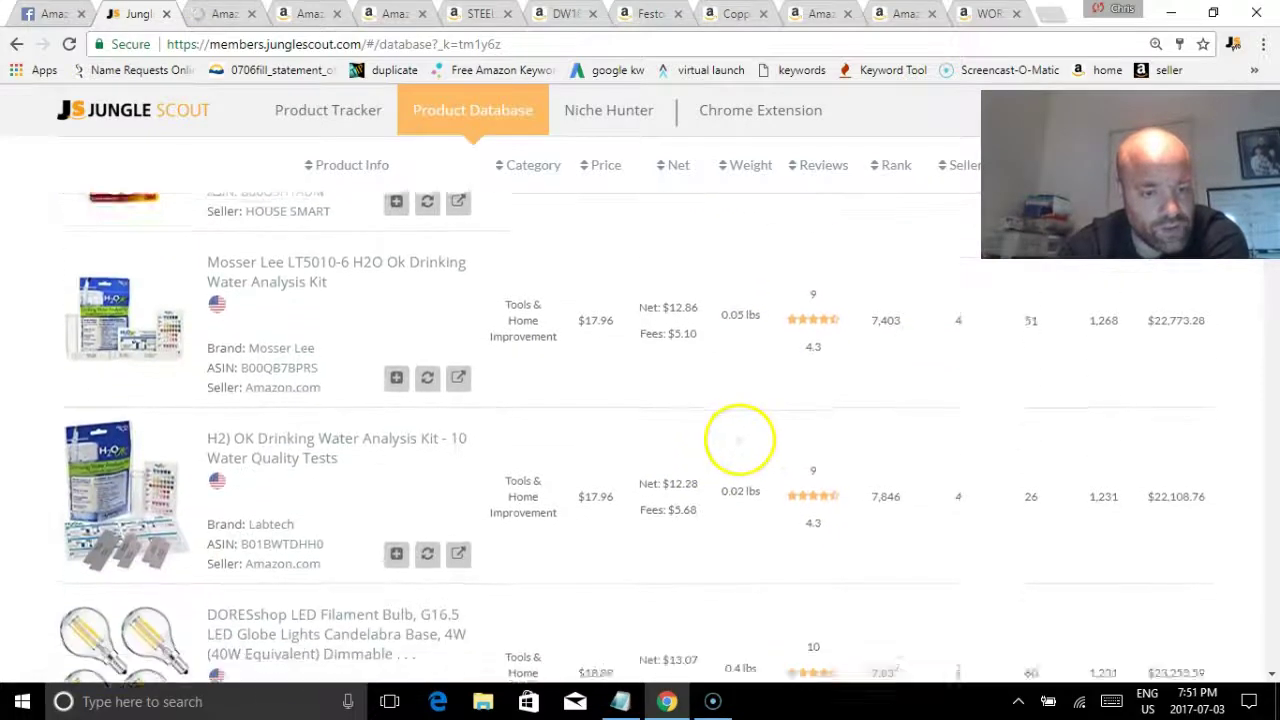
scroll(737, 440, down, 4)
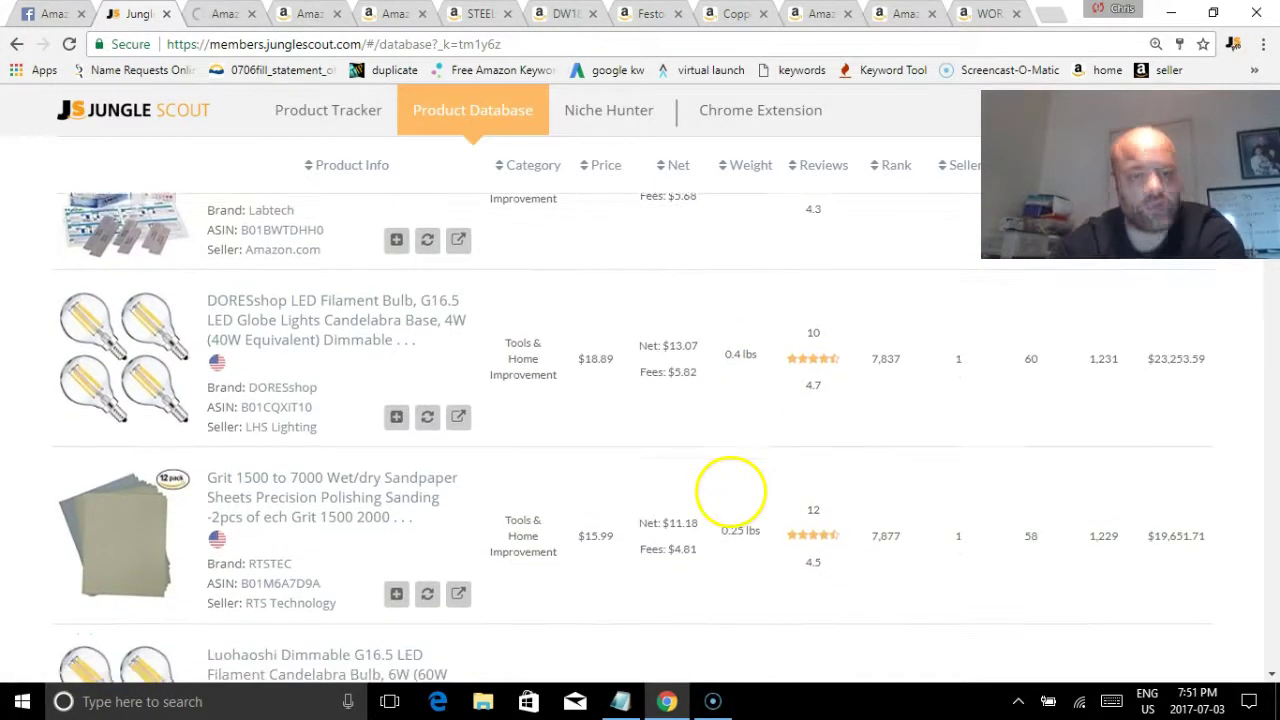
scroll(740, 459, down, 7)
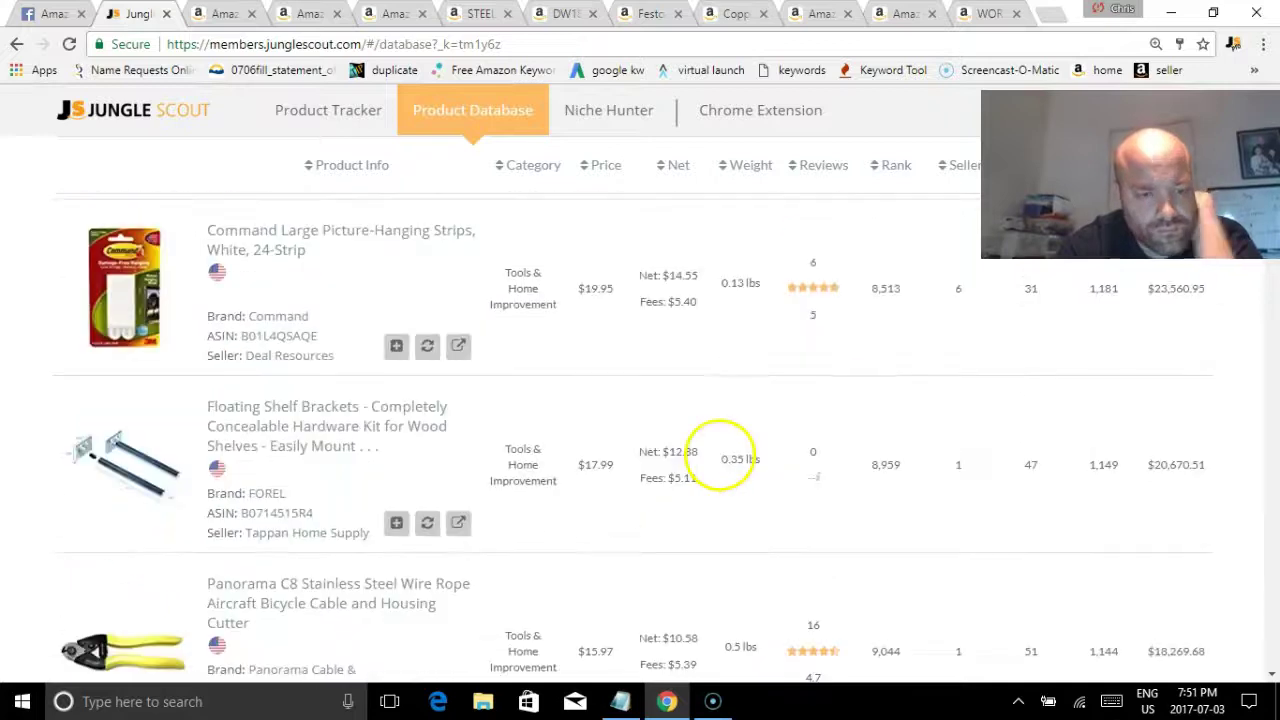
scroll(710, 500, down, 1)
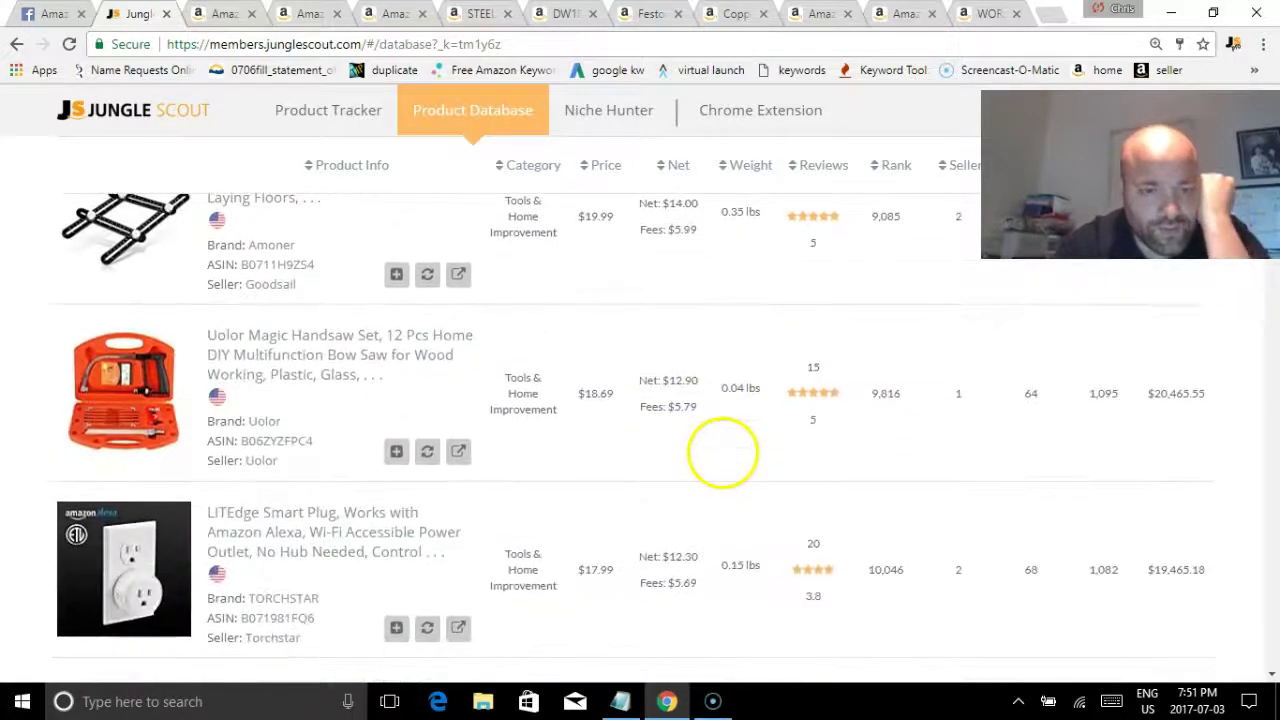
scroll(720, 451, up, 1)
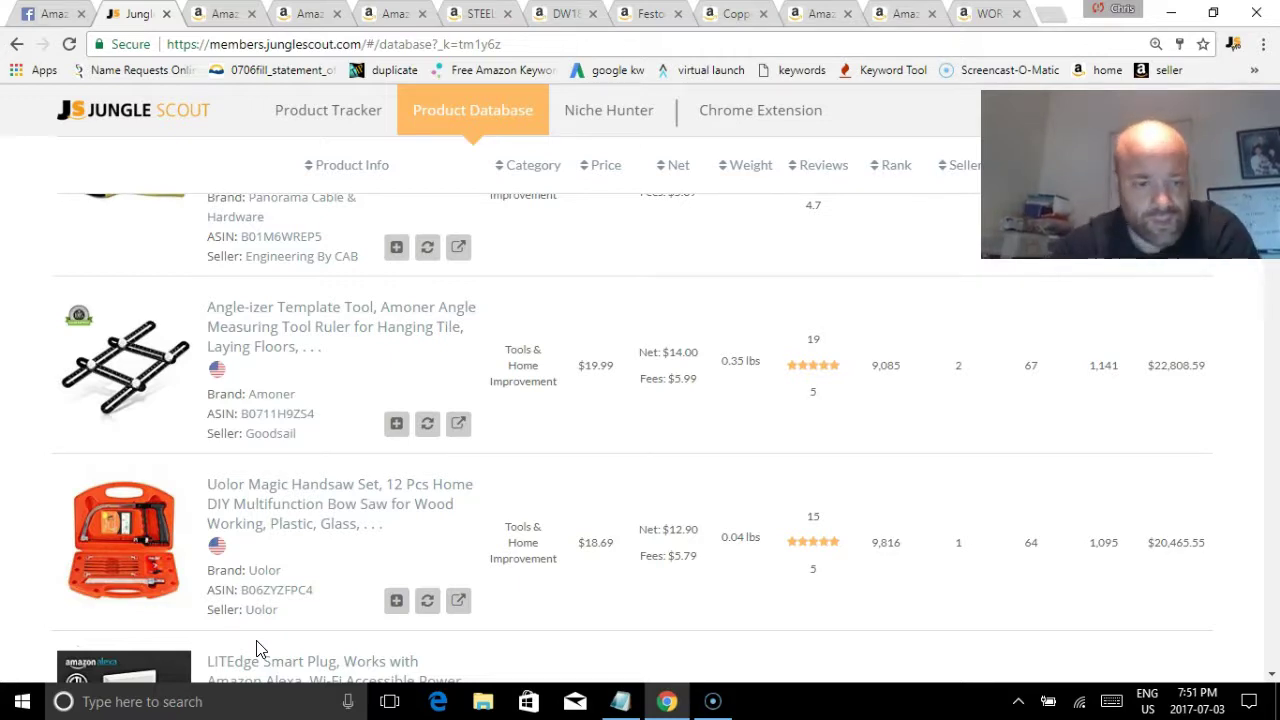
Step: Open the Amazon listing for the AnSaw set of 6 multi-color wine bottle cork lights and return to the product database
scroll(794, 514, down, 5)
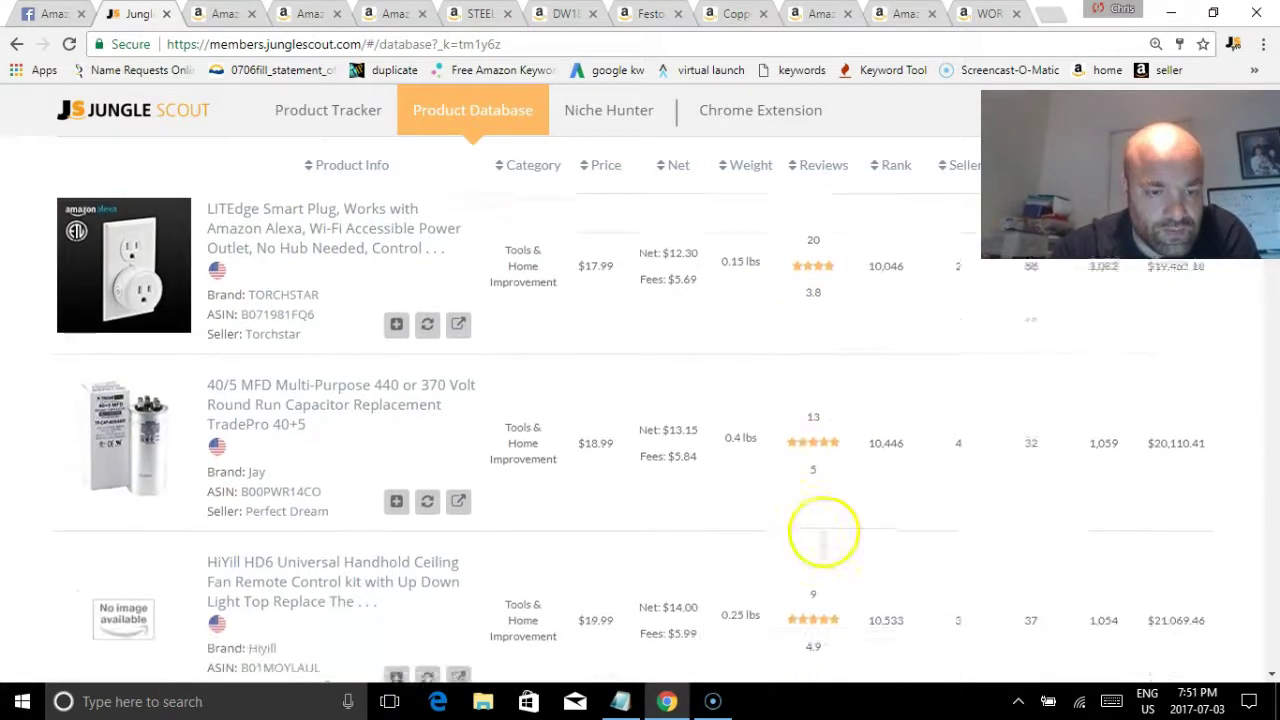
scroll(823, 531, up, 1)
scroll(814, 566, down, 2)
scroll(829, 529, down, 3)
scroll(813, 553, down, 8)
scroll(830, 445, down, 4)
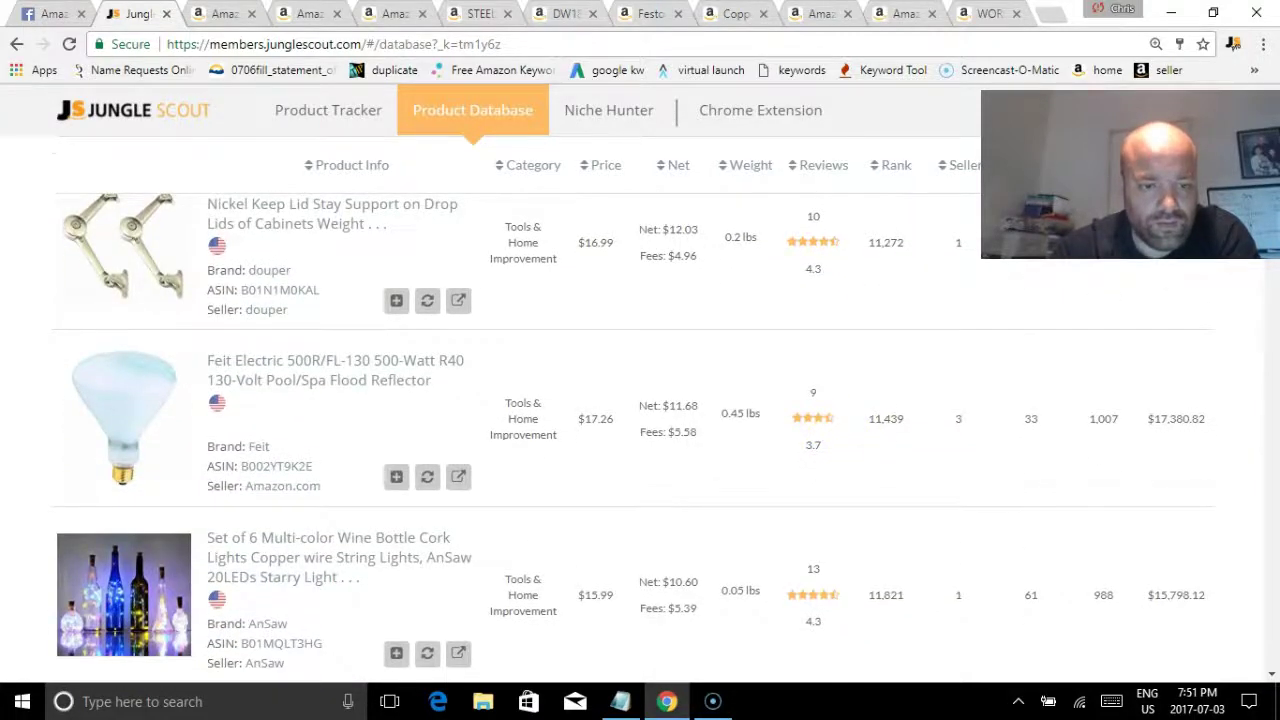
scroll(840, 449, down, 4)
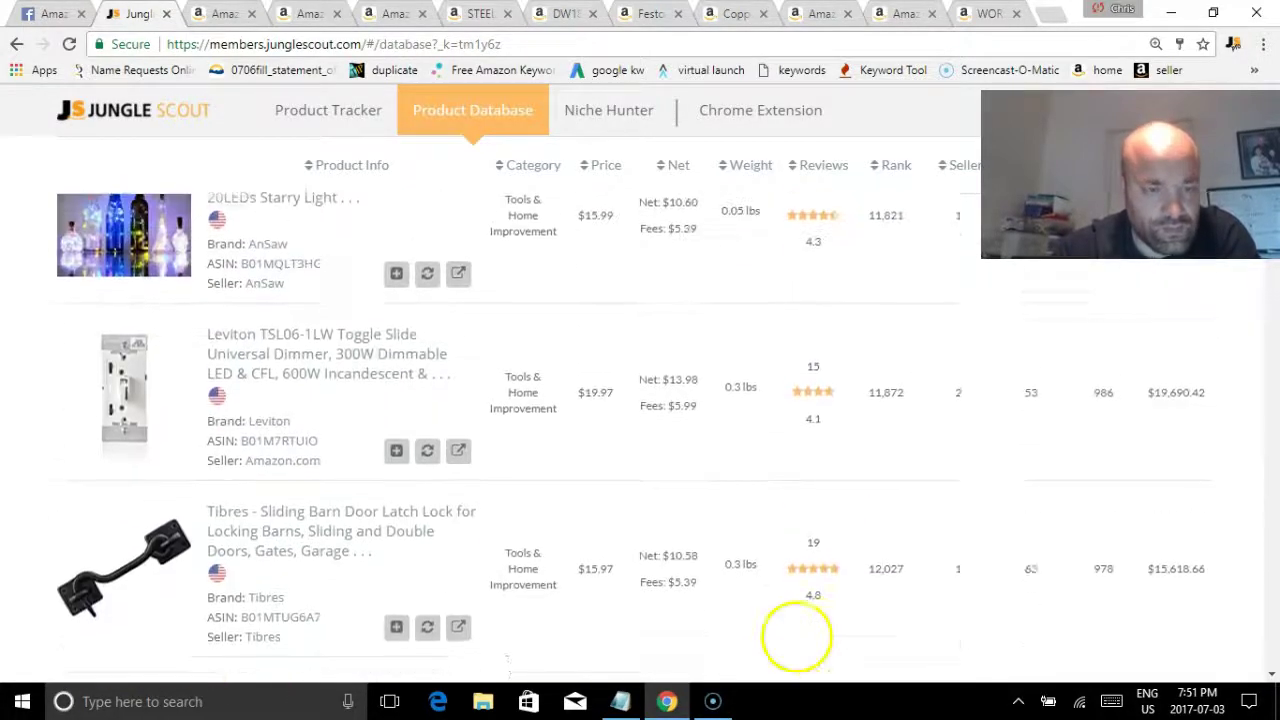
scroll(790, 600, up, 1)
scroll(800, 520, down, 1)
scroll(770, 590, up, 1)
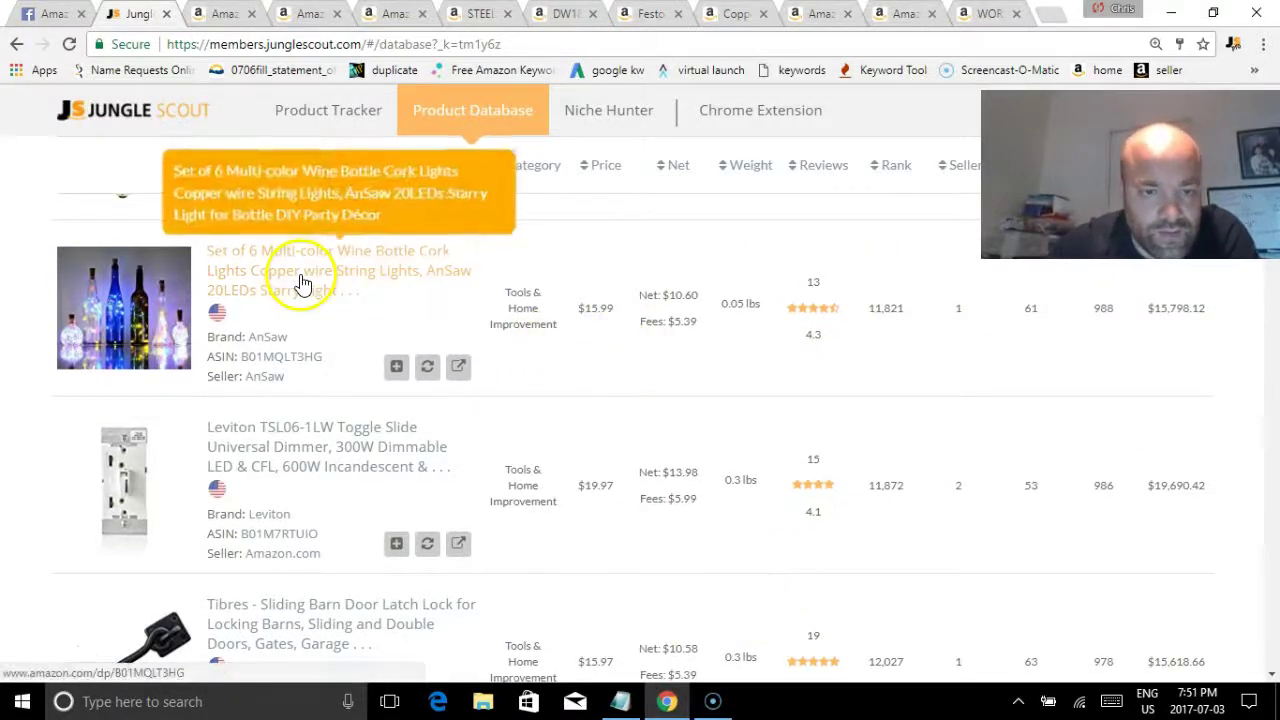
click(395, 284)
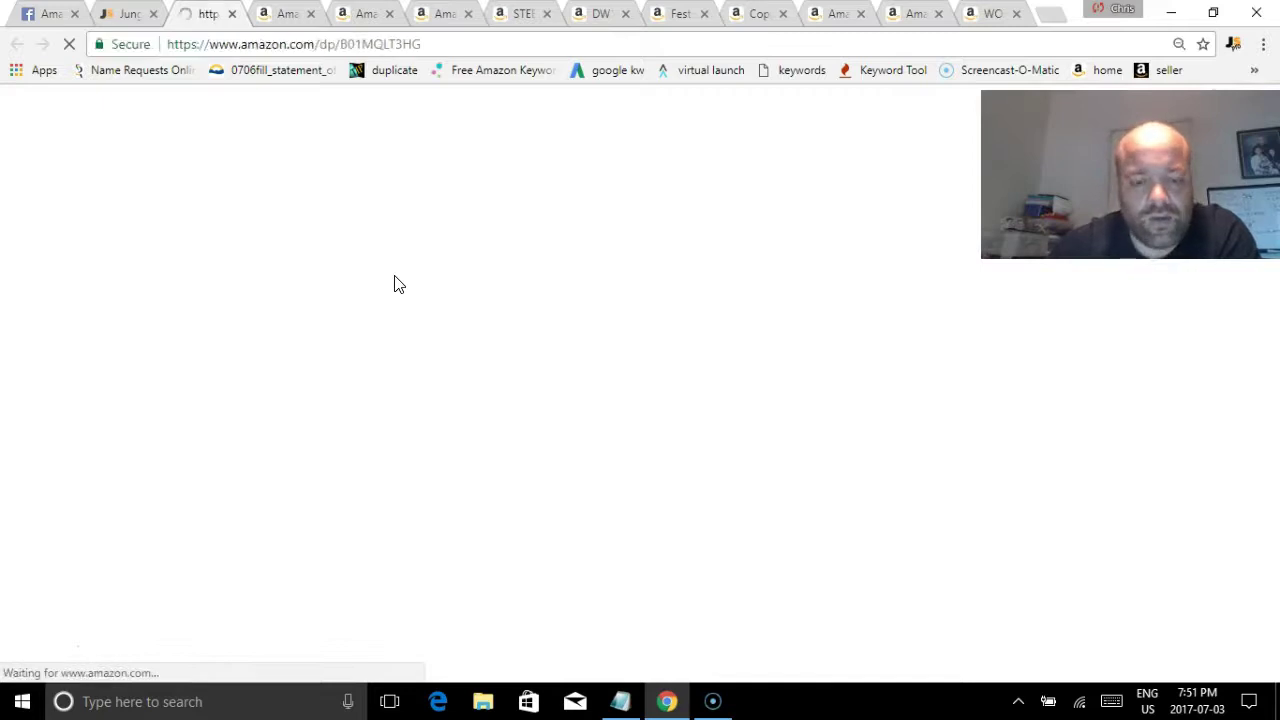
click(114, 14)
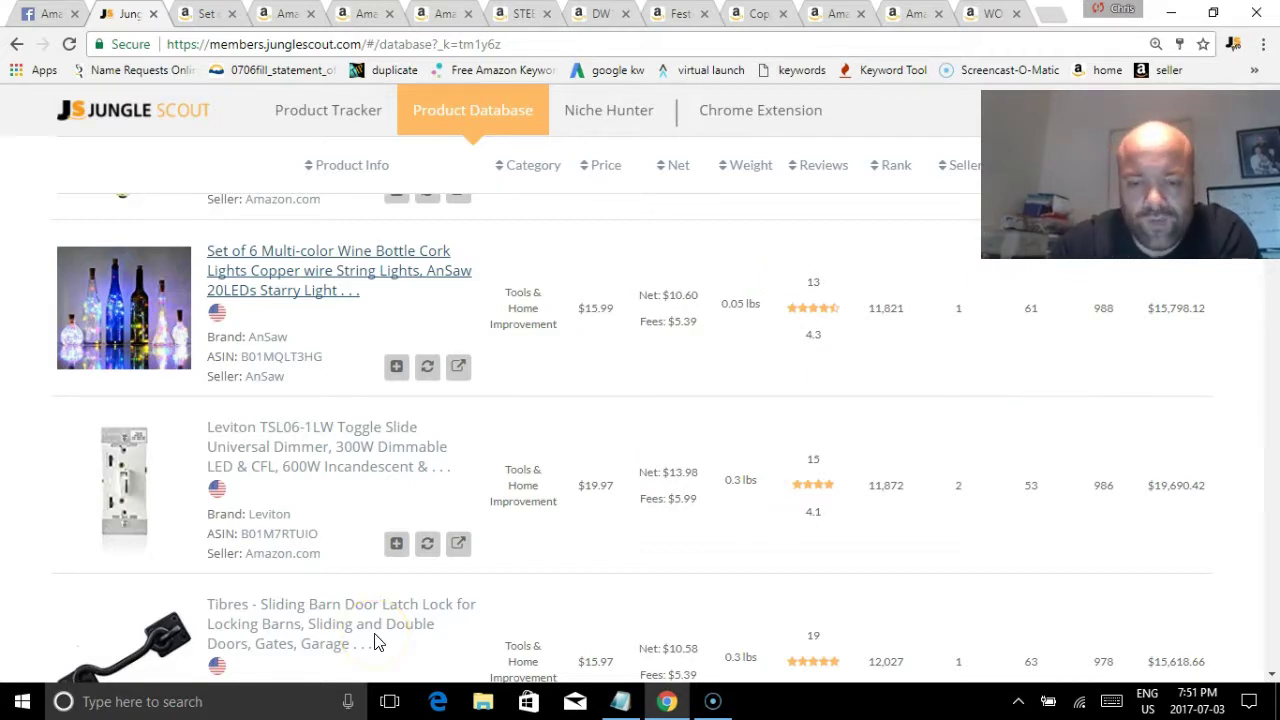
Step: Examine the database results from the Tibres sliding barn door latch to the LG refrigerator air filter replacement
scroll(1040, 445, down, 5)
scroll(1029, 455, down, 3)
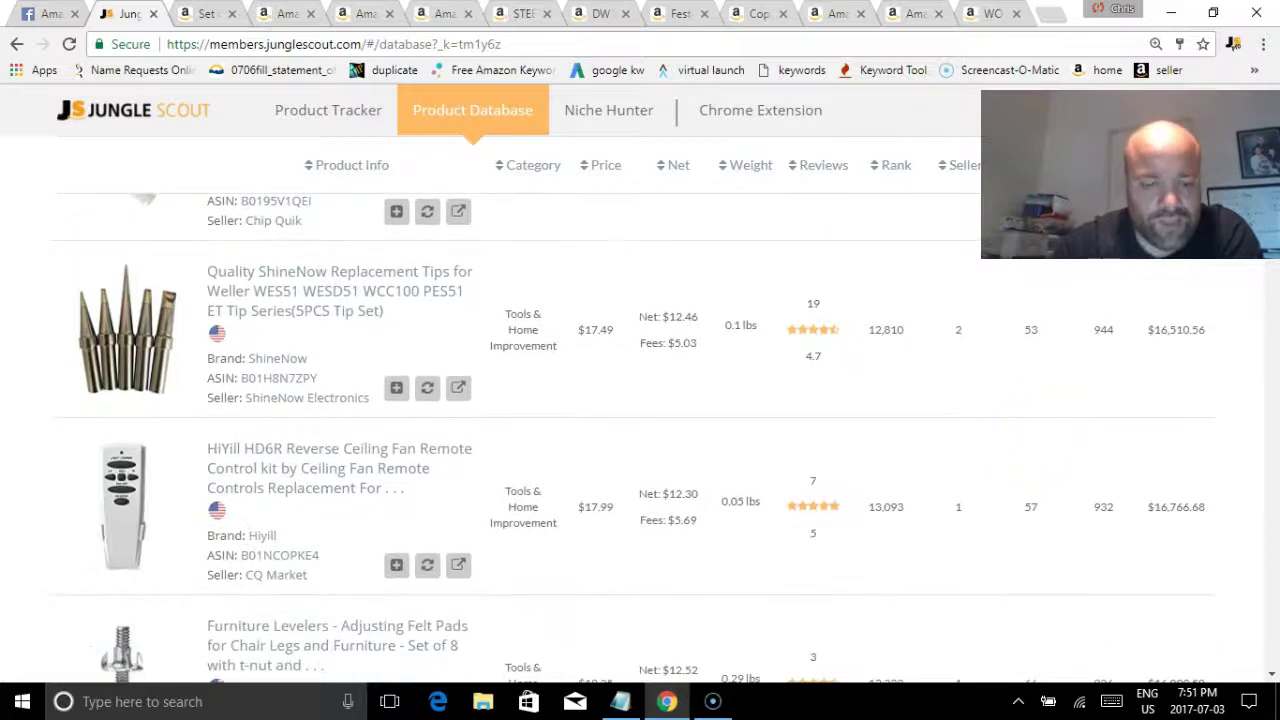
scroll(1034, 471, down, 4)
scroll(1027, 485, down, 3)
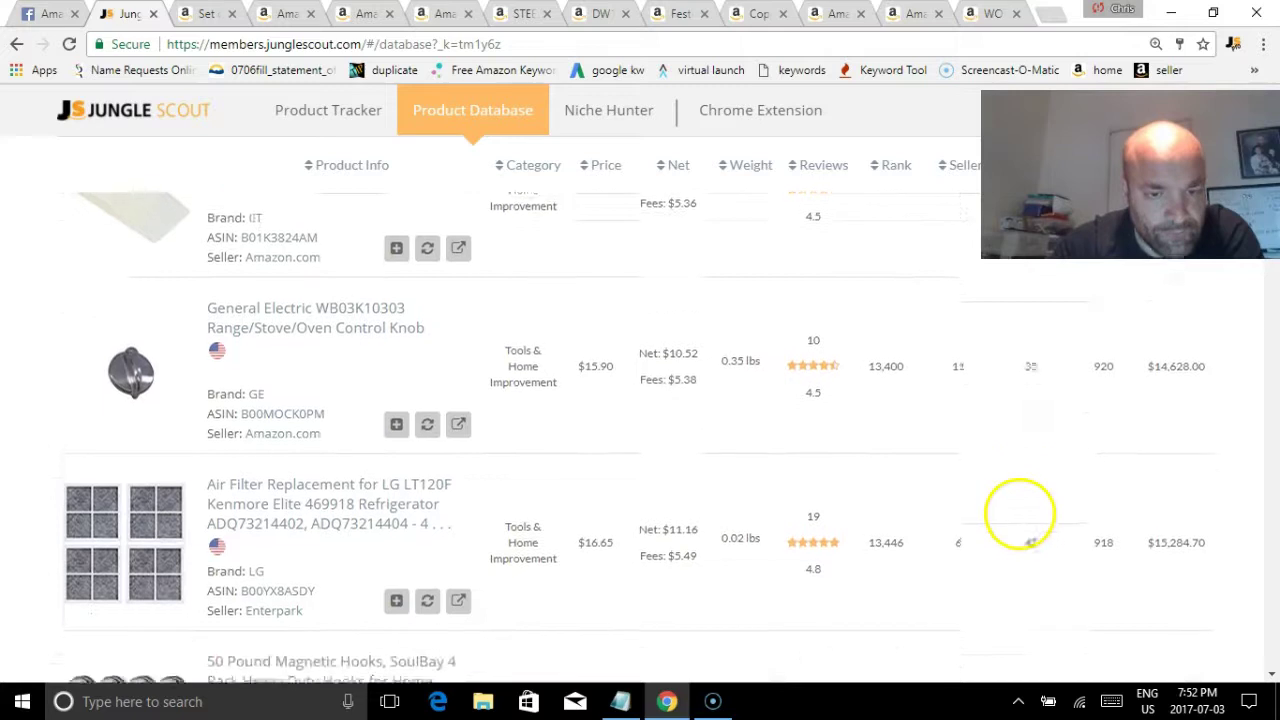
Step: Open the Amazon listing for the SoulBay 50 Pound Magnetic Hooks from the results, then return to the product database
scroll(1020, 500, down, 3)
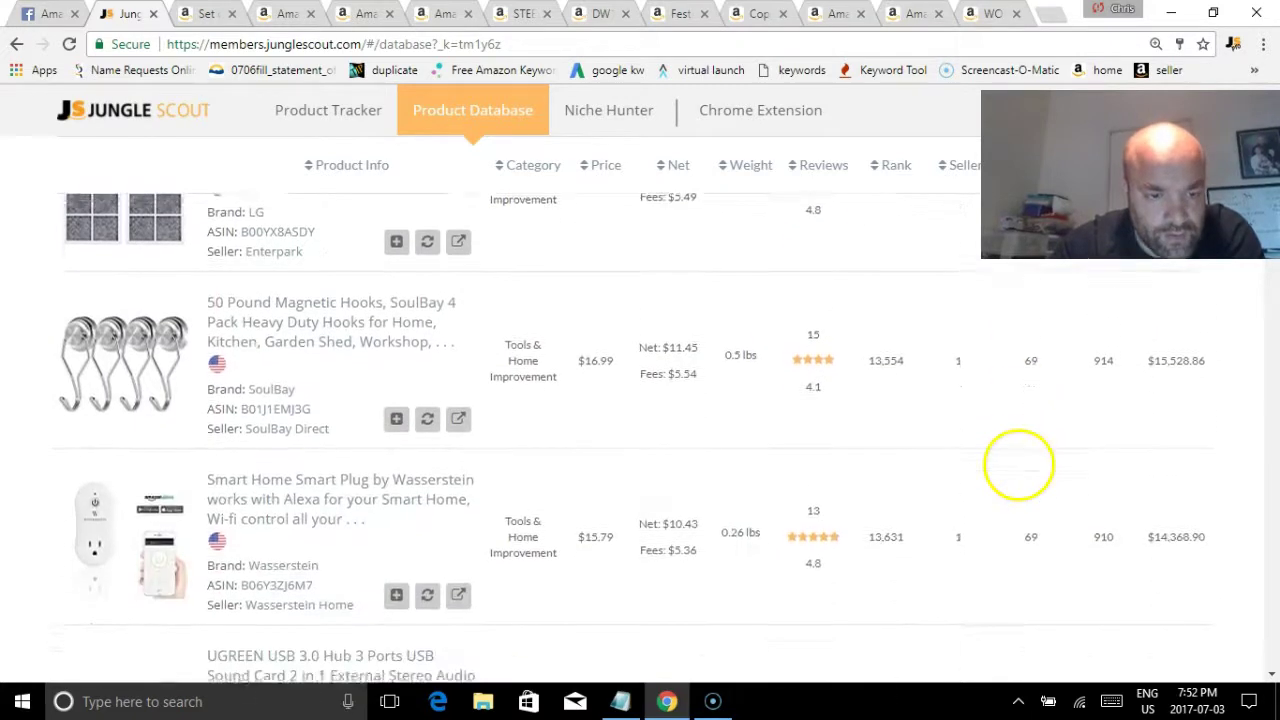
scroll(1019, 464, down, 1)
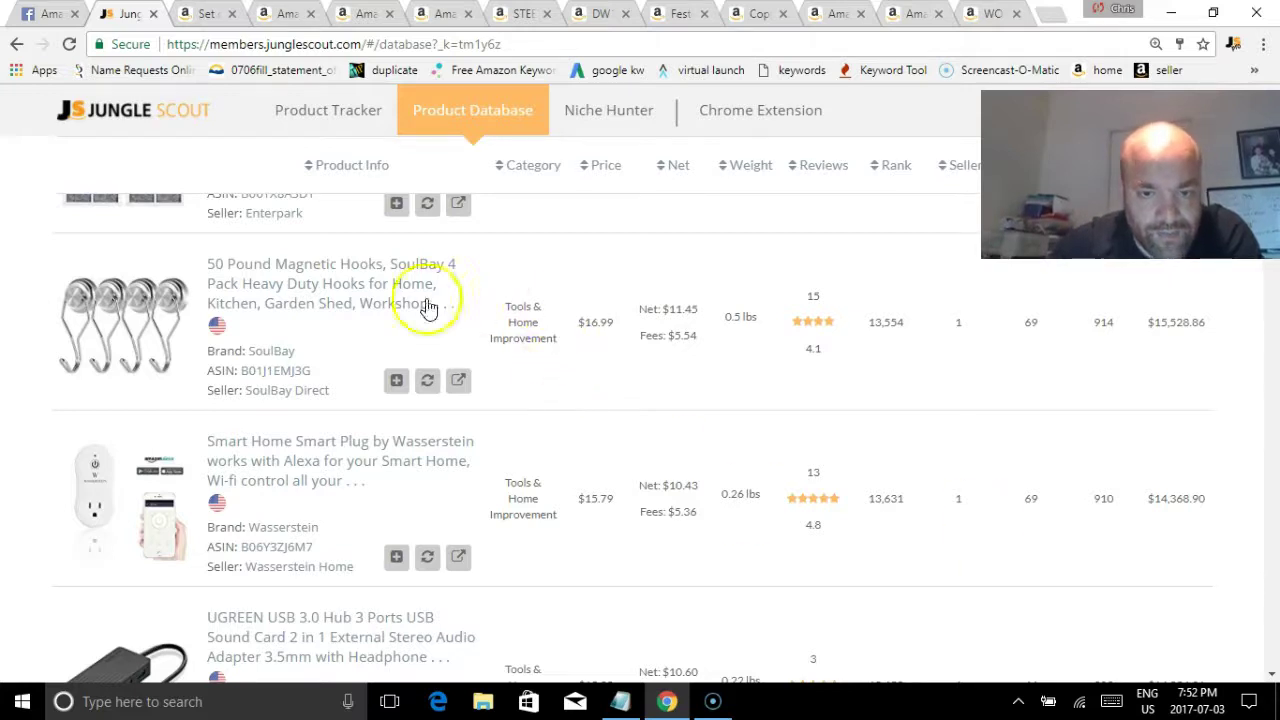
click(380, 272)
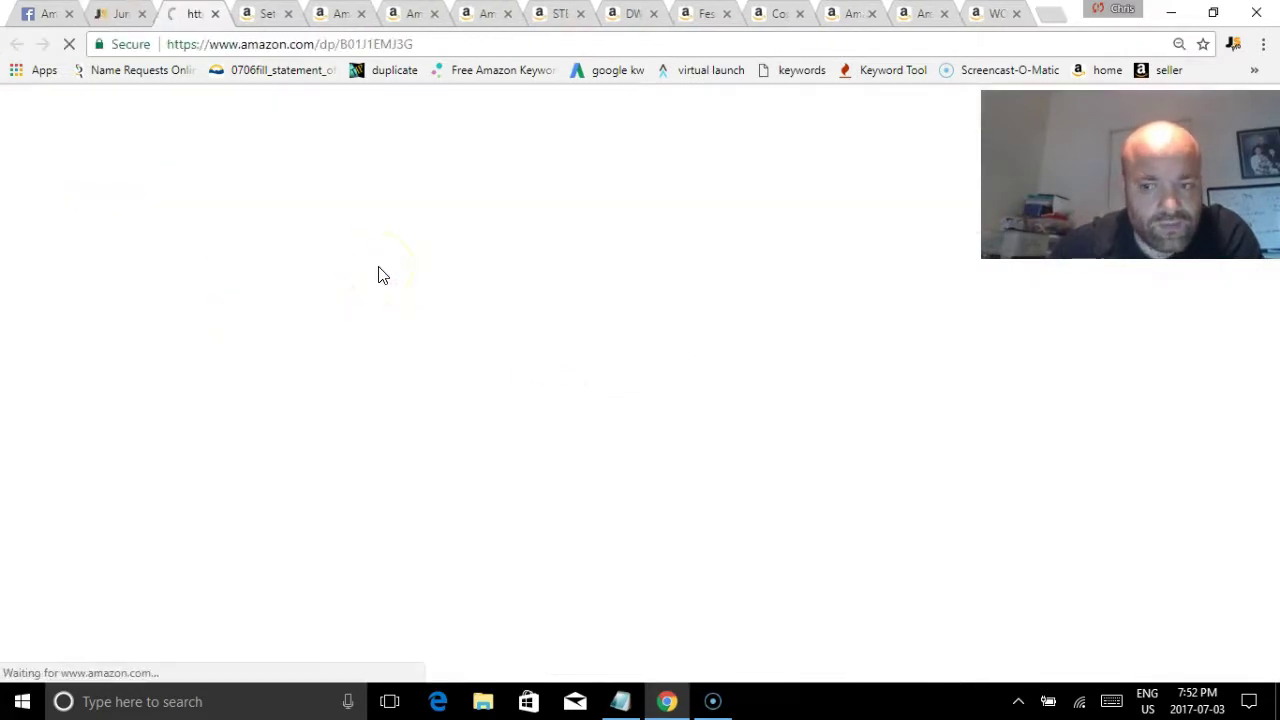
click(110, 13)
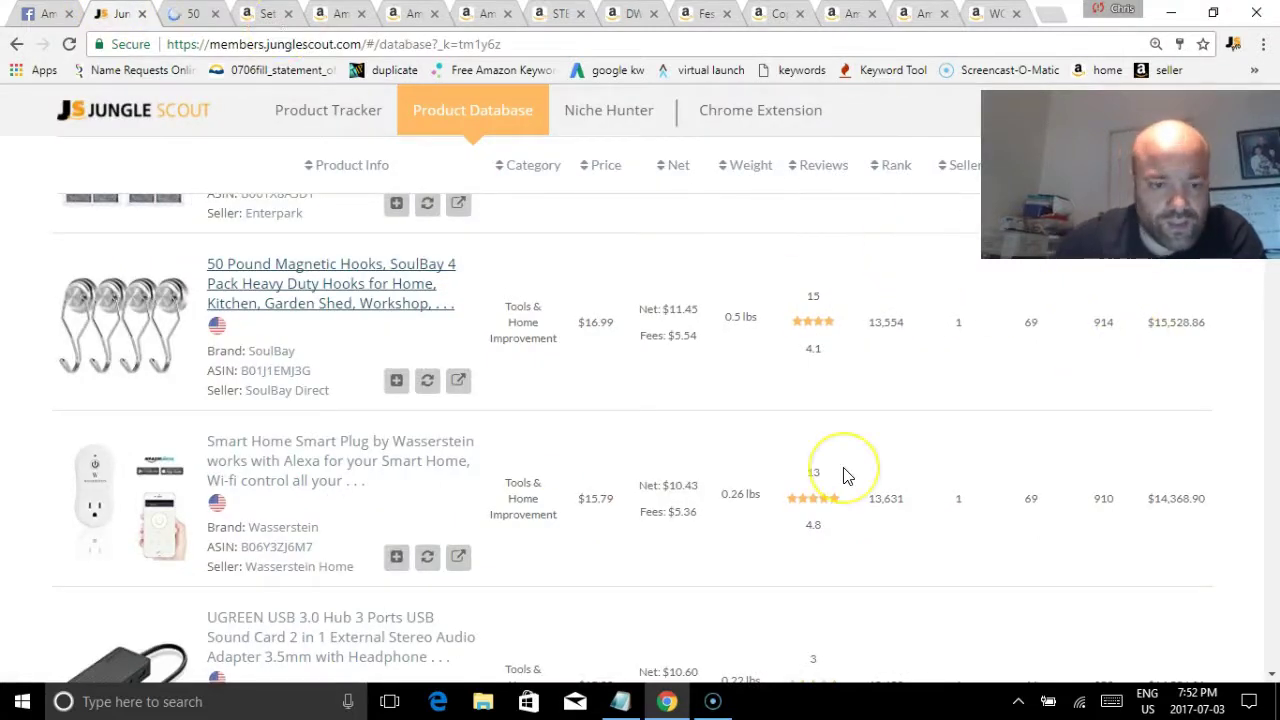
Step: Examine the Tools & Home Improvement results below the magnetic hooks, comparing reviews, sellers, monthly sales and revenue for promising products
scroll(1087, 557, down, 1)
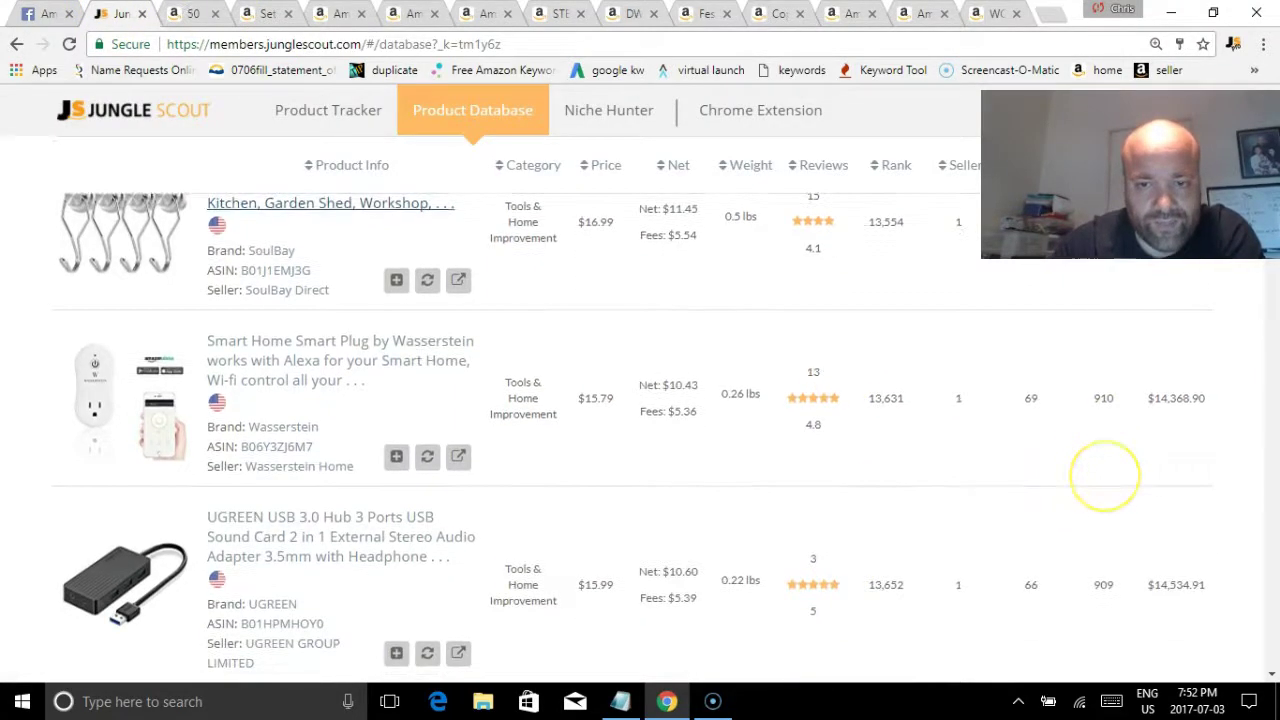
scroll(1105, 475, down, 2)
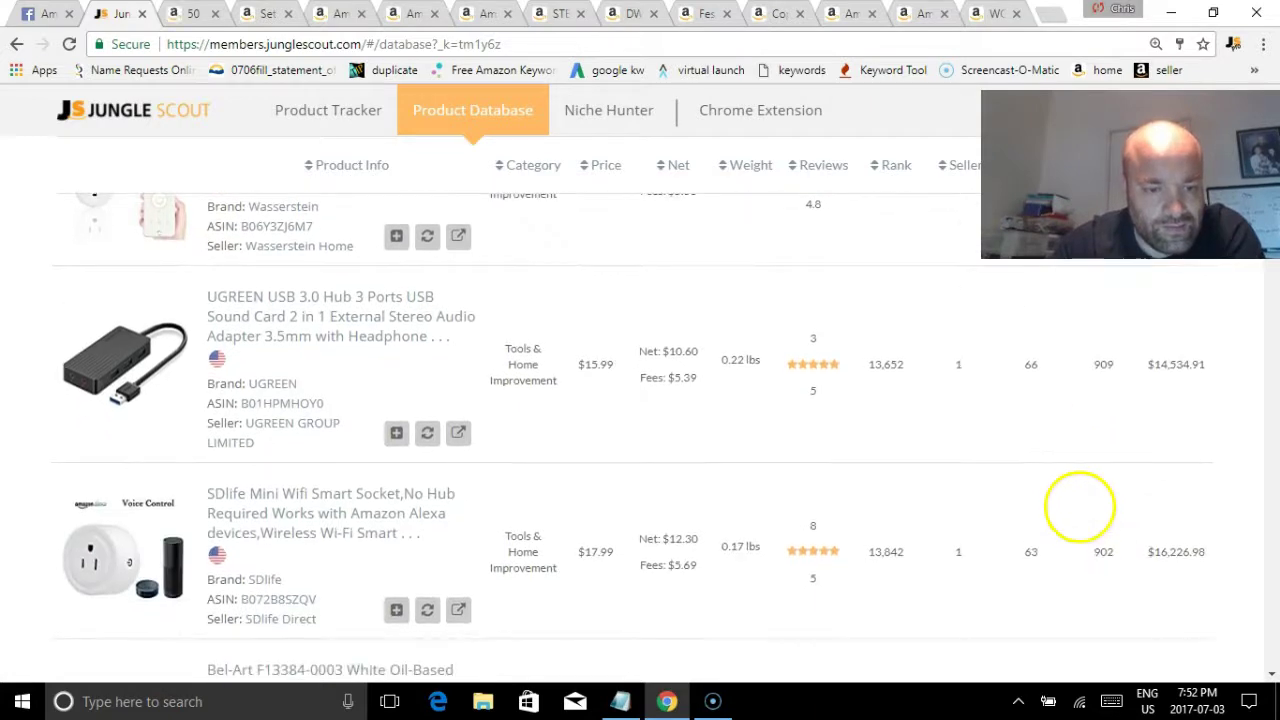
scroll(1062, 530, down, 3)
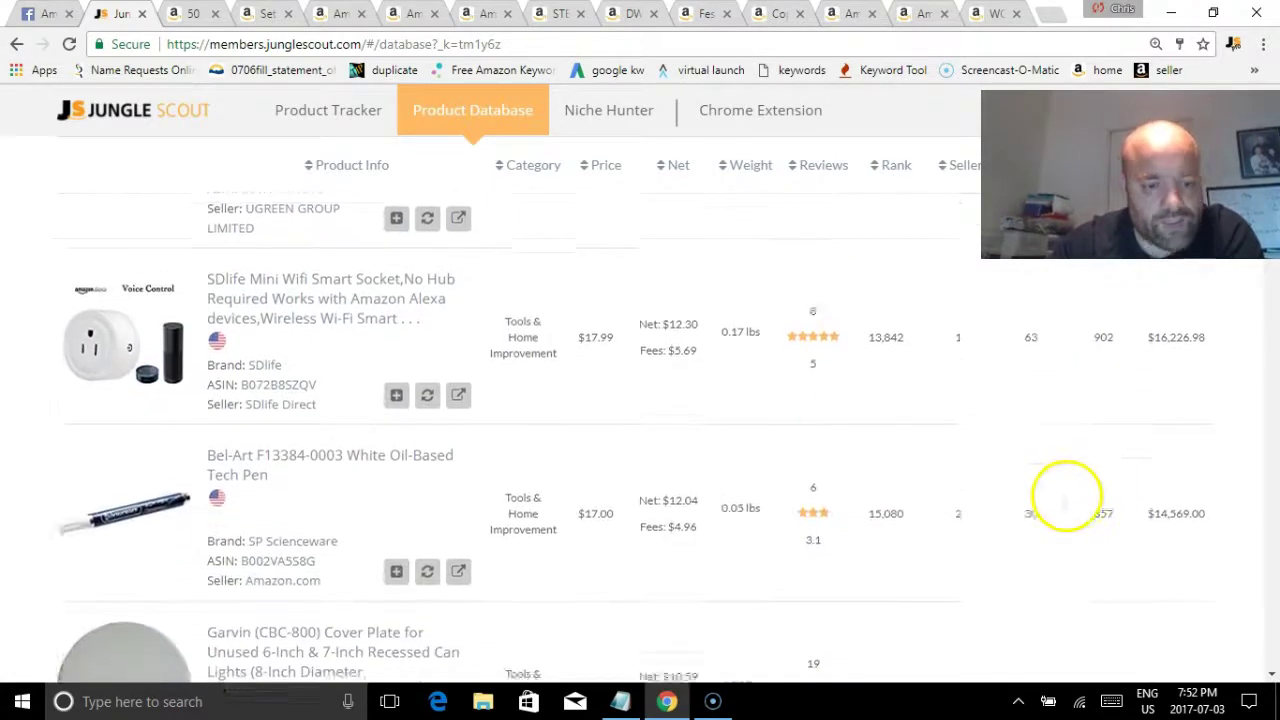
scroll(1058, 475, down, 2)
scroll(1060, 560, up, 5)
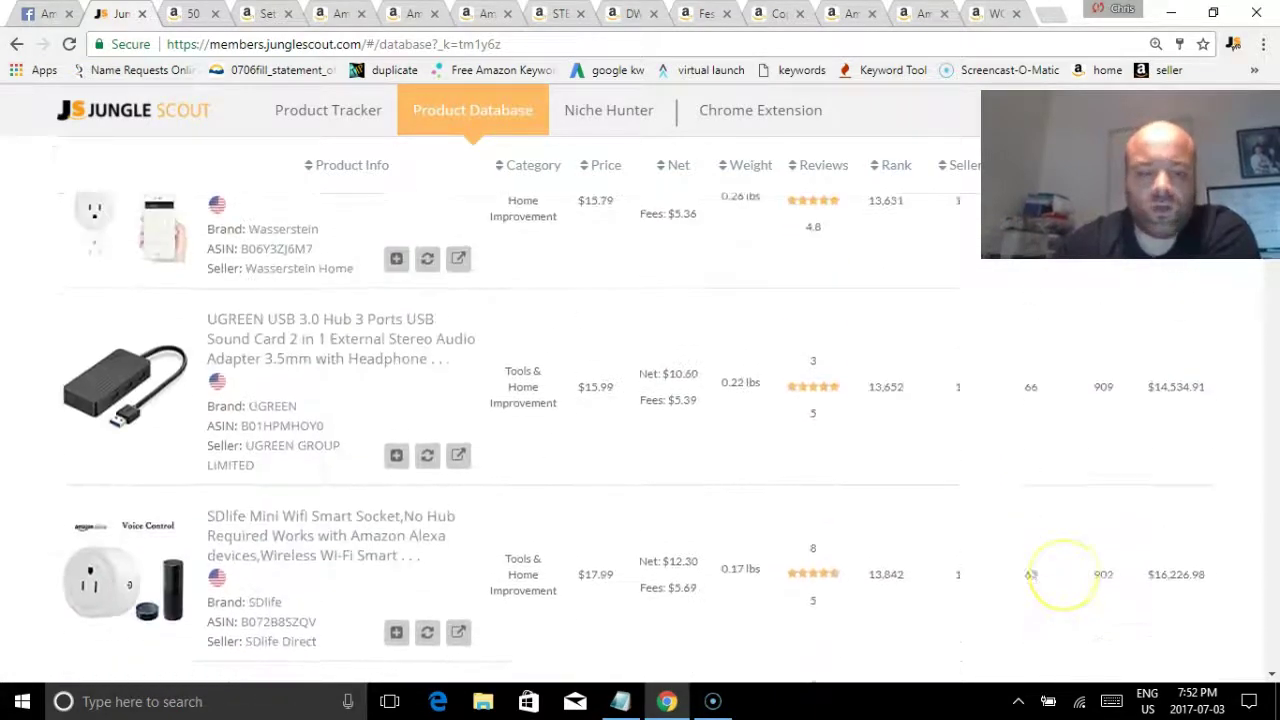
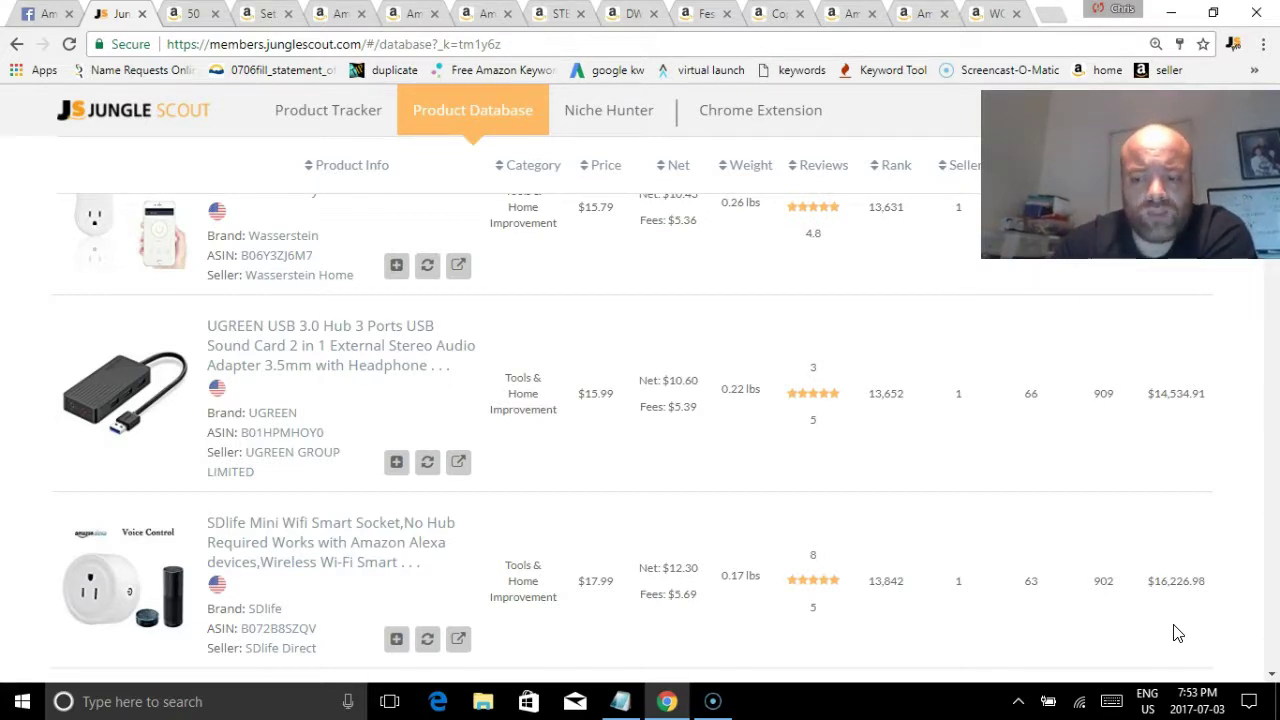
scroll(1060, 440, down, 5)
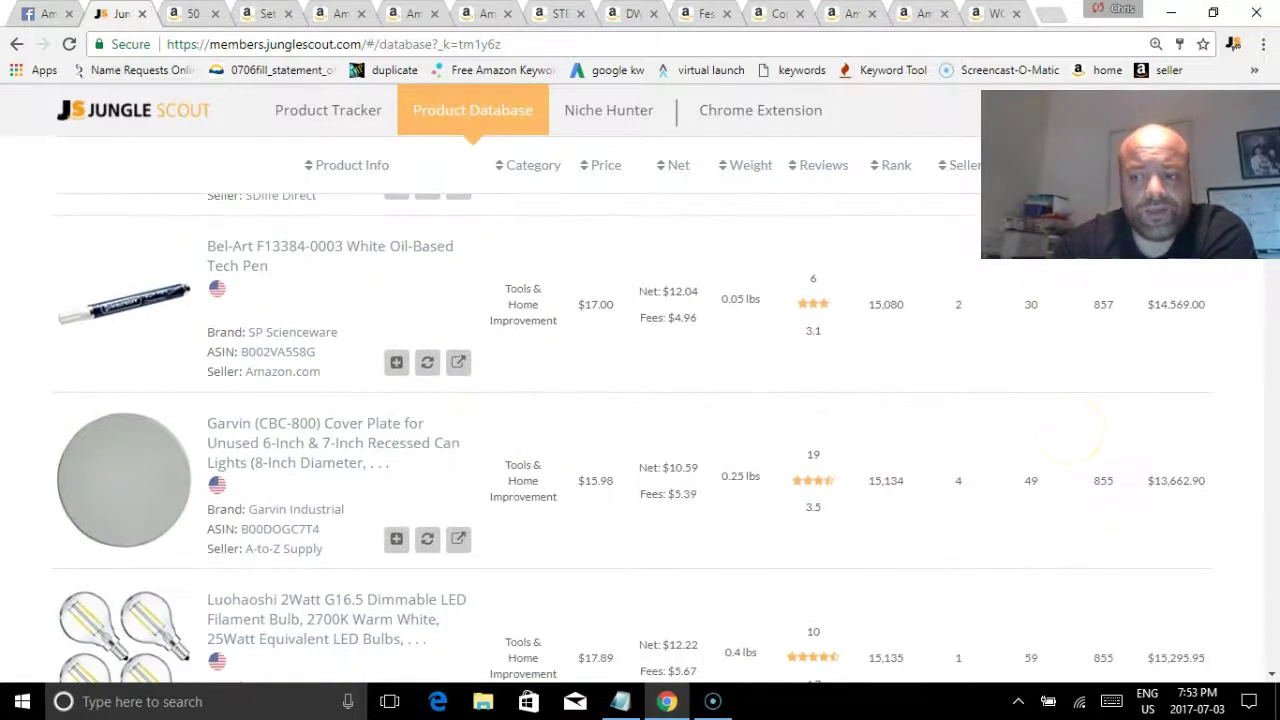
scroll(1065, 436, down, 7)
scroll(1055, 446, down, 2)
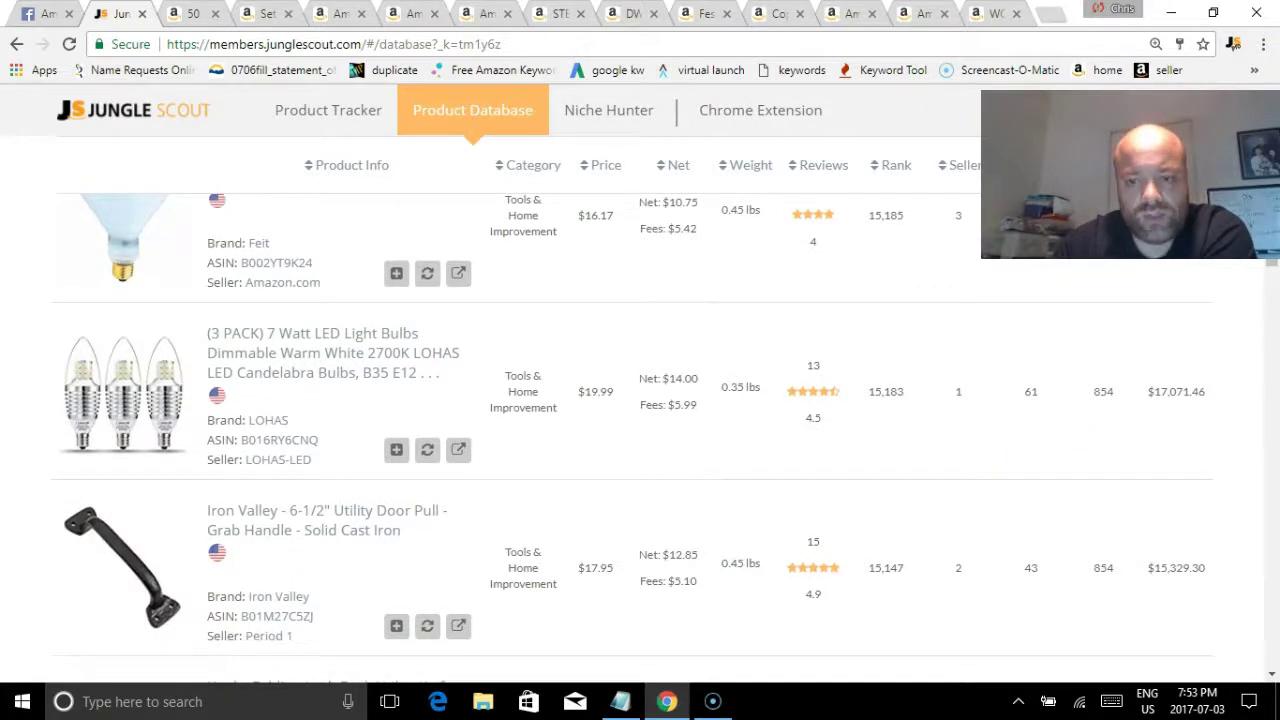
scroll(1049, 457, down, 5)
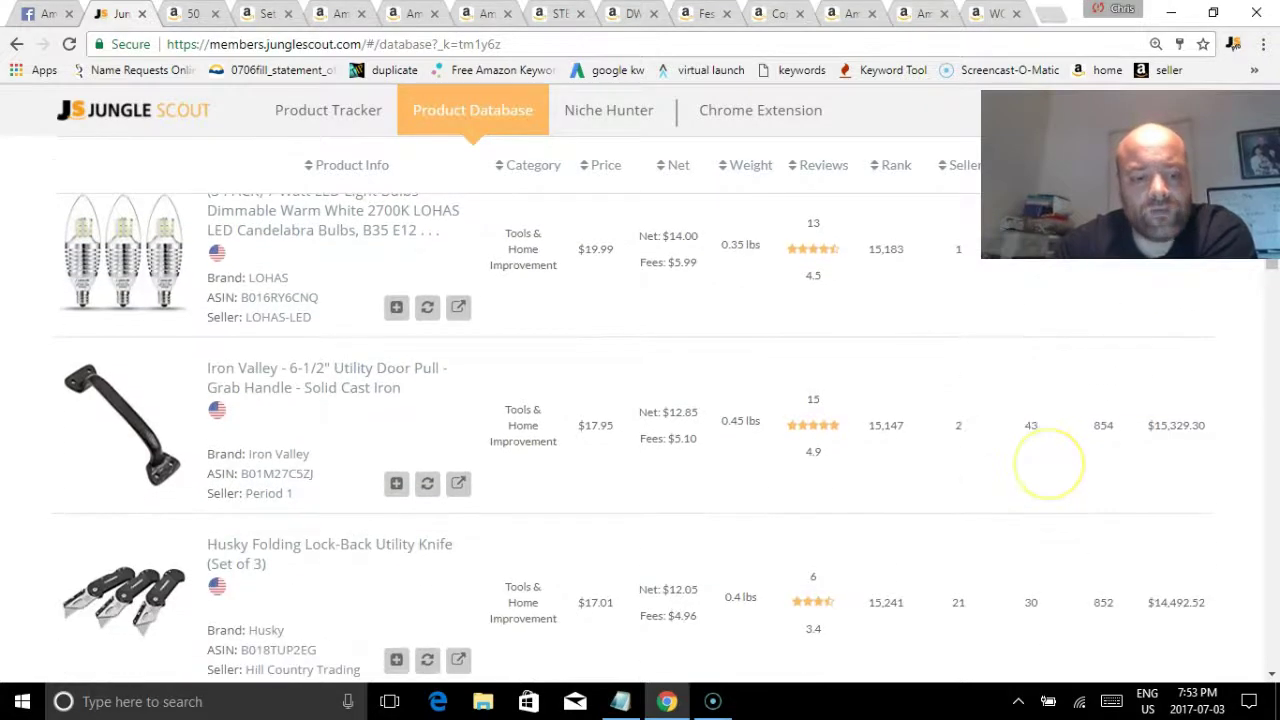
scroll(1059, 431, down, 6)
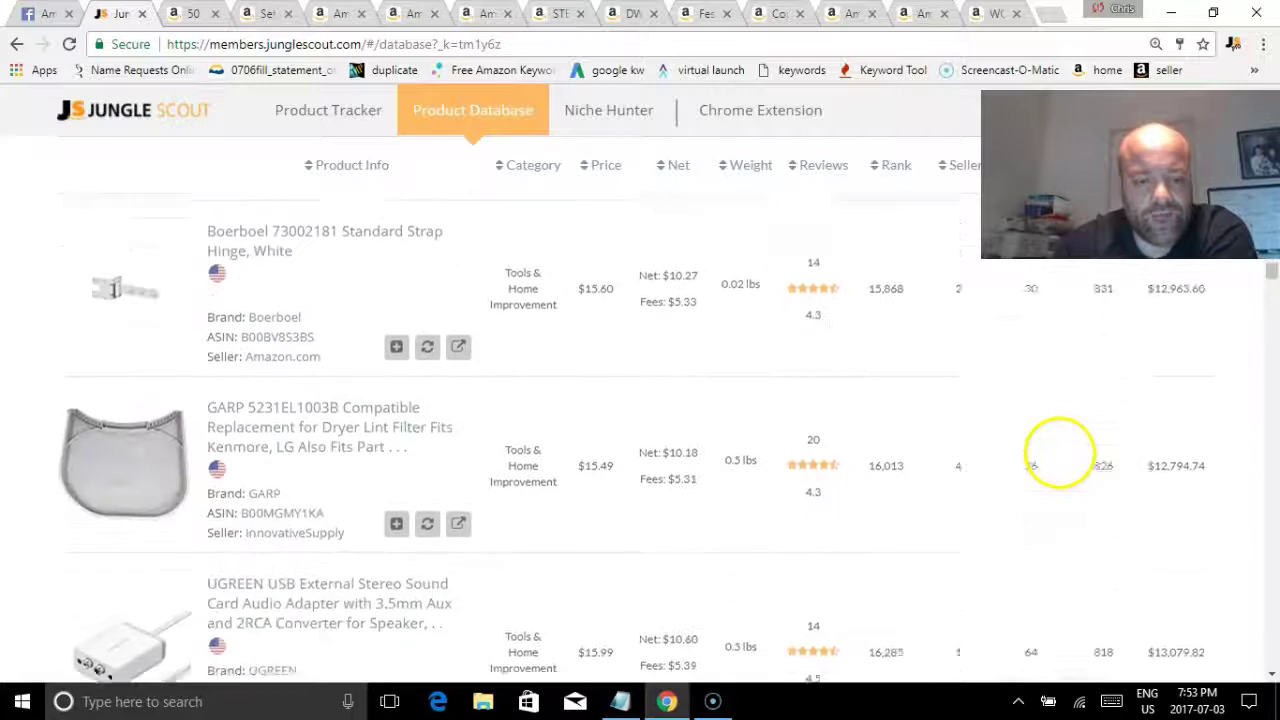
scroll(1046, 469, down, 5)
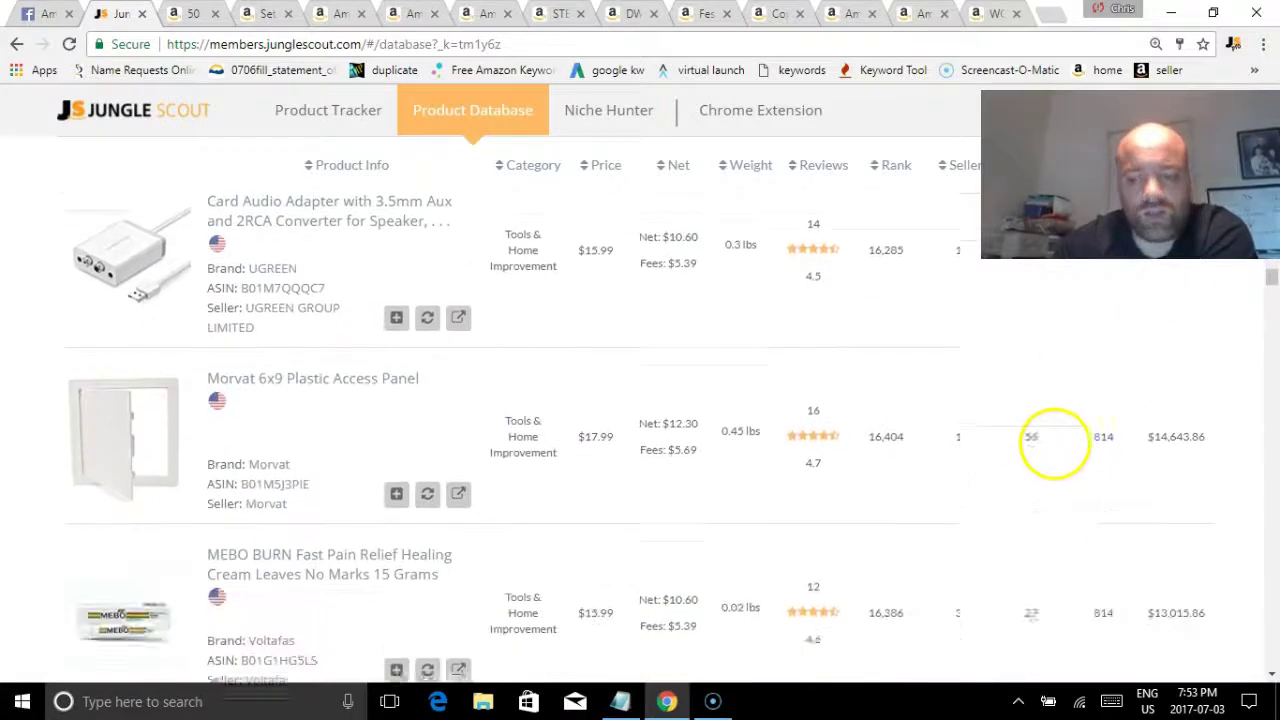
scroll(1043, 447, down, 2)
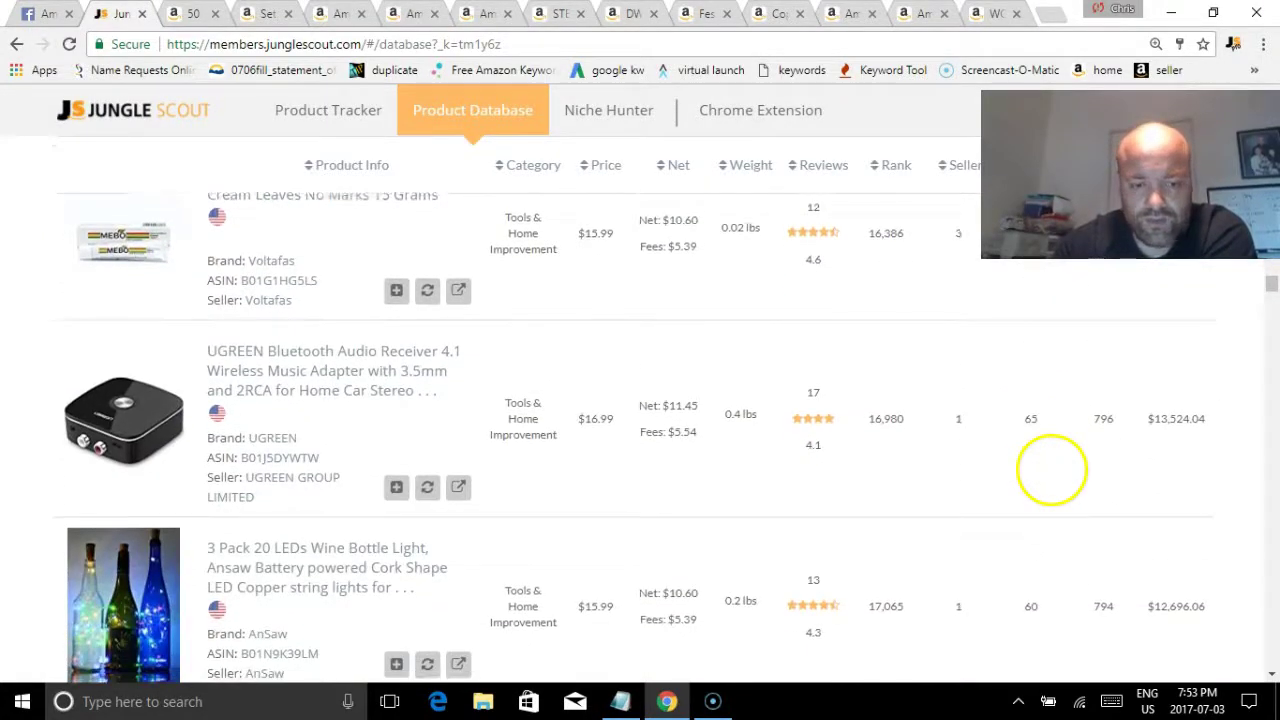
scroll(1050, 462, down, 3)
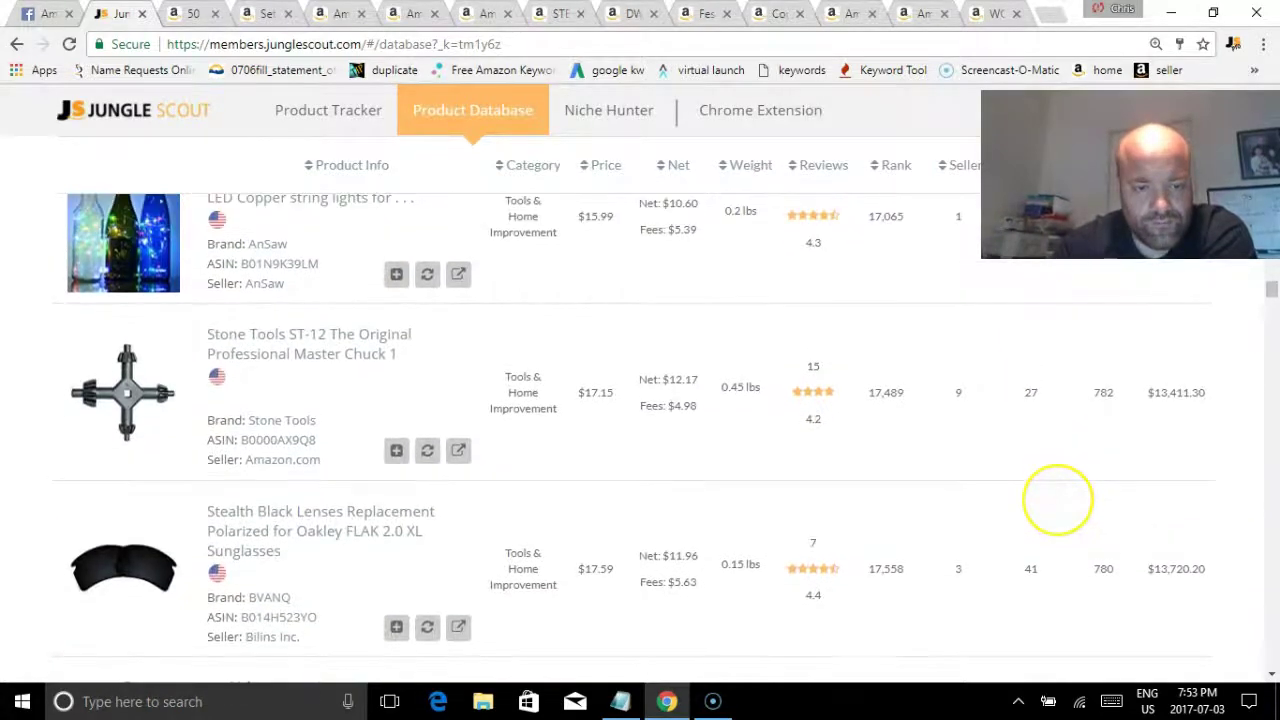
scroll(1055, 495, down, 3)
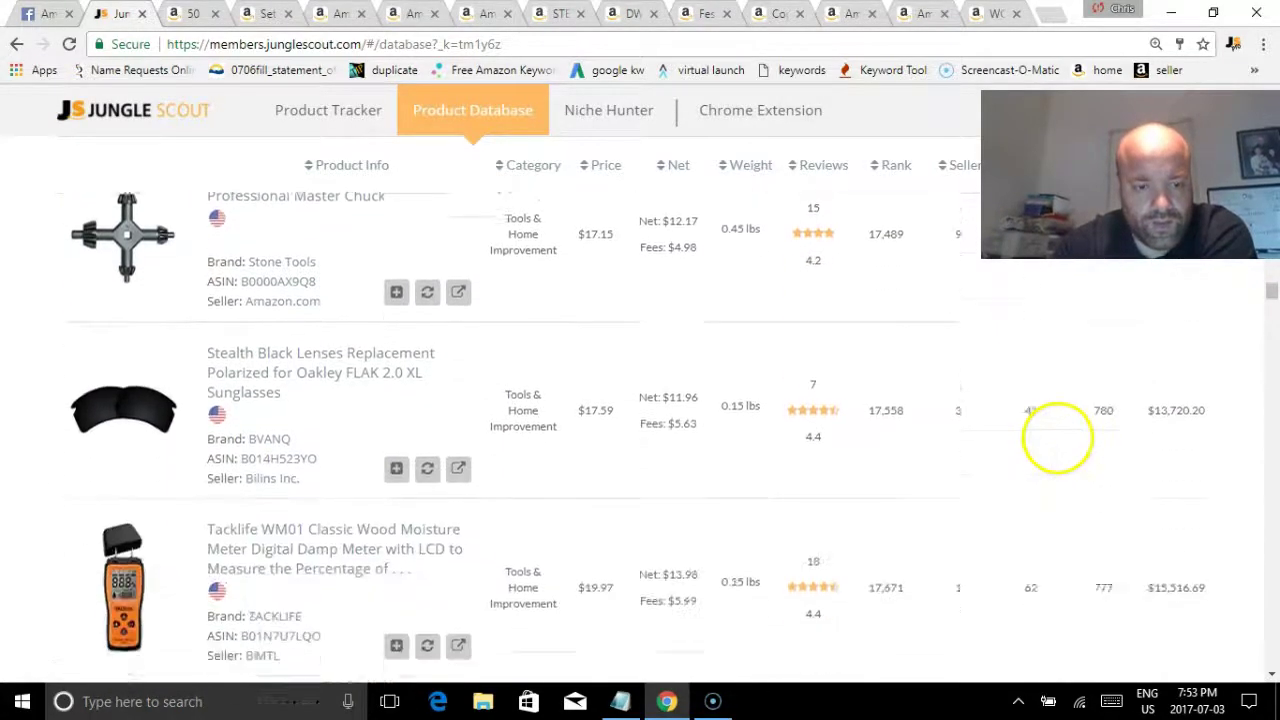
scroll(1052, 475, down, 2)
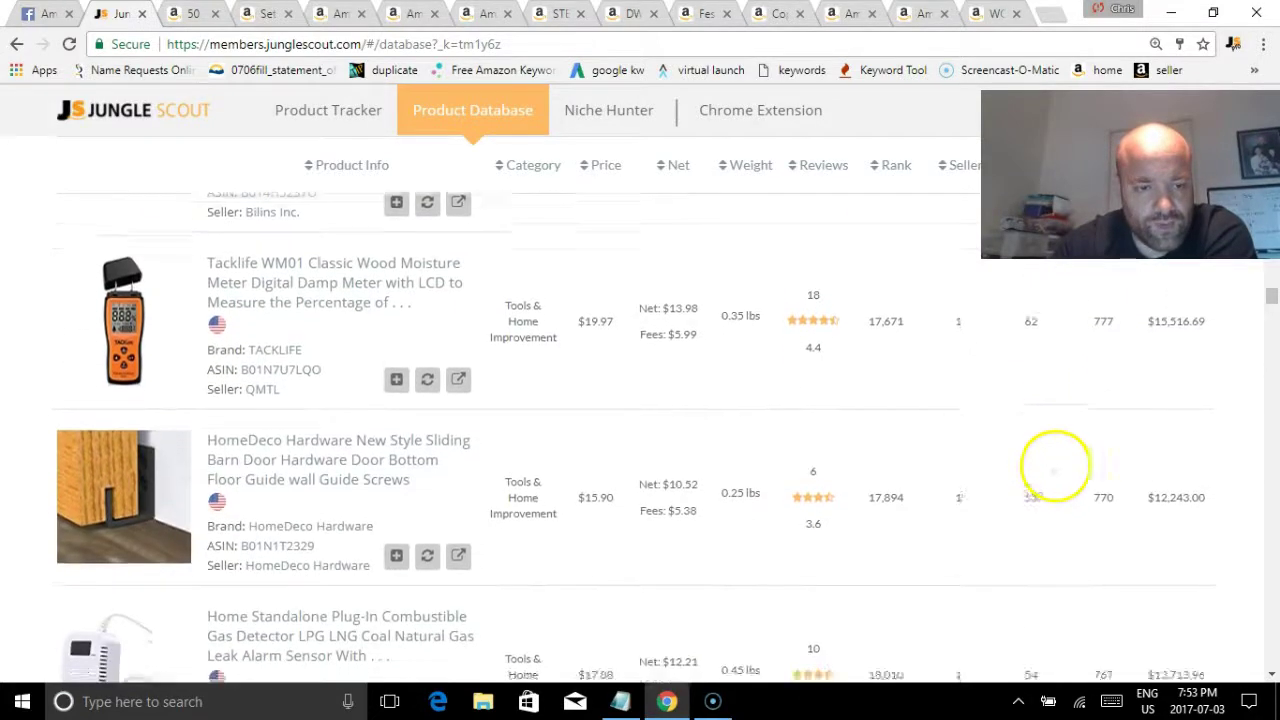
scroll(1058, 462, down, 4)
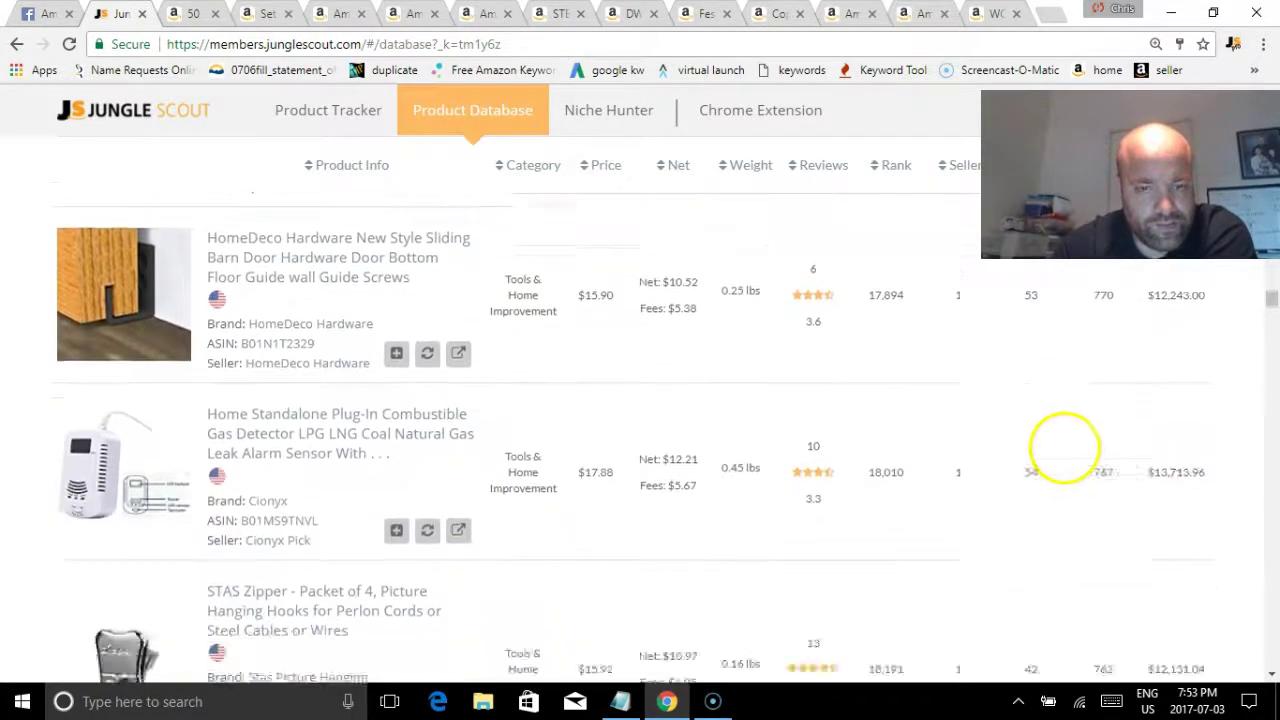
scroll(1063, 514, down, 7)
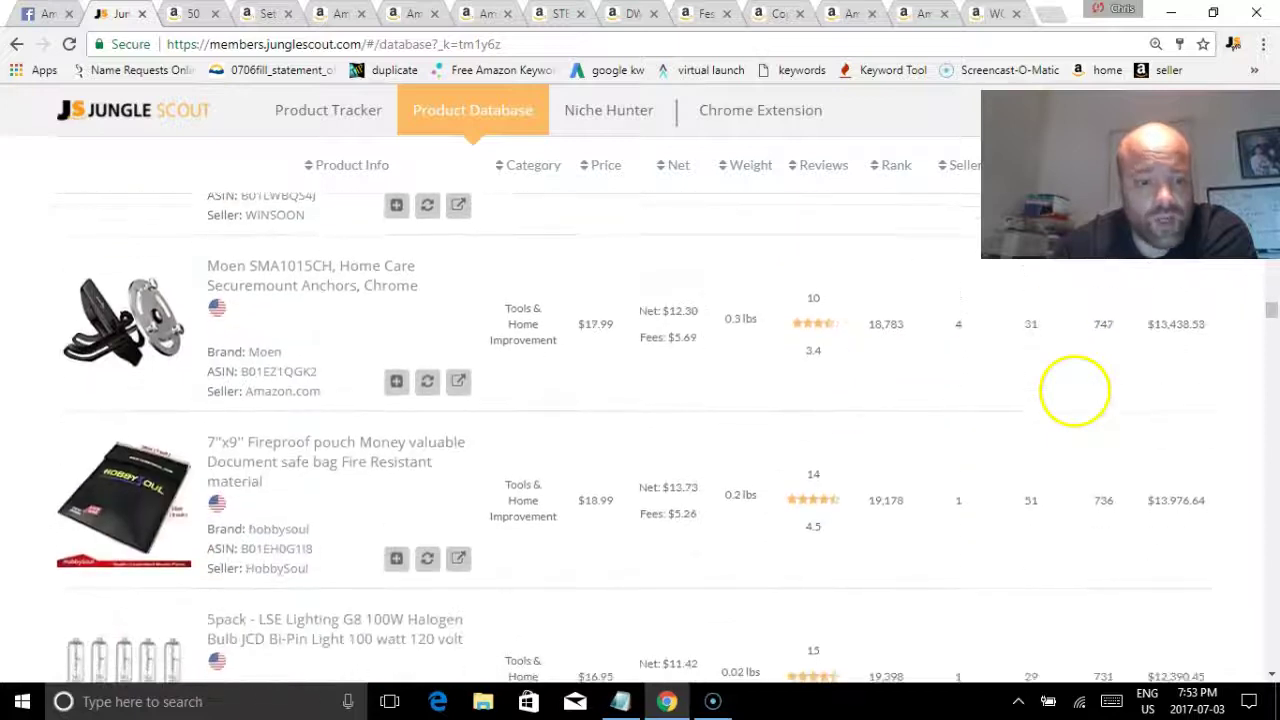
scroll(1064, 400, down, 6)
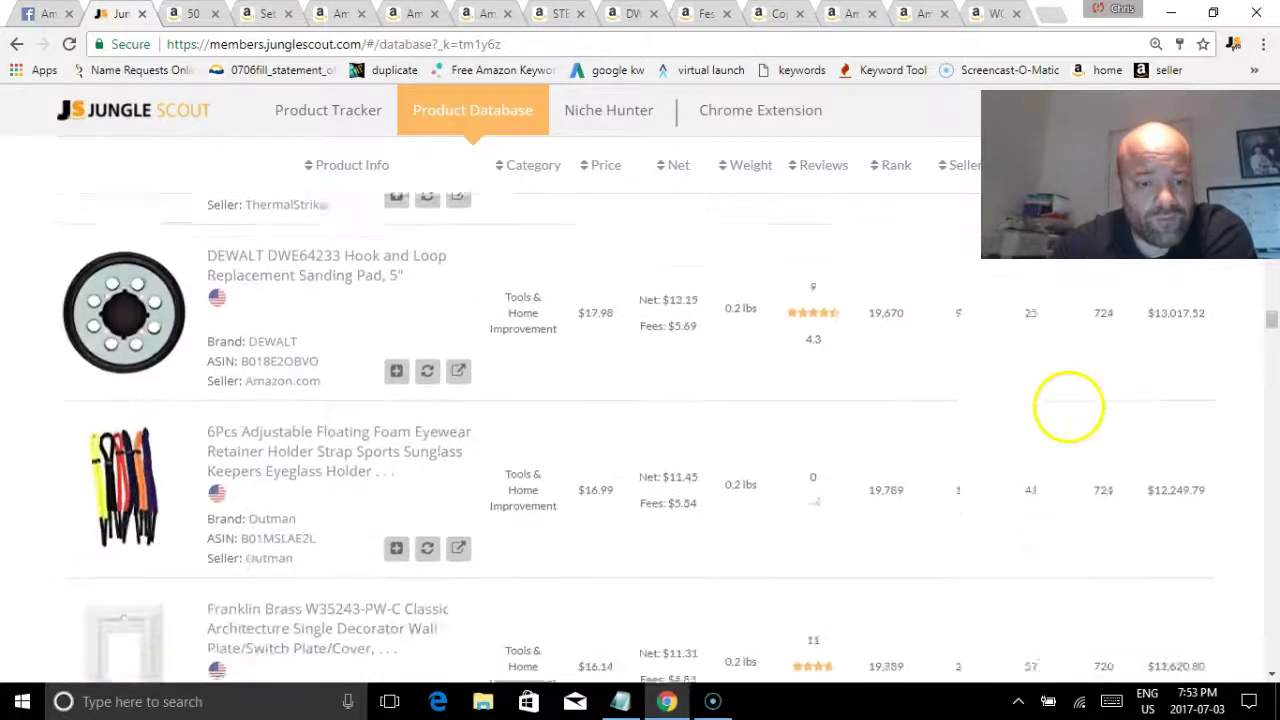
scroll(1068, 405, down, 5)
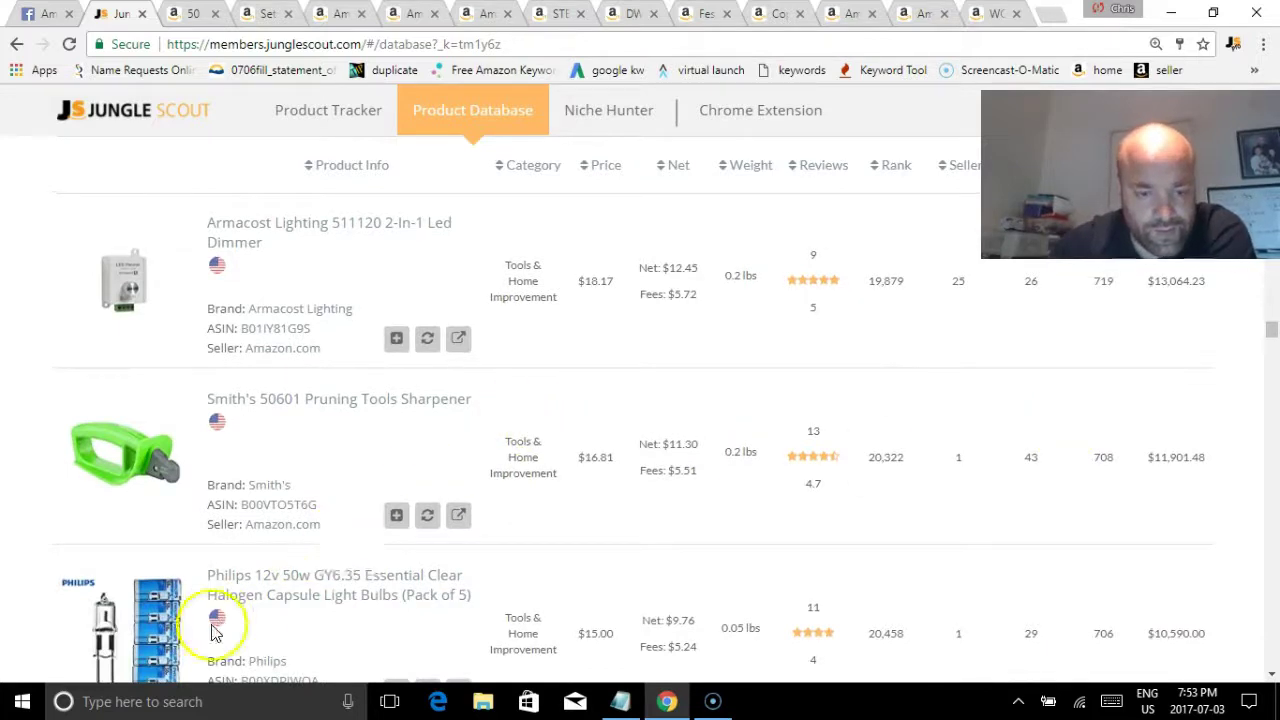
Step: Set the maximum number of reviews to 10 in the database filters and run the search again
drag(1272, 330, 1272, 85)
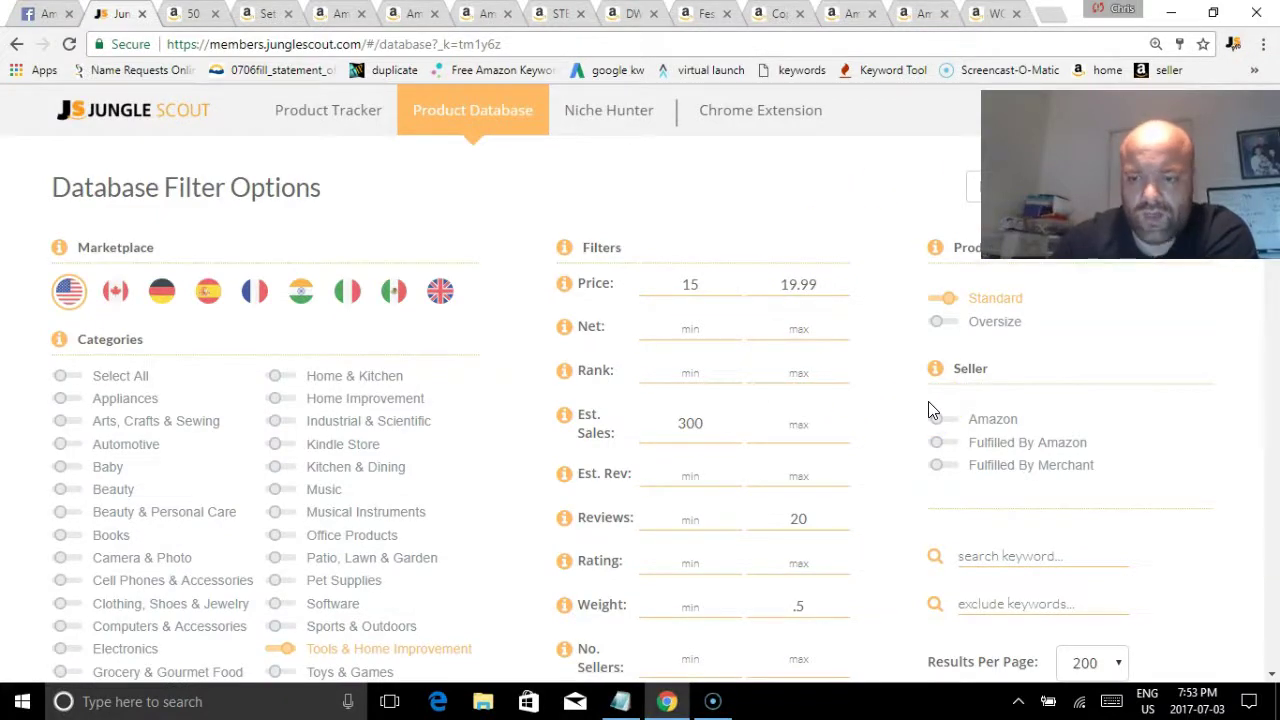
scroll(1114, 543, down, 1)
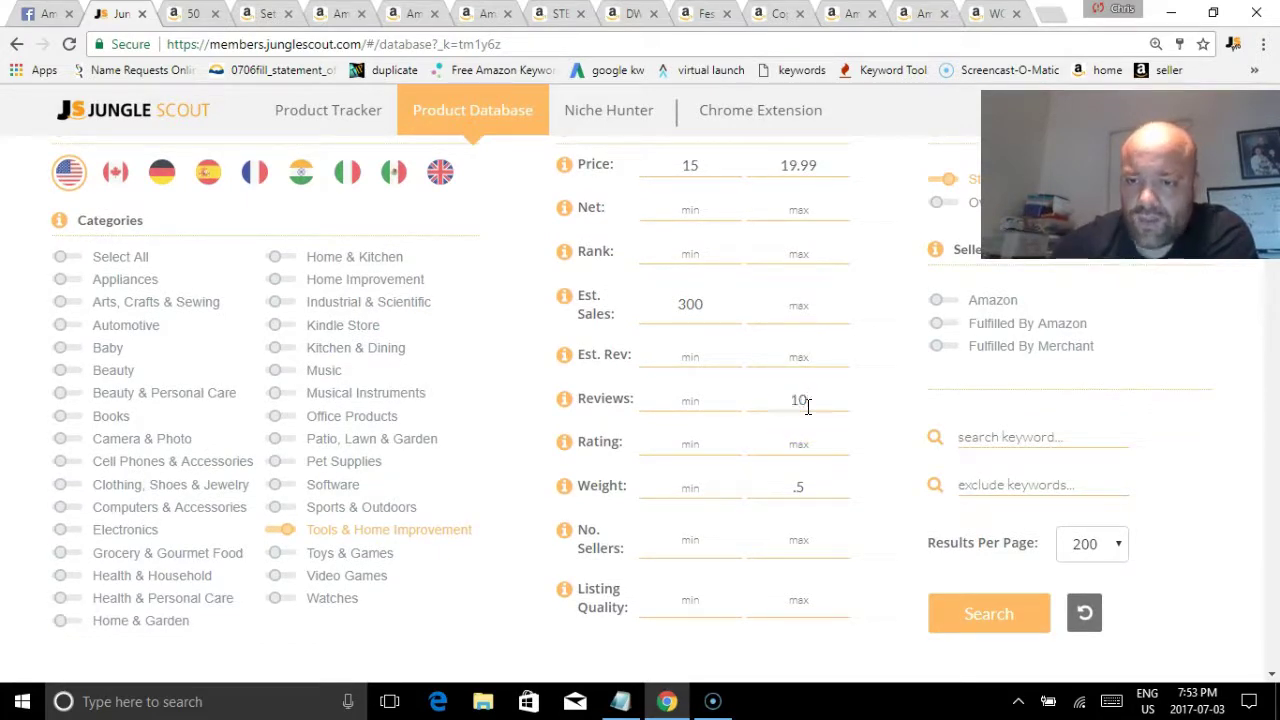
click(971, 614)
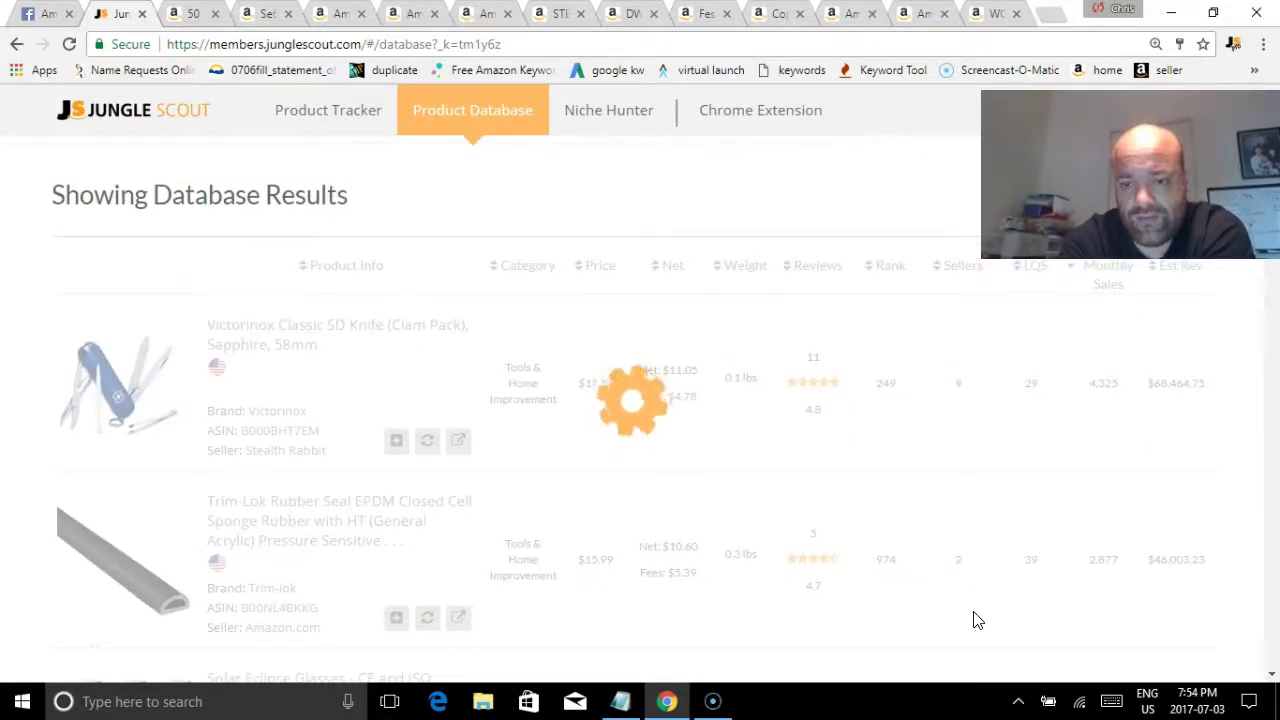
Step: Set the maximum number of reviews to 5 in the database filters and rerun the search
click(1237, 349)
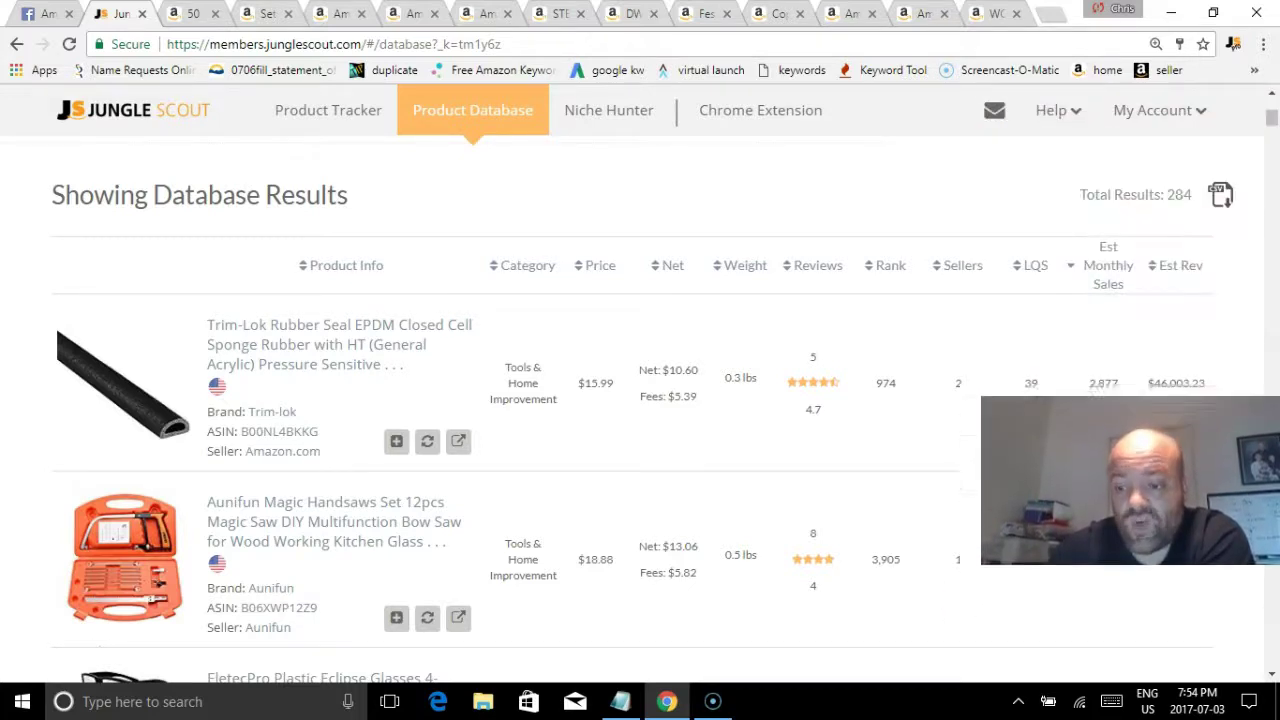
click(1276, 284)
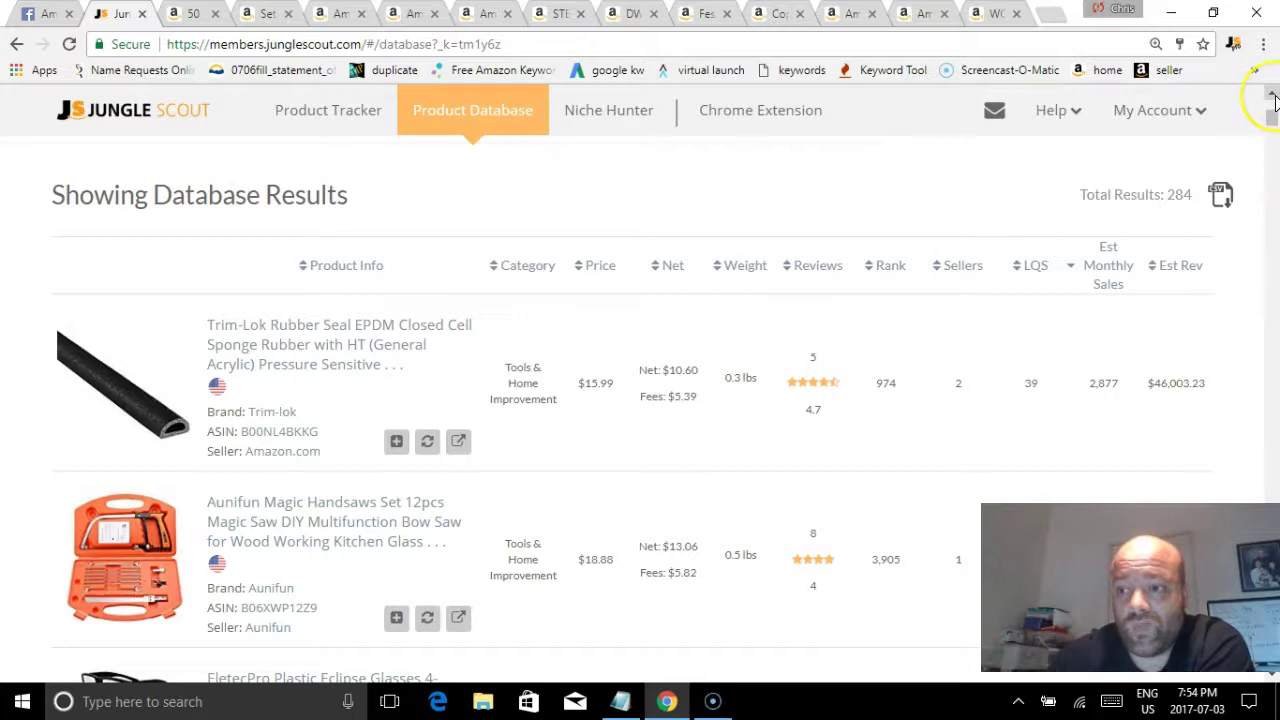
scroll(1274, 104, up, 2)
scroll(1274, 97, up, 2)
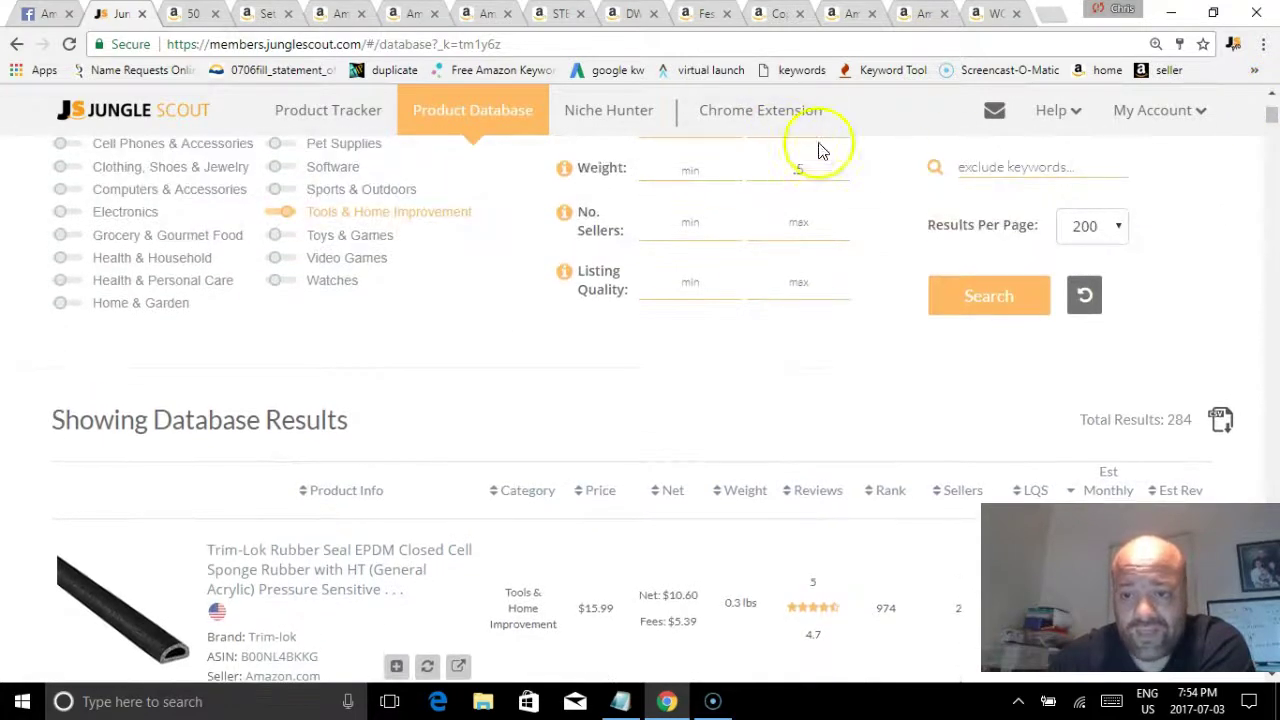
scroll(1274, 104, up, 1)
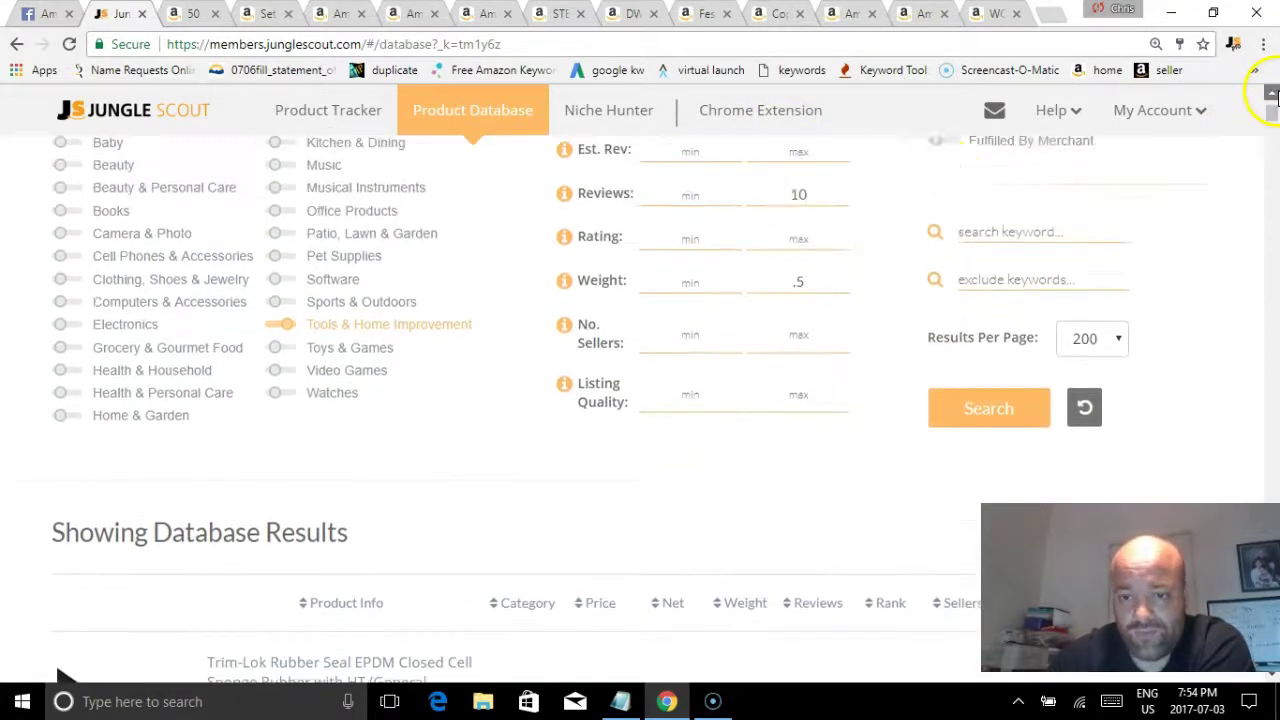
double_click(837, 196)
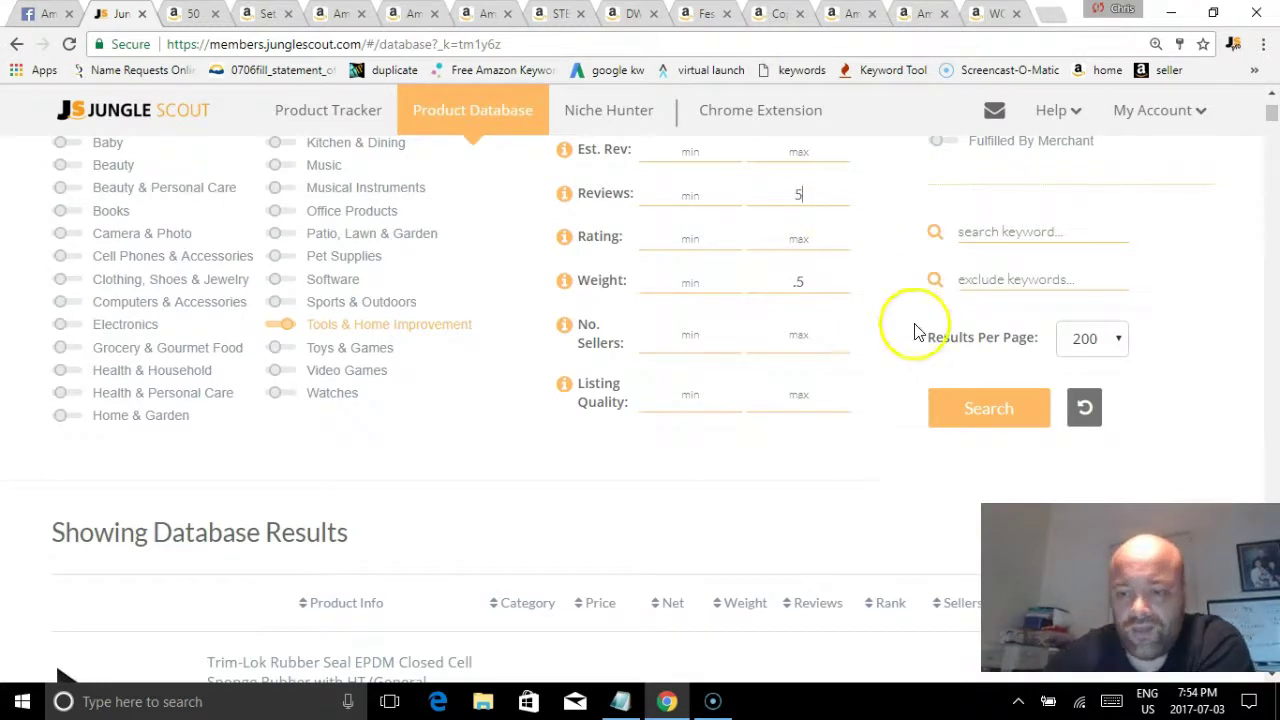
click(963, 413)
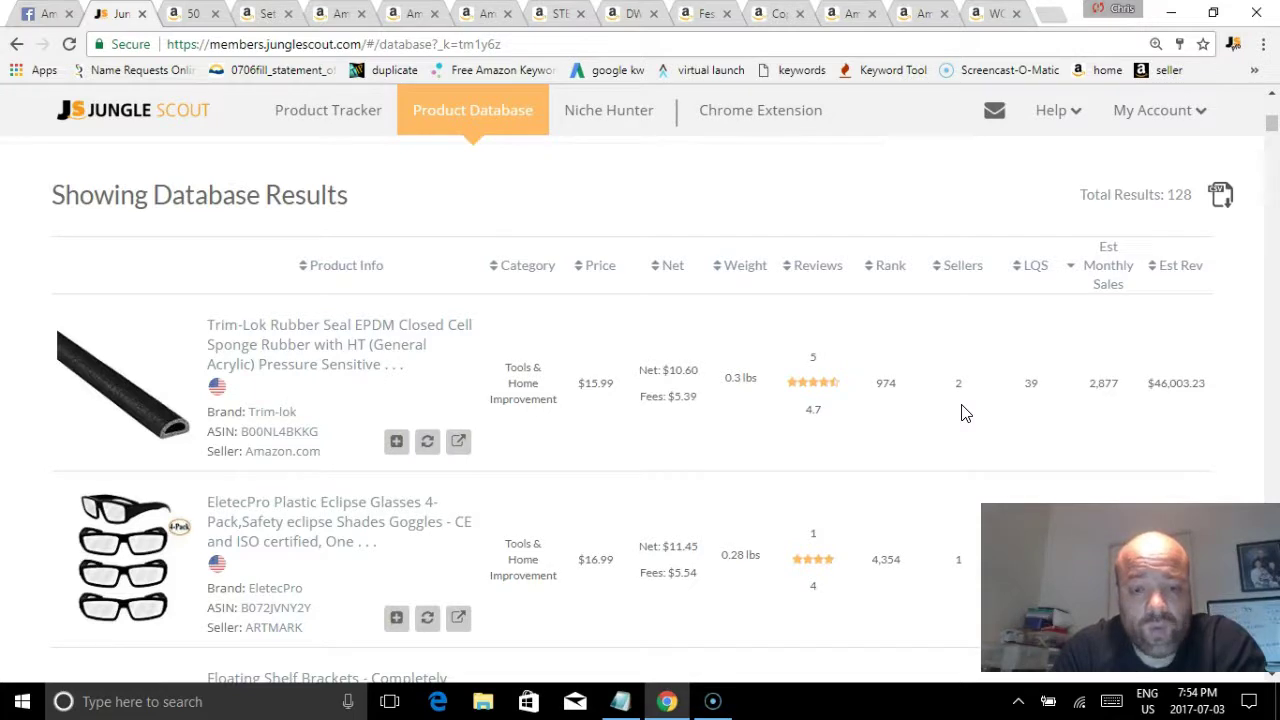
Step: Examine the Tools & Home Improvement results with at most 5 reviews, comparing sellers, monthly sales and revenue
scroll(1143, 346, down, 1)
scroll(1123, 409, up, 2)
scroll(1150, 385, down, 1)
scroll(1150, 385, down, 8)
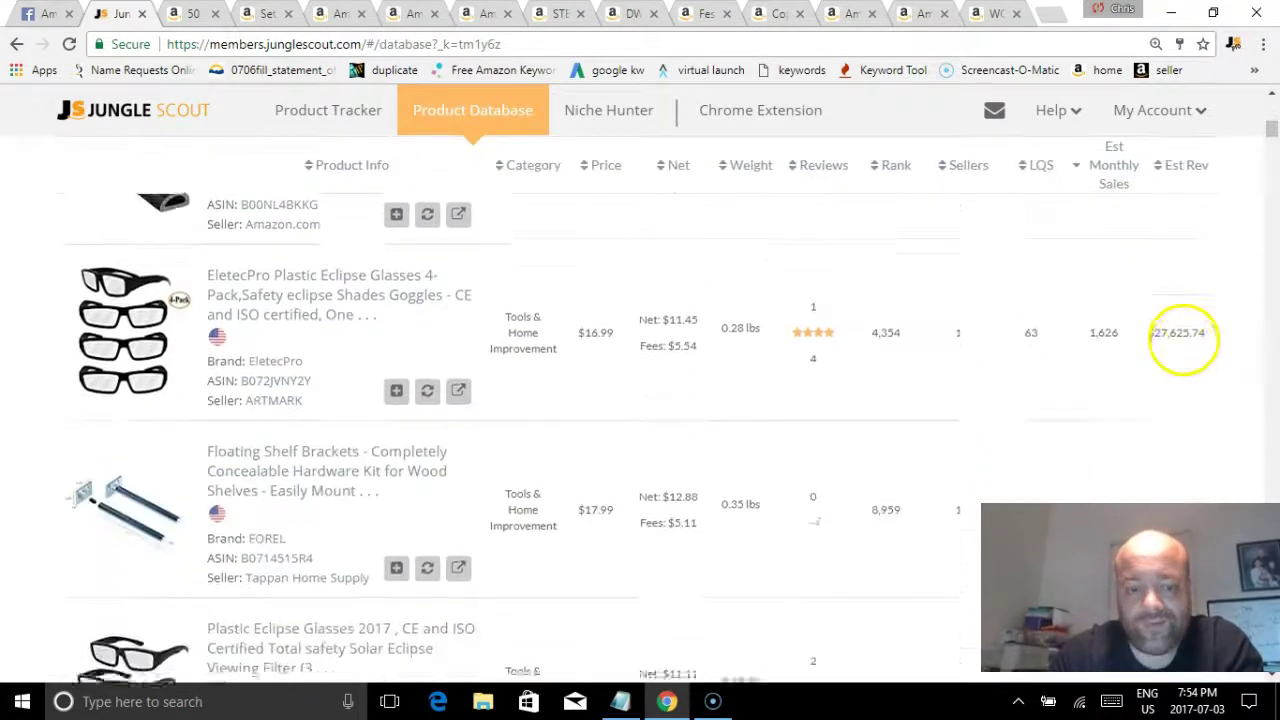
scroll(1186, 373, down, 8)
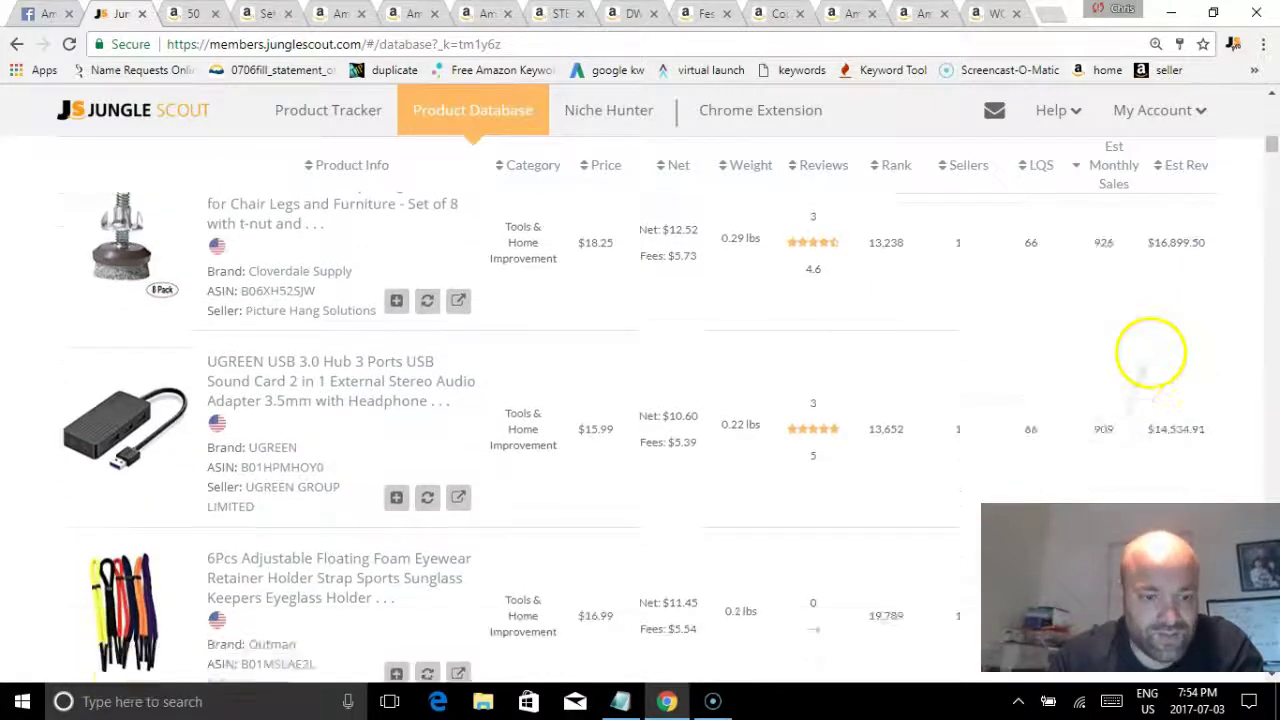
scroll(1135, 347, down, 8)
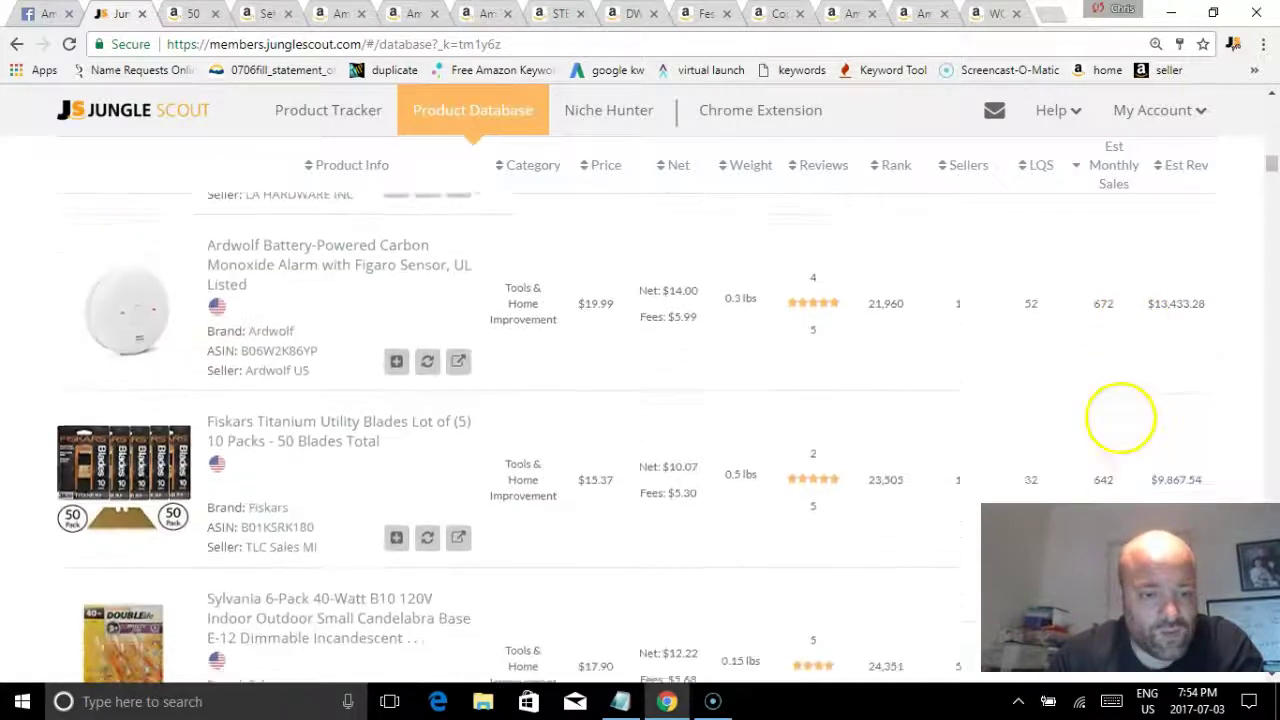
scroll(1105, 457, down, 2)
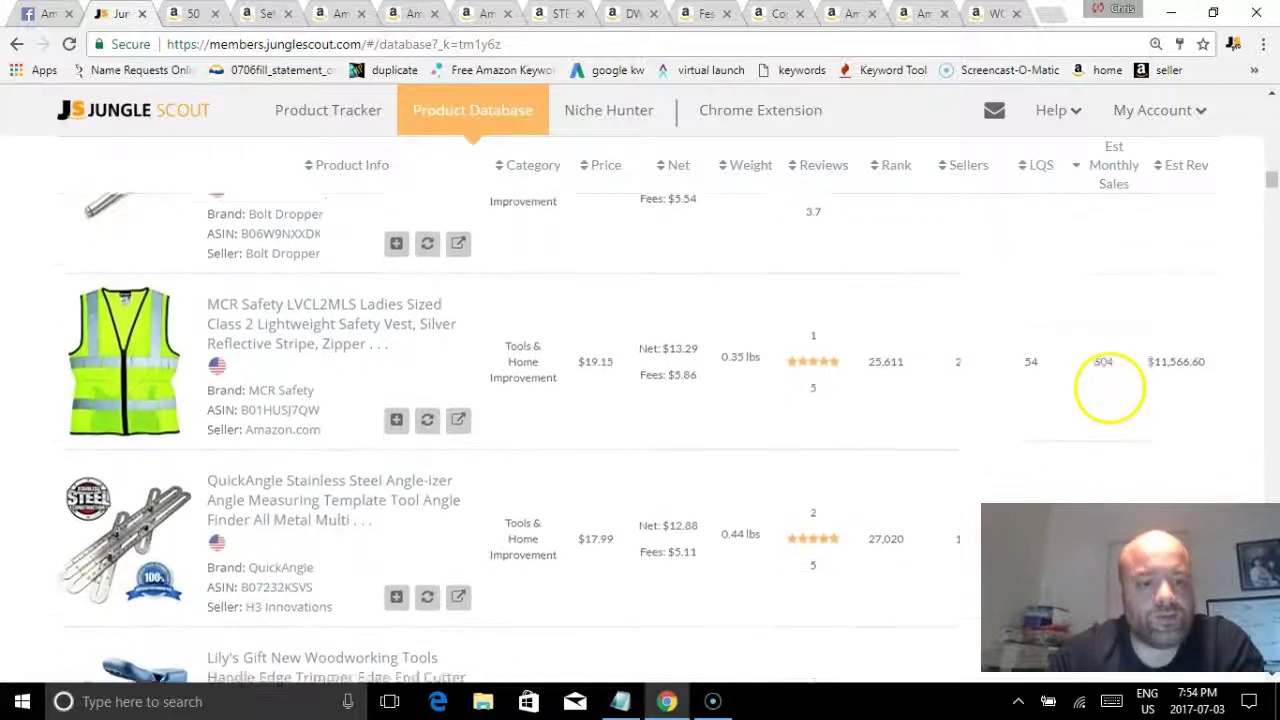
Step: Open the Amazon listing for the Bolt Dropper aluminum pop rivets from the results, then return to the product database
scroll(1091, 457, up, 1)
scroll(1090, 468, up, 1)
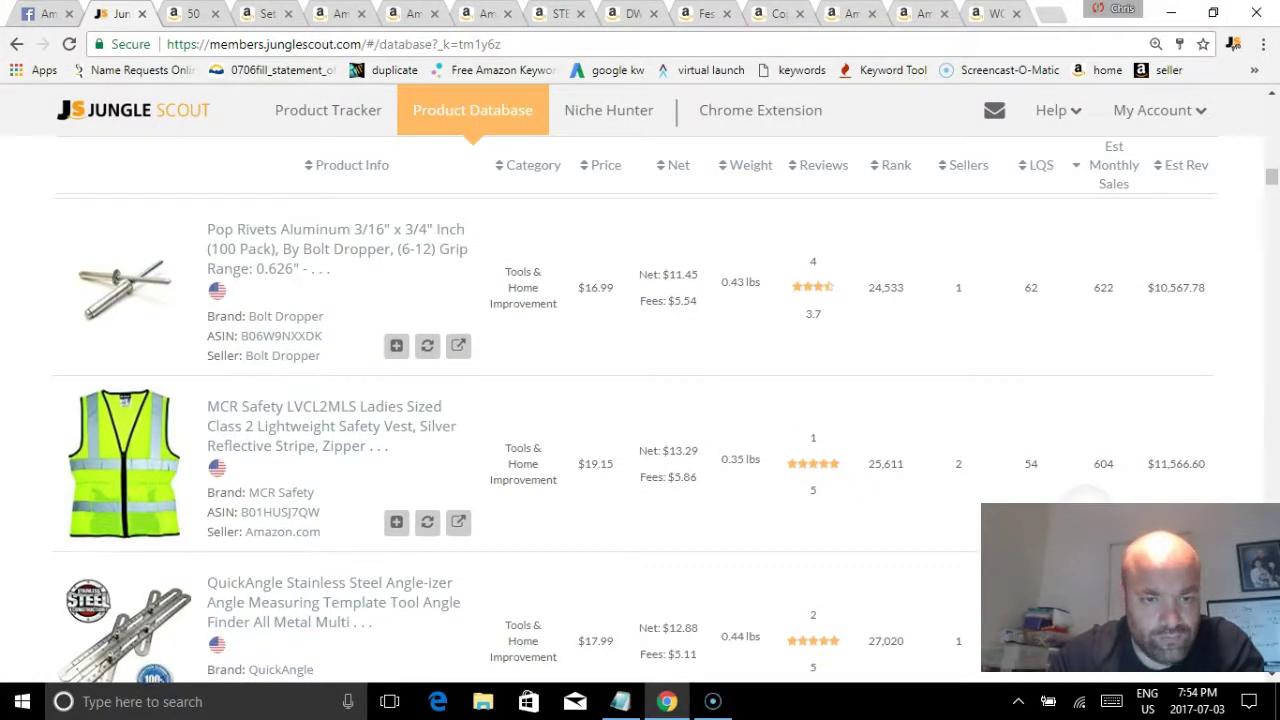
scroll(1098, 450, up, 1)
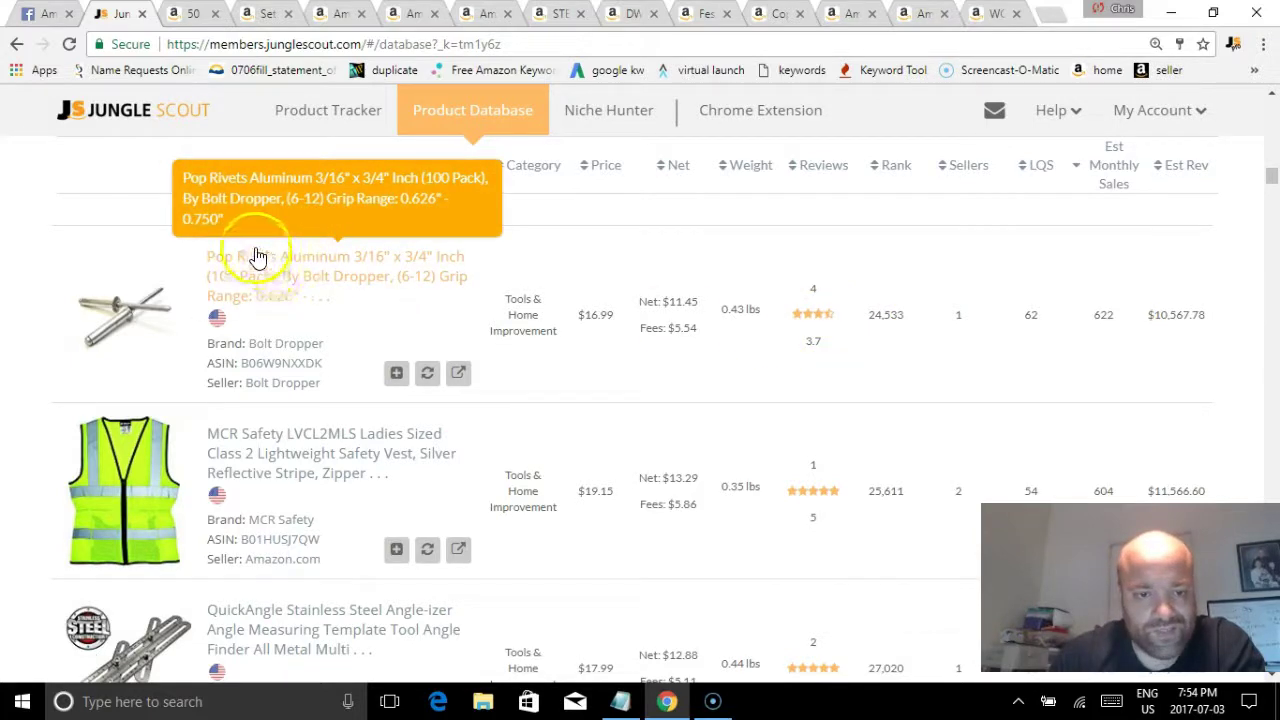
click(264, 285)
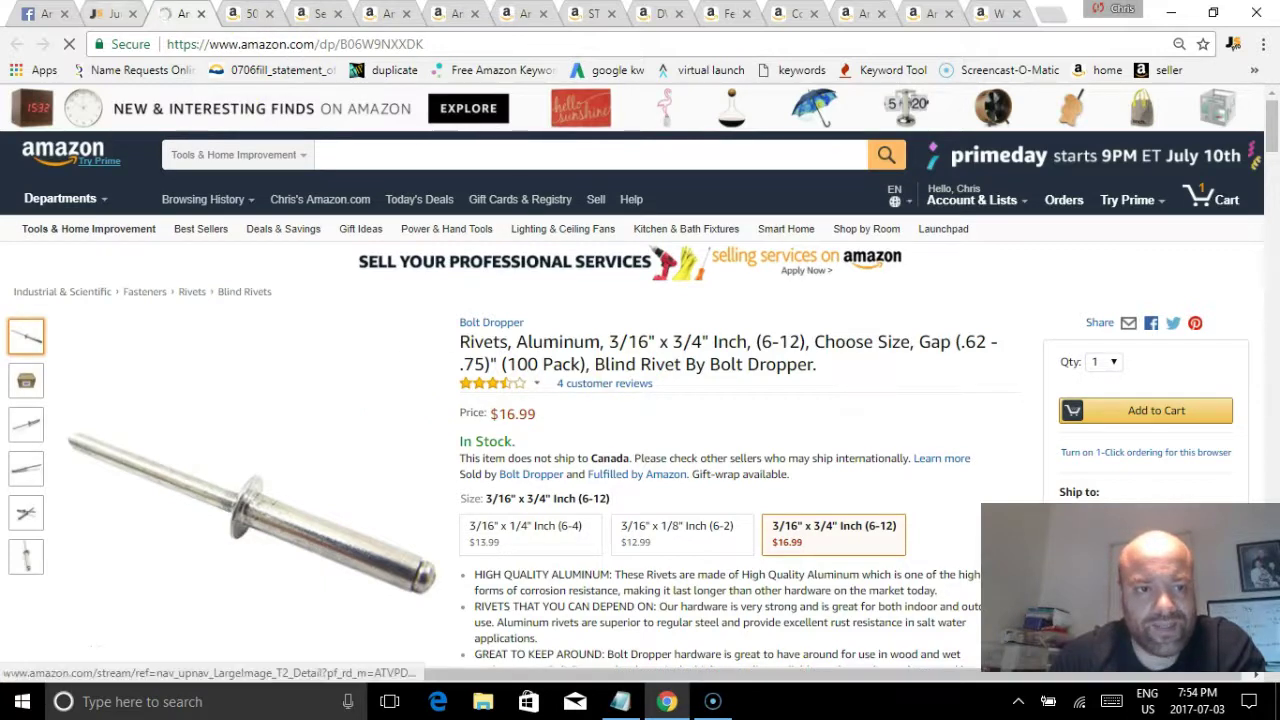
click(115, 13)
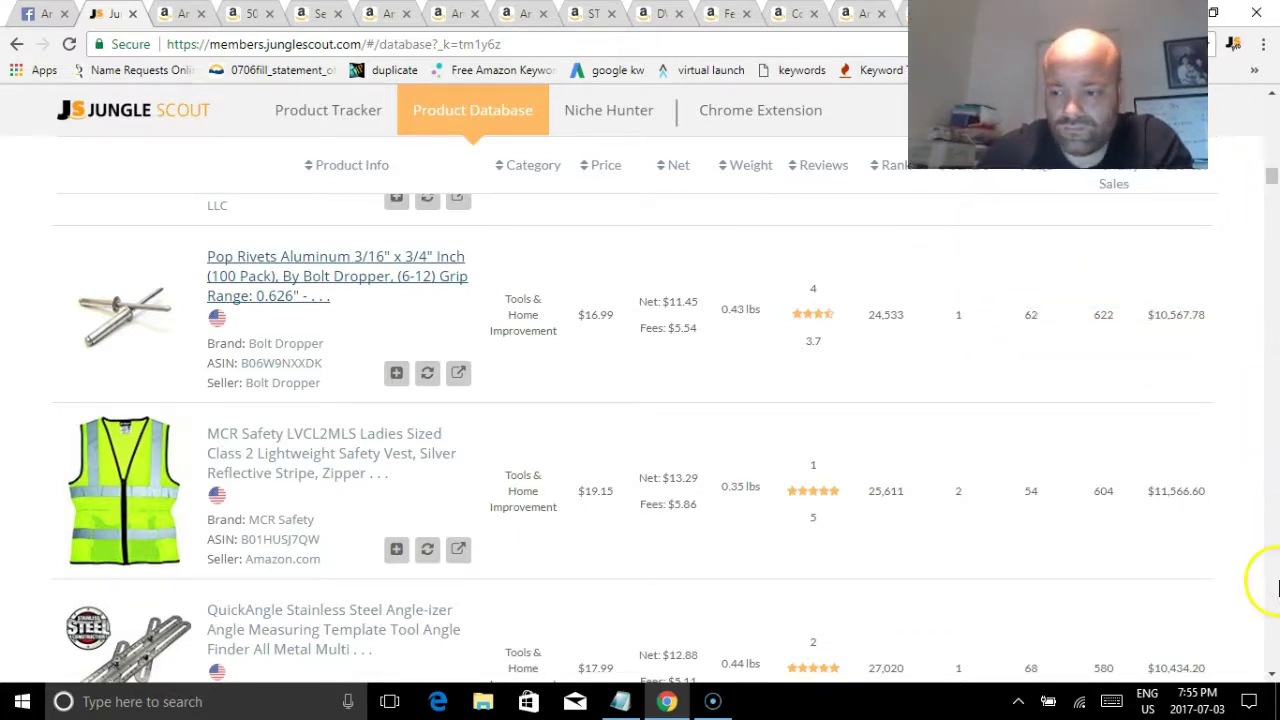
Step: Examine the results below the pop rivets, comparing price, weight, reviews and revenue for simple low-competition products
click(1273, 675)
drag(1273, 675, 1273, 675)
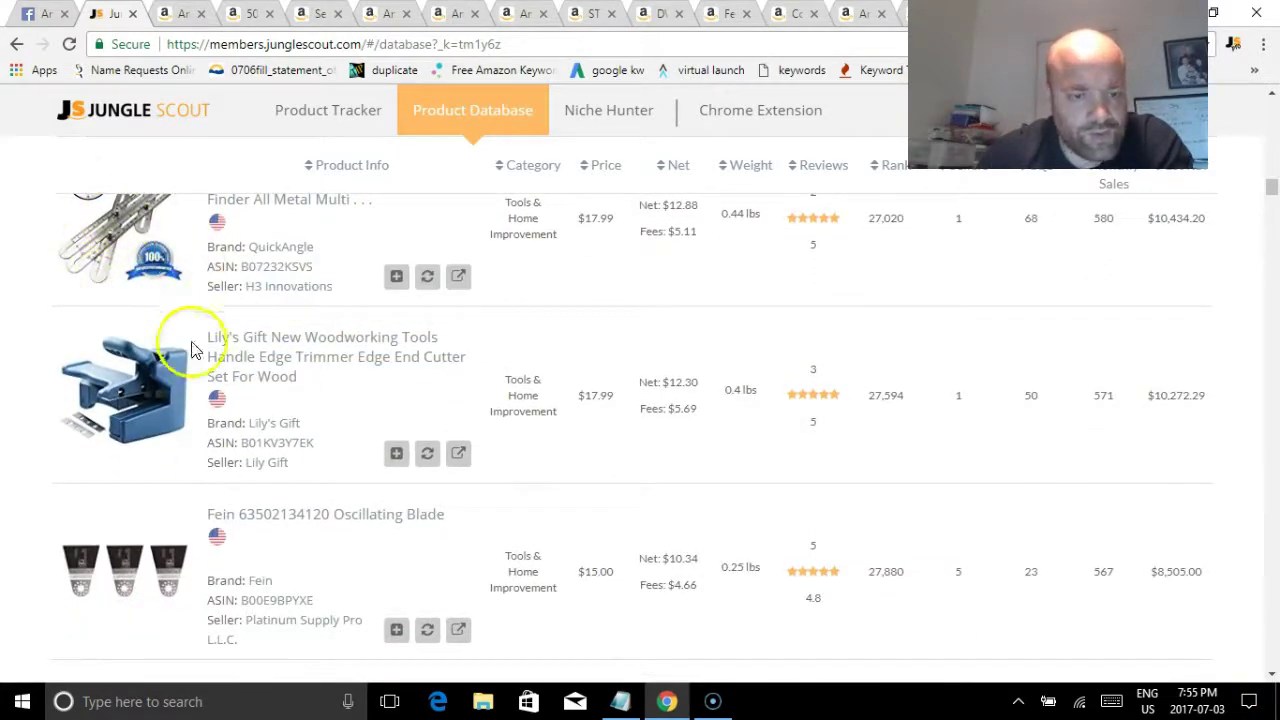
click(1273, 675)
drag(1273, 675, 1273, 675)
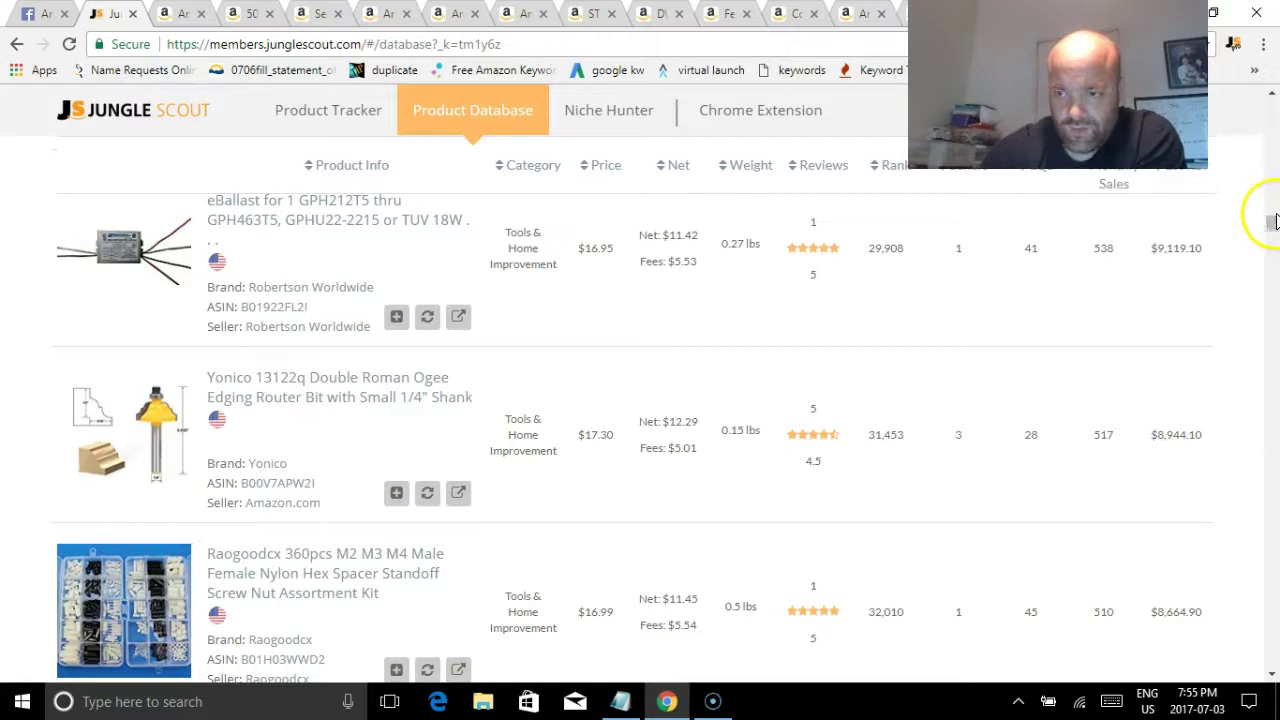
click(1271, 663)
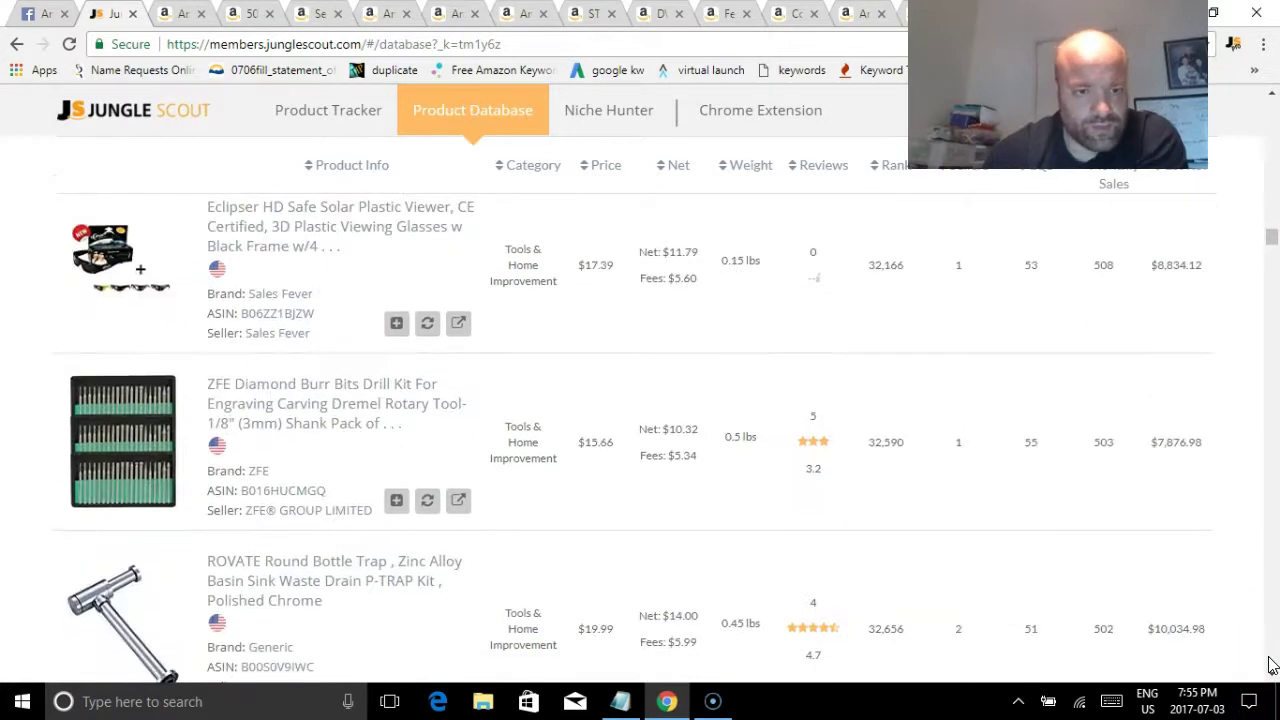
scroll(651, 451, down, 4)
scroll(668, 515, up, 1)
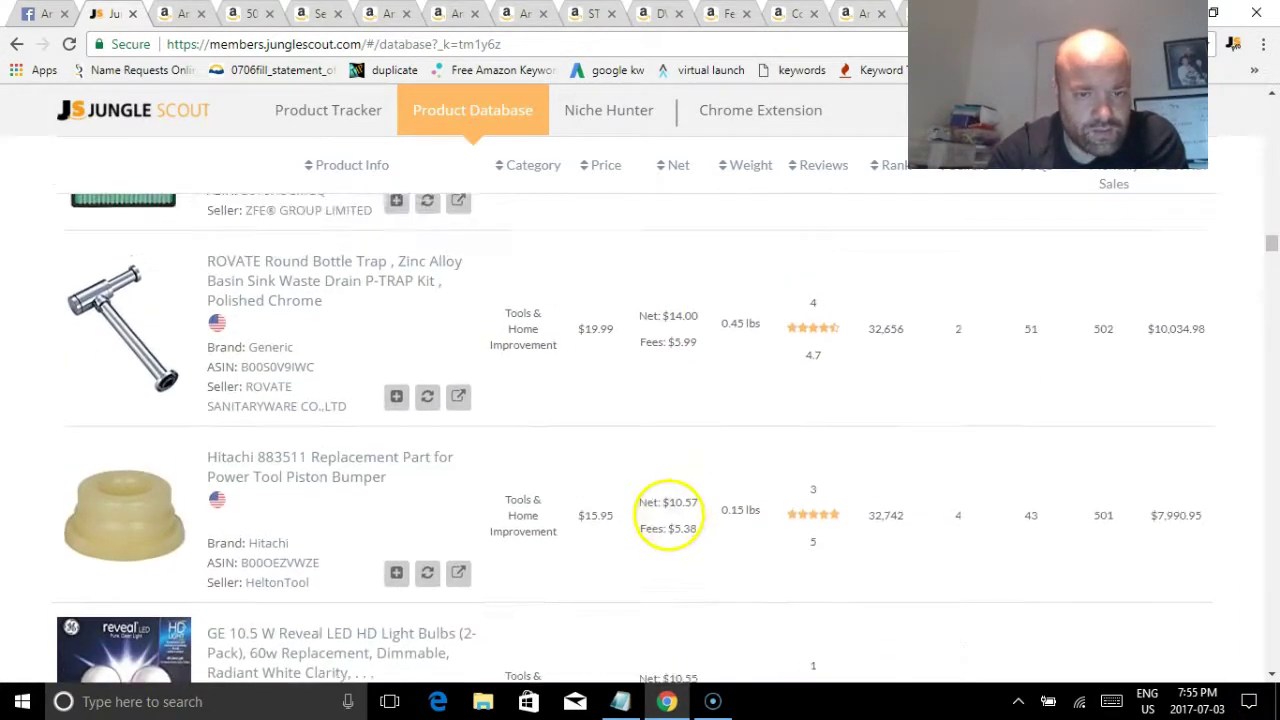
scroll(668, 515, down, 1)
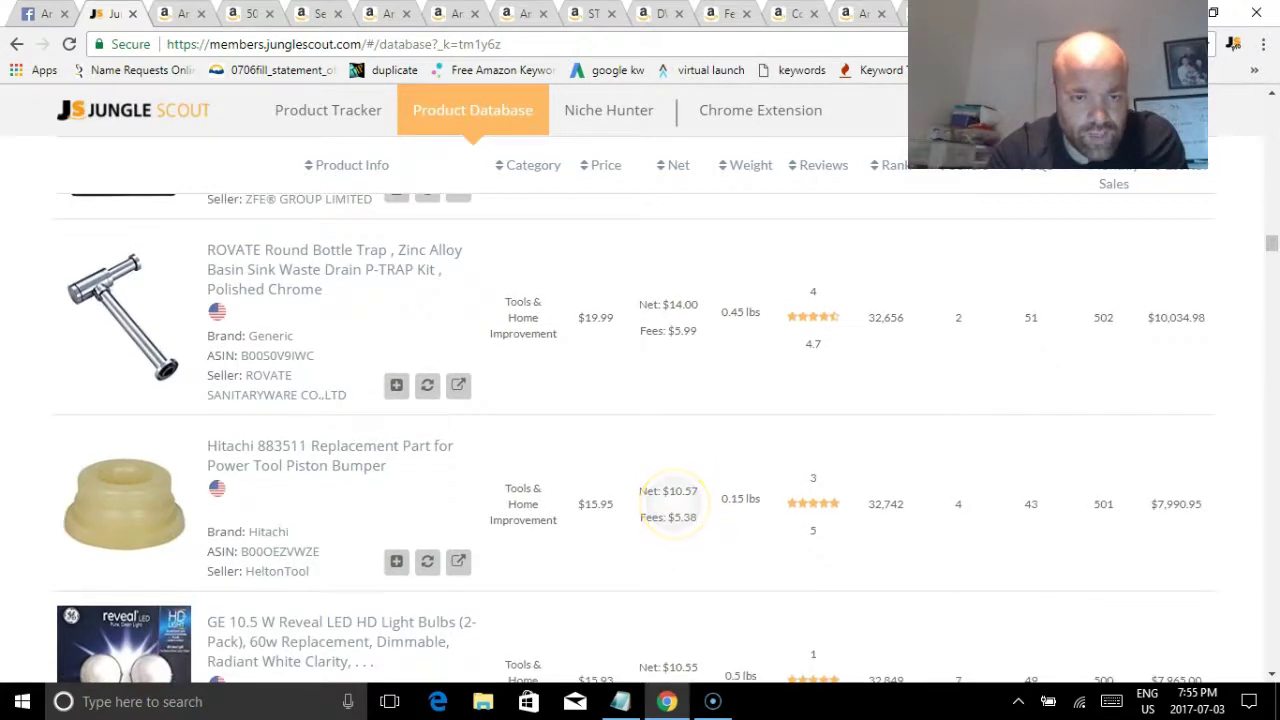
scroll(677, 506, down, 3)
scroll(677, 538, down, 4)
scroll(686, 490, down, 1)
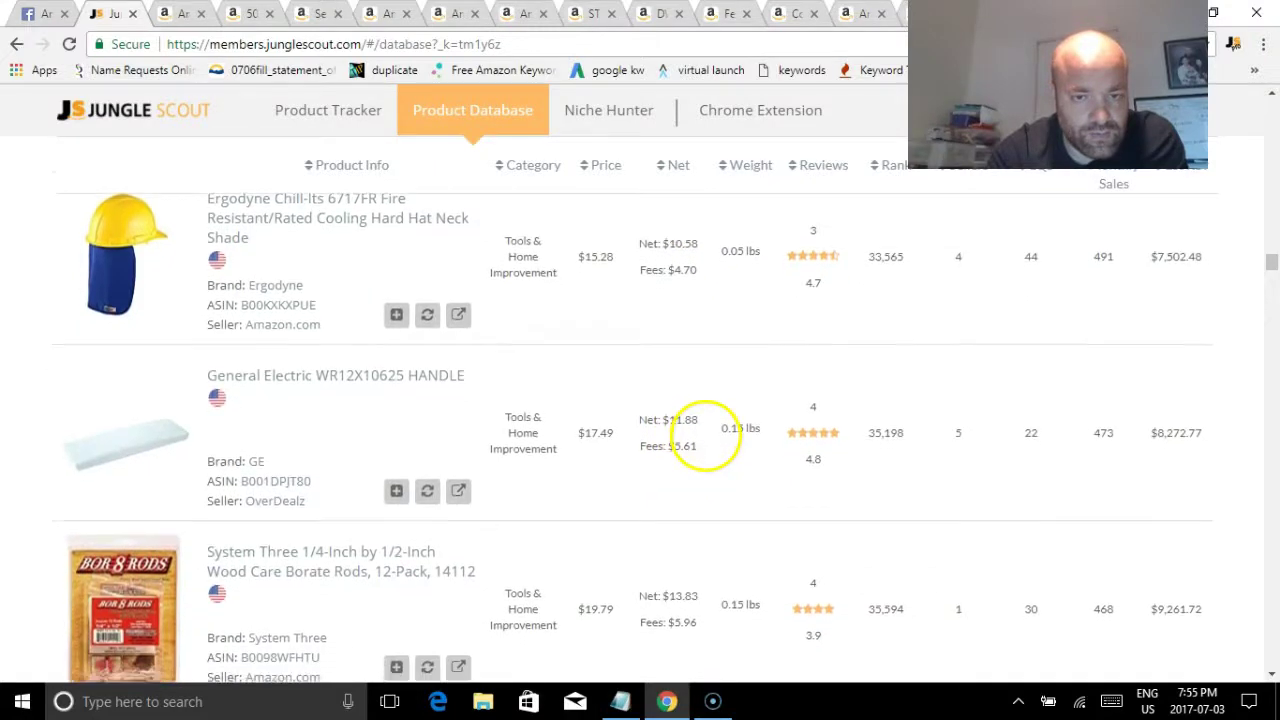
Step: Open the Amazon listing for the Ergodyne Chill-Its 6717FR hard hat neck shade, then return to the product database
scroll(705, 437, down, 3)
scroll(666, 471, up, 4)
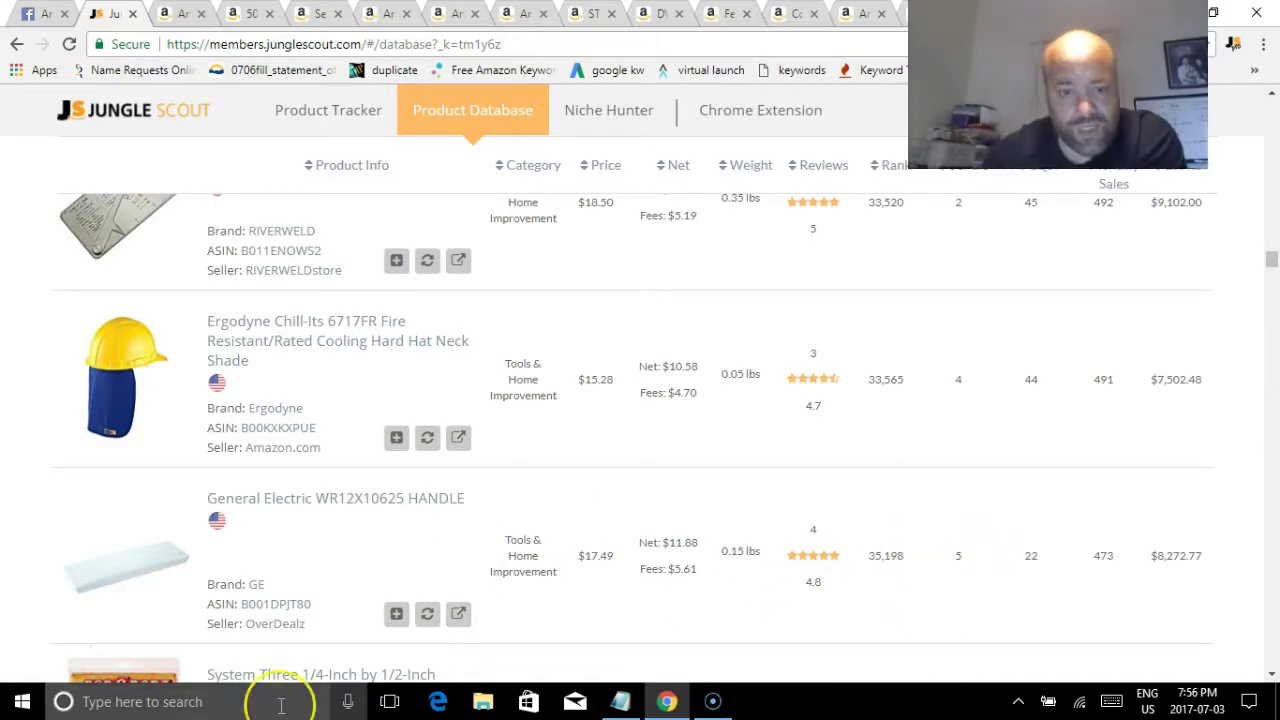
click(325, 350)
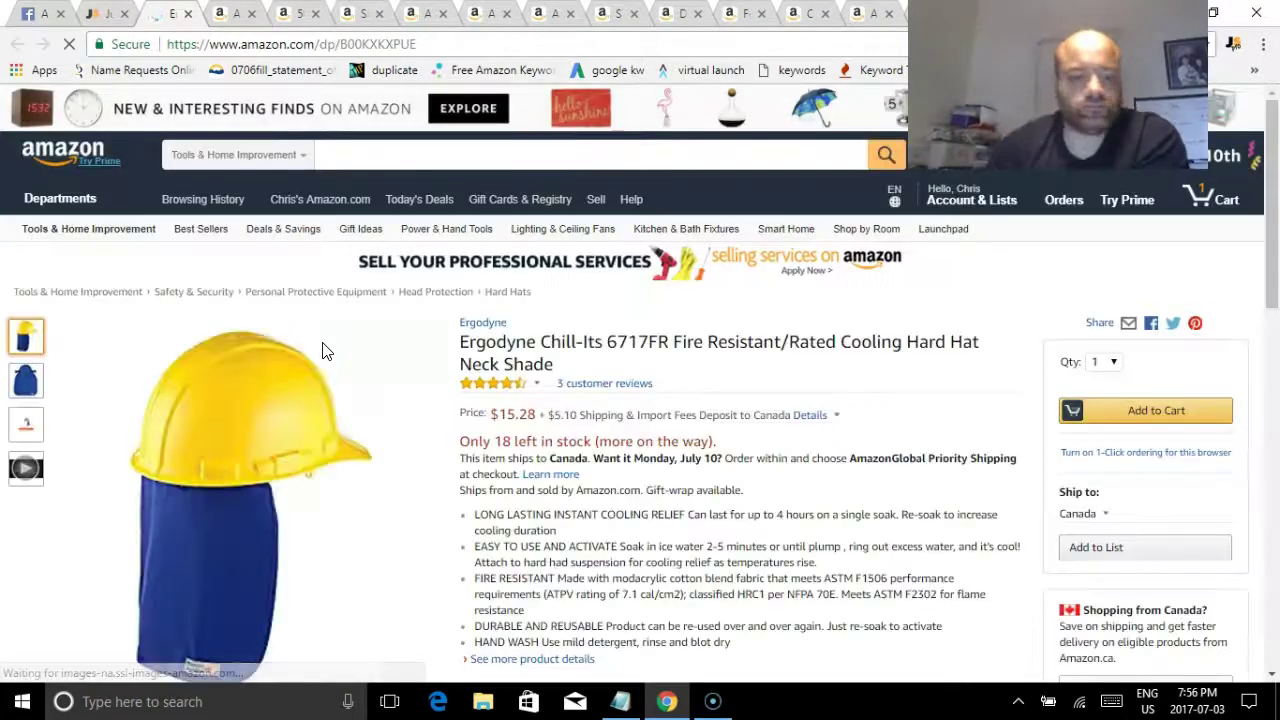
click(40, 15)
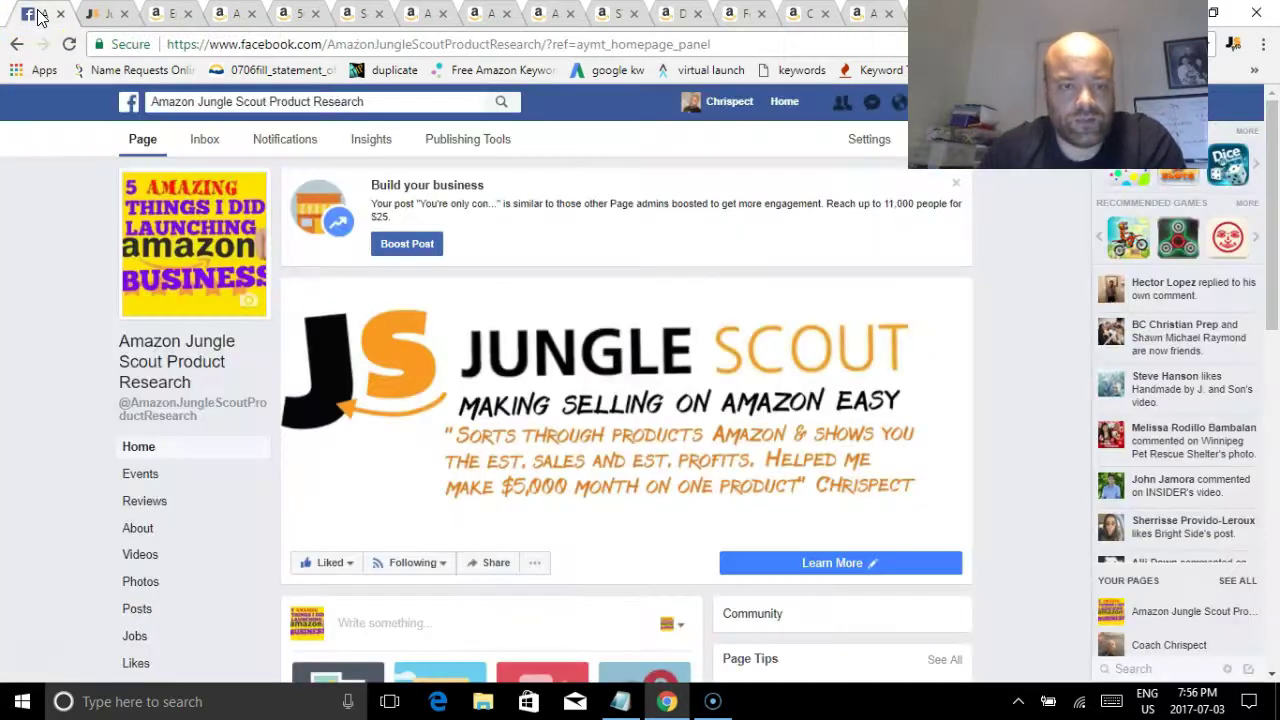
click(117, 12)
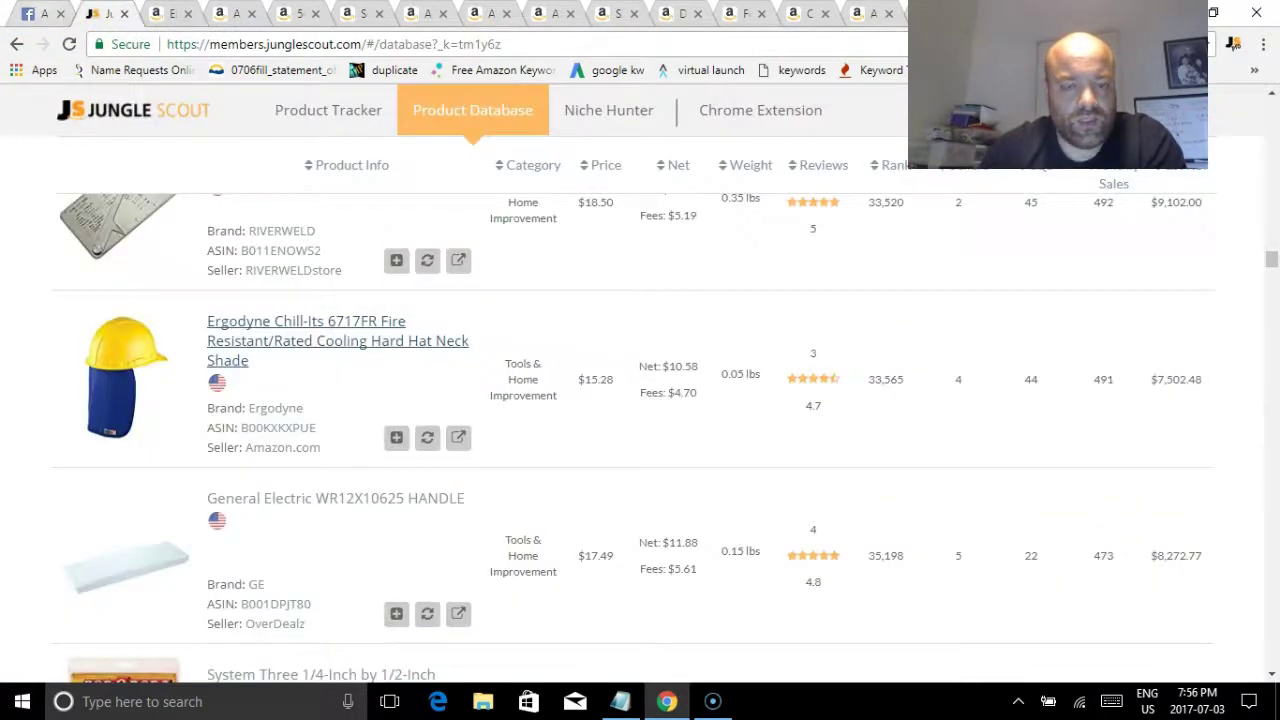
Step: View the Amazon Jungle Scout Product Research page on Facebook, then return to the product database
key(ctrl+shift+Tab)
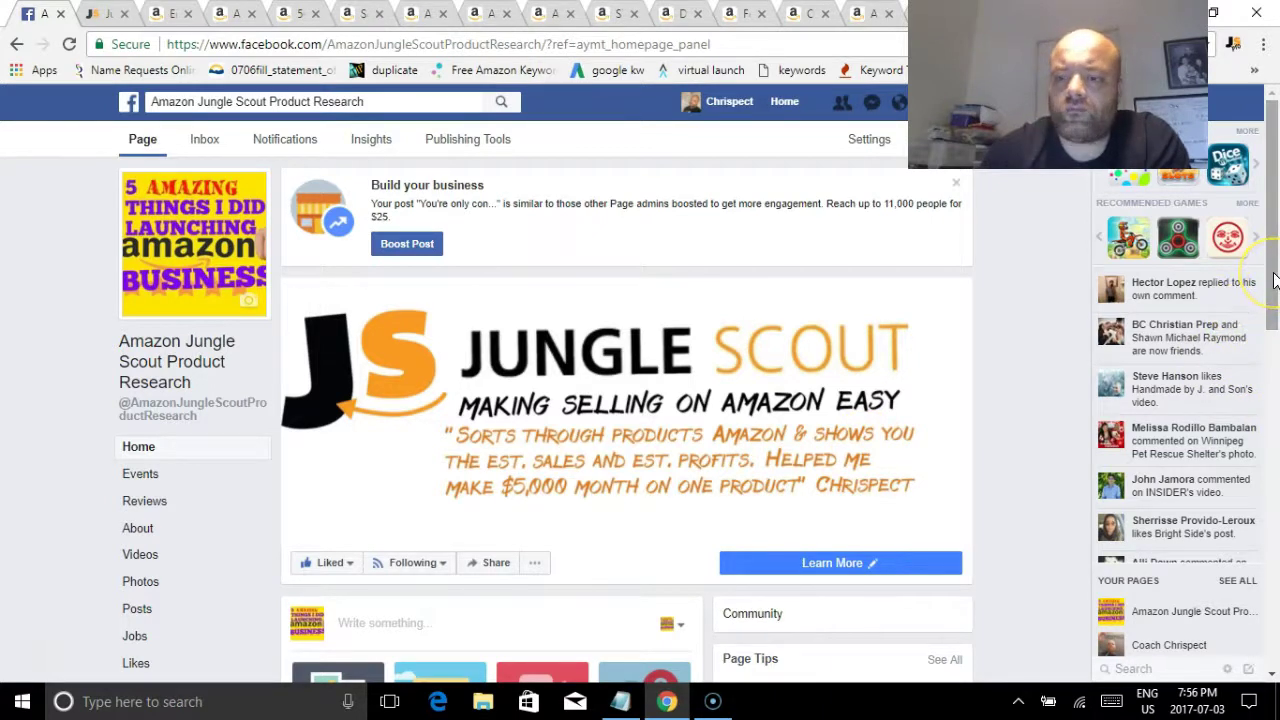
drag(1275, 280, 1276, 268)
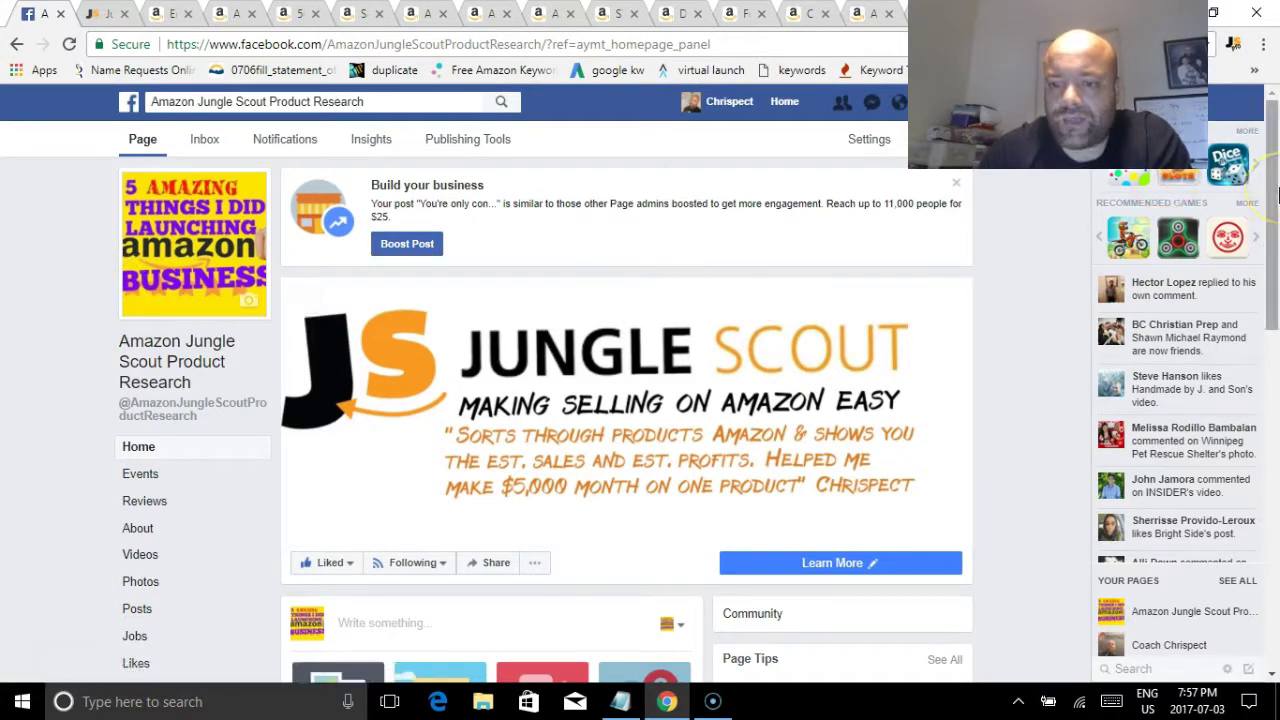
drag(1277, 190, 1275, 120)
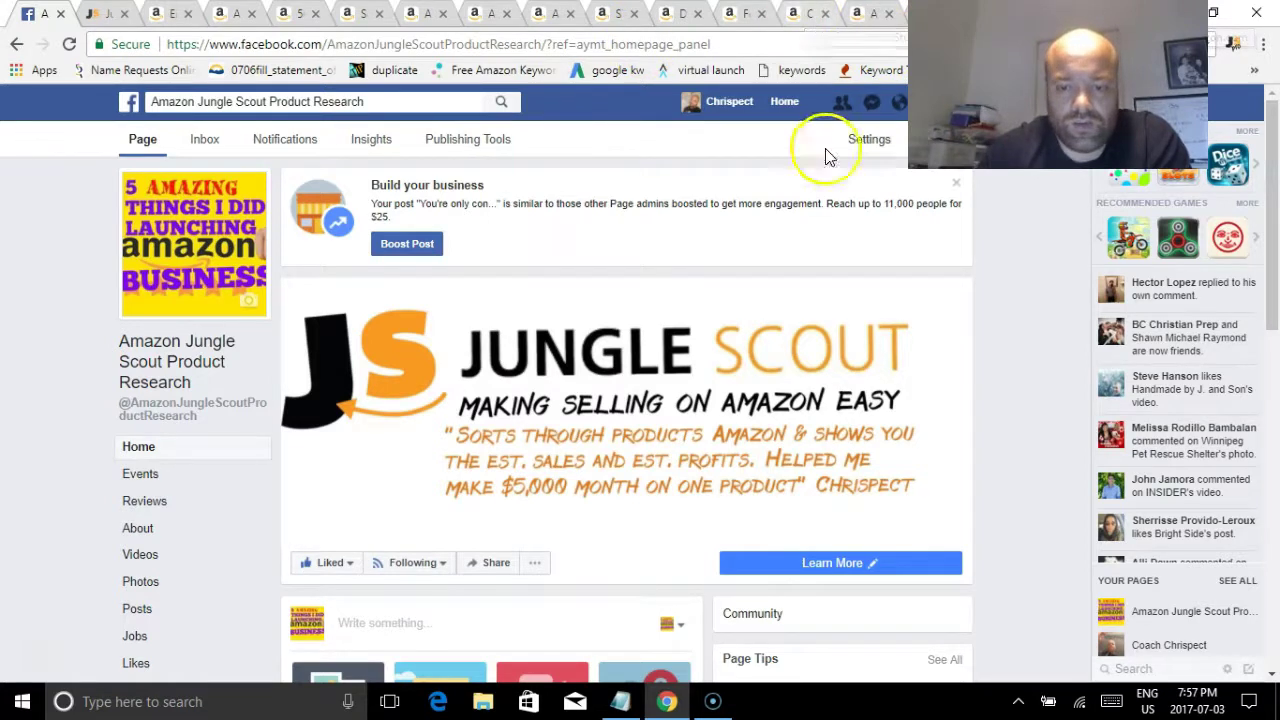
click(110, 14)
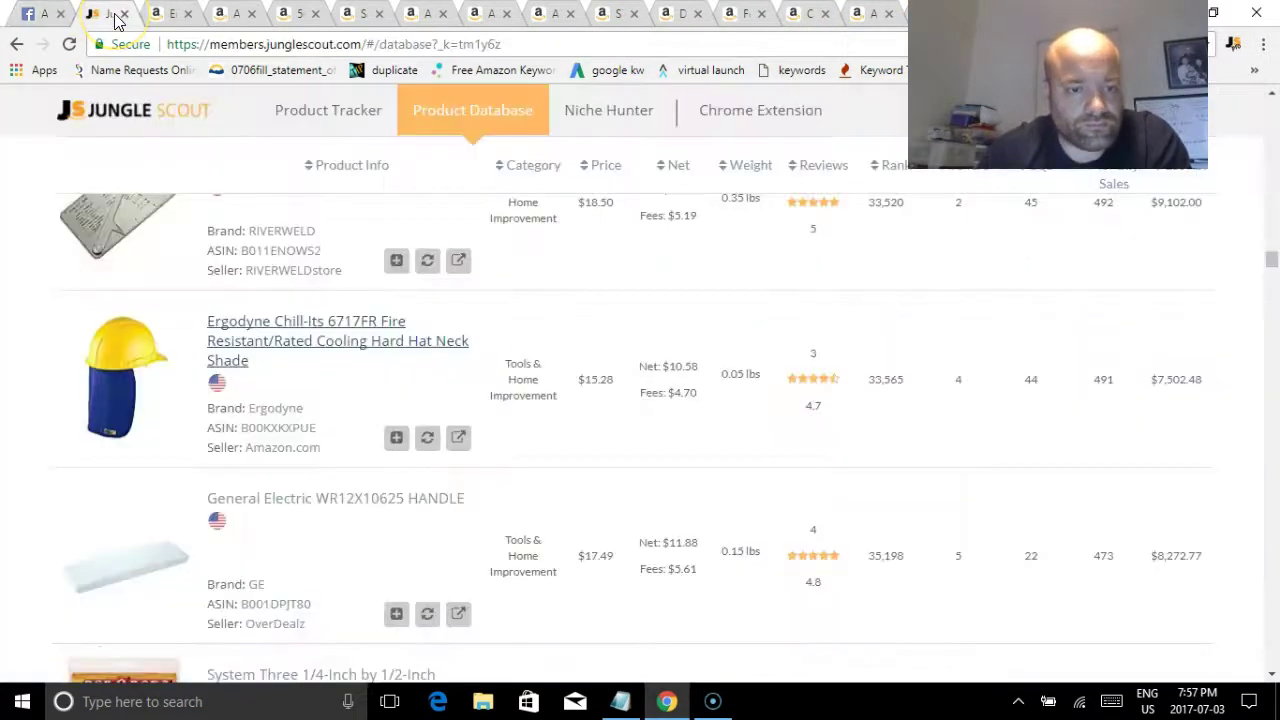
Step: Find the Ergodyne Chill-Its 6670CT evaporative cooling neck shade further down the results, open its Amazon listing, and return to the database
scroll(714, 380, down, 5)
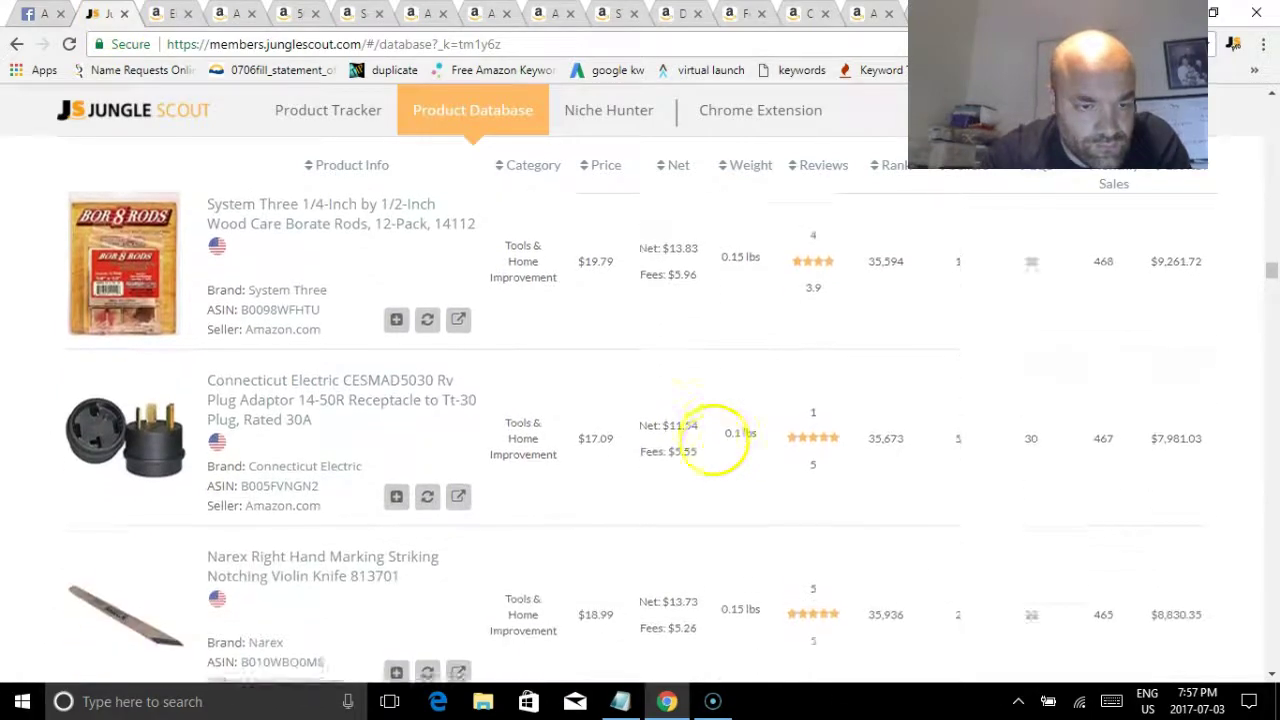
scroll(730, 497, down, 4)
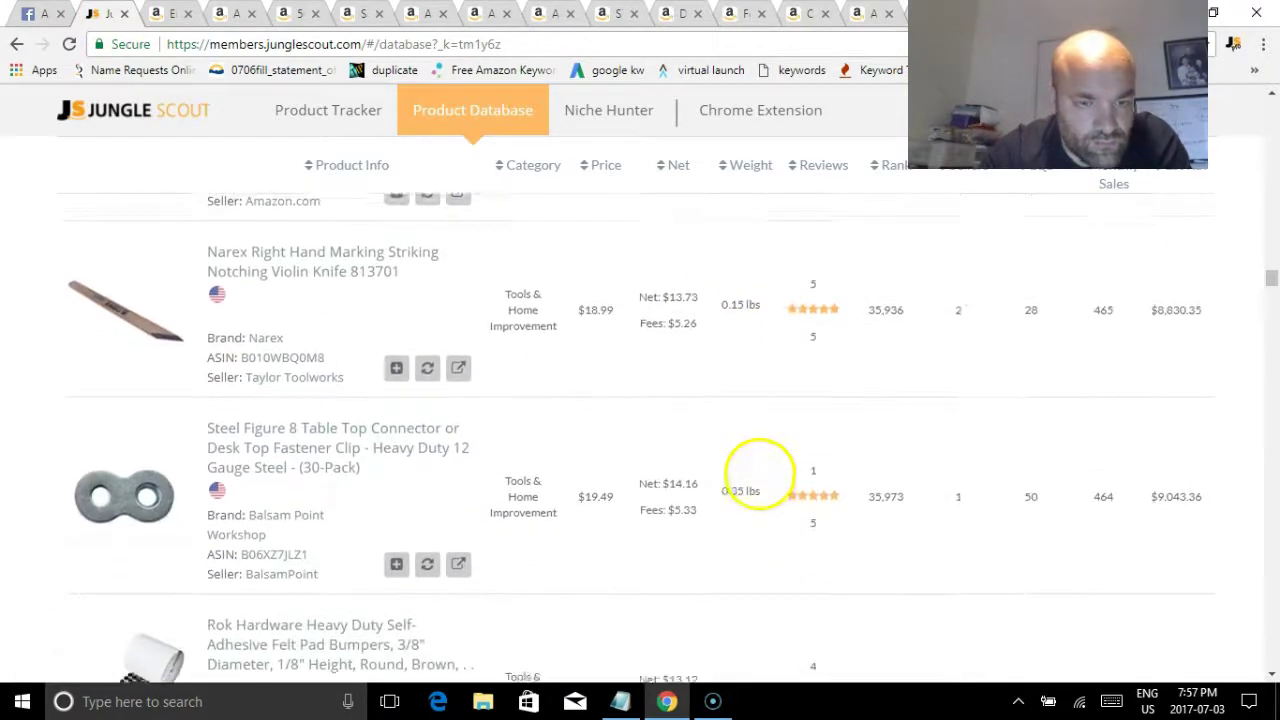
scroll(770, 395, down, 5)
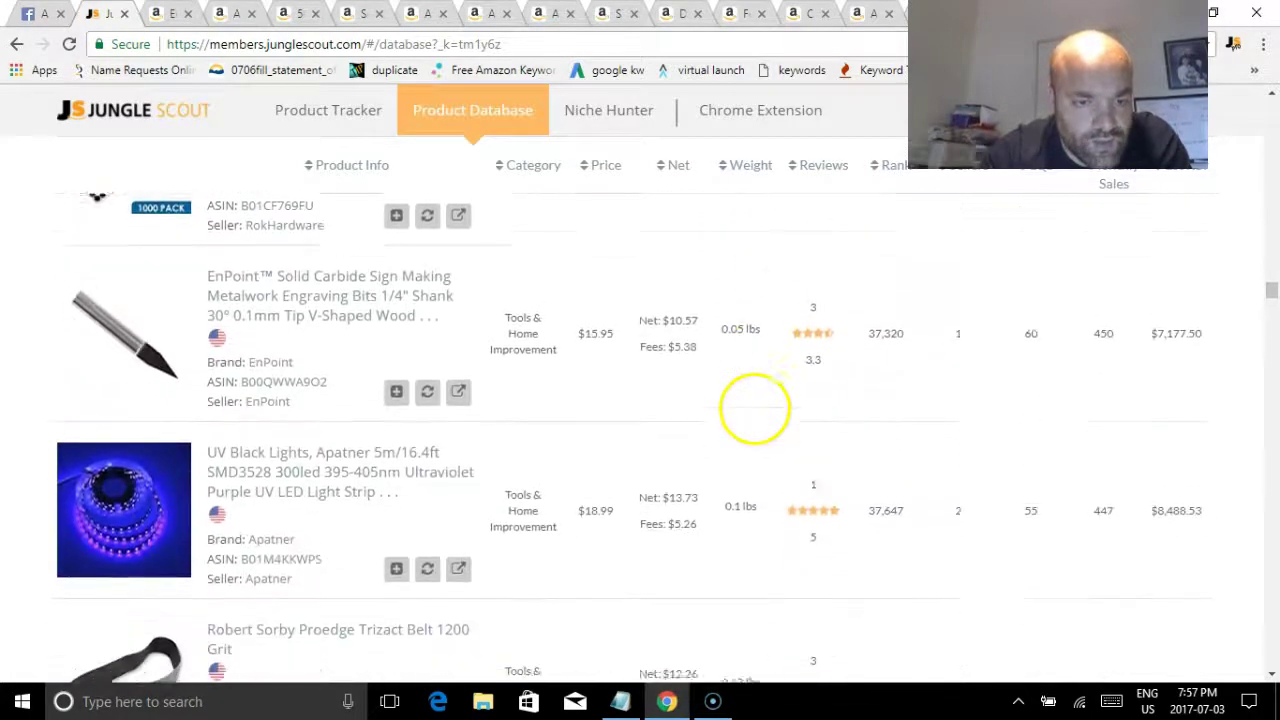
scroll(762, 485, down, 5)
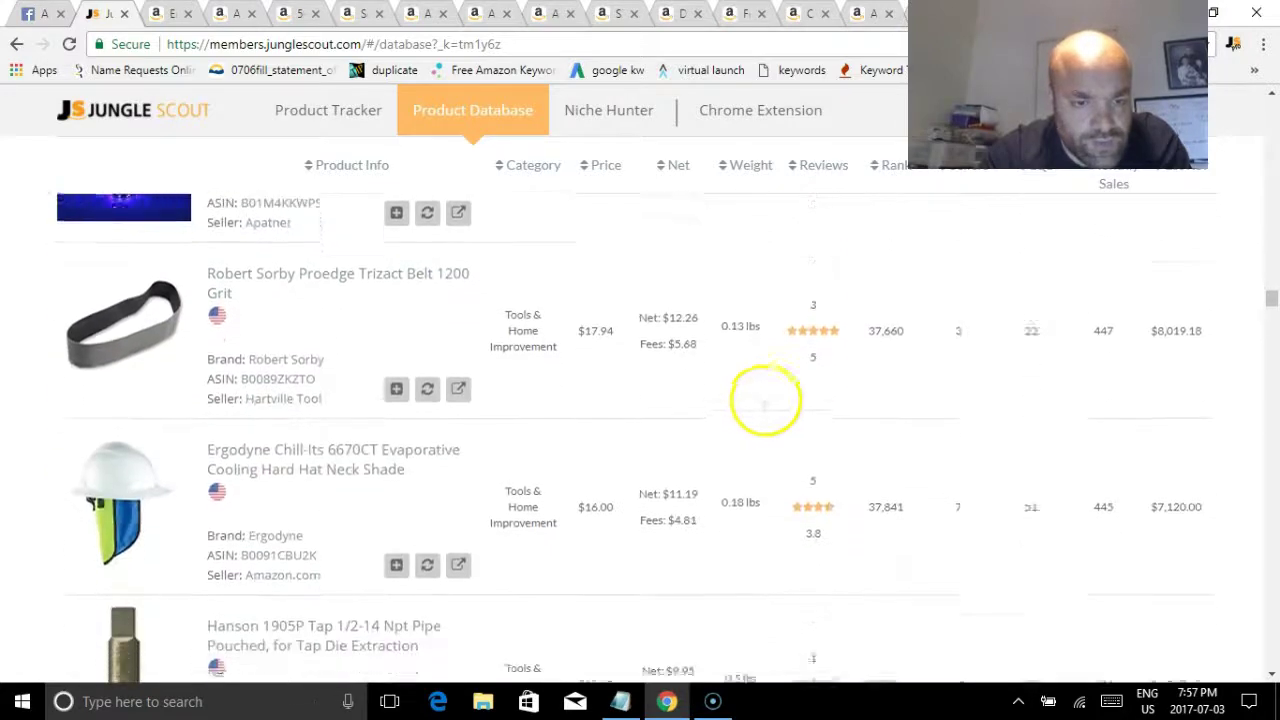
scroll(735, 420, down, 1)
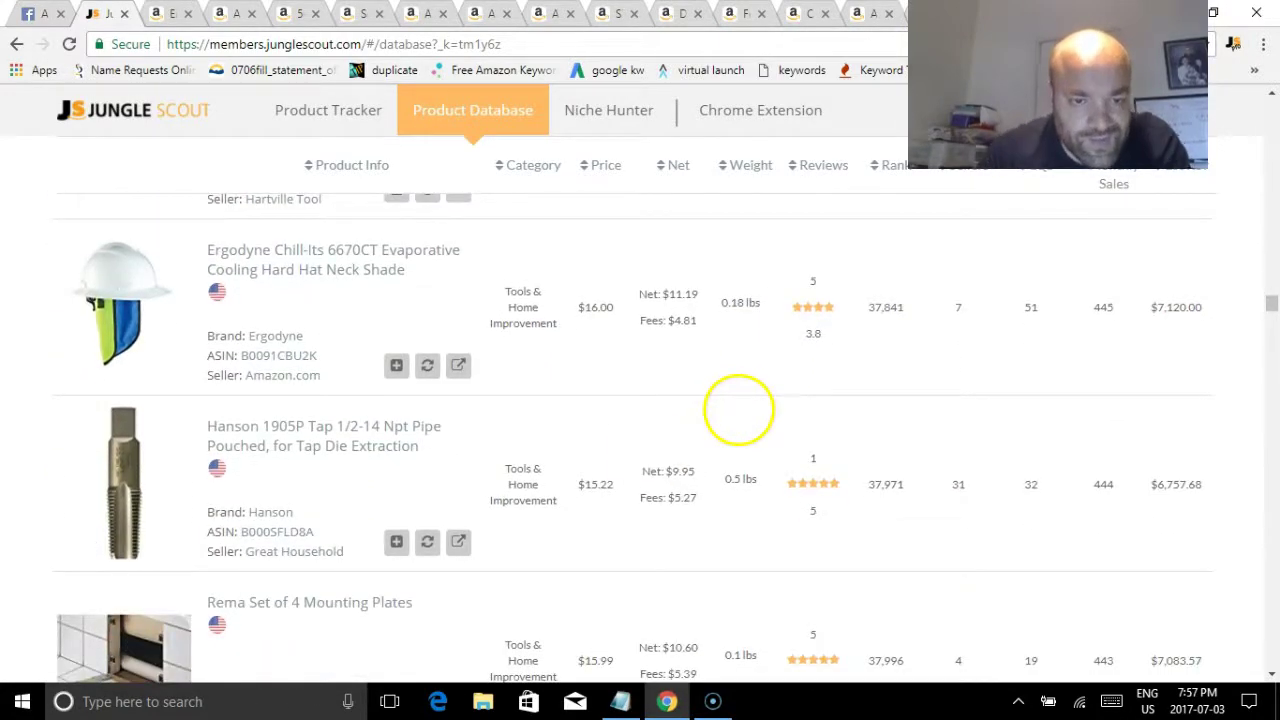
click(329, 250)
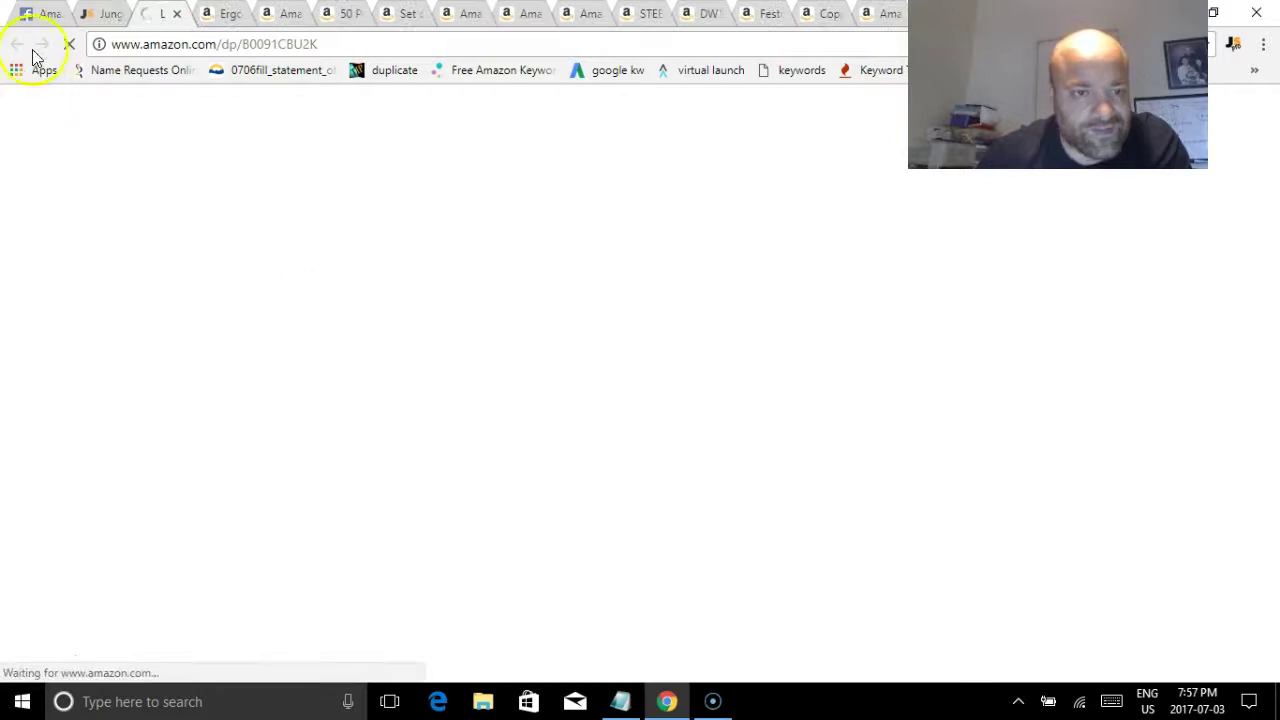
click(90, 14)
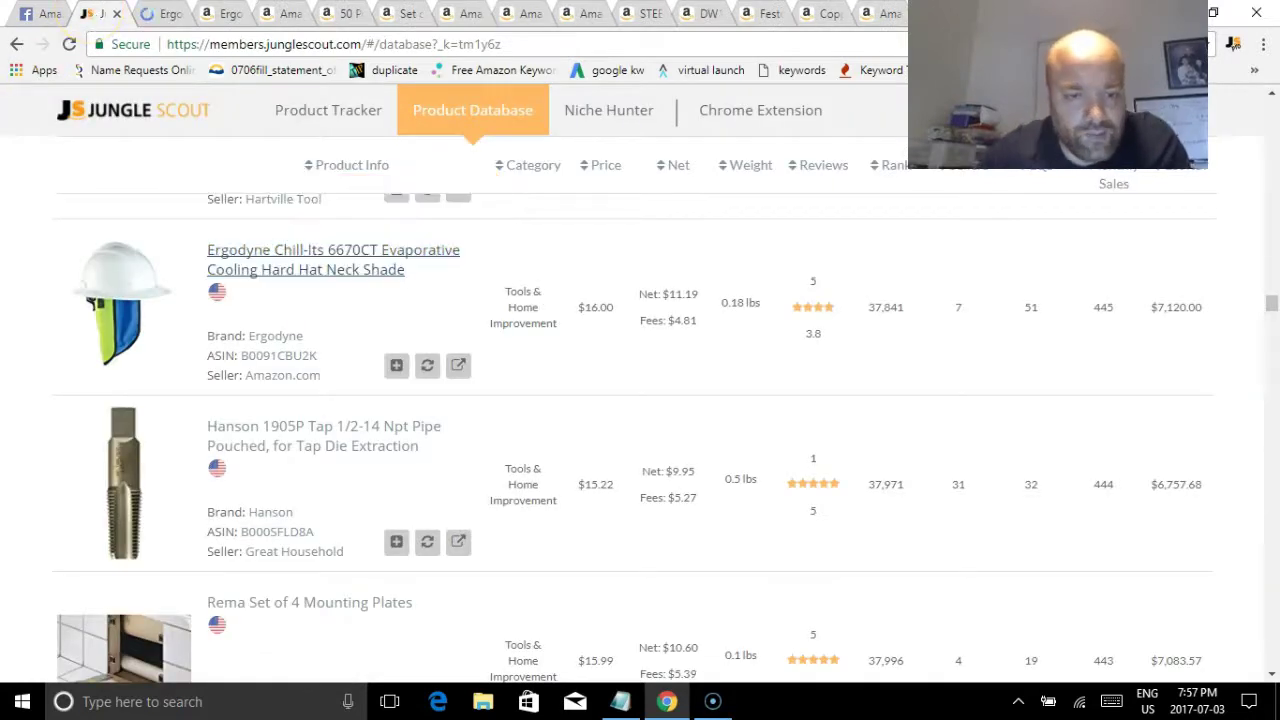
Step: Find the SHUR-LINE Pour & Store paint can lid further down the results, open its Amazon listing, and return to the database
scroll(809, 509, down, 4)
scroll(834, 614, up, 3)
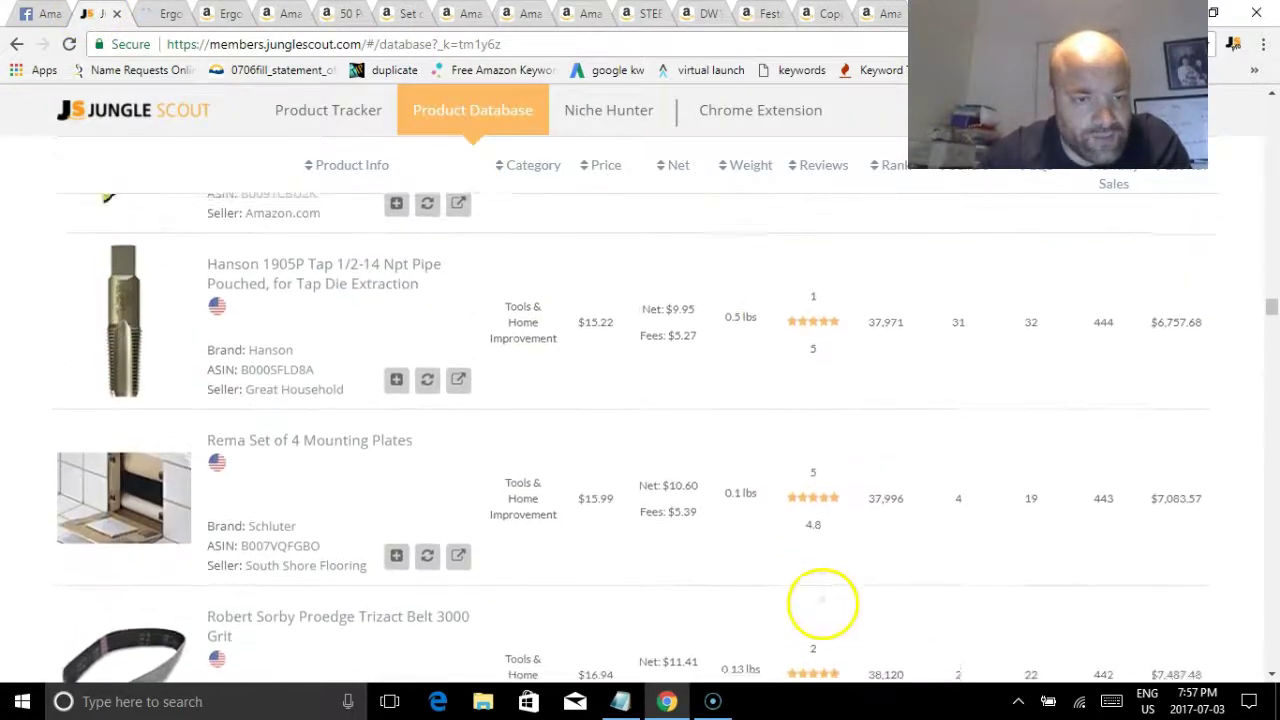
scroll(822, 602, down, 5)
scroll(813, 466, down, 3)
scroll(808, 540, up, 1)
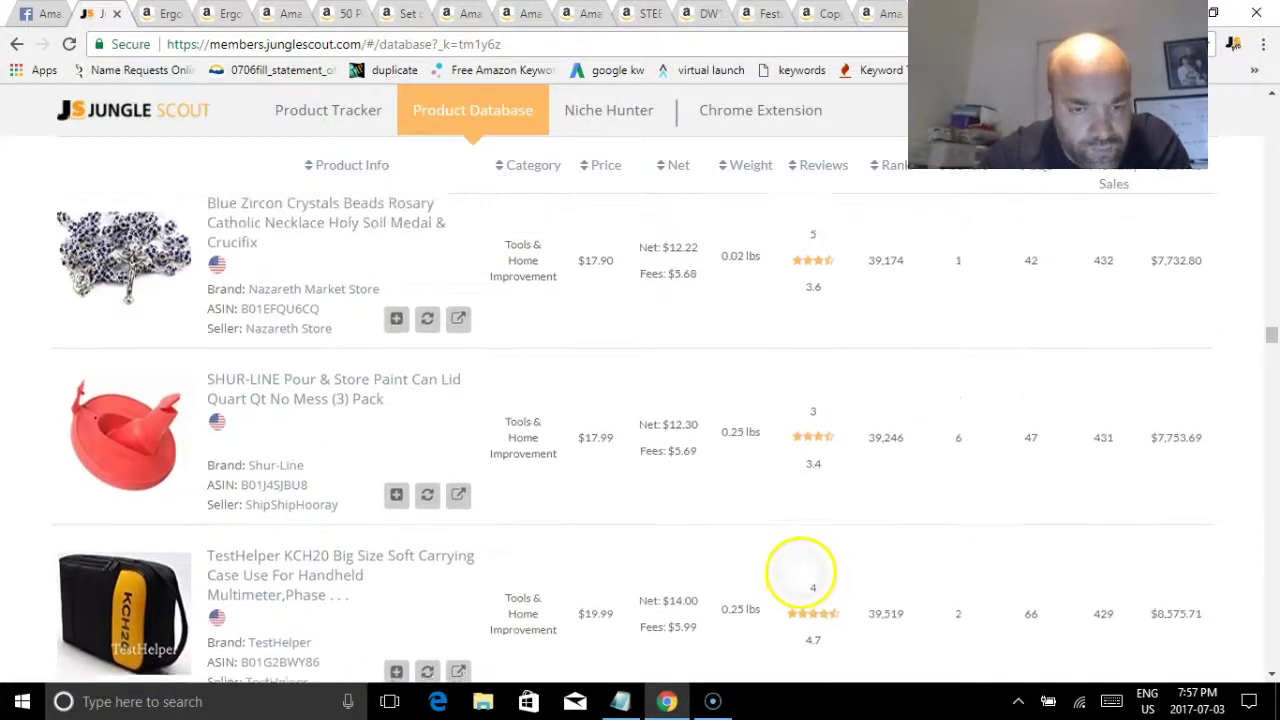
scroll(802, 568, down, 1)
scroll(806, 560, down, 1)
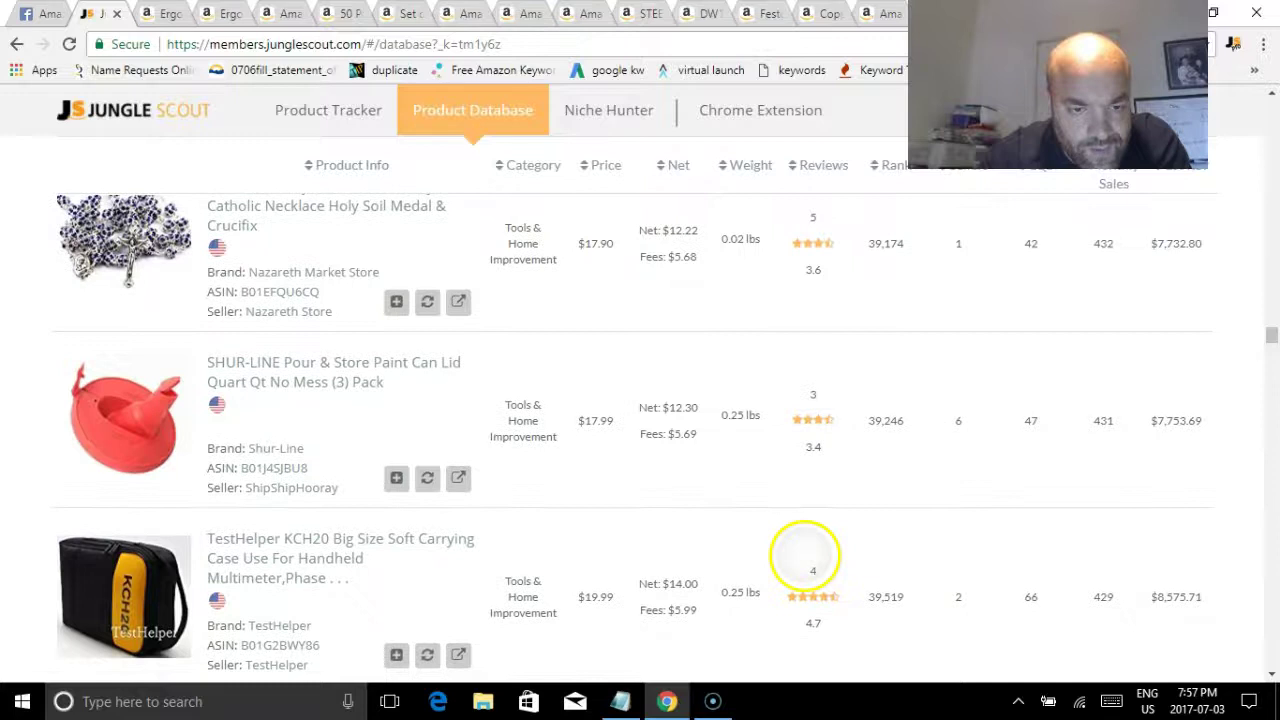
scroll(803, 552, up, 1)
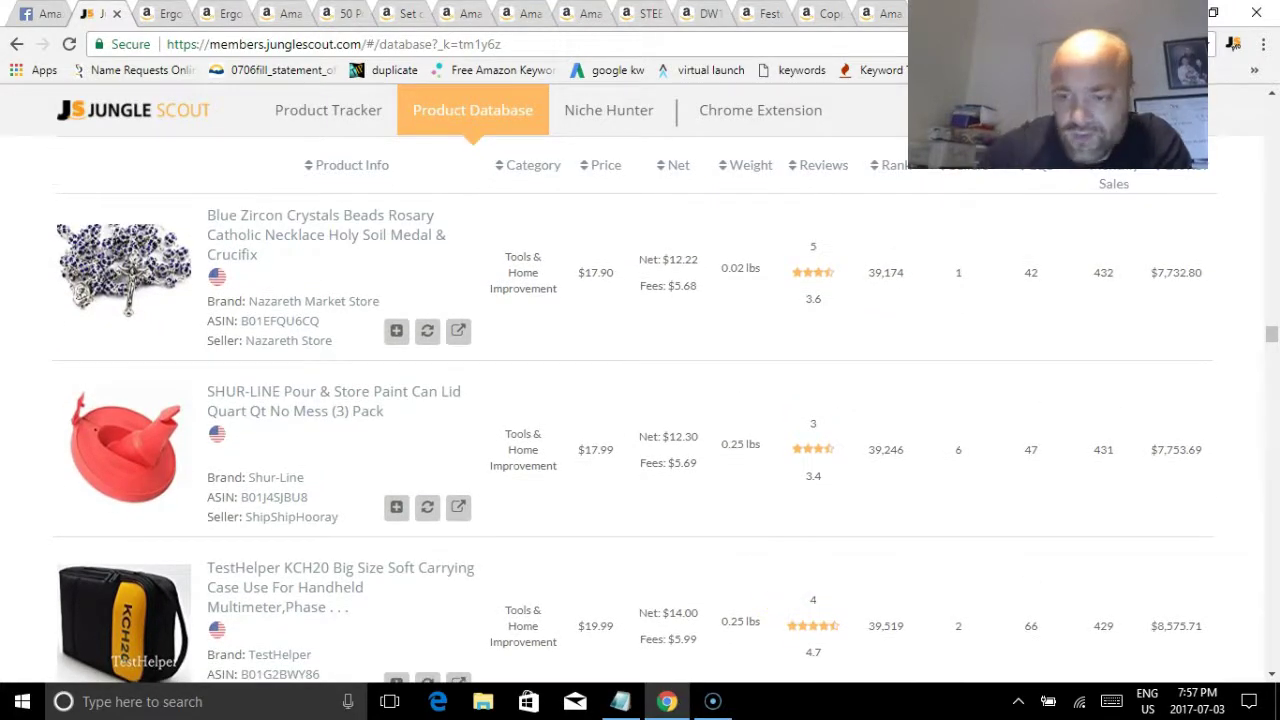
click(260, 405)
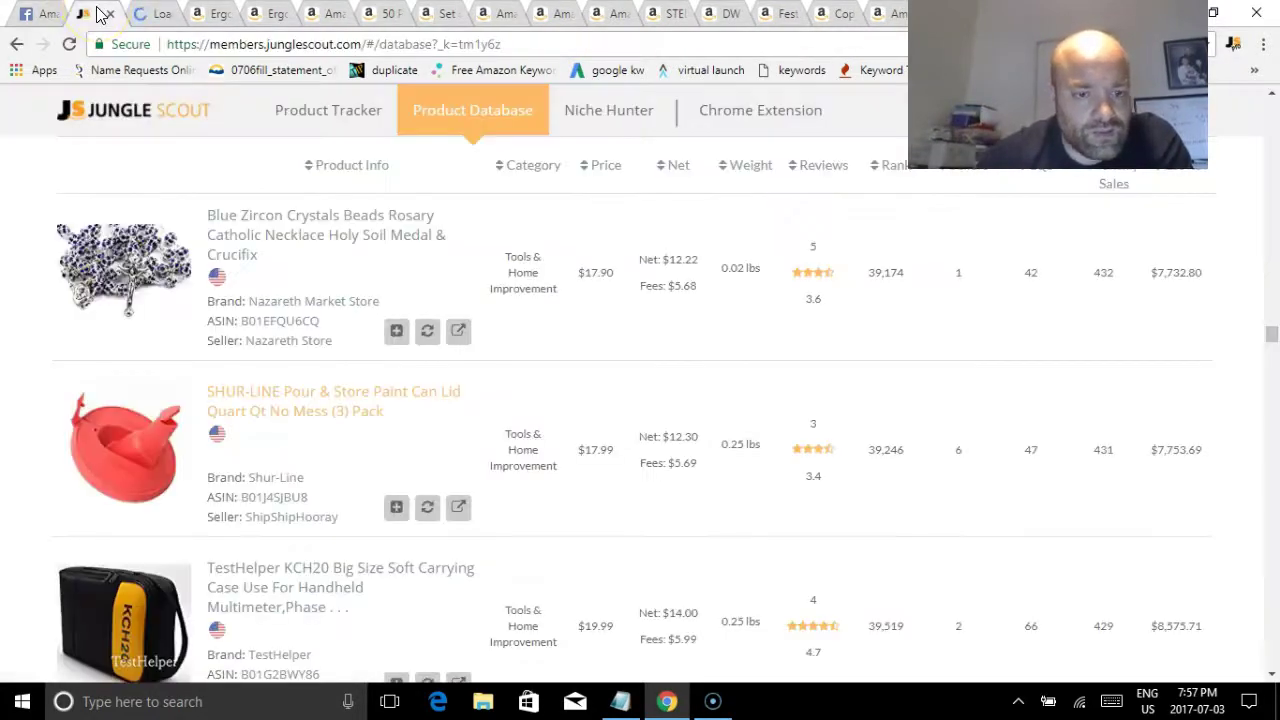
Step: Examine price, weight, reviews and estimated sales of the results from the SHUR-LINE paint can lid down to the YuliTech practice lock set
scroll(766, 443, down, 5)
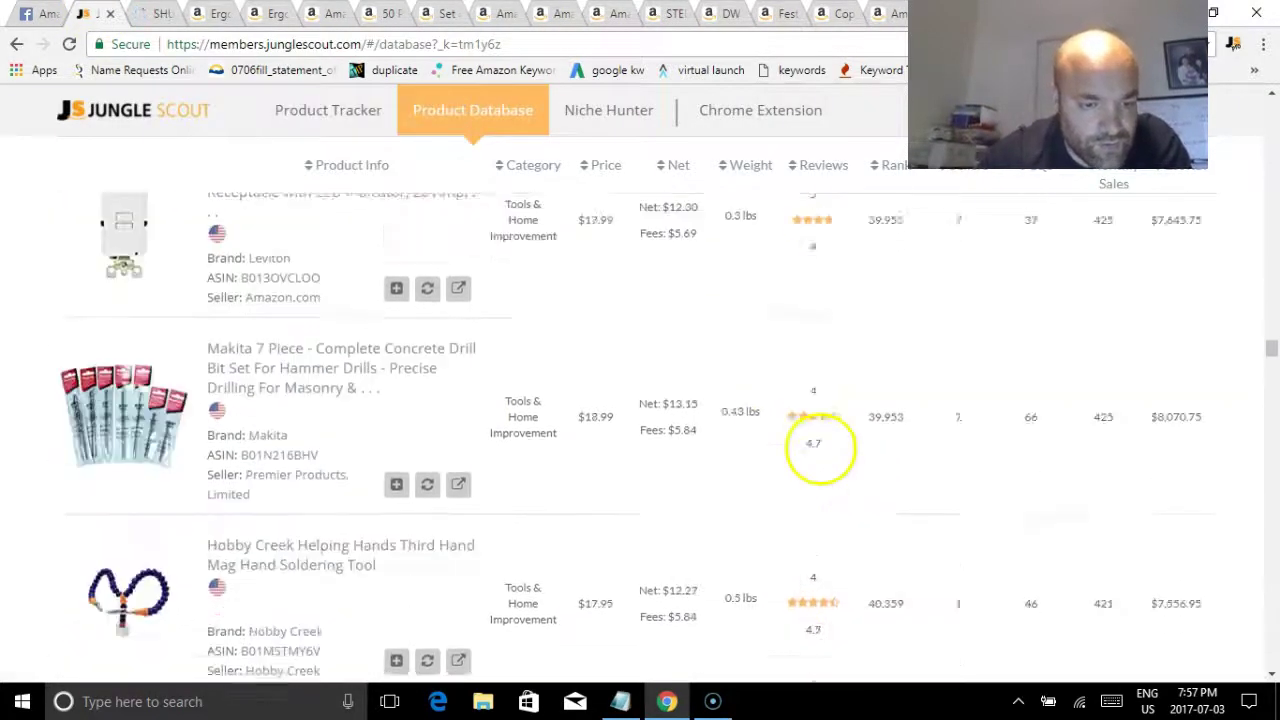
scroll(820, 452, down, 9)
scroll(863, 425, down, 1)
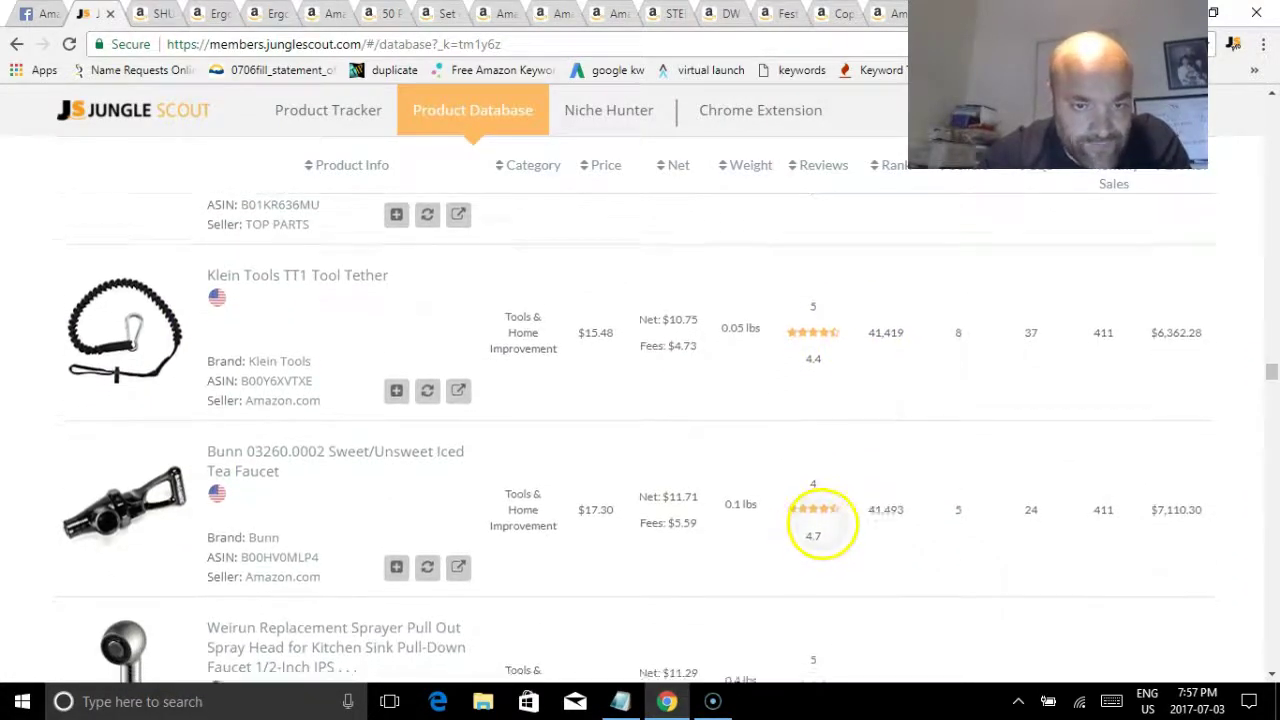
scroll(821, 510, down, 2)
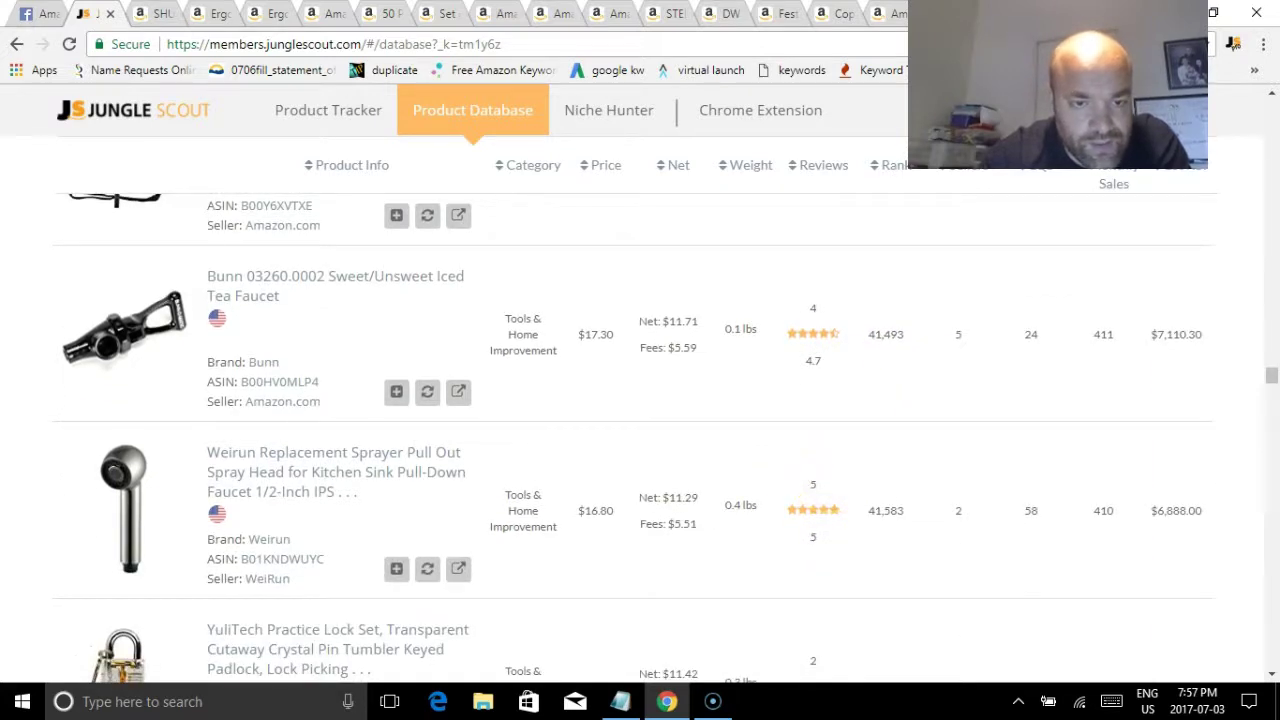
scroll(787, 481, down, 1)
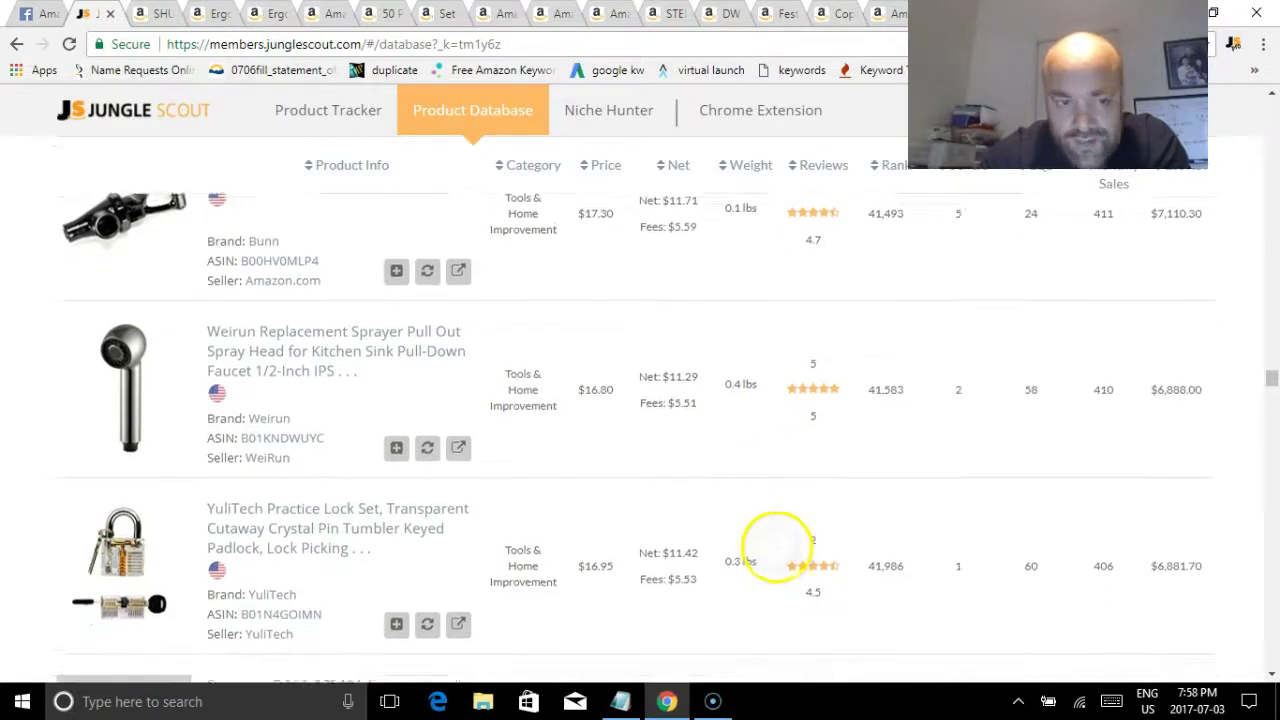
scroll(777, 531, down, 1)
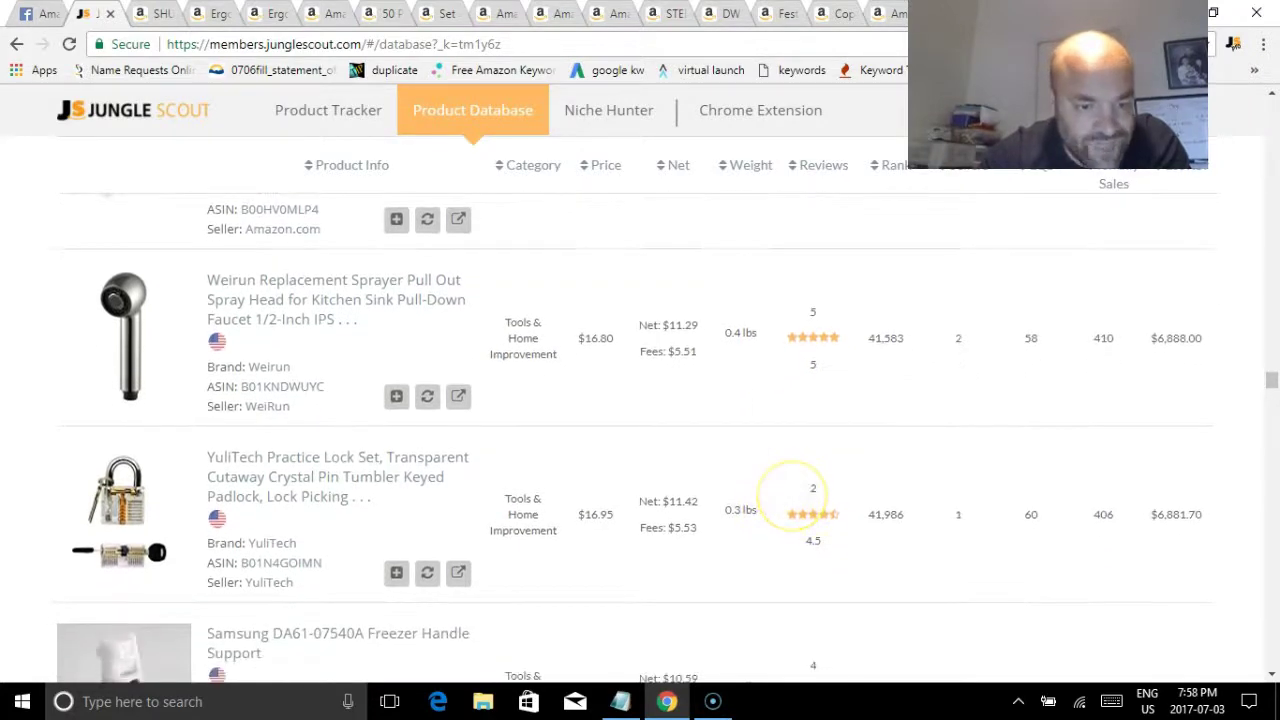
scroll(760, 540, up, 1)
scroll(771, 523, down, 2)
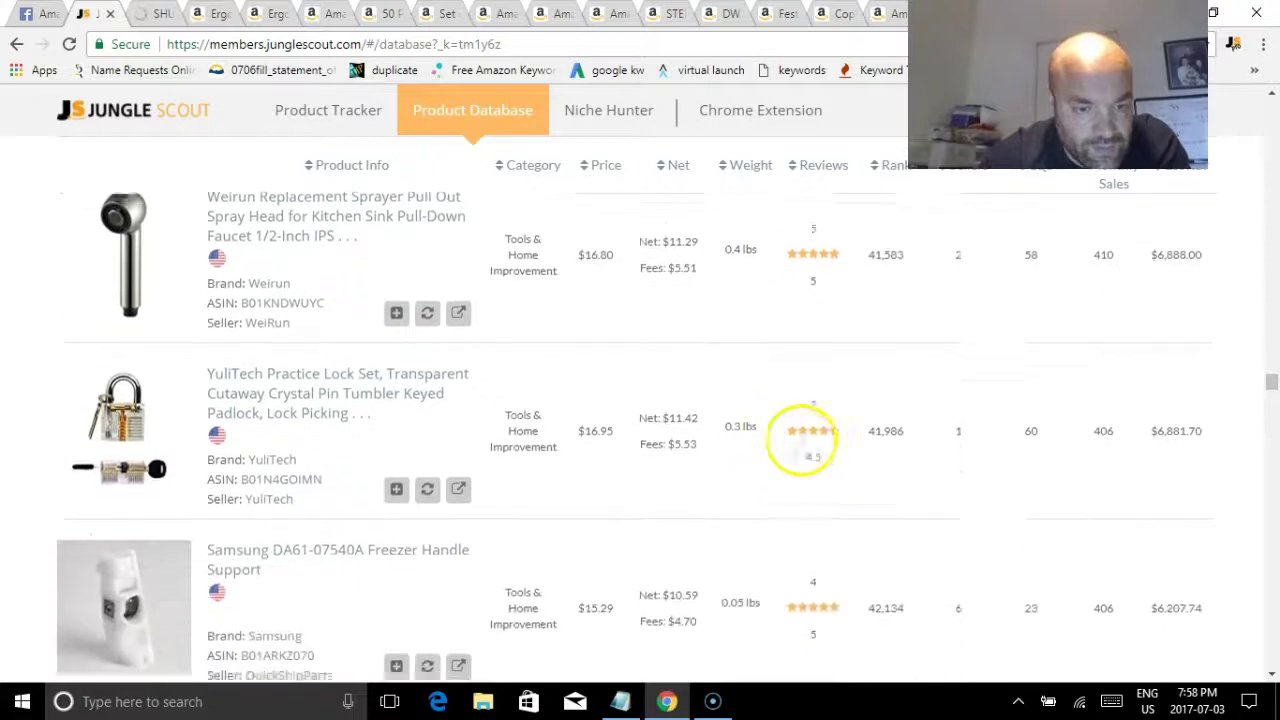
Step: Review the results below the practice lock set, comparing the Patriotic Eagle mailbox cover, the Broadfix flat shims and the SZAT work gloves
scroll(800, 440, down, 4)
scroll(800, 480, down, 9)
scroll(830, 430, down, 4)
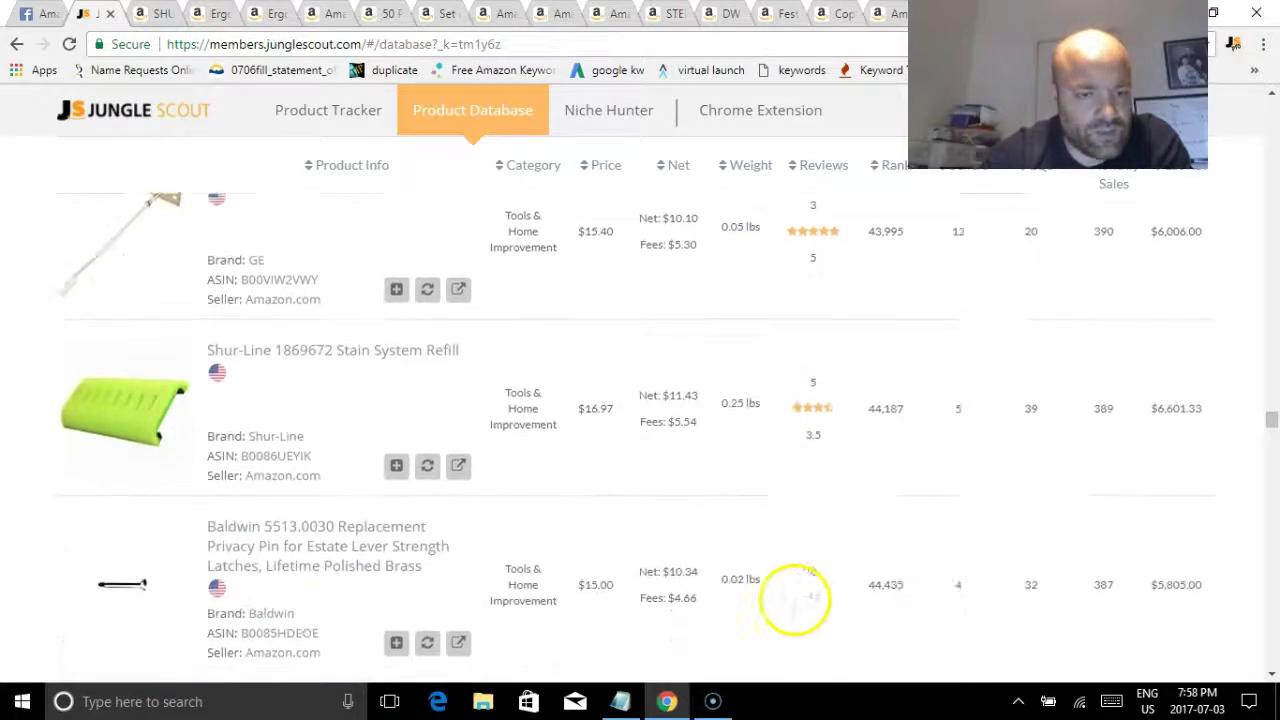
scroll(795, 598, down, 2)
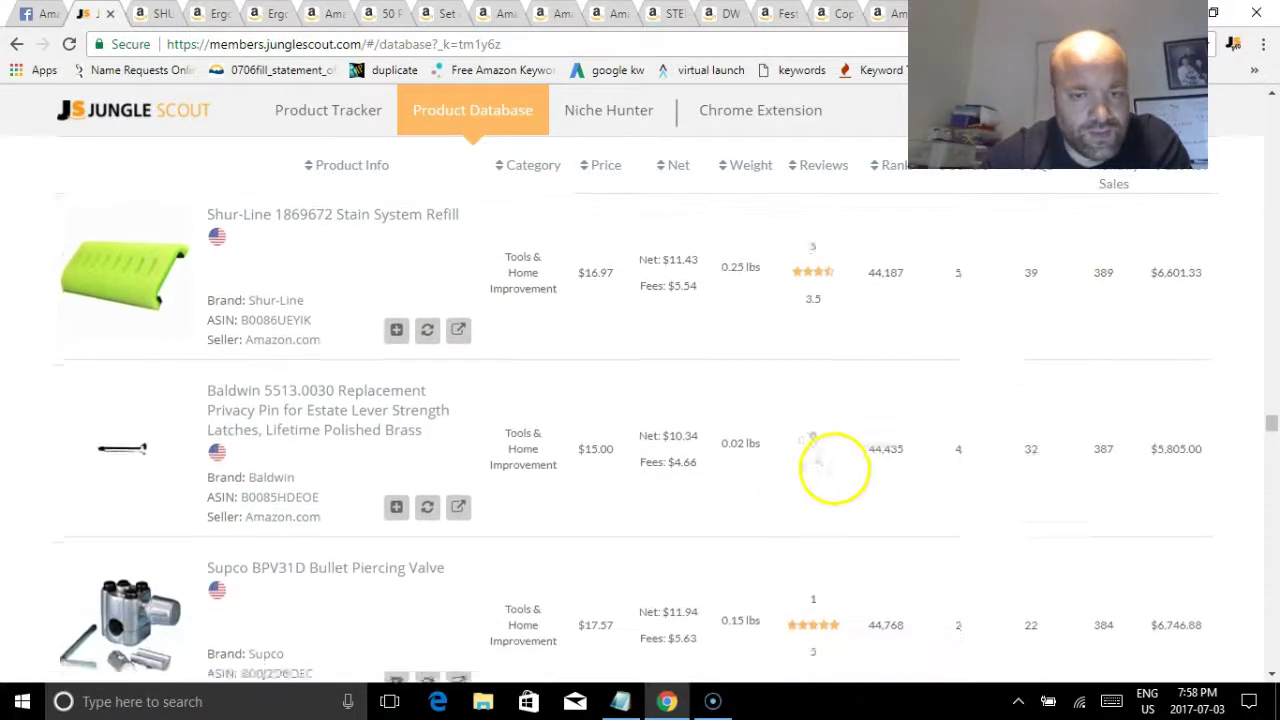
scroll(835, 468, down, 6)
scroll(765, 540, down, 2)
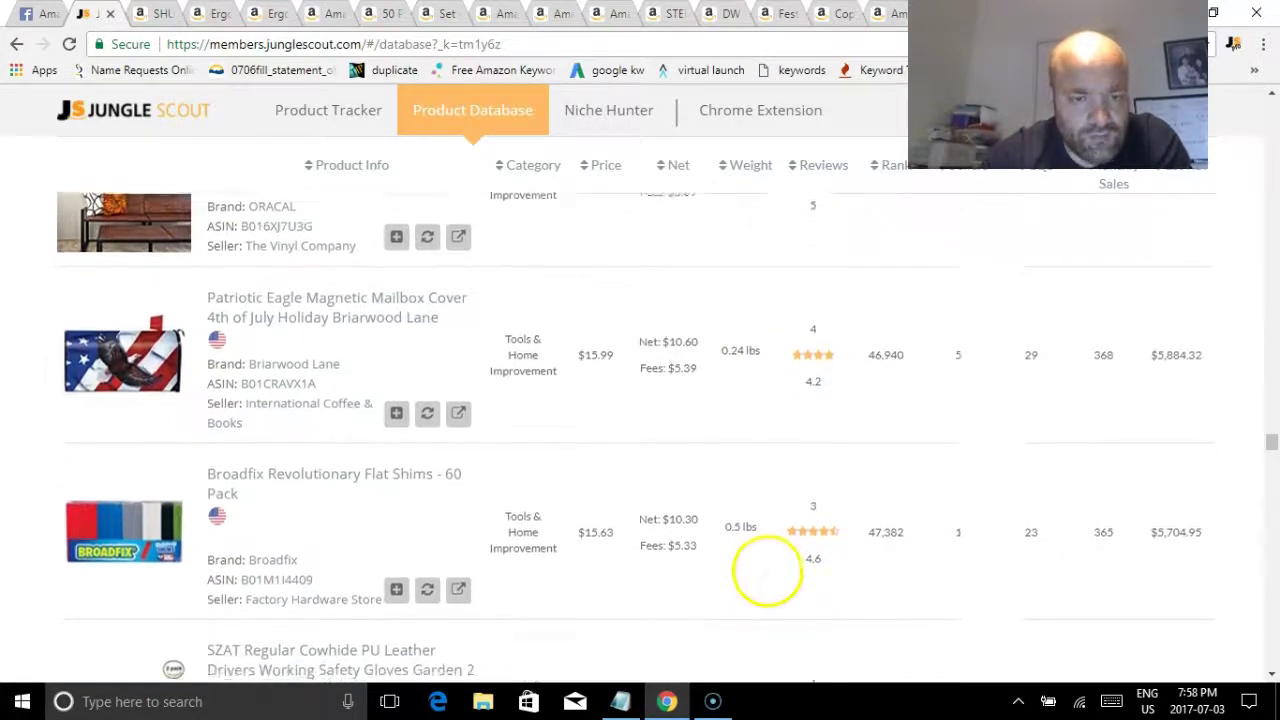
scroll(766, 570, down, 2)
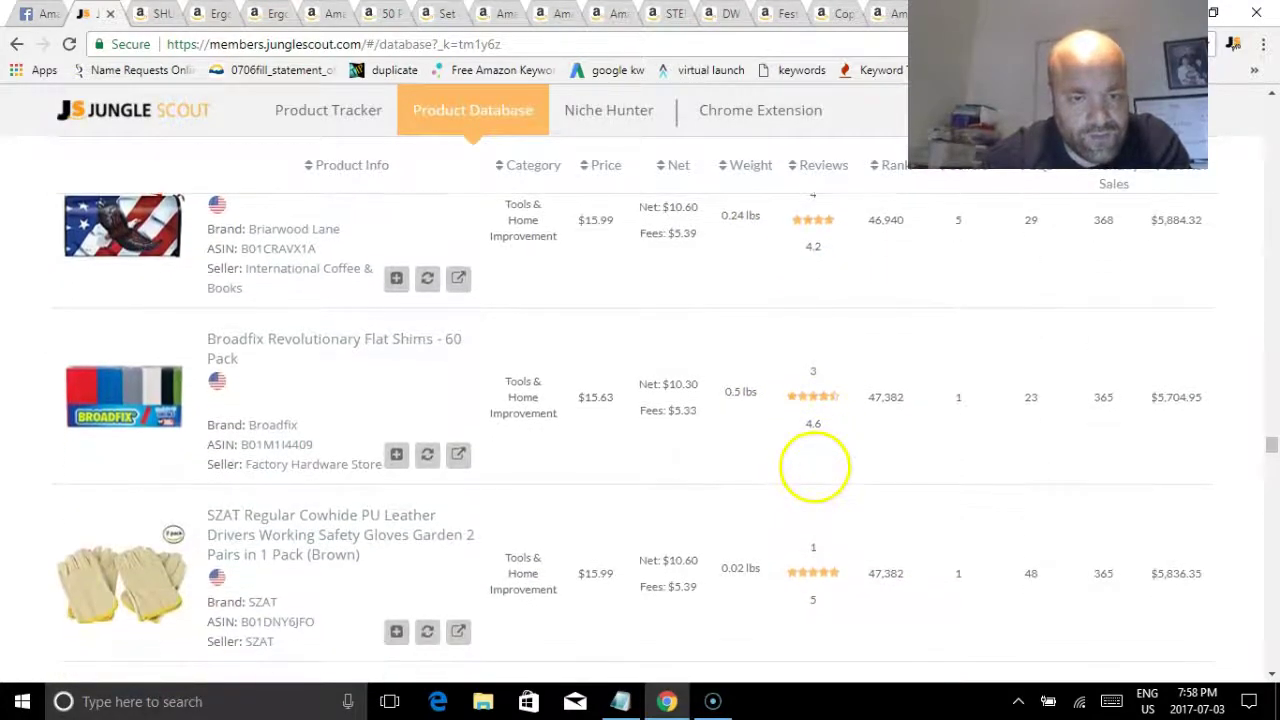
scroll(751, 635, up, 1)
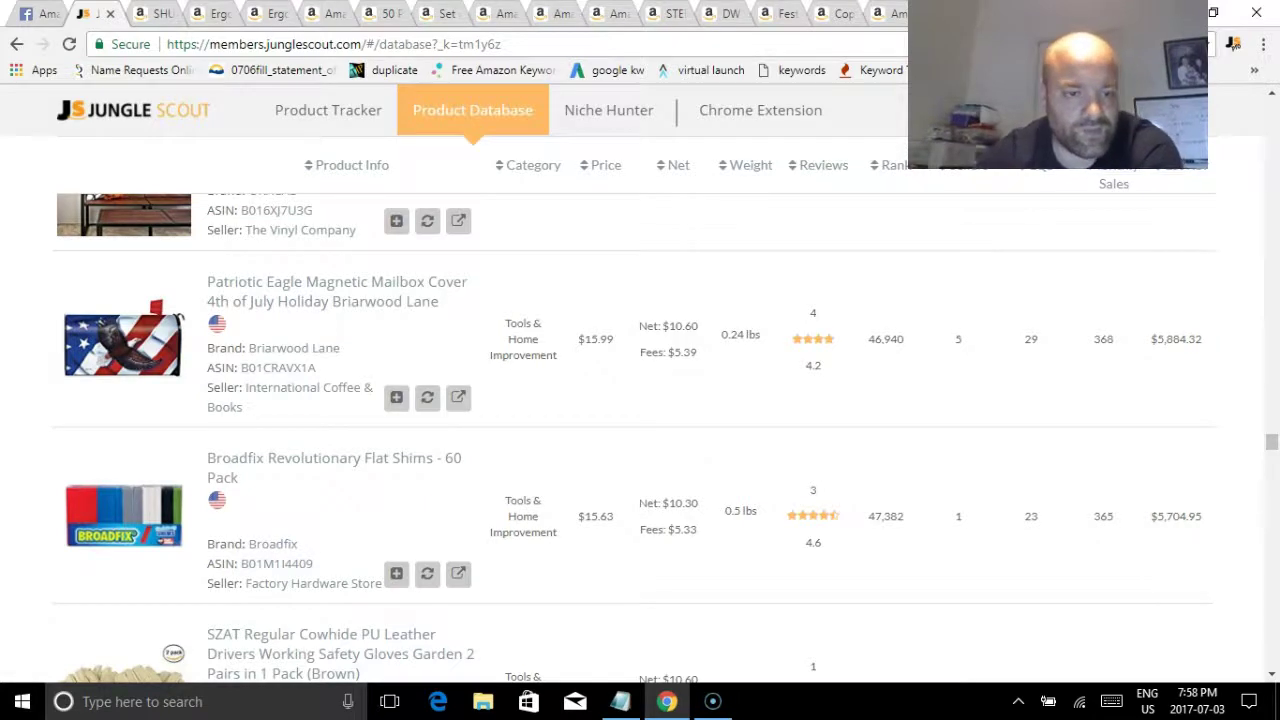
scroll(723, 580, down, 1)
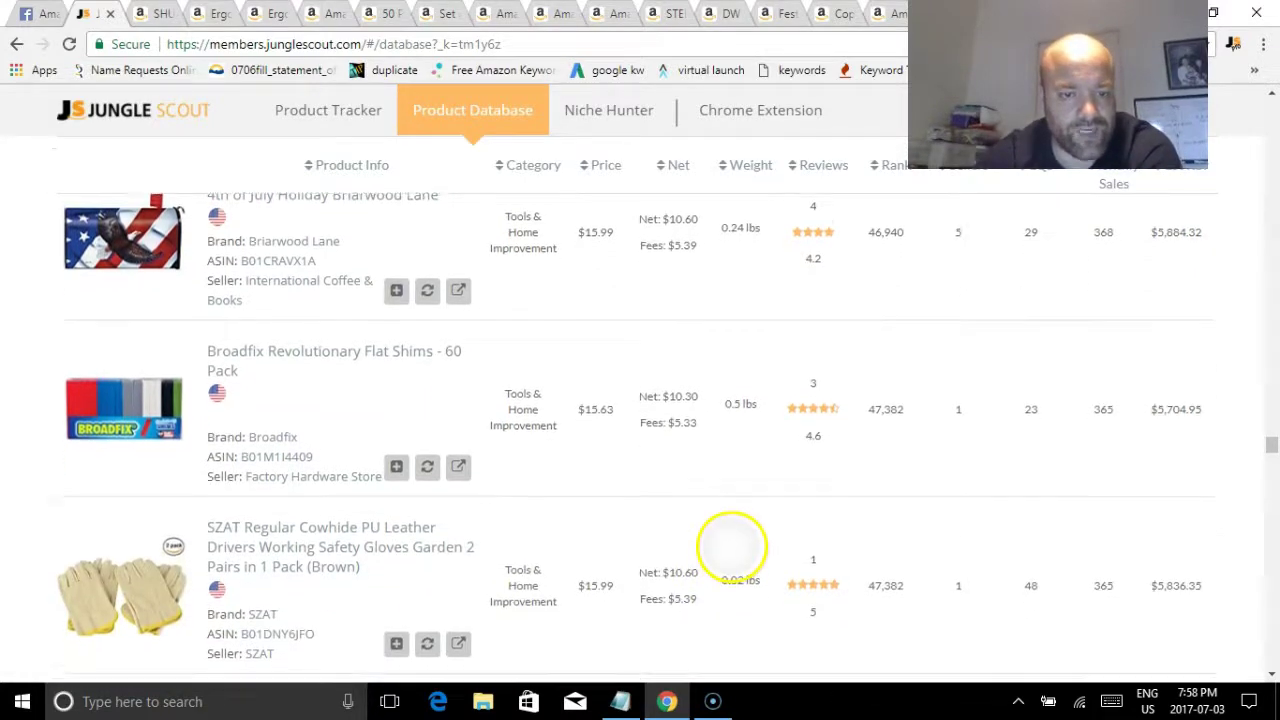
Step: Scan the results after the SZAT gloves for promising low-review products, down to the Plumb Craft laundry mixer hose and DiamondSure drill bit
scroll(732, 546, down, 5)
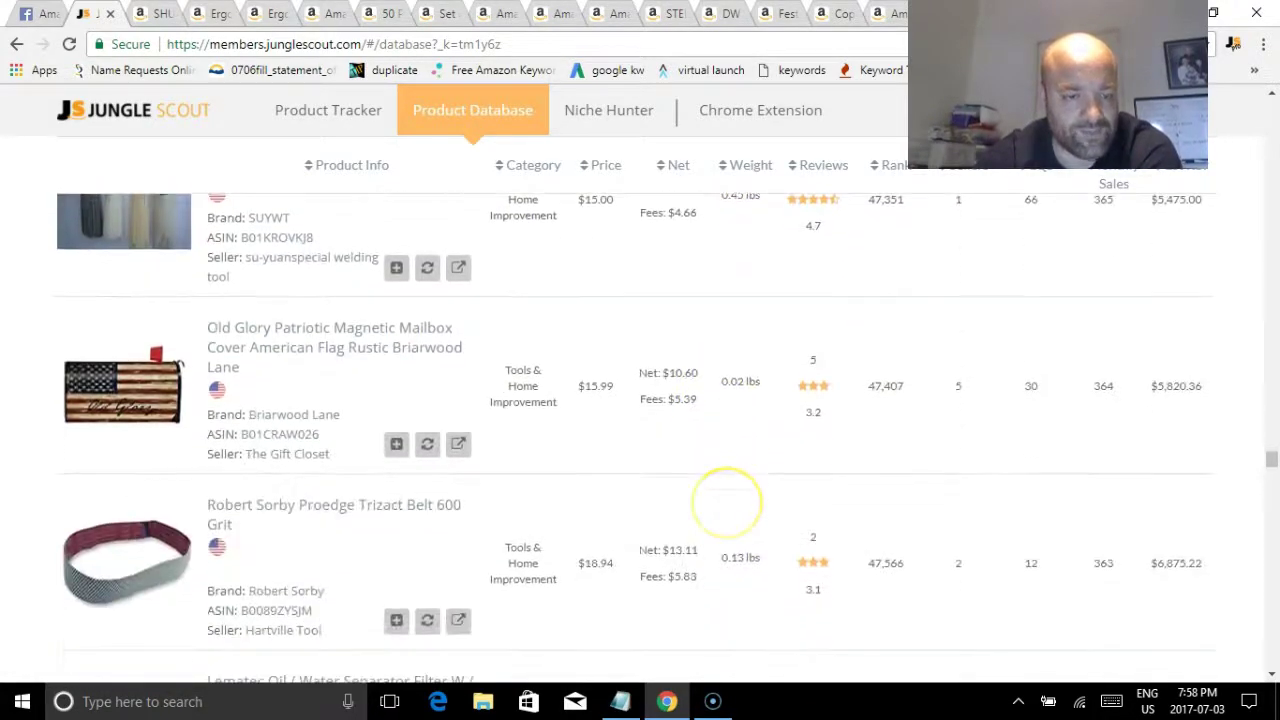
scroll(743, 586, down, 3)
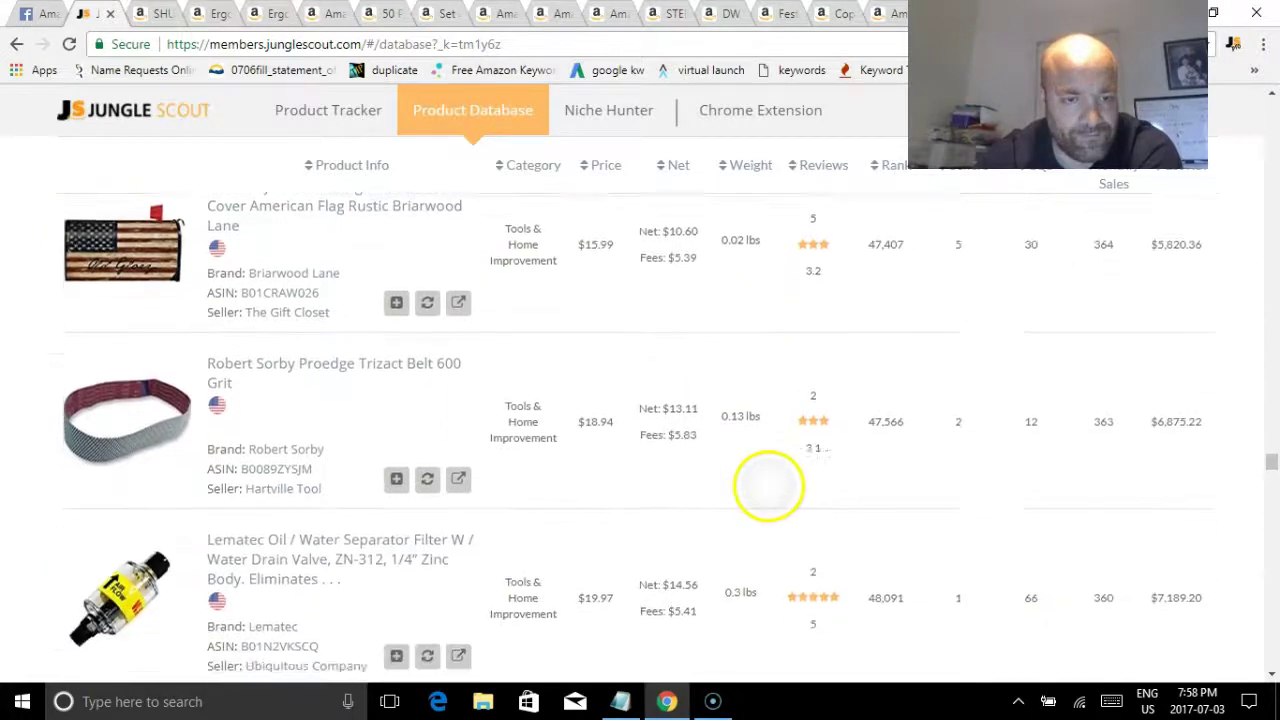
scroll(797, 440, down, 2)
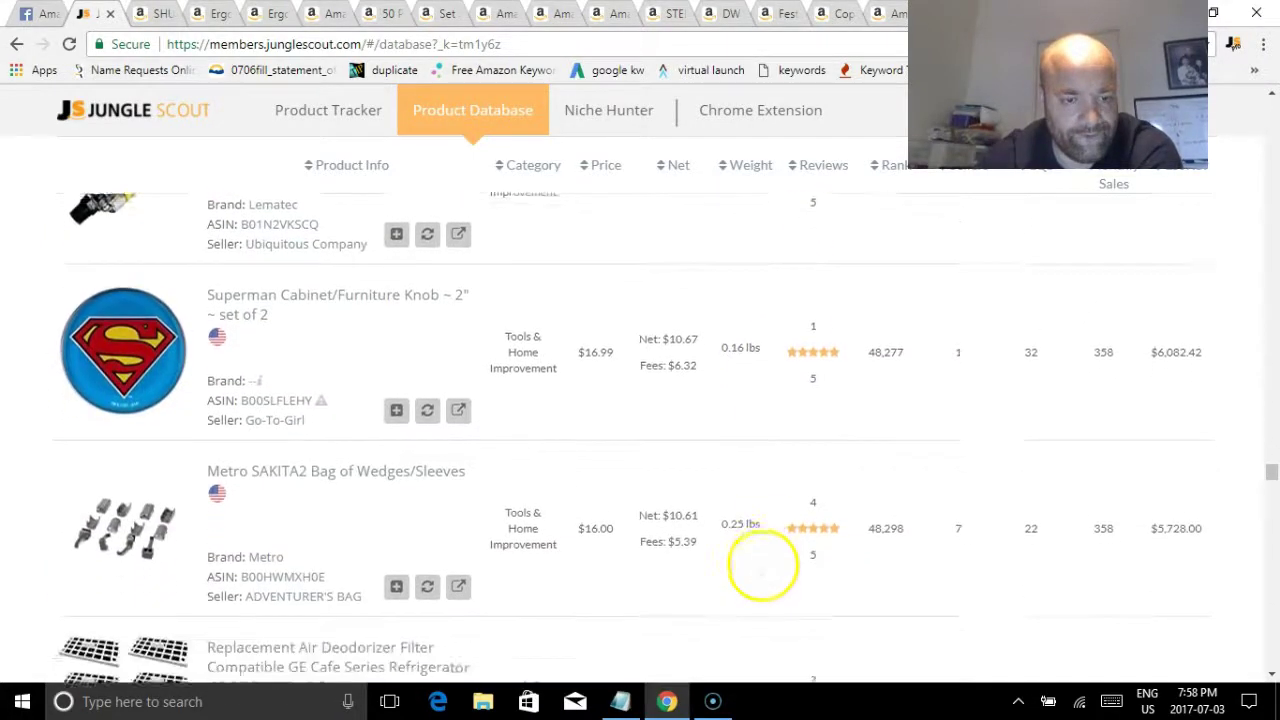
scroll(766, 546, down, 3)
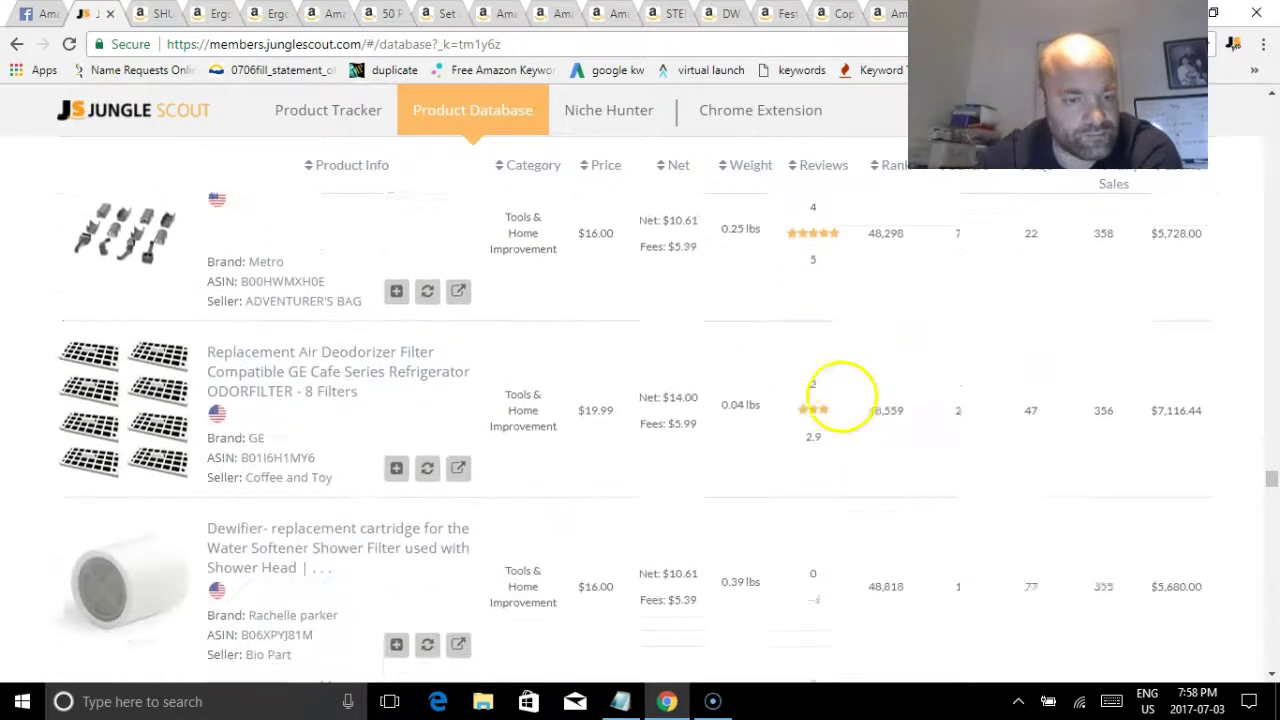
scroll(778, 538, down, 6)
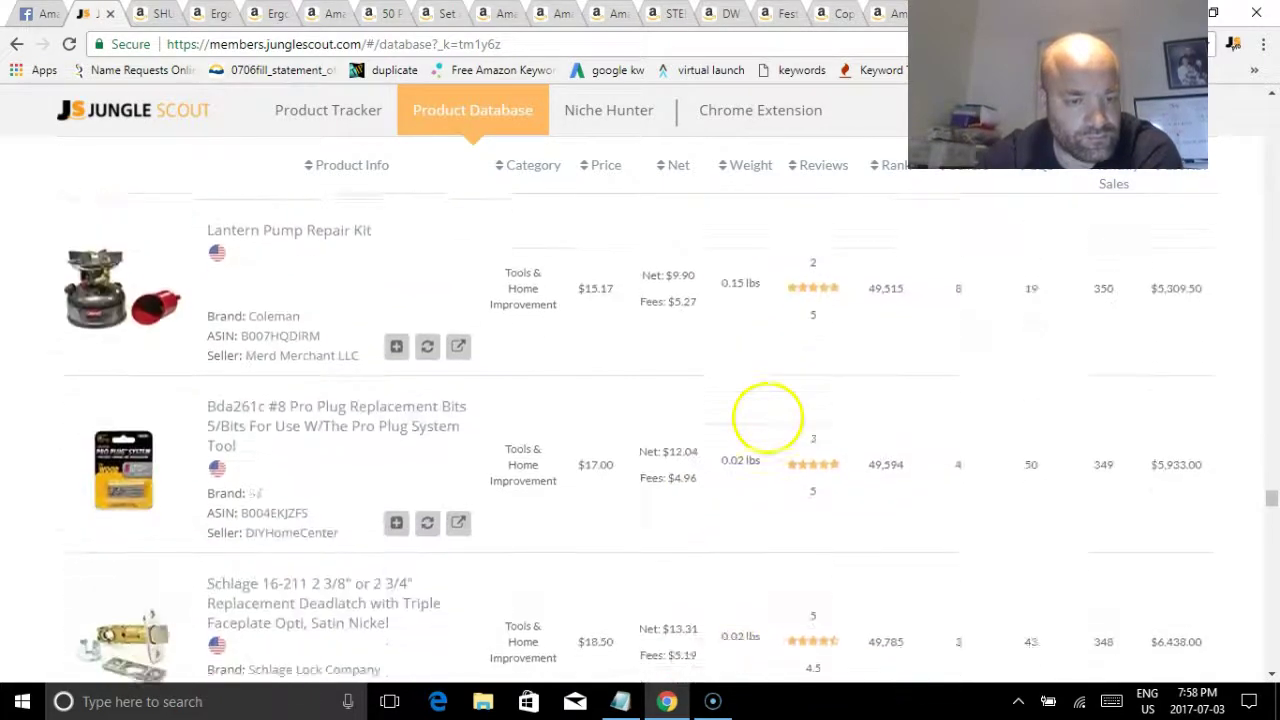
scroll(738, 549, down, 7)
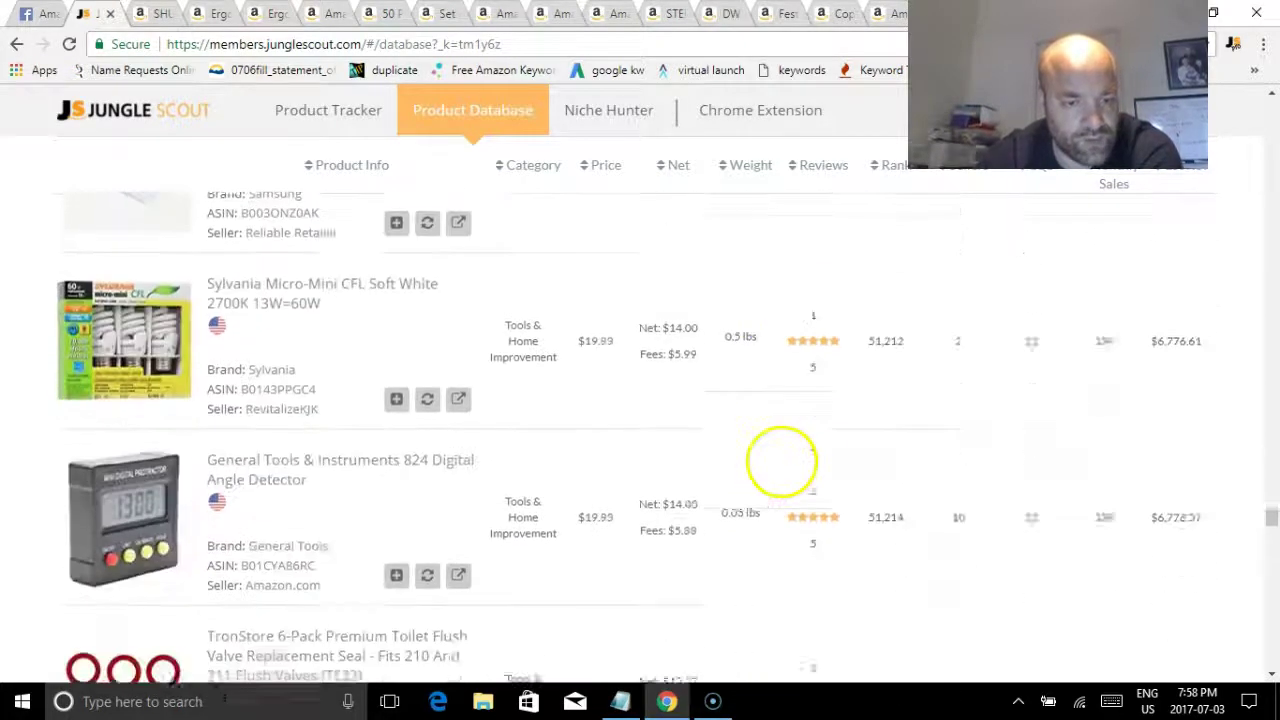
scroll(781, 461, down, 8)
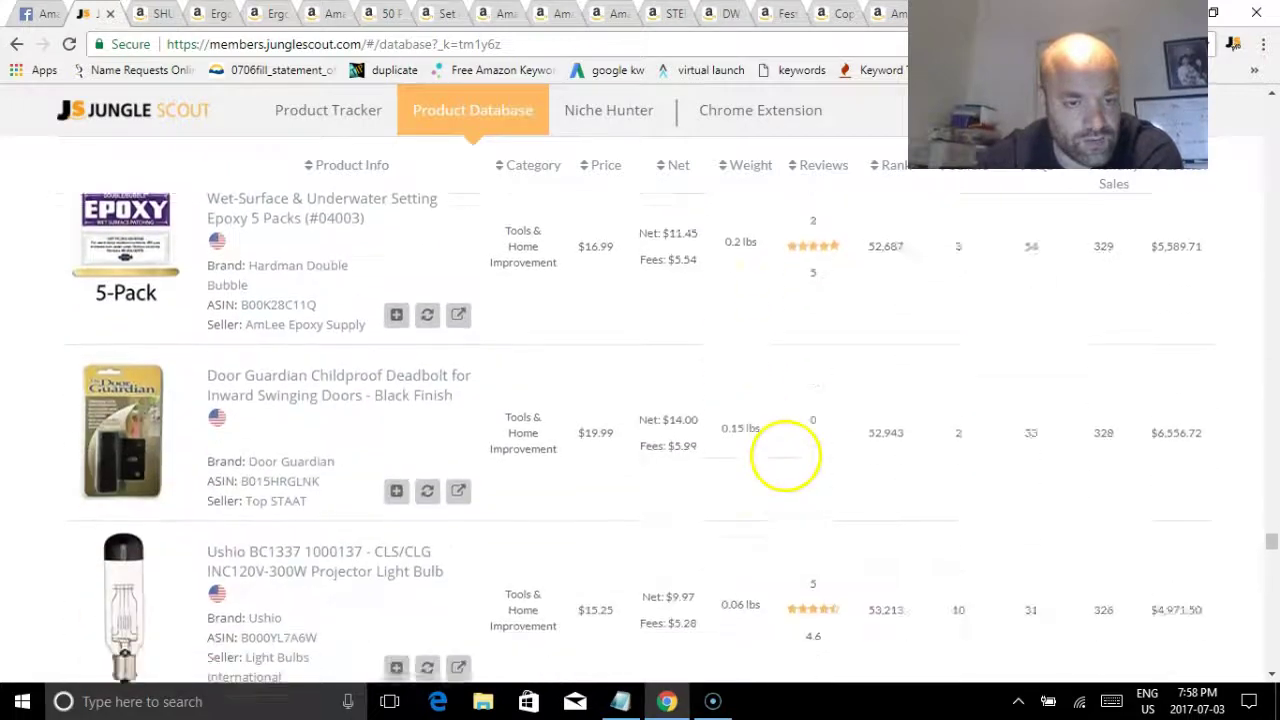
scroll(763, 490, down, 6)
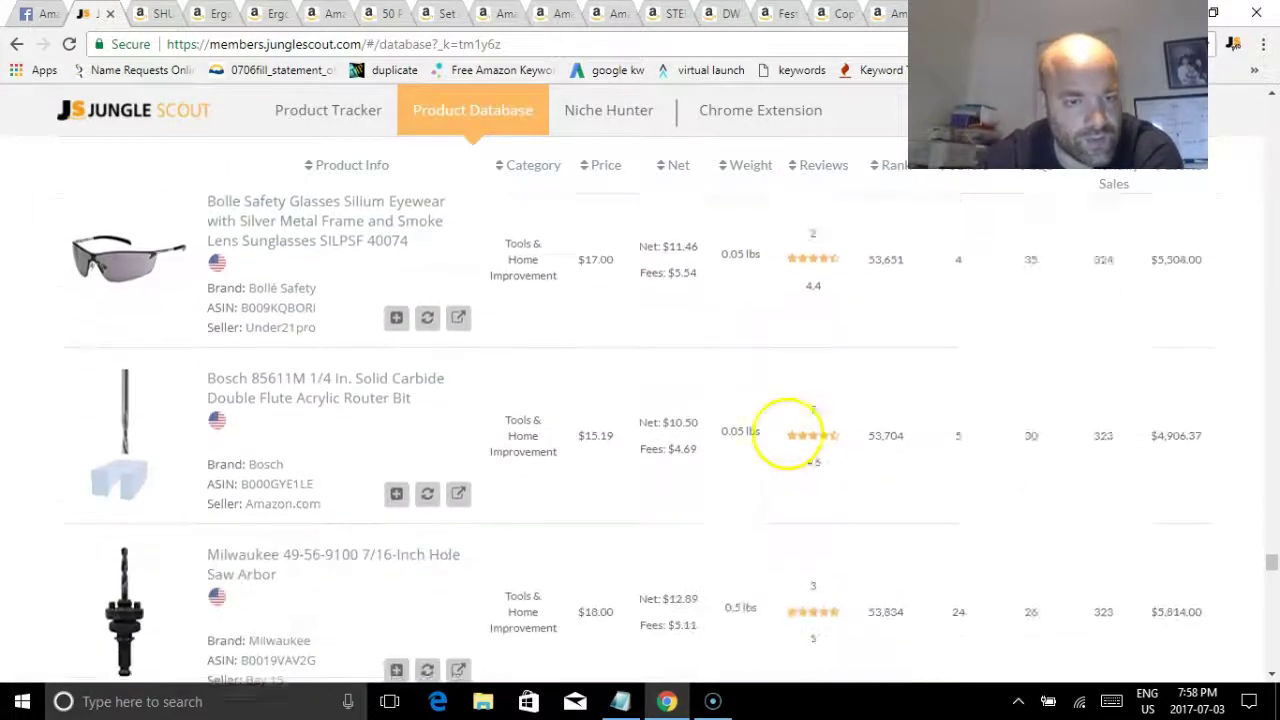
scroll(720, 540, down, 6)
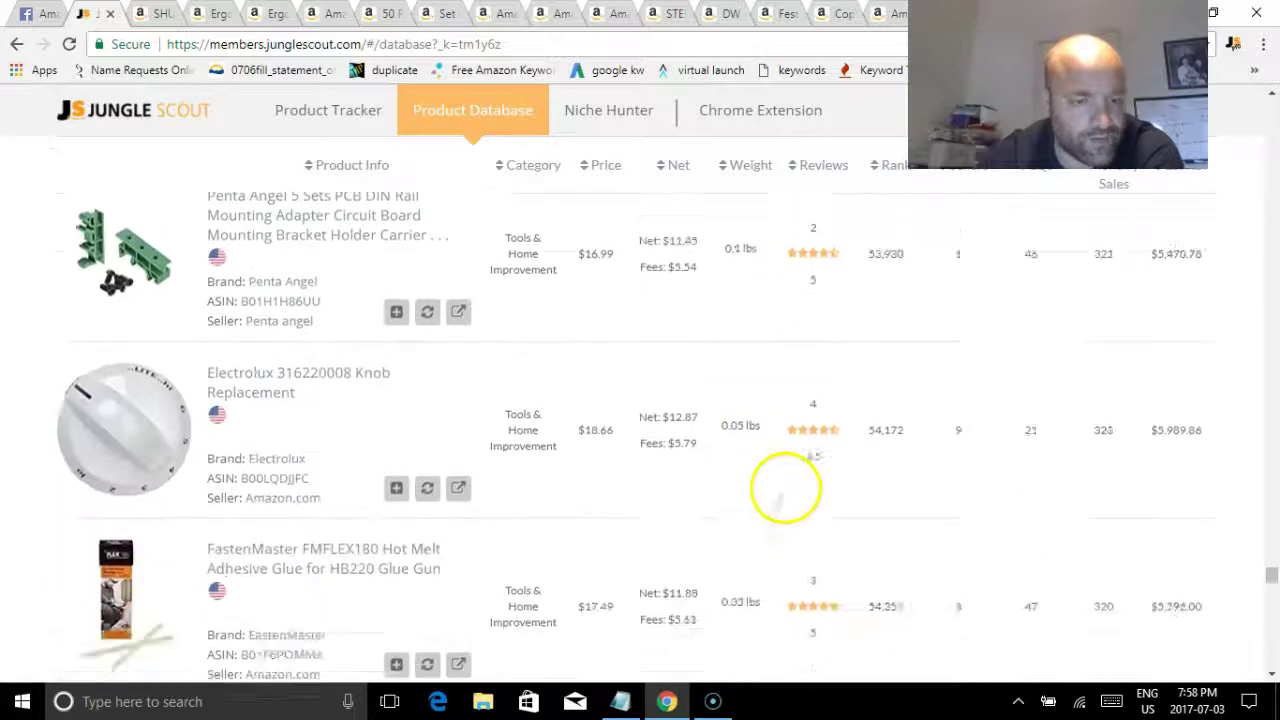
scroll(808, 438, down, 4)
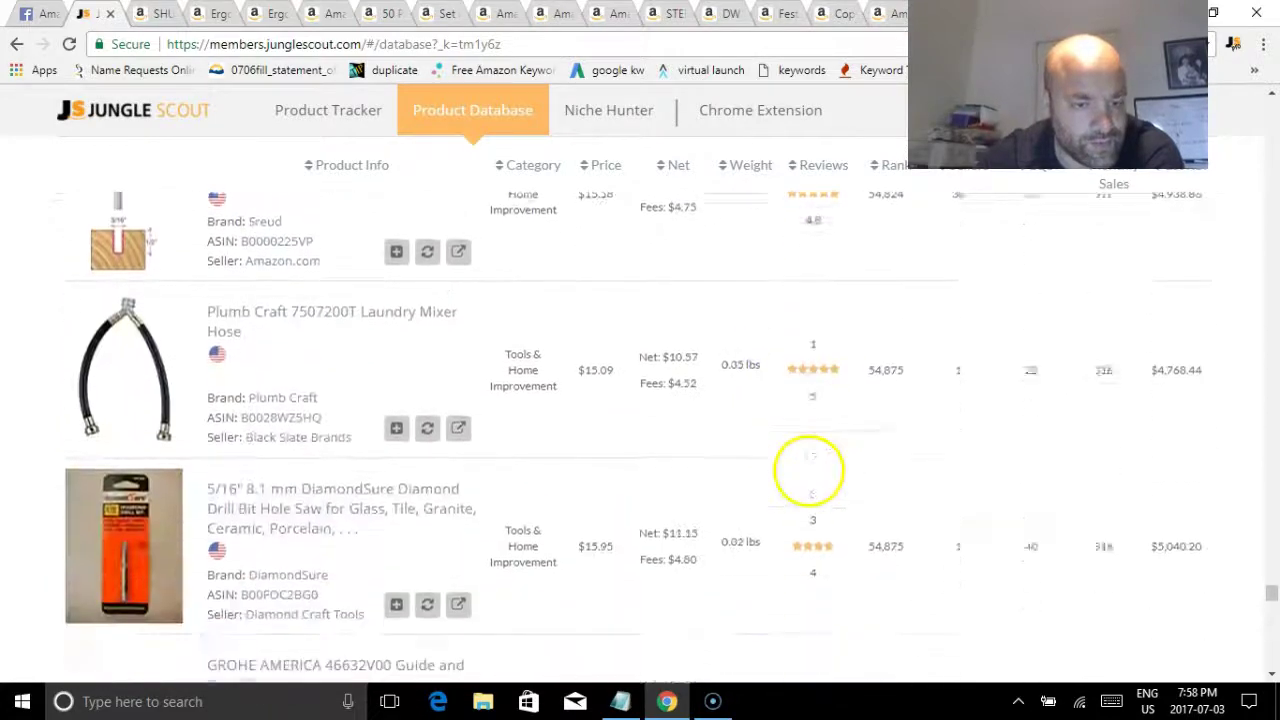
scroll(790, 520, down, 1)
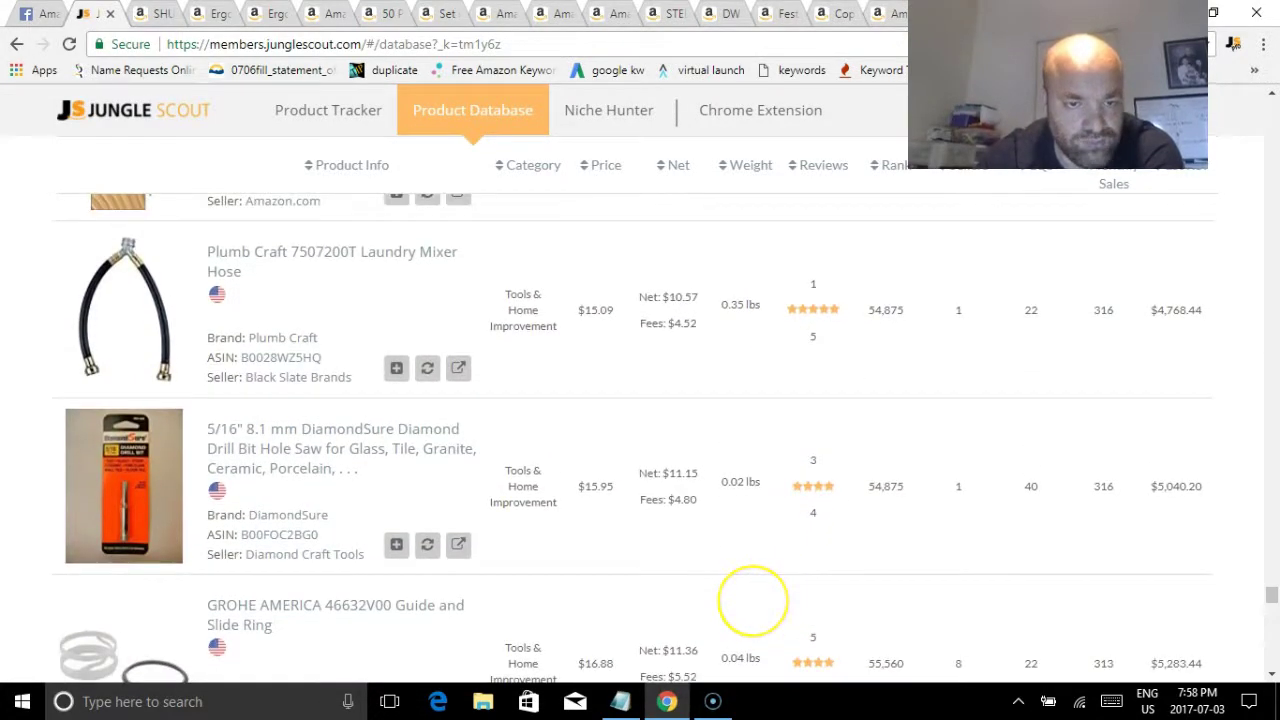
scroll(723, 574, down, 1)
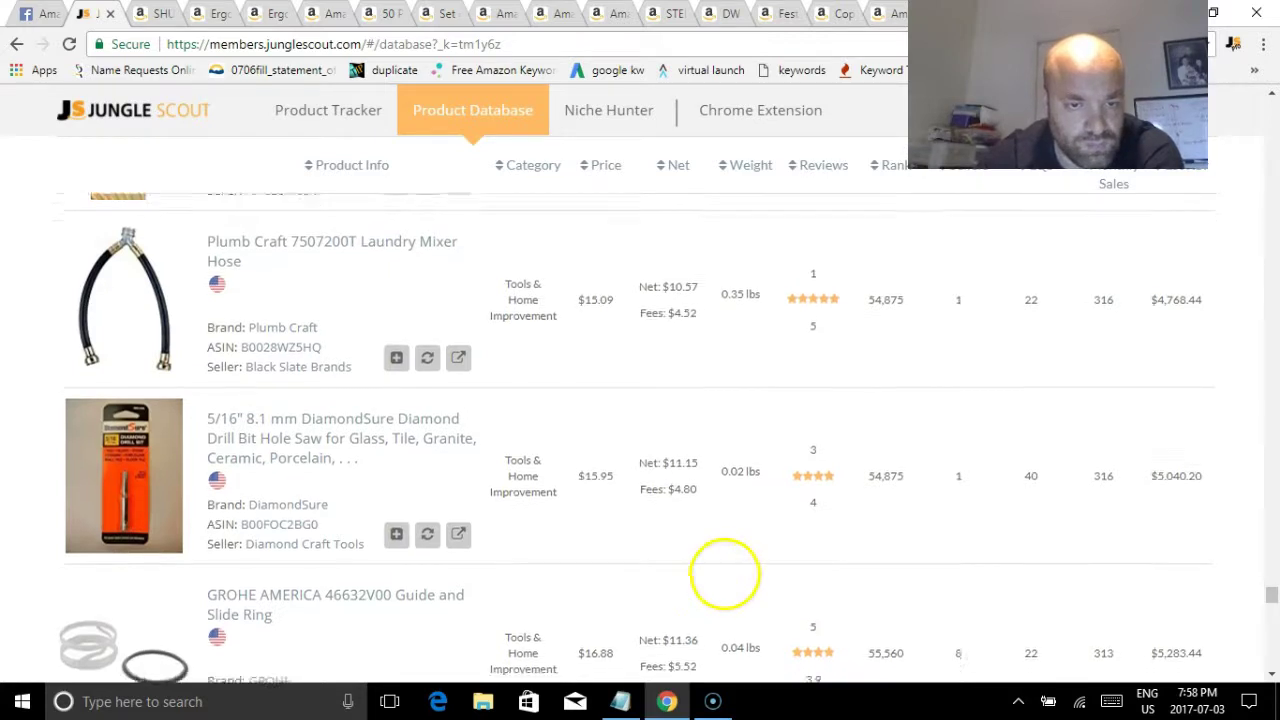
Step: Check the remaining results from the DiamondSure drill bit through the last listing, the Panasonic nose and ear hair trimmer
scroll(739, 547, down, 5)
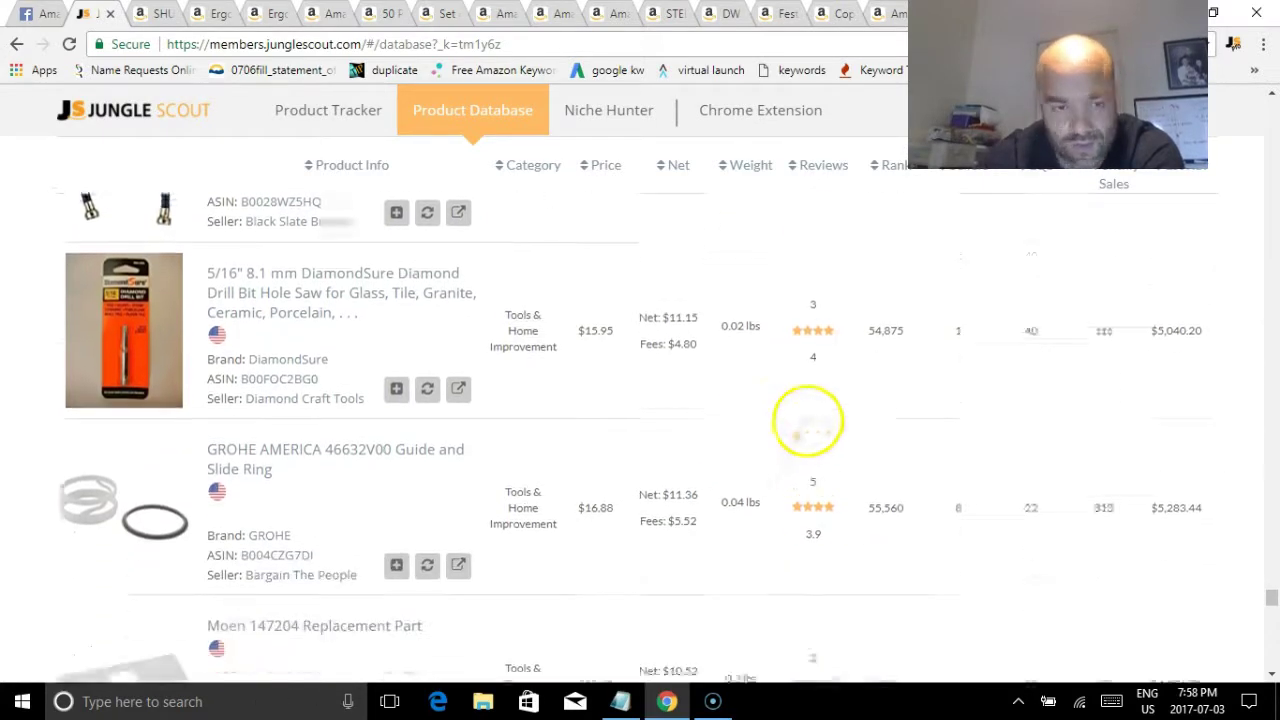
scroll(753, 570, down, 10)
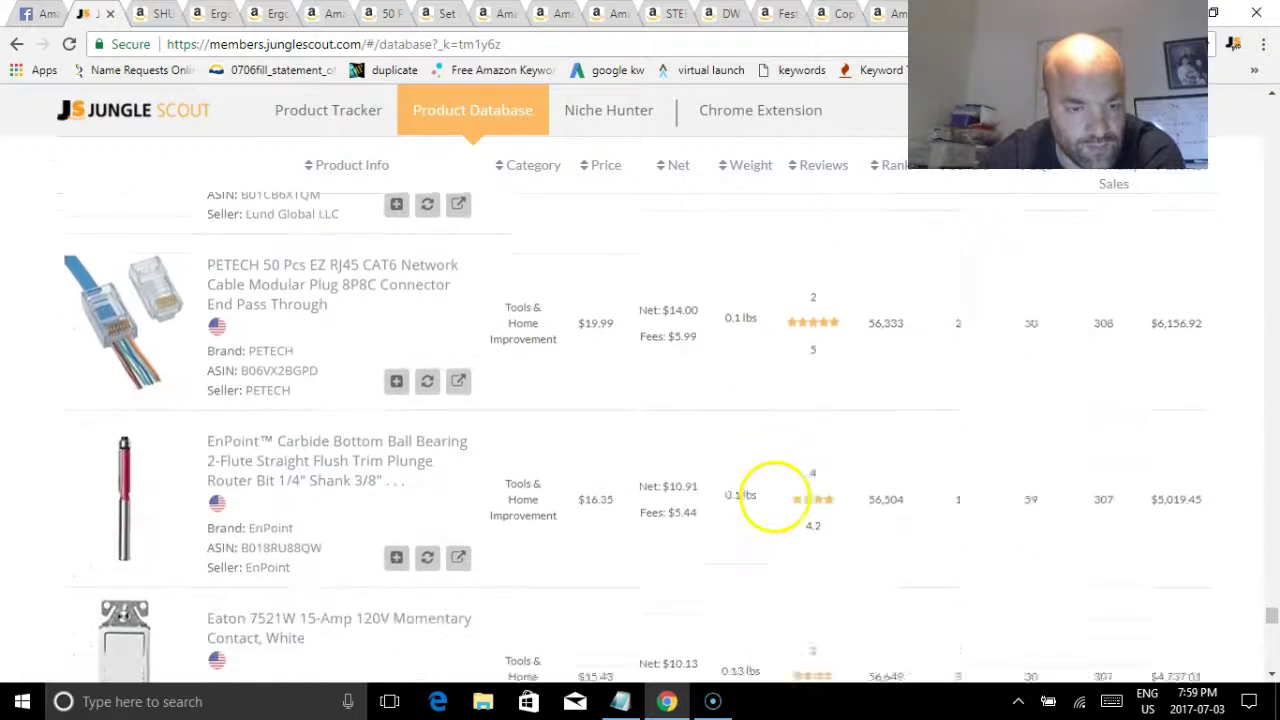
scroll(773, 483, down, 3)
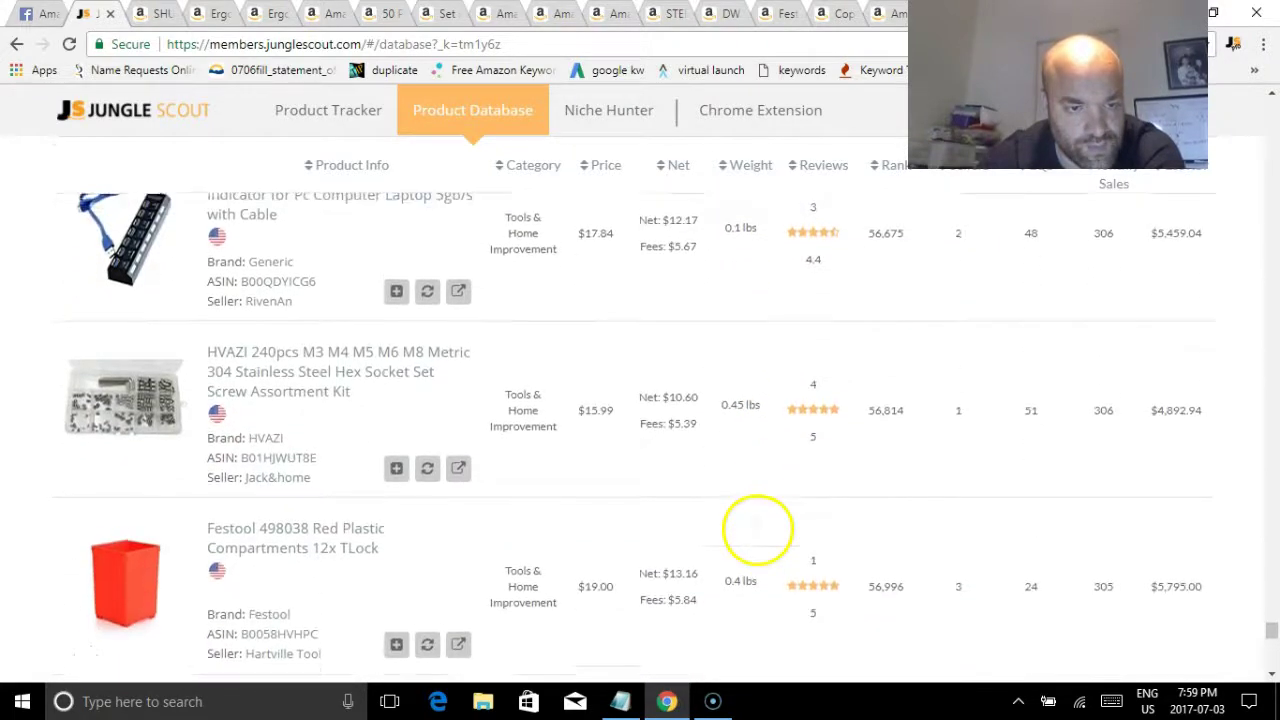
scroll(778, 483, down, 1)
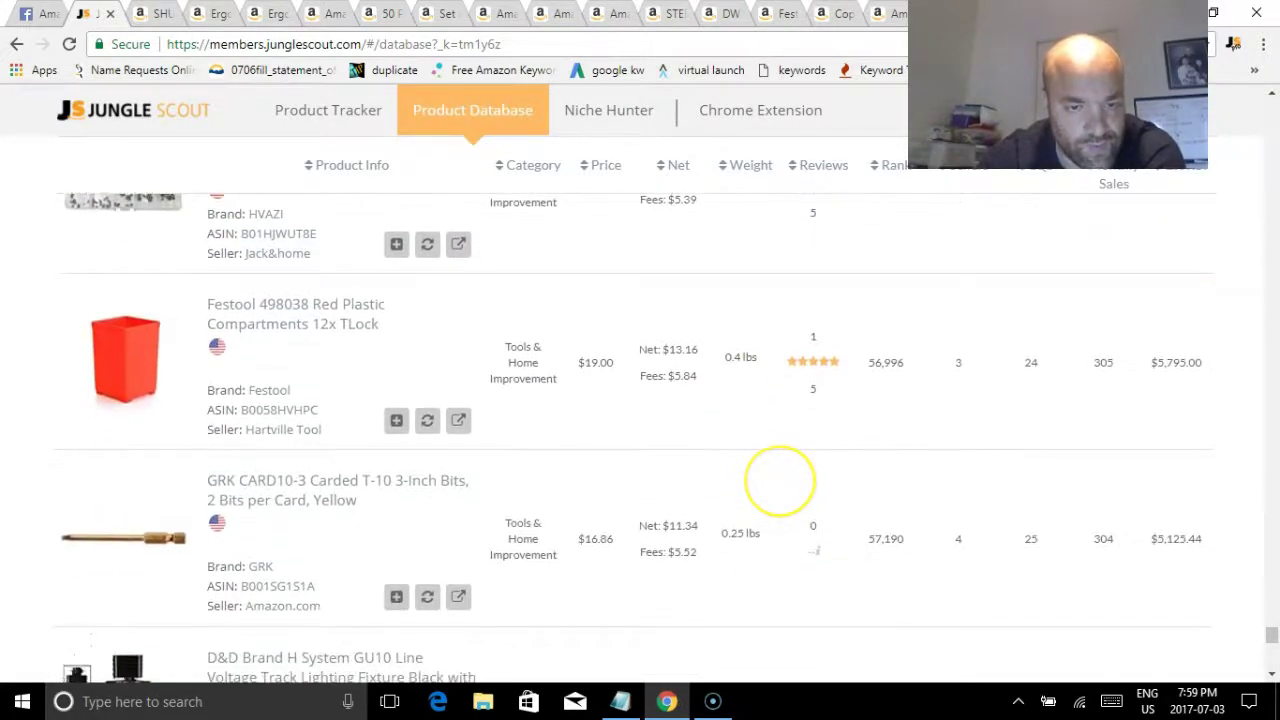
scroll(779, 482, down, 6)
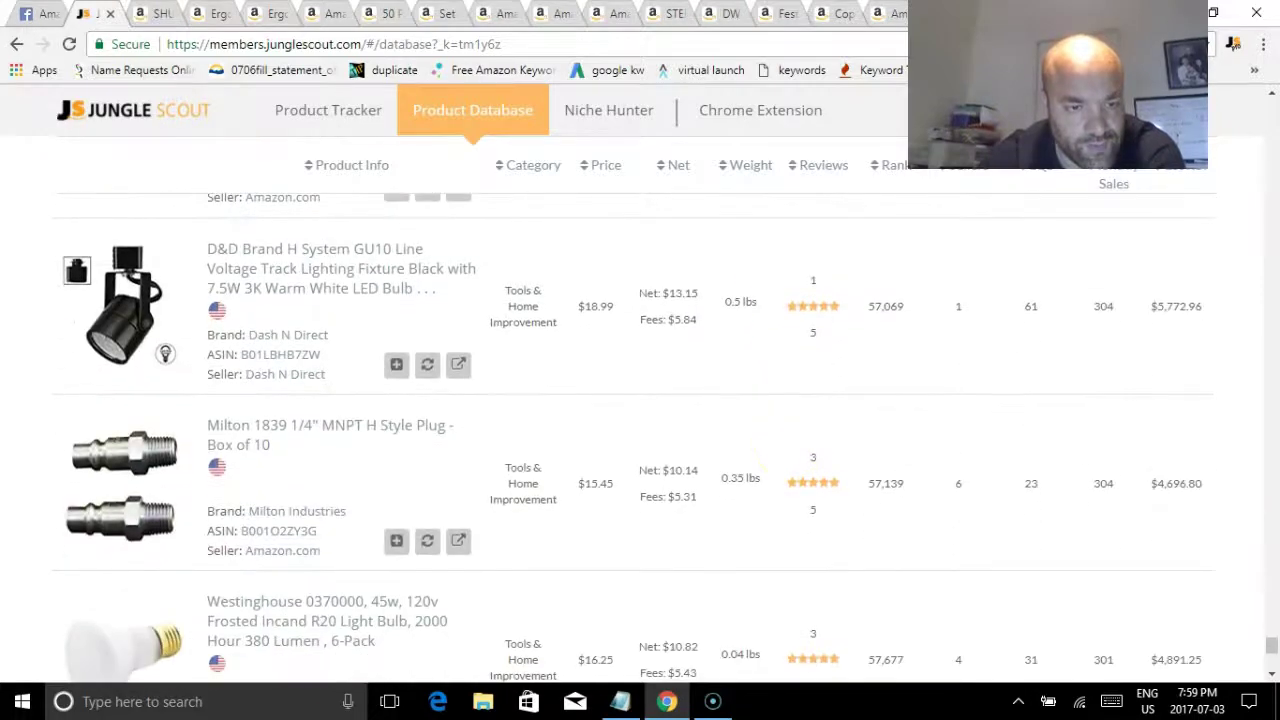
scroll(773, 465, down, 5)
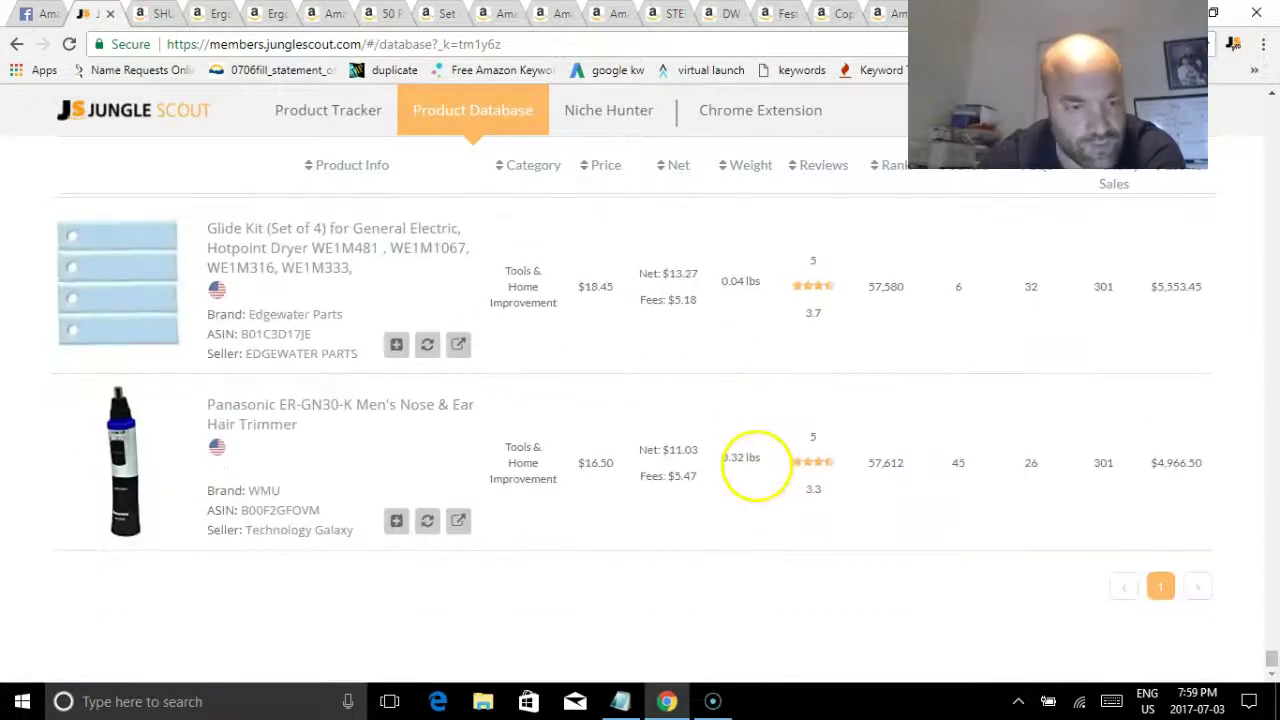
scroll(757, 491, up, 3)
scroll(714, 549, down, 3)
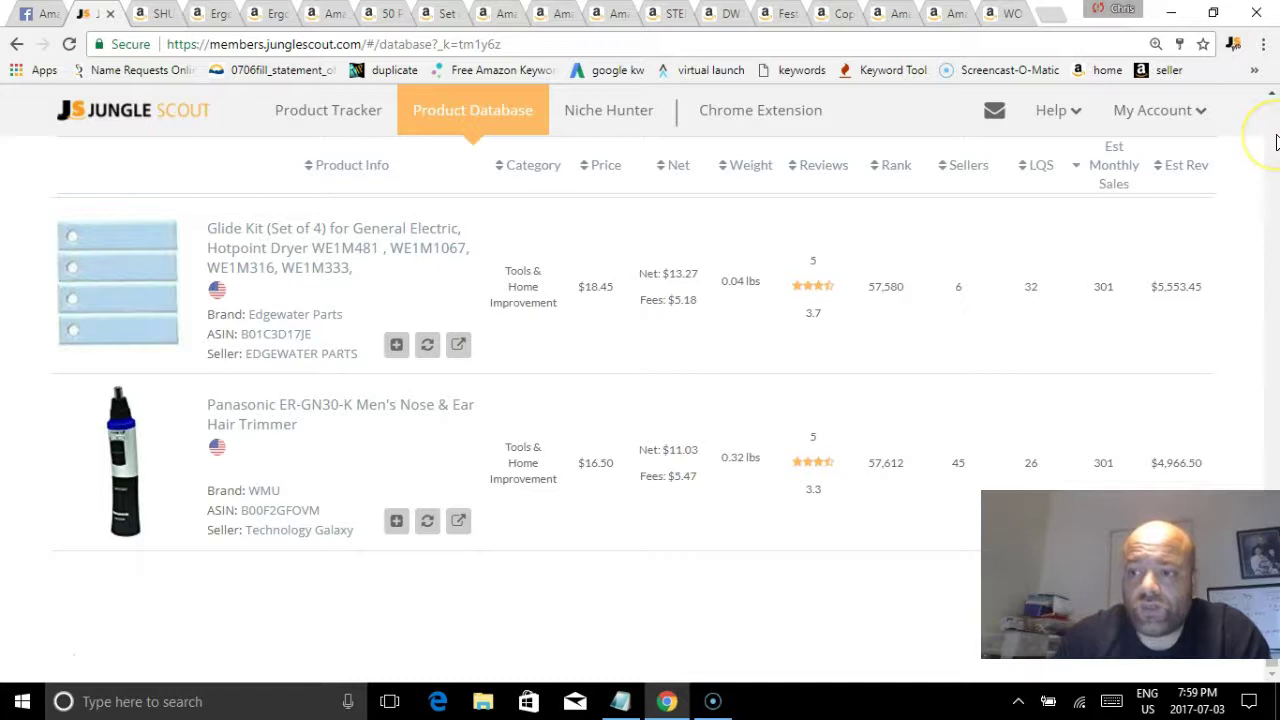
Step: Return from the end of the results to the Database Filter Options at the start of the product database page
scroll(1275, 142, up, 10)
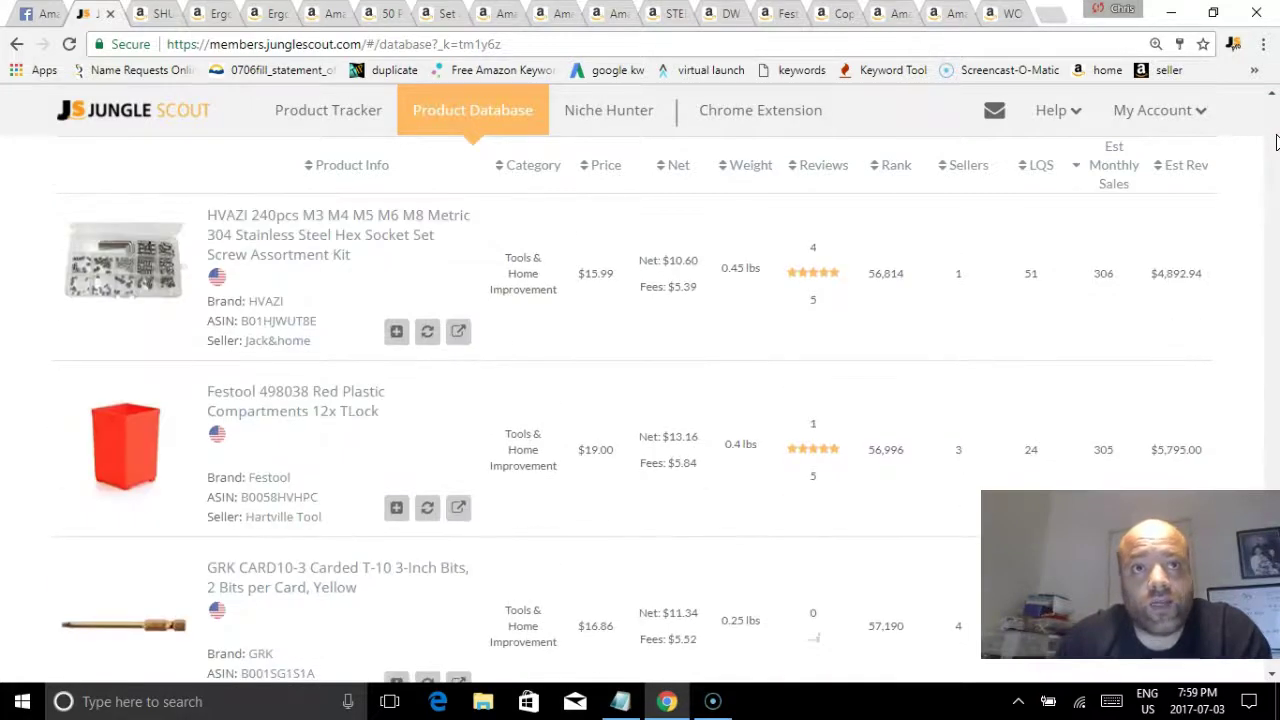
scroll(1275, 142, up, 10)
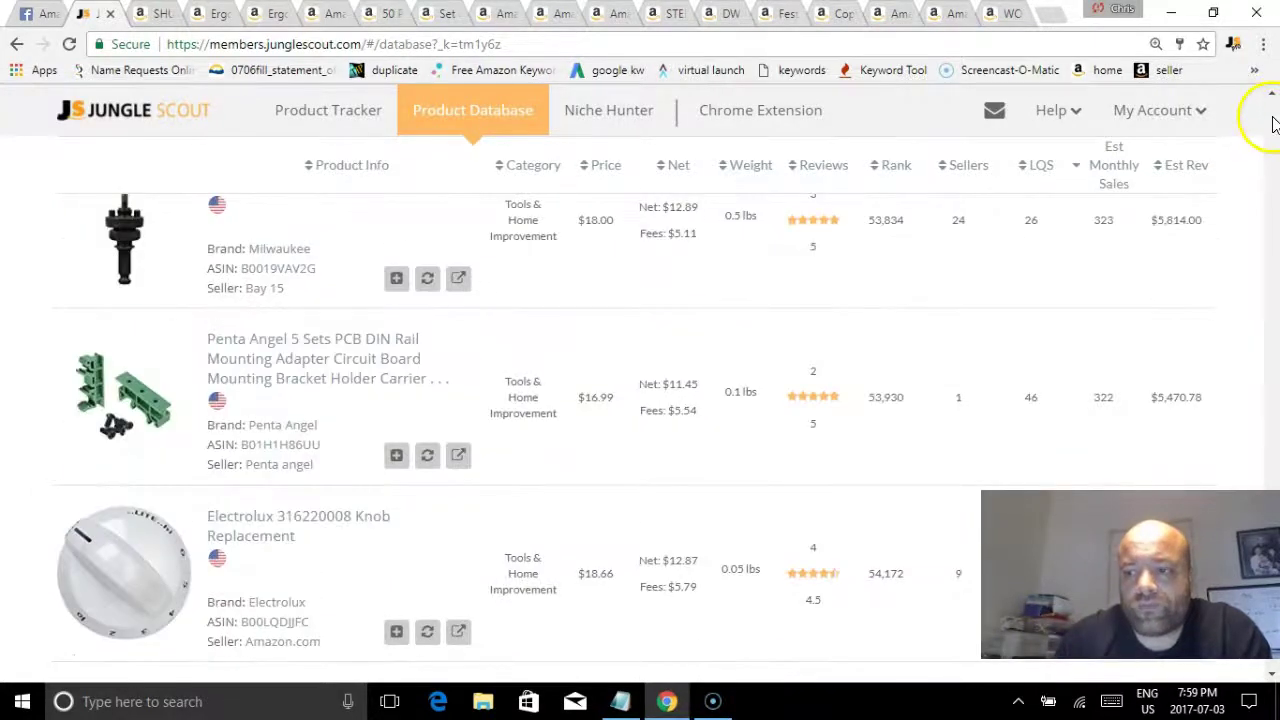
scroll(1272, 122, up, 15)
scroll(1272, 122, up, 15)
click(1273, 121)
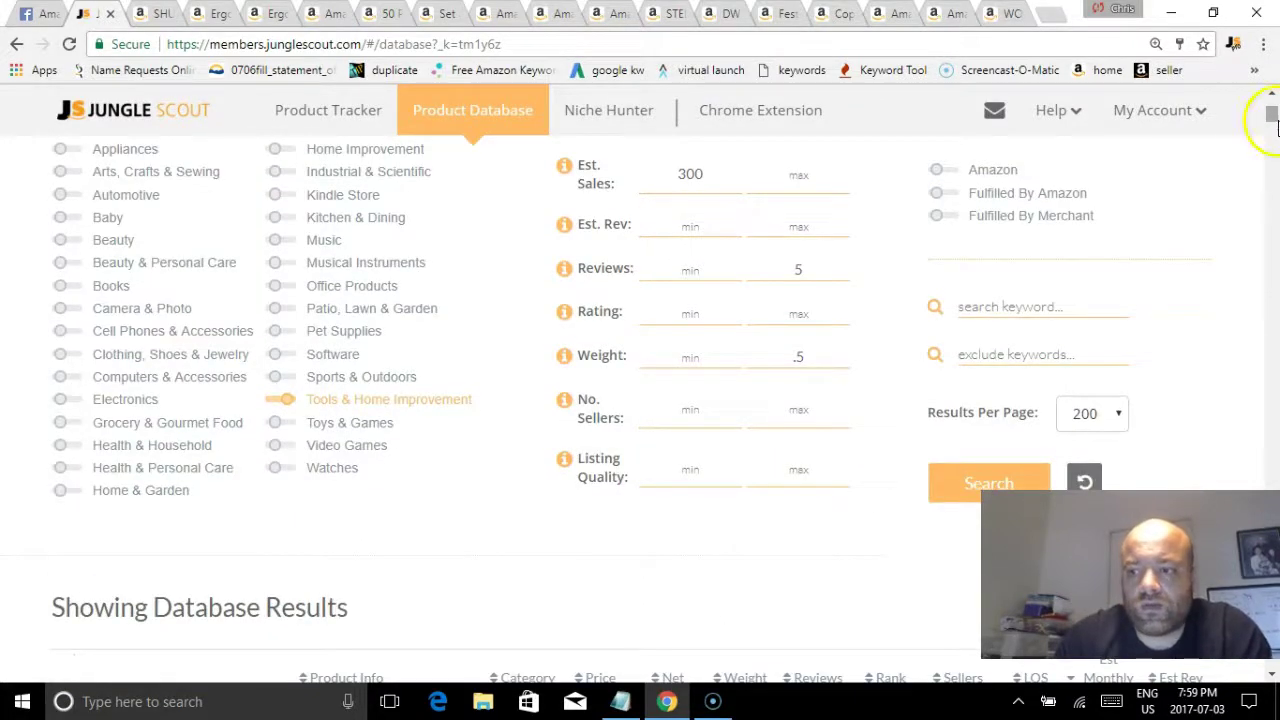
drag(1272, 115, 1272, 90)
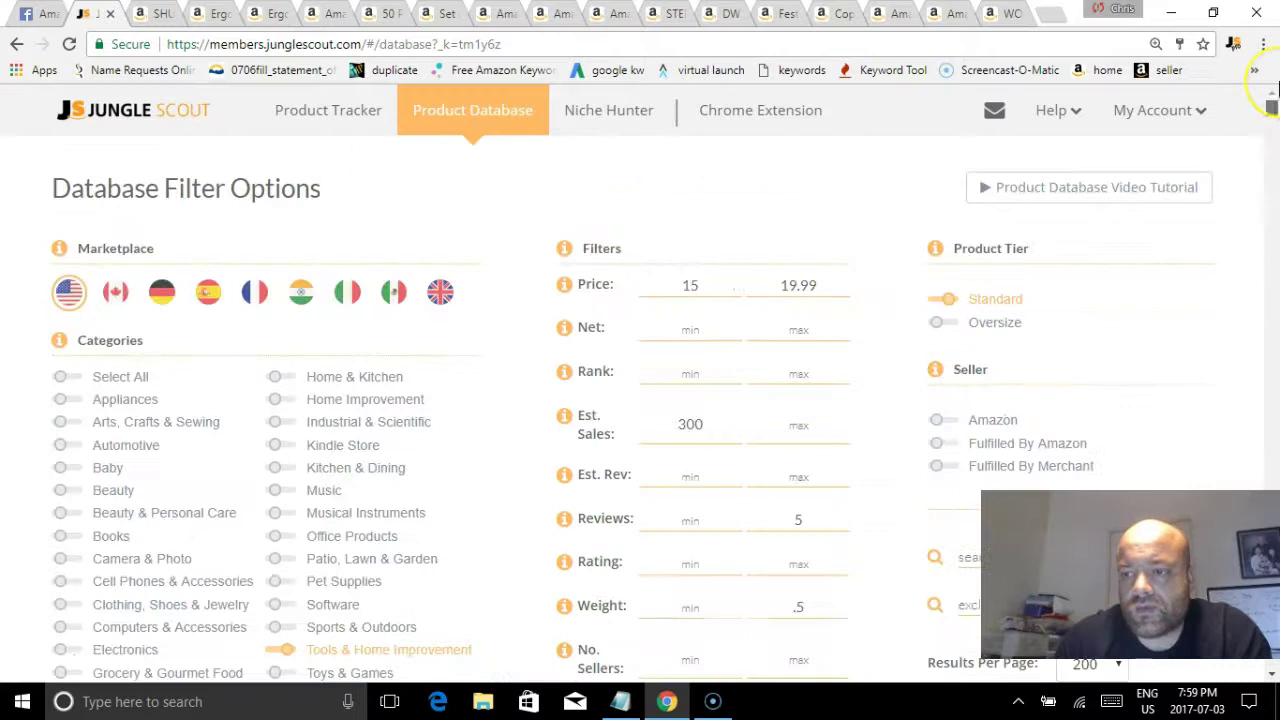
drag(1130, 600, 1127, 465)
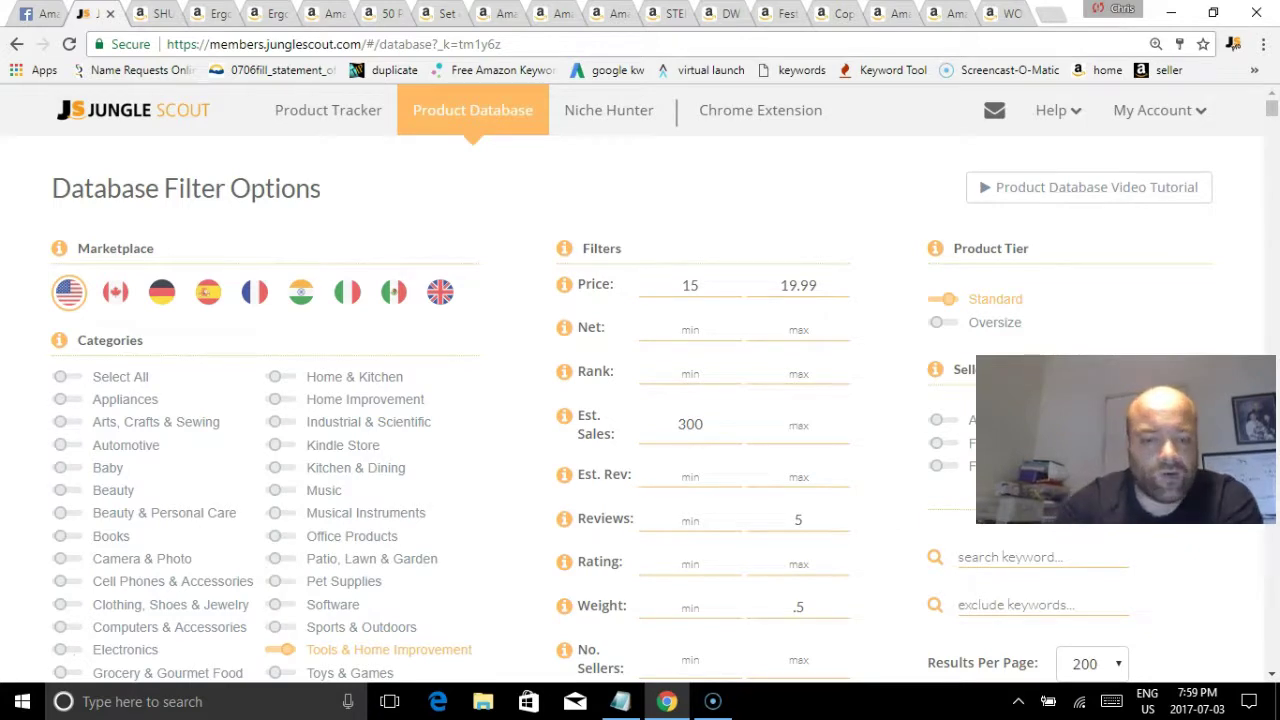
scroll(515, 390, down, 1)
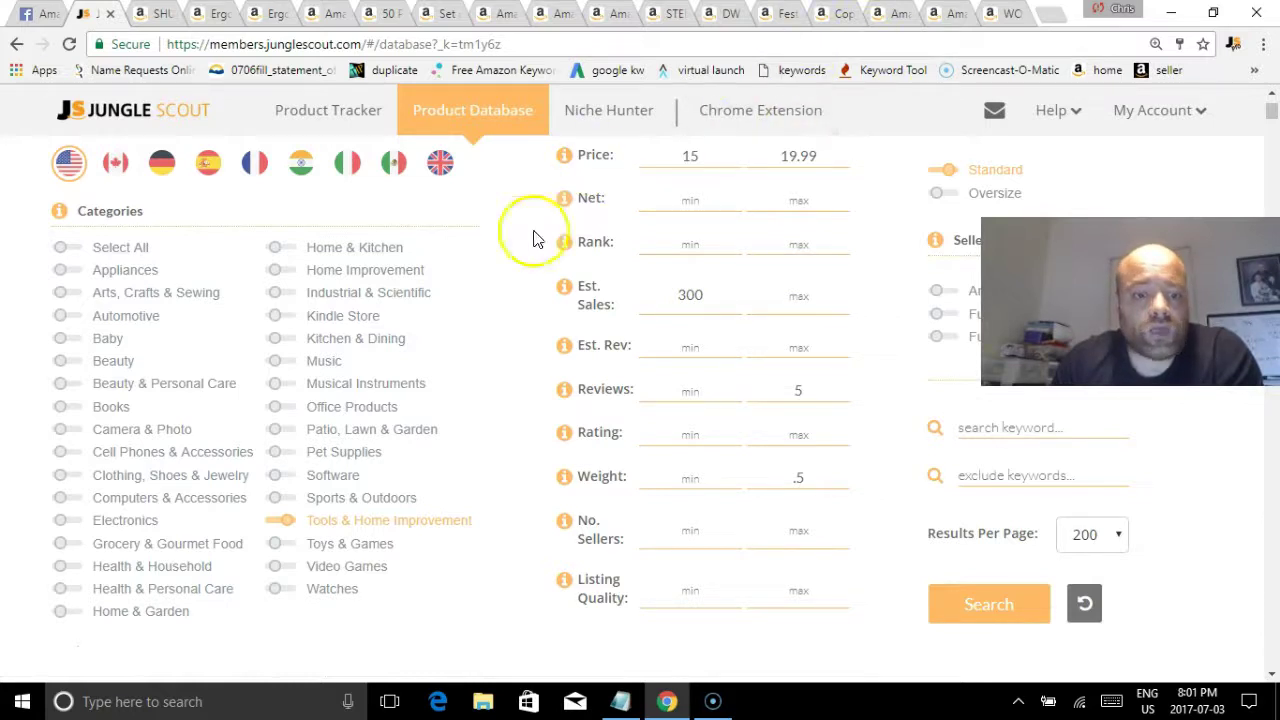
click(28, 655)
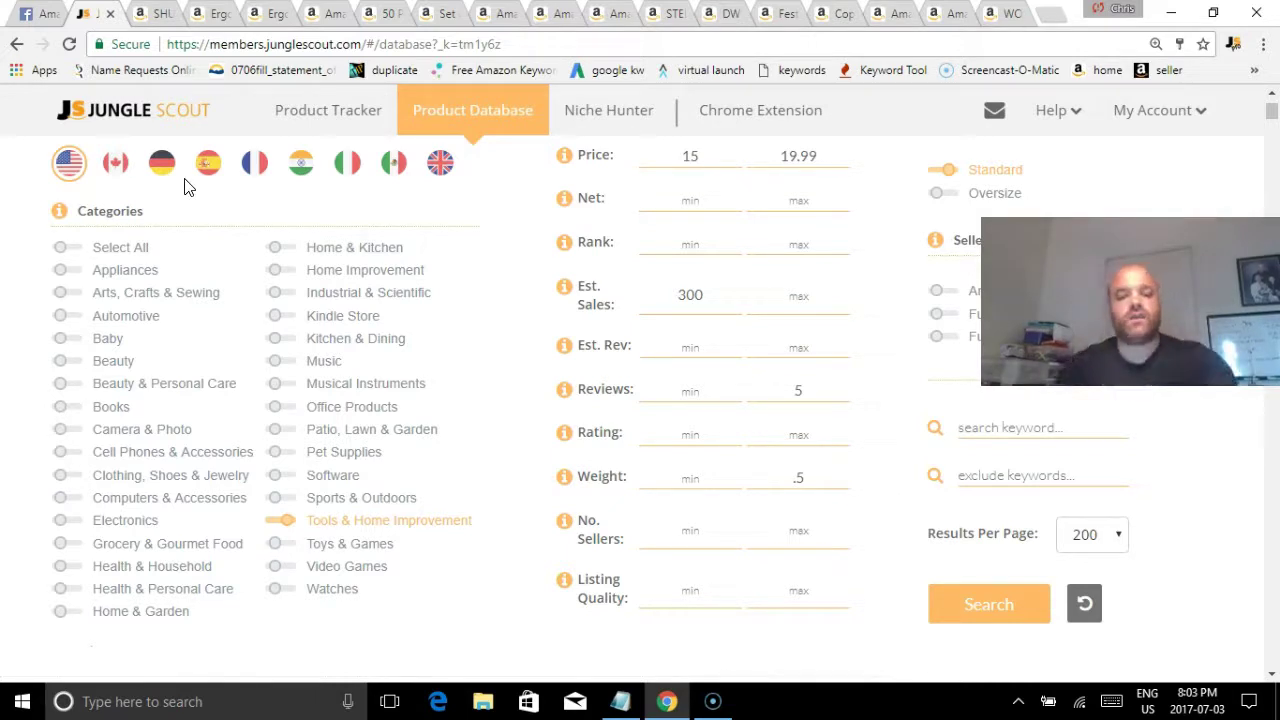
click(205, 162)
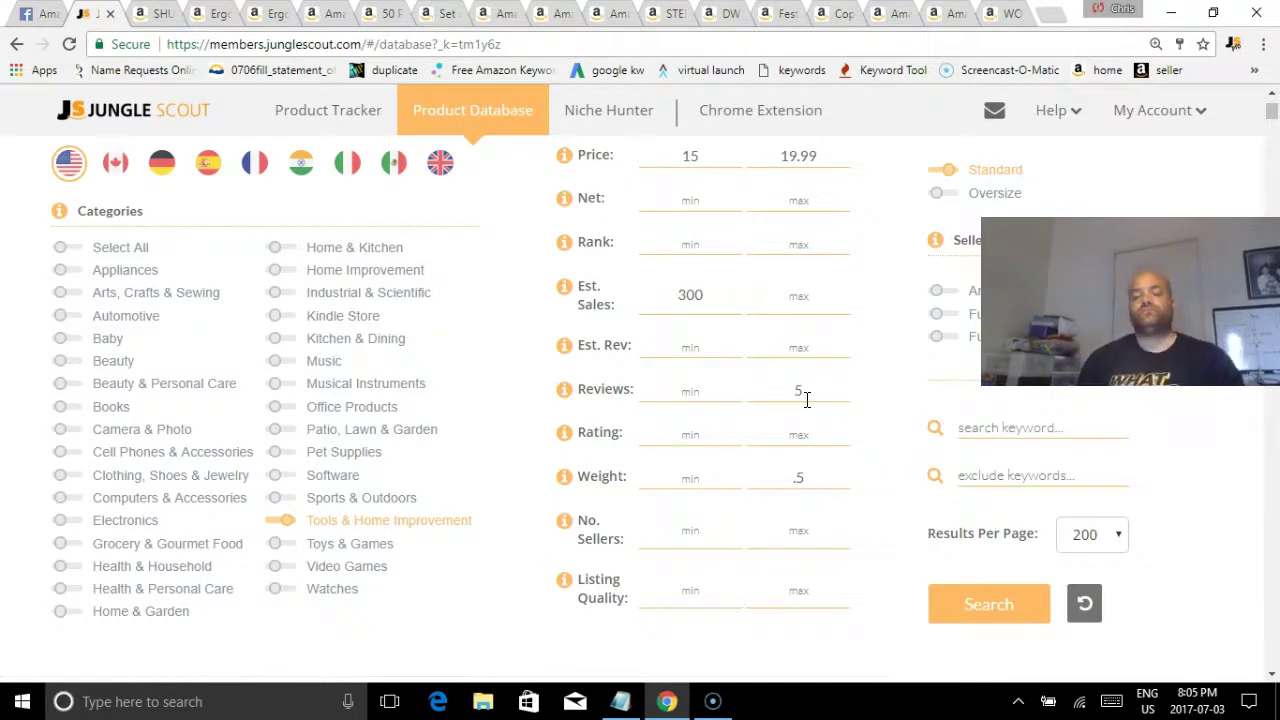
Step: From the SHUR-LINE paint can lid listing, search all Amazon departments for "paint can lid"
click(160, 18)
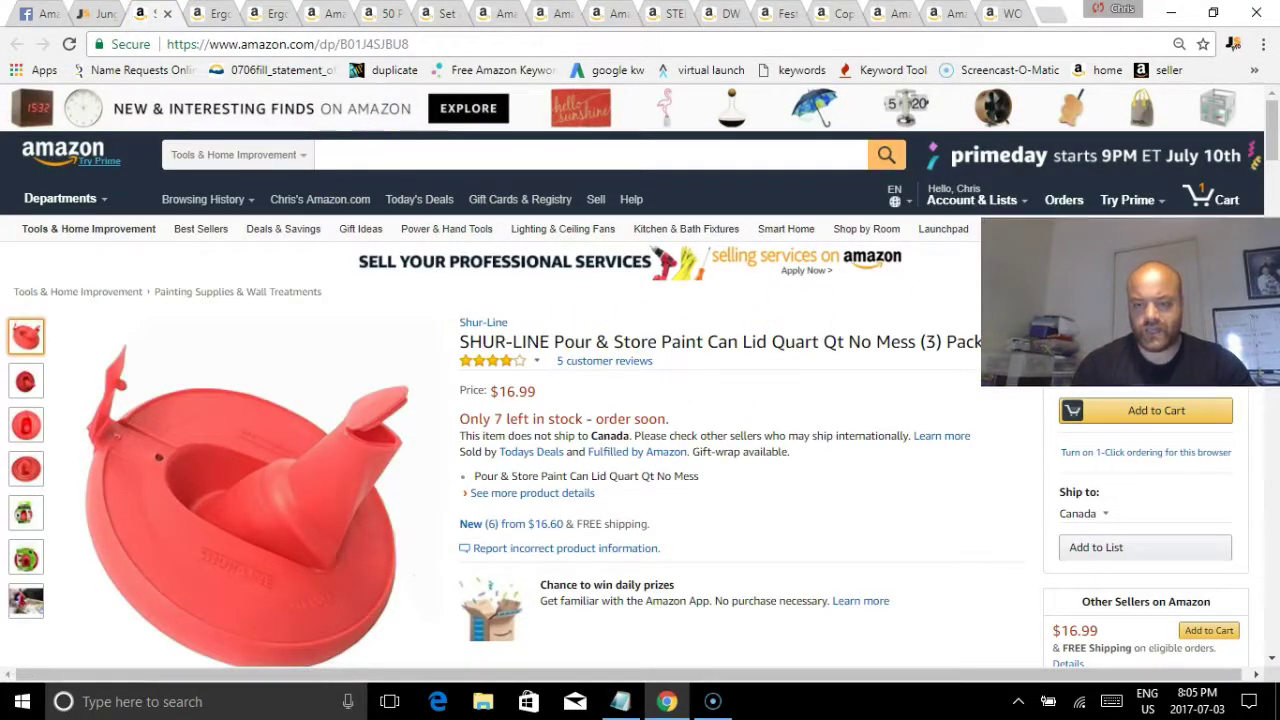
click(663, 157)
click(305, 155)
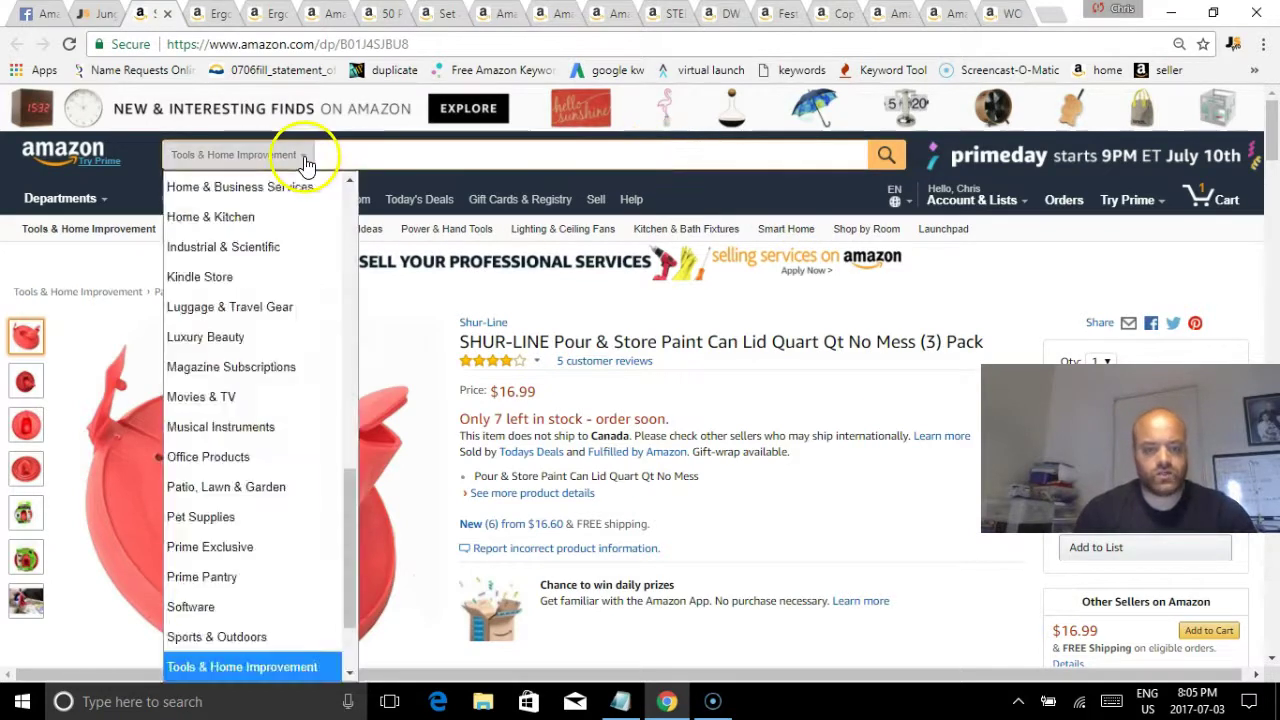
click(349, 180)
scroll(355, 186, up, 10)
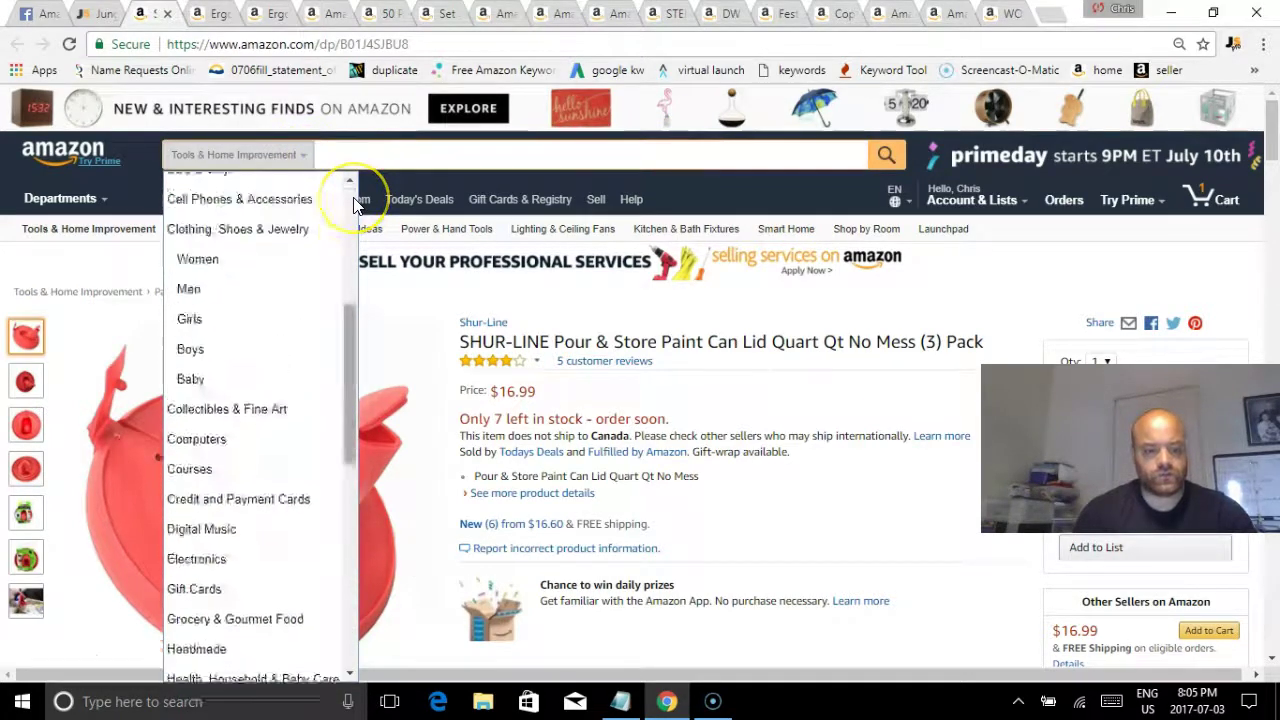
click(261, 190)
click(337, 163)
text(paint ca)
text(n lid)
key(Return)
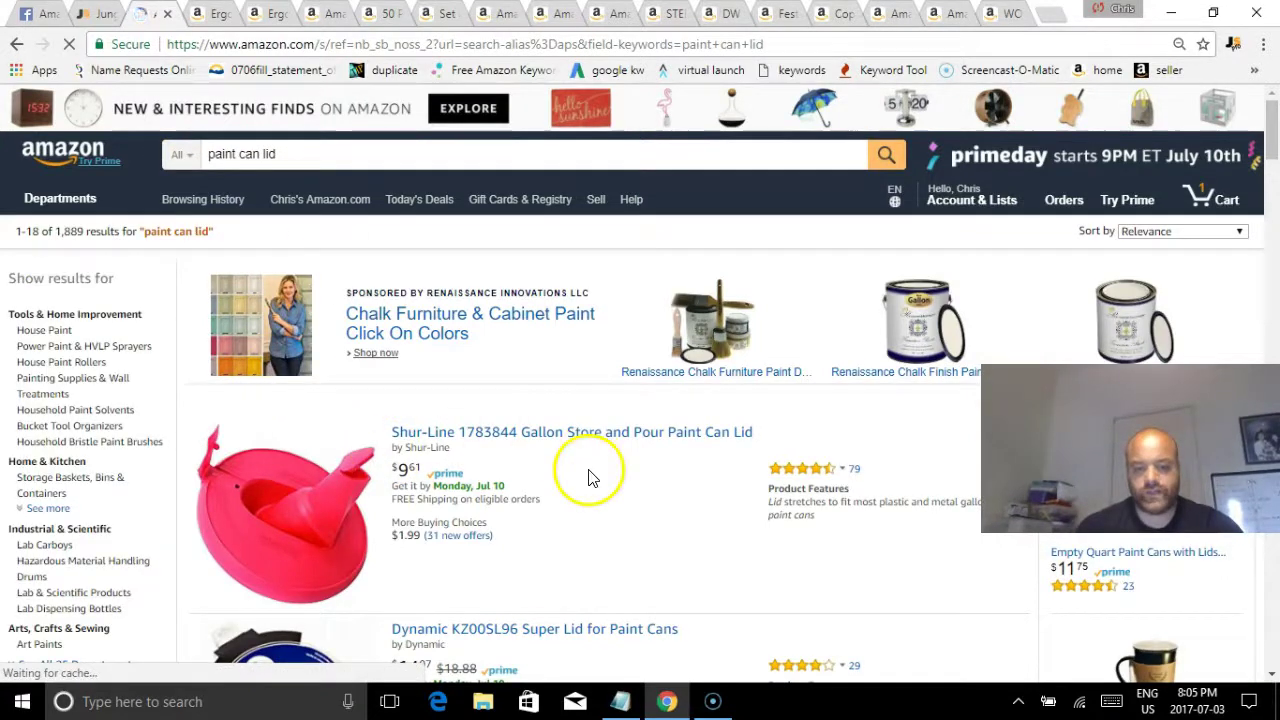
Step: Review the Jungle Scout sales and review figures for the "paint can lid" results, preview the Mixing Mate lid, and close the report
click(1234, 47)
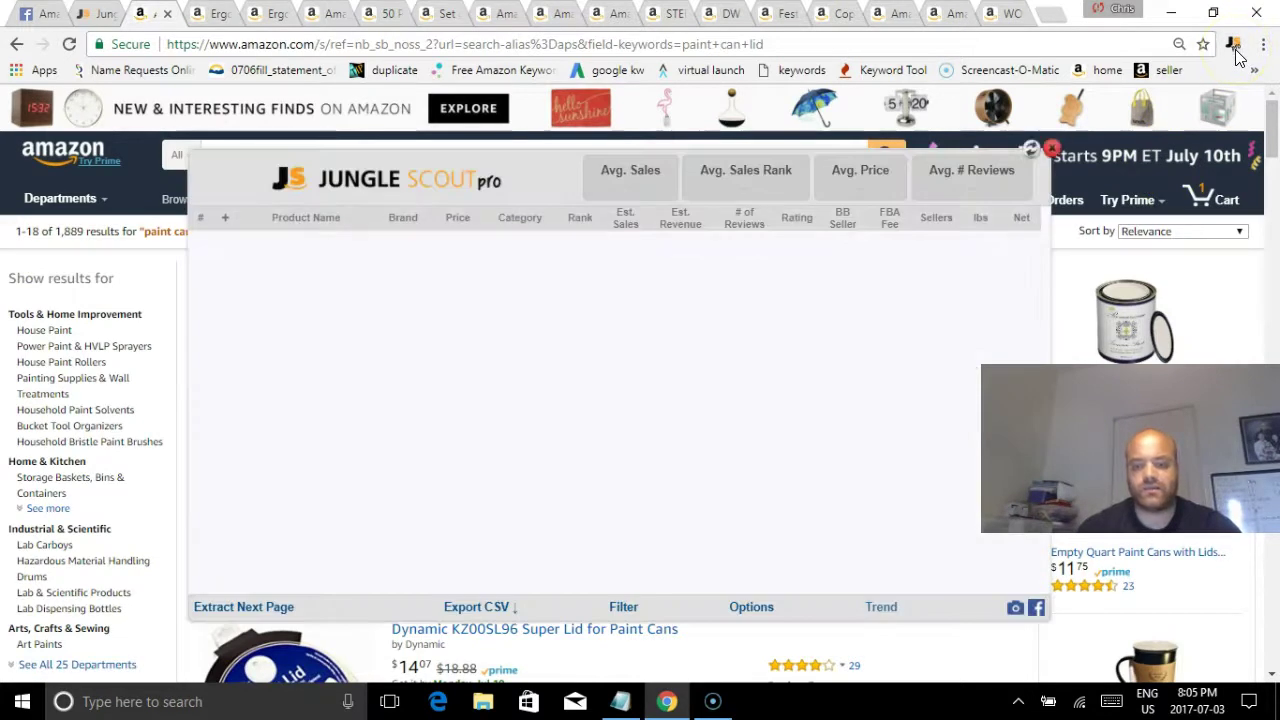
click(966, 235)
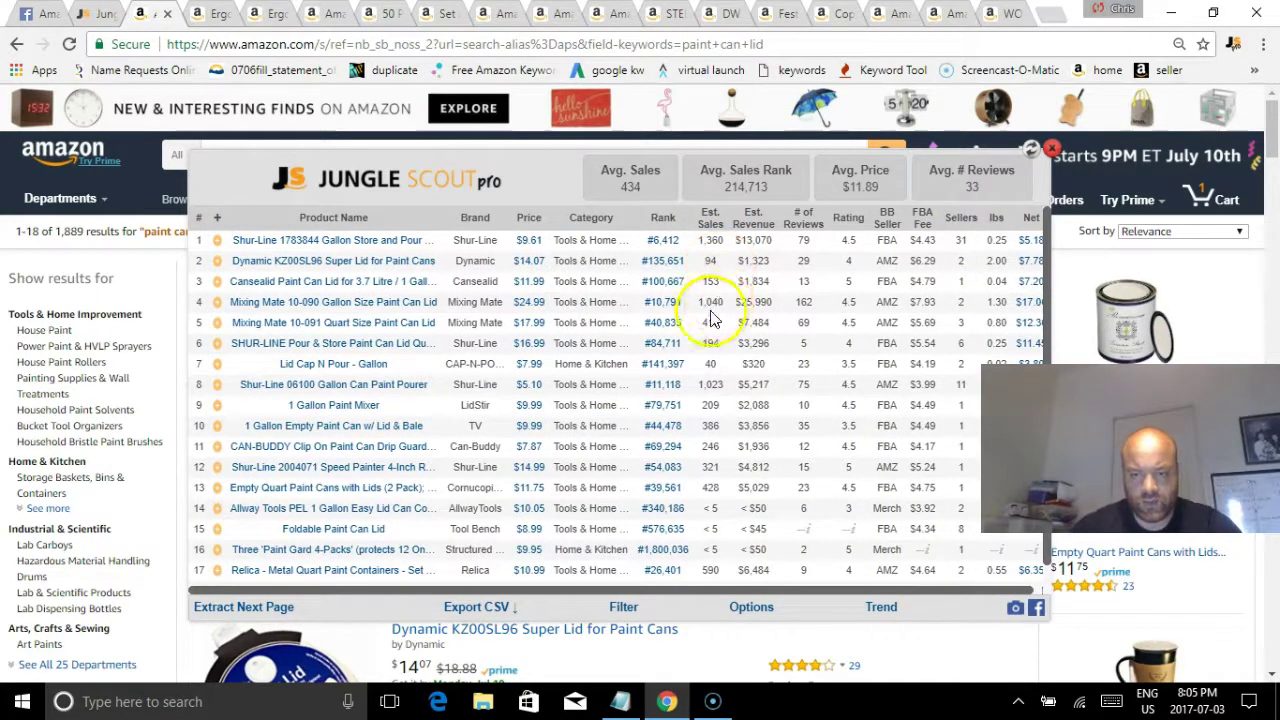
mouse_move(388, 312)
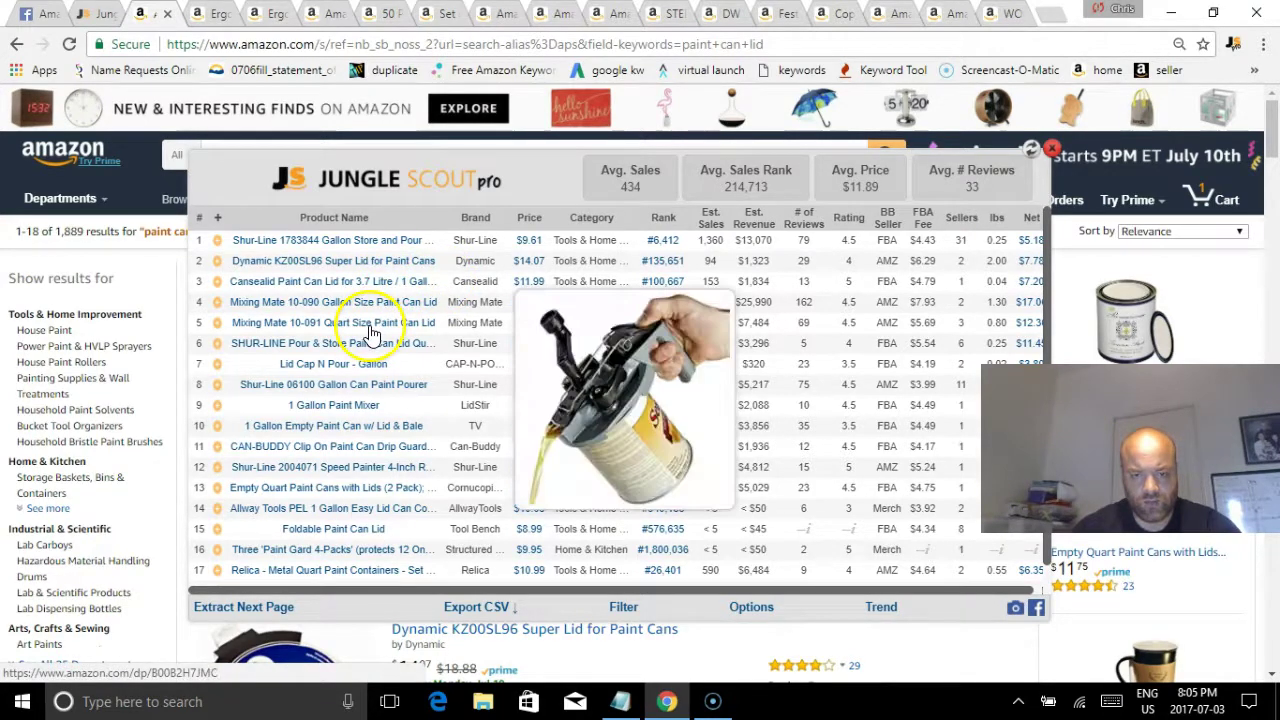
click(1051, 149)
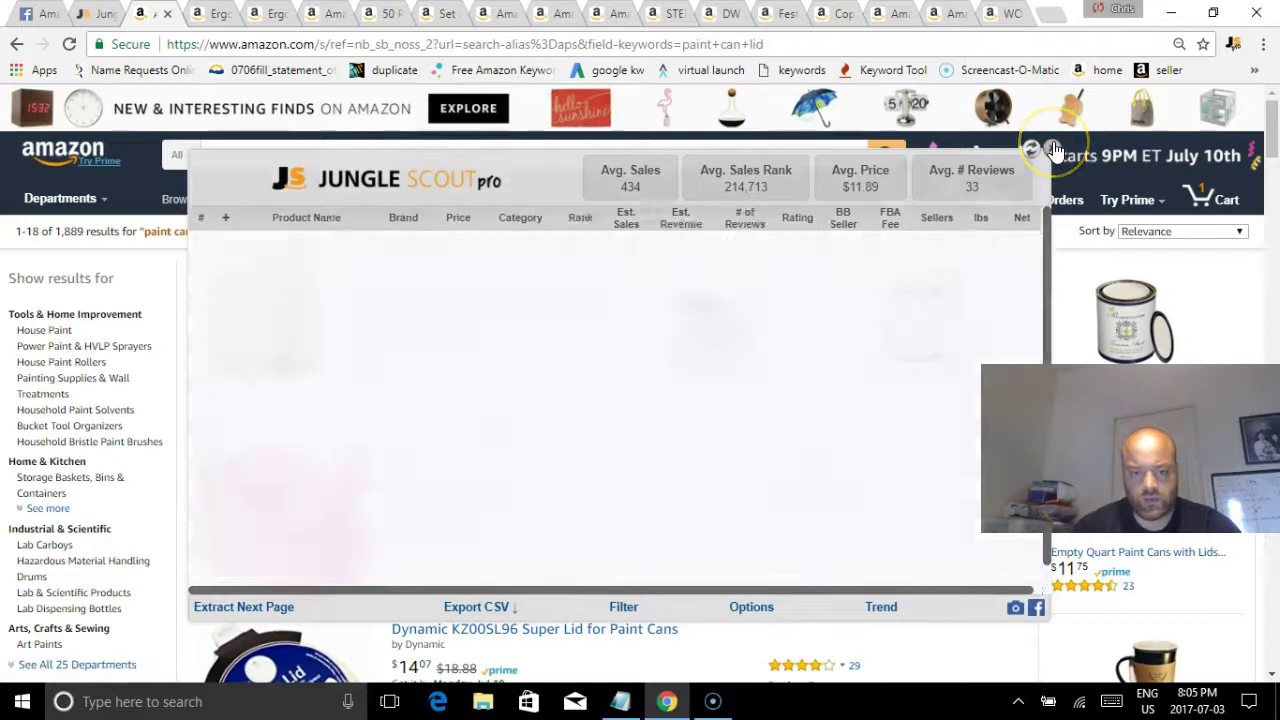
drag(1272, 115, 1273, 124)
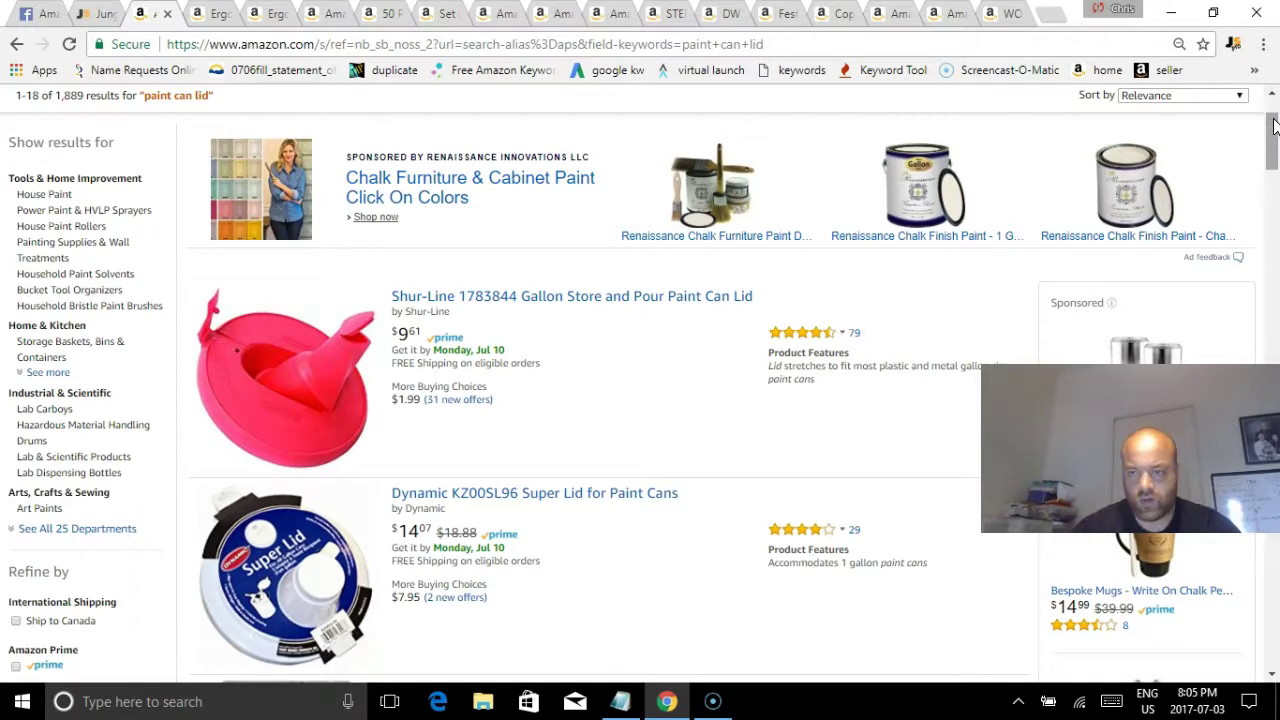
mouse_move(1273, 124)
mouse_down()
mouse_move(1276, 334)
mouse_move(1275, 55)
mouse_up()
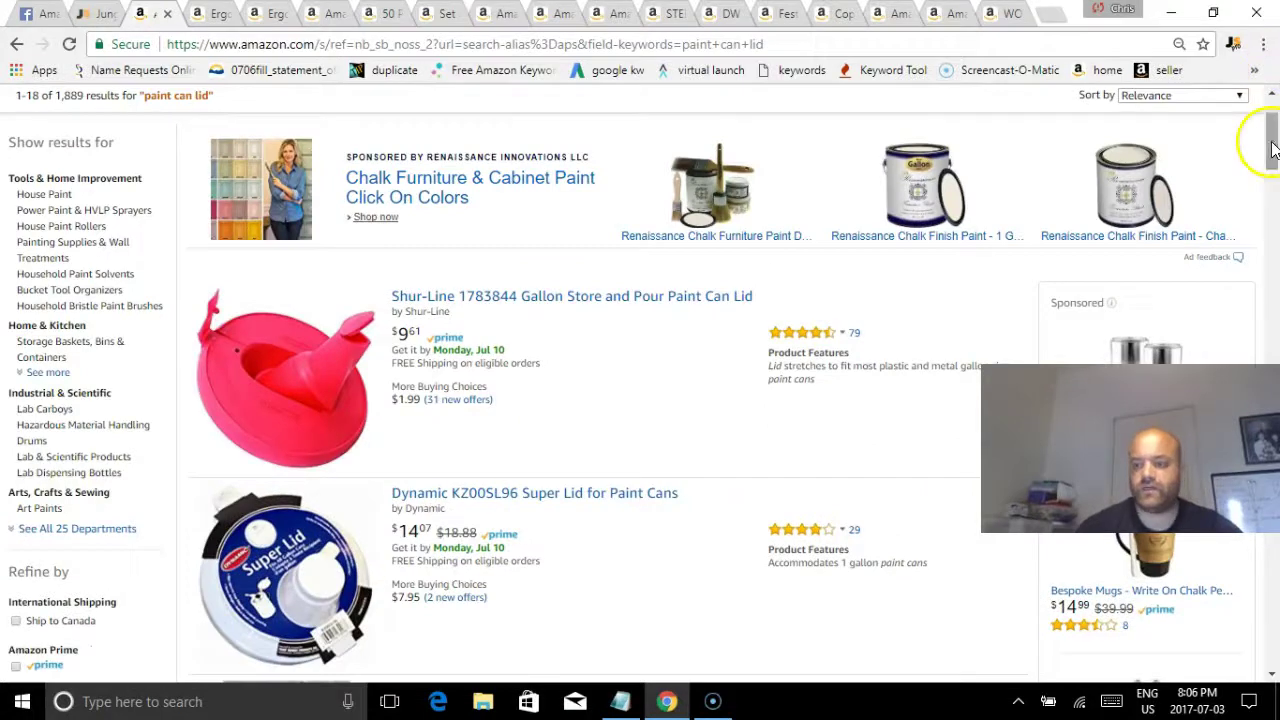
Step: Replace the search terms with the suggested phrase "pour paint can lid" and search all departments
drag(1273, 148, 1262, 120)
click(590, 155)
double_click(590, 155)
text(pou)
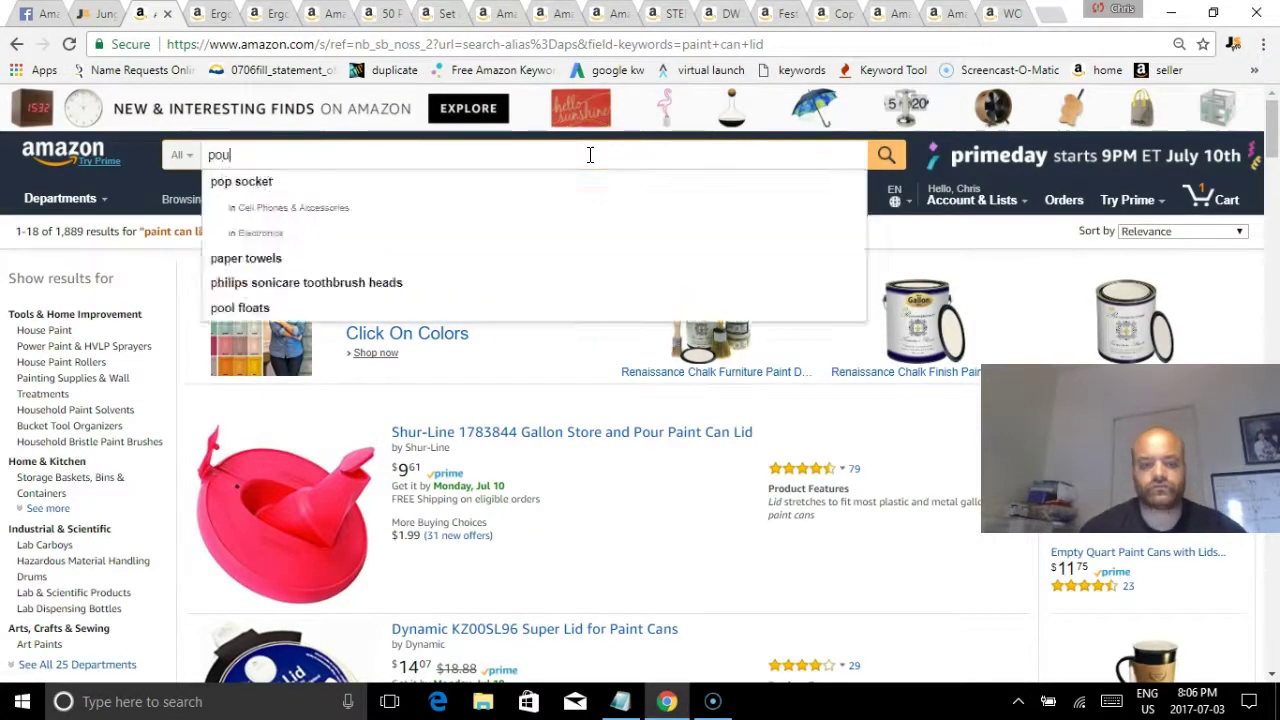
text(r paint can)
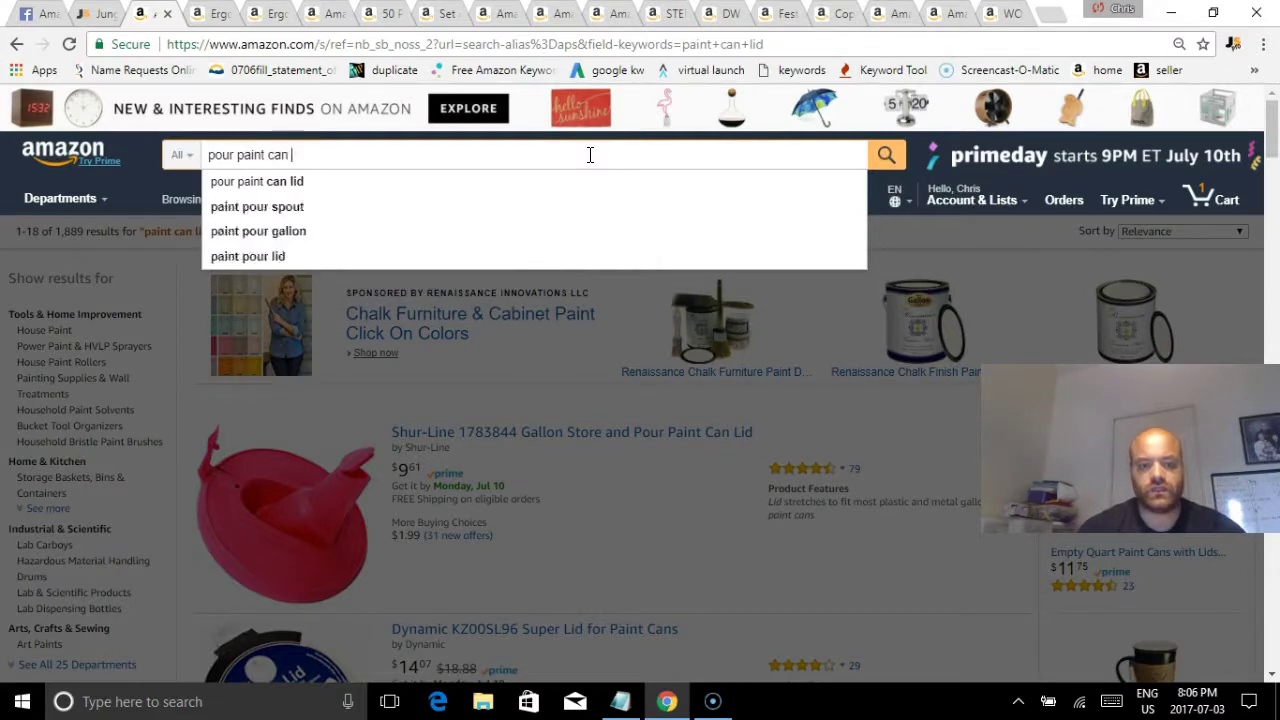
key(Down)
key(Return)
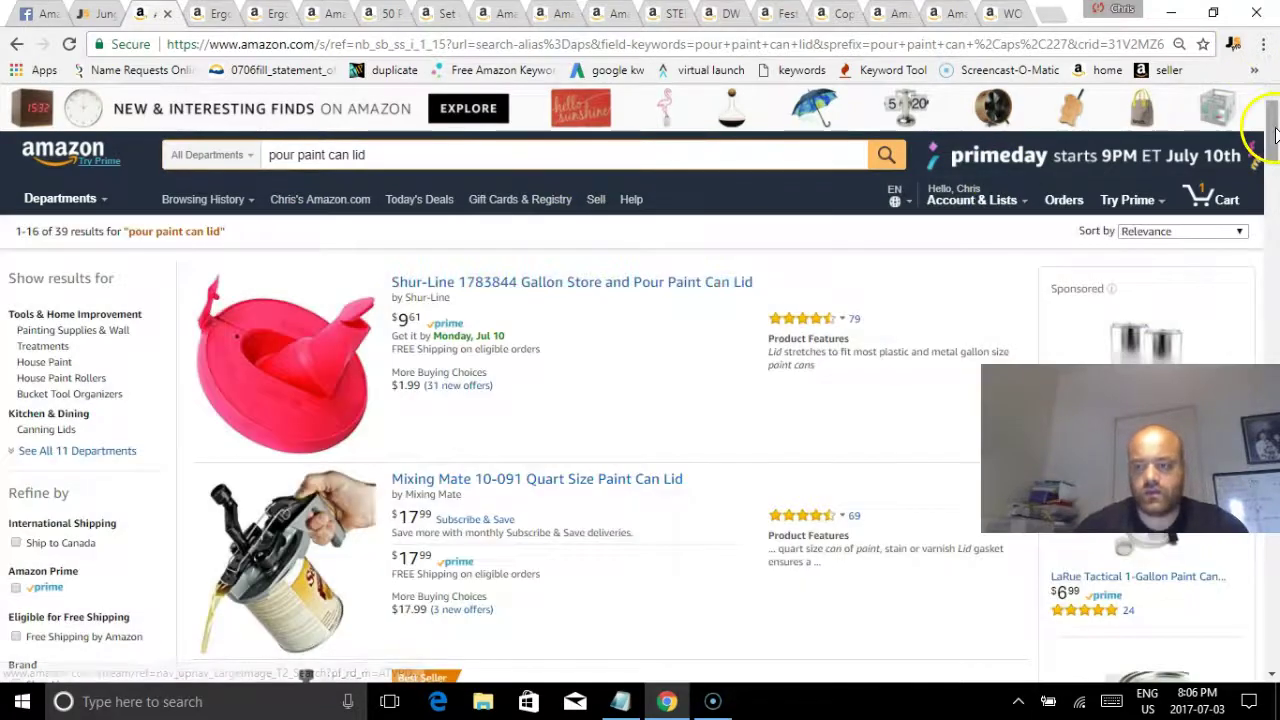
Step: Check the Jungle Scout figures for the "pour paint can lid" results, previewing the Shur-Line lid, and close both the report and that page
mouse_move(1270, 118)
mouse_down()
mouse_move(1272, 550)
mouse_move(1272, 128)
mouse_up()
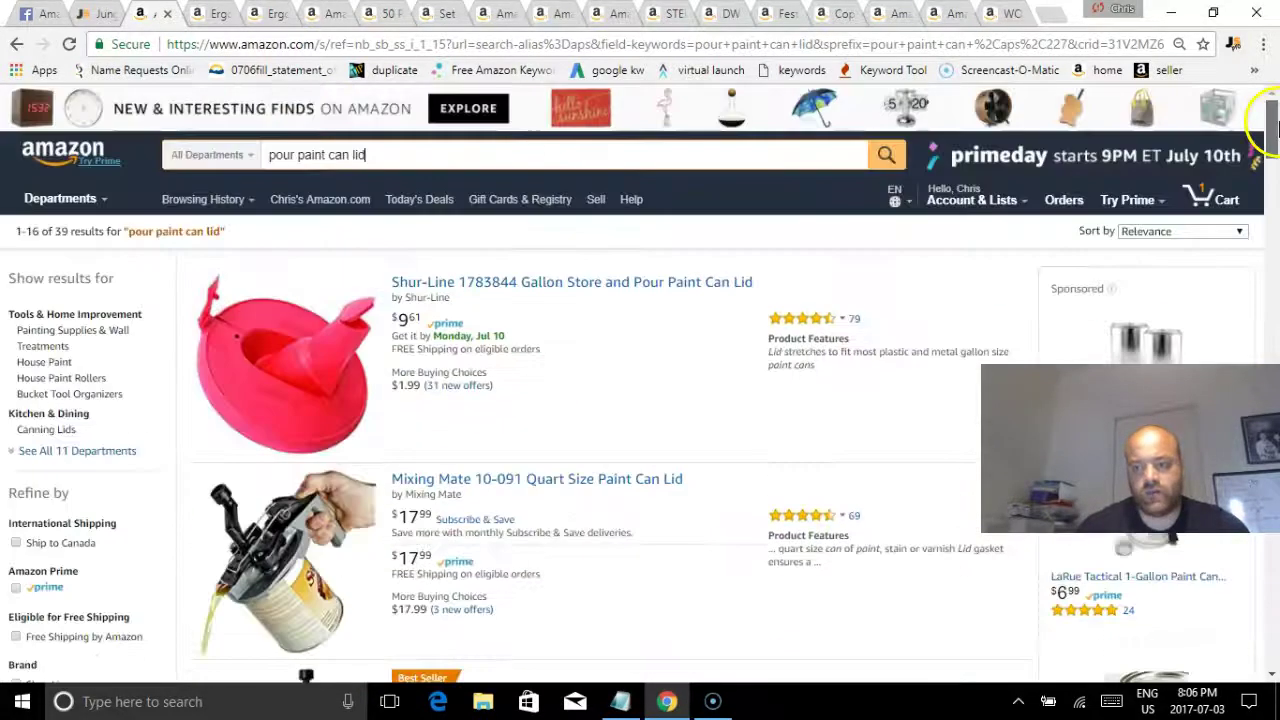
click(1234, 47)
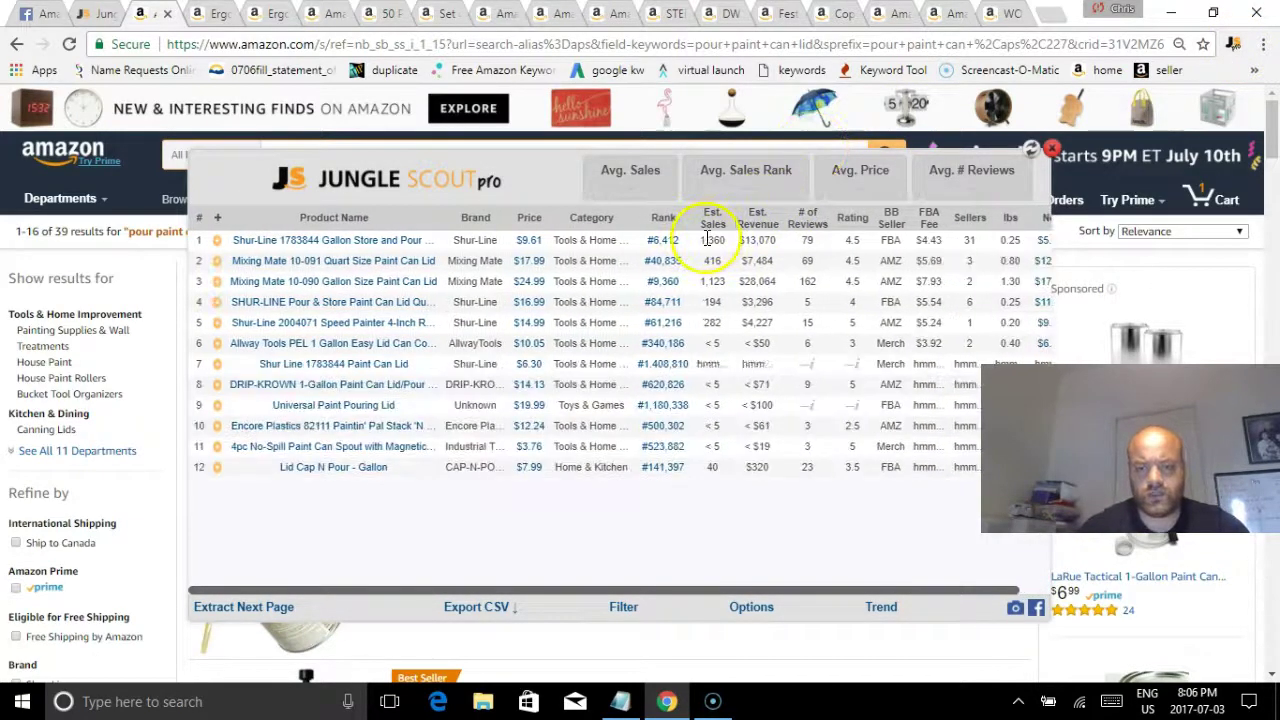
mouse_move(355, 244)
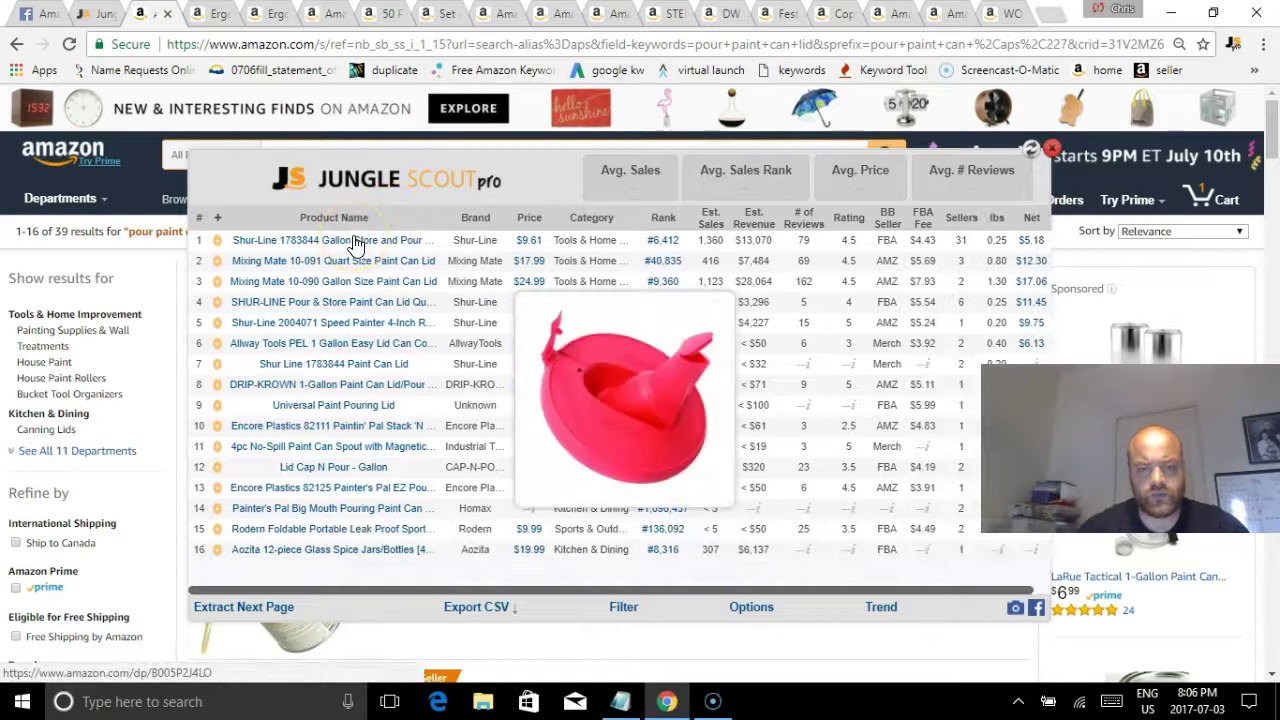
mouse_move(381, 293)
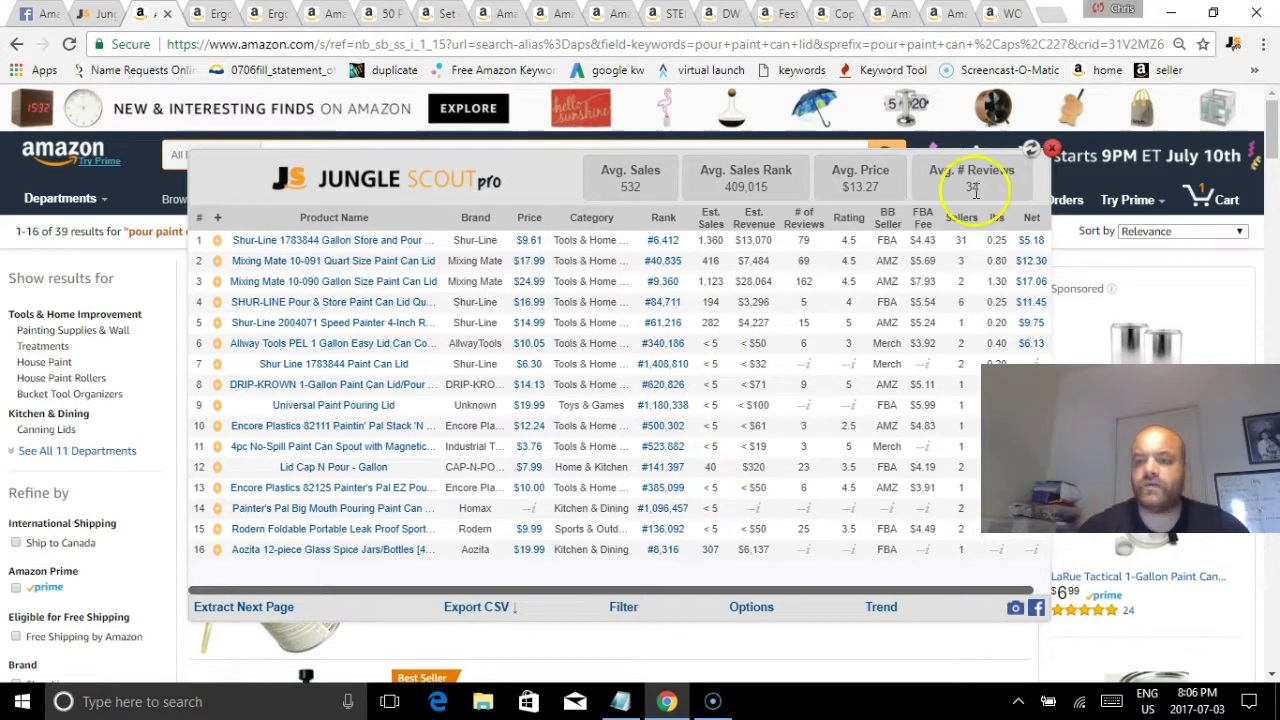
click(1054, 150)
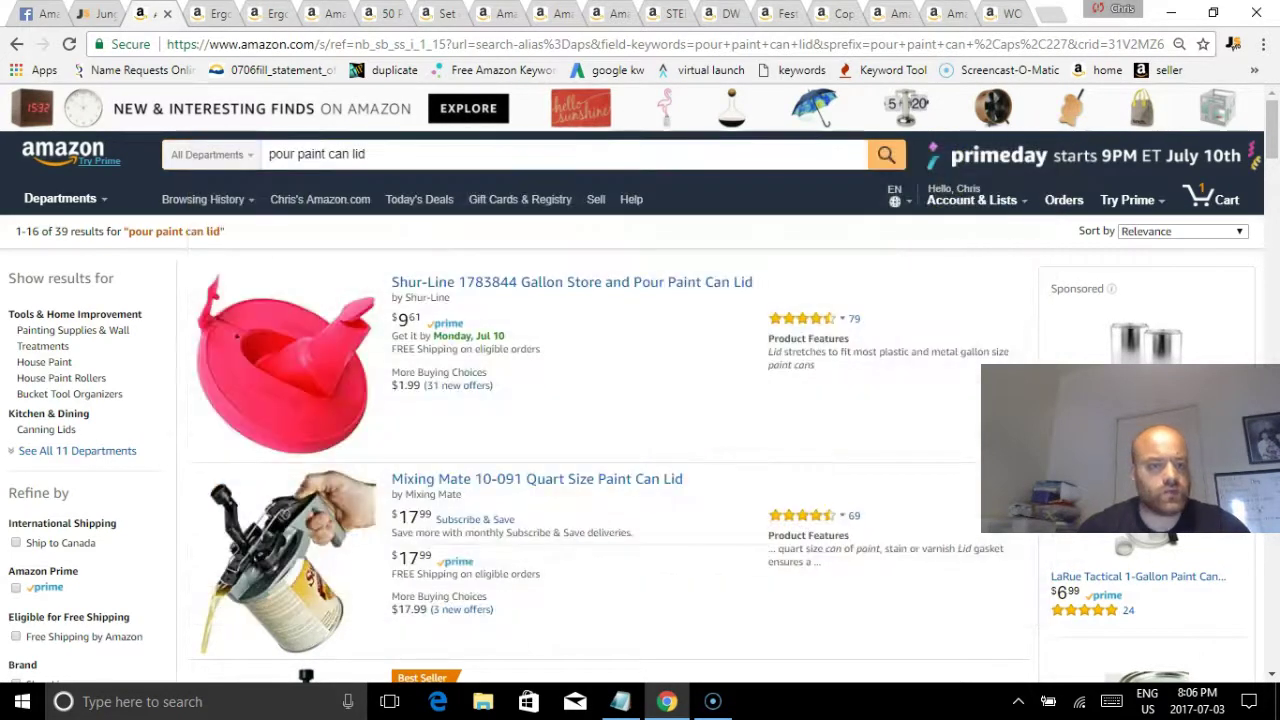
click(167, 14)
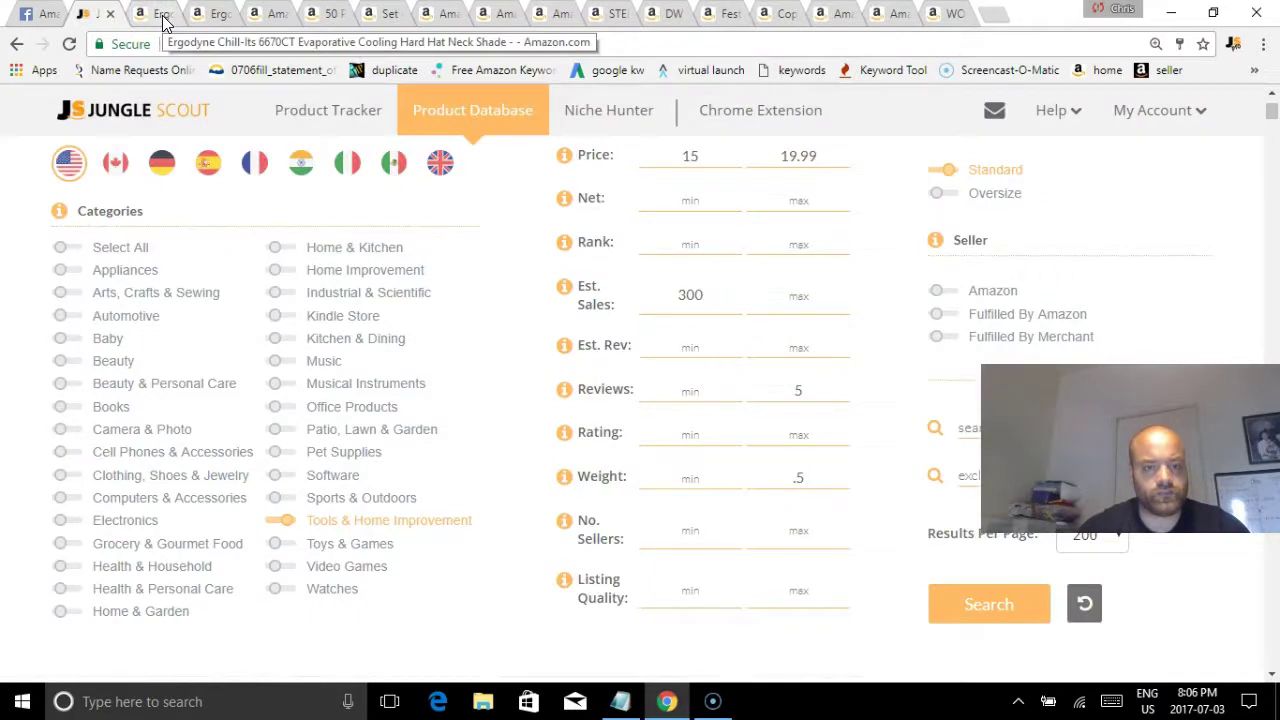
Step: From the Ergodyne Chill-Its 6670CT neck shade listing, search all departments for the suggested phrase "hard hat neck shade"
click(163, 14)
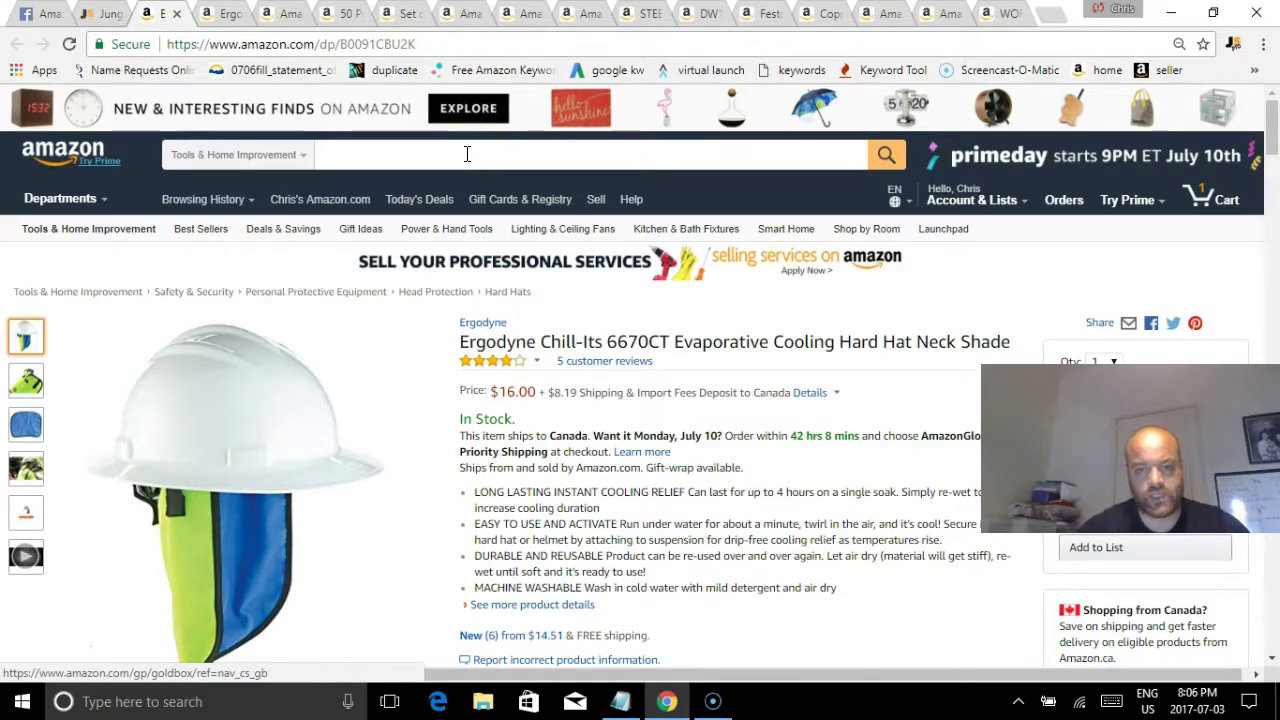
click(303, 155)
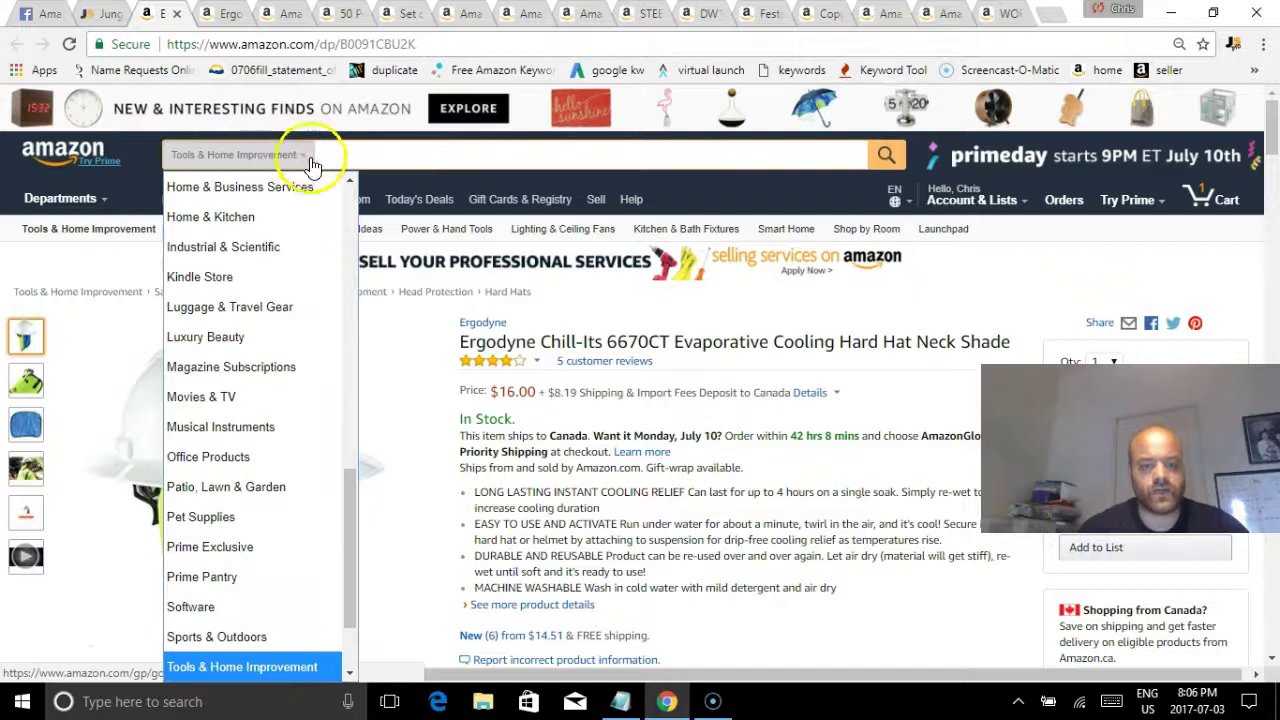
scroll(290, 190, up, 10)
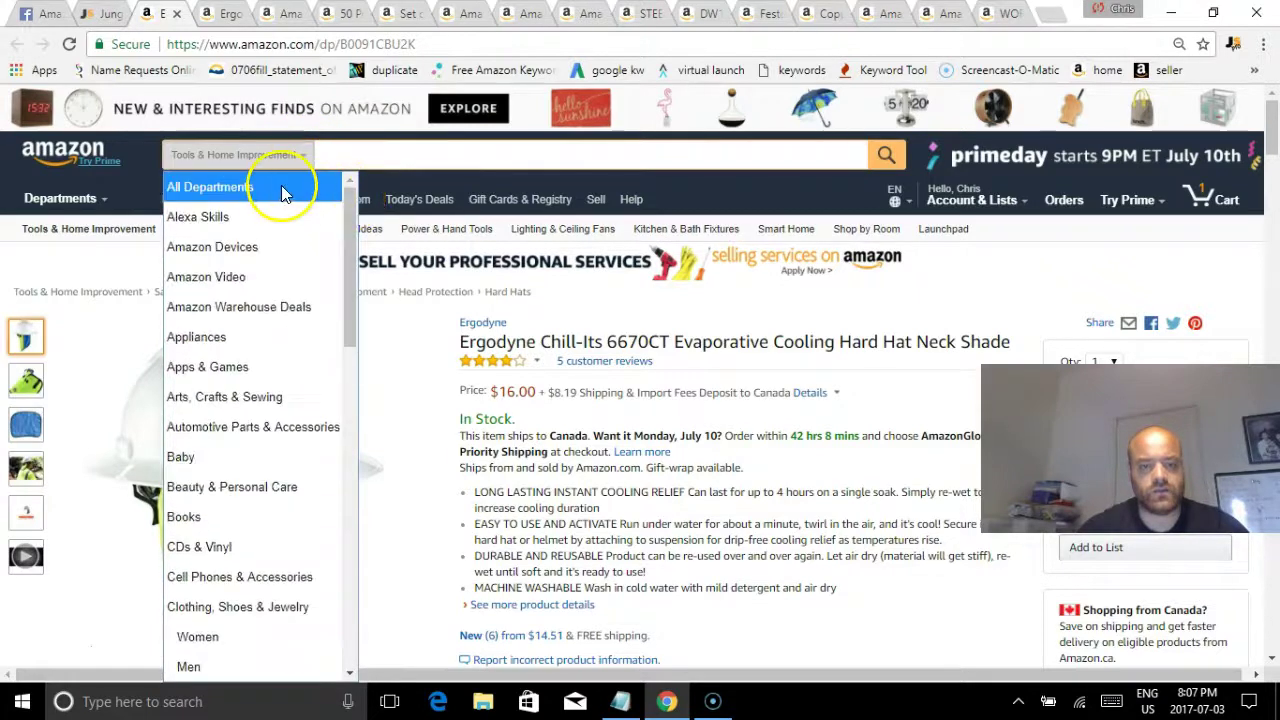
click(281, 187)
click(355, 153)
text(hard )
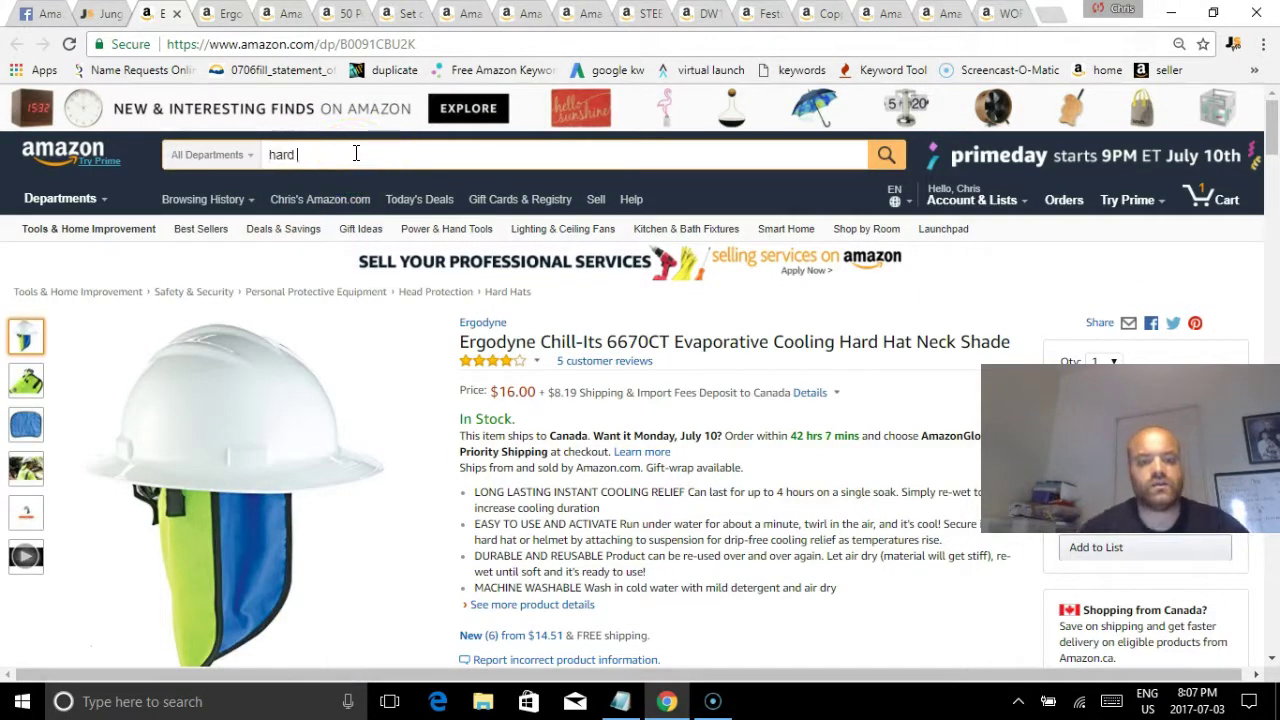
text(hat nec)
key(Down)
key(Return)
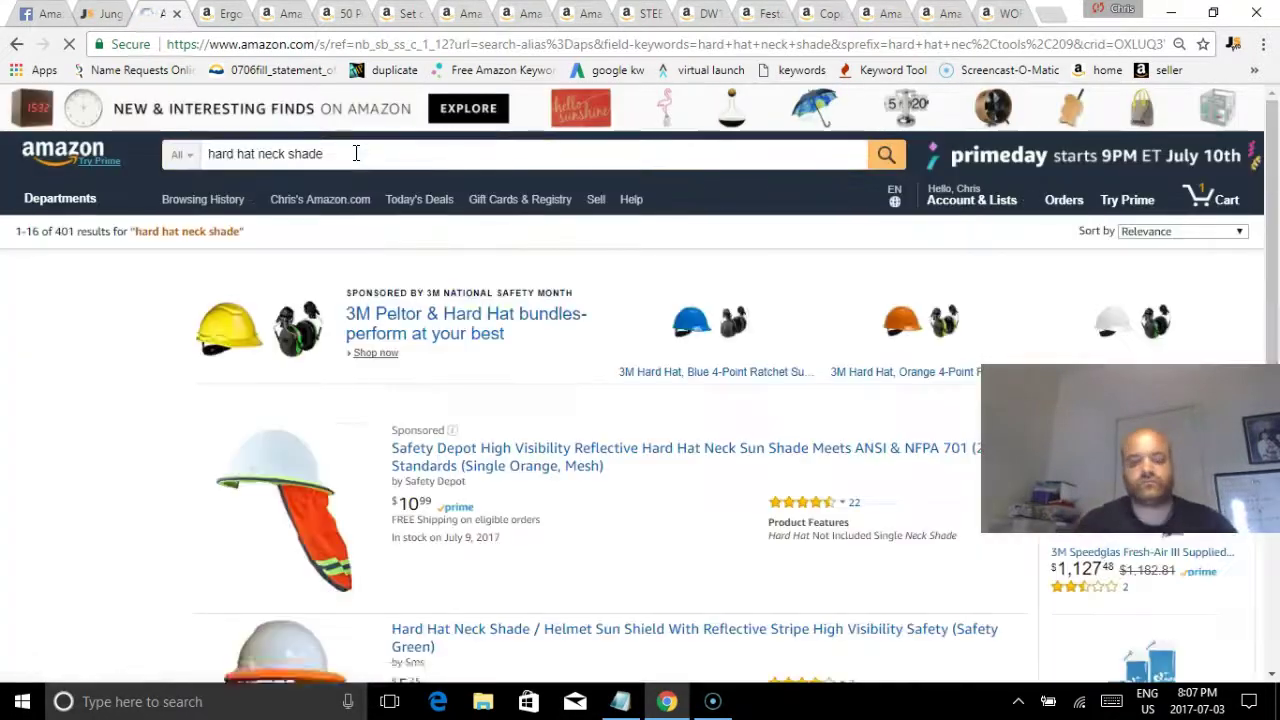
Step: Examine the Jungle Scout prices, sales and review counts for the "hard hat neck shade" results and close the report
mouse_move(1274, 134)
mouse_down()
mouse_move(1273, 397)
mouse_move(1267, 114)
mouse_up()
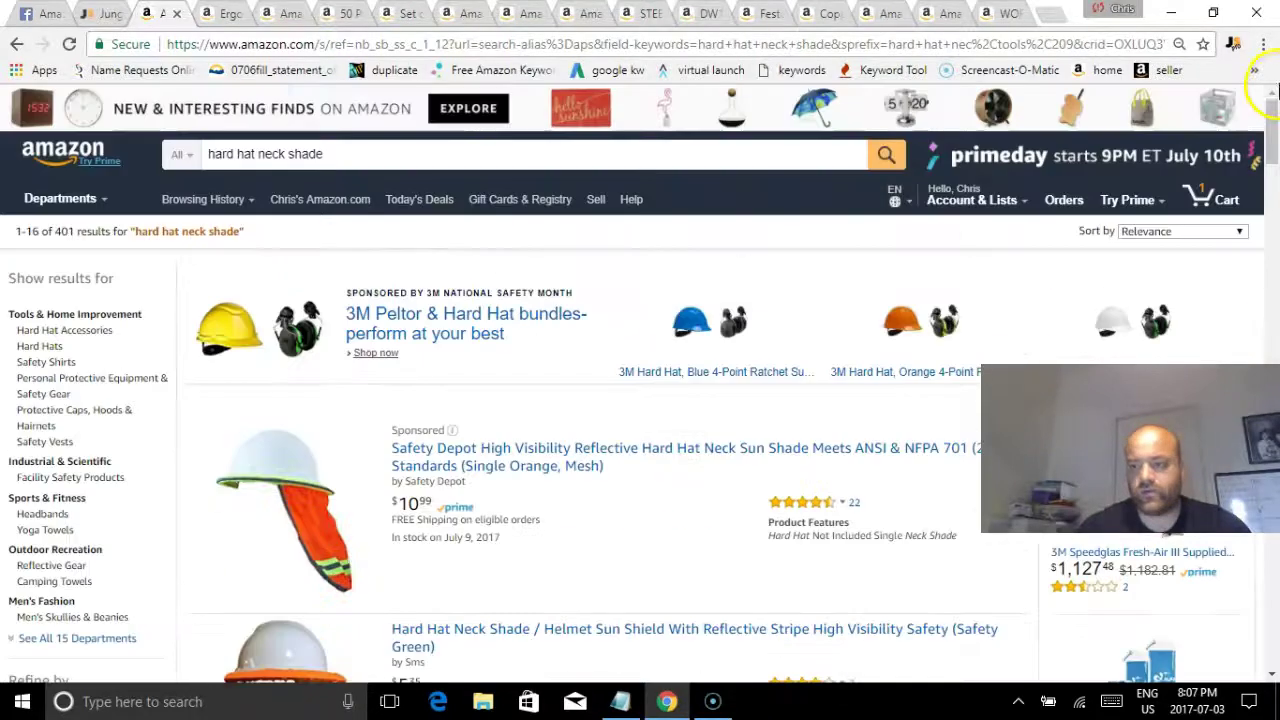
click(1236, 48)
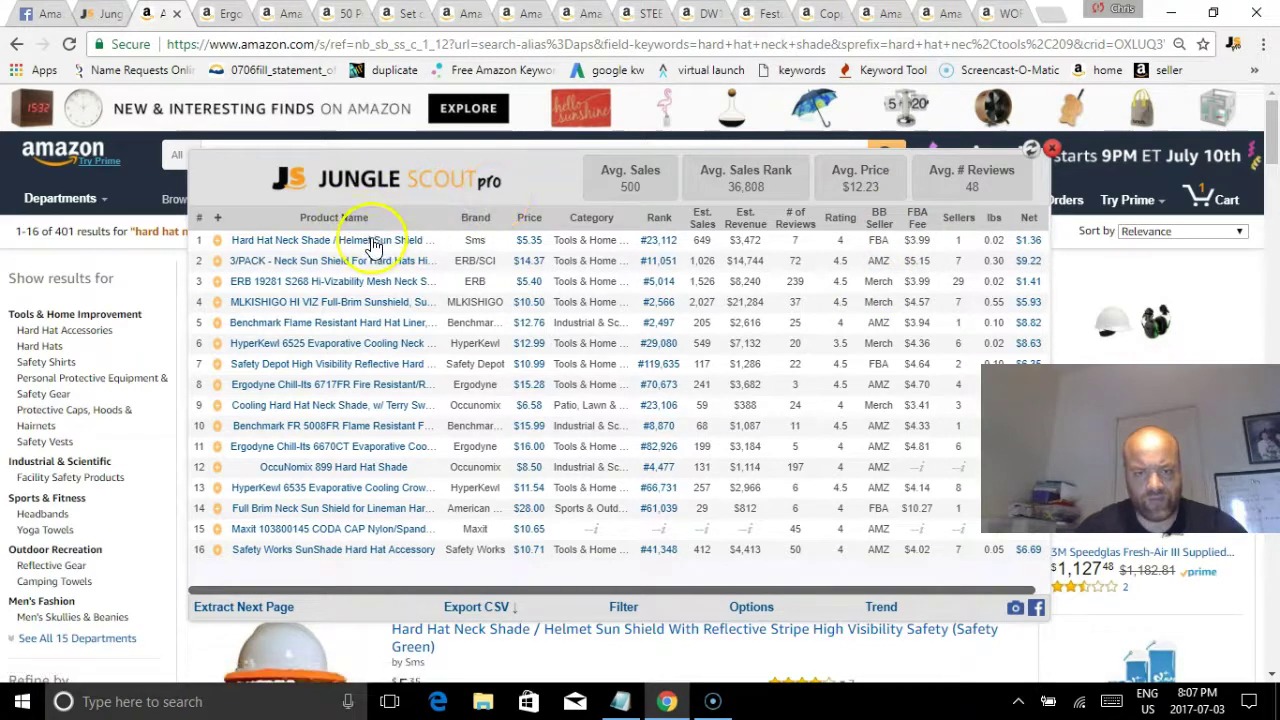
mouse_move(372, 247)
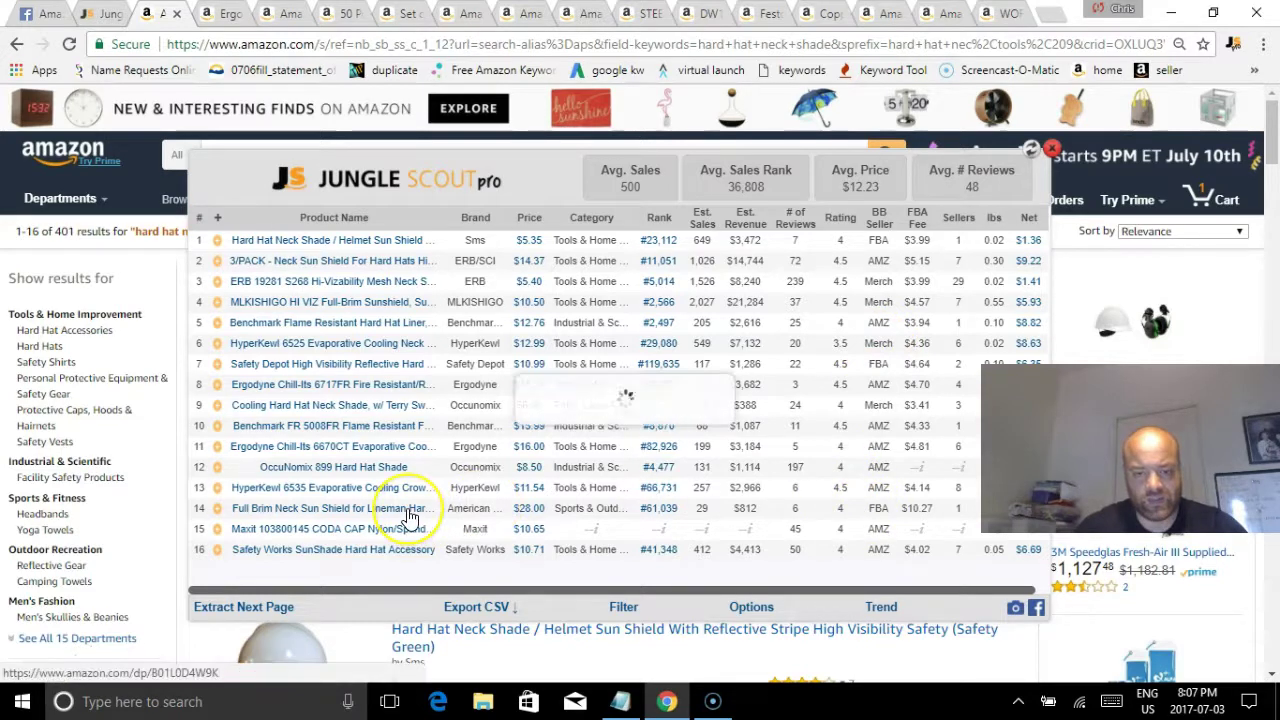
mouse_move(410, 515)
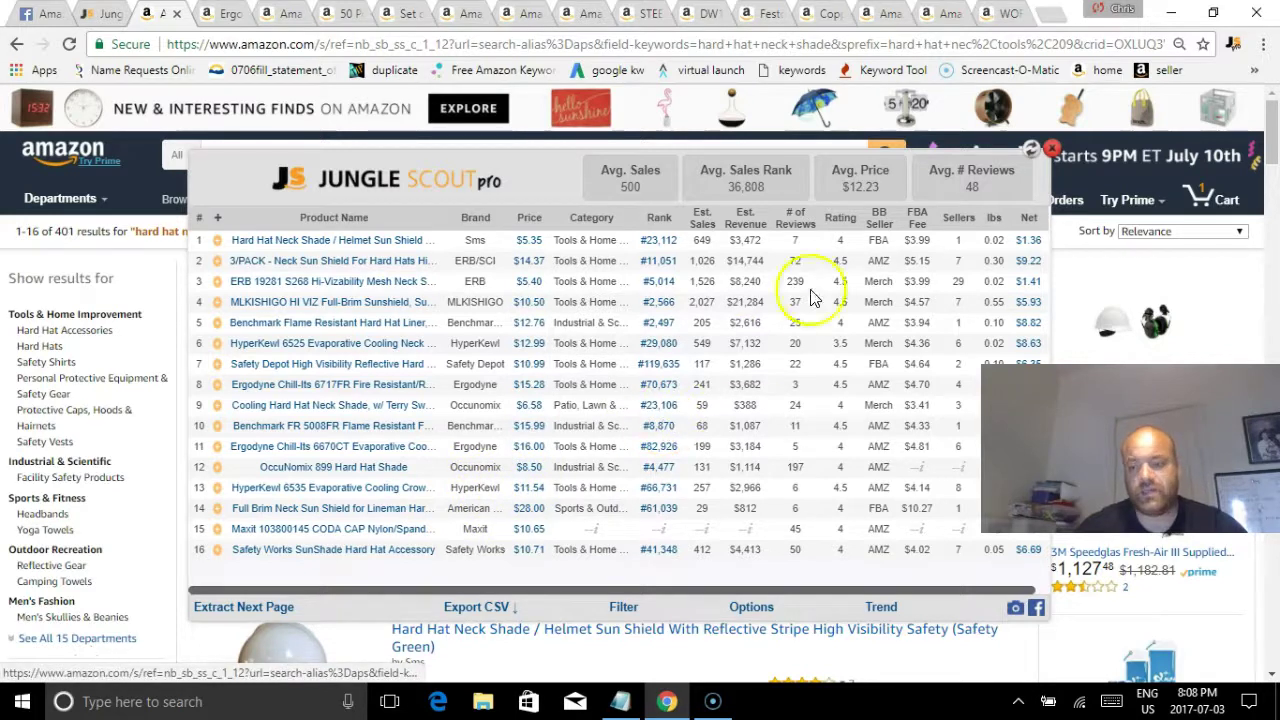
click(1050, 152)
Step: Close the neck shade results and the Ergodyne 6717FR listing, leaving the Bolt Dropper aluminum rivets listing open for review
click(176, 14)
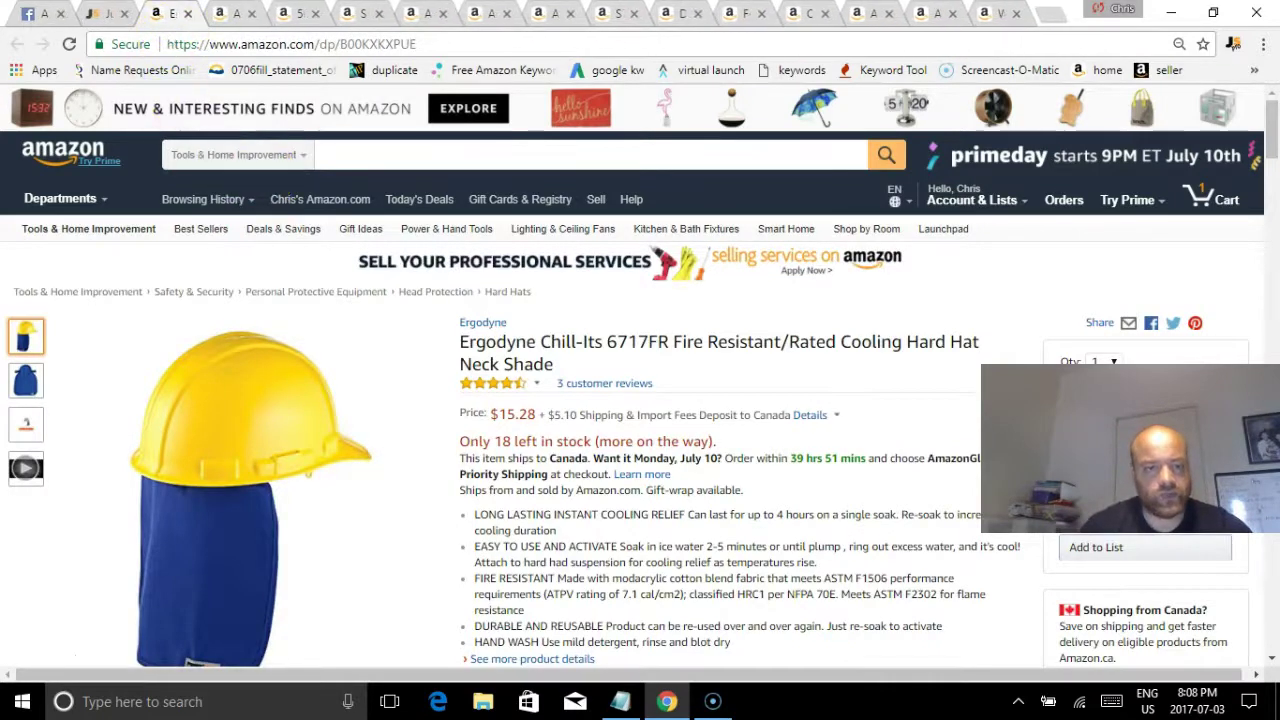
click(187, 14)
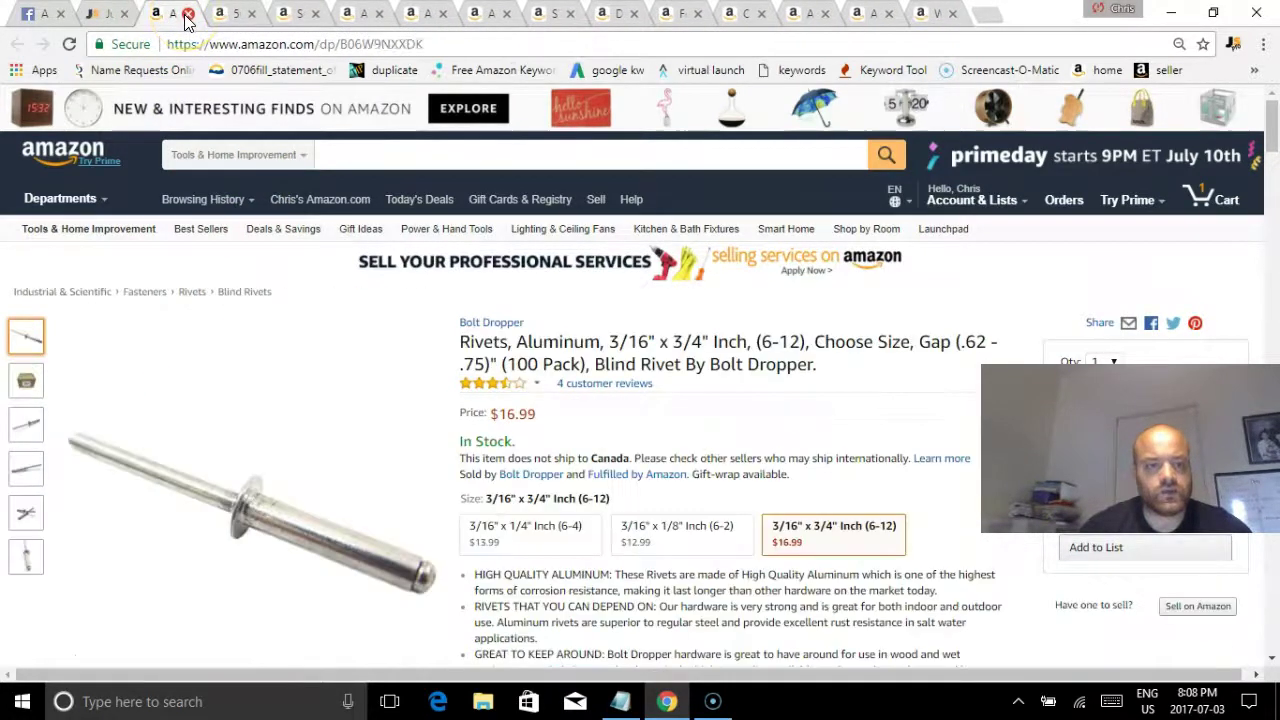
mouse_move(200, 486)
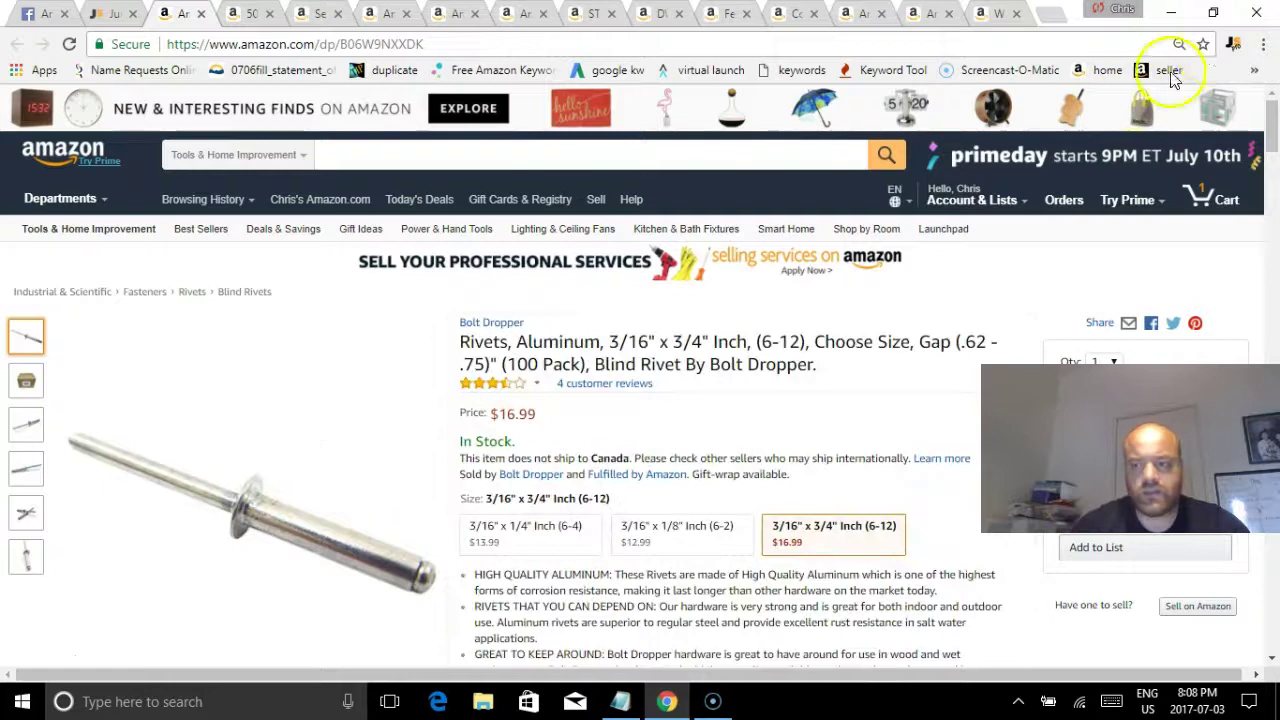
Step: Check the Jungle Scout figures for the Bolt Dropper rivets listing and copy "Rivets, Aluminum, 3/16" x 3/4" Inch" from its title
click(1232, 45)
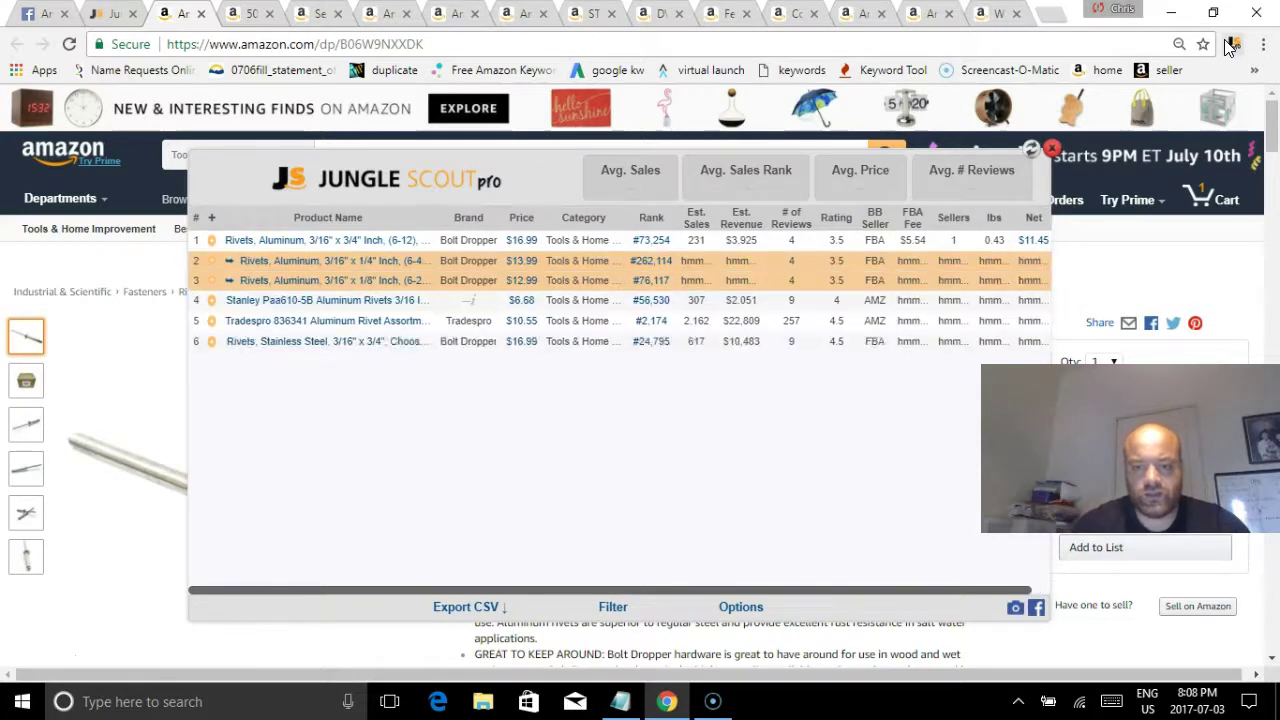
click(1054, 152)
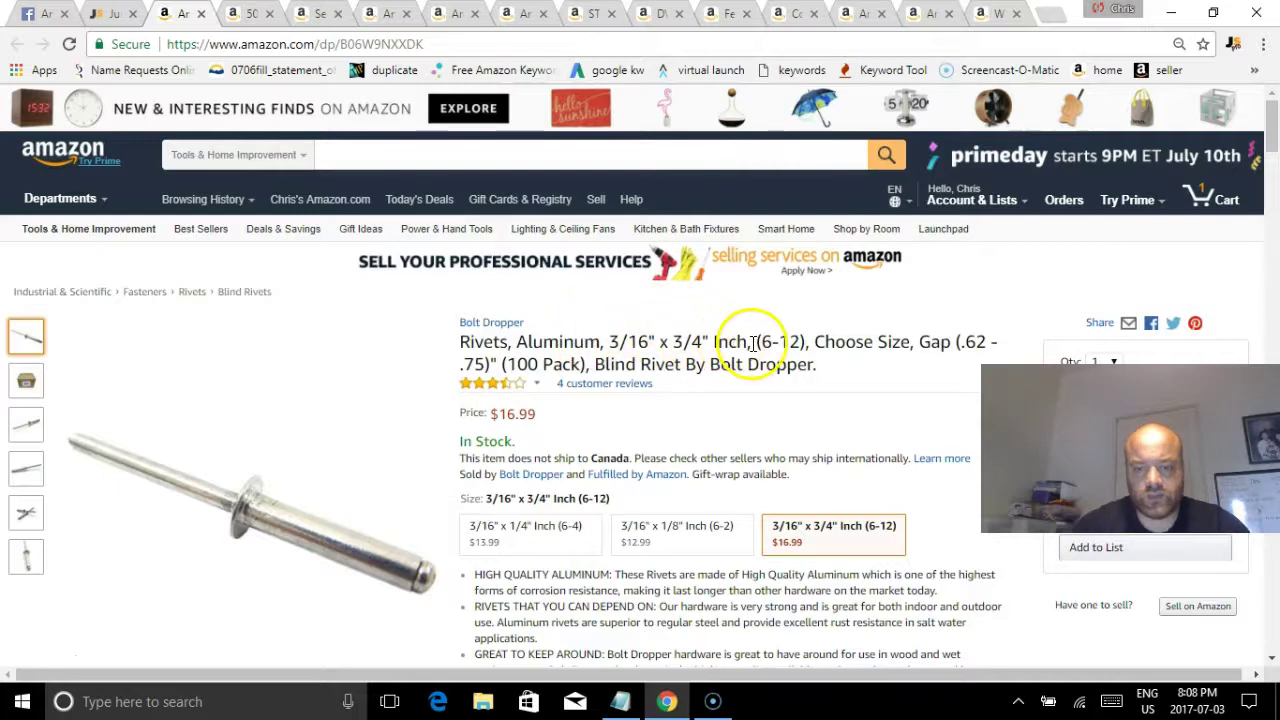
drag(748, 343, 577, 327)
key(ctrl+c)
drag(505, 346, 470, 335)
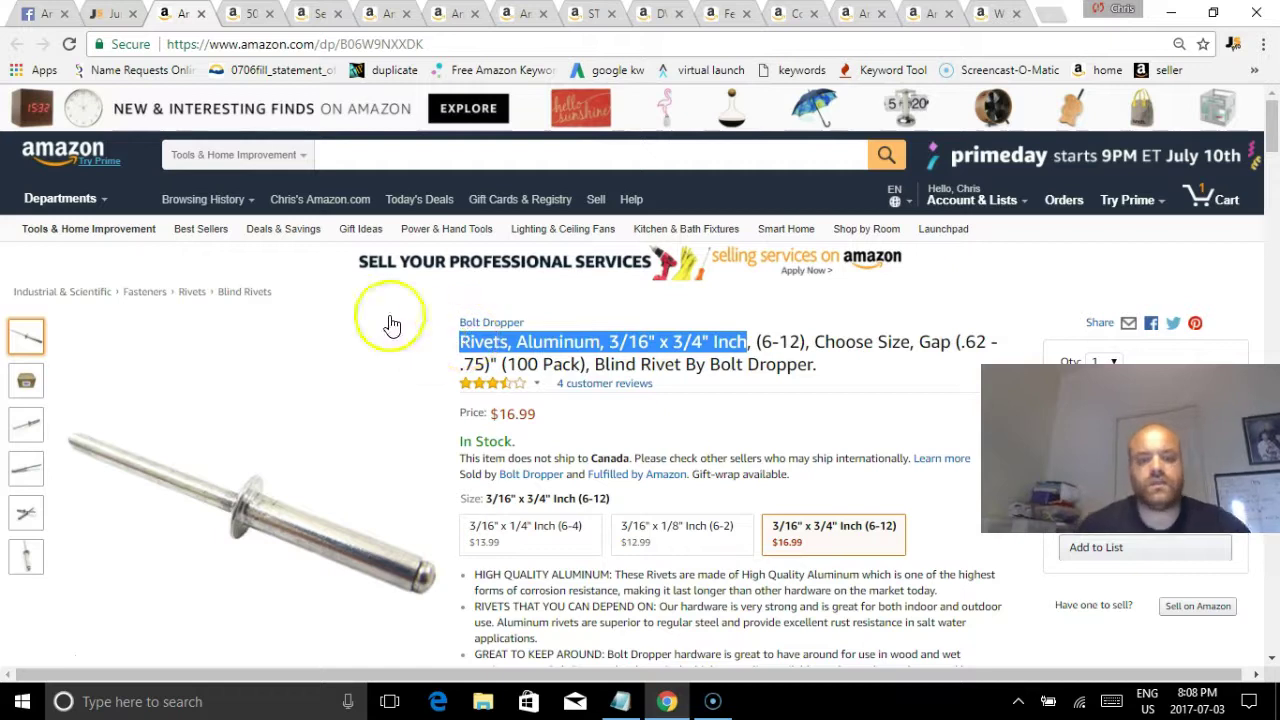
Step: Search all departments for the copied phrase "Rivets, Aluminum, 3/16" x 3/4" Inch"
click(303, 158)
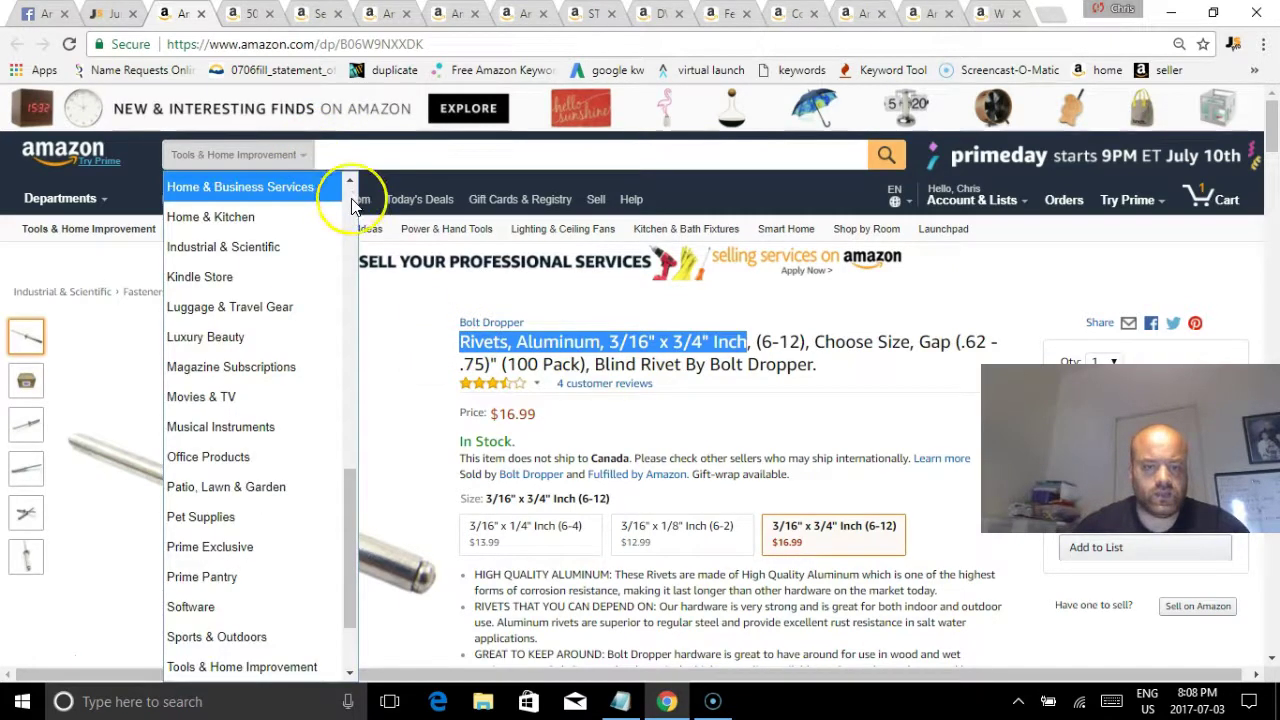
scroll(351, 198, up, 10)
click(294, 190)
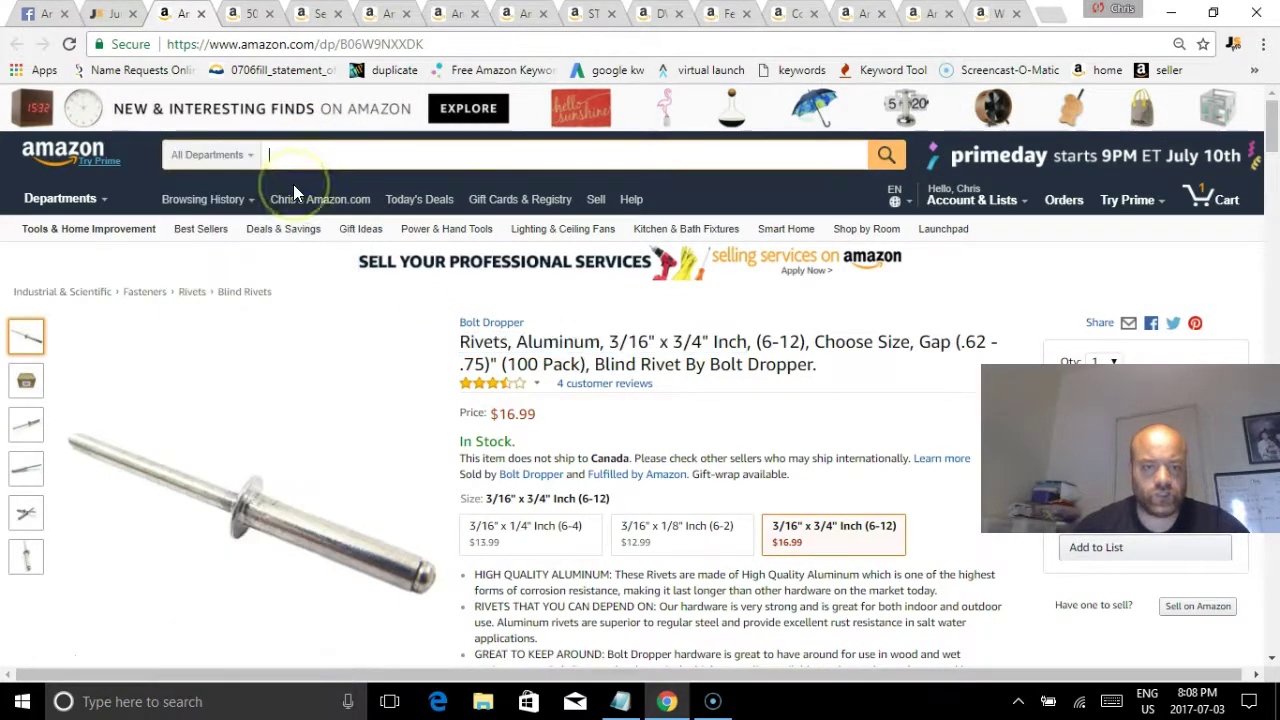
key(ctrl+v)
key(Return)
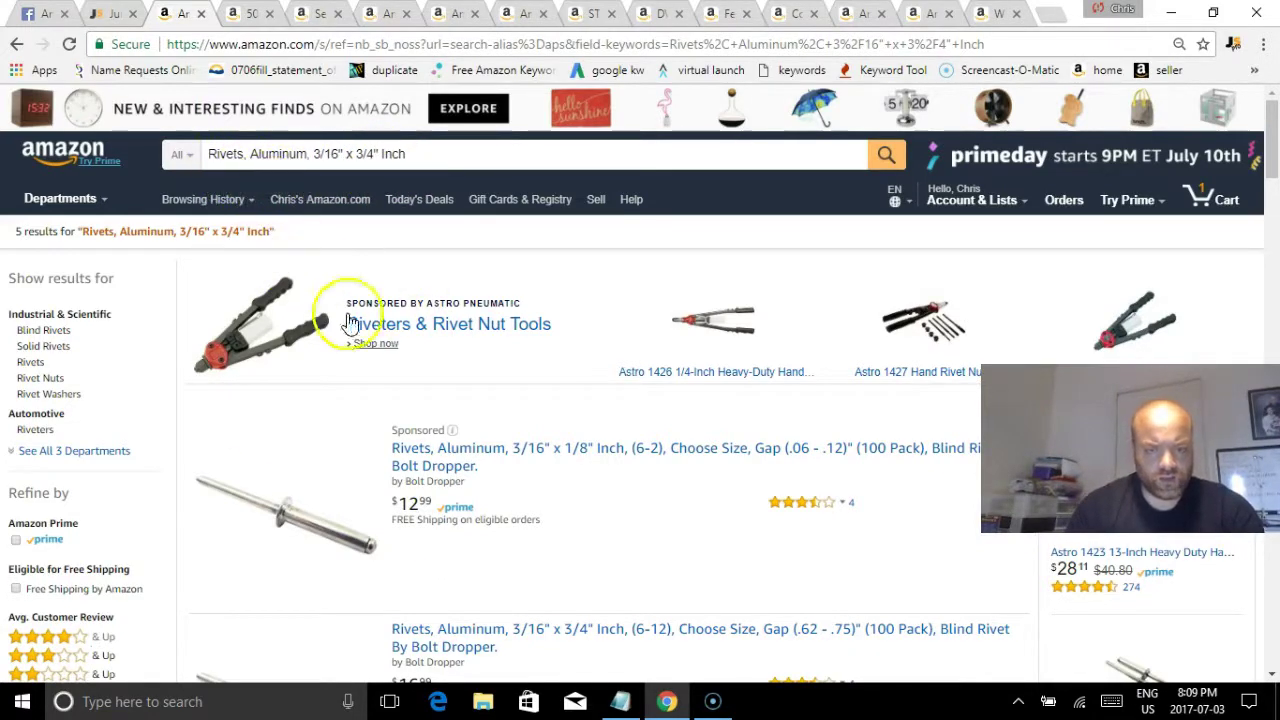
Step: Examine the aluminum rivets results and their Jungle Scout prices, sales and review counts, and close both the report and that page
scroll(666, 529, down, 9)
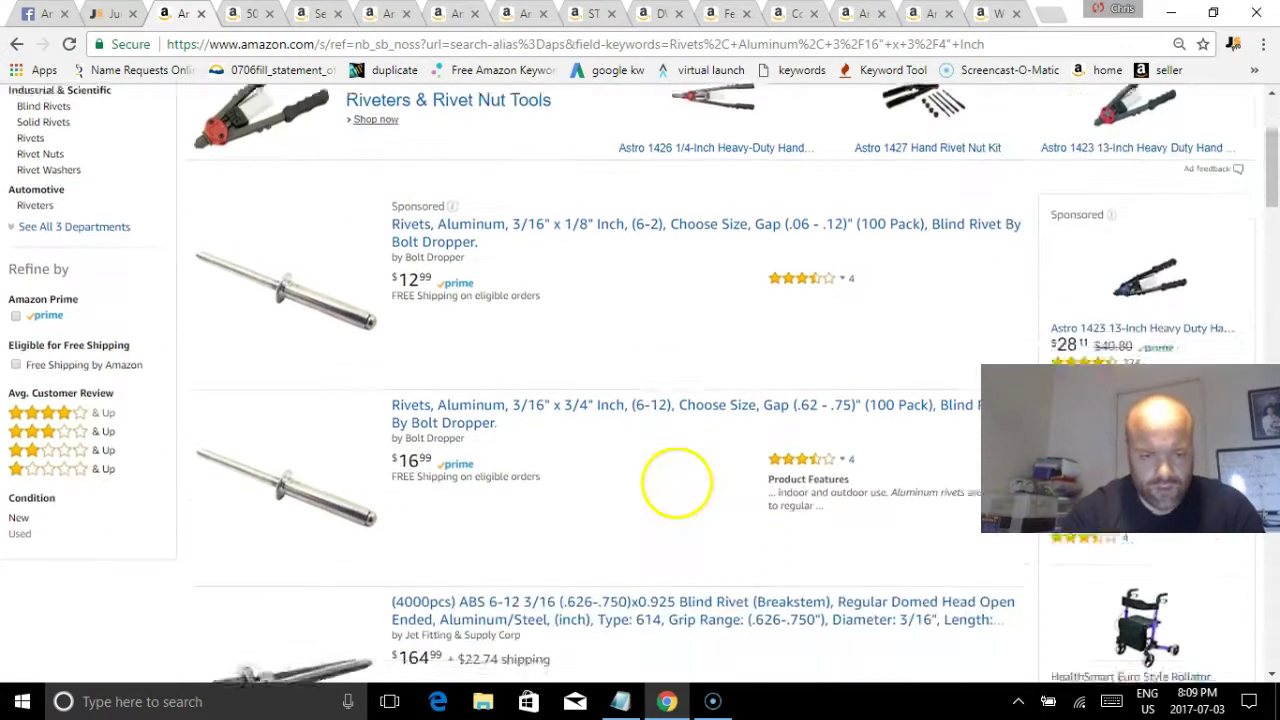
scroll(715, 430, down, 6)
scroll(711, 528, up, 15)
scroll(716, 665, up, 2)
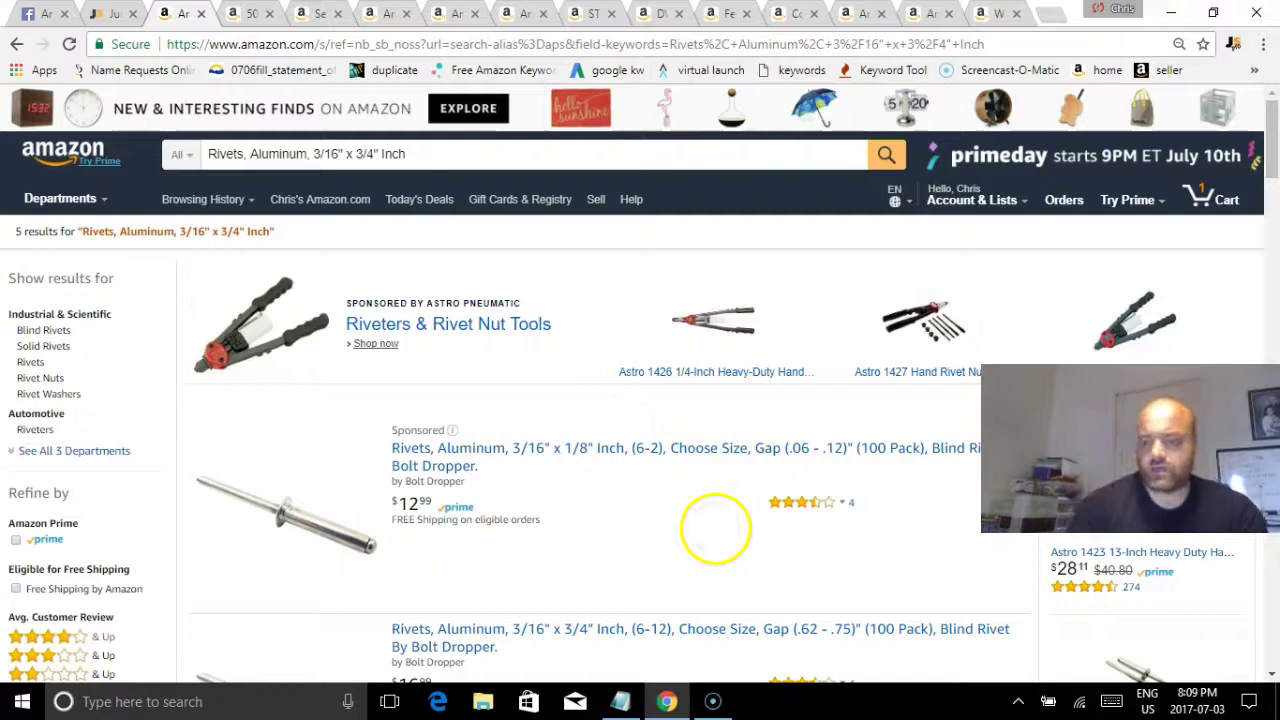
click(1230, 48)
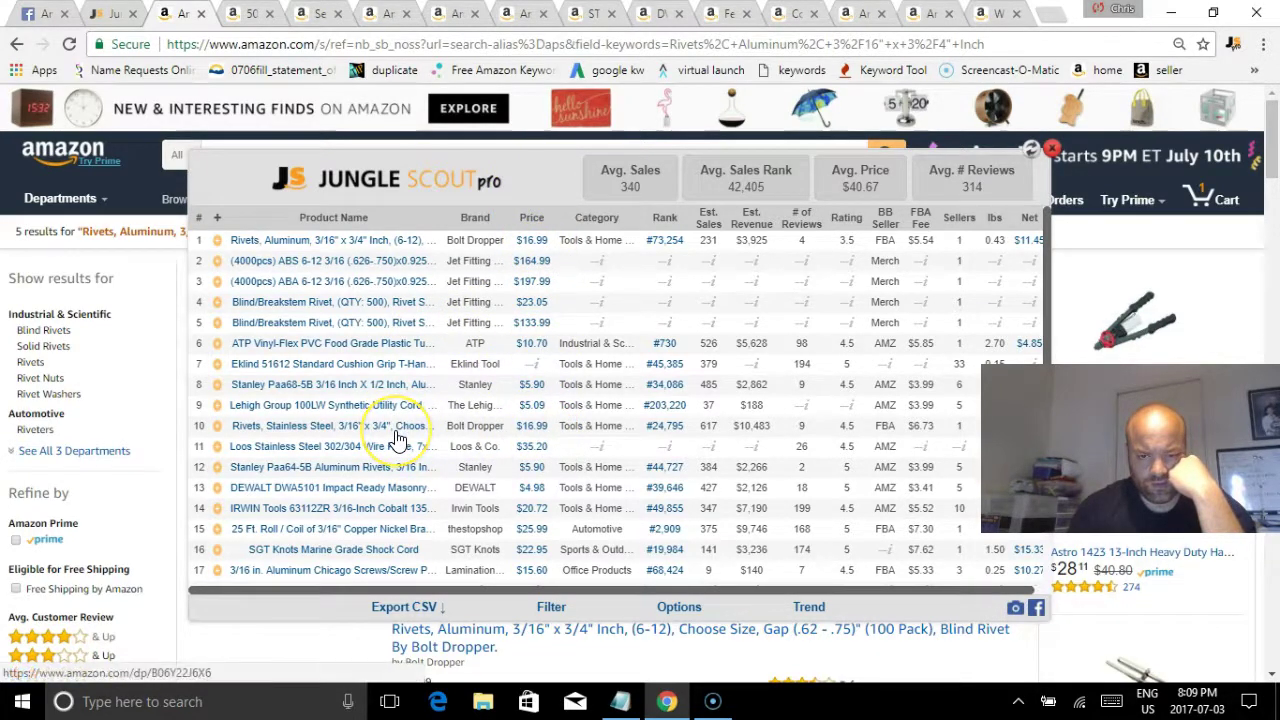
mouse_move(397, 440)
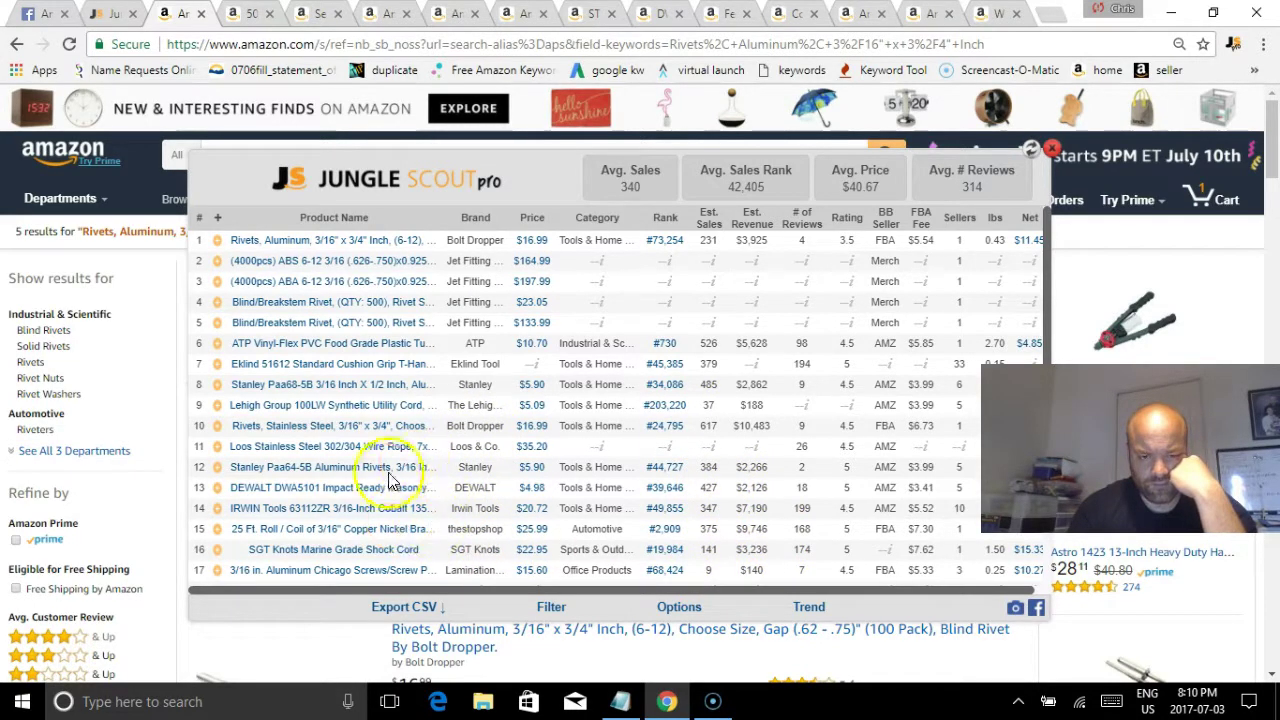
mouse_move(391, 515)
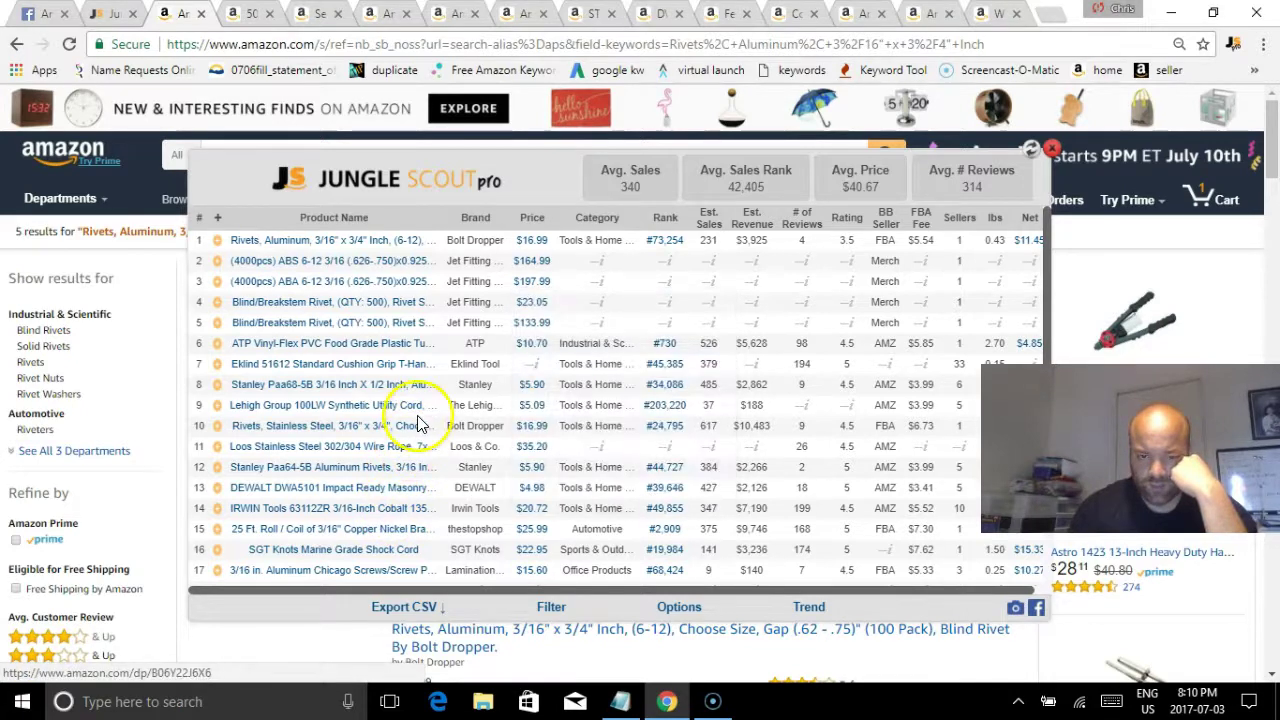
click(1040, 147)
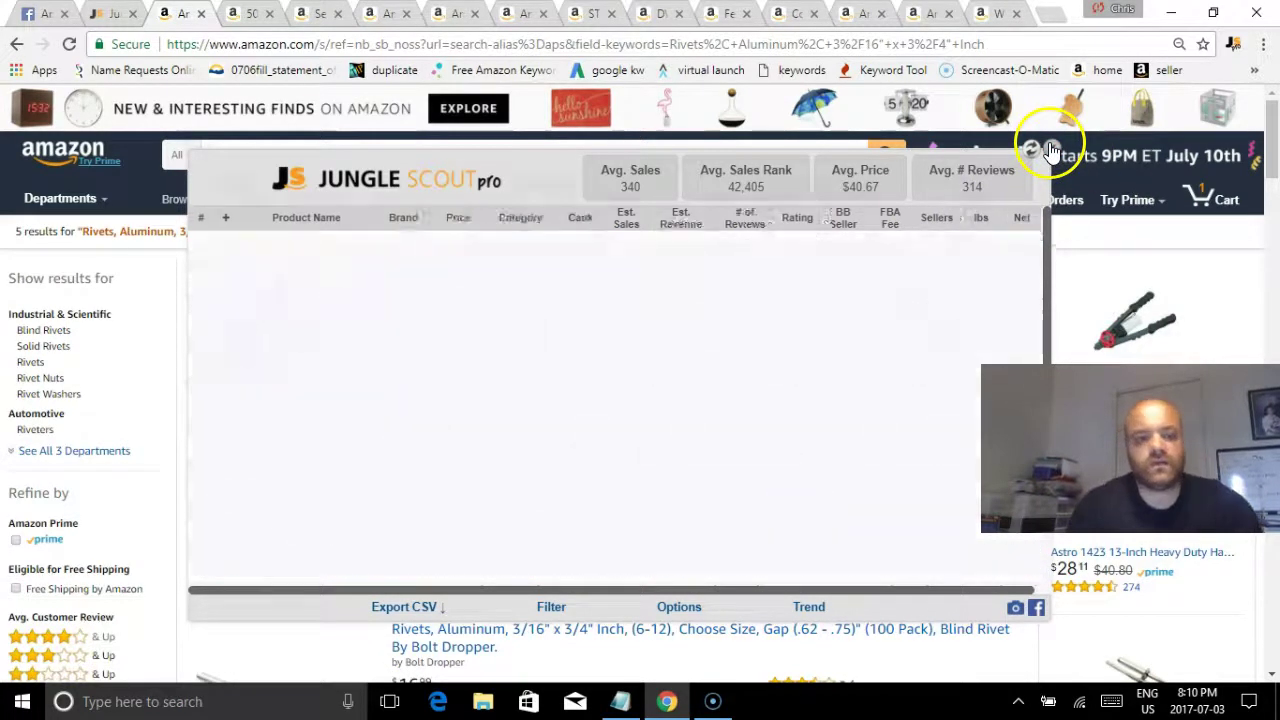
click(201, 14)
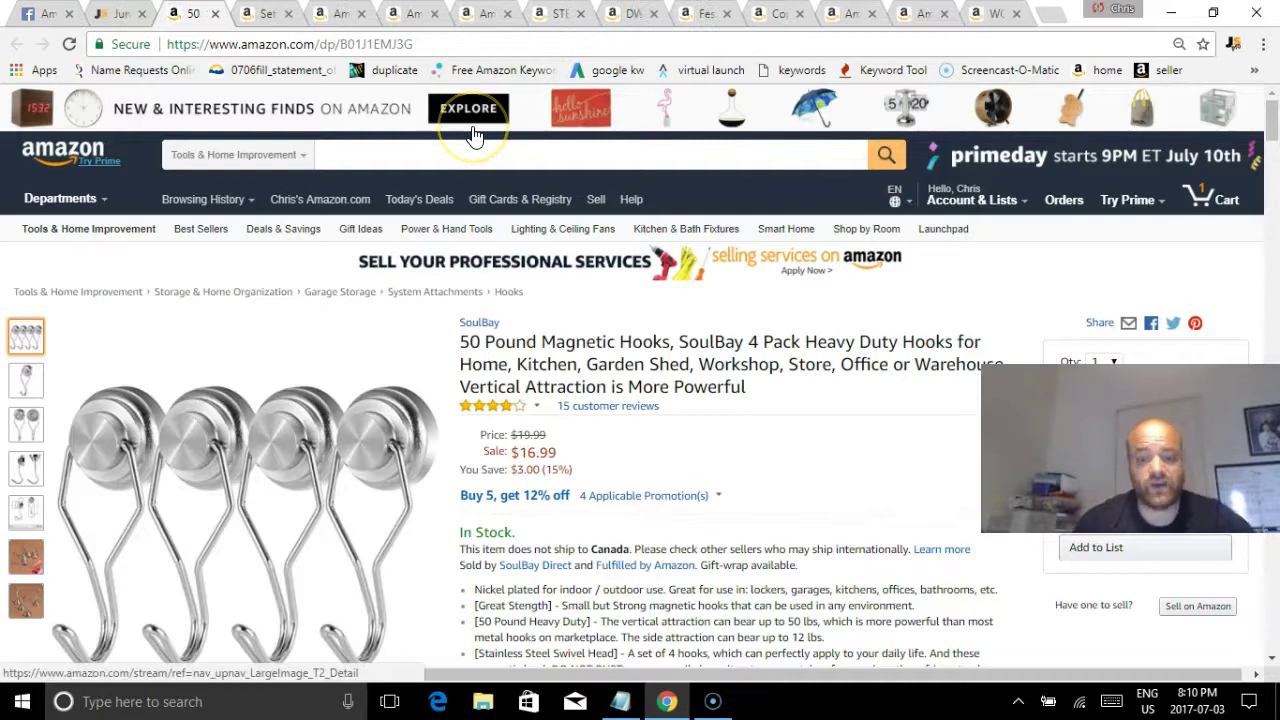
Step: From the SoulBay 50 pound magnetic hooks listing, search Tools & Home Improvement for "magnetic hooks"
click(446, 158)
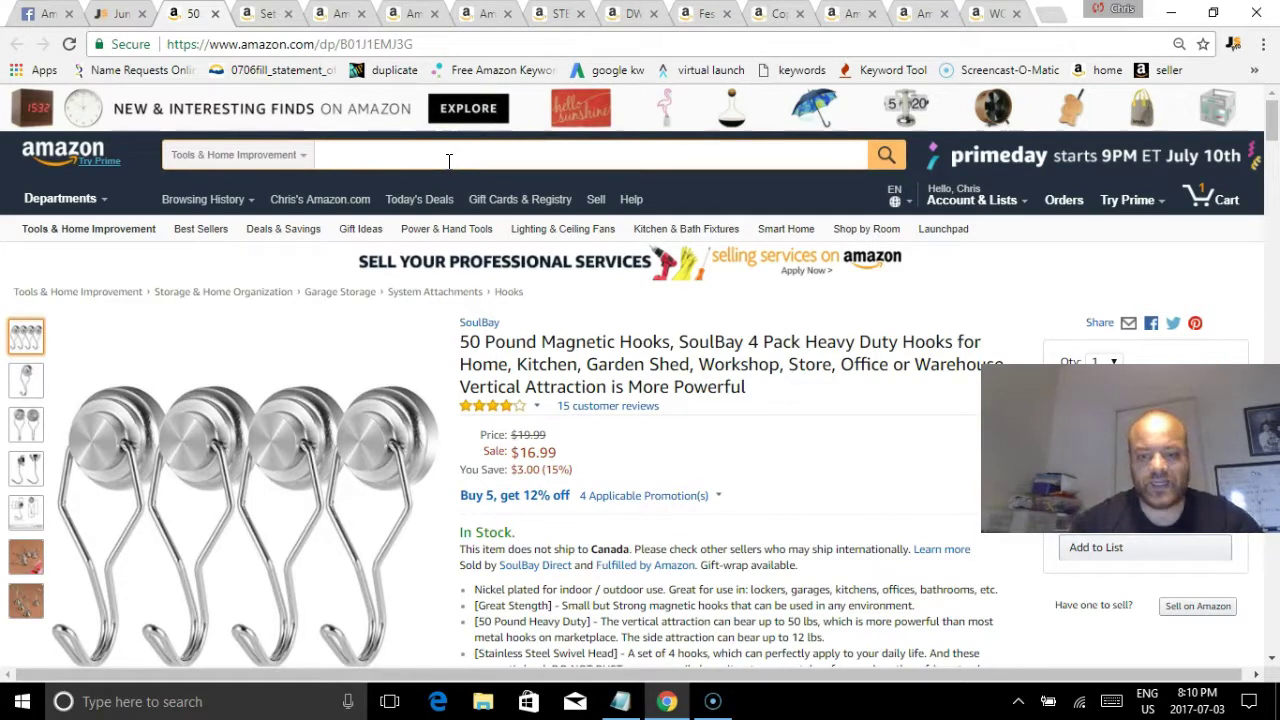
text(magnetic hooks)
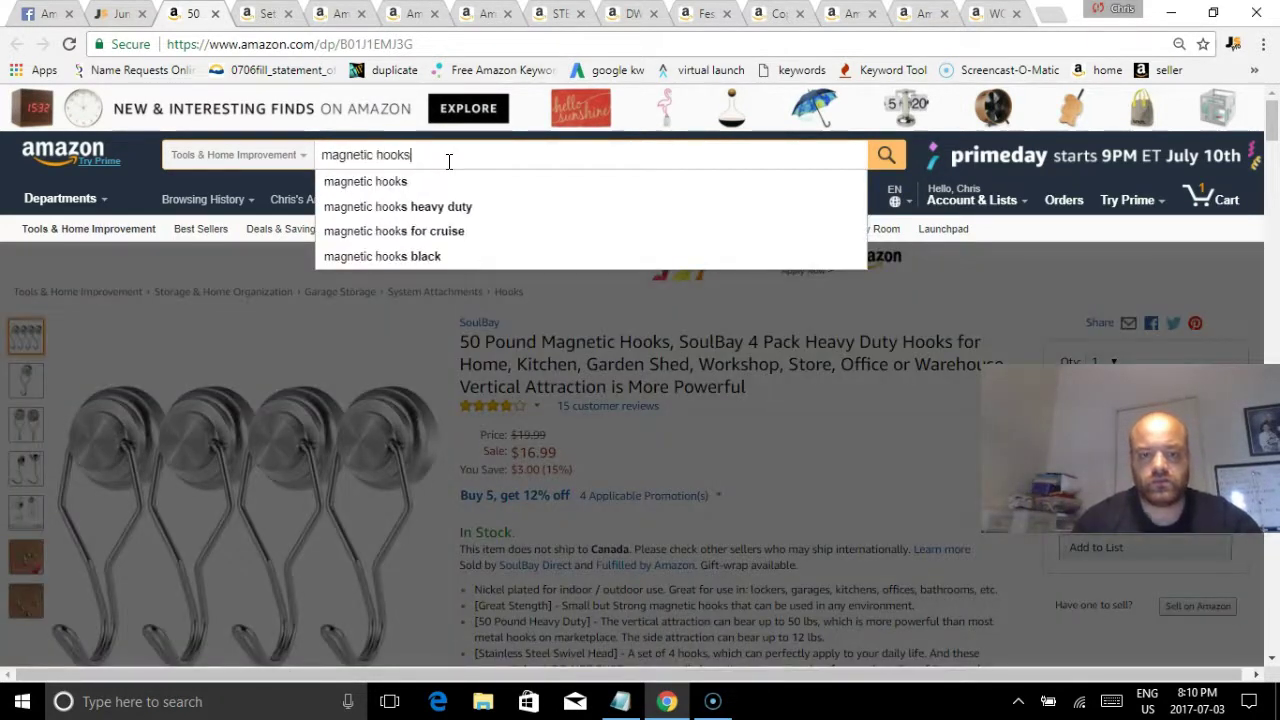
key(Return)
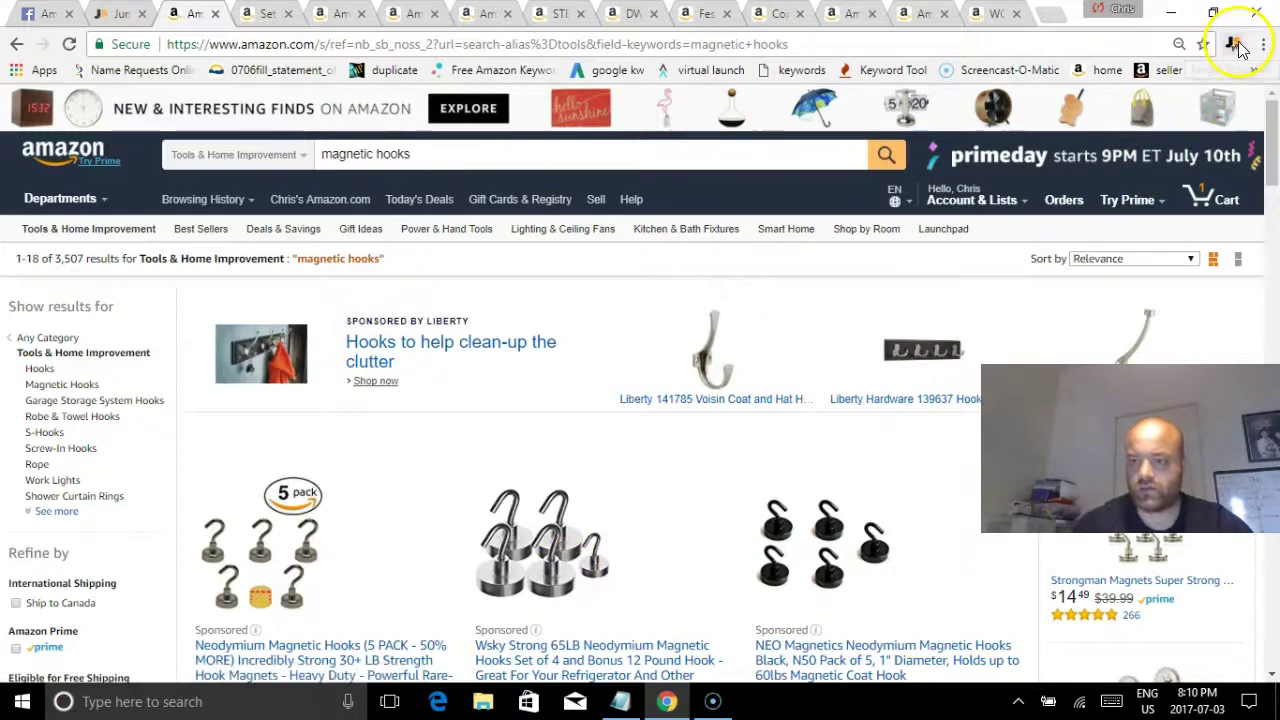
Step: Examine the Jungle Scout sales, prices and review counts for the "magnetic hooks" results, previewing several products, and close the report and that page
drag(1271, 160, 1262, 100)
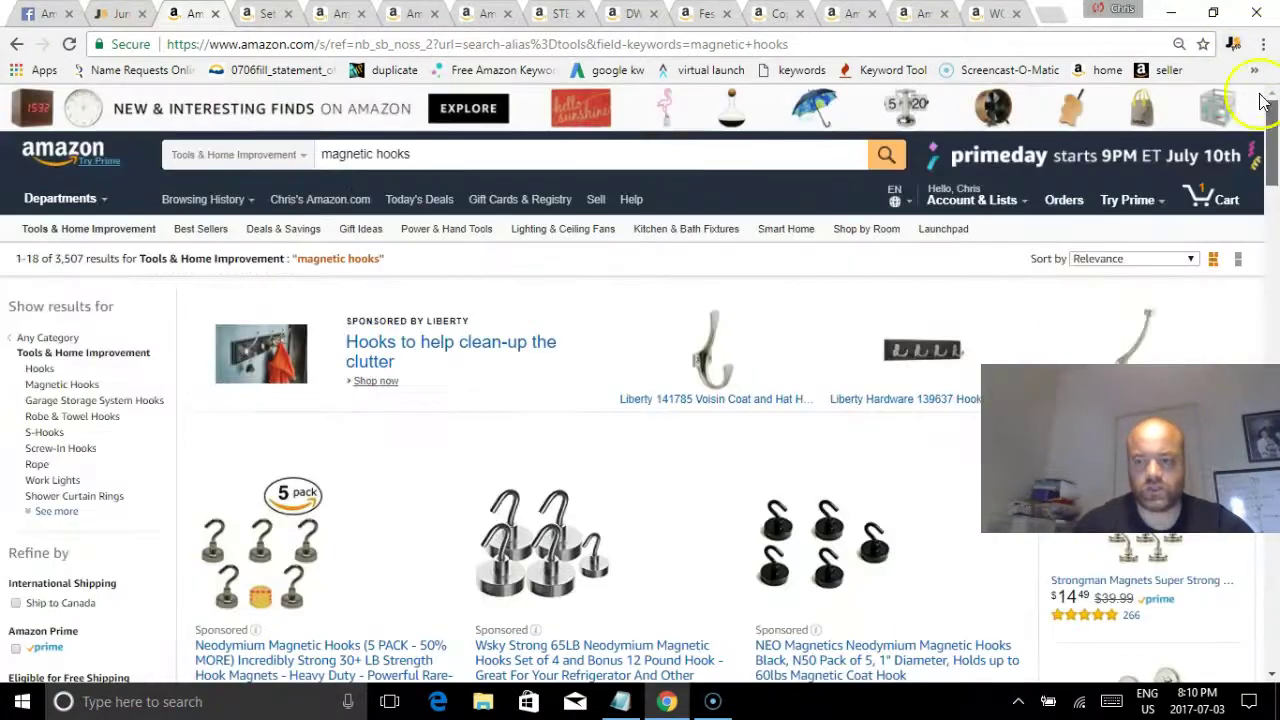
click(1232, 45)
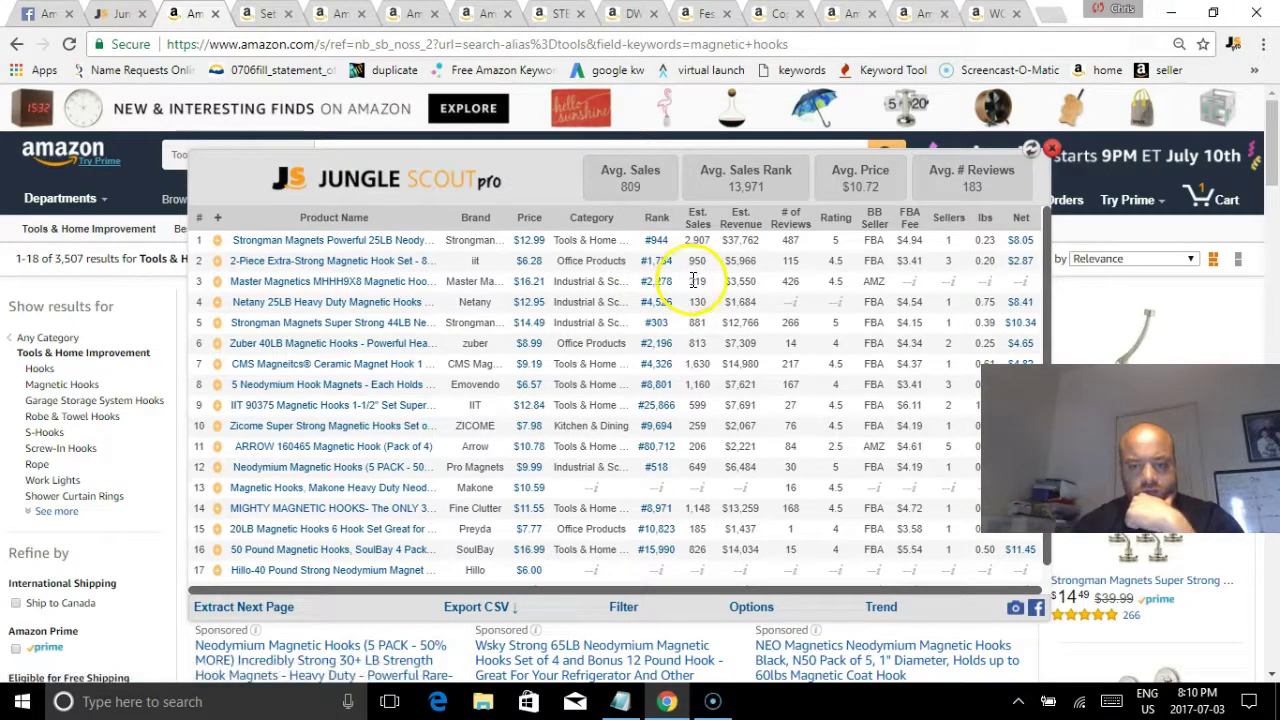
mouse_move(402, 328)
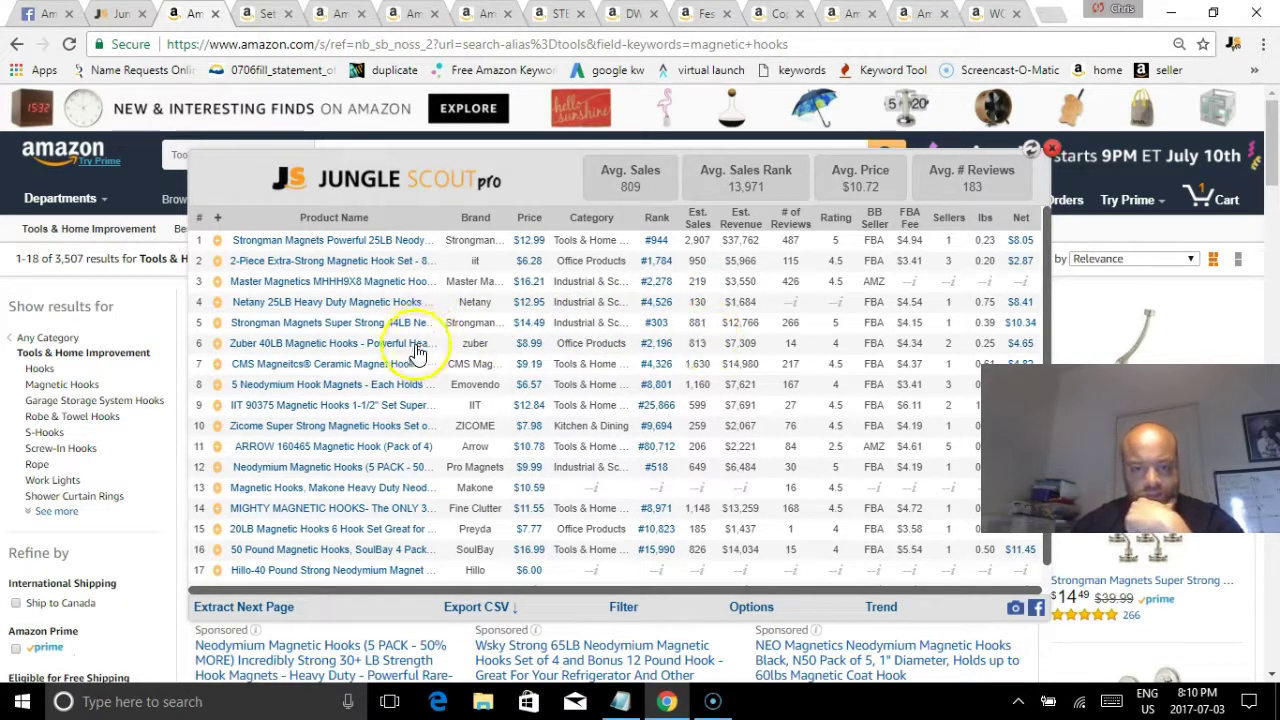
mouse_move(414, 350)
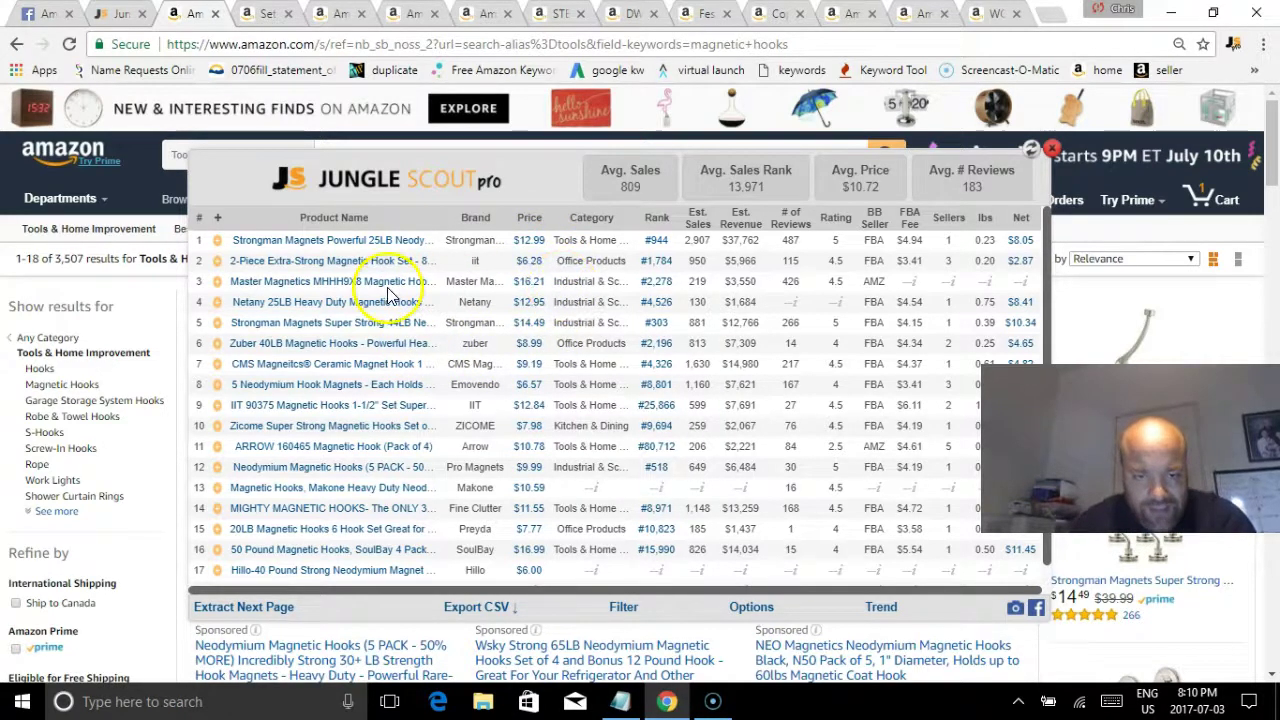
mouse_move(389, 290)
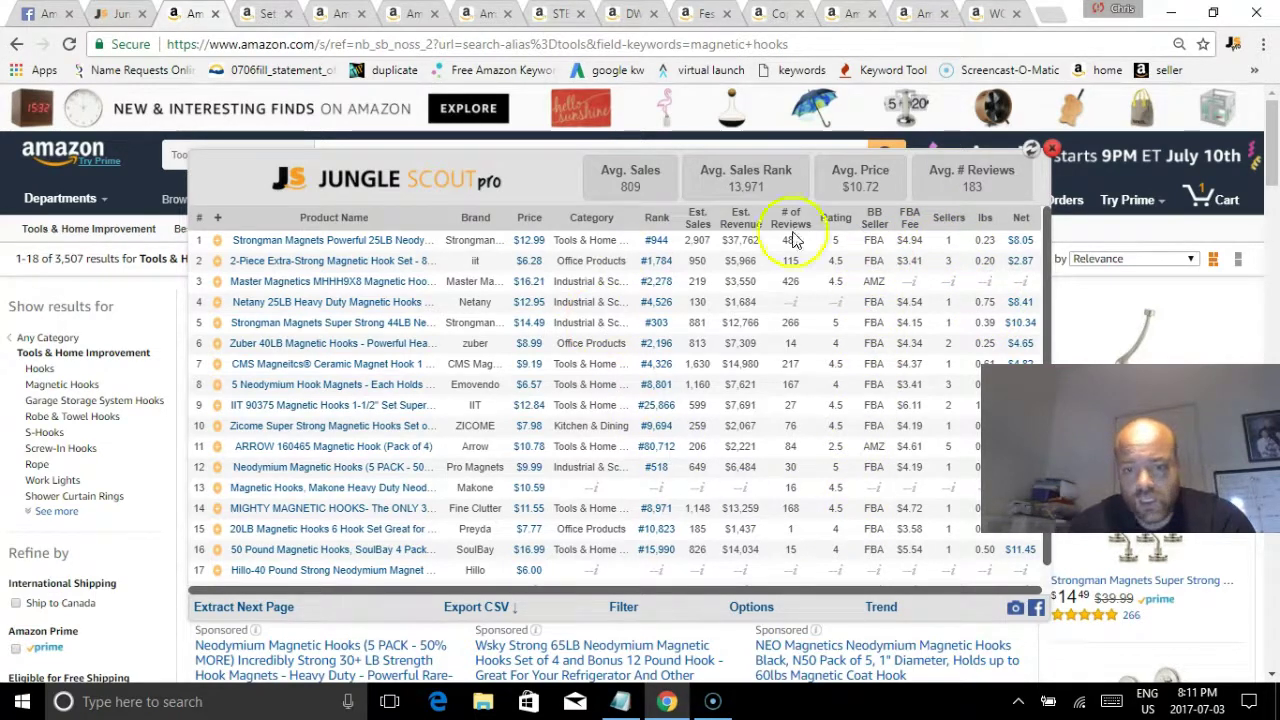
mouse_move(412, 372)
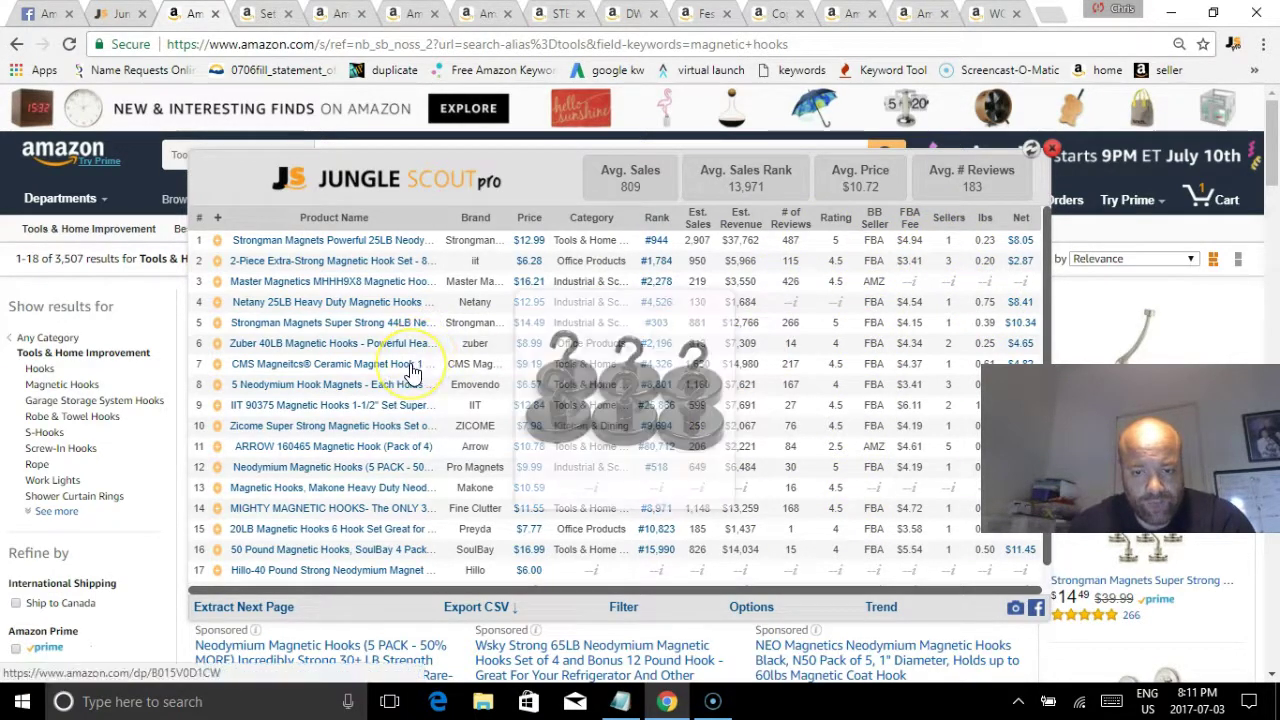
click(1052, 152)
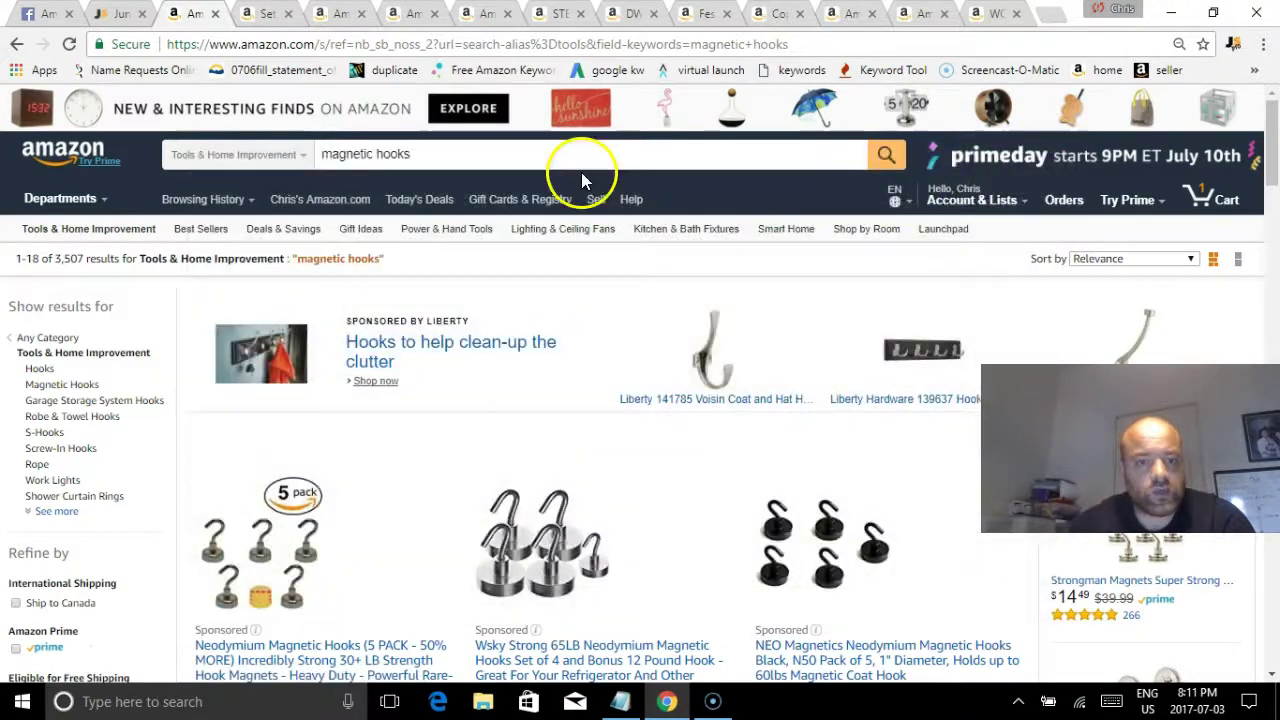
click(215, 14)
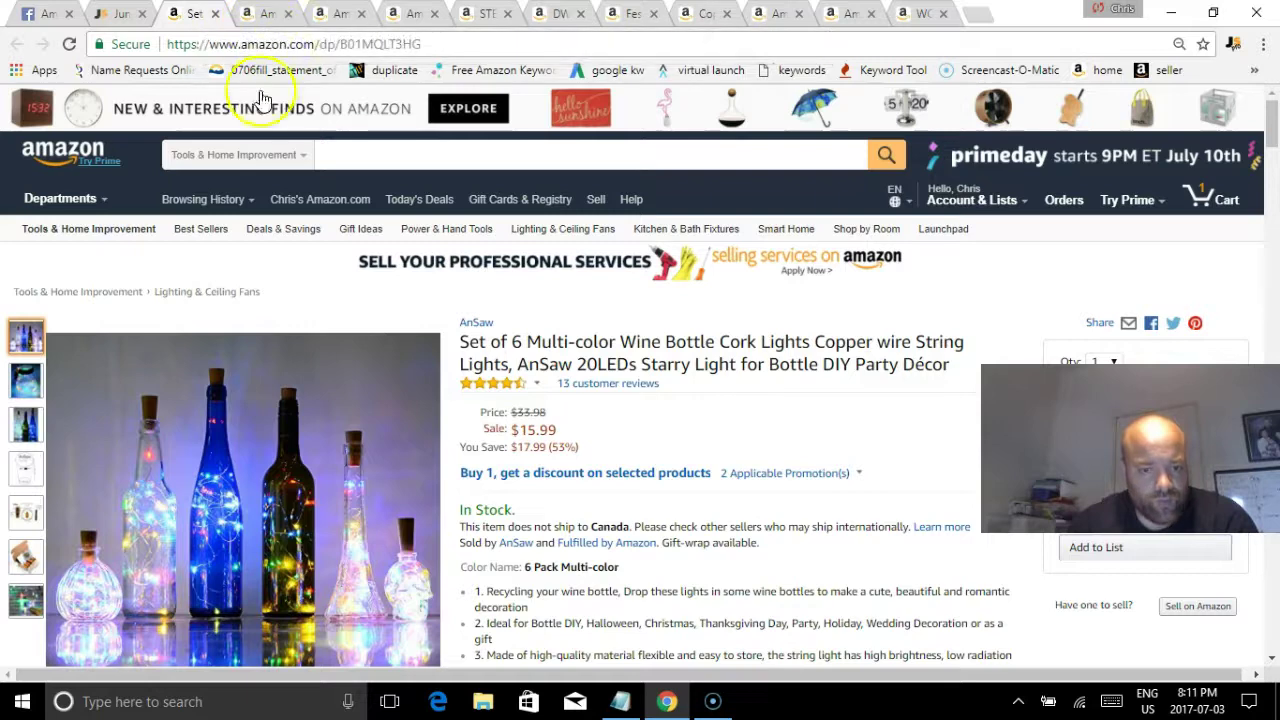
Step: Preview the jar photo on the AnSaw wine bottle cork lights listing and search all departments for "string lights"
mouse_move(48, 390)
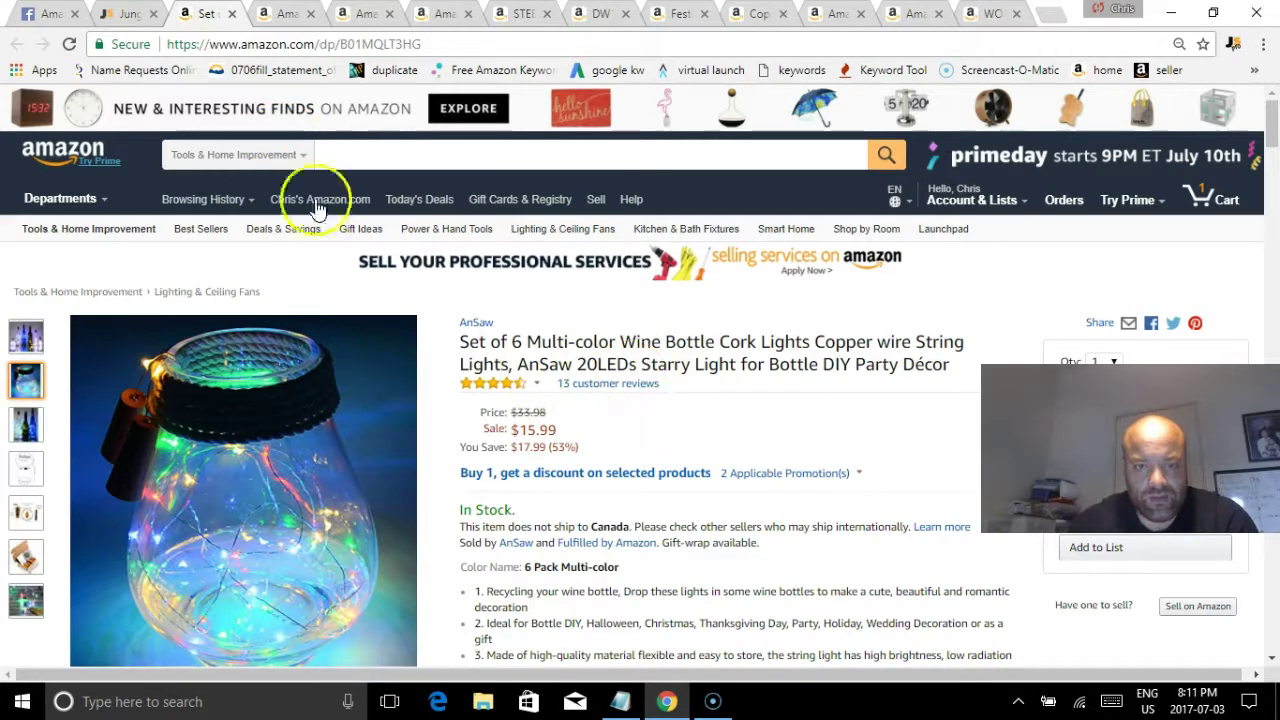
click(305, 158)
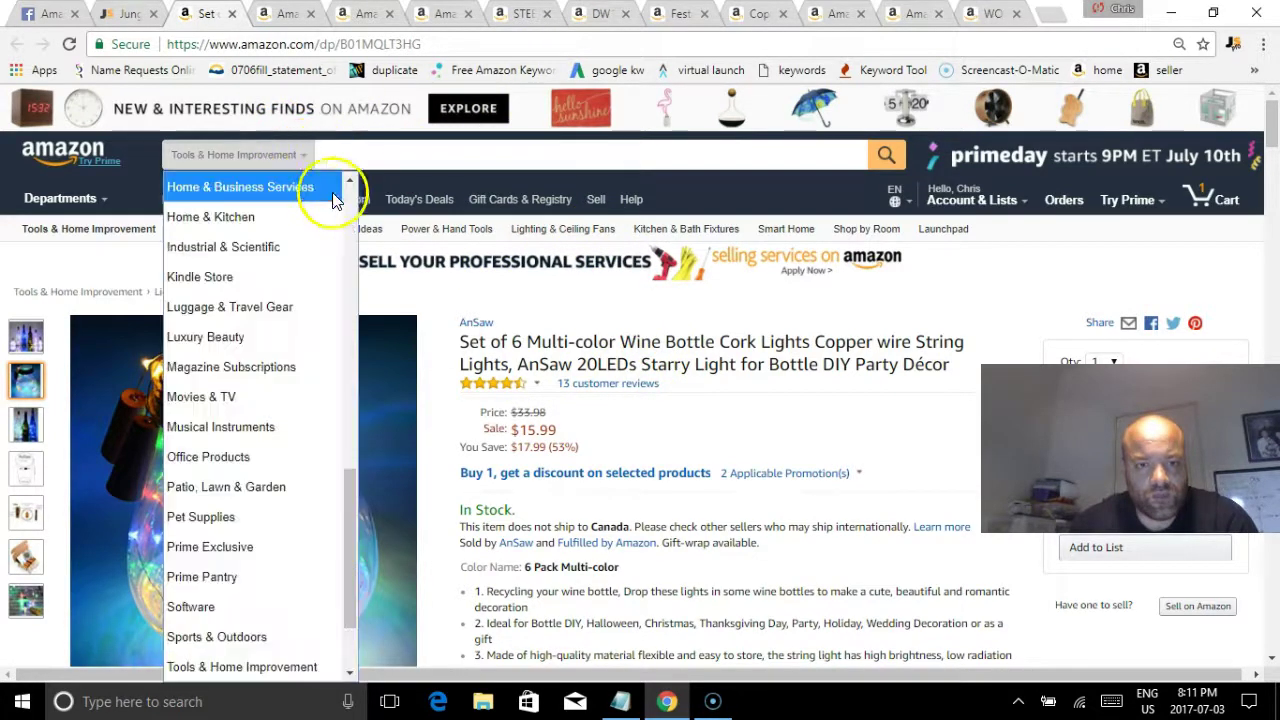
scroll(337, 188, up, 10)
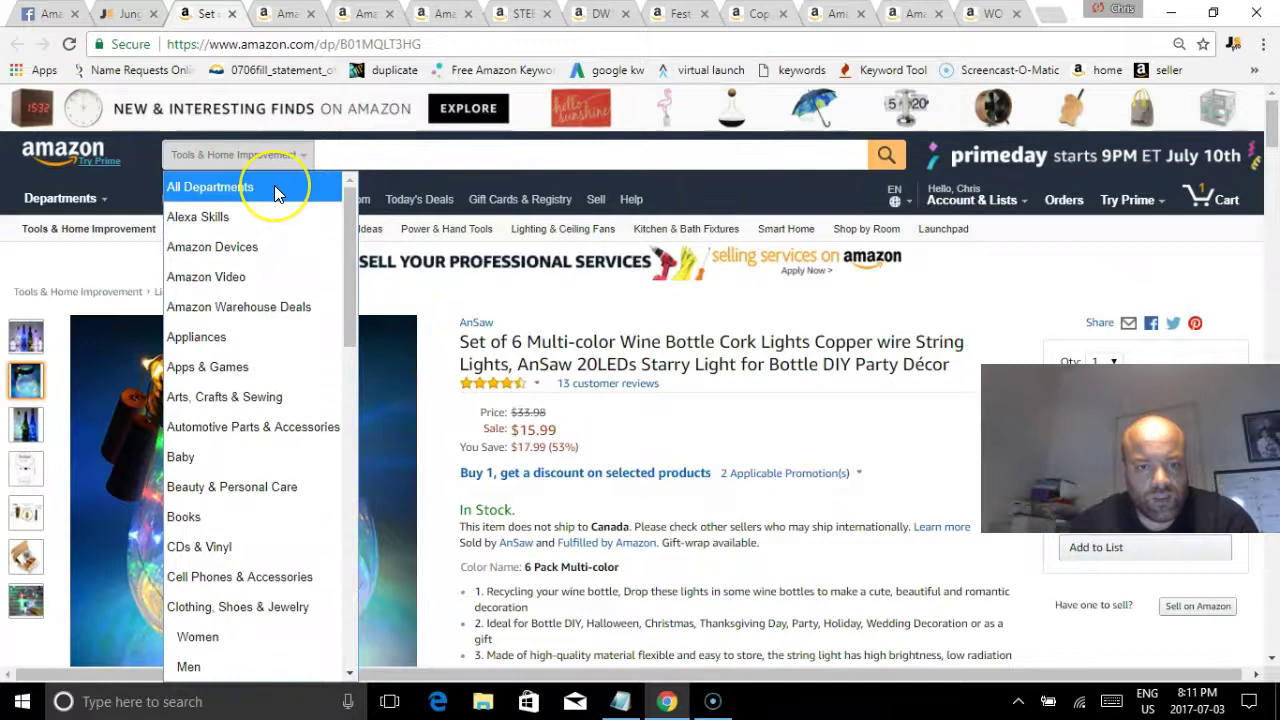
click(277, 190)
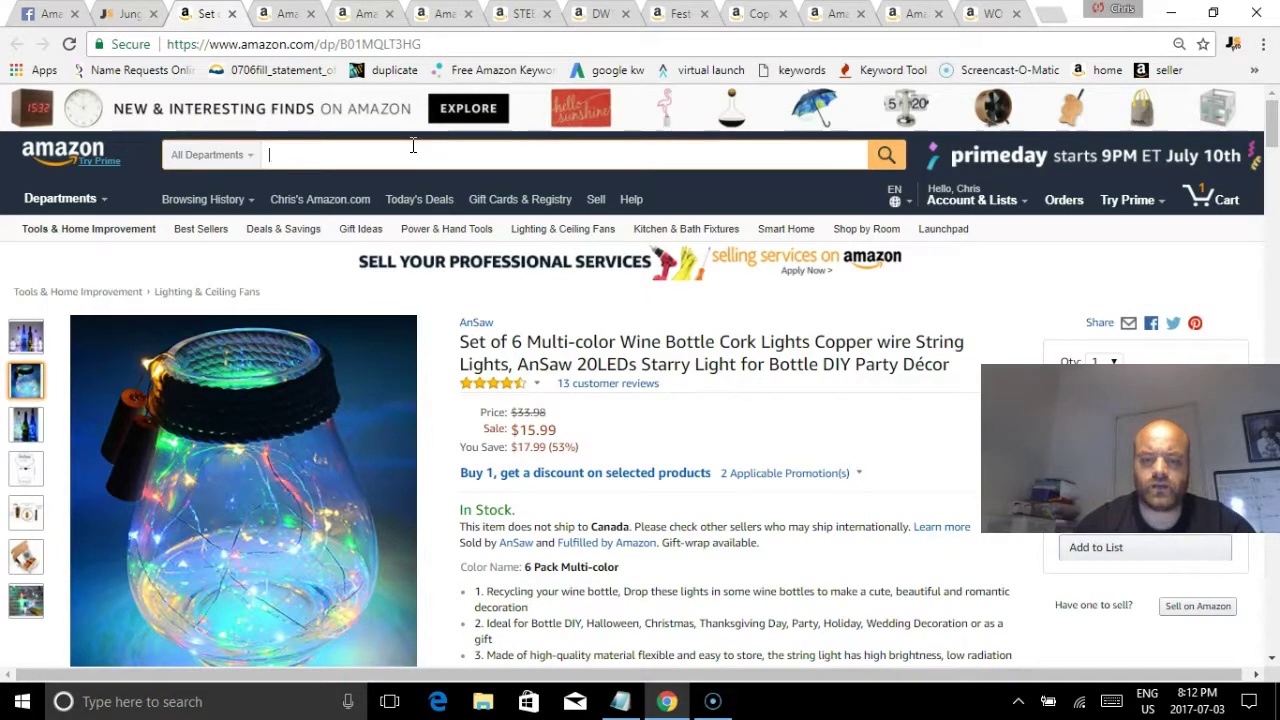
text(string lights)
key(Return)
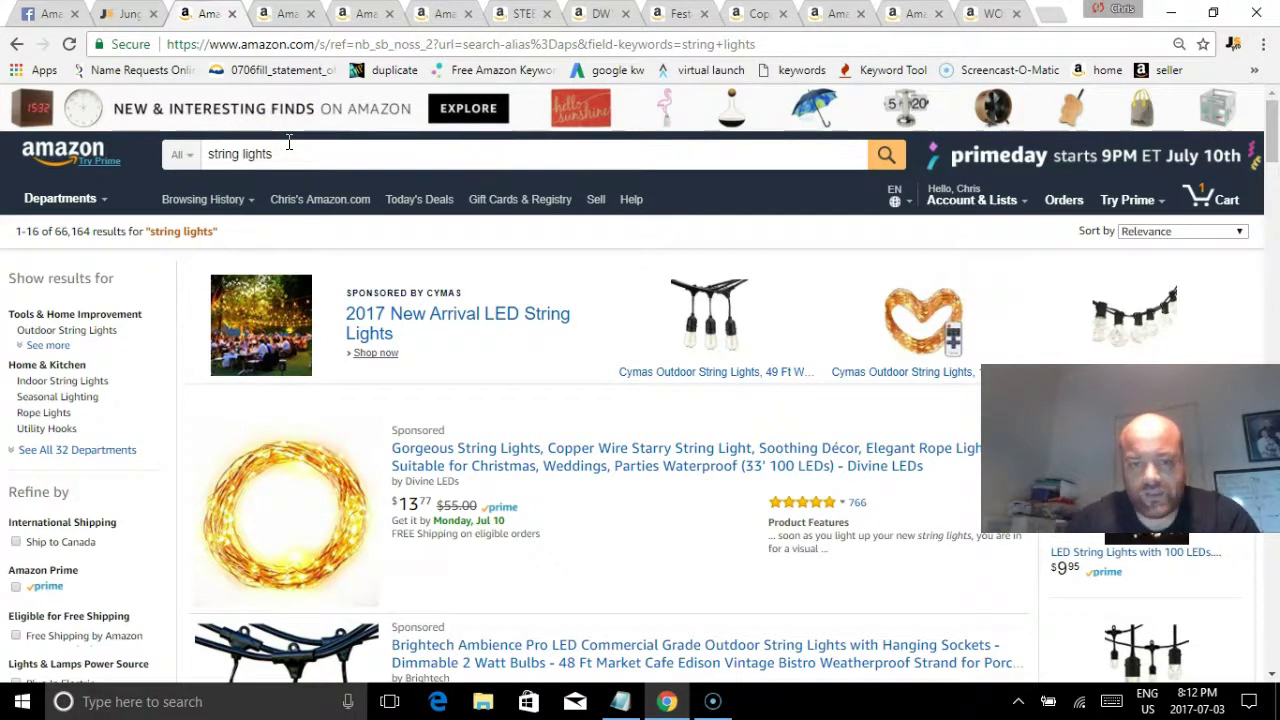
Step: Examine the Jungle Scout prices, sales and review counts for the "string lights" results, extending the report with the next results page
drag(1268, 150, 1262, 114)
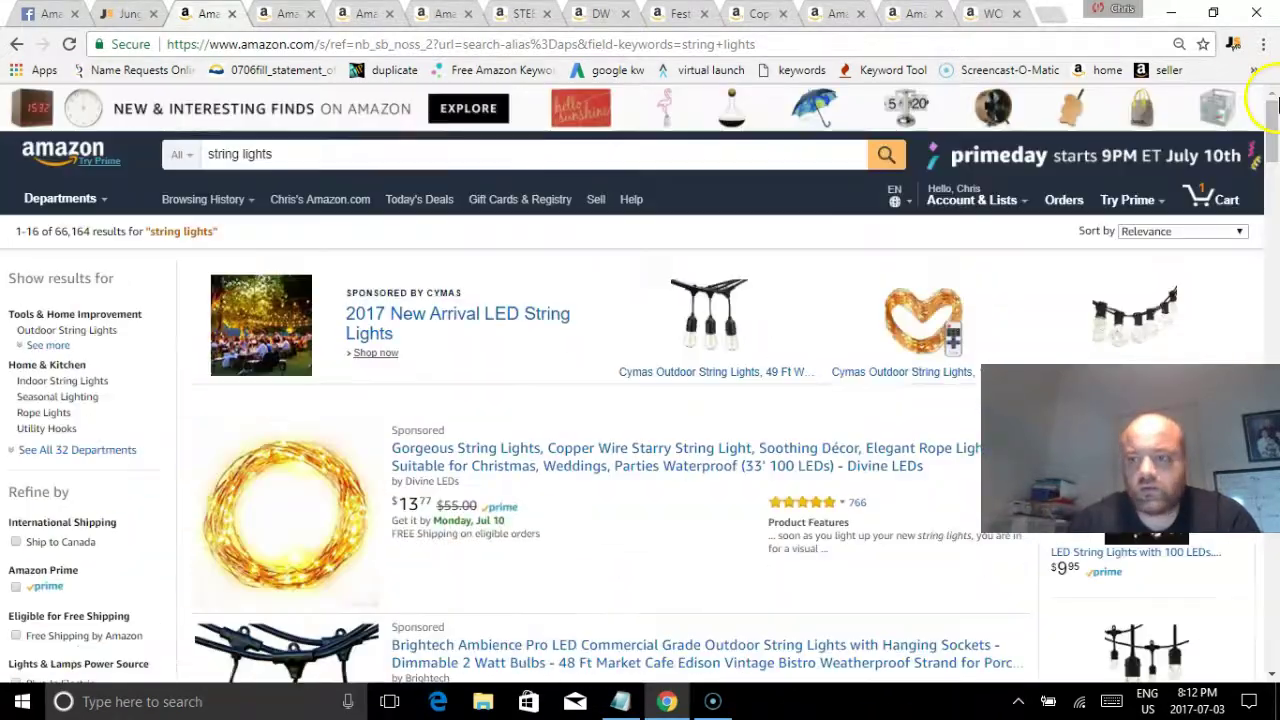
click(1235, 46)
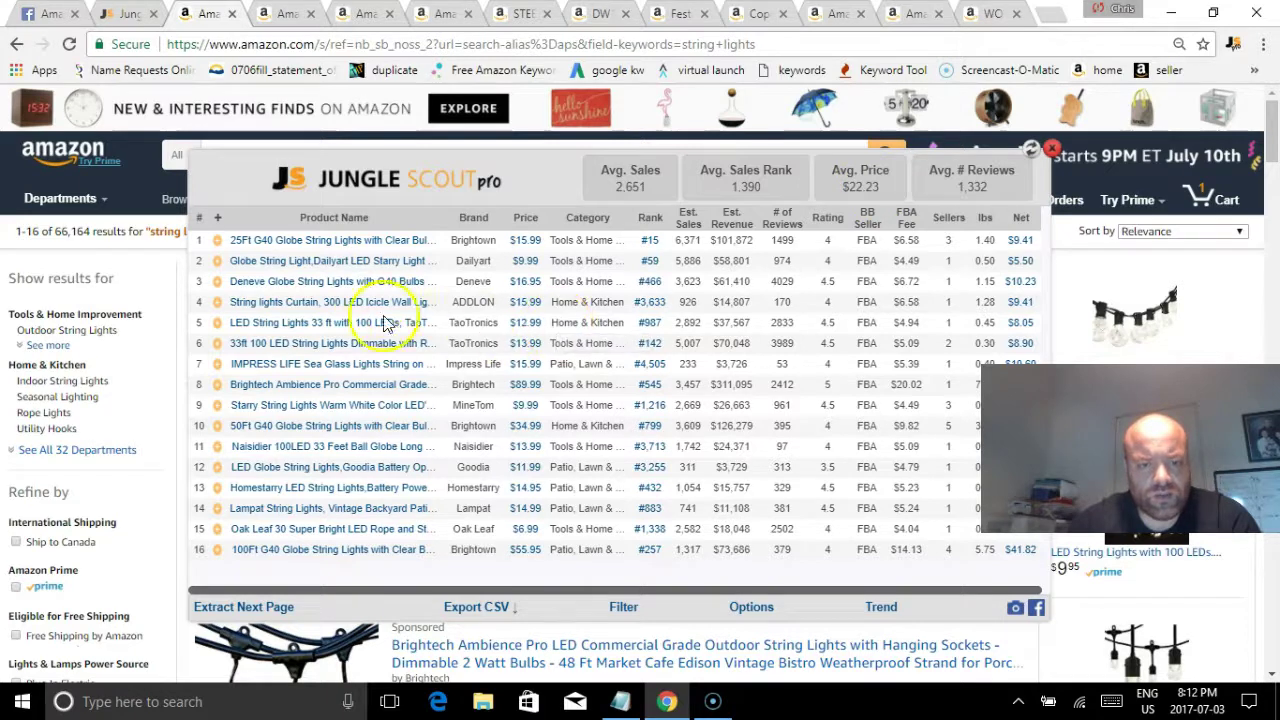
mouse_move(372, 310)
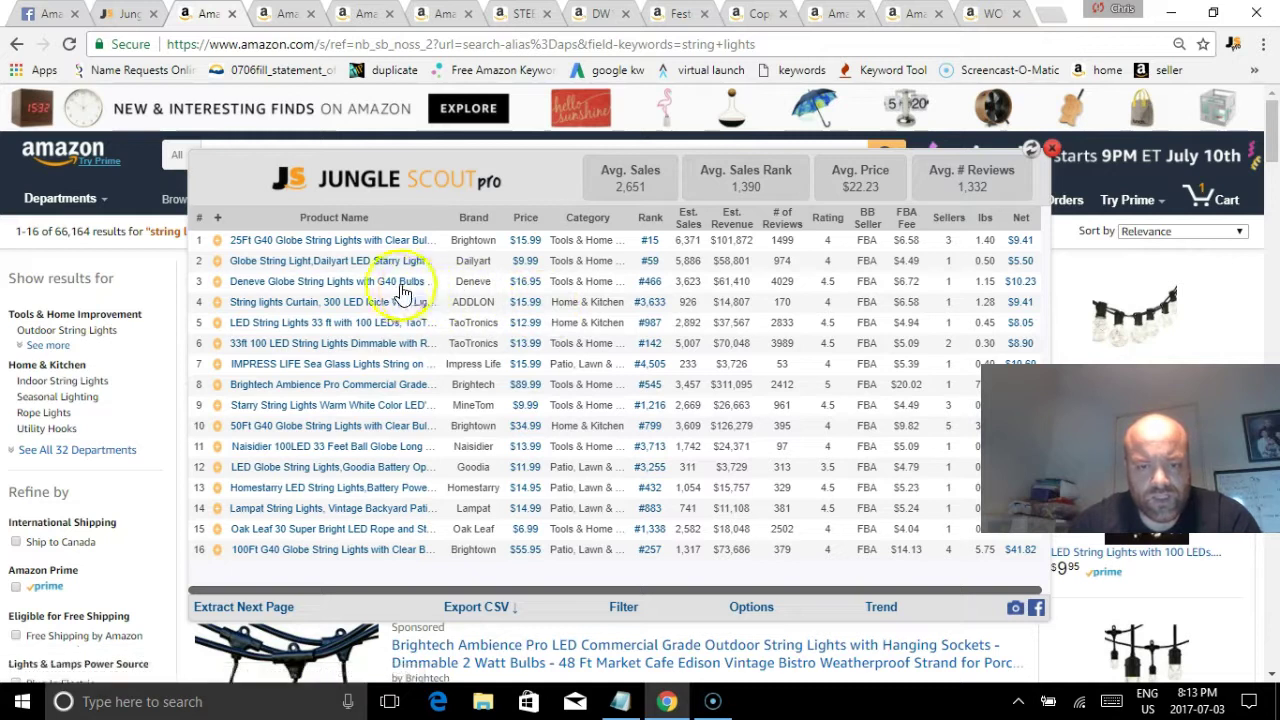
mouse_move(397, 293)
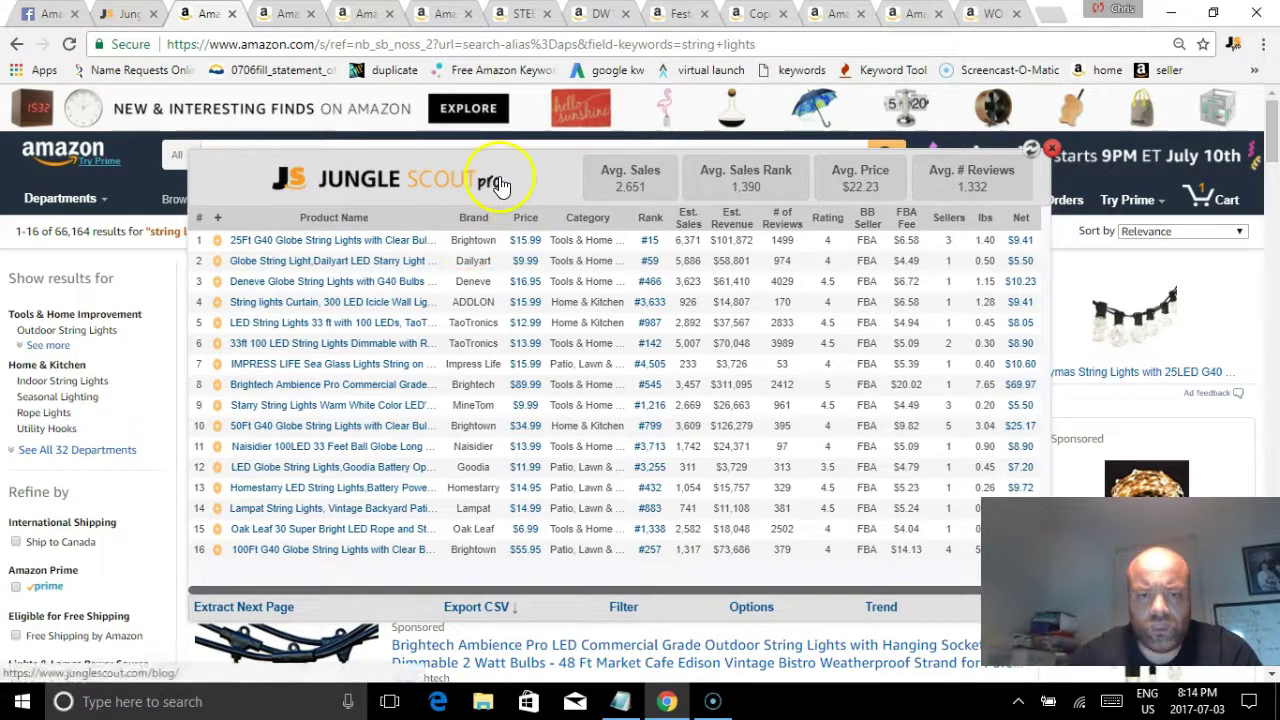
drag(513, 160, 466, 116)
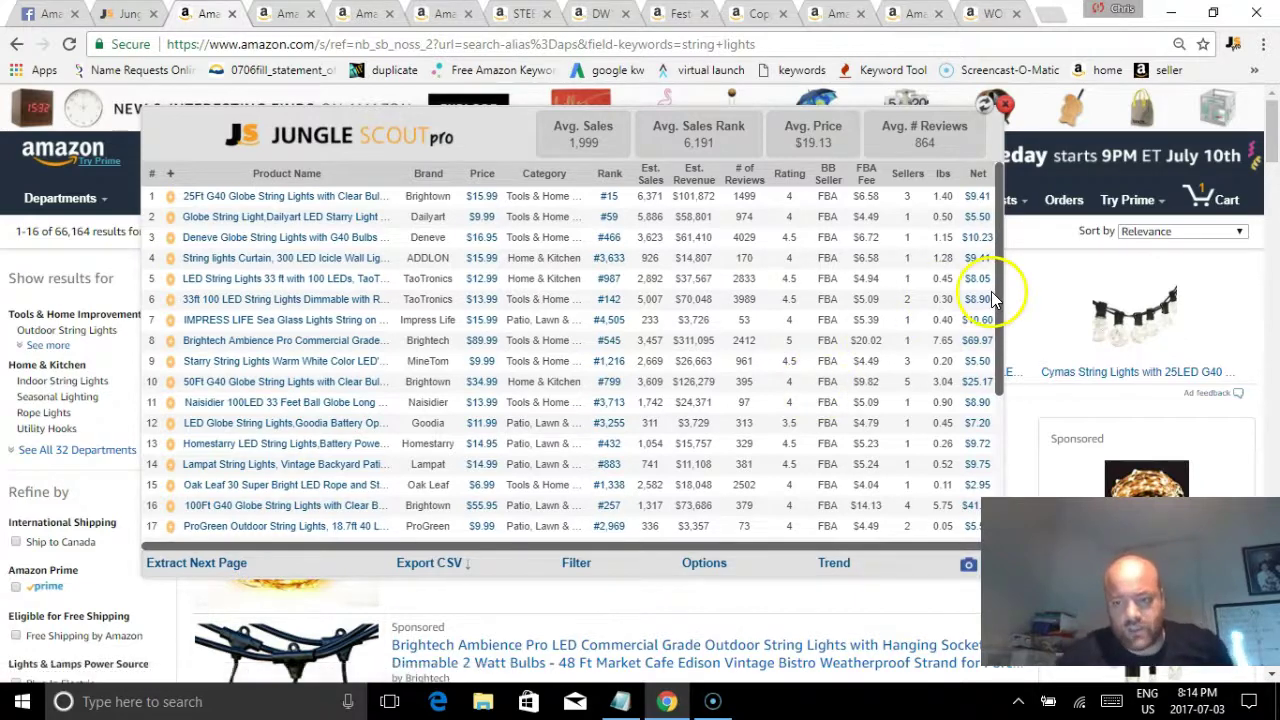
drag(1000, 297, 1029, 466)
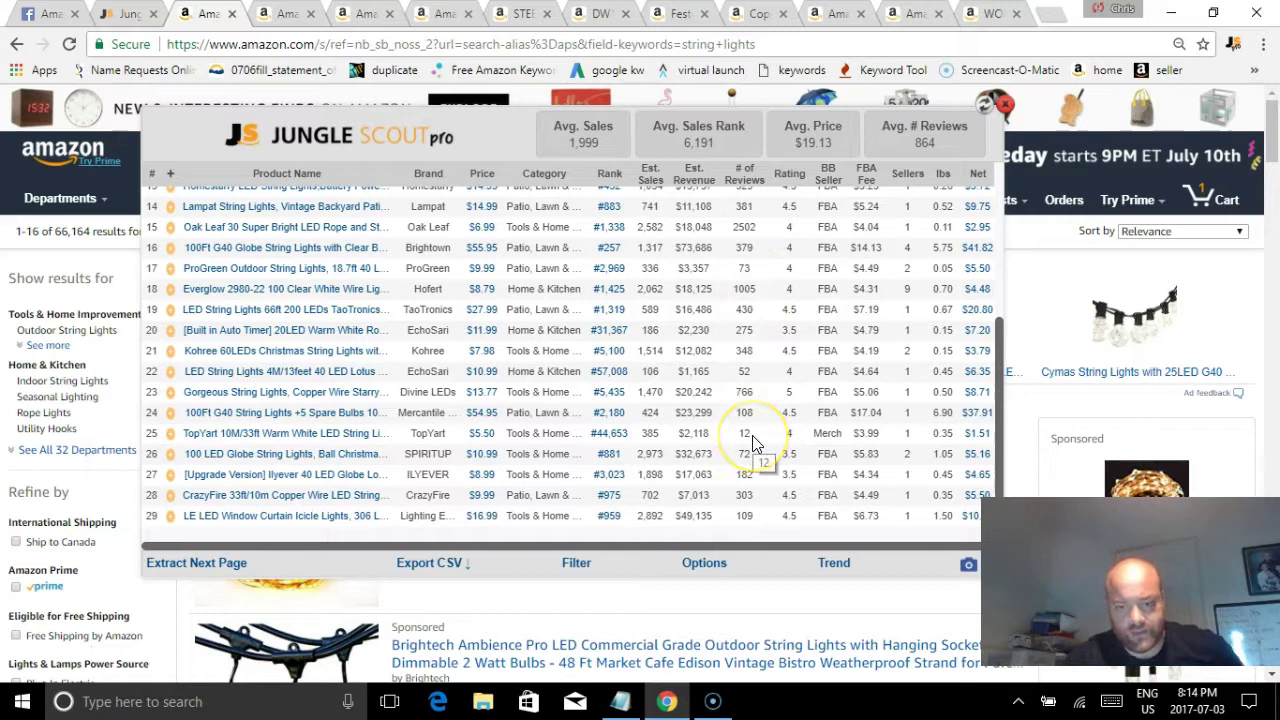
Step: Compare review counts and estimated sales across the extended "string lights" report, and close the report and its results page
click(703, 446)
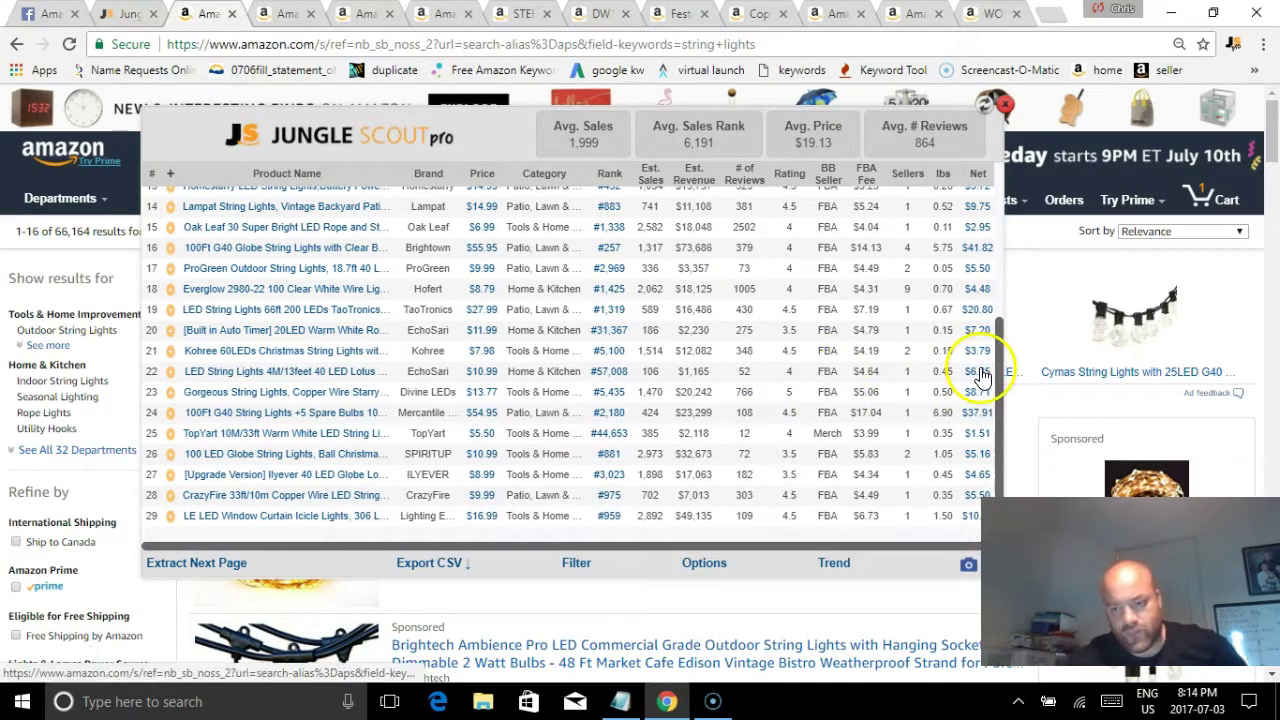
drag(1000, 366, 893, 157)
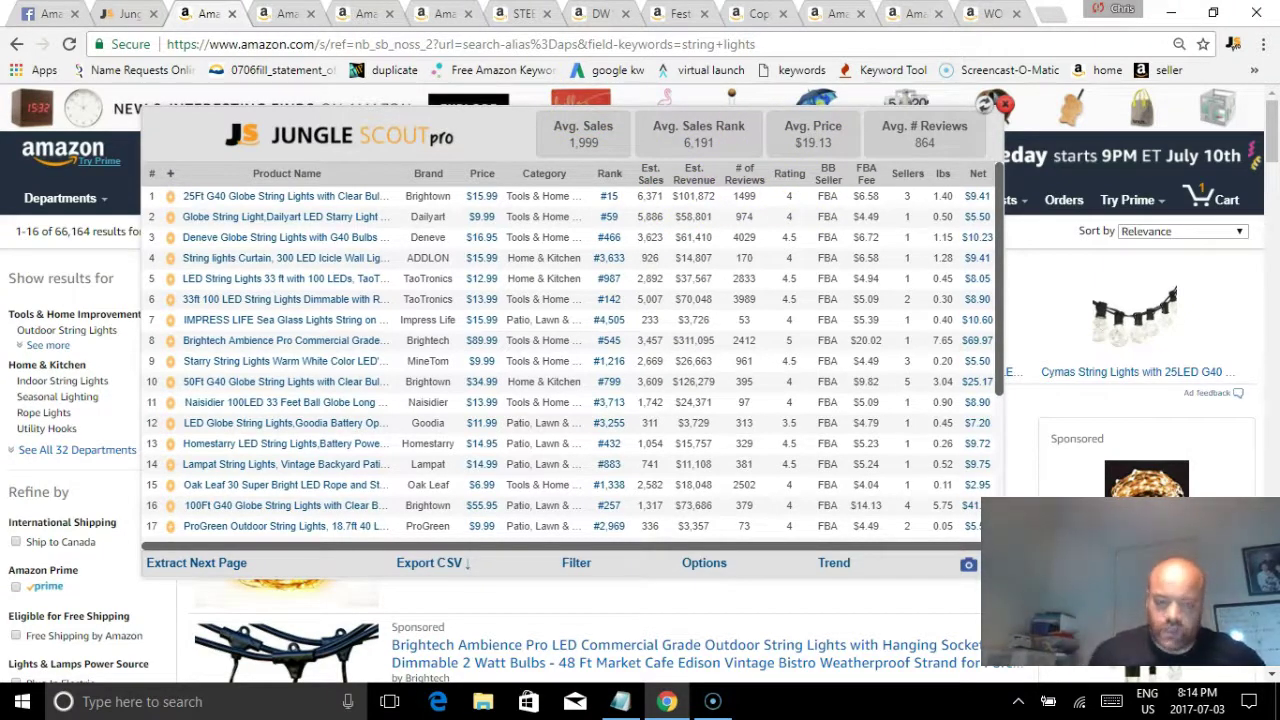
click(1006, 114)
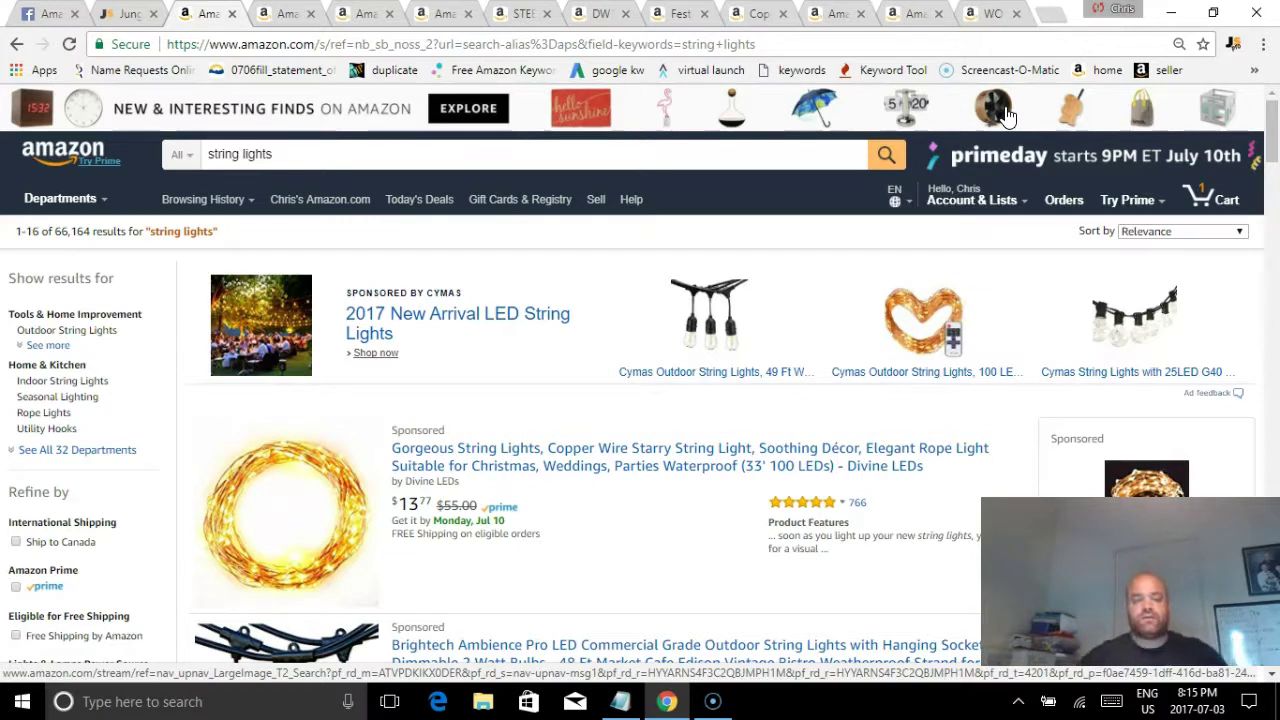
click(231, 14)
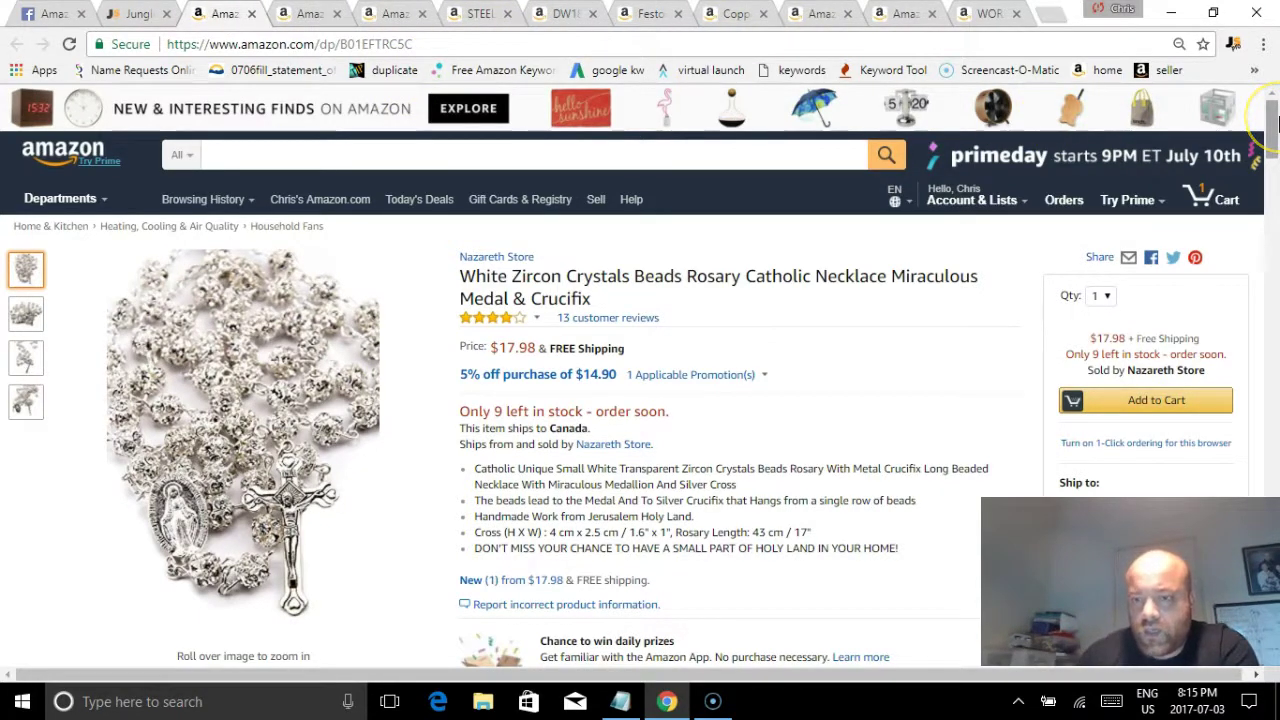
Step: From the White Zircon Crystals Beads Rosary listing, search all departments for the suggested term "rosary beads catholic"
drag(1275, 122, 1275, 140)
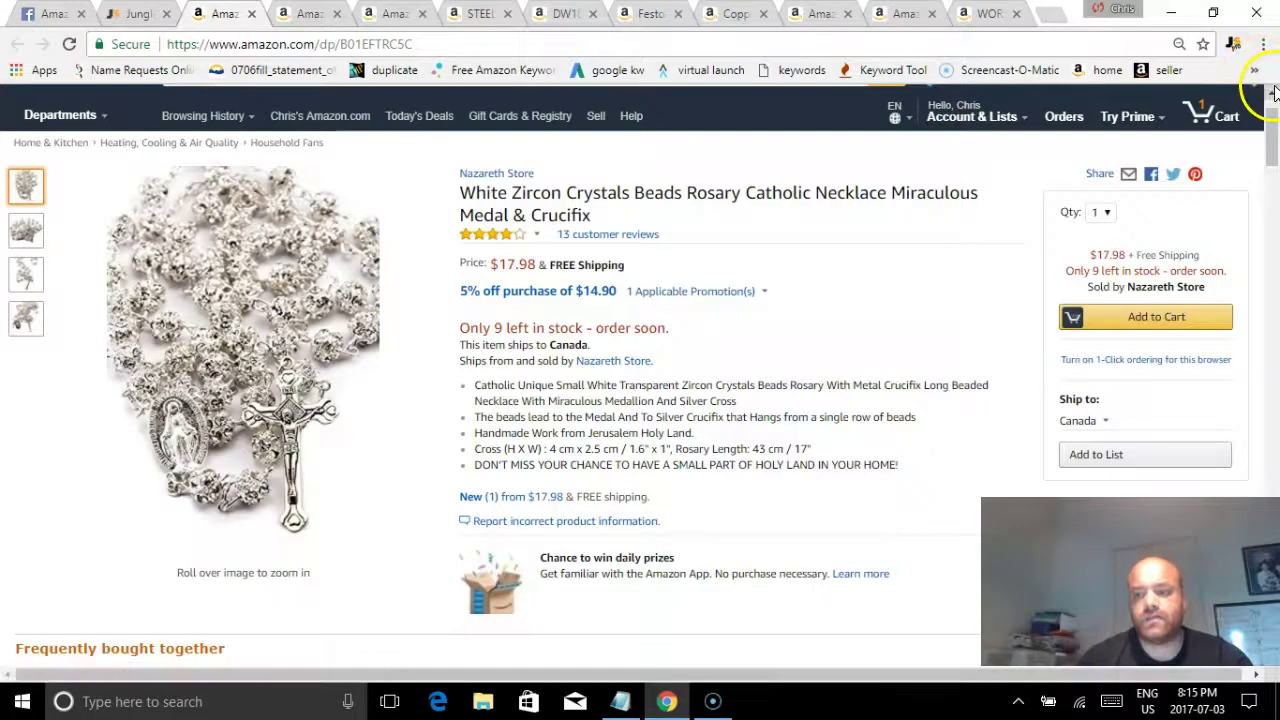
click(1273, 92)
click(1273, 92)
click(538, 140)
text(ros)
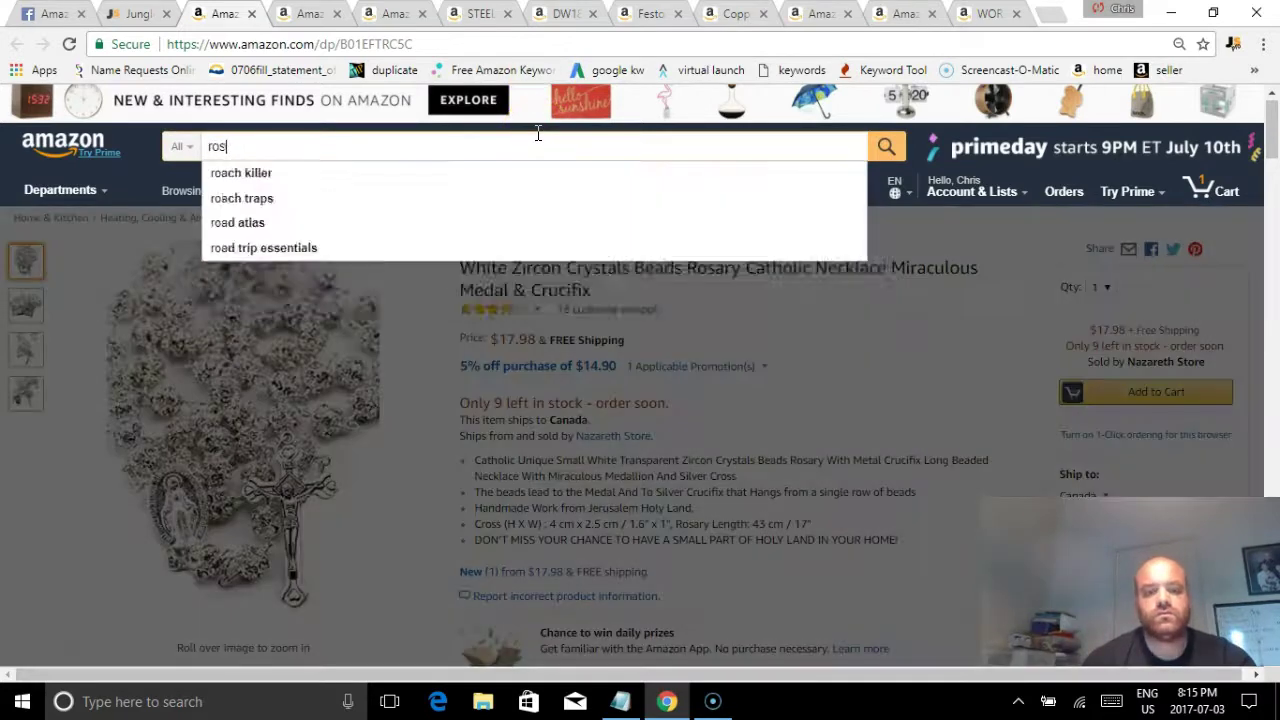
text(ary beads)
key(Down)
key(Return)
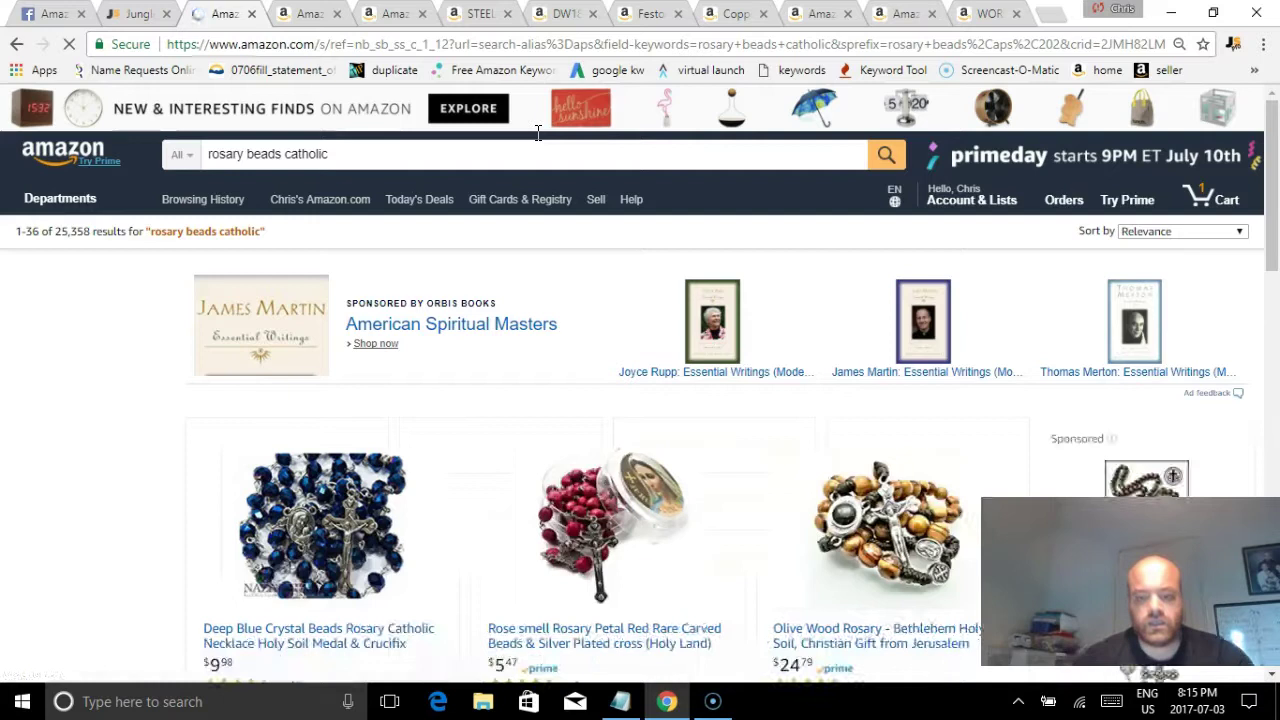
Step: Examine the Jungle Scout sales, prices and review counts for "rosary beads catholic", and close the report and that page
click(1236, 50)
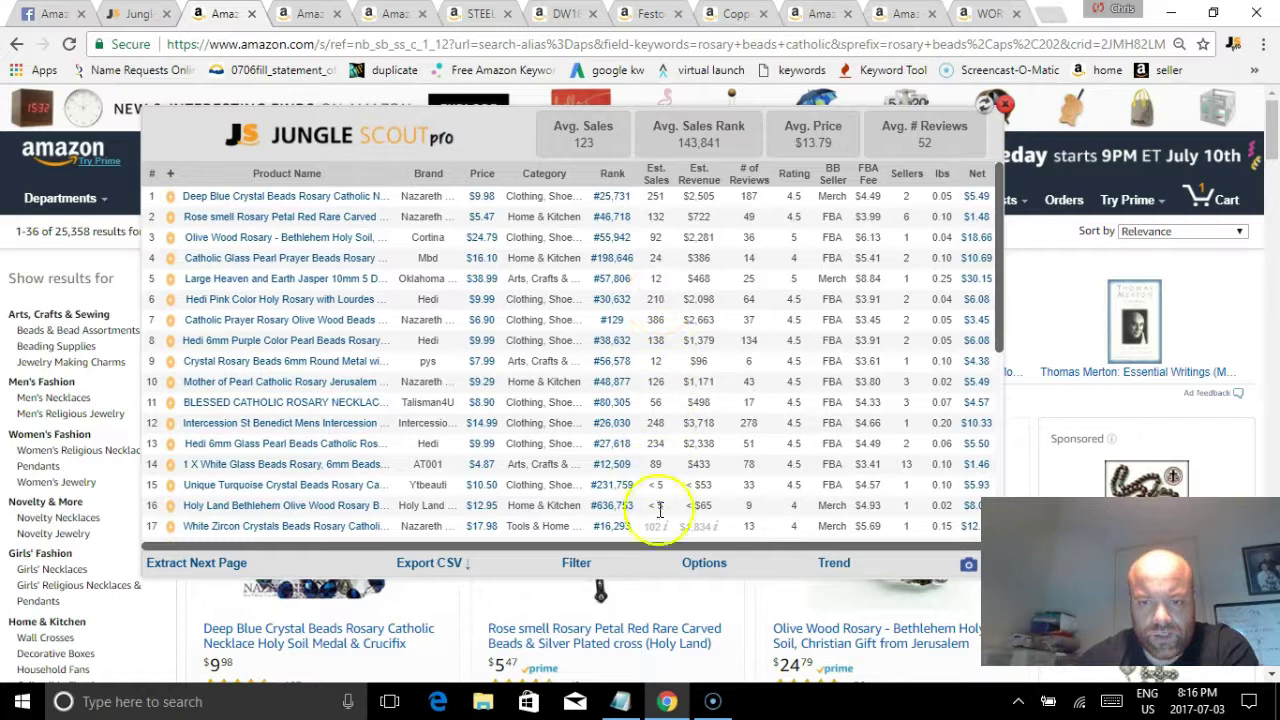
click(1006, 107)
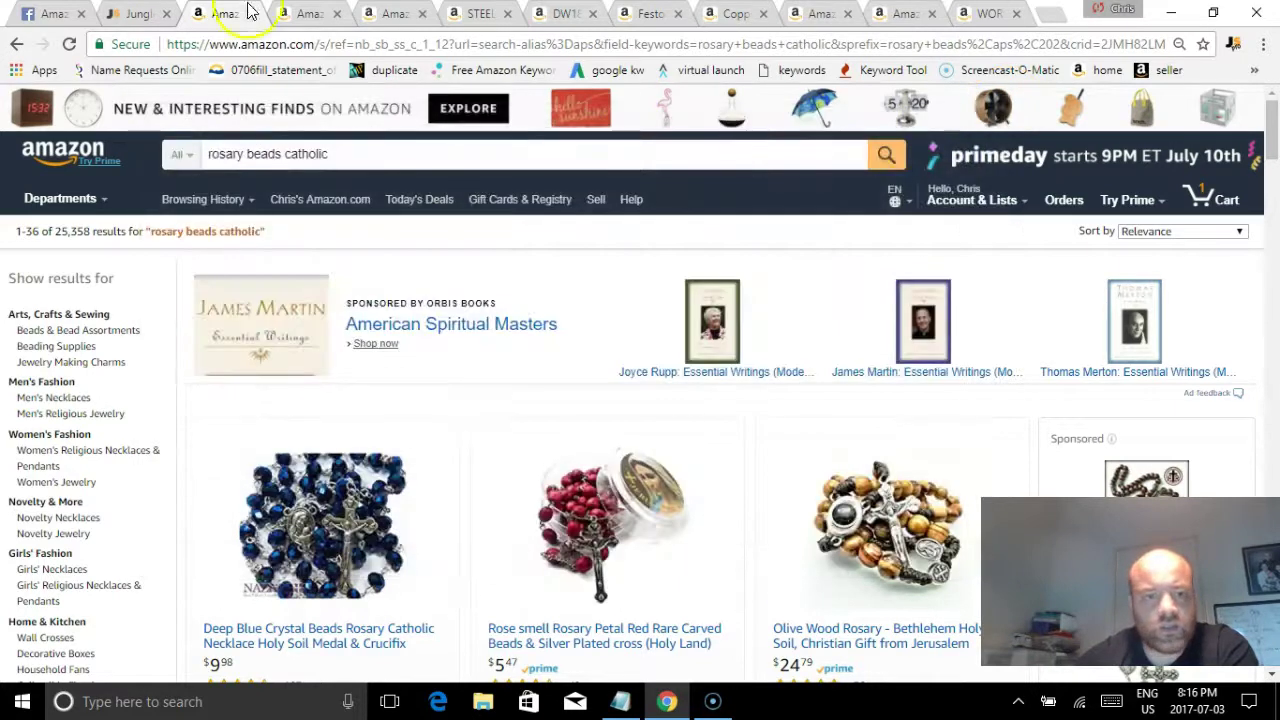
click(251, 16)
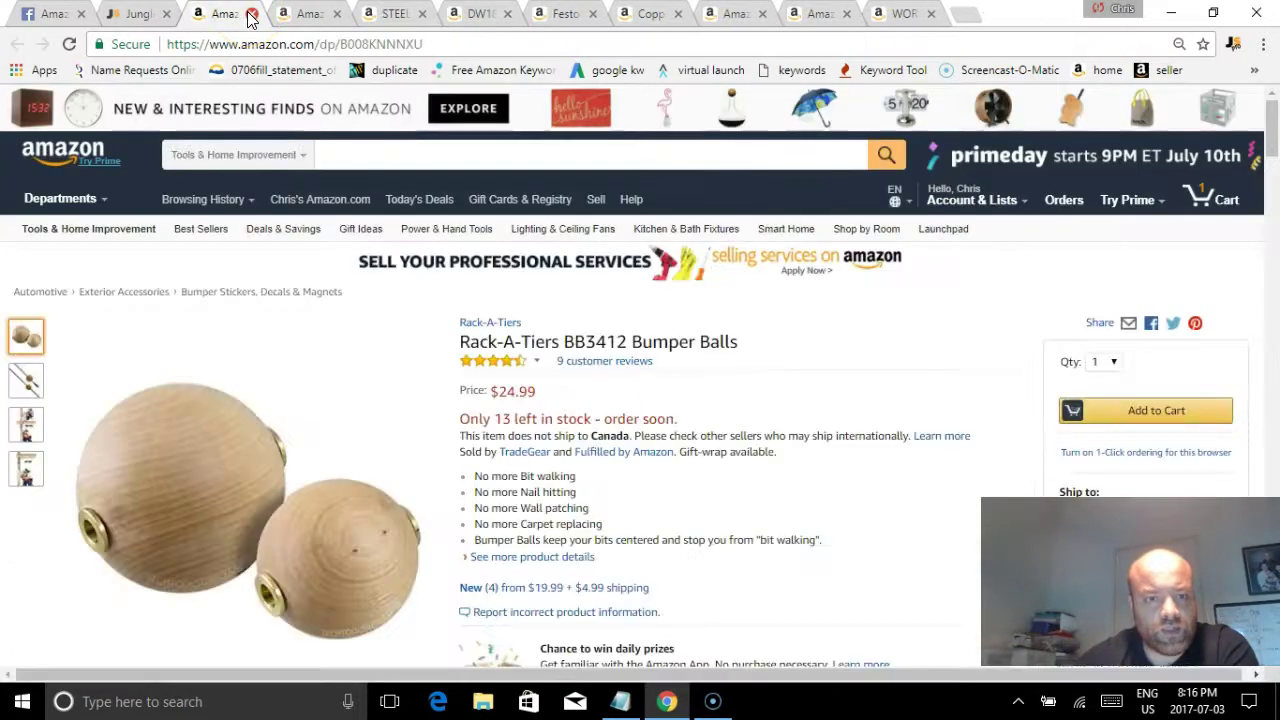
Step: From the Rack-A-Tiers Bumper Balls listing, search Tools & Home Improvement for "bumper balls" and look through the results for comparable products
click(398, 156)
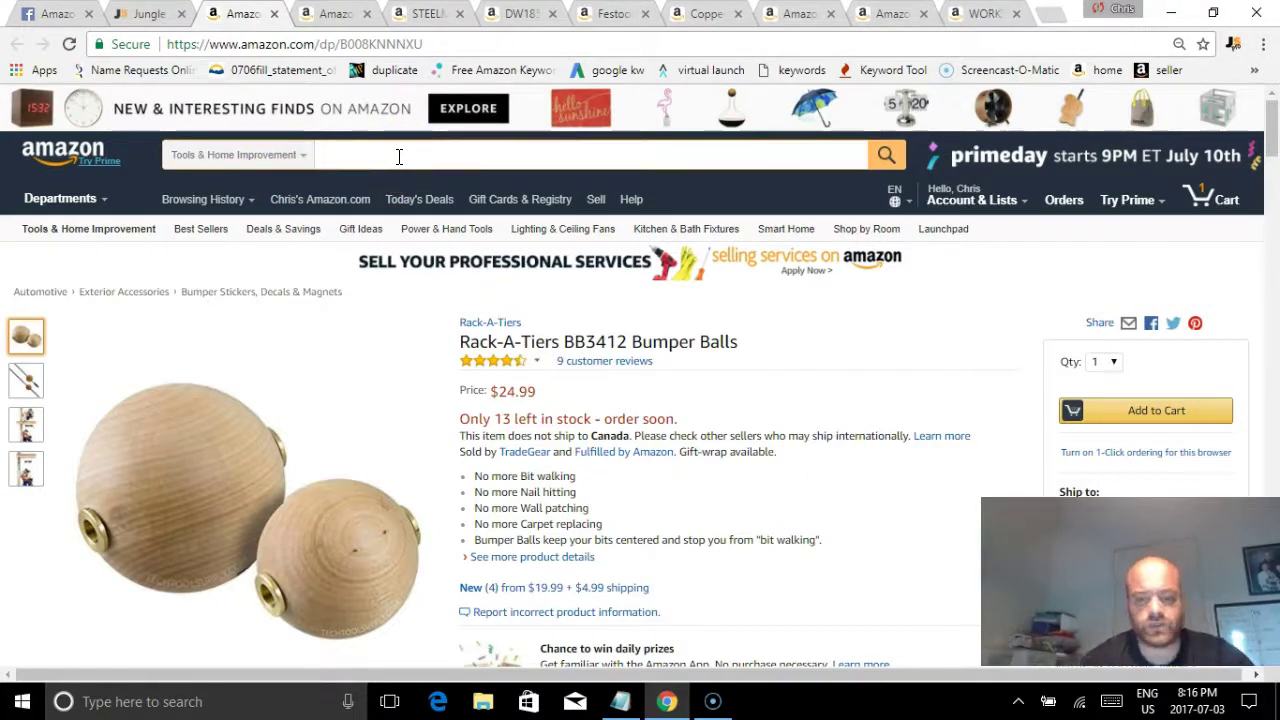
text(bumper balls)
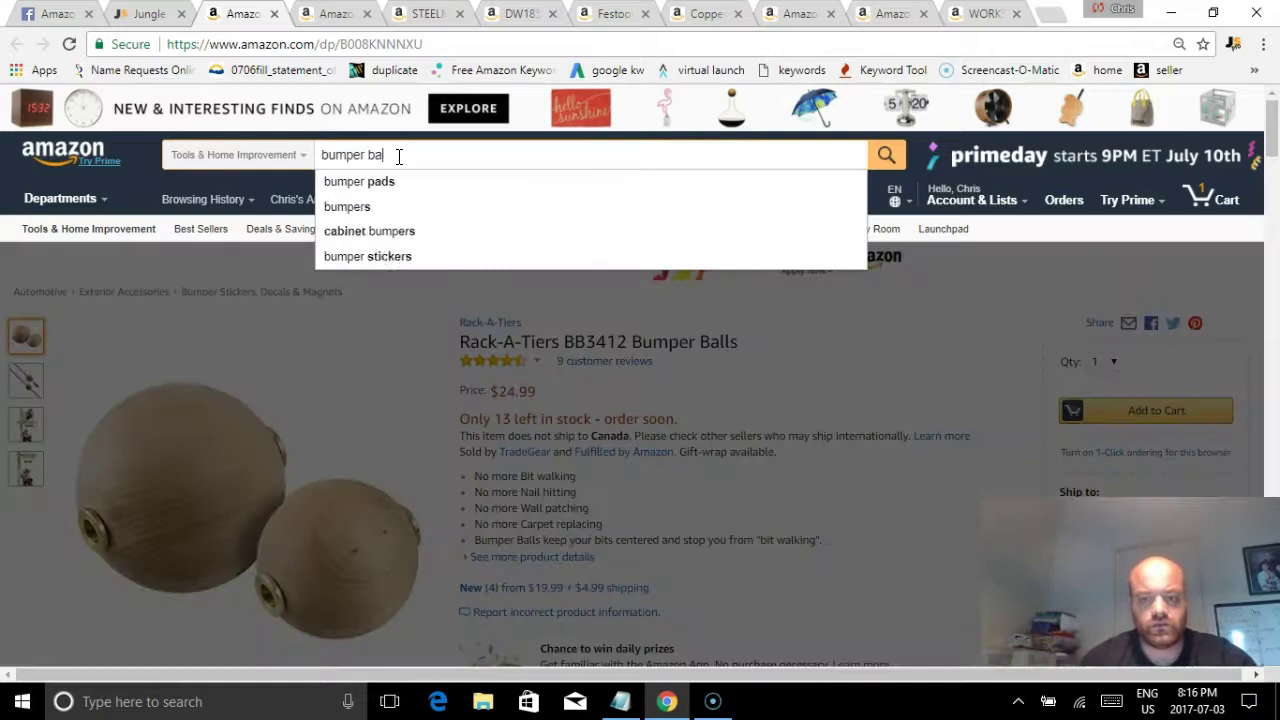
key(Return)
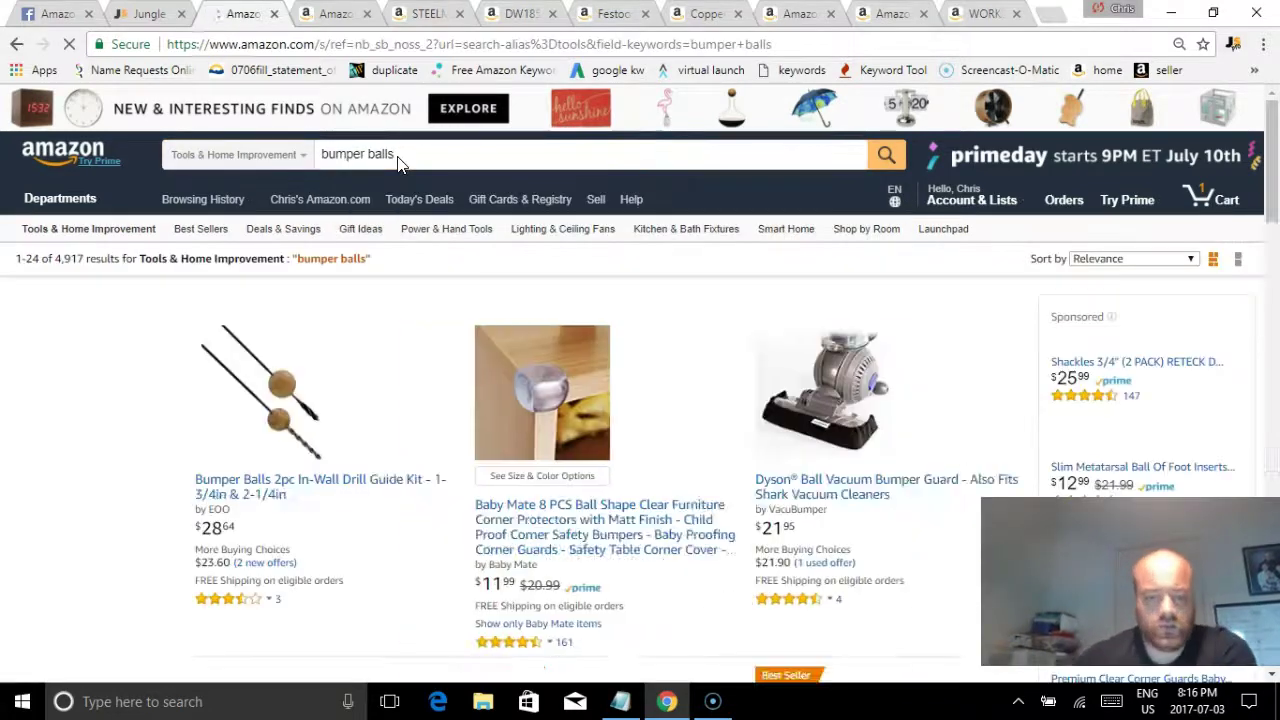
click(515, 157)
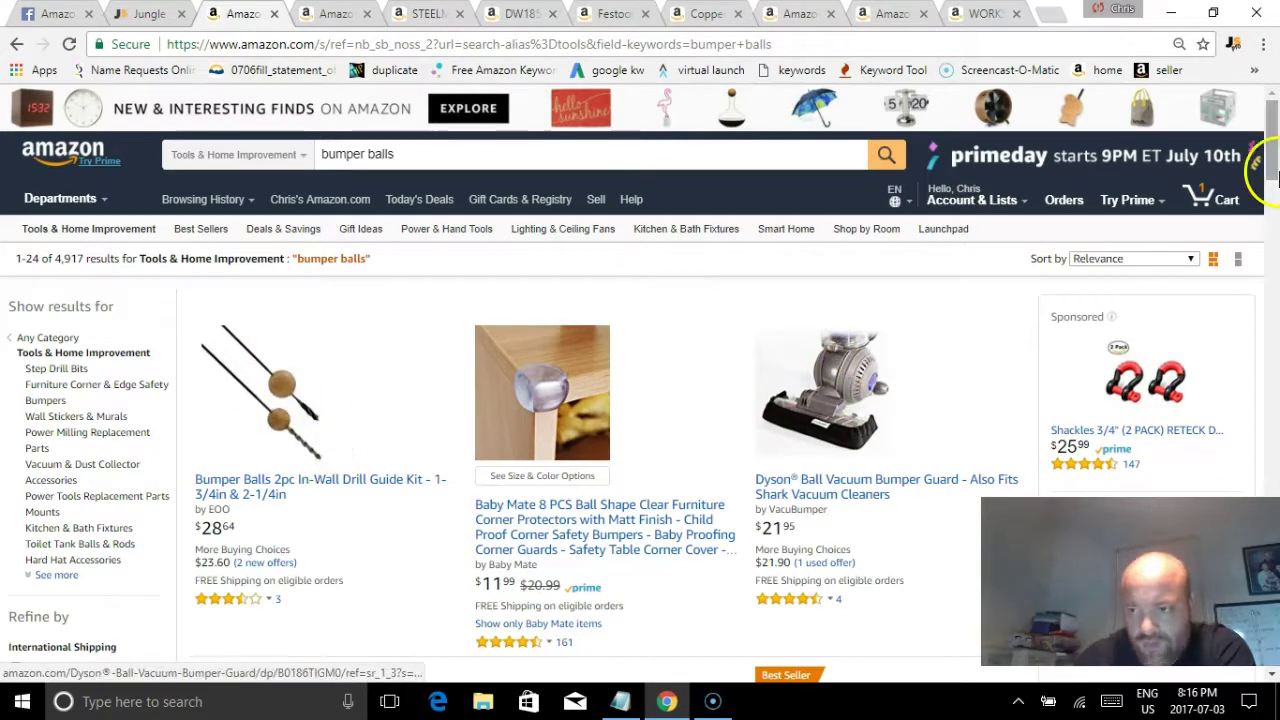
drag(1268, 165, 1272, 378)
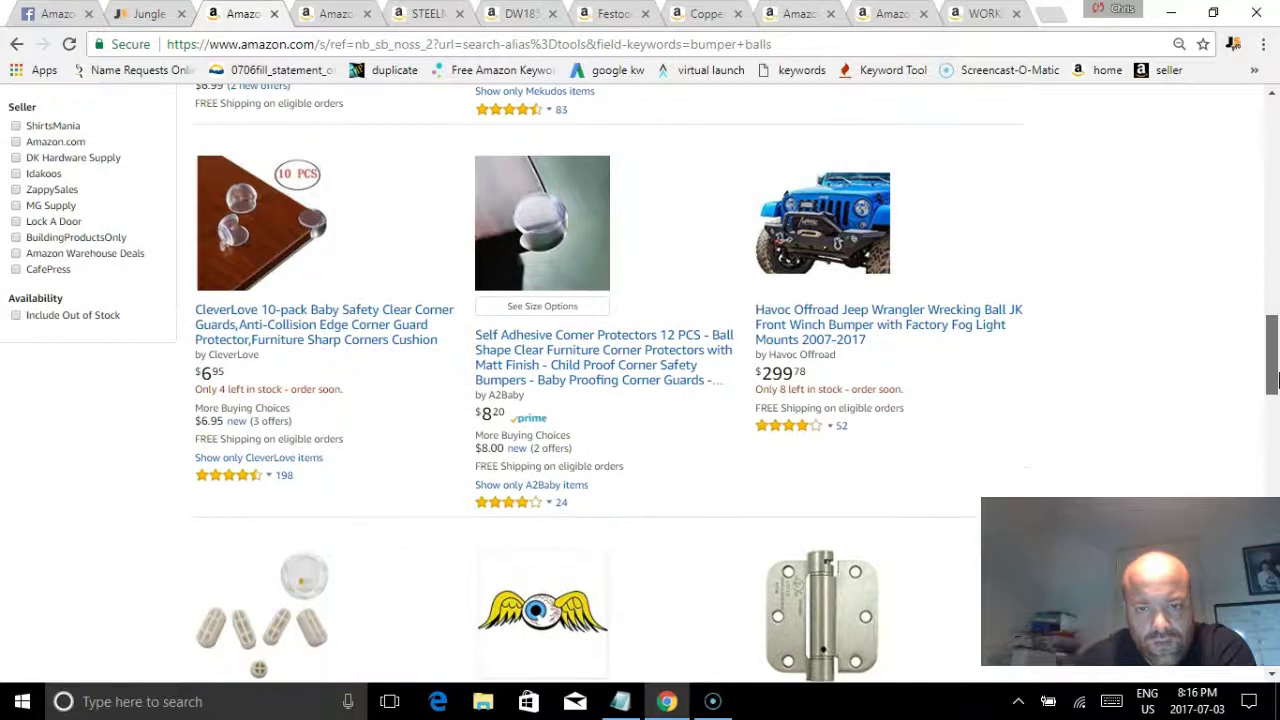
drag(1272, 378, 1272, 155)
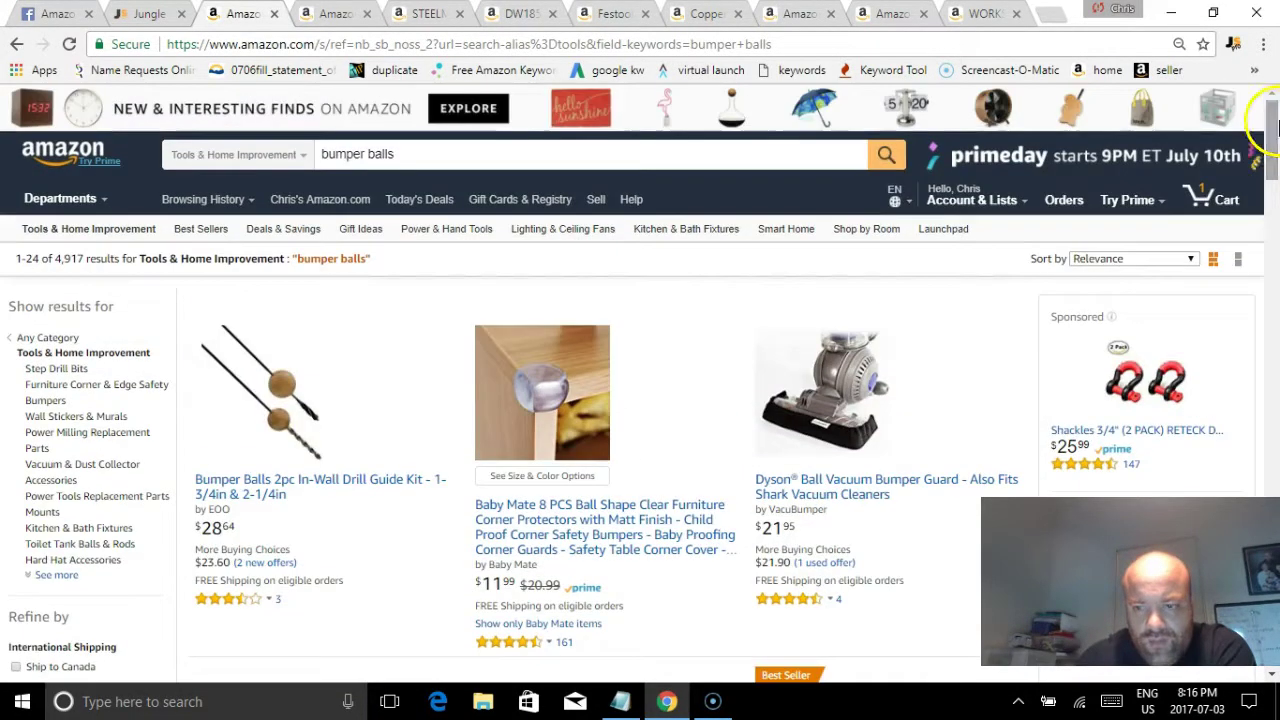
Step: Examine the Jungle Scout estimated sales and review counts for "bumper balls", and close the report and that page
click(1235, 47)
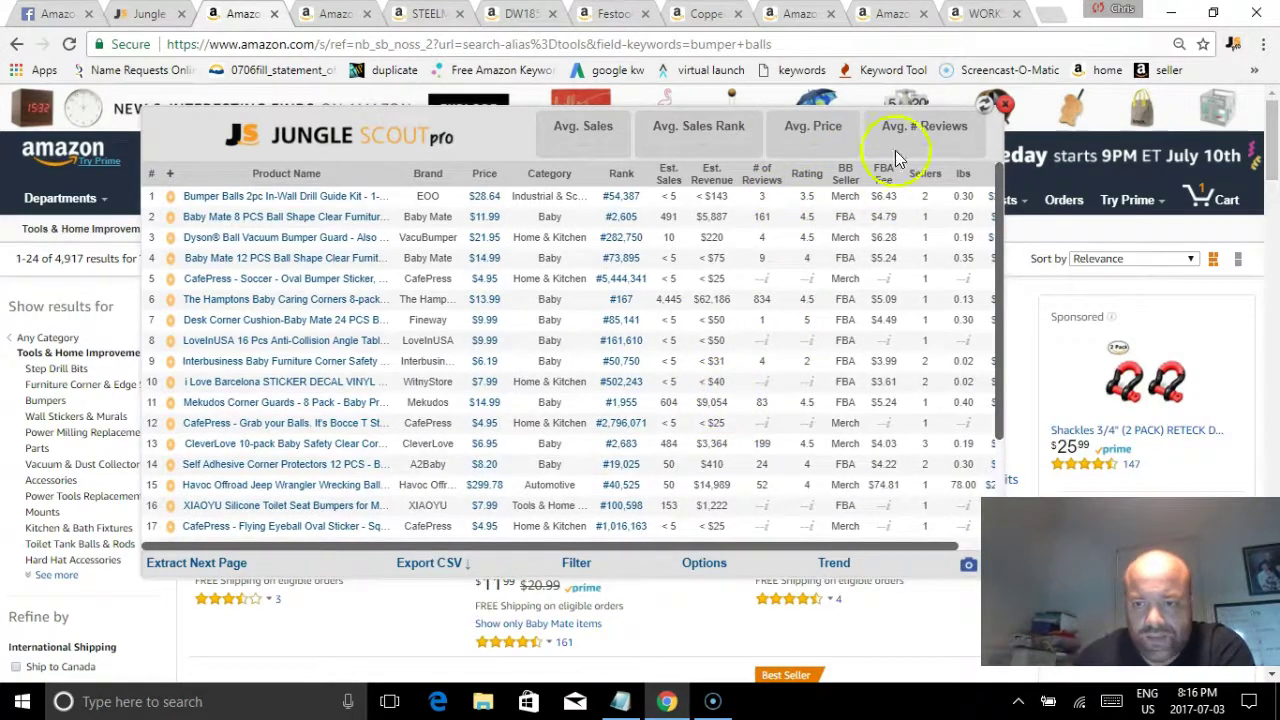
click(1003, 105)
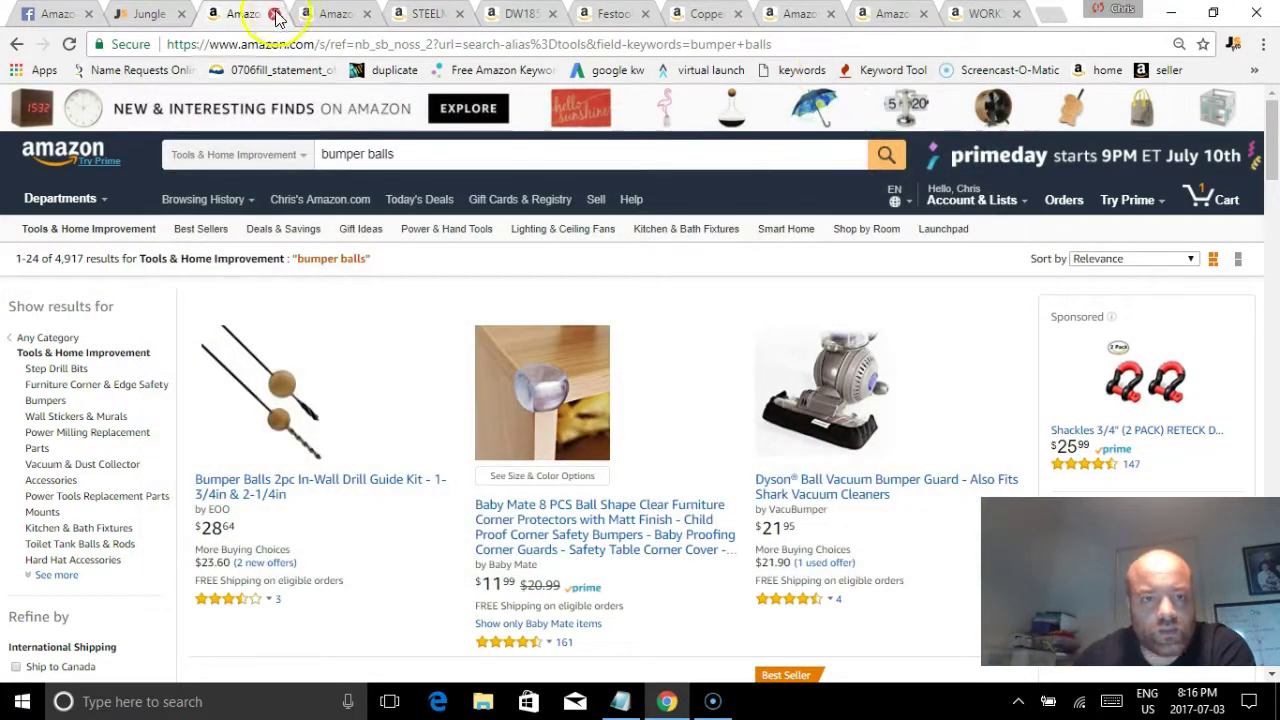
click(277, 14)
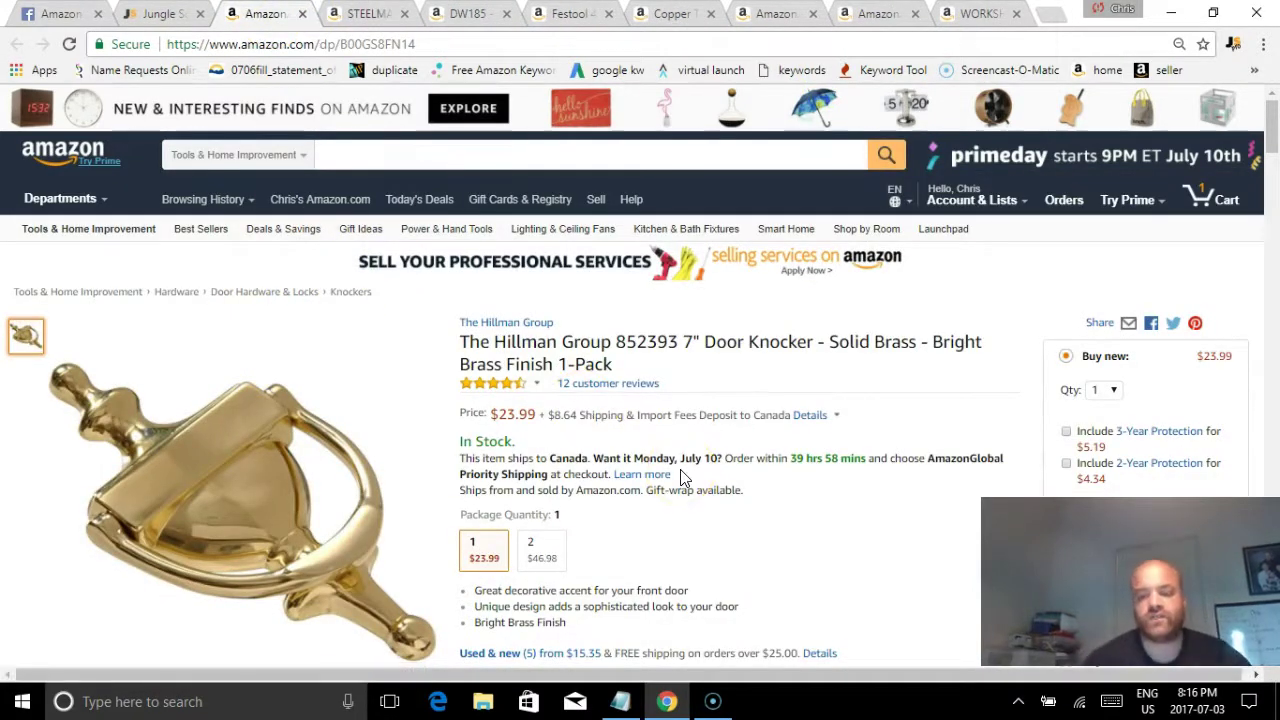
Step: From the Hillman Group solid brass door knocker listing, search Tools & Home Improvement for 7" door knocker
click(506, 159)
text(7)
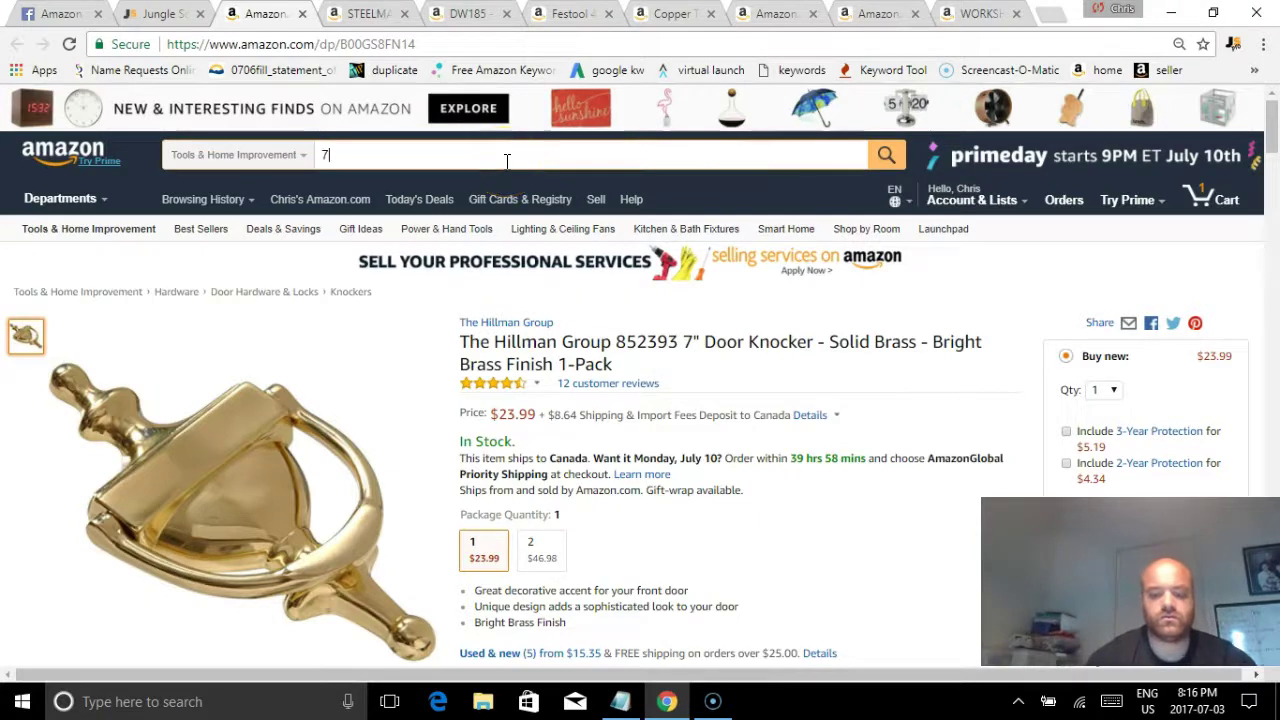
text(" door knocker)
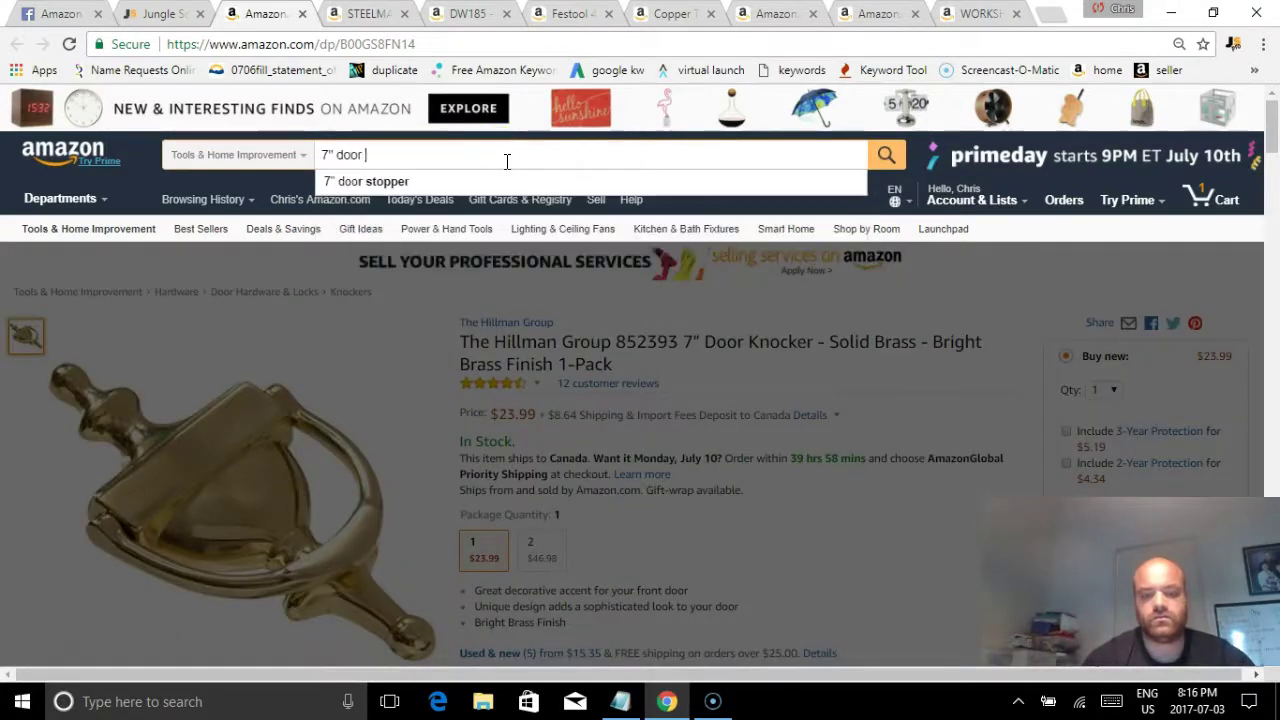
key(Return)
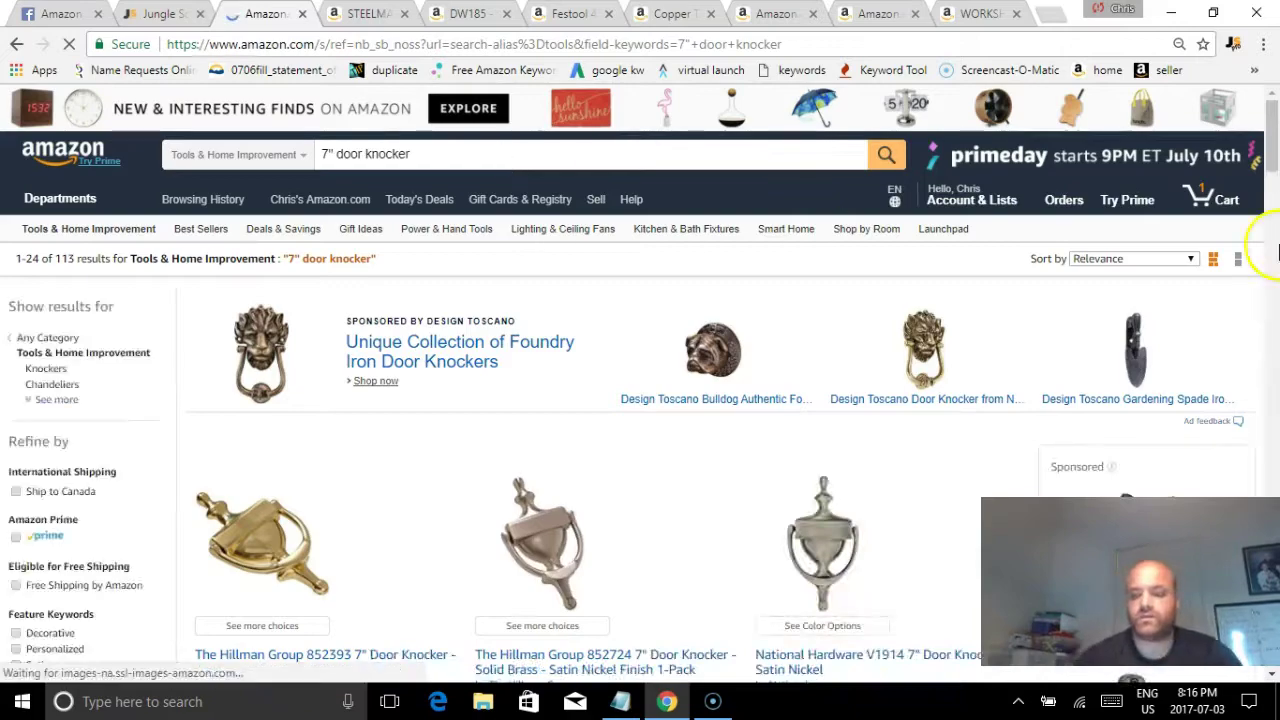
drag(1275, 158, 1270, 100)
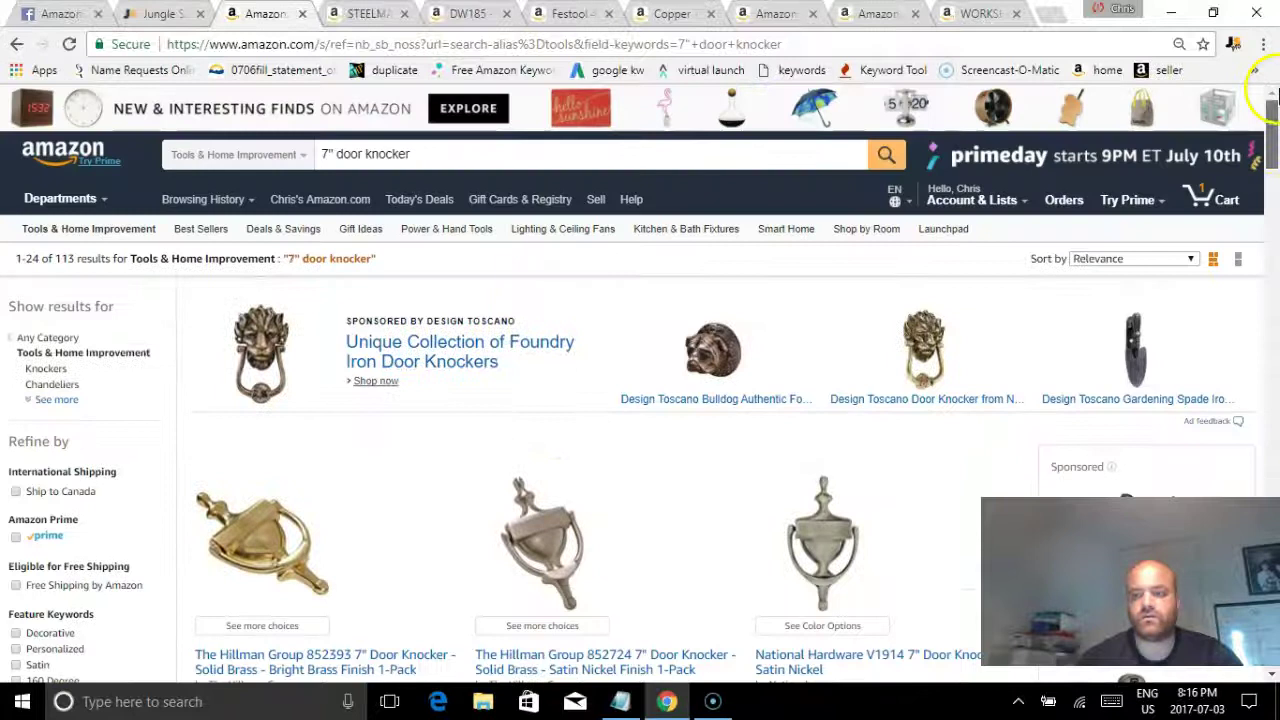
Step: Examine the Jungle Scout sales, revenue and review counts for the 7" door knocker results, and close the report and that page
click(1235, 47)
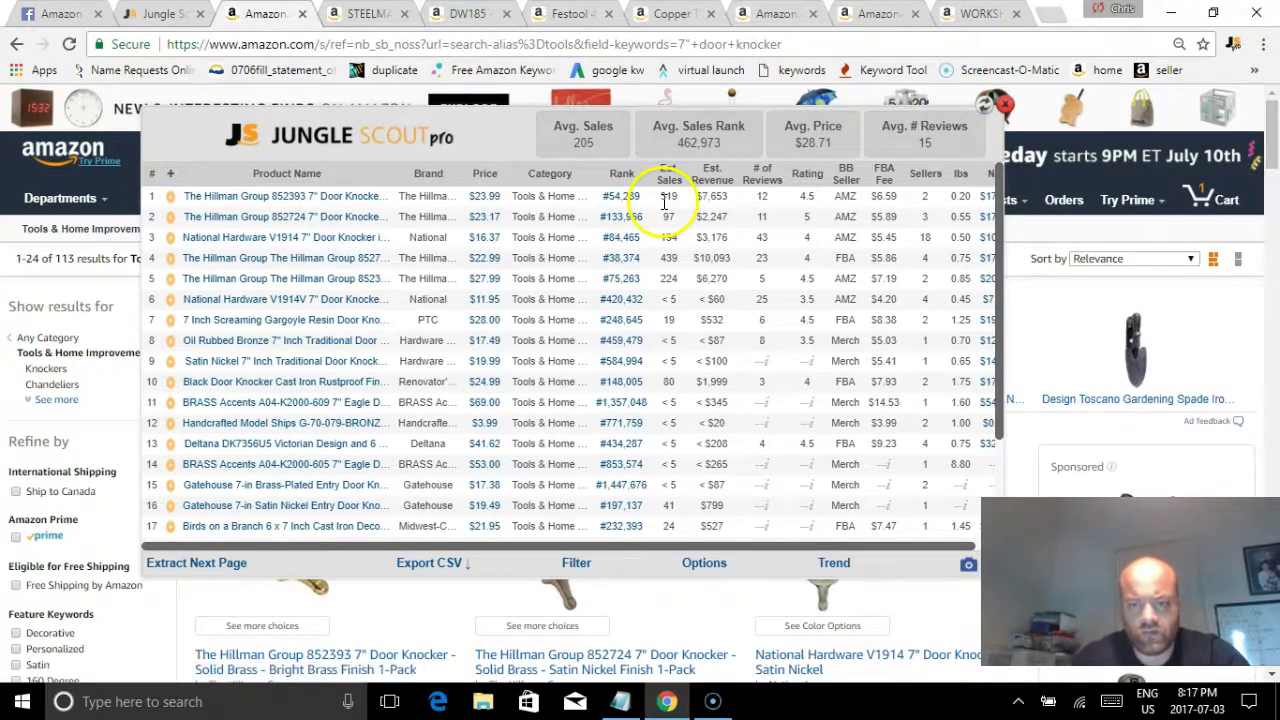
mouse_move(340, 198)
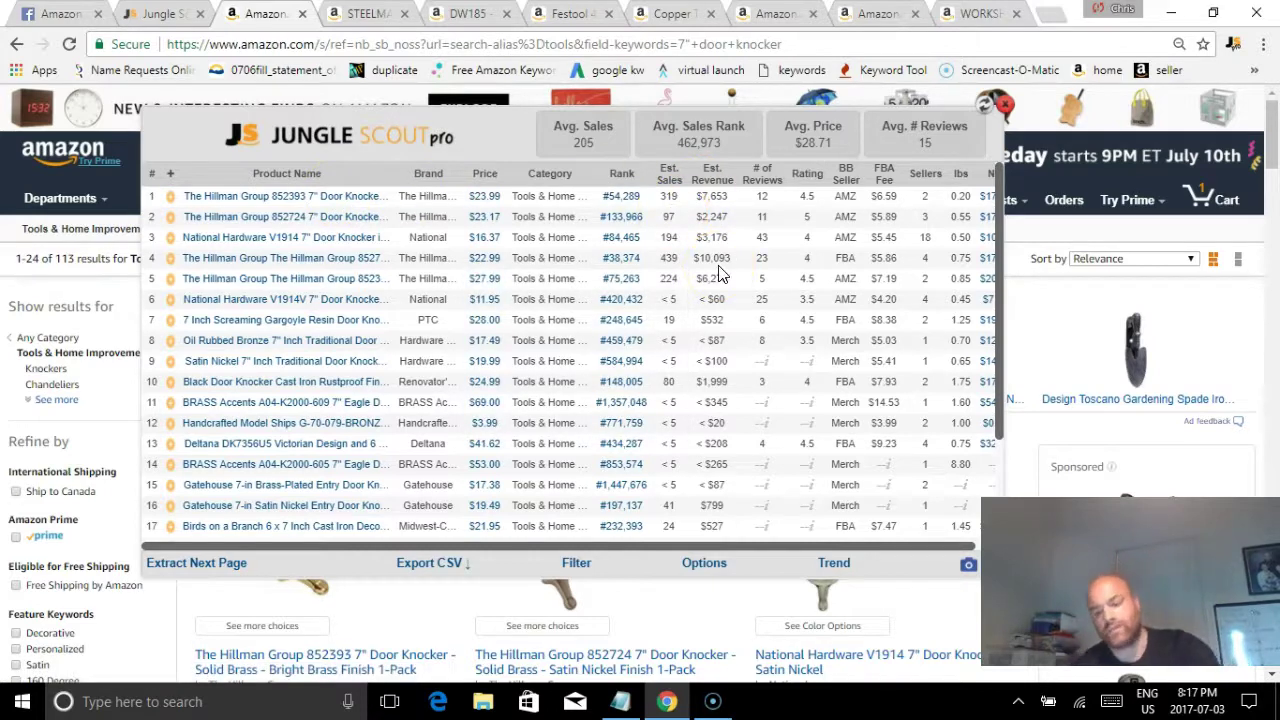
click(1008, 106)
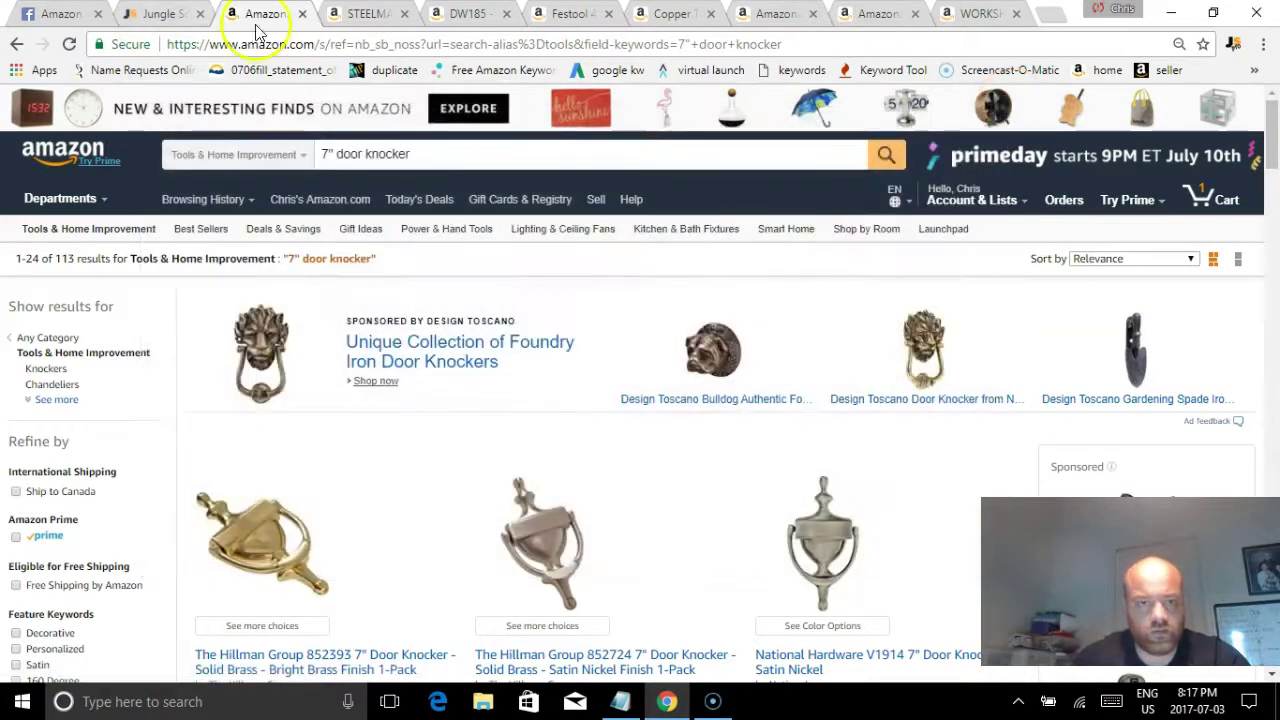
click(302, 14)
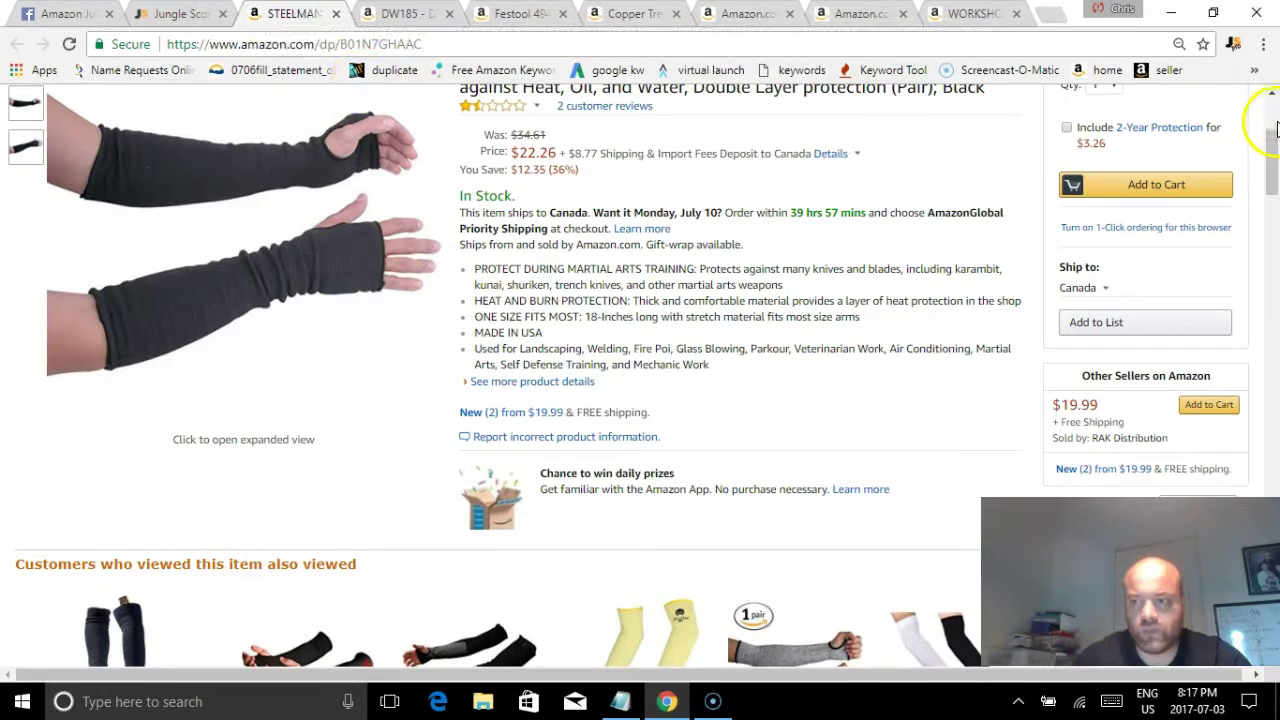
Step: From the STEELMAN 60020 Kevlar Safety Sleeve listing, switch the search scope to All Departments and search for "safety sleves"
mouse_move(1274, 152)
mouse_down()
mouse_move(1277, 130)
mouse_move(1270, 138)
mouse_up()
click(765, 152)
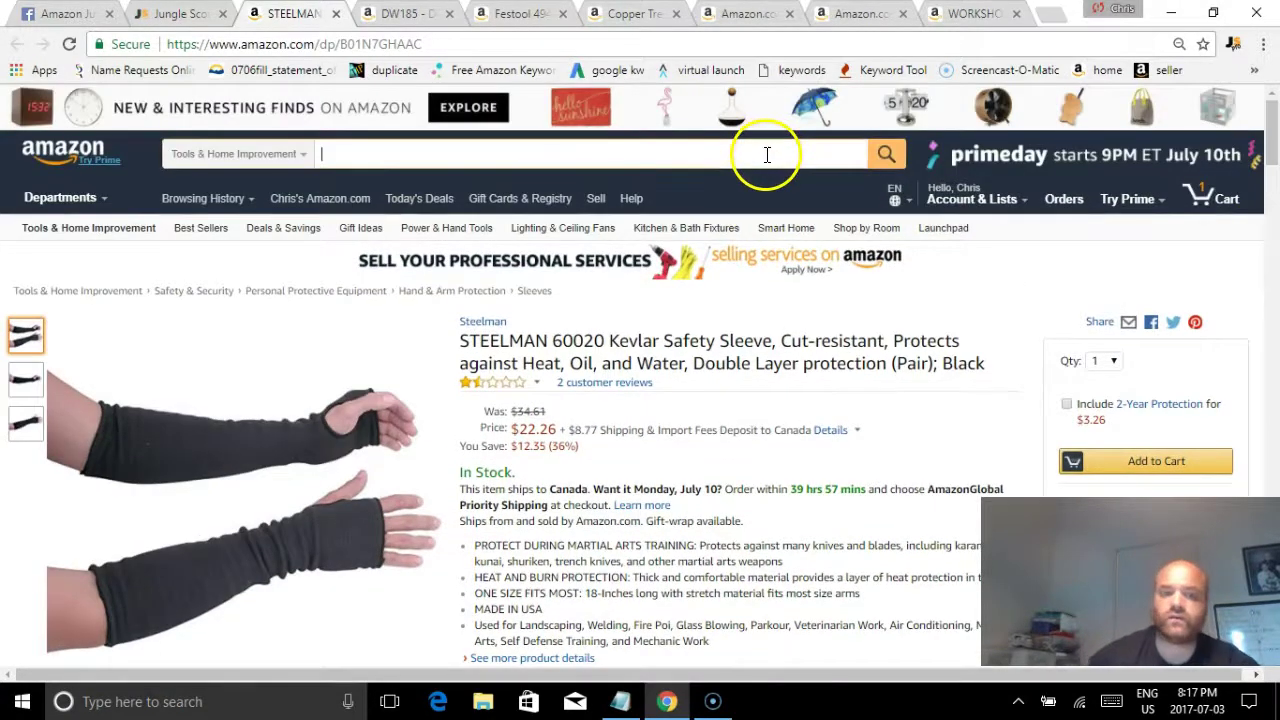
click(307, 157)
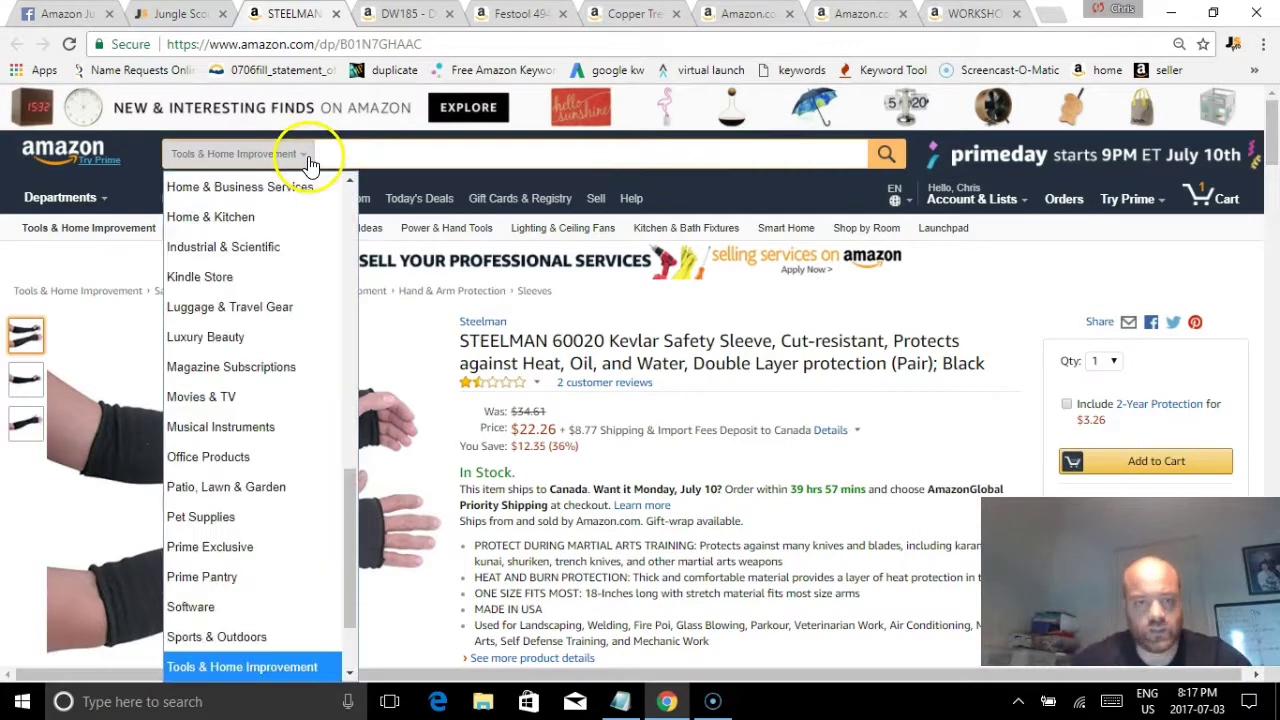
scroll(349, 195, up, 5)
scroll(349, 199, up, 5)
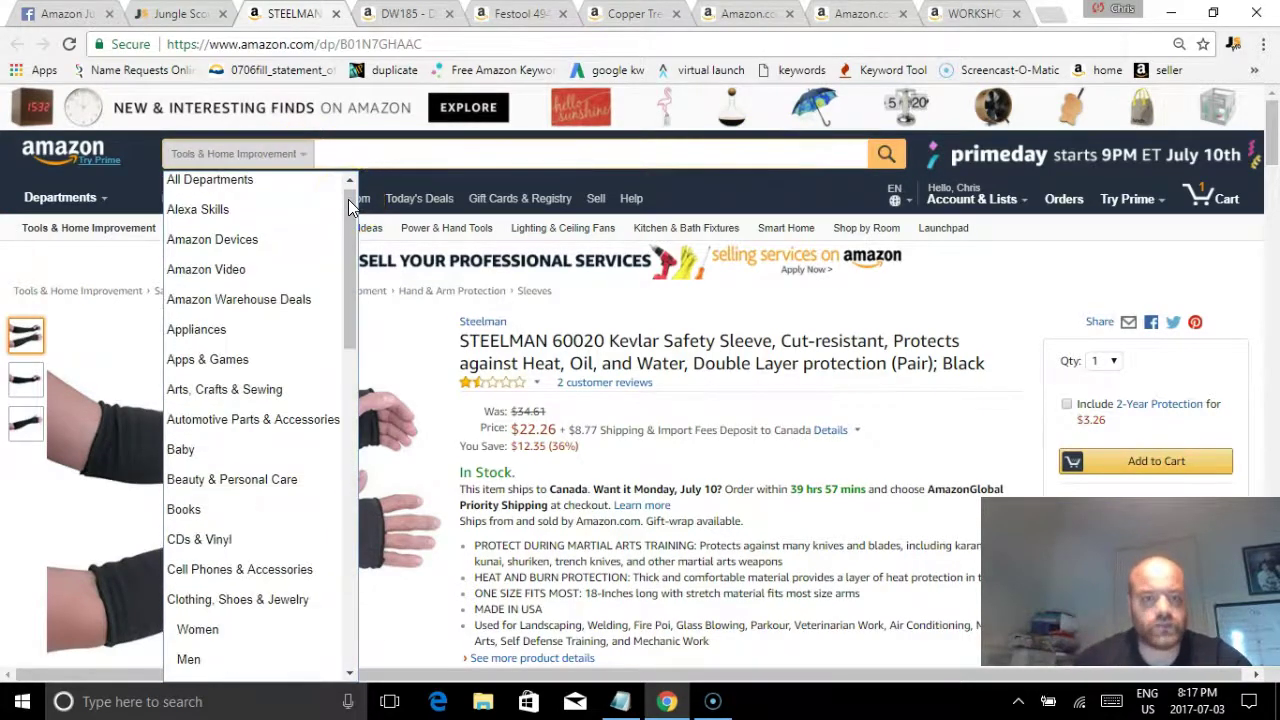
click(311, 201)
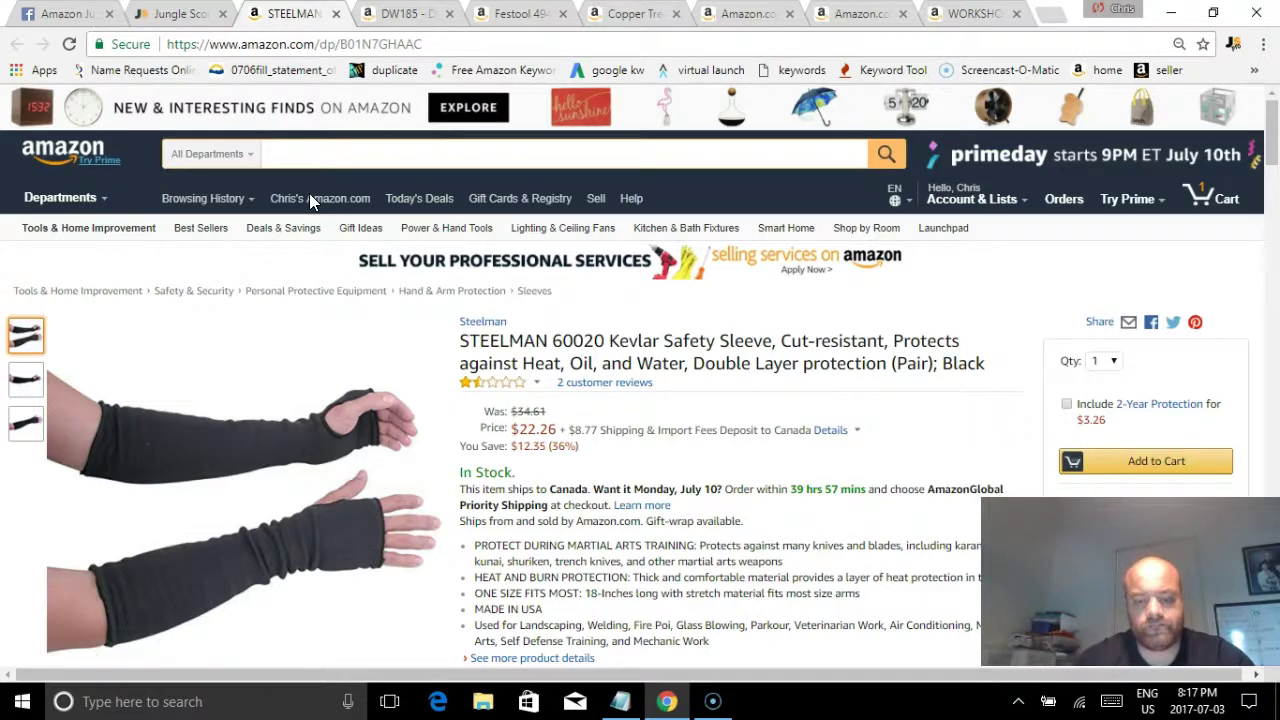
click(308, 168)
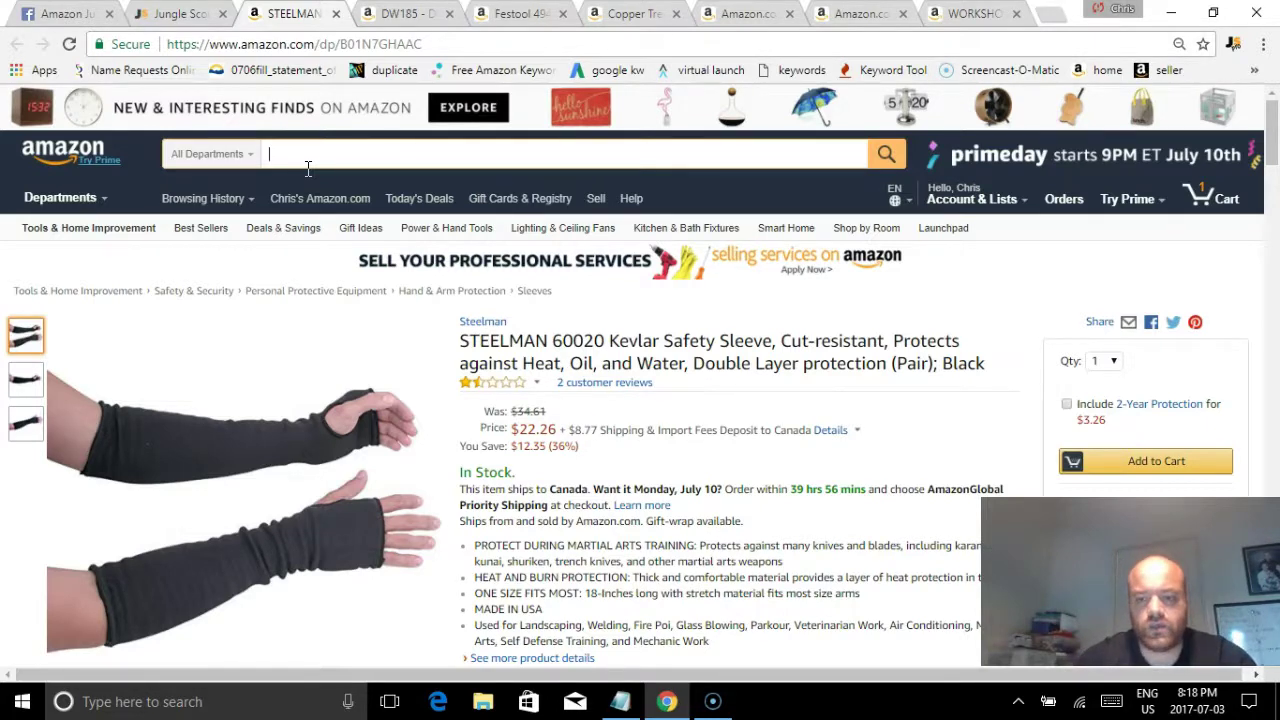
text(afety )
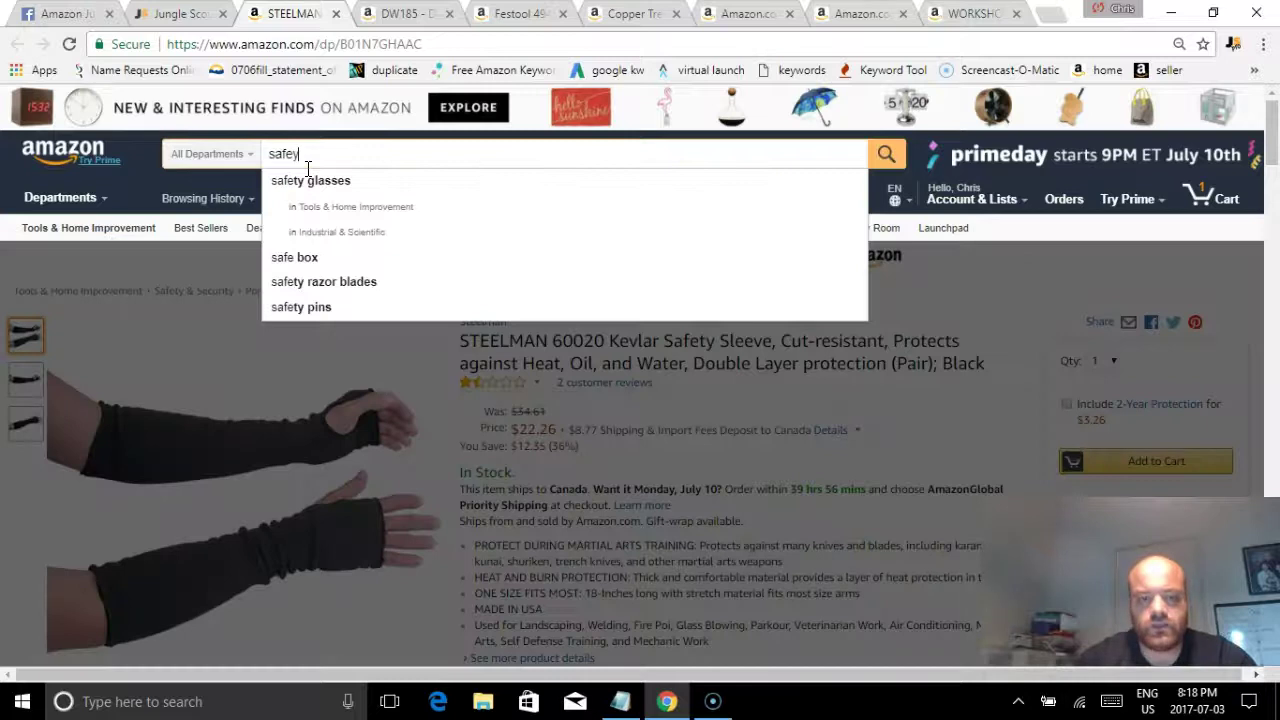
text(sleves)
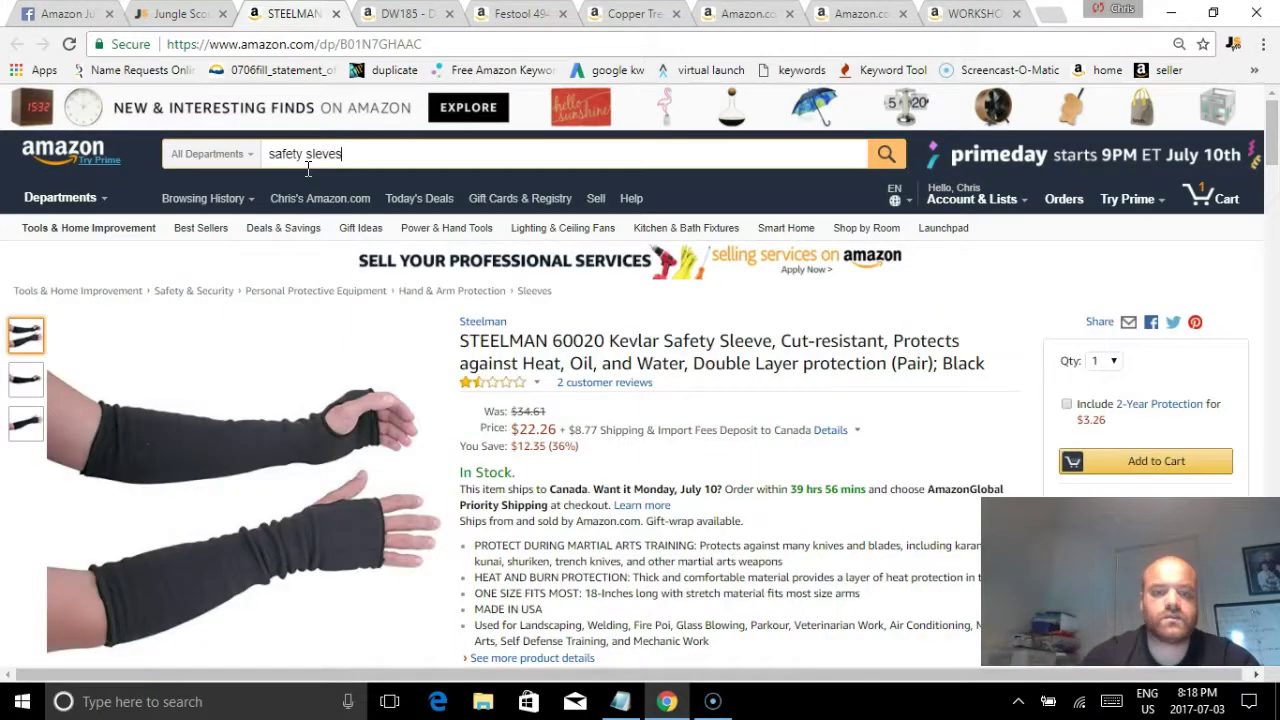
key(Return)
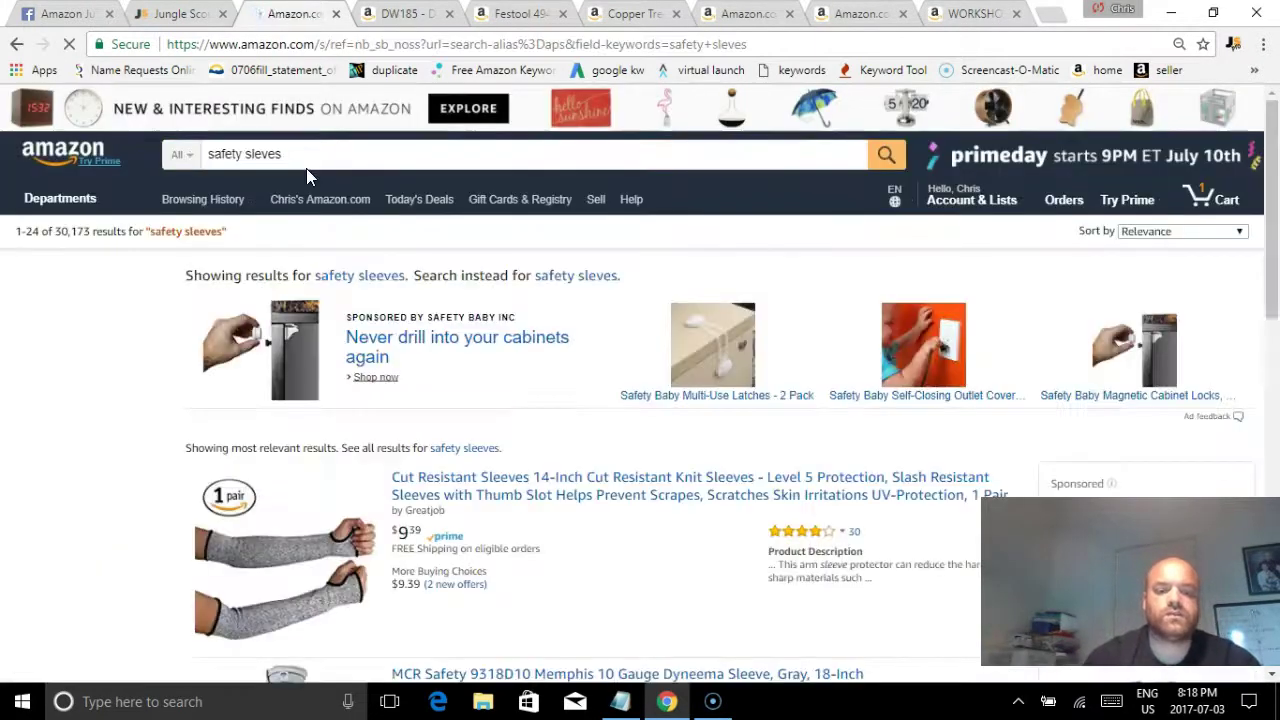
Step: Correct the misspelled search term and search All Departments for "safety sleeves"
click(309, 157)
key(BackSpace)
key(BackSpace)
key(BackSpace)
text(eves)
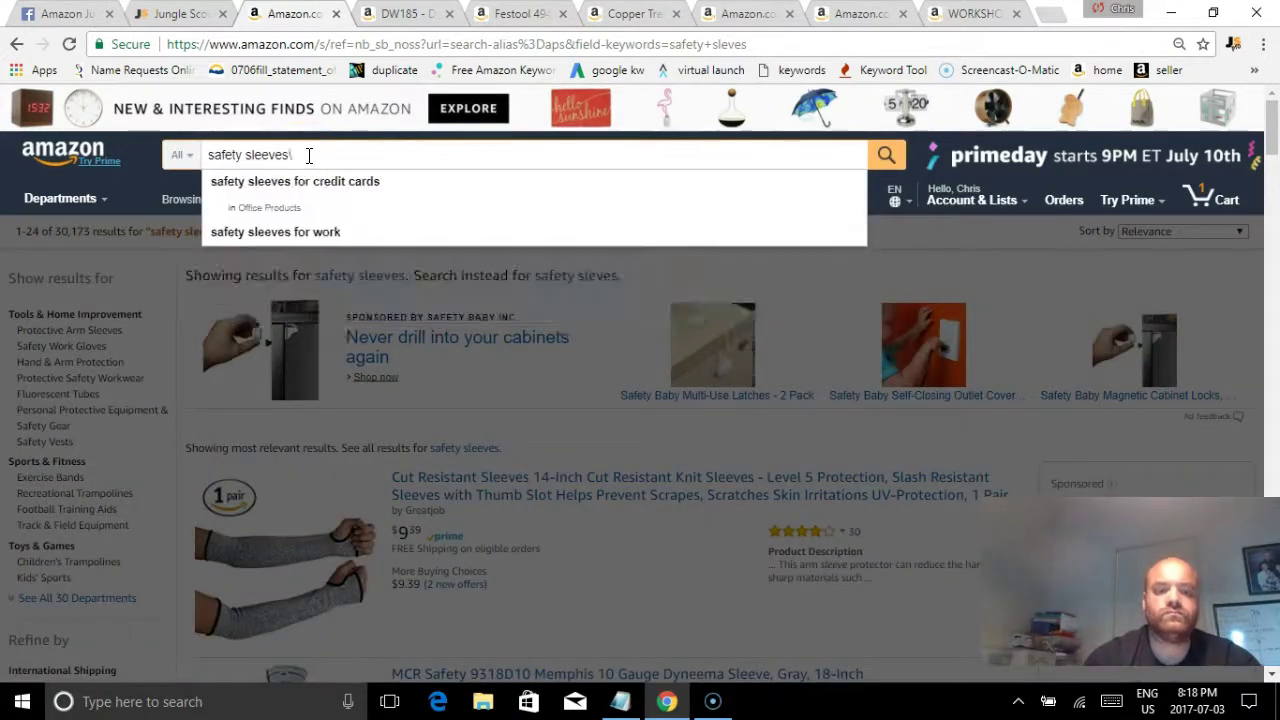
key(Return)
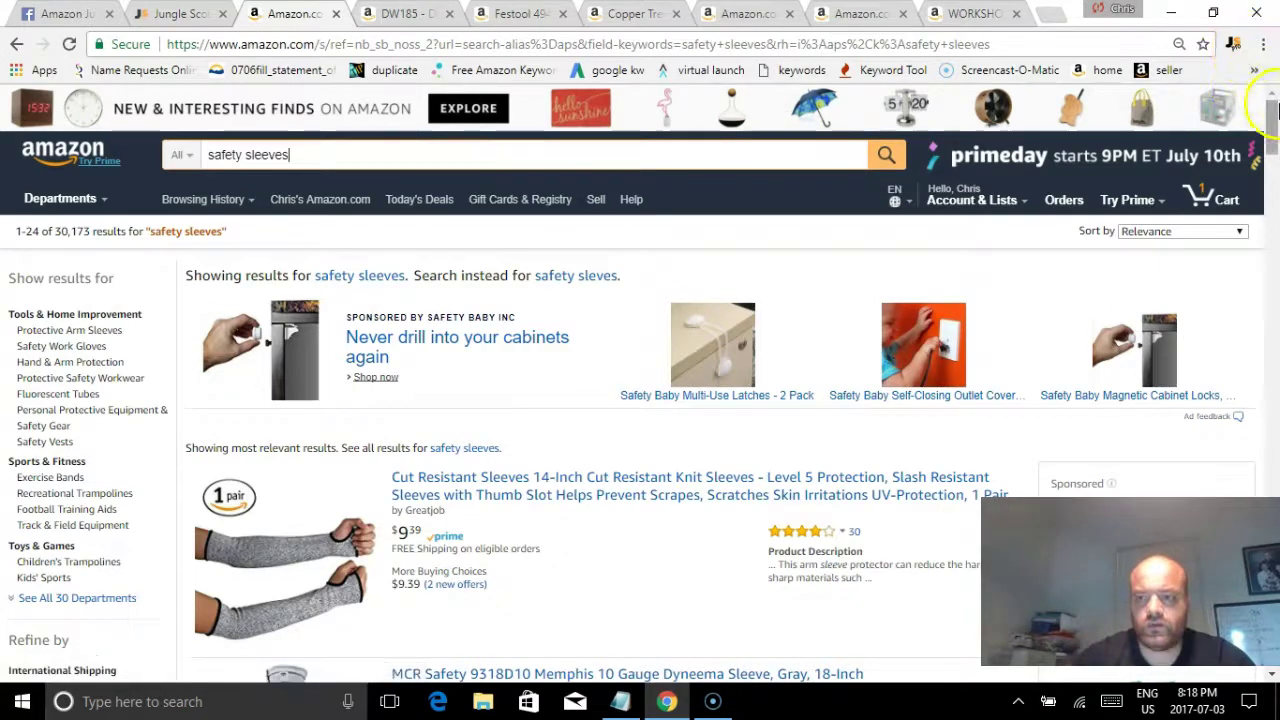
Step: Run Jungle Scout on the safety sleeves results, examine the estimated sales, revenue and review counts, and close the report
click(1268, 168)
drag(1274, 183, 1268, 62)
click(1234, 46)
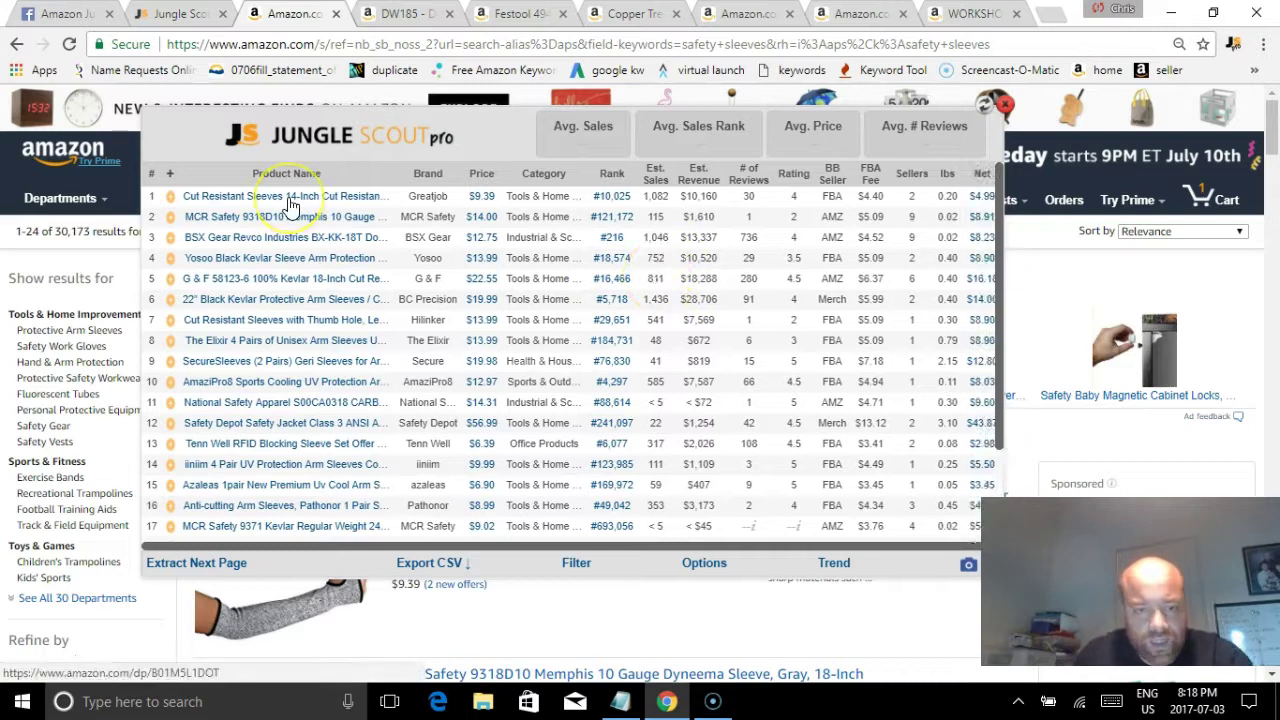
mouse_move(290, 203)
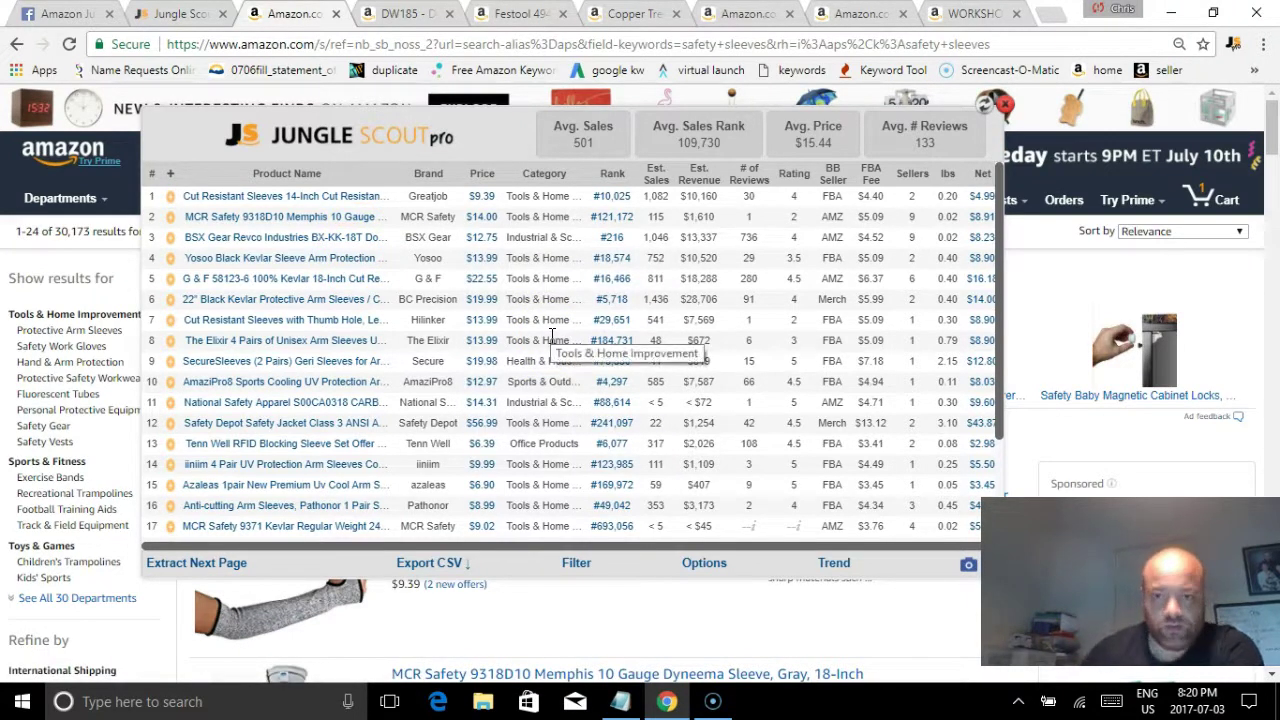
click(1003, 106)
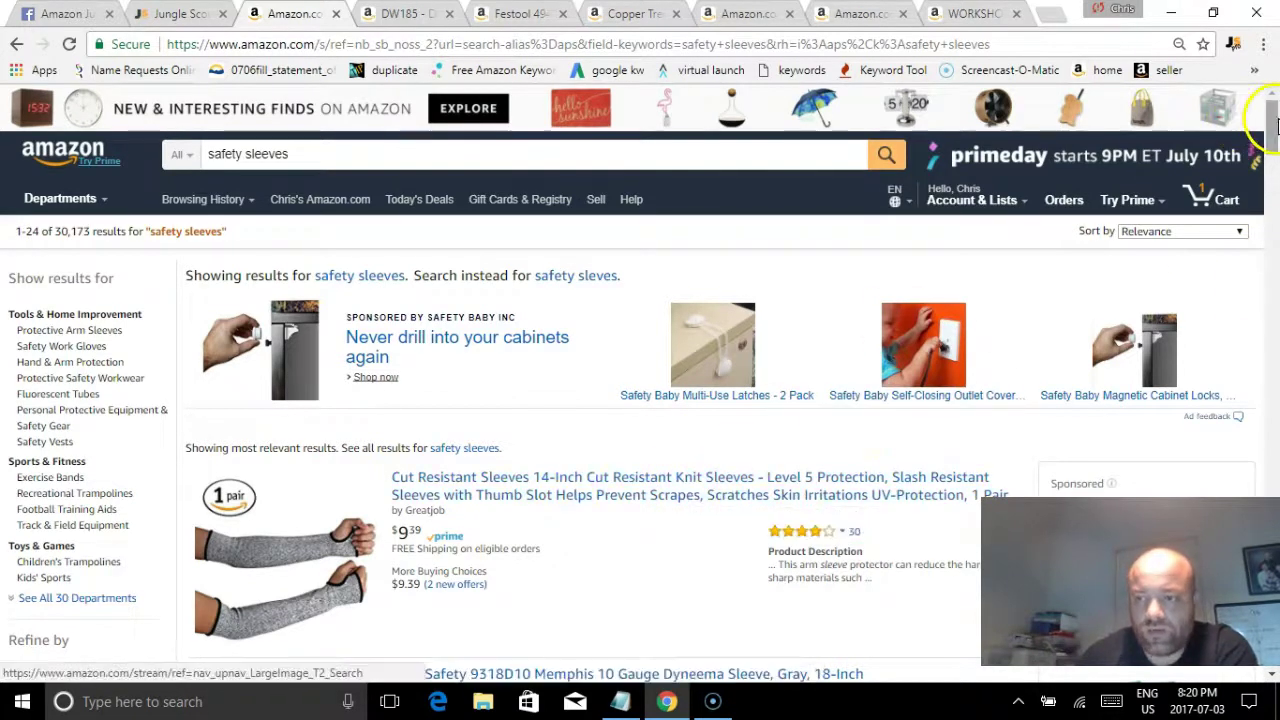
Step: Look through the safety sleeves listings down to the BSX Gear Kevlar sleeves, and return to the start of the results
drag(1272, 126, 1272, 162)
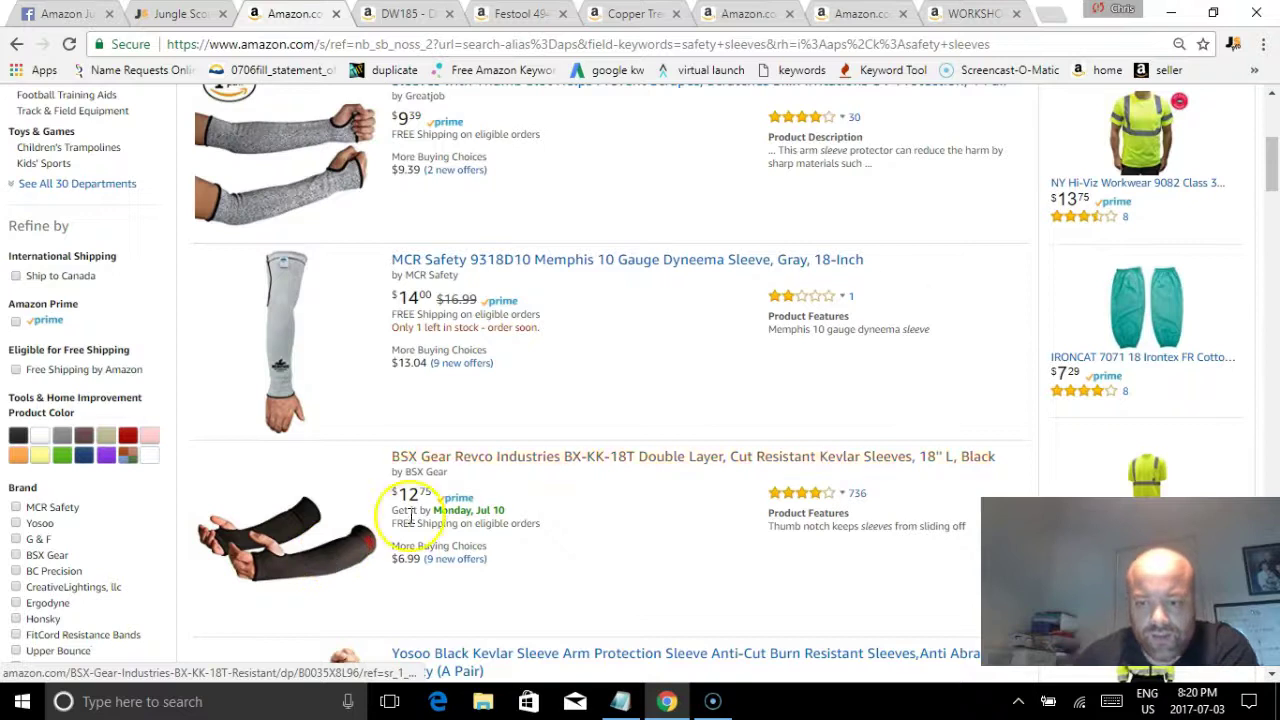
drag(1272, 160, 1270, 110)
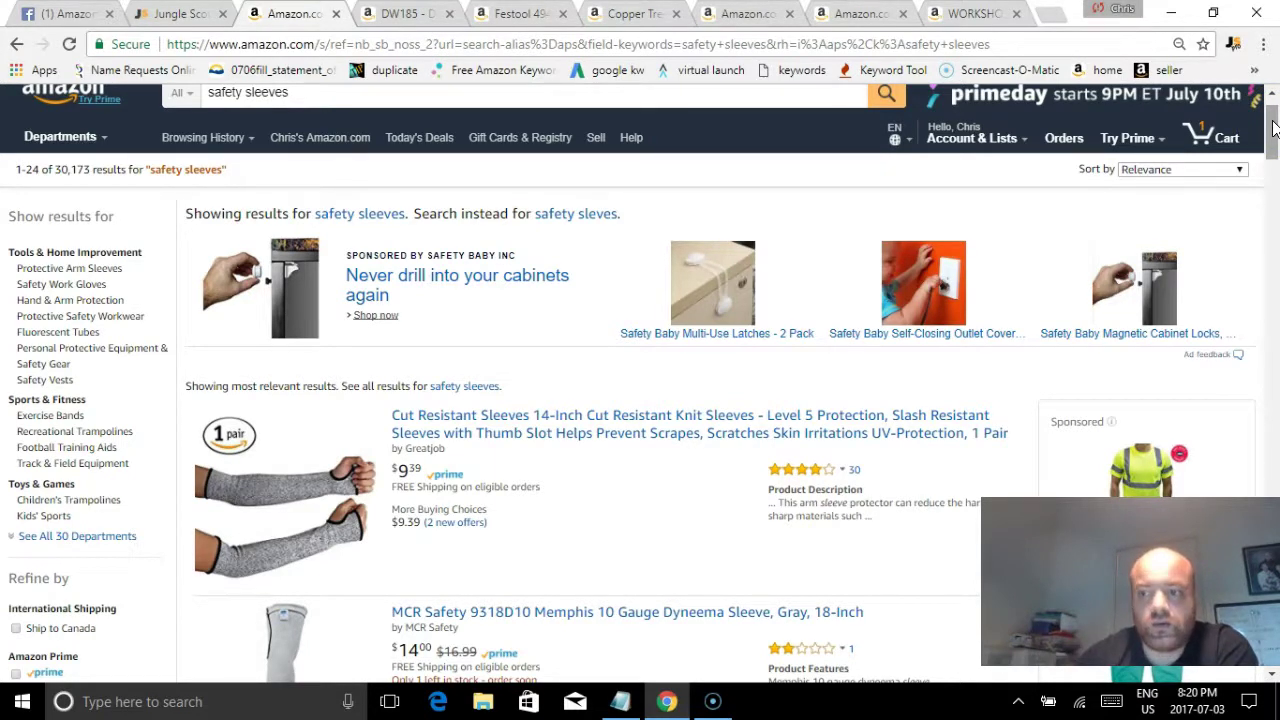
drag(1273, 127, 1273, 118)
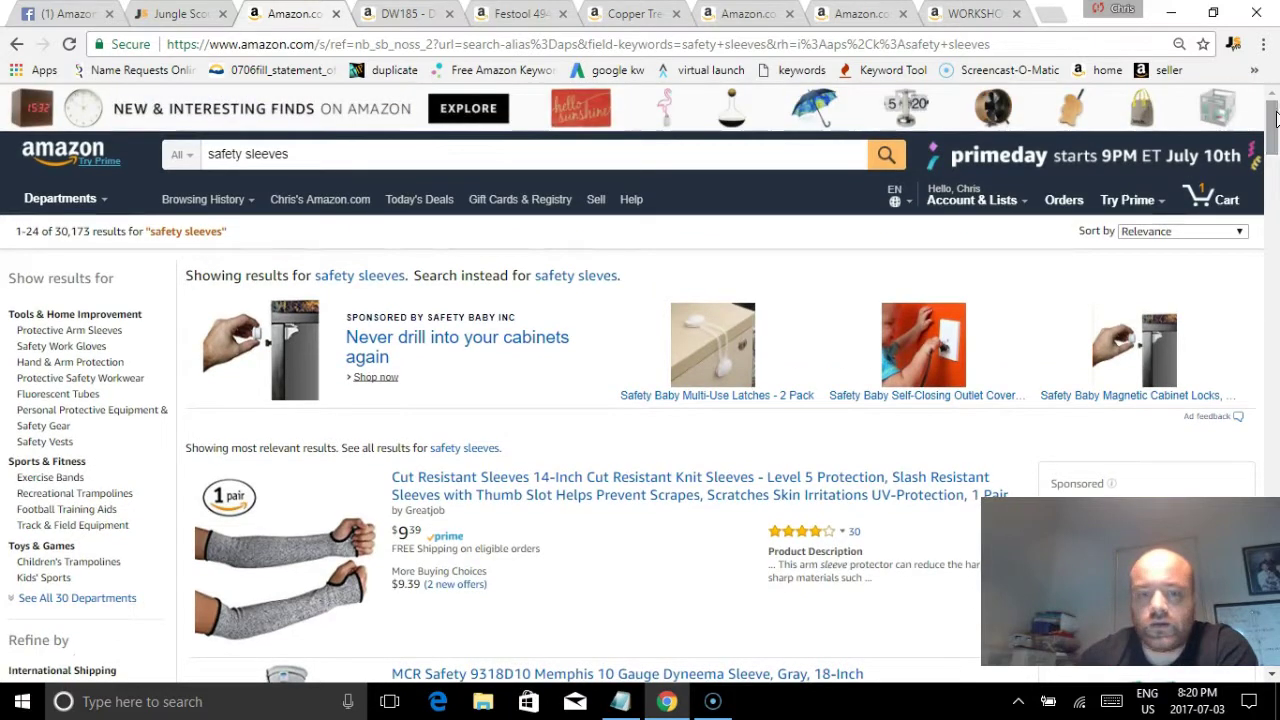
click(1276, 103)
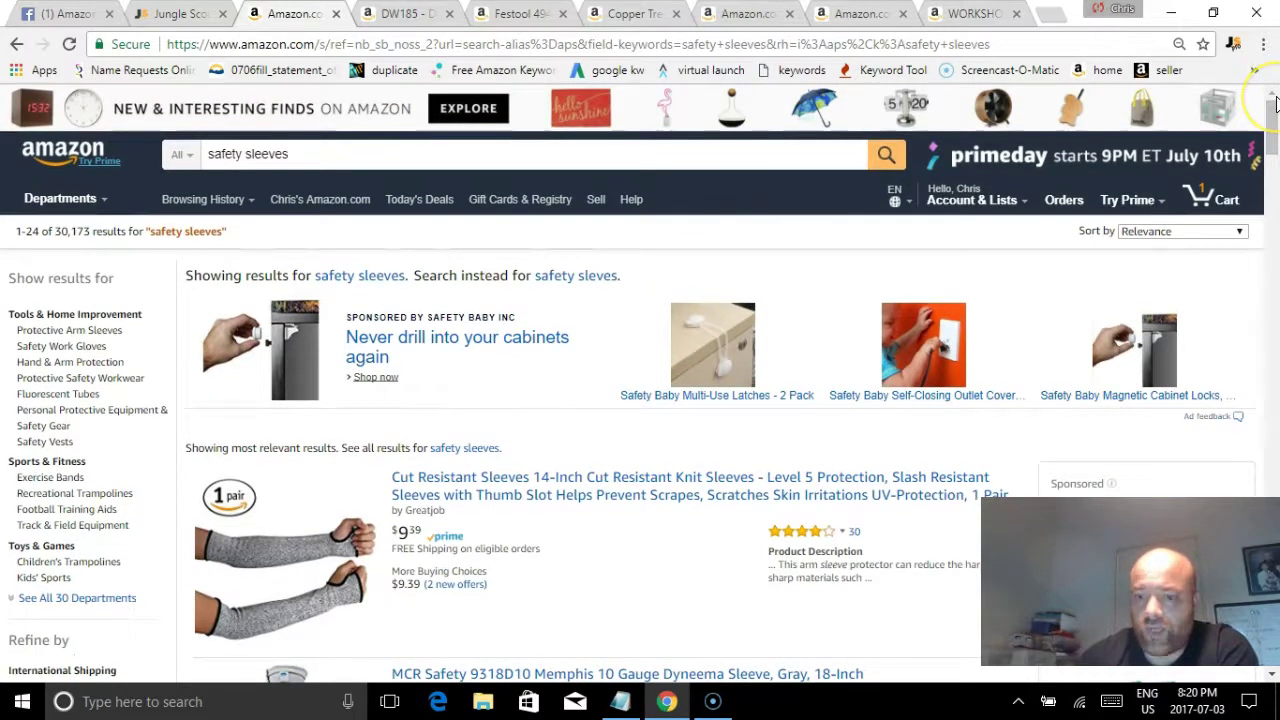
mouse_move(1275, 112)
mouse_down()
mouse_move(1271, 212)
mouse_move(1270, 105)
mouse_move(1273, 118)
mouse_up()
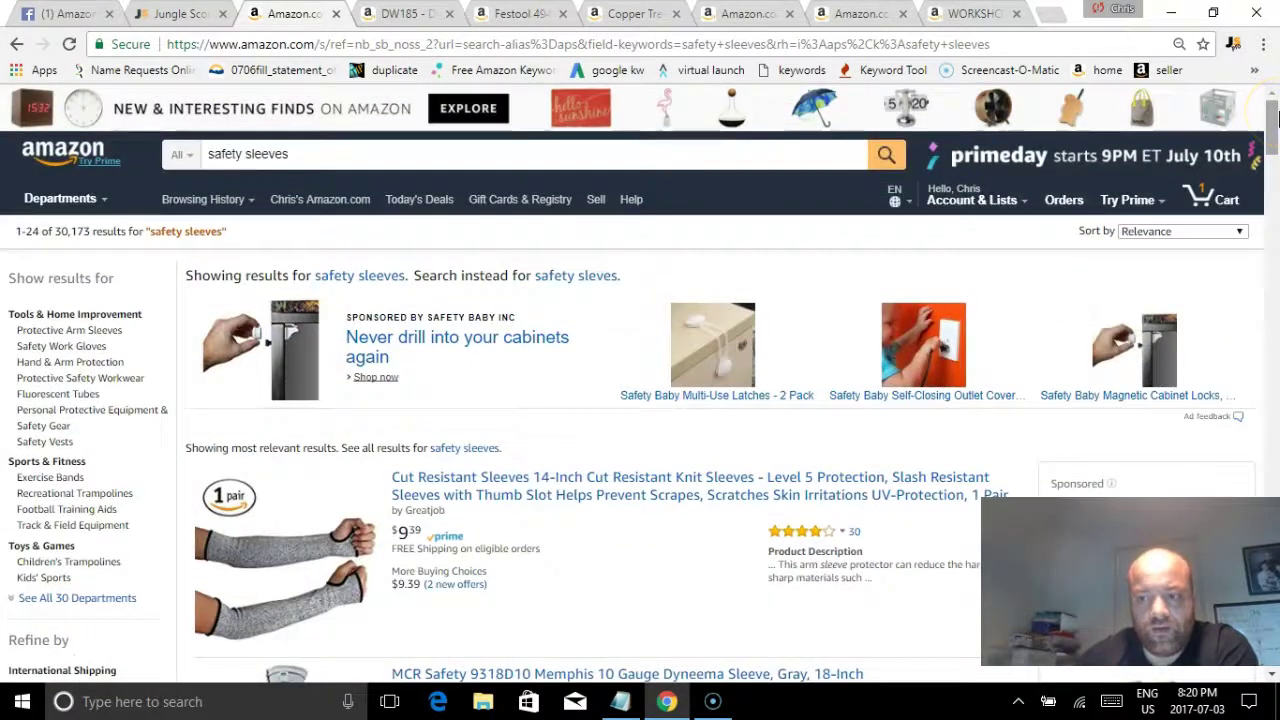
mouse_move(1273, 118)
mouse_down()
mouse_move(1273, 340)
mouse_move(1266, 110)
mouse_up()
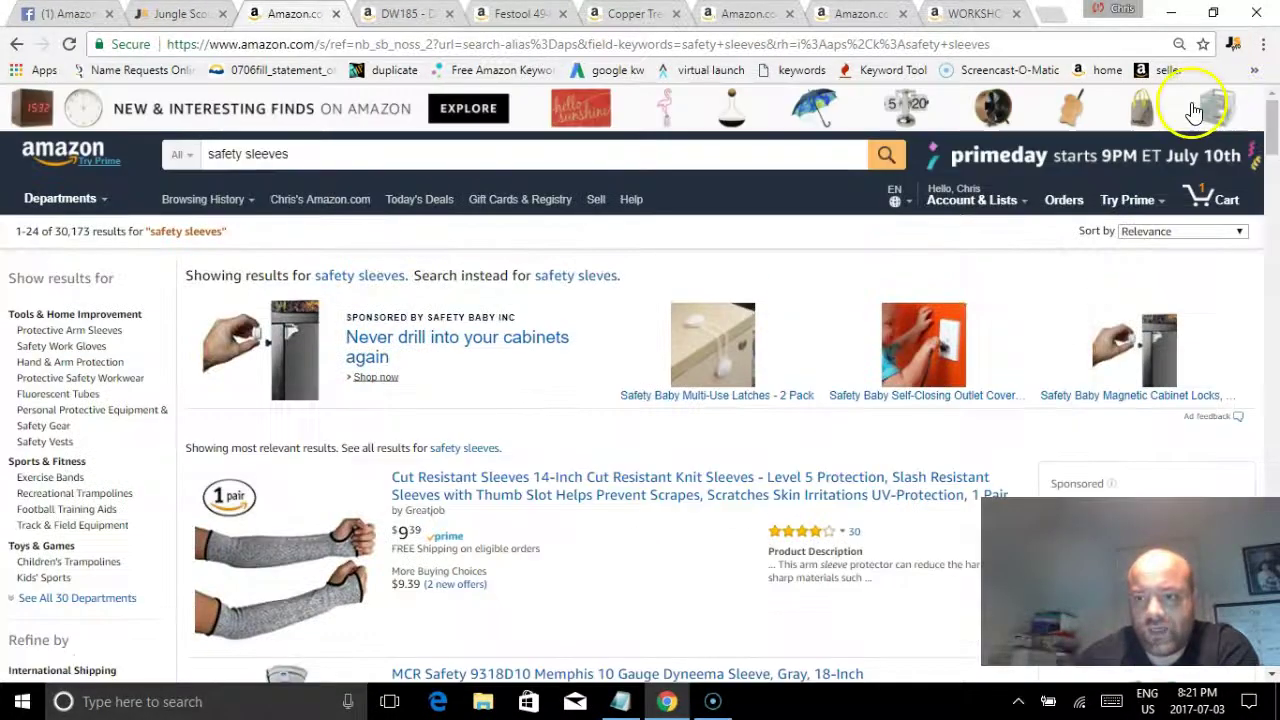
Step: Reopen the Jungle Scout report for safety sleeves and preview the listed products, from the 14-inch cut resistant sleeves to the National Safety Apparel item
click(1233, 48)
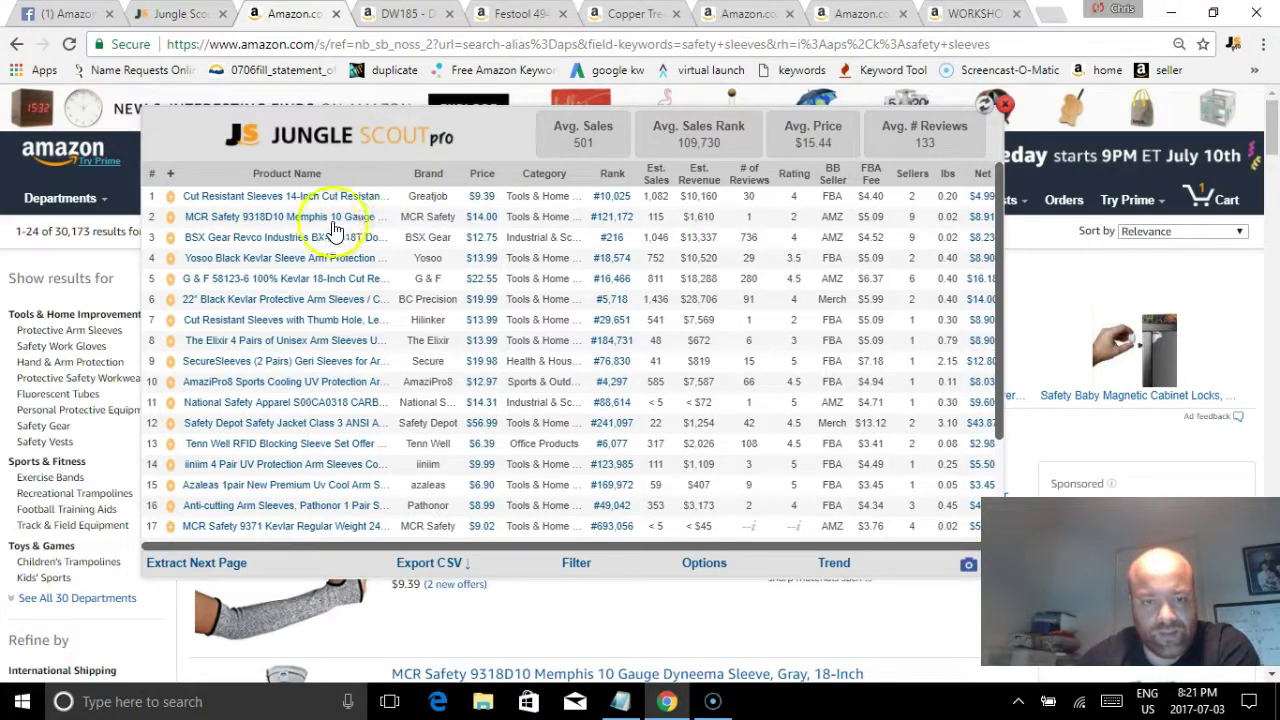
mouse_move(326, 245)
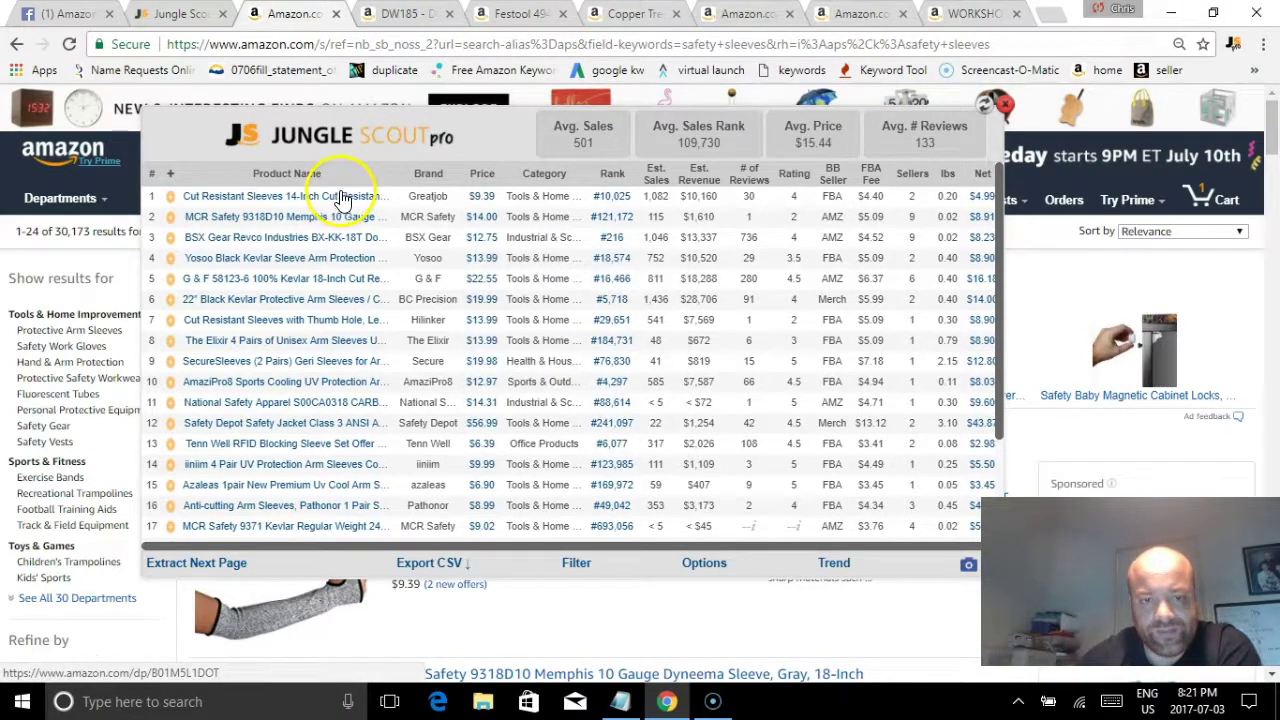
mouse_move(340, 198)
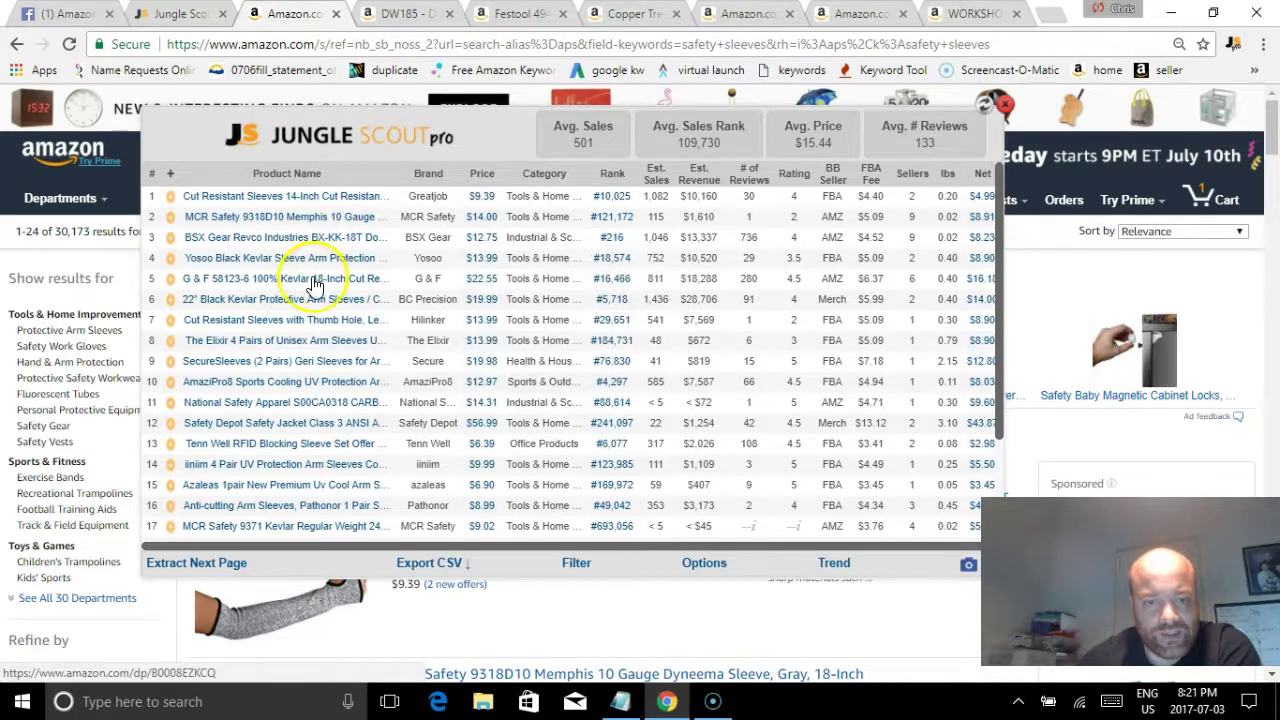
mouse_move(314, 288)
mouse_move(306, 316)
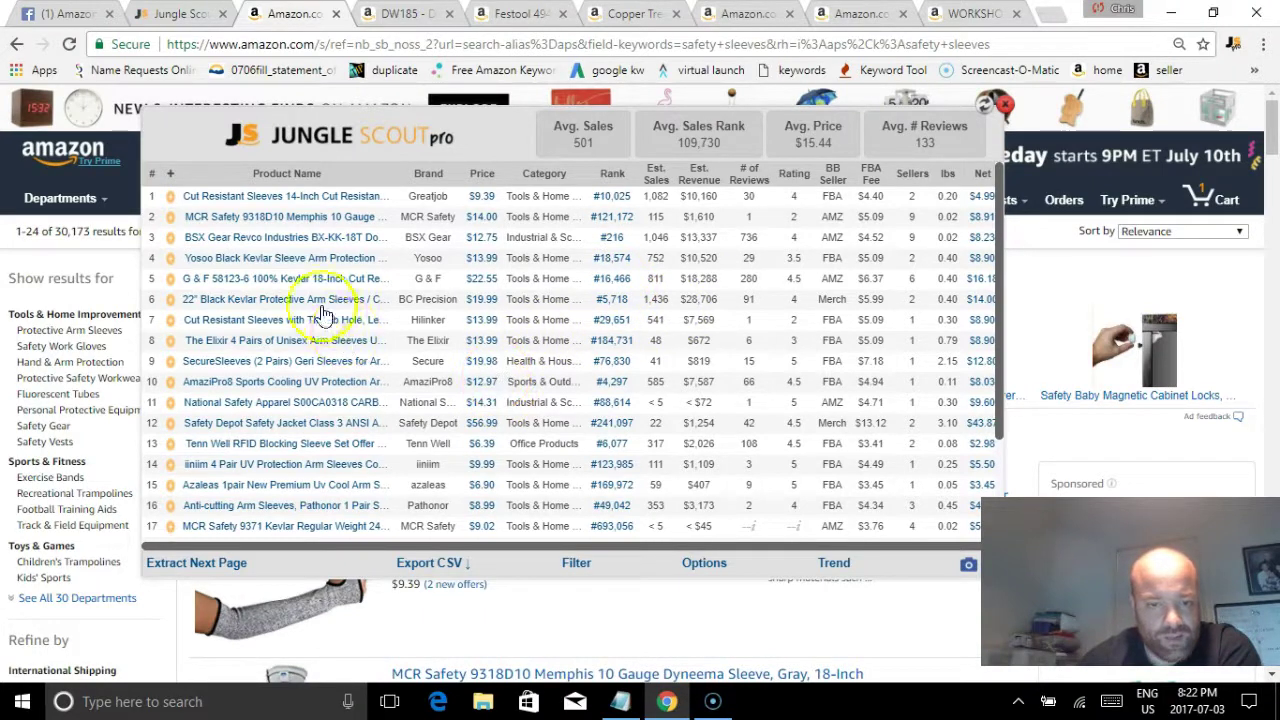
mouse_move(307, 350)
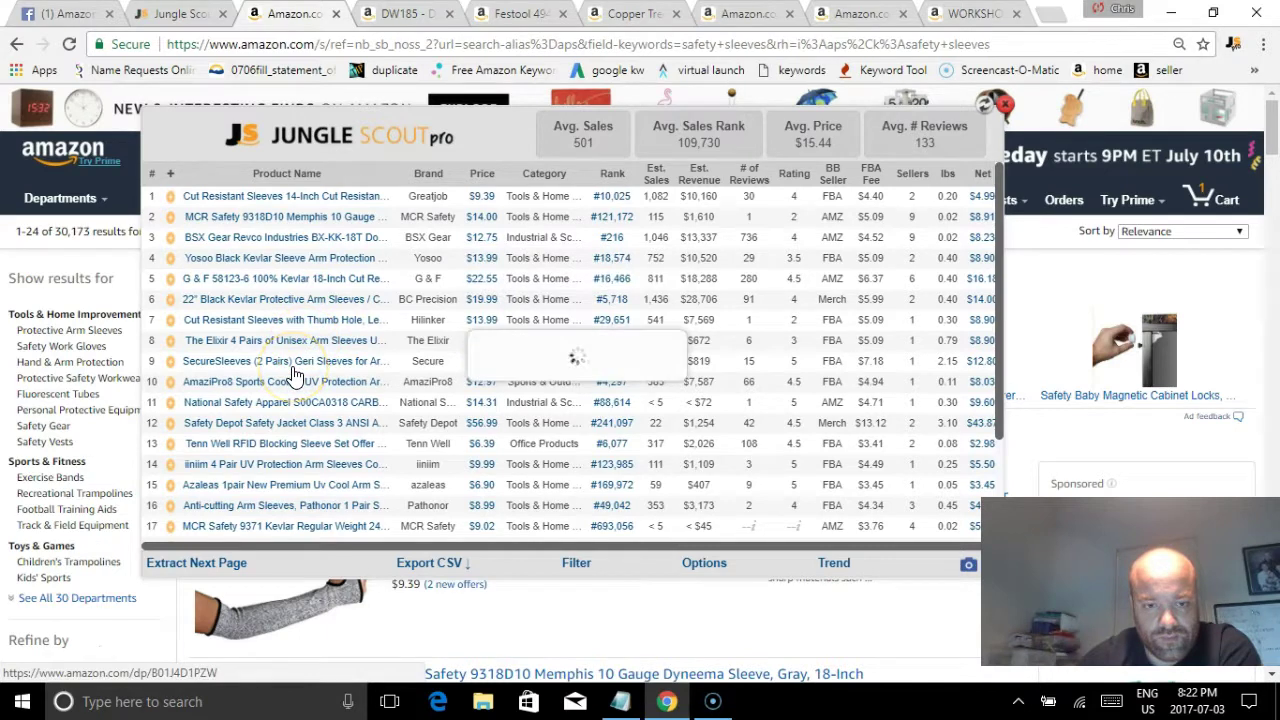
mouse_move(293, 375)
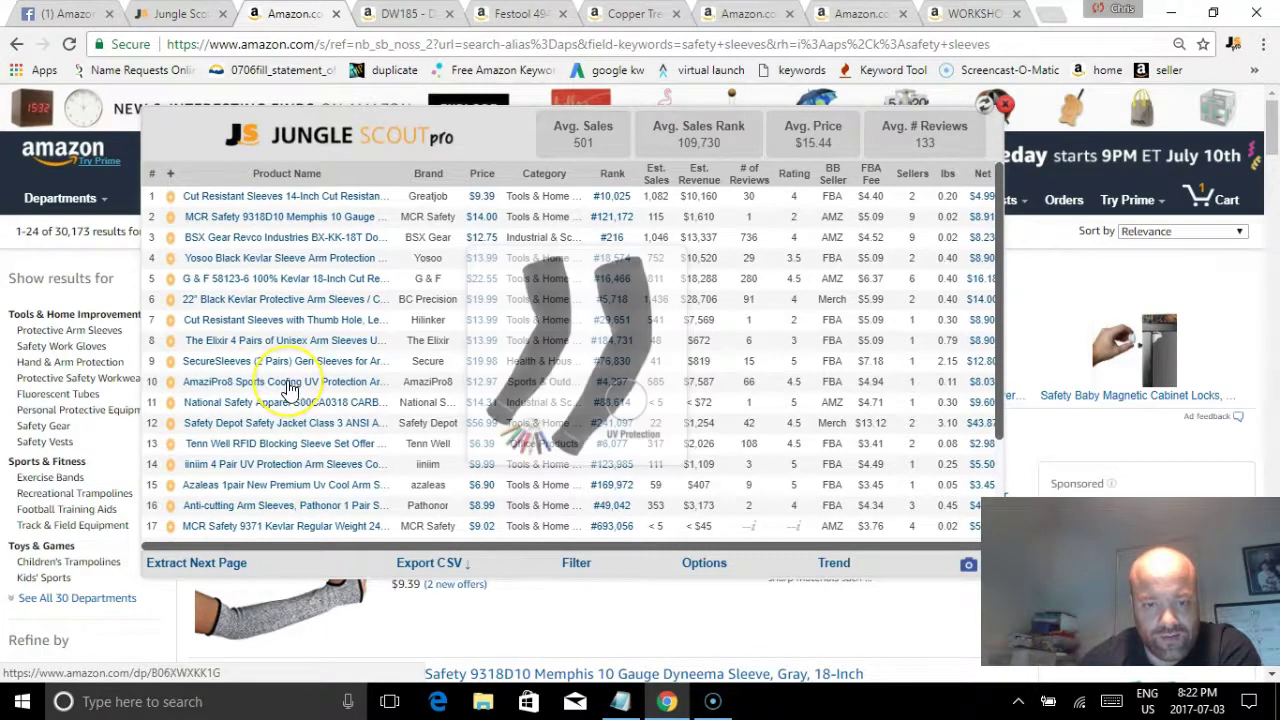
mouse_move(284, 412)
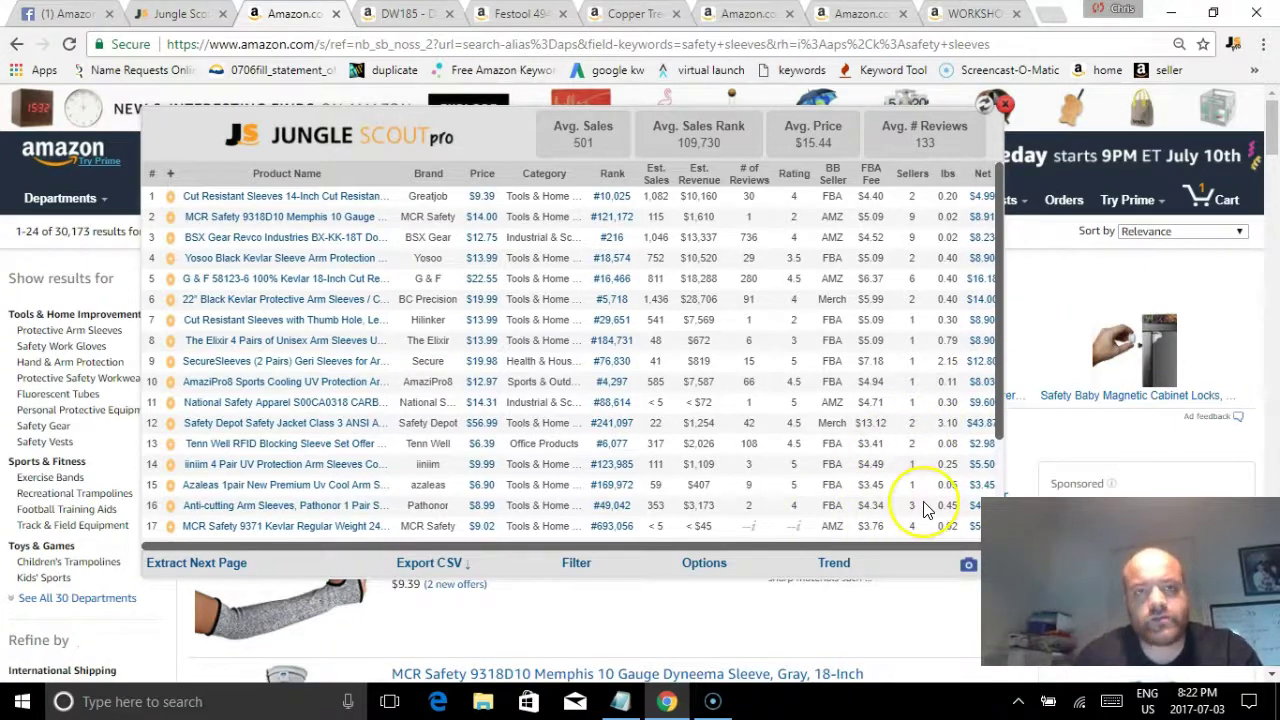
click(1001, 268)
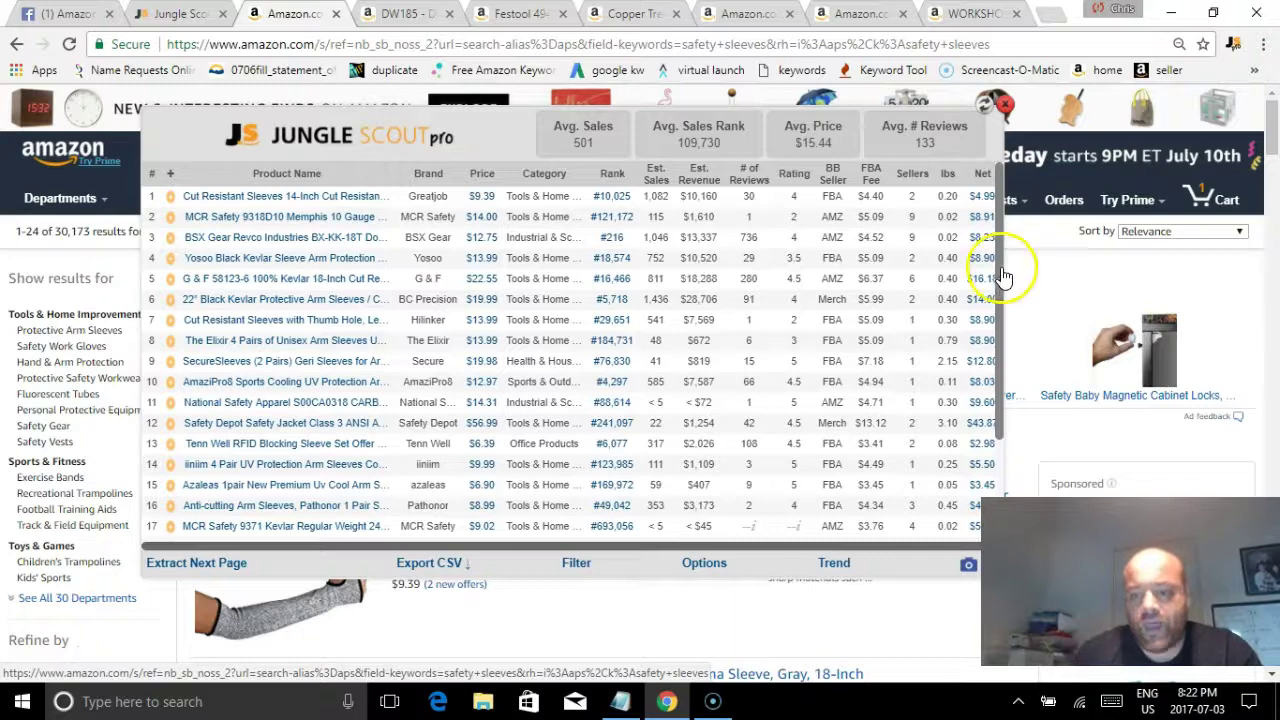
drag(1003, 260, 1003, 215)
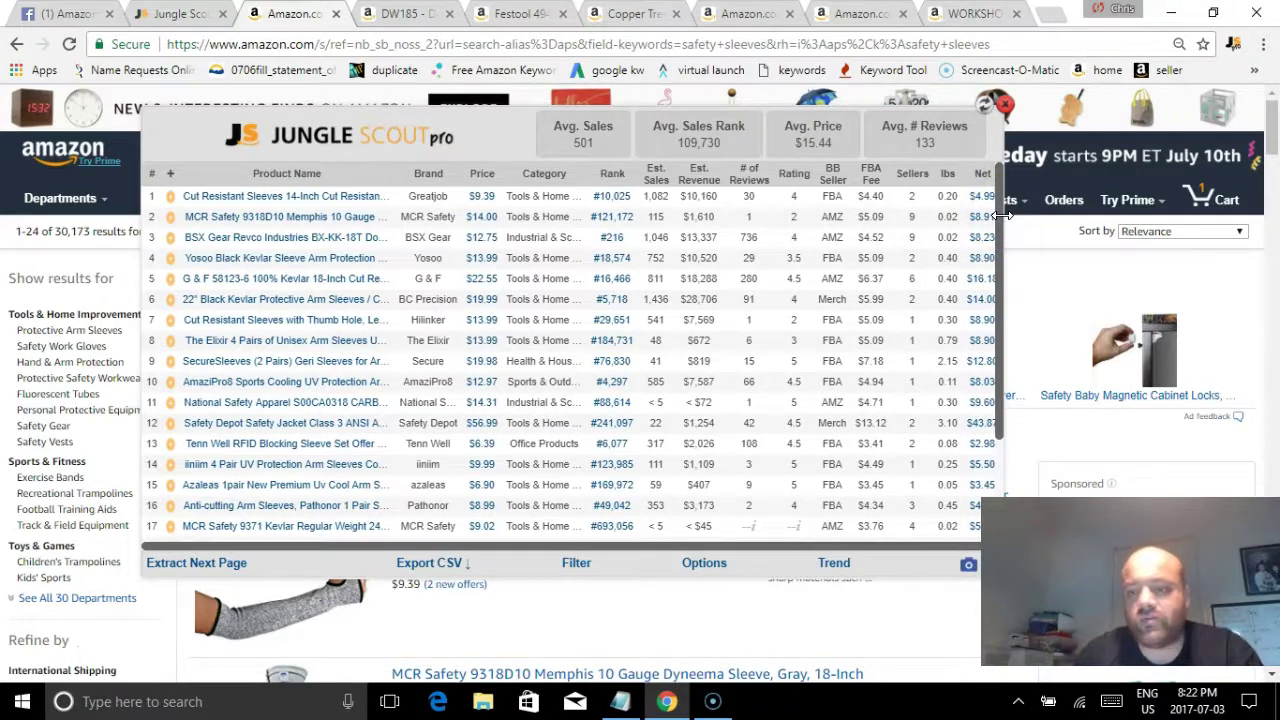
click(1004, 220)
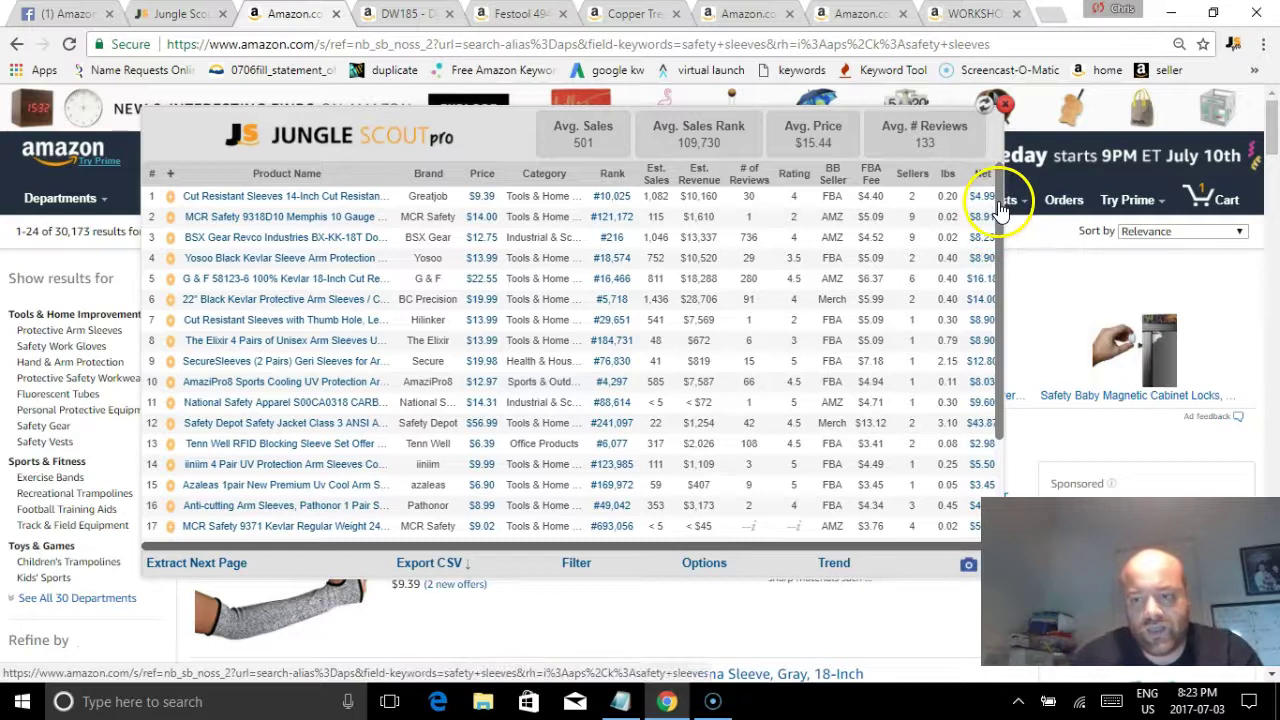
click(998, 146)
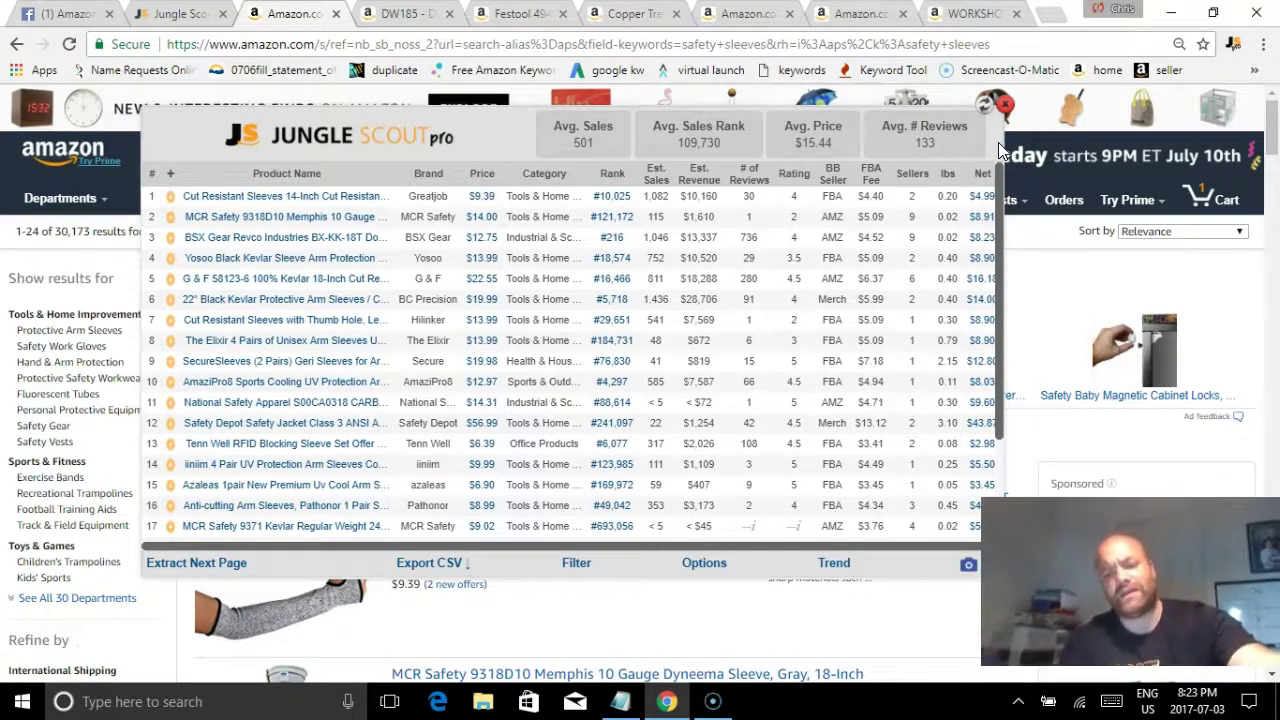
drag(951, 200, 1005, 218)
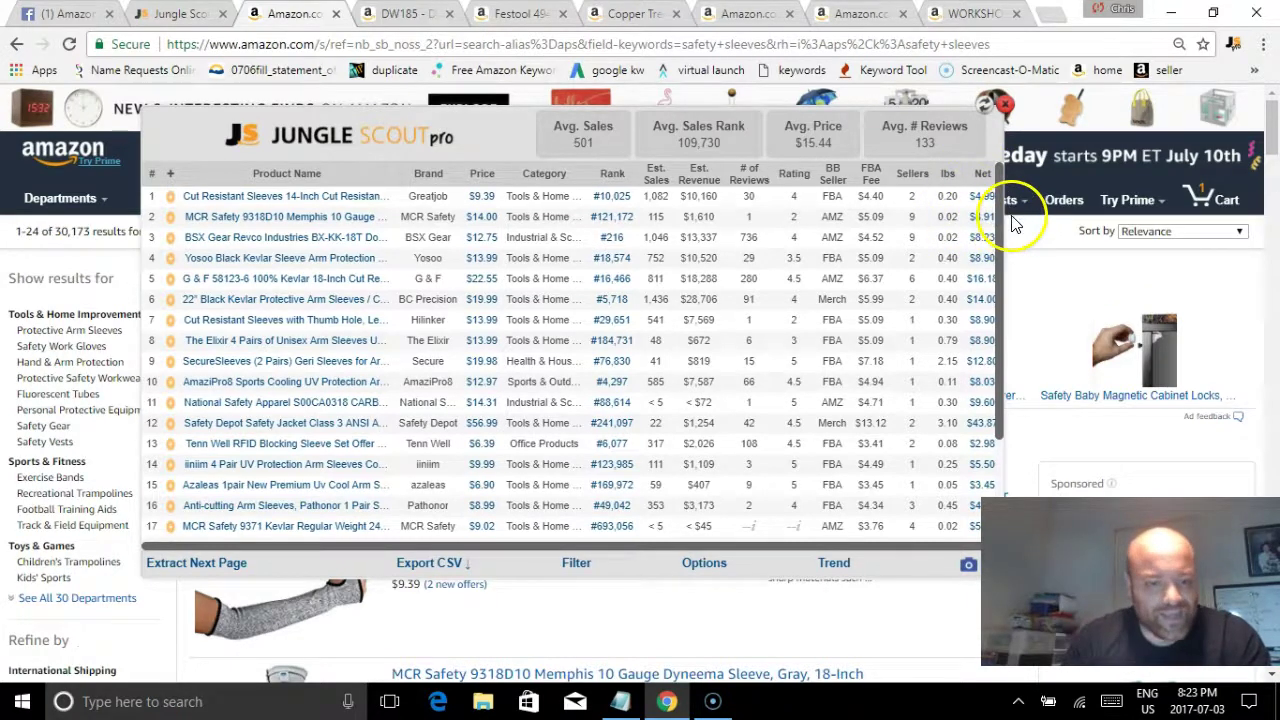